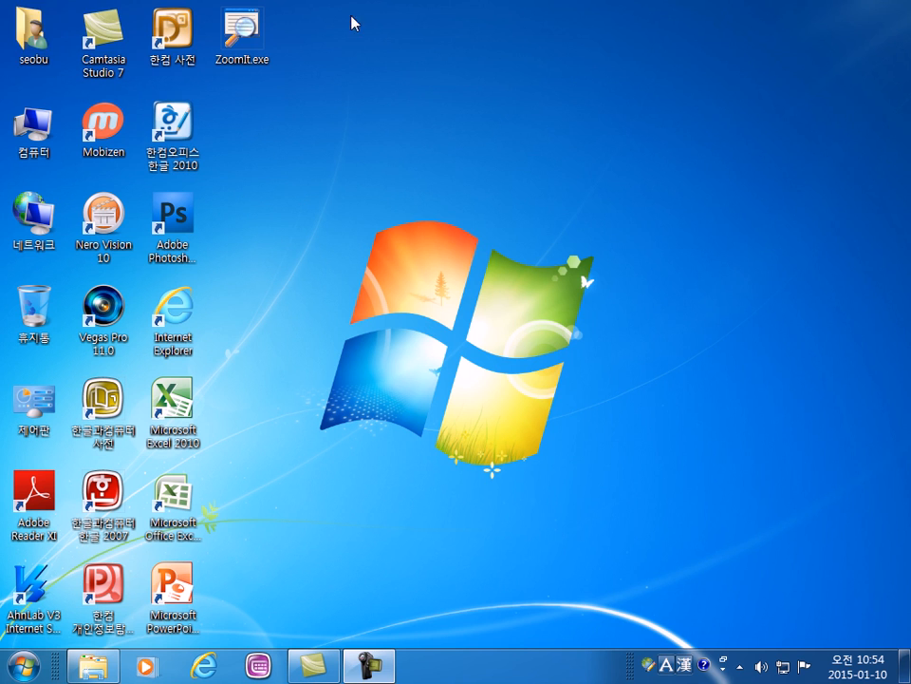
{"action": "left_click_drag", "start_coordinate": [421, 85], "coordinate": [664, 391]}
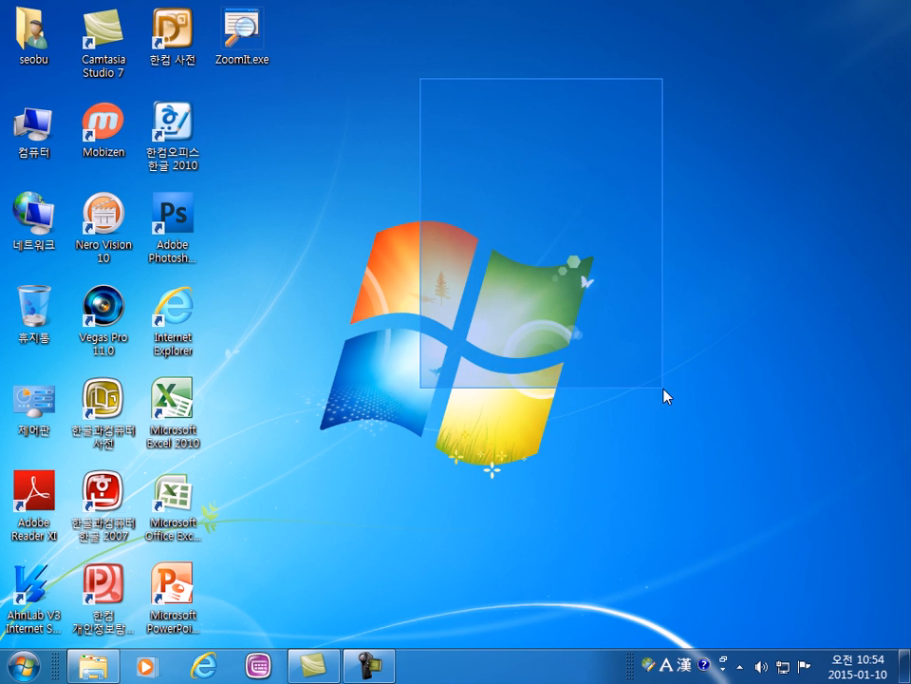
{"action": "left_click_drag", "start_coordinate": [314, 146], "coordinate": [692, 486]}
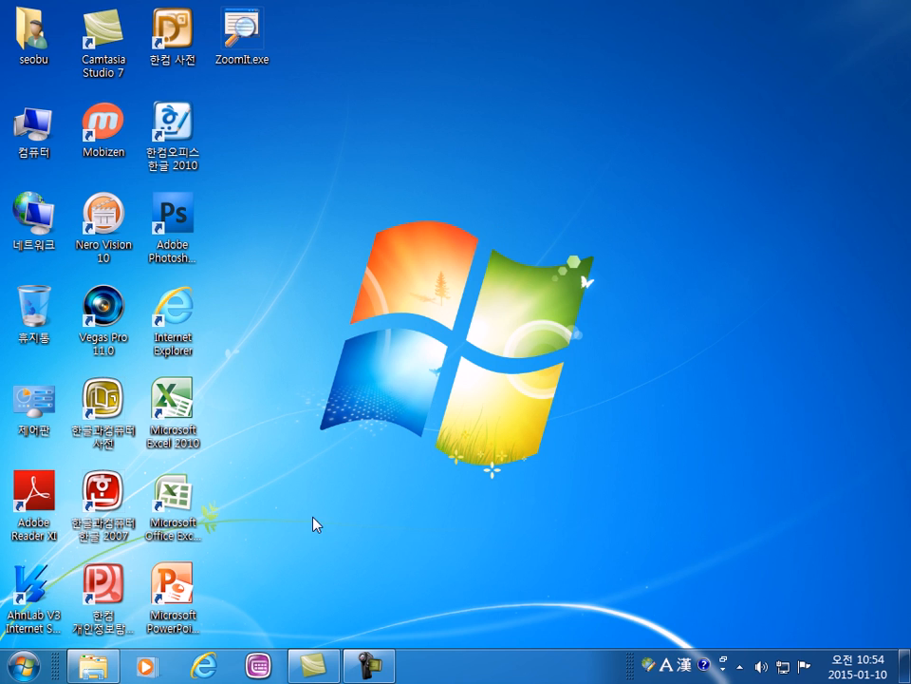
- Open Notepad, write "Desk Top" in the blank document, and minimise its window
{"action": "left_click", "coordinate": [25, 665]}
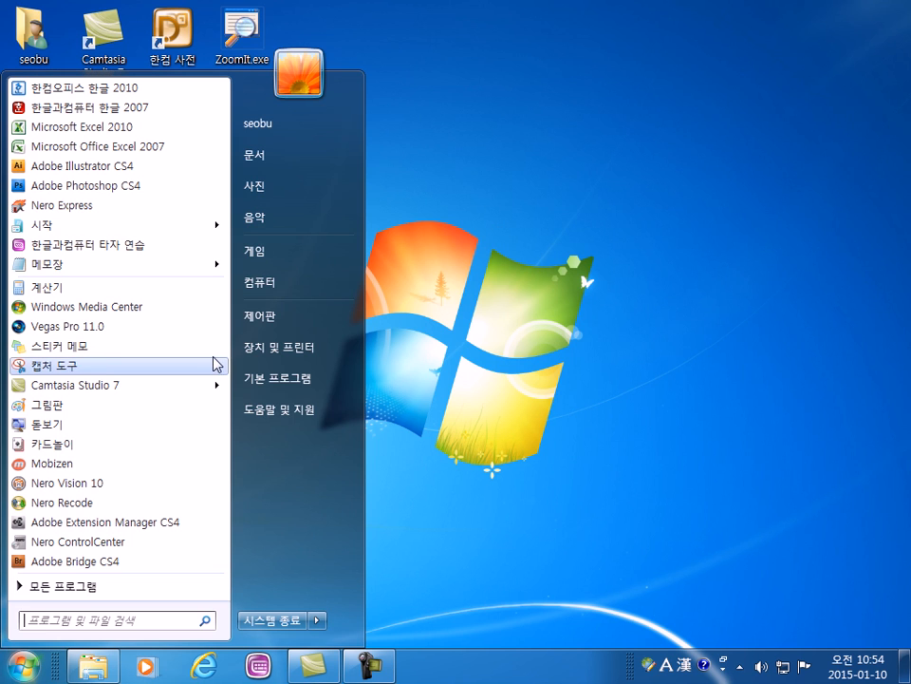
{"action": "left_click", "coordinate": [134, 276]}
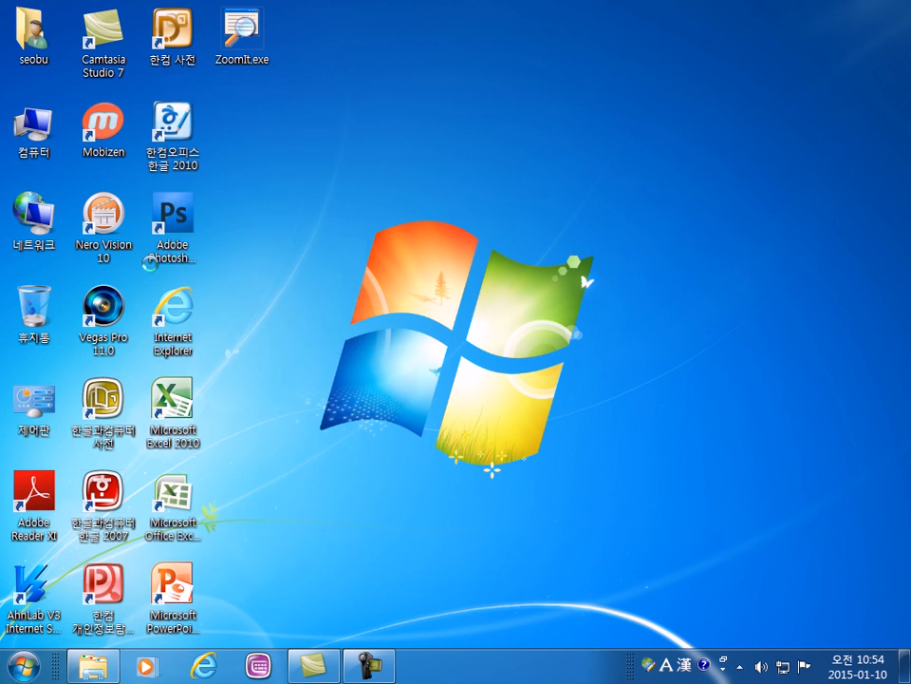
{"action": "type", "text": "Desk Top"}
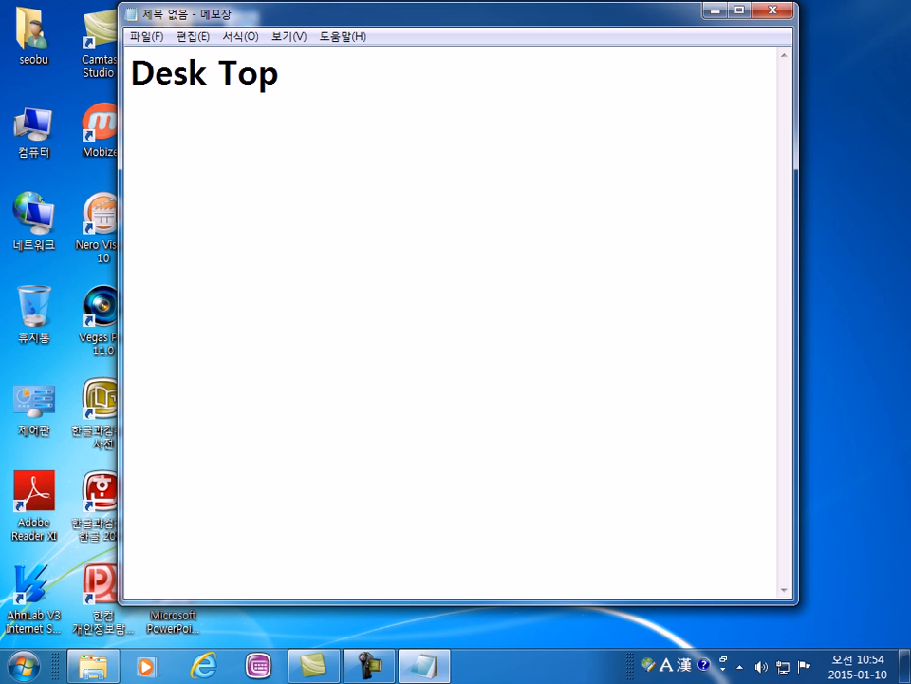
{"action": "key", "text": "Return"}
{"action": "double_click", "coordinate": [201, 76]}
{"action": "left_click", "coordinate": [279, 76]}
{"action": "left_click", "coordinate": [711, 10]}
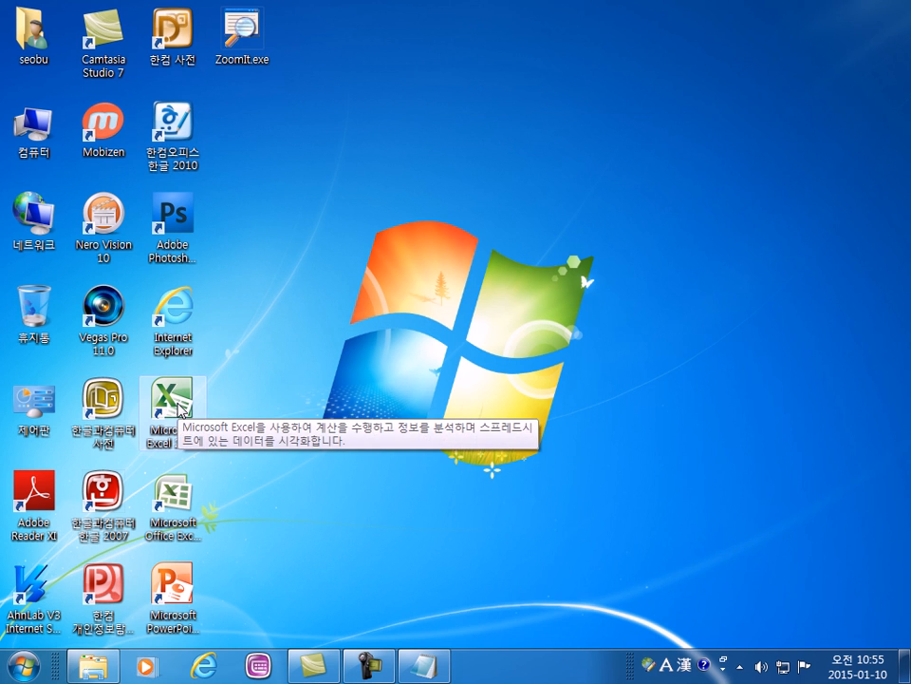
- Launch Microsoft Excel 2010 from the desktop and dismiss the Office activation wizard
{"action": "left_click", "coordinate": [171, 499]}
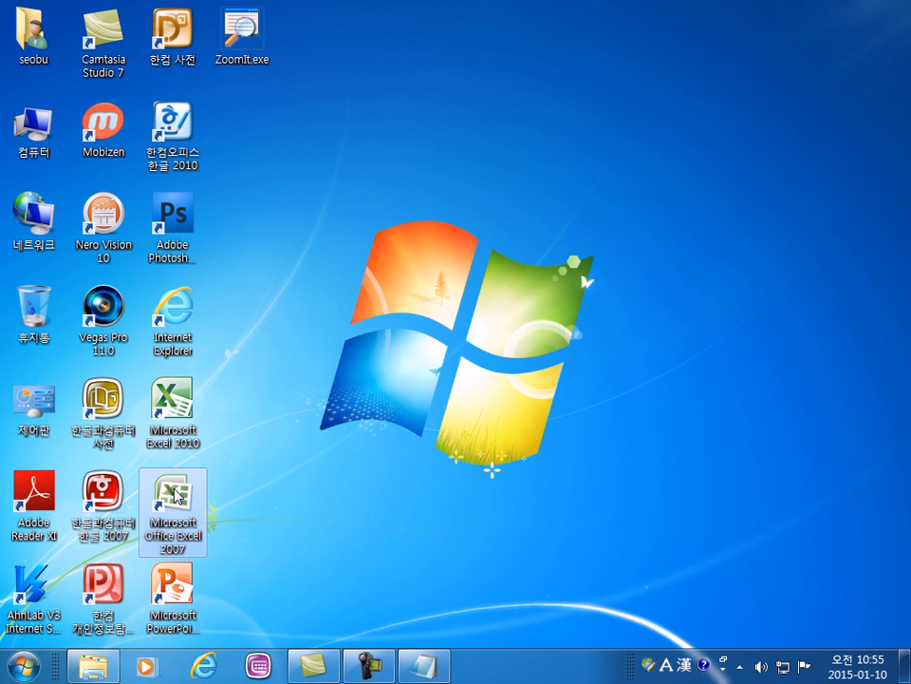
{"action": "left_click", "coordinate": [172, 407]}
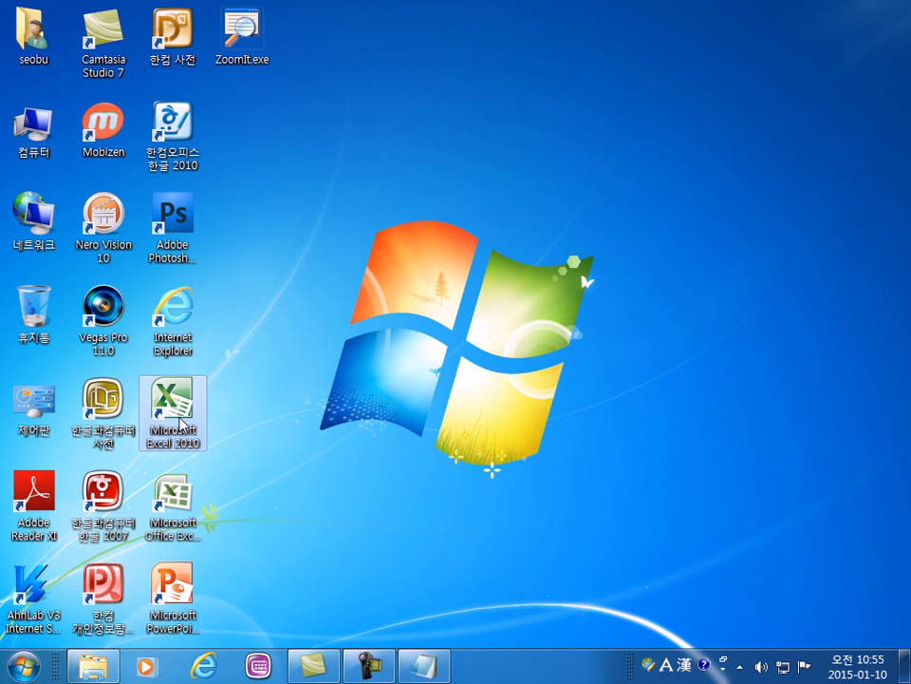
{"action": "left_click", "coordinate": [174, 498]}
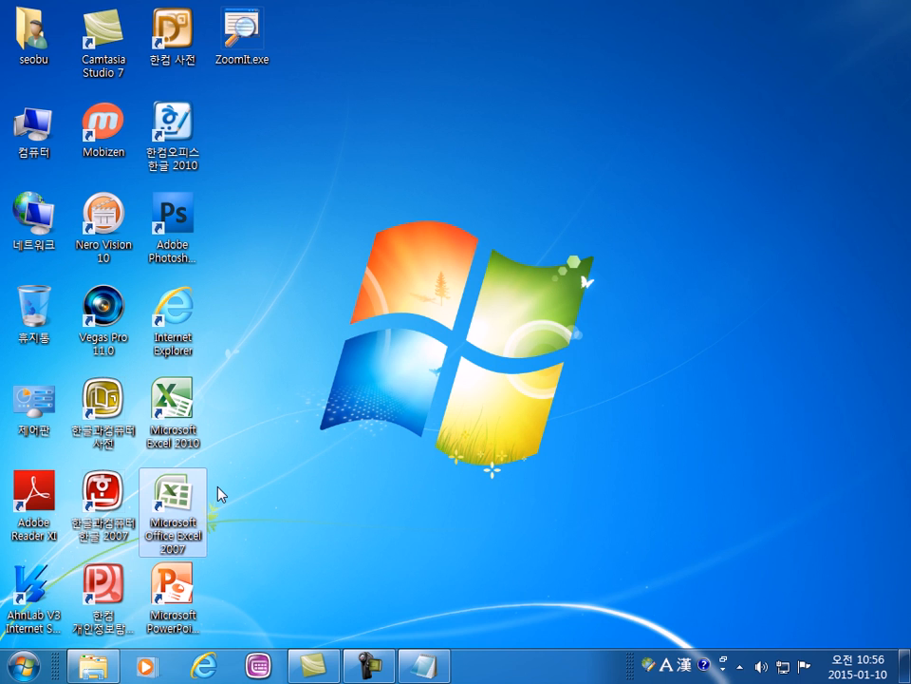
{"action": "left_click", "coordinate": [174, 418]}
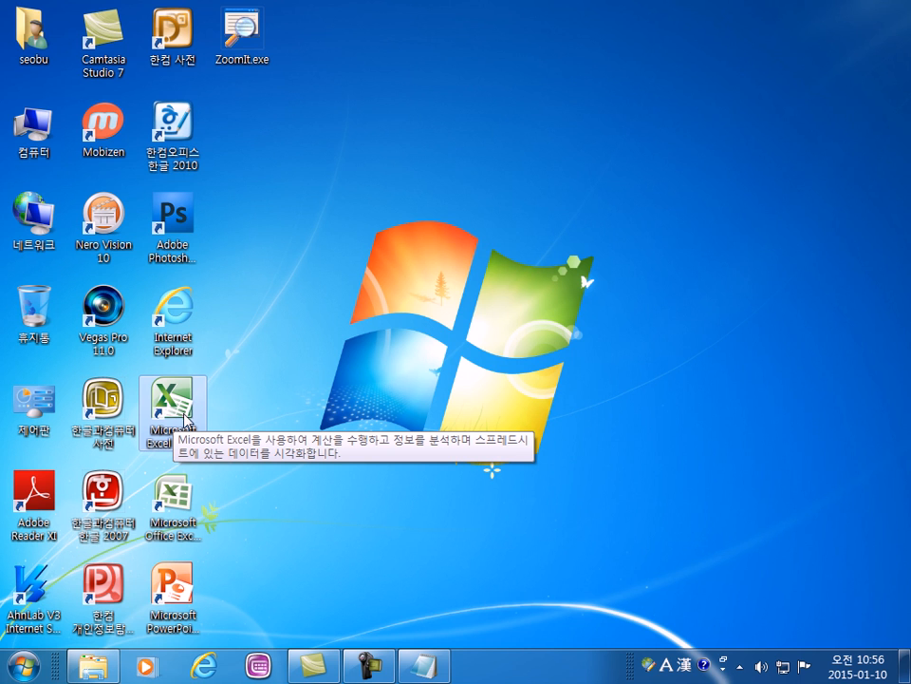
{"action": "double_click", "coordinate": [181, 405]}
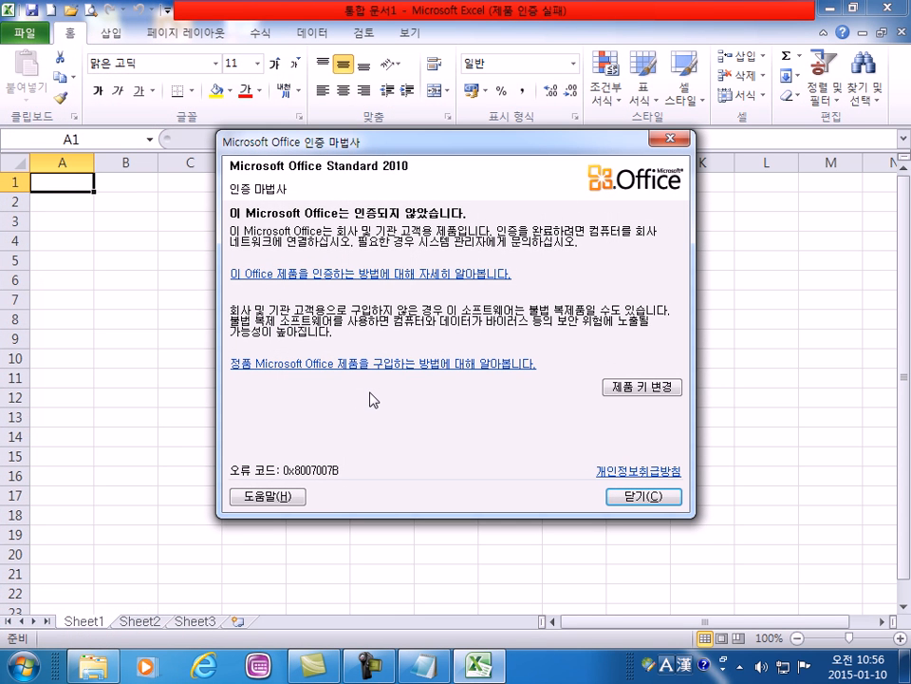
{"action": "left_click", "coordinate": [631, 390]}
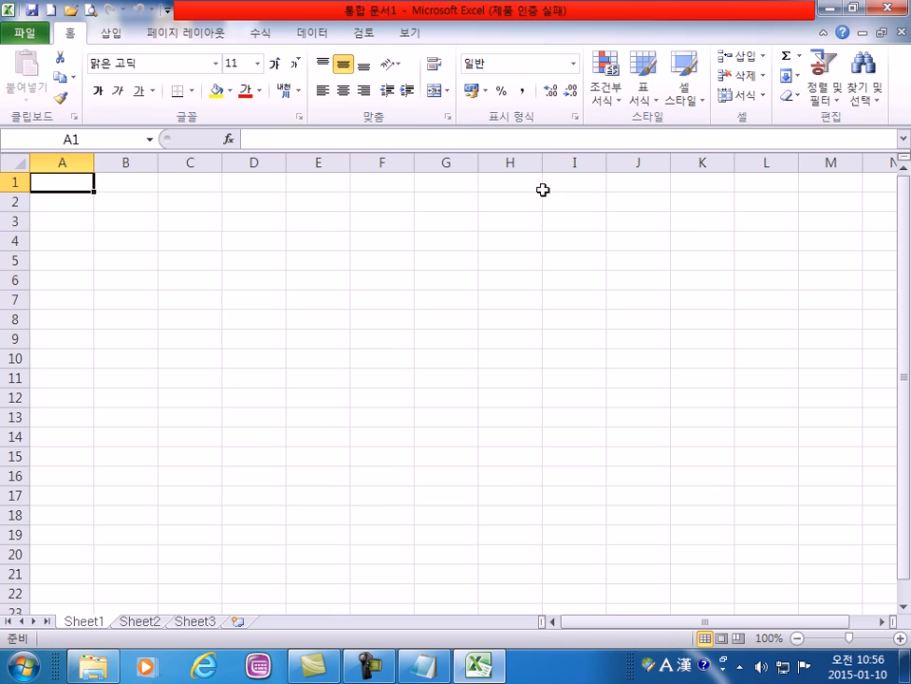
- Switch from the blank workbook to the desktop, then restore Excel 2010 and close it
{"action": "left_click", "coordinate": [353, 226]}
{"action": "left_click", "coordinate": [63, 180]}
{"action": "key", "text": "super+d"}
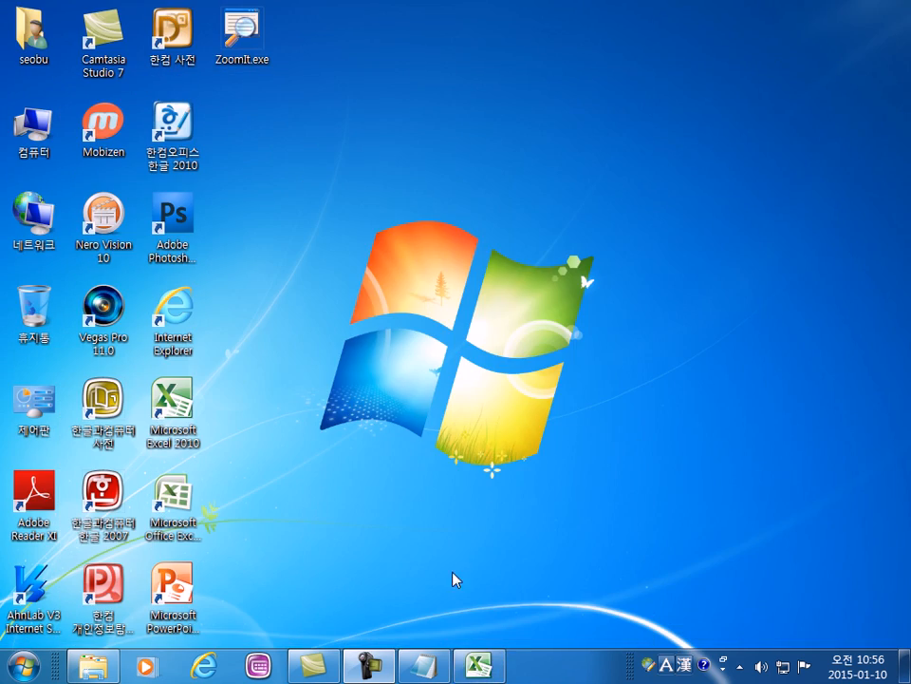
{"action": "left_click", "coordinate": [477, 662]}
{"action": "left_click", "coordinate": [885, 11]}
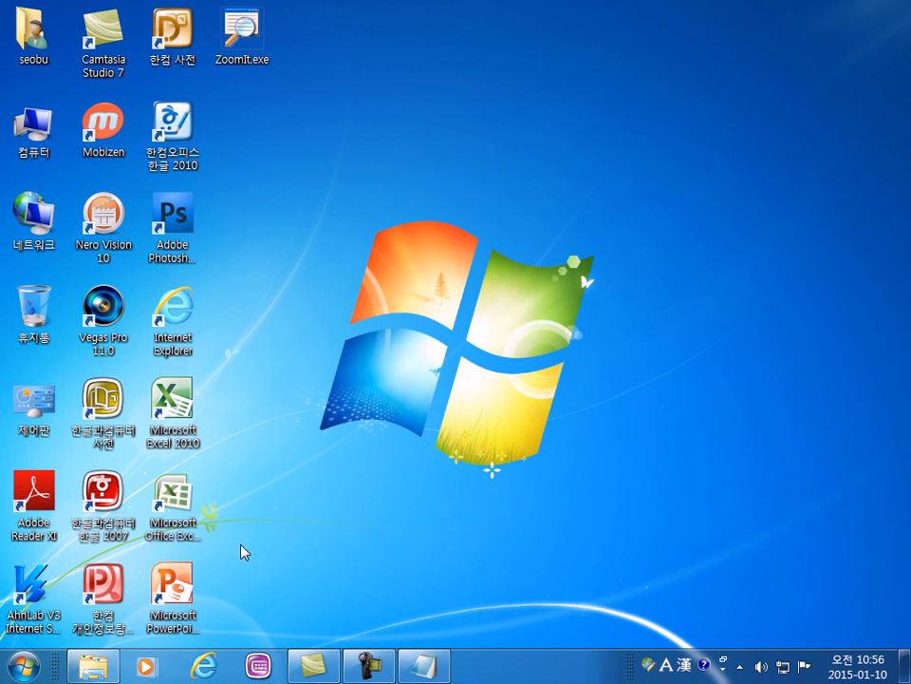
- Launch Excel 2010 with a blank workbook and move the Excel 2007 window so the 2010 ribbon stays uncovered
{"action": "double_click", "coordinate": [169, 408]}
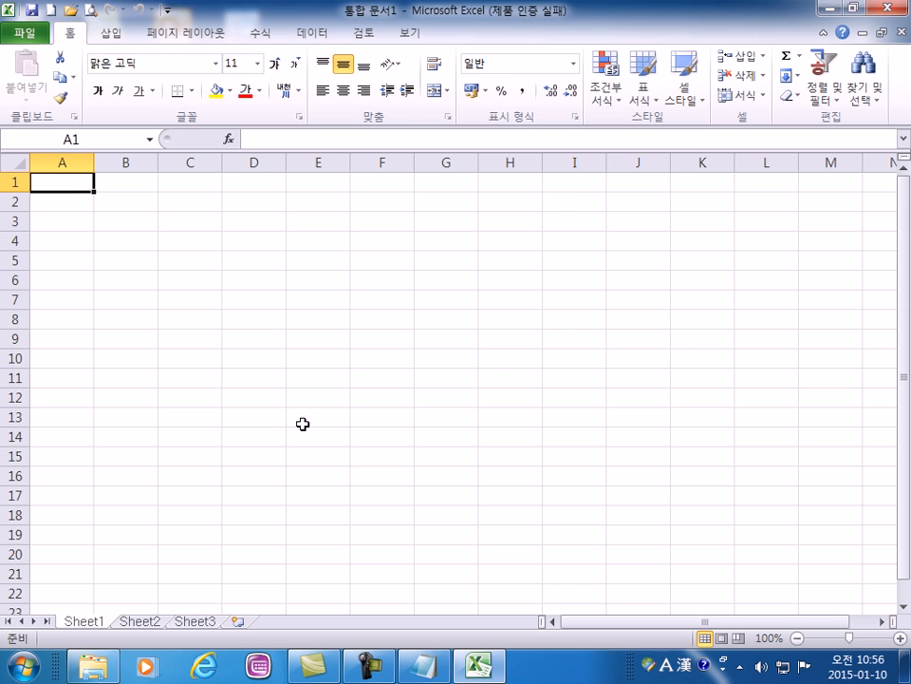
{"action": "left_click_drag", "start_coordinate": [400, 155], "coordinate": [378, 123]}
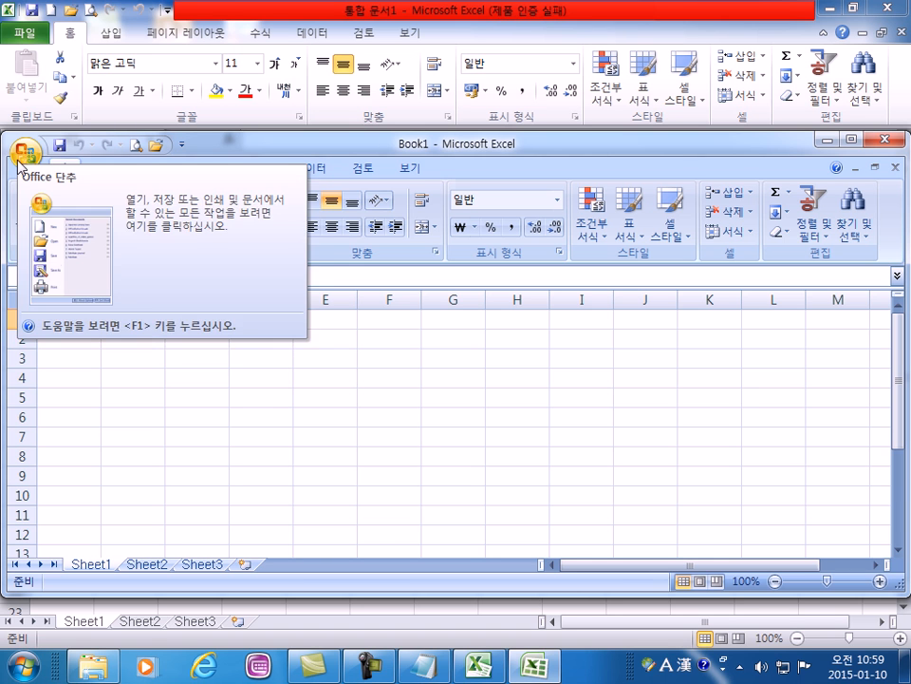
- Examine the Office button commands in Excel 2007, including the send options (보내기), and close the Excel 2007 window
{"action": "left_click", "coordinate": [21, 152]}
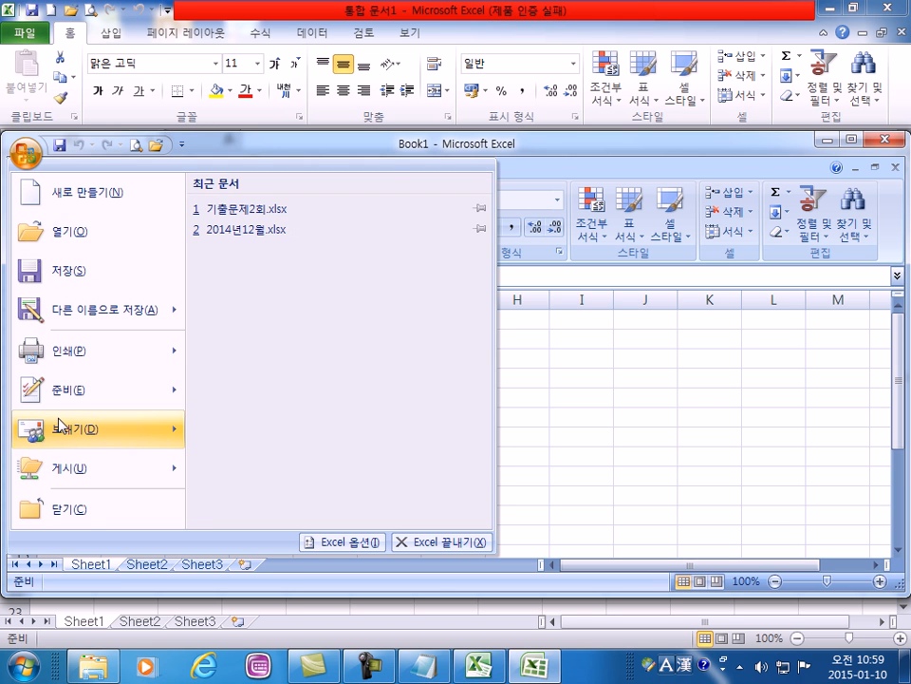
{"action": "mouse_move", "coordinate": [59, 424]}
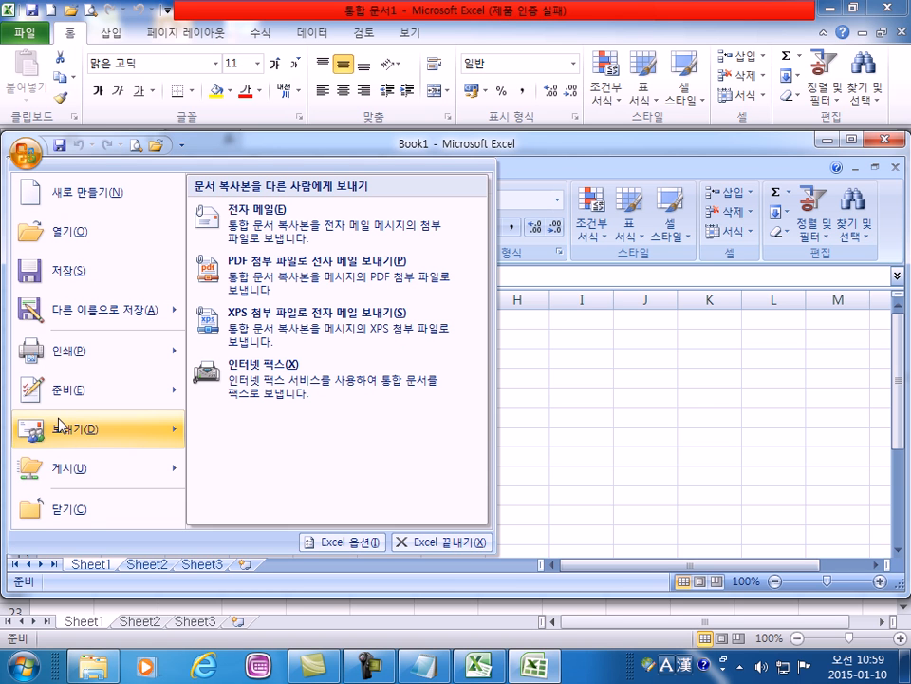
{"action": "left_click", "coordinate": [368, 148]}
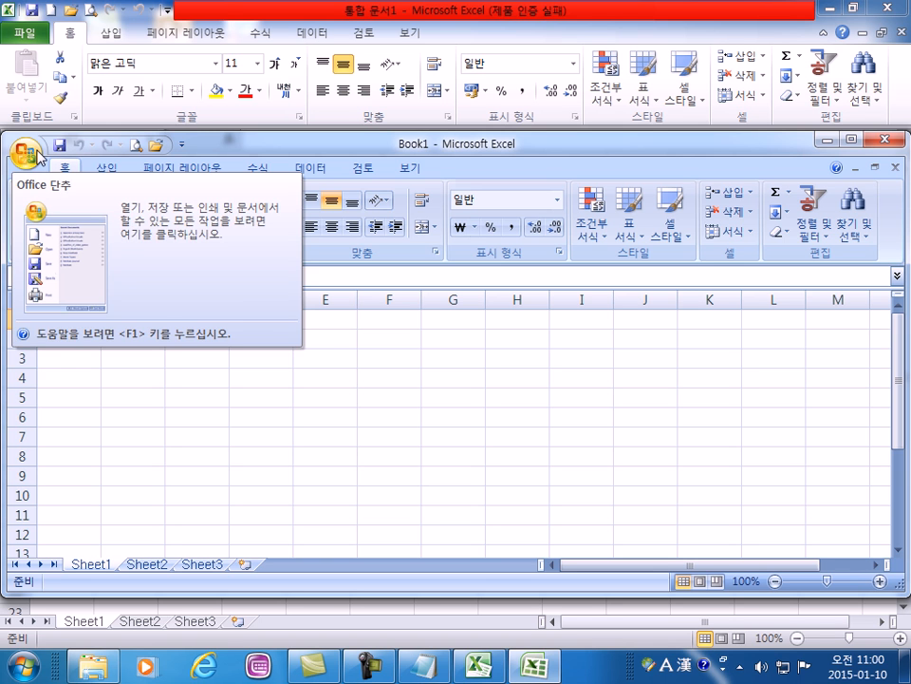
{"action": "left_click", "coordinate": [884, 139]}
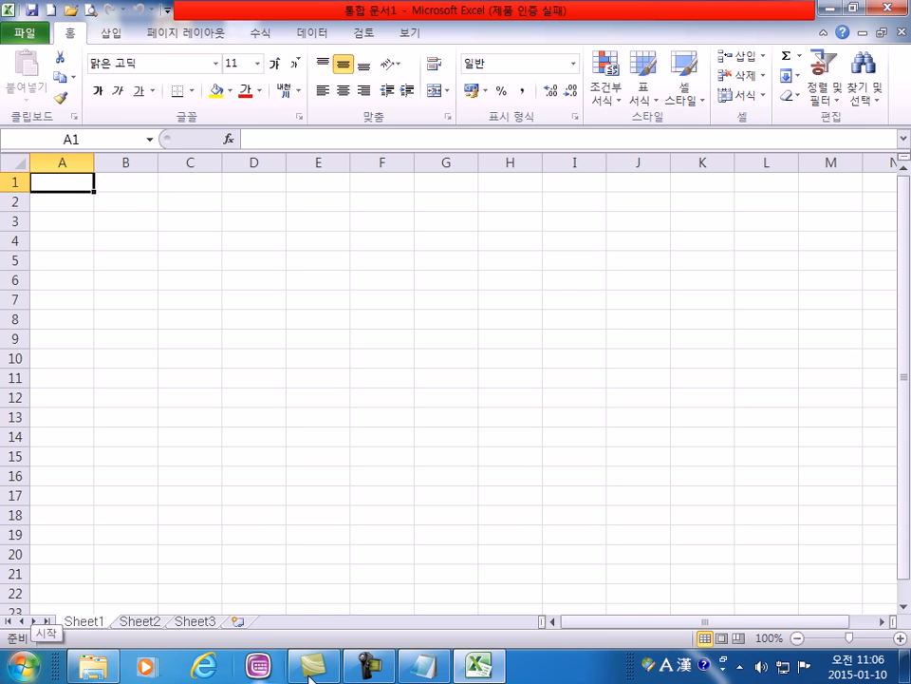
- Switch to Notepad, maximise its window, and replace "Desk Top" with the heading "엑셀의 기능"
{"action": "left_click", "coordinate": [423, 666]}
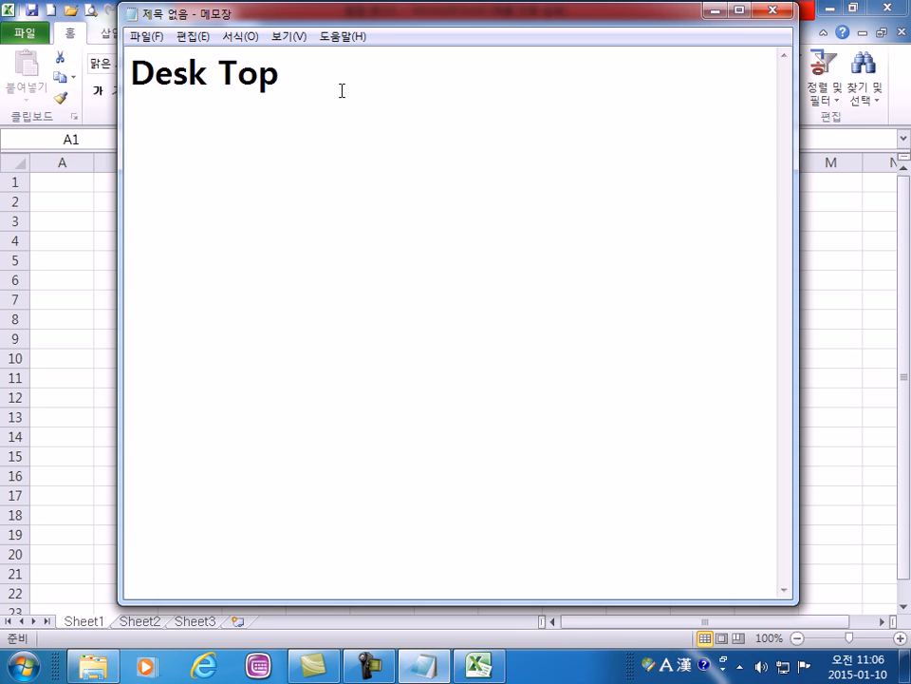
{"action": "left_click_drag", "start_coordinate": [342, 89], "coordinate": [42, 52]}
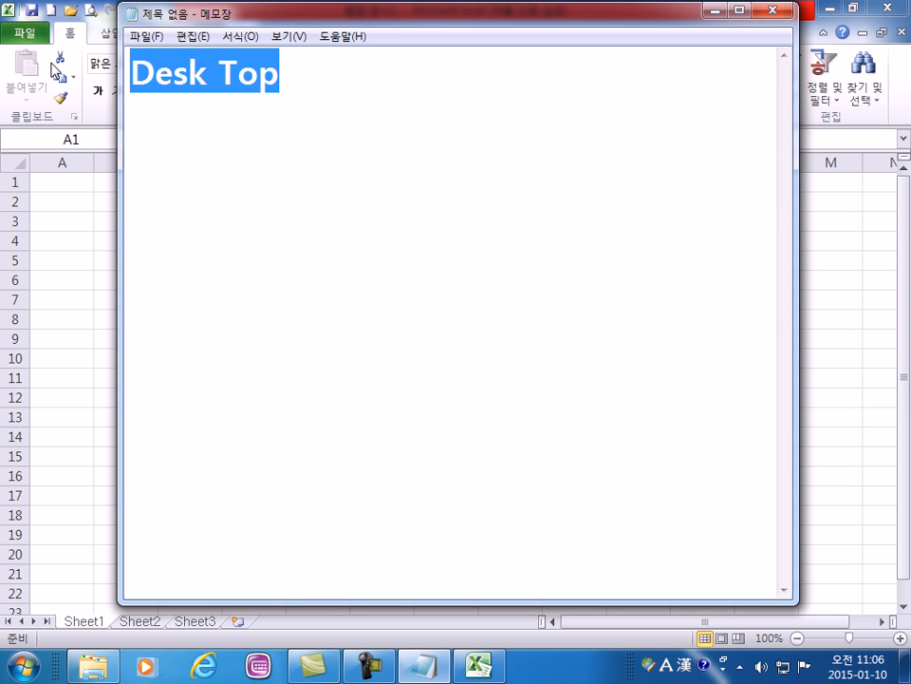
{"action": "double_click", "coordinate": [235, 19]}
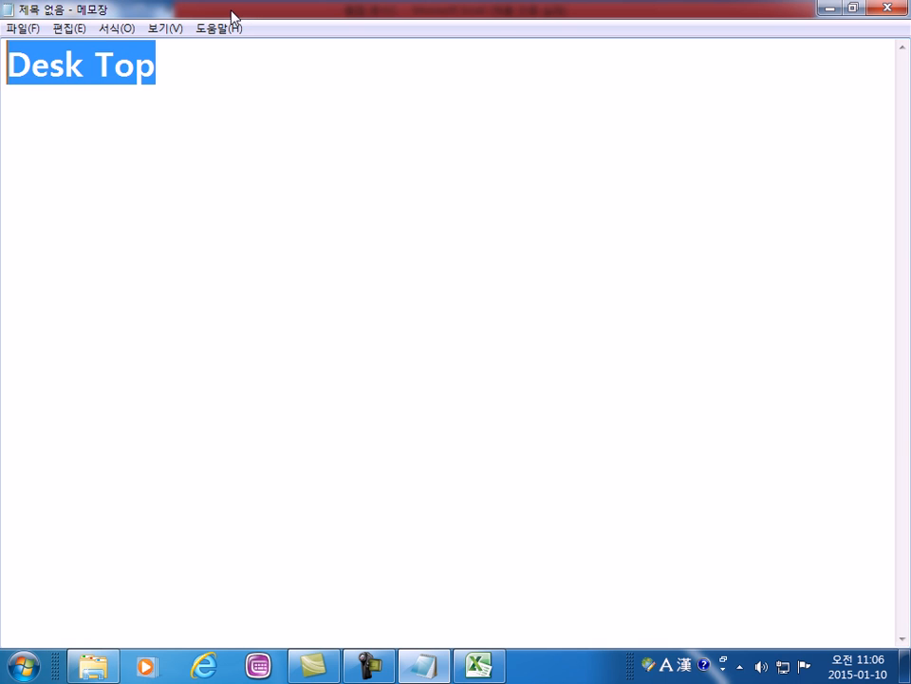
{"action": "type", "text": "엑셀ㅇ"}
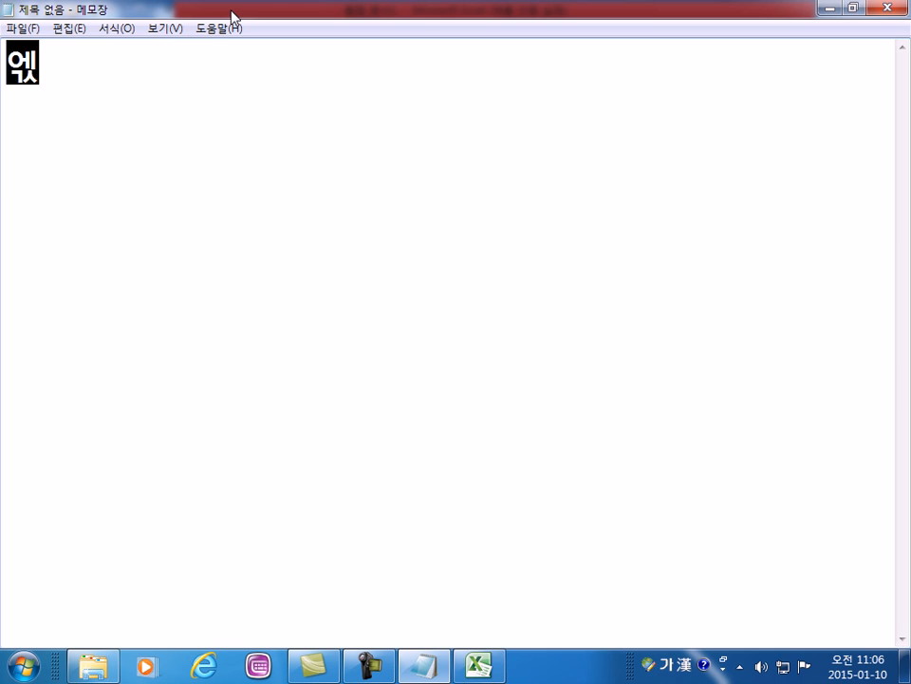
{"action": "type", "text": "의 기능"}
- Write the first numbered item, "1. 표계산", on the line below the heading
{"action": "key", "text": "Return"}
{"action": "type", "text": "1. 전자"}
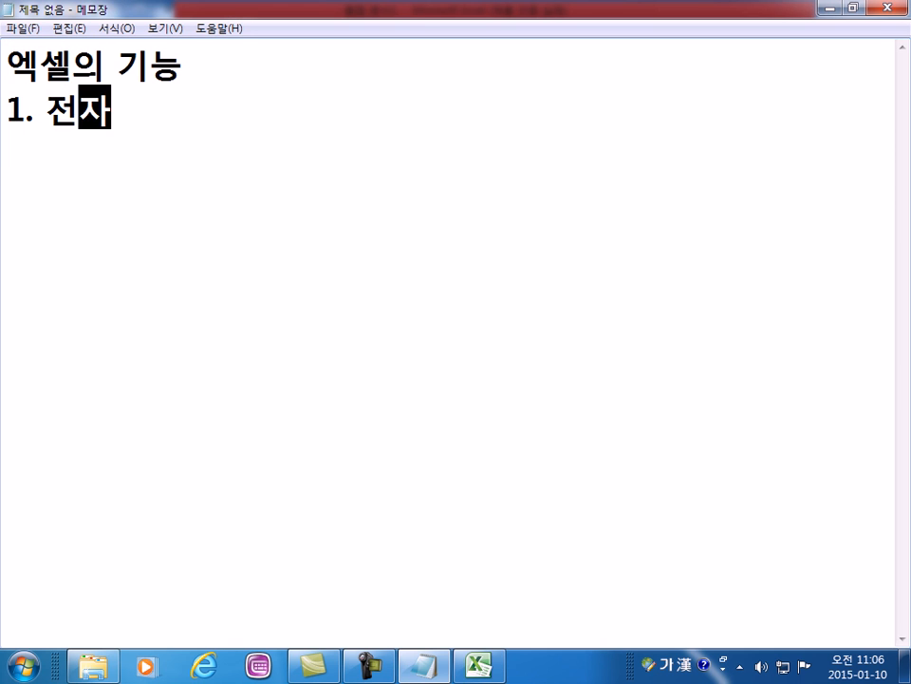
{"action": "key", "text": "BackSpace"}
{"action": "key", "text": "BackSpace"}
{"action": "key", "text": "BackSpace"}
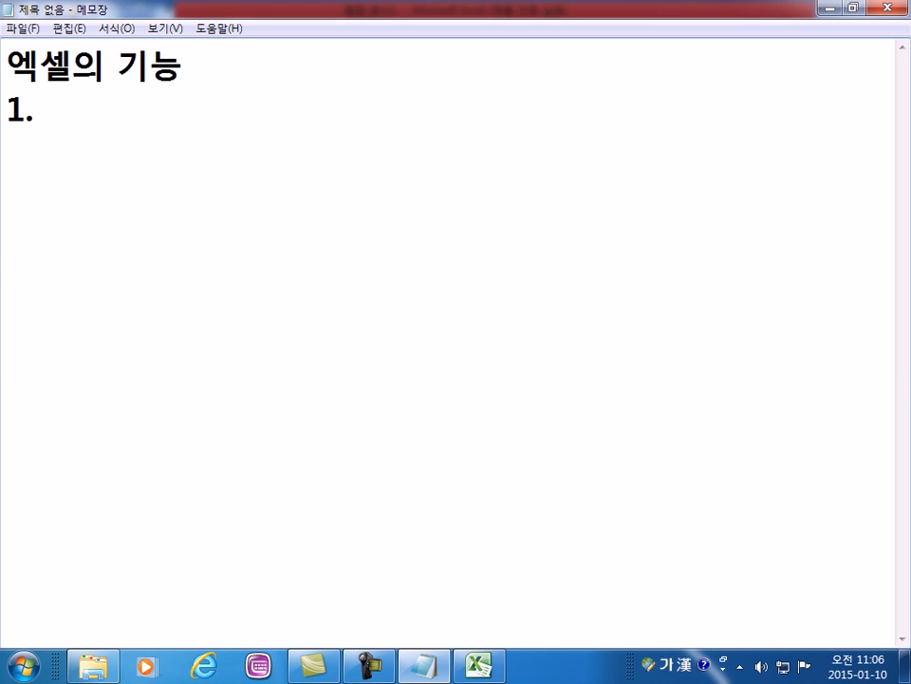
{"action": "type", "text": "ㅛ"}
{"action": "key", "text": "BackSpace"}
{"action": "type", "text": "표겟ㅏㄴ"}
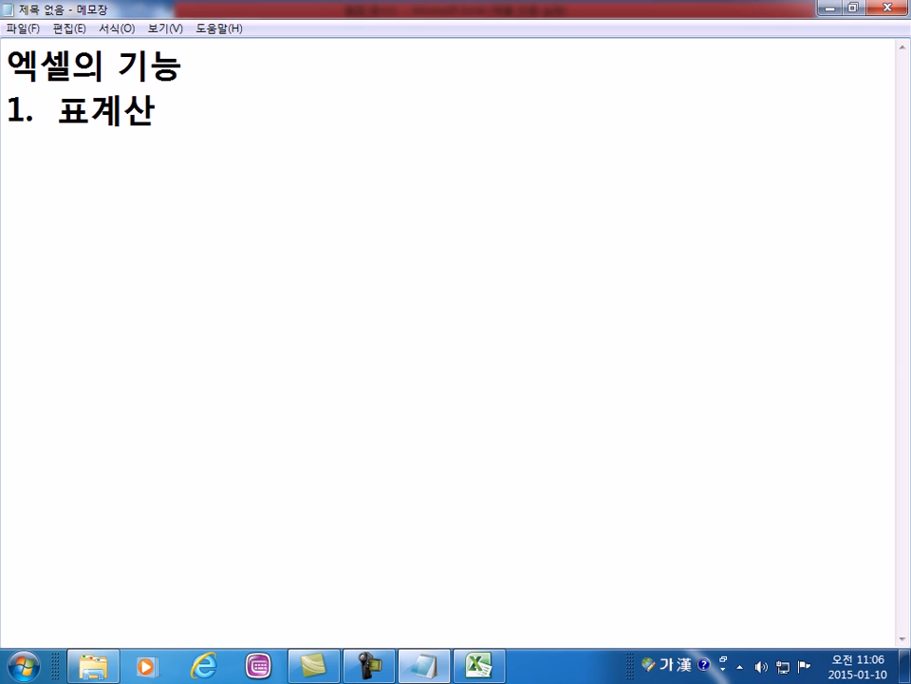
- Correct the spacing of the first list item so it reads "1. 표 계산"
{"action": "key", "text": "Left"}
{"action": "key", "text": "Left"}
{"action": "key", "text": "Left"}
{"action": "key", "text": "Left"}
{"action": "key", "text": "Delete"}
{"action": "key", "text": "End"}
{"action": "key", "text": "Left"}
{"action": "key", "text": "Left"}
{"action": "key", "text": "End"}
- Add the second list item "2. 자료 분석" on a new line
{"action": "key", "text": "Return"}
{"action": "key", "text": "BackSpace"}
{"action": "key", "text": "Return"}
{"action": "type", "text": "2. "}
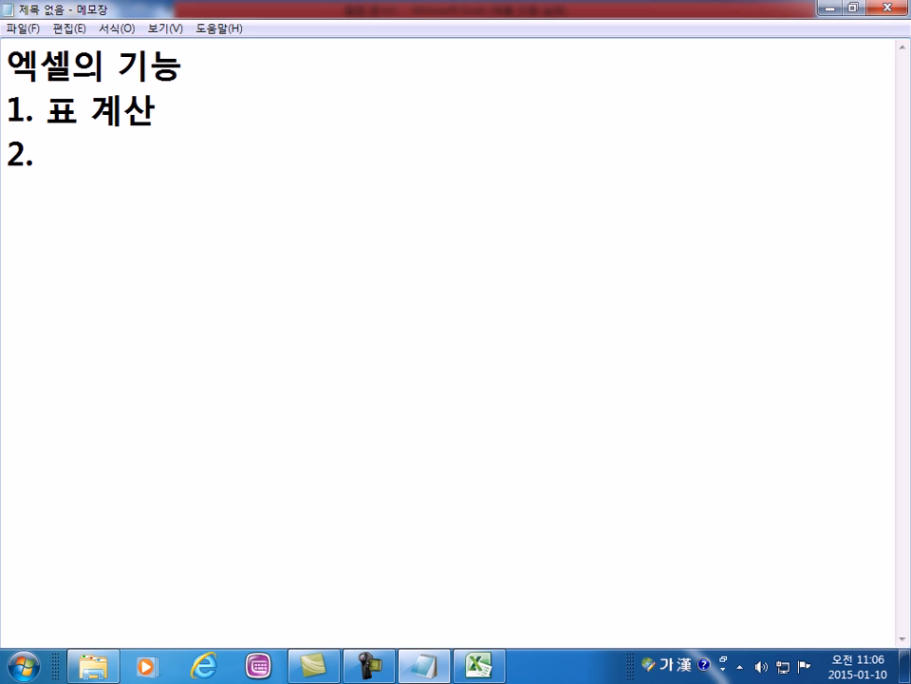
{"action": "type", "text": "분ㅅㅓㄱ"}
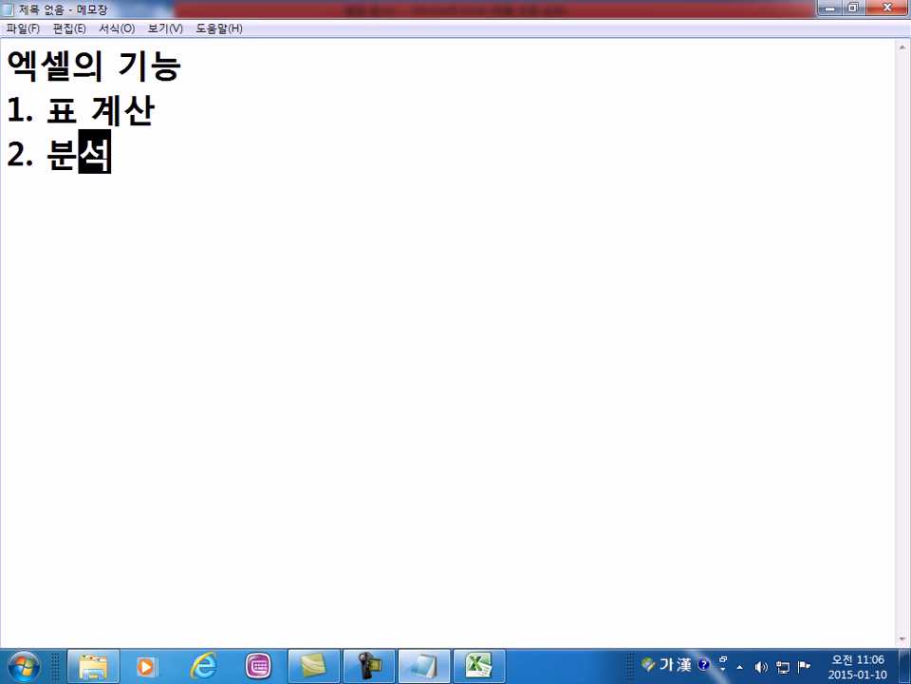
{"action": "key", "text": "Left"}
{"action": "key", "text": "Left"}
{"action": "type", "text": "자ㄹㅕㅛ"}
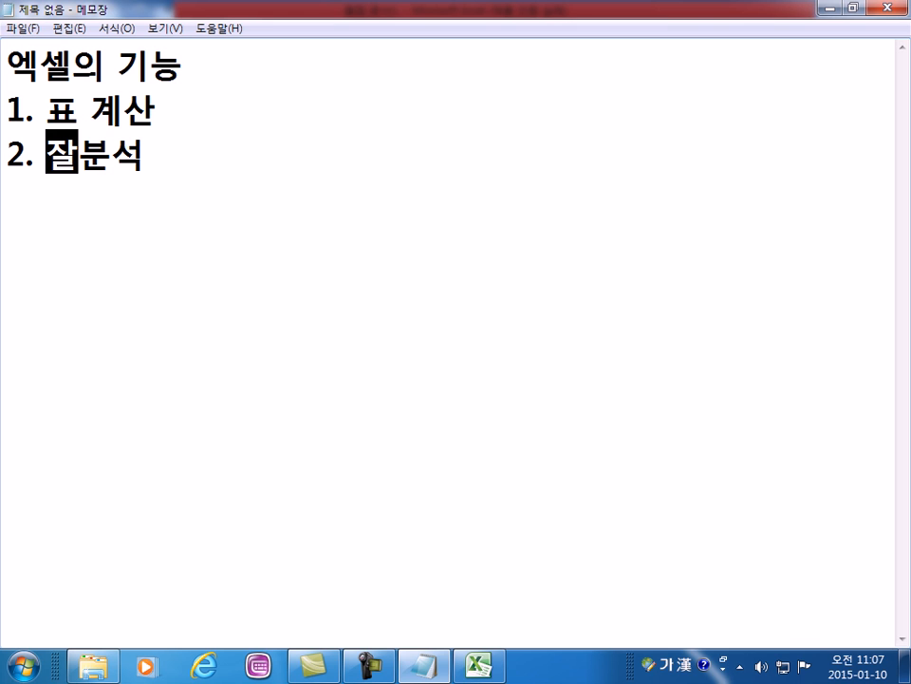
{"action": "key", "text": "BackSpace"}
{"action": "key", "text": "BackSpace"}
{"action": "type", "text": "ㄹㅛ"}
{"action": "key", "text": "End"}
- Add the third list item "3. 문서 작성" below the second one
{"action": "key", "text": "Return"}
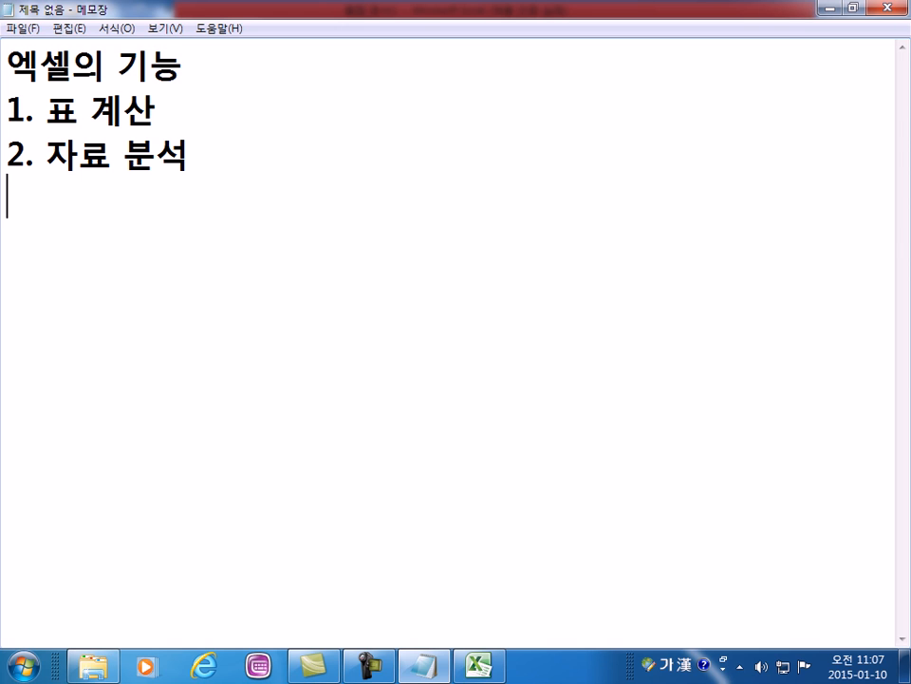
{"action": "type", "text": "3. "}
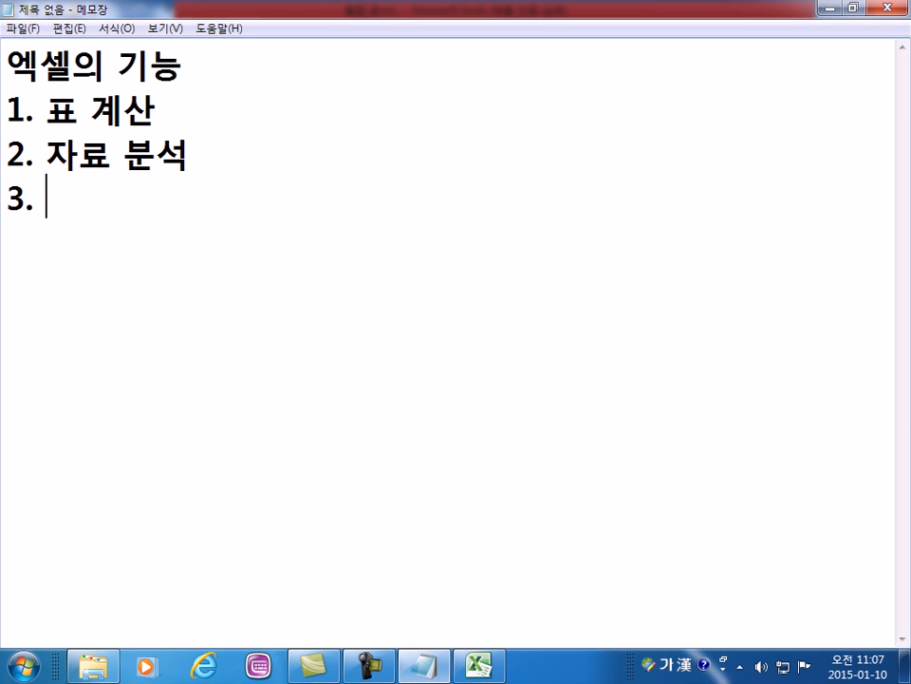
{"action": "type", "text": "문서 작성"}
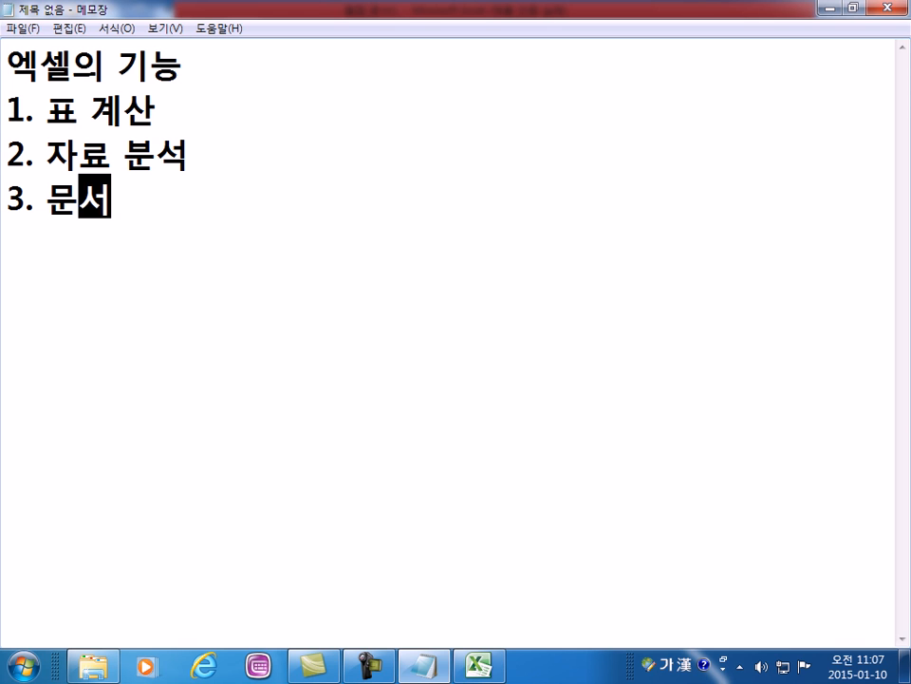
{"action": "key", "text": "Return"}
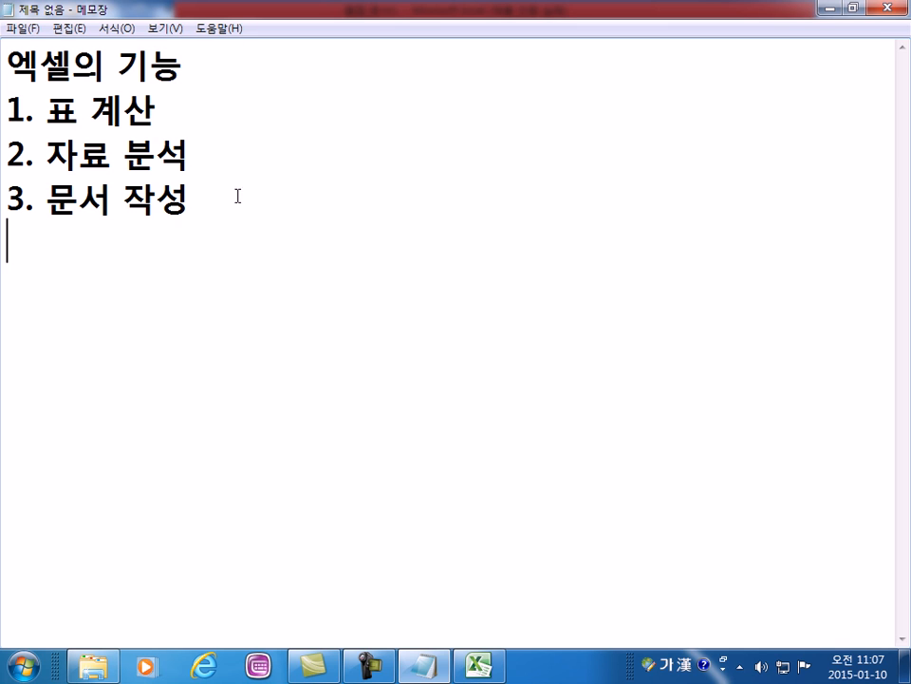
- Add the fourth list item "4. 차트" below "3. 문서 작성"
{"action": "key", "text": "ctrl+a"}
{"action": "left_click", "coordinate": [34, 278]}
{"action": "key", "text": "BackSpace"}
{"action": "type", "text": "4. 차트"}
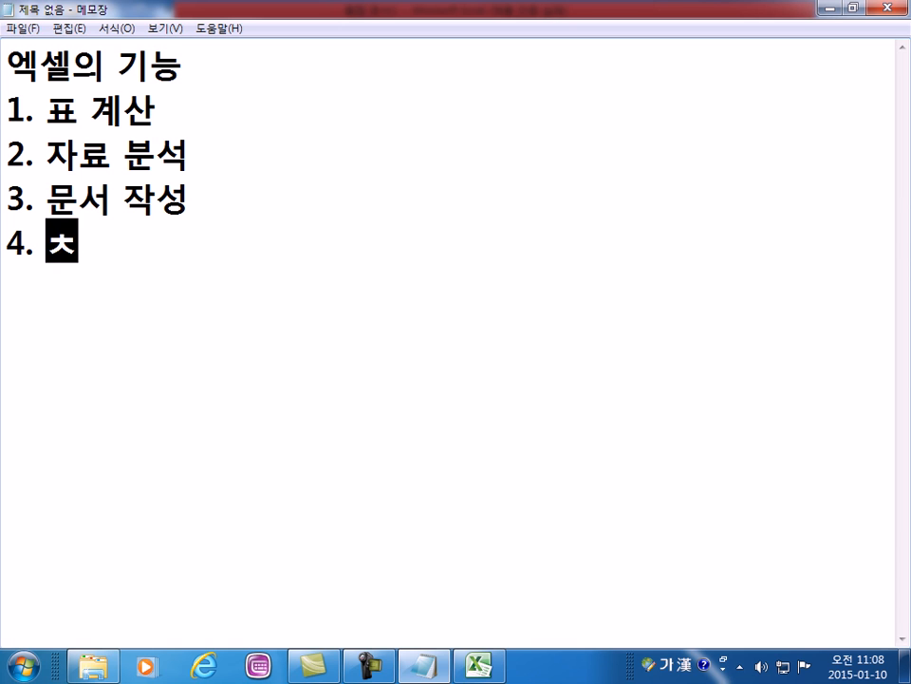
- Complete the fourth list item so it reads "4. 차트(그래프)" and start a new line below it
{"action": "type", "text": "(그래프)"}
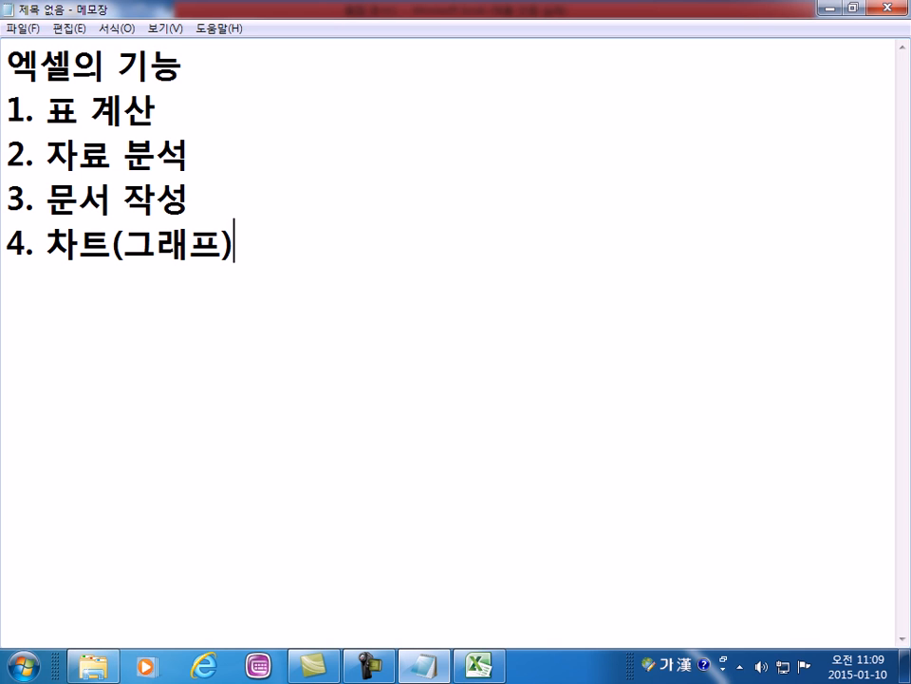
{"action": "key", "text": "Return"}
- Highlight the line "2. 자료 분석" for reference and clear the selection again
{"action": "left_click_drag", "start_coordinate": [203, 160], "coordinate": [4, 152]}
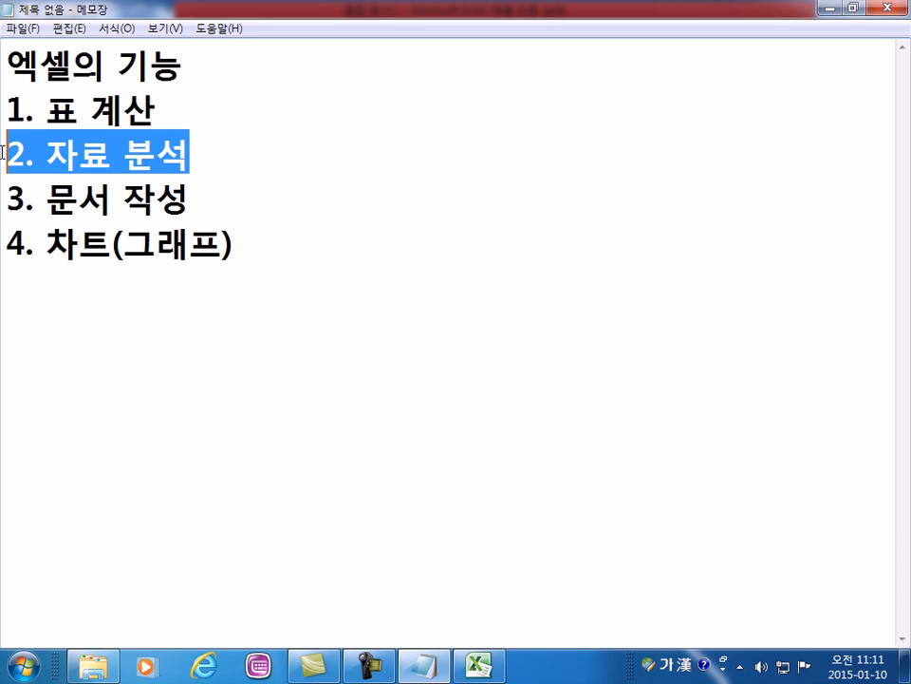
{"action": "left_click", "coordinate": [29, 286]}
{"action": "left_click", "coordinate": [32, 316]}
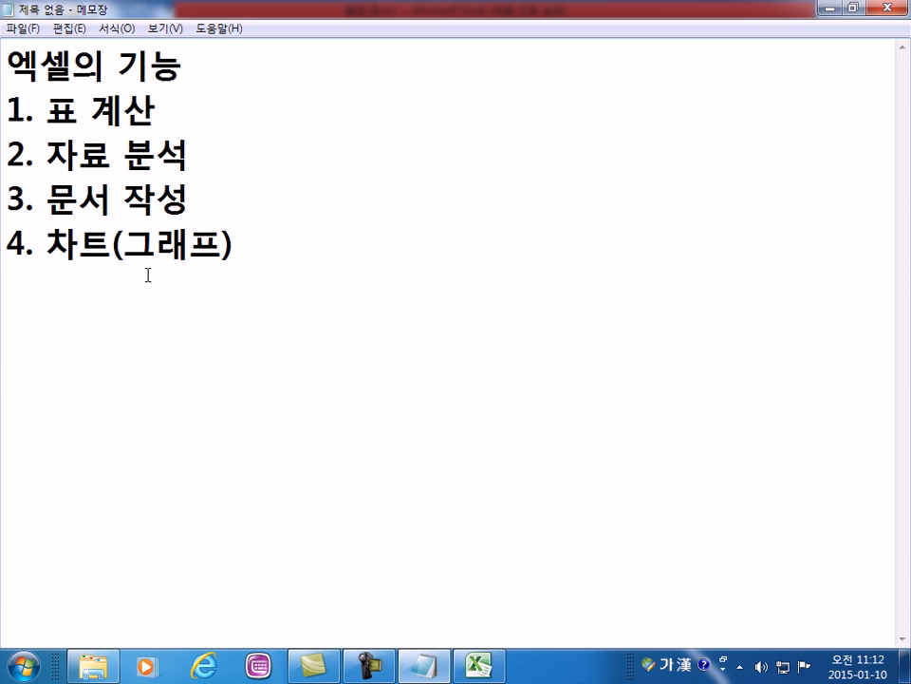
- Minimize the Notepad document to switch to the blank Excel workbook and select cell C3
{"action": "left_click", "coordinate": [831, 11]}
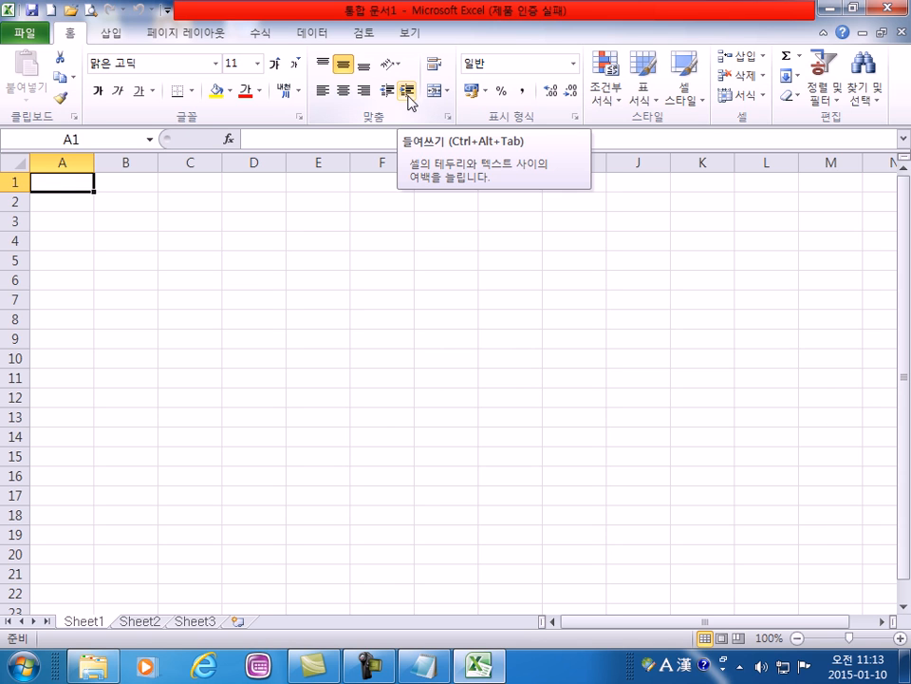
{"action": "left_click", "coordinate": [216, 222]}
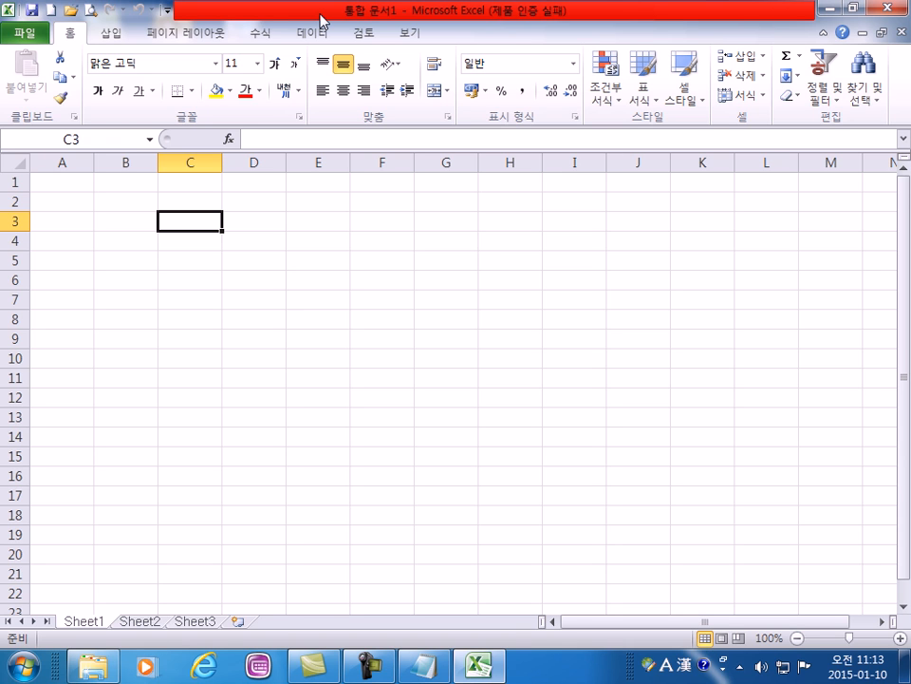
- Restore the Excel window to its smaller size, move it around the desktop, and maximize it again
{"action": "double_click", "coordinate": [323, 19]}
{"action": "left_click_drag", "start_coordinate": [349, 29], "coordinate": [385, 134]}
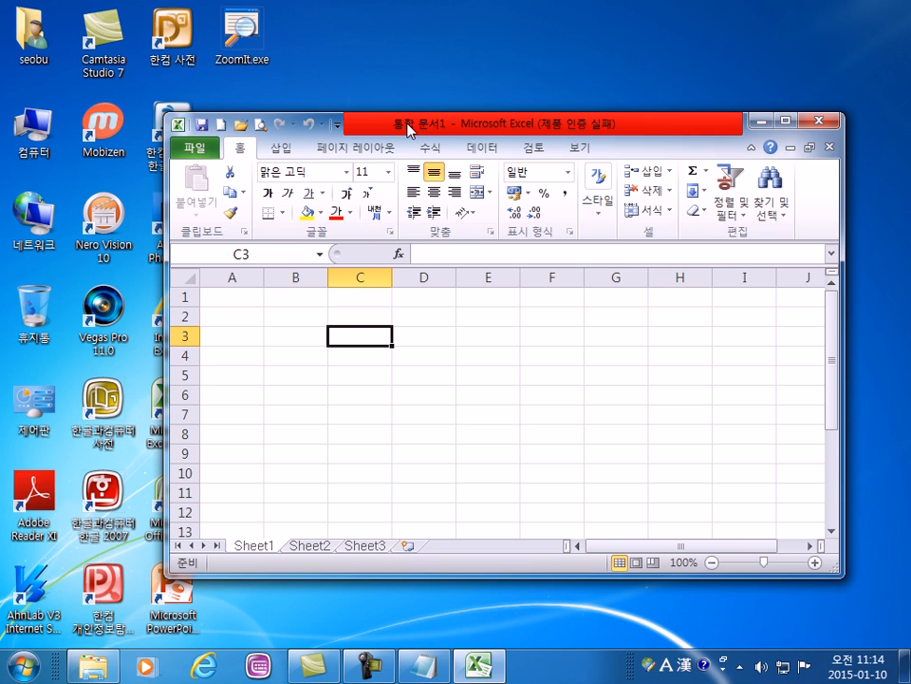
{"action": "left_click_drag", "start_coordinate": [417, 130], "coordinate": [378, 155]}
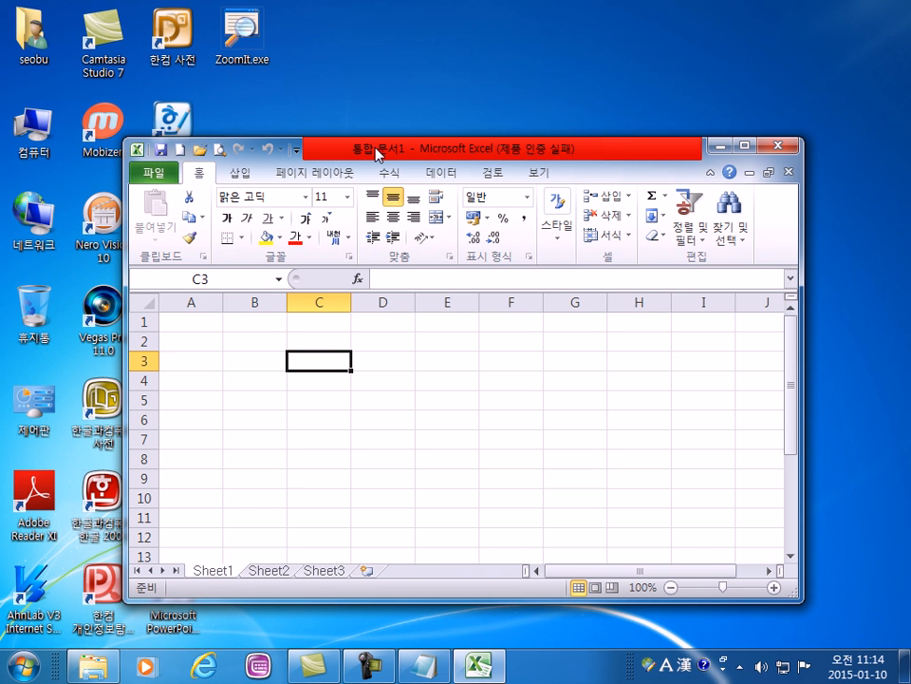
{"action": "mouse_move", "coordinate": [378, 155]}
{"action": "left_mouse_down"}
{"action": "mouse_move", "coordinate": [446, 117]}
{"action": "mouse_move", "coordinate": [413, 130]}
{"action": "mouse_move", "coordinate": [370, 94]}
{"action": "mouse_move", "coordinate": [370, 129]}
{"action": "mouse_move", "coordinate": [385, 143]}
{"action": "mouse_move", "coordinate": [388, 167]}
{"action": "left_mouse_up"}
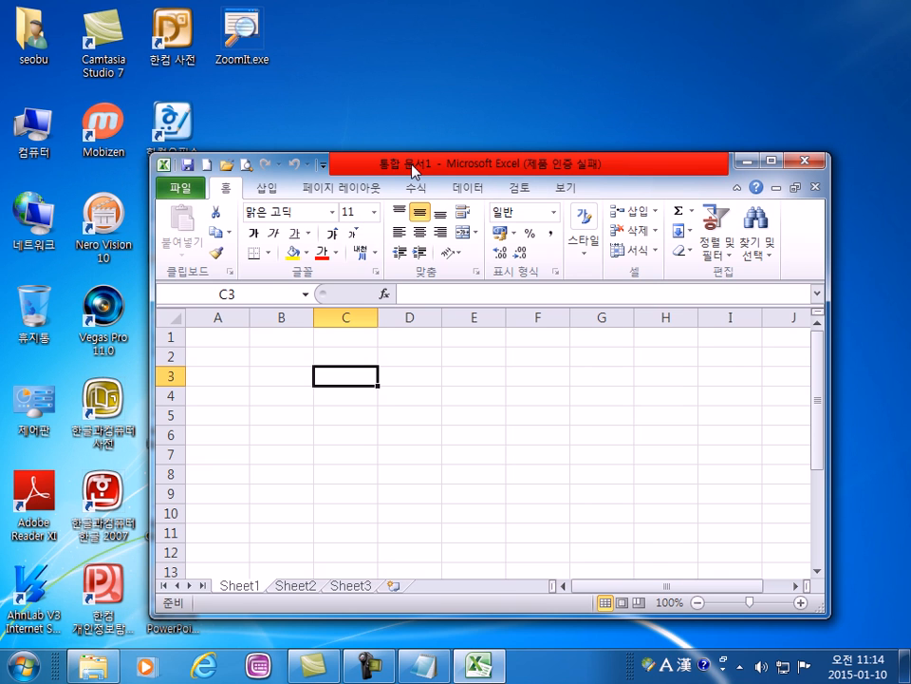
{"action": "double_click", "coordinate": [409, 168]}
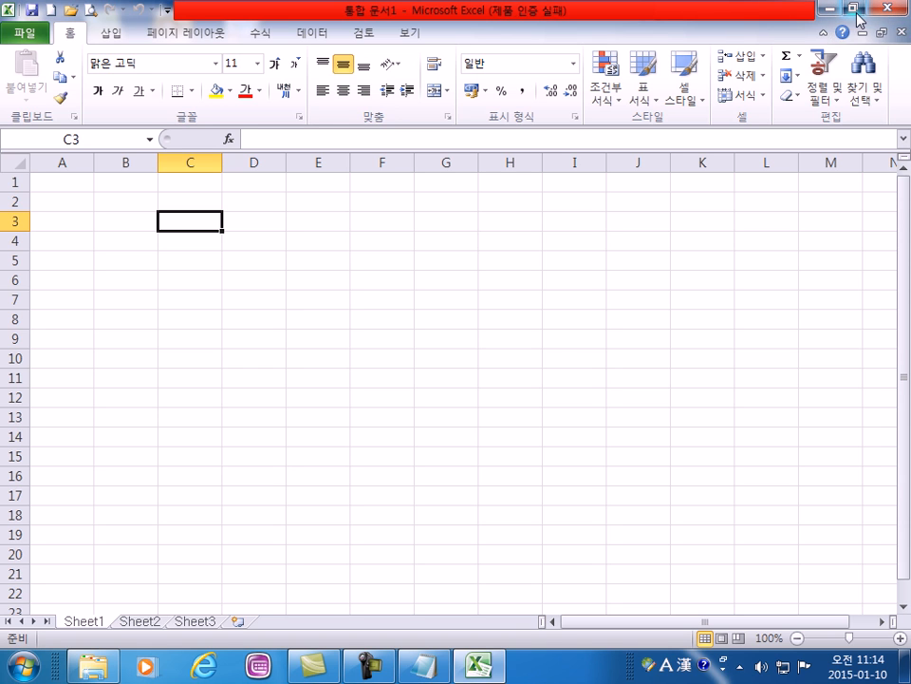
- Toggle the Excel window repeatedly between its restored and maximized sizes, ending with it maximized
{"action": "left_click", "coordinate": [852, 8]}
{"action": "left_click", "coordinate": [774, 163]}
{"action": "left_click", "coordinate": [851, 8]}
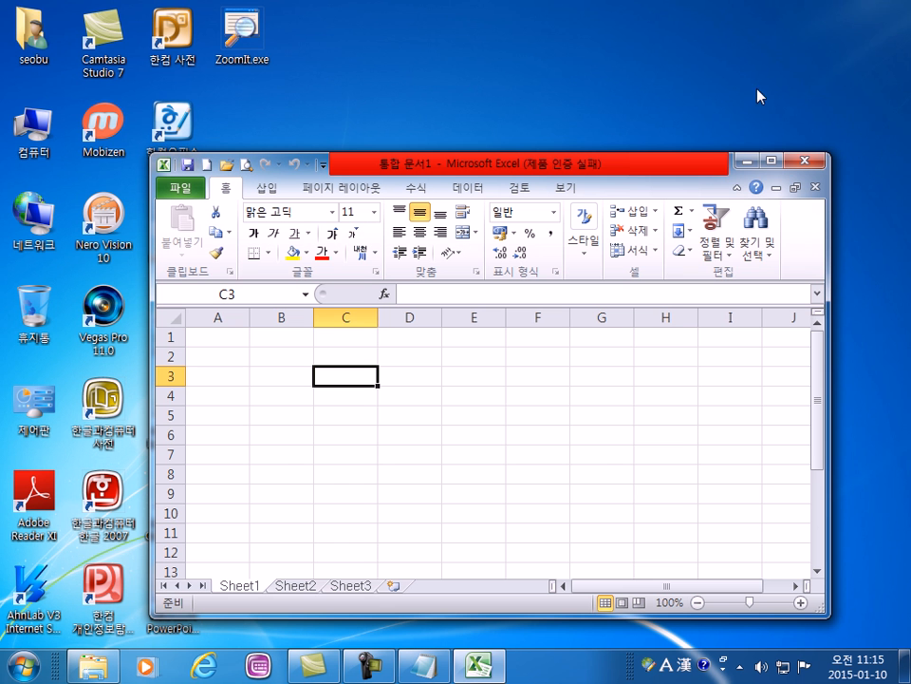
{"action": "left_click", "coordinate": [769, 161]}
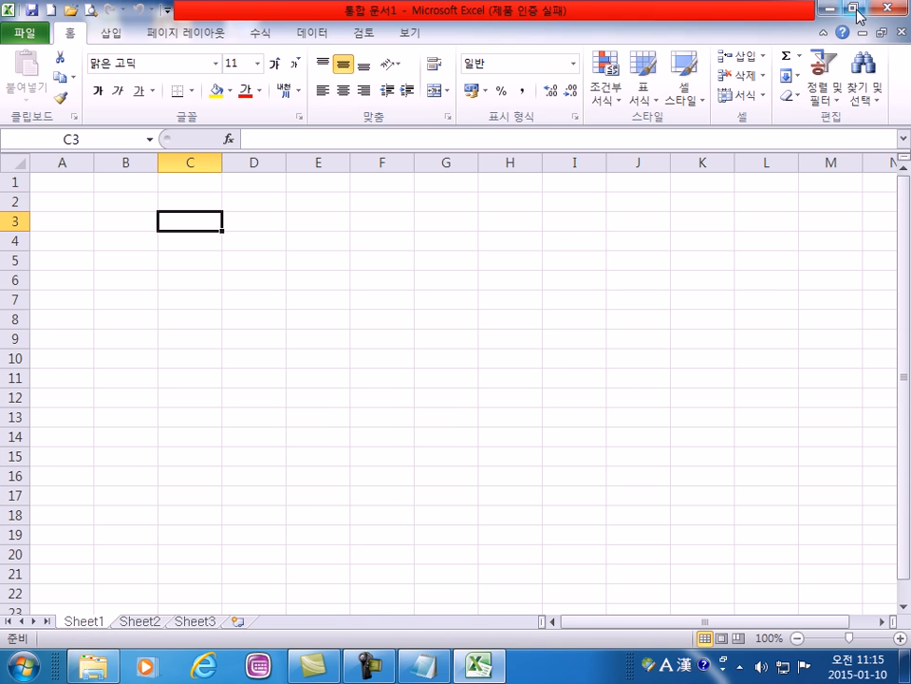
{"action": "double_click", "coordinate": [536, 19]}
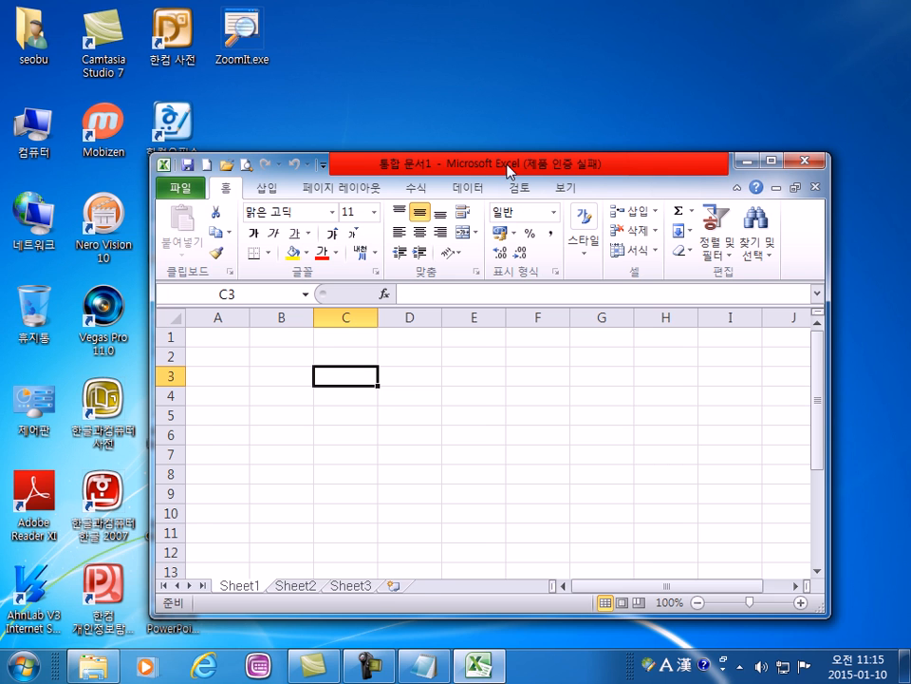
{"action": "double_click", "coordinate": [507, 172]}
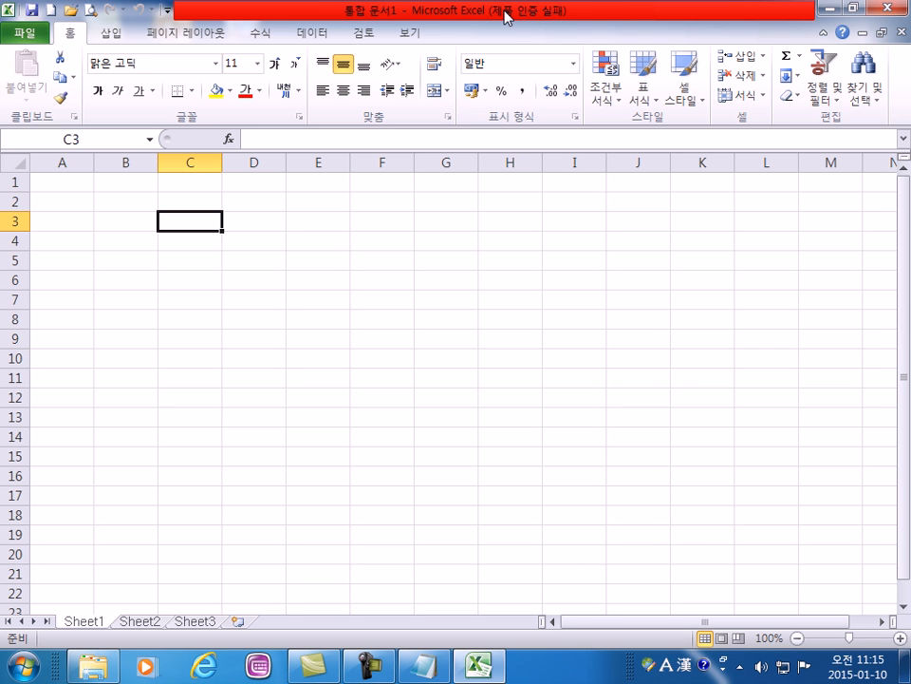
{"action": "double_click", "coordinate": [302, 14]}
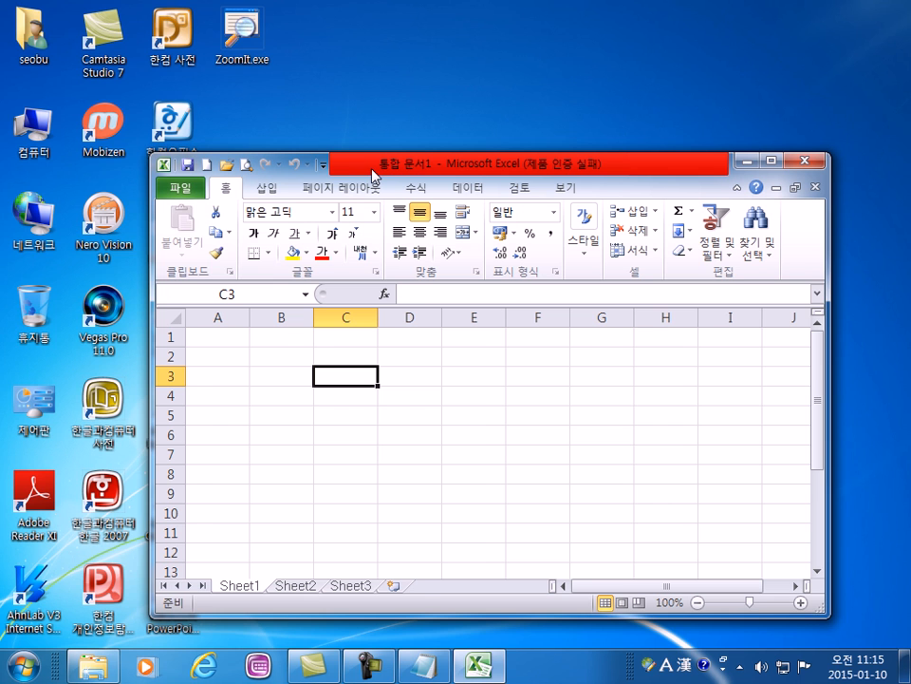
{"action": "left_click_drag", "start_coordinate": [371, 169], "coordinate": [370, 11]}
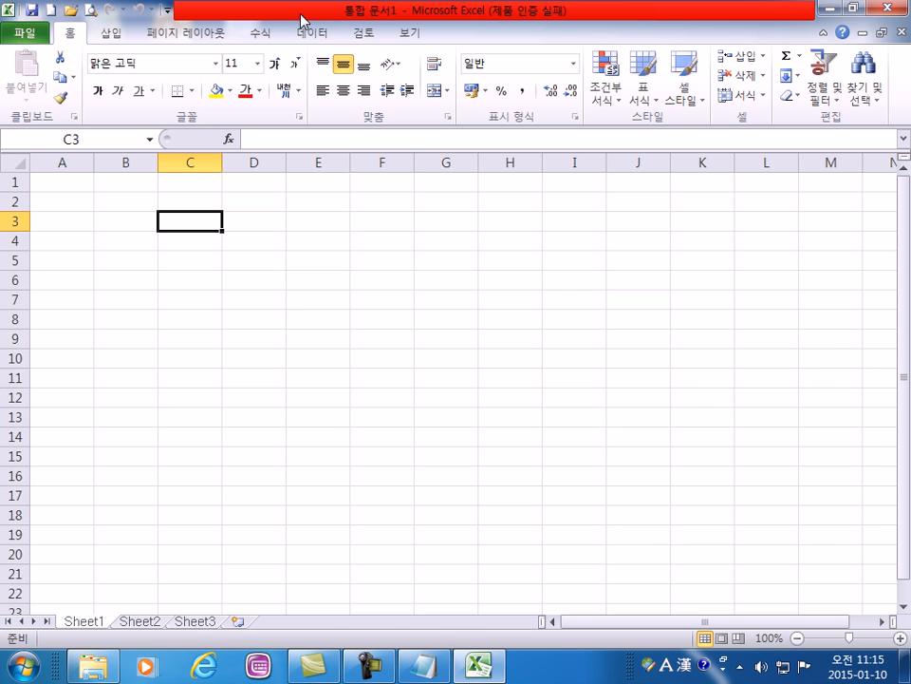
- Restore the Excel window, move it across the desktop, and snap it to the left half of the desktop
{"action": "left_click_drag", "start_coordinate": [302, 19], "coordinate": [385, 104]}
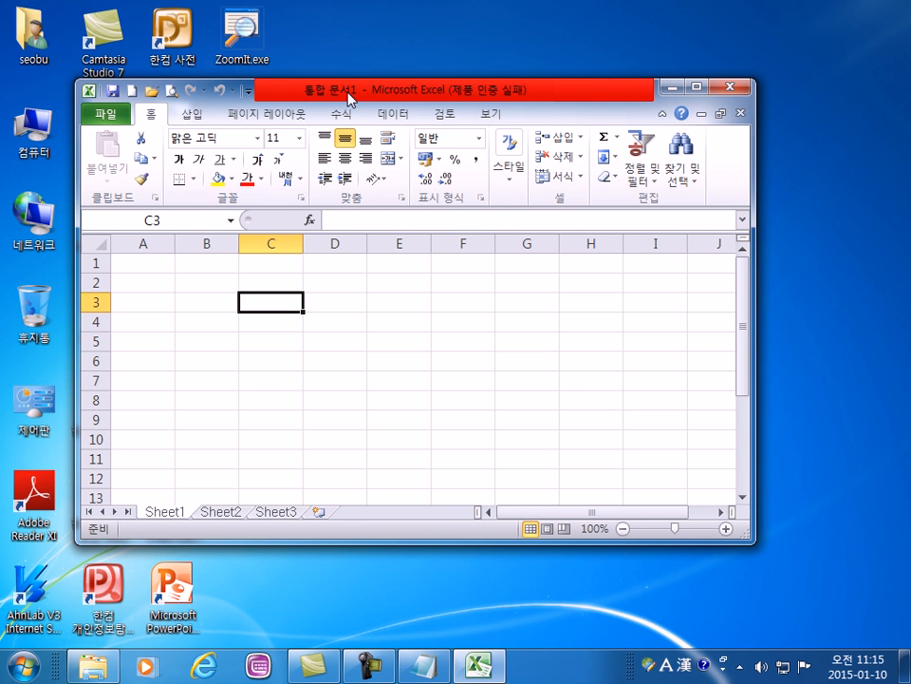
{"action": "left_click_drag", "start_coordinate": [366, 96], "coordinate": [428, 96]}
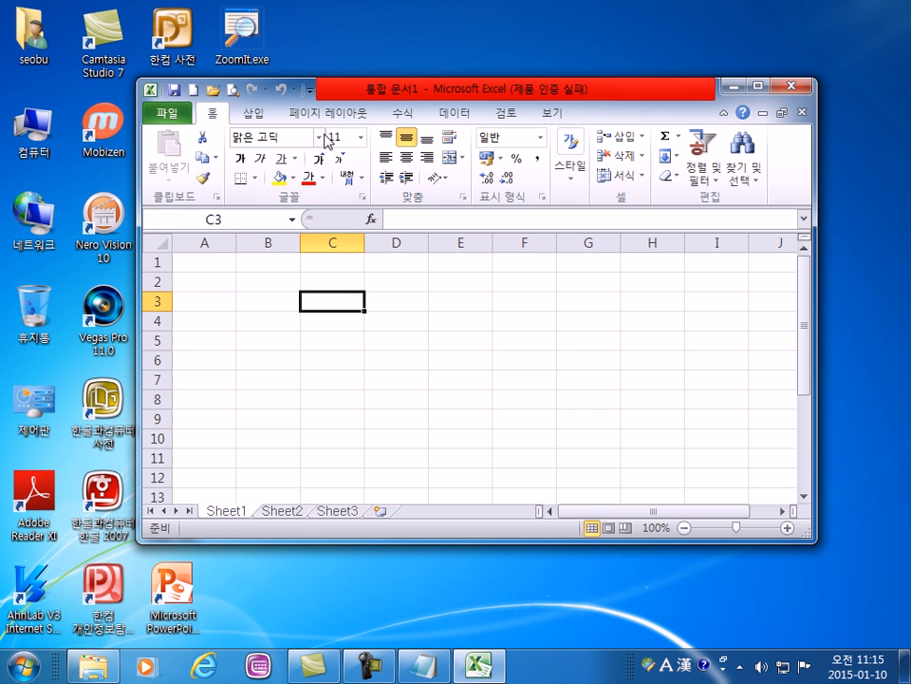
{"action": "left_click_drag", "start_coordinate": [361, 96], "coordinate": [205, 101]}
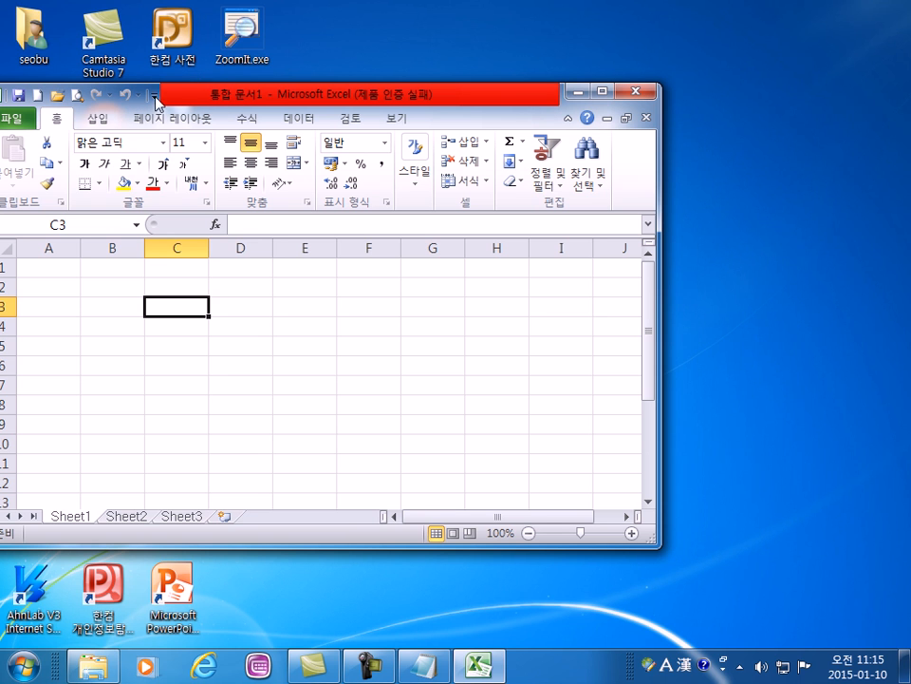
{"action": "left_click_drag", "start_coordinate": [286, 98], "coordinate": [0, 94]}
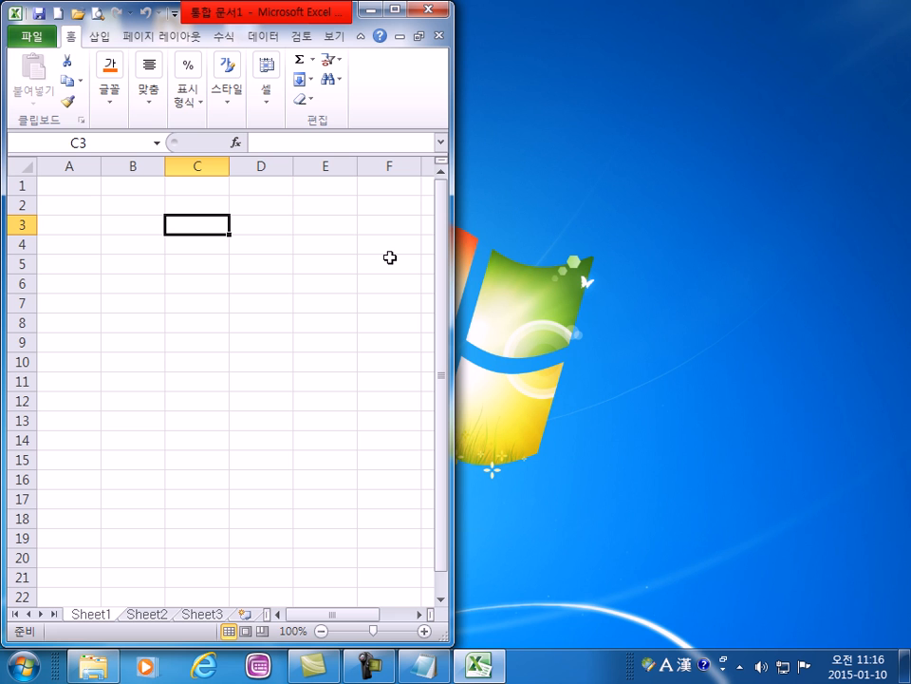
- Detach the Excel window from the left half of the desktop and maximize it
{"action": "left_click_drag", "start_coordinate": [256, 16], "coordinate": [694, 85]}
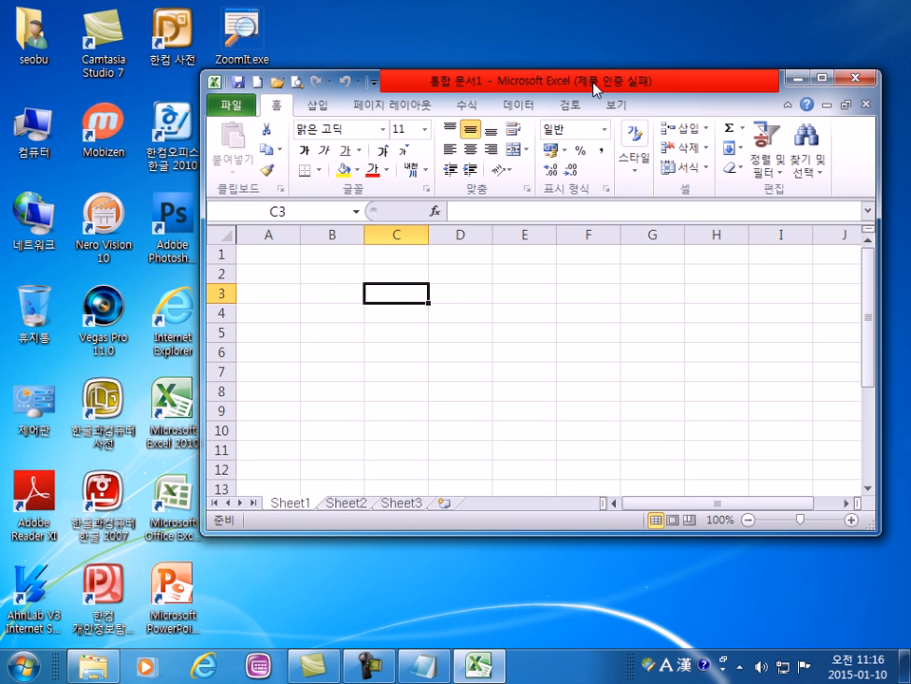
{"action": "left_click_drag", "start_coordinate": [495, 88], "coordinate": [452, 9]}
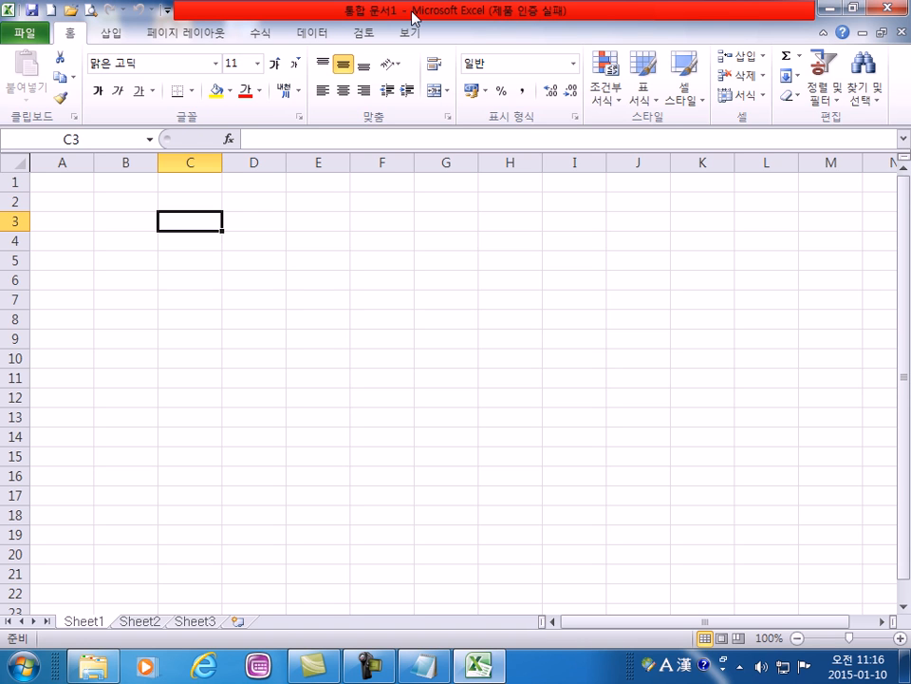
- Restore the Excel window, snap it to the left half of the desktop once more, and return it to full screen
{"action": "left_click_drag", "start_coordinate": [413, 20], "coordinate": [429, 184]}
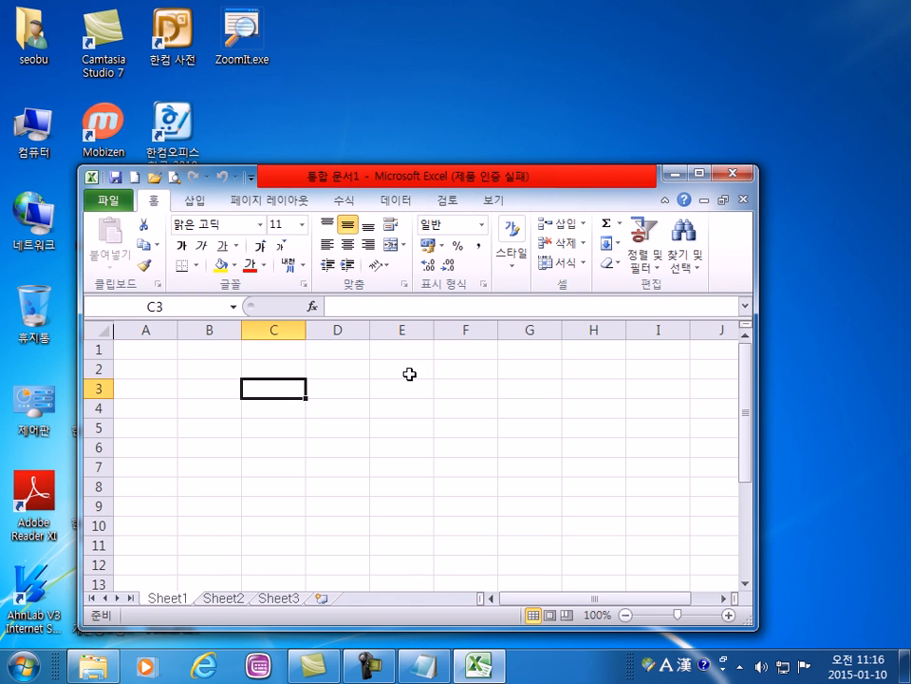
{"action": "left_click_drag", "start_coordinate": [351, 180], "coordinate": [399, 121]}
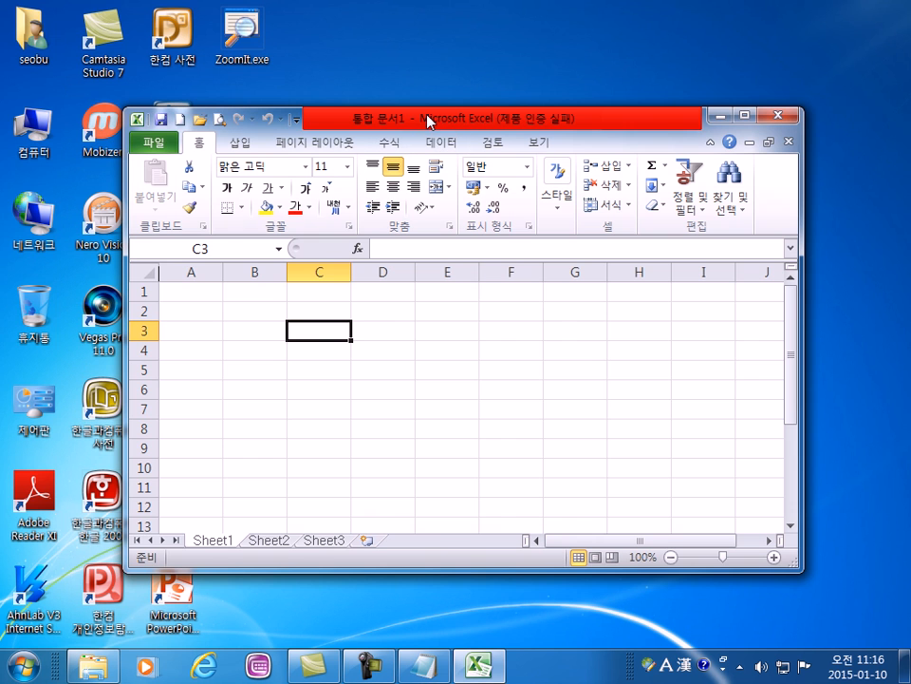
{"action": "left_click_drag", "start_coordinate": [427, 121], "coordinate": [2, 120]}
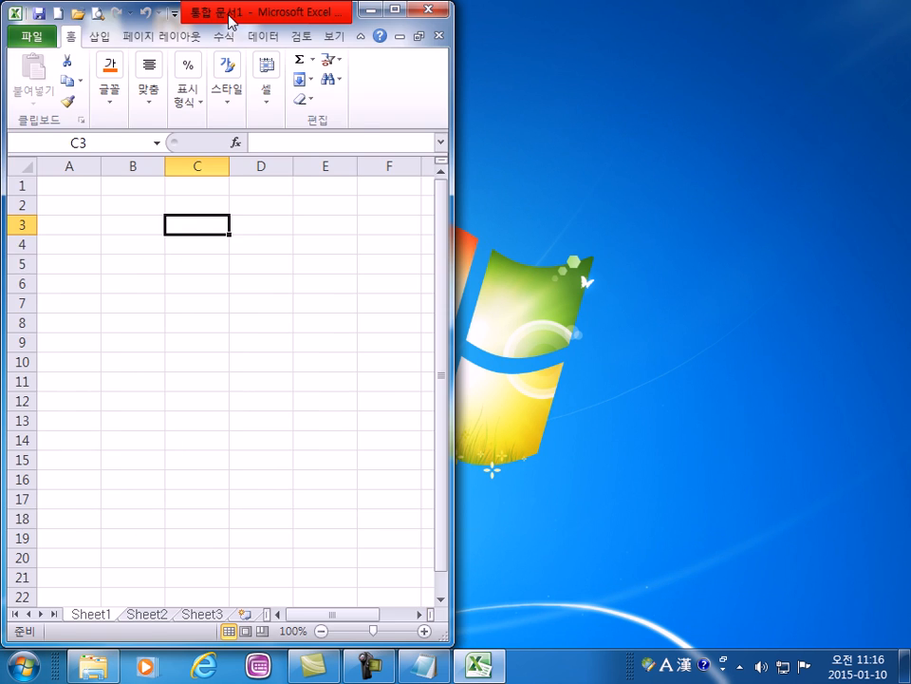
{"action": "left_click_drag", "start_coordinate": [229, 20], "coordinate": [440, 154]}
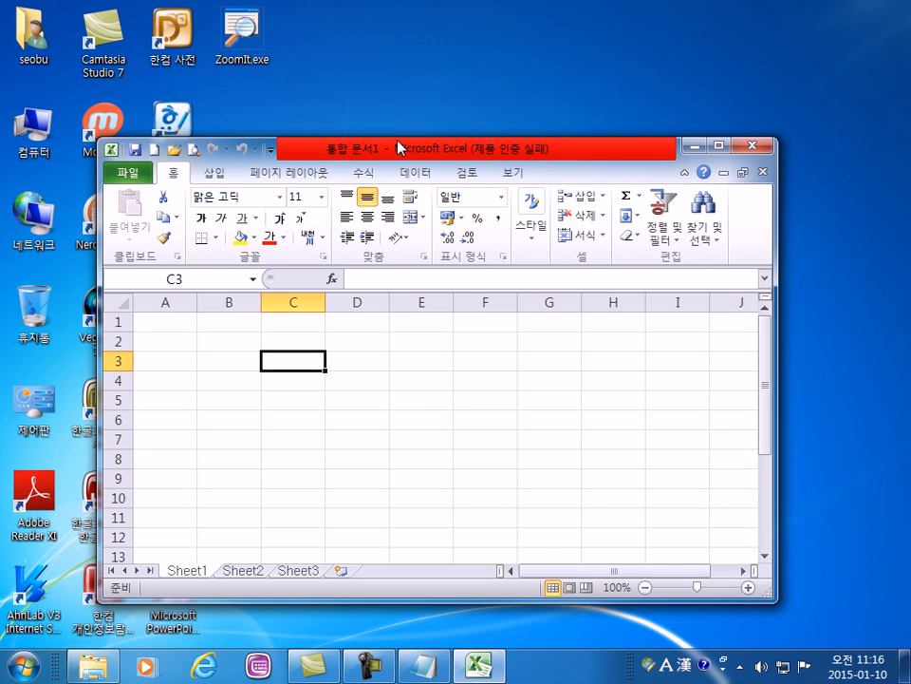
{"action": "left_click_drag", "start_coordinate": [400, 151], "coordinate": [404, 4]}
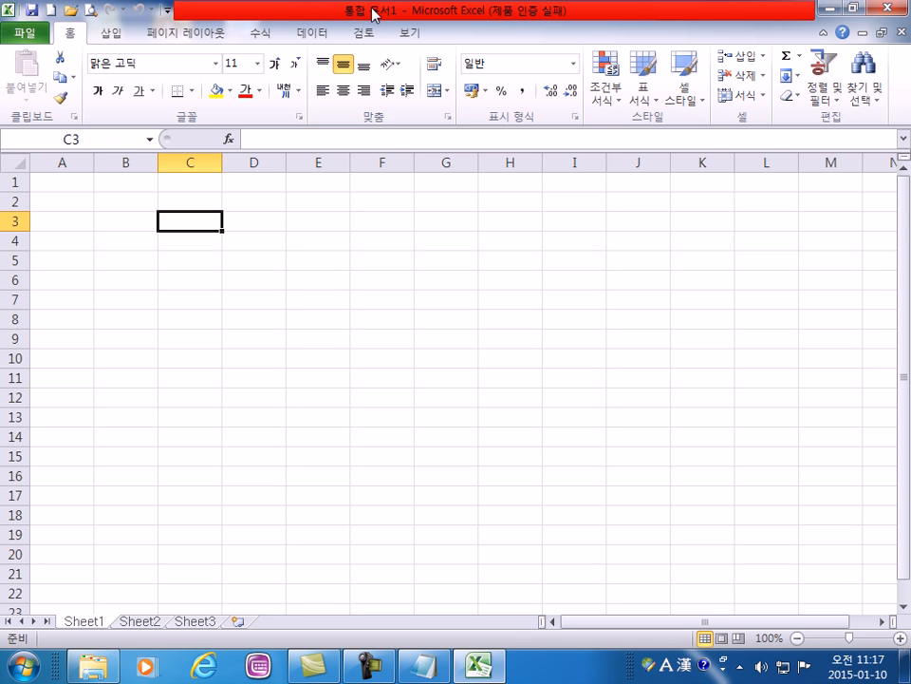
- Restore the Excel window, move it partly past the right edge of the desktop, and maximize it
{"action": "left_click_drag", "start_coordinate": [375, 14], "coordinate": [400, 189]}
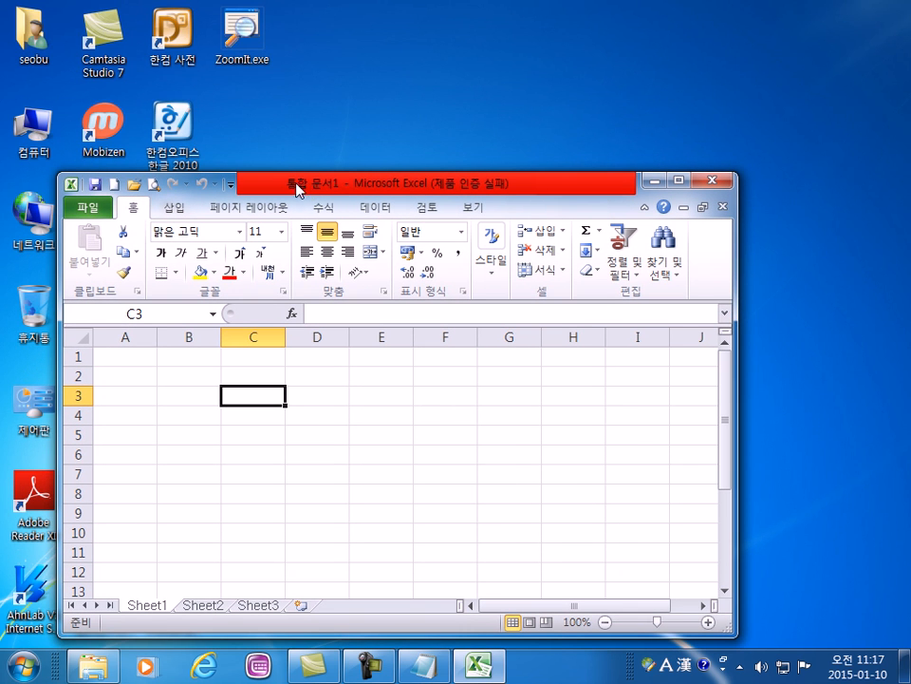
{"action": "left_click_drag", "start_coordinate": [290, 183], "coordinate": [503, 119]}
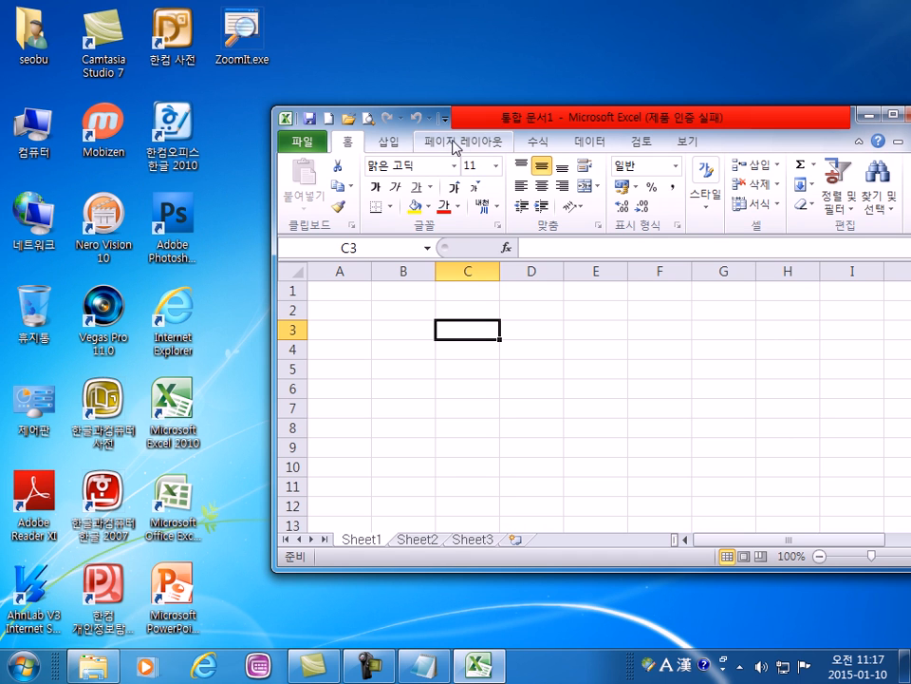
{"action": "left_click_drag", "start_coordinate": [523, 128], "coordinate": [390, 1]}
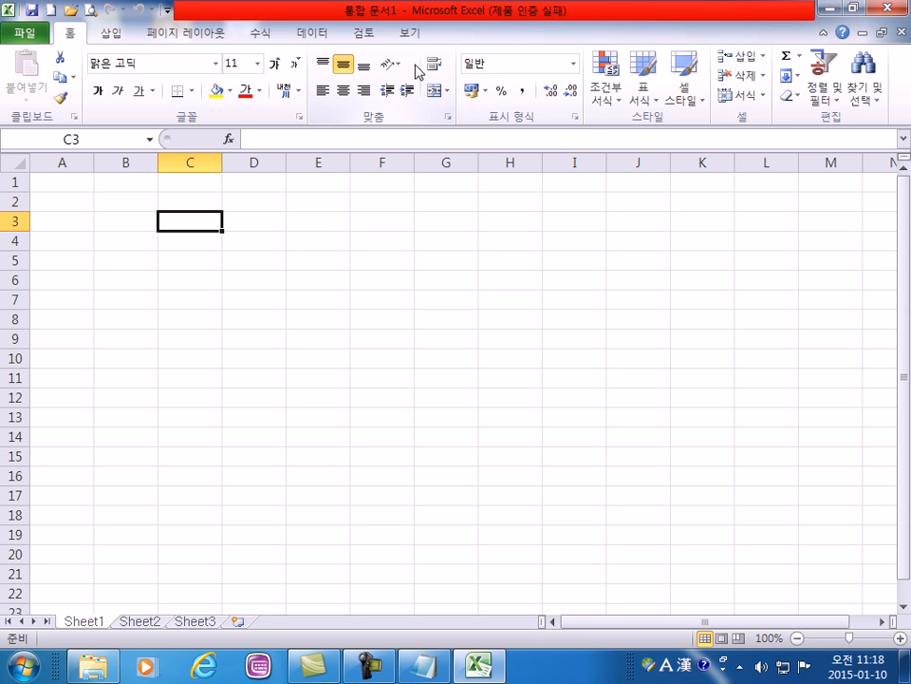
- Close Excel, reopen it with a blank workbook, and dismiss the Microsoft Office activation wizard
{"action": "double_click", "coordinate": [6, 13]}
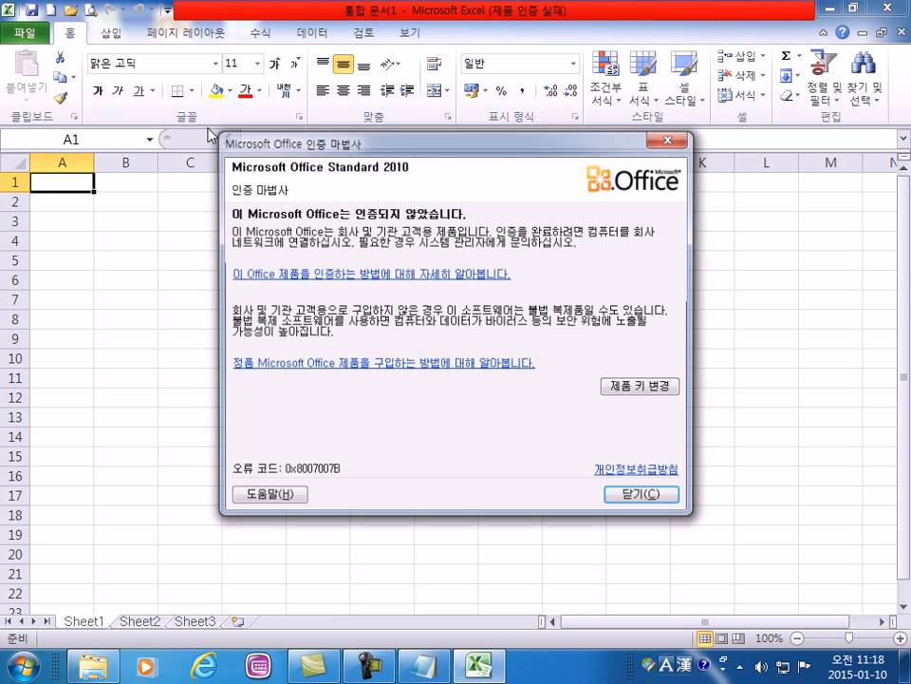
{"action": "left_click", "coordinate": [669, 139]}
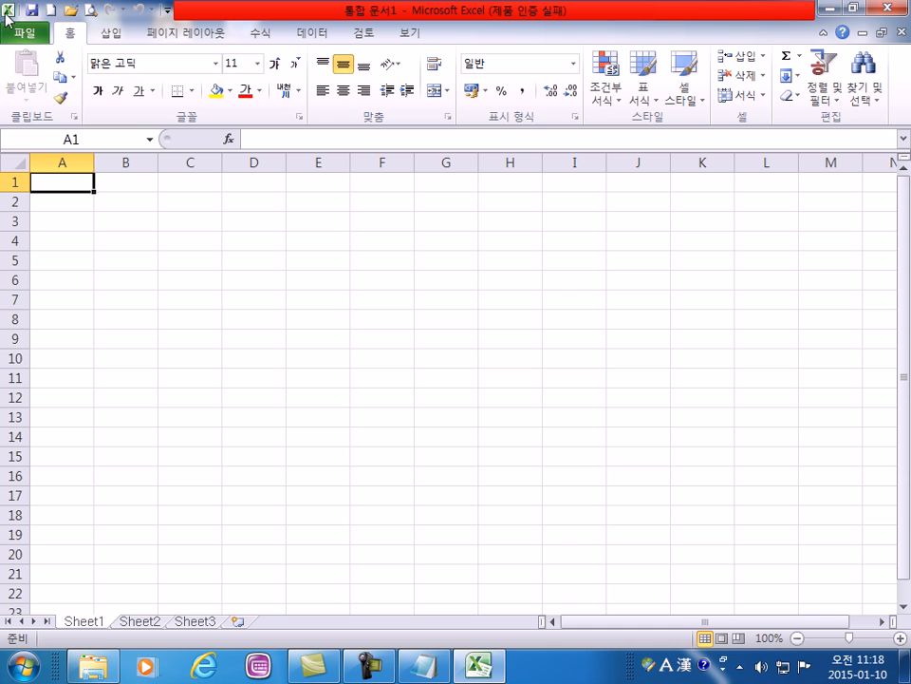
- Minimize Excel, launch ZoomIt from the desktop, and return to the Excel workbook
{"action": "left_click", "coordinate": [832, 8]}
{"action": "left_click", "coordinate": [243, 34]}
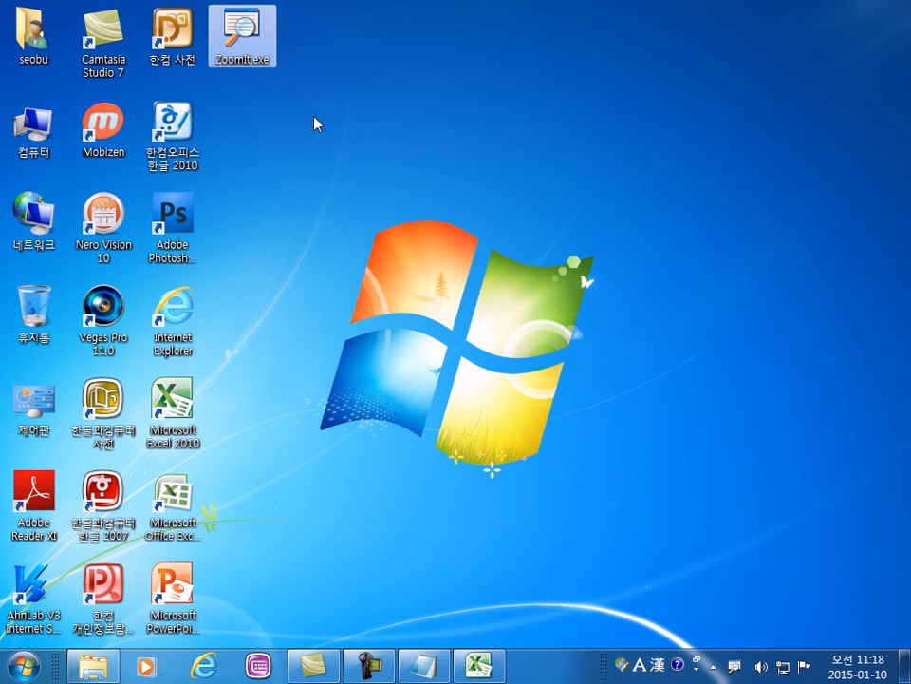
{"action": "left_click", "coordinate": [478, 670]}
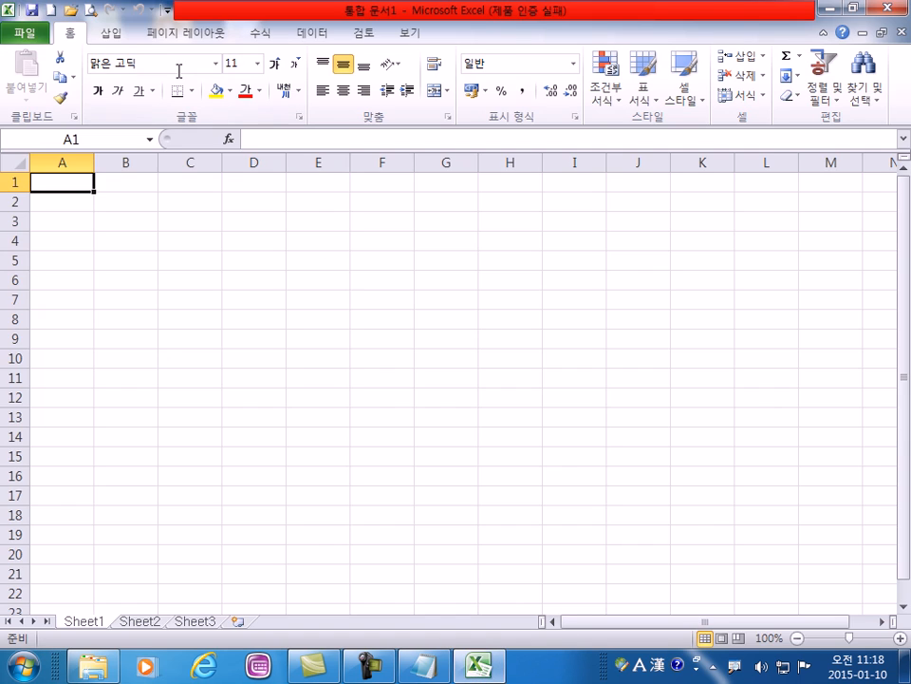
- Magnify the start of the title bar and ribbon with ZoomIt and circle the Excel program icon in red
{"action": "key", "text": "ctrl+1"}
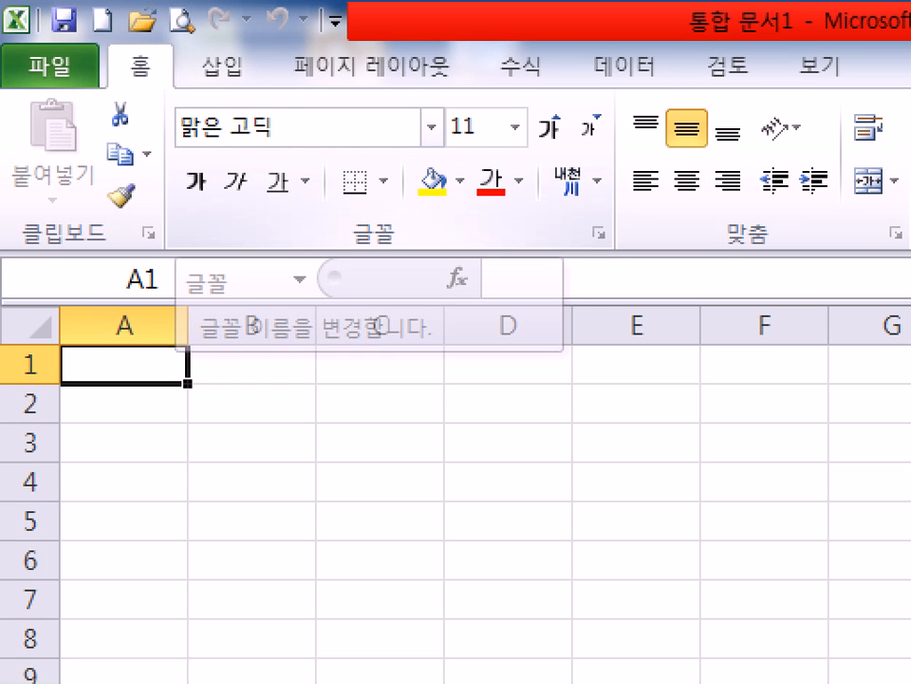
{"action": "mouse_move", "coordinate": [36, 82]}
{"action": "left_mouse_down"}
{"action": "mouse_move", "coordinate": [6, 30]}
{"action": "mouse_move", "coordinate": [38, 6]}
{"action": "mouse_move", "coordinate": [52, 40]}
{"action": "left_mouse_up"}
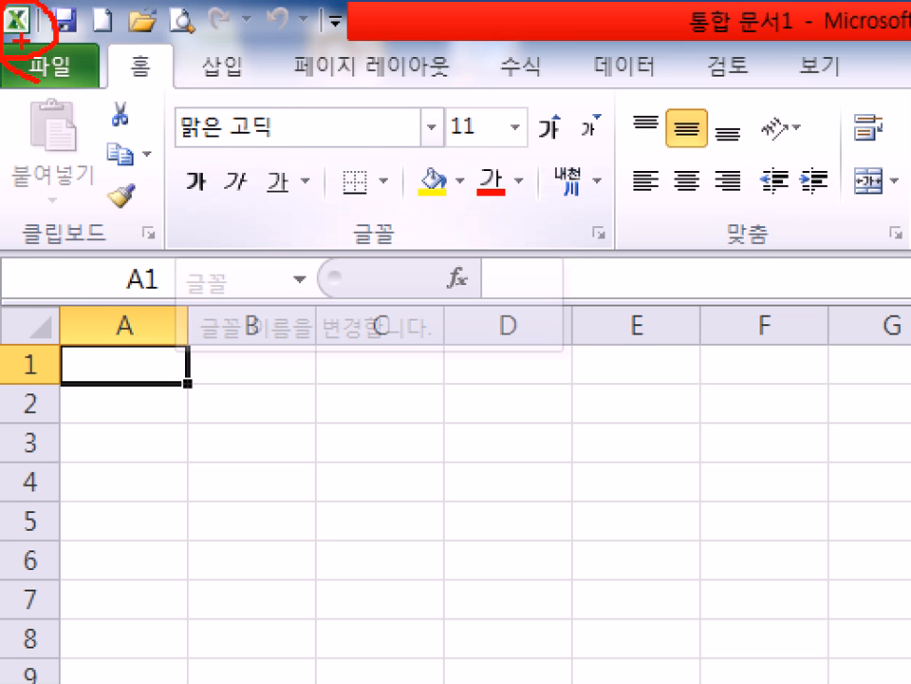
- Exit the ZoomIt magnification and show the Quick Access Toolbar above the ribbon
{"action": "key", "text": "Escape"}
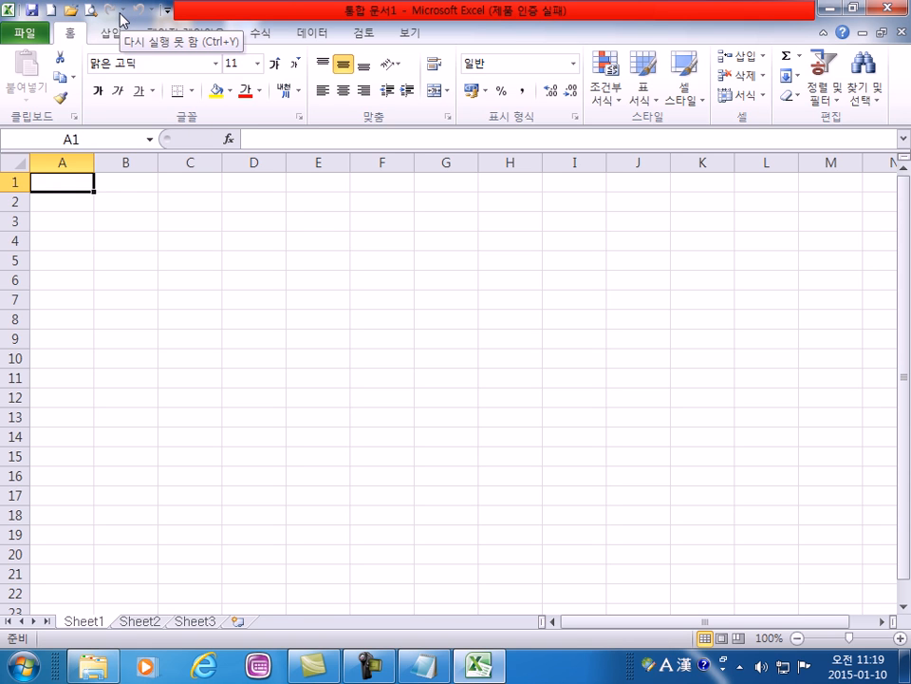
{"action": "left_click", "coordinate": [368, 666]}
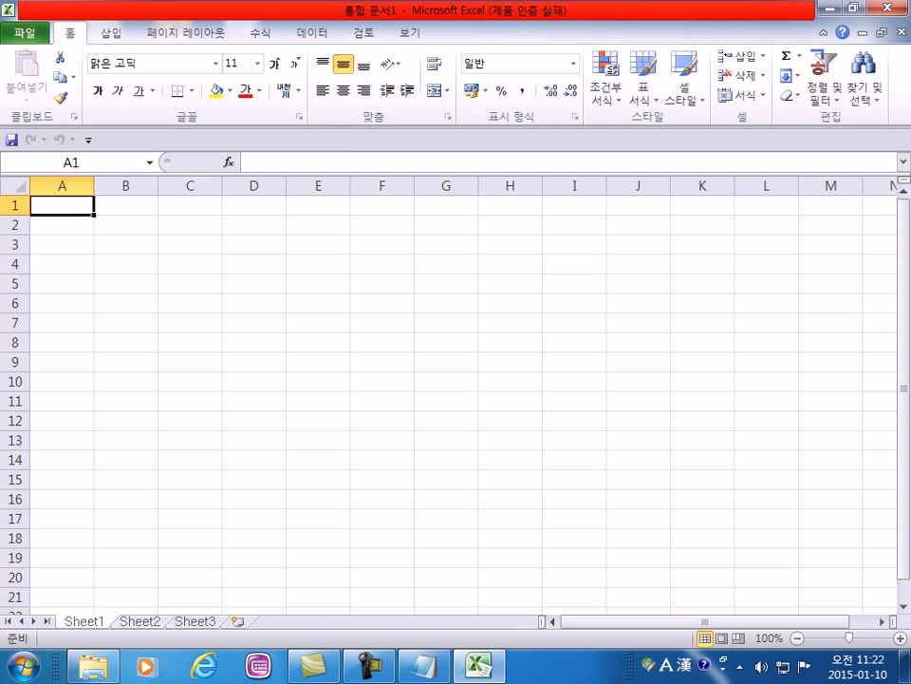
{"action": "left_click", "coordinate": [90, 140]}
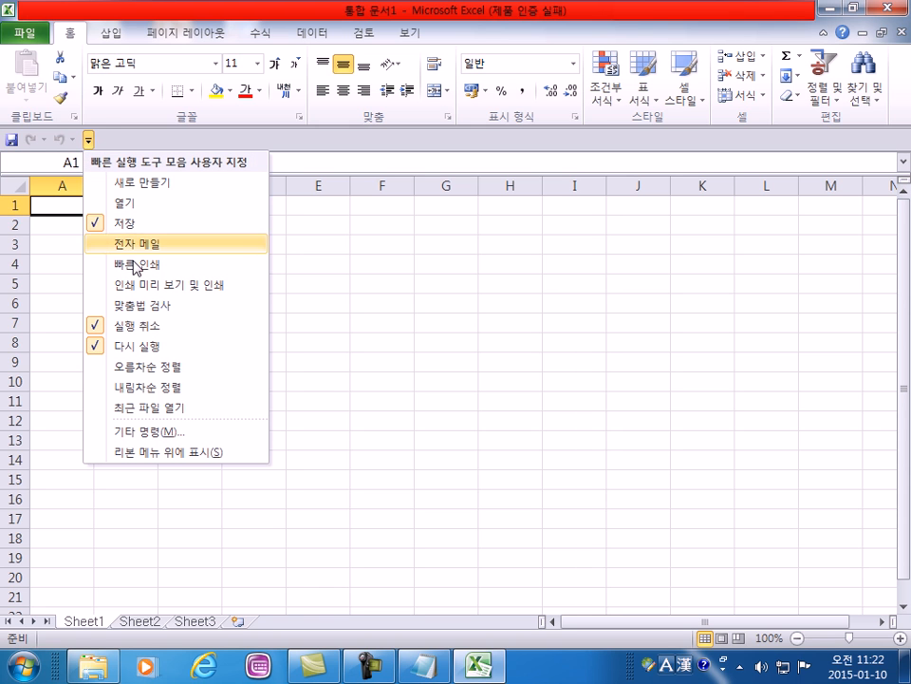
{"action": "left_click", "coordinate": [142, 453]}
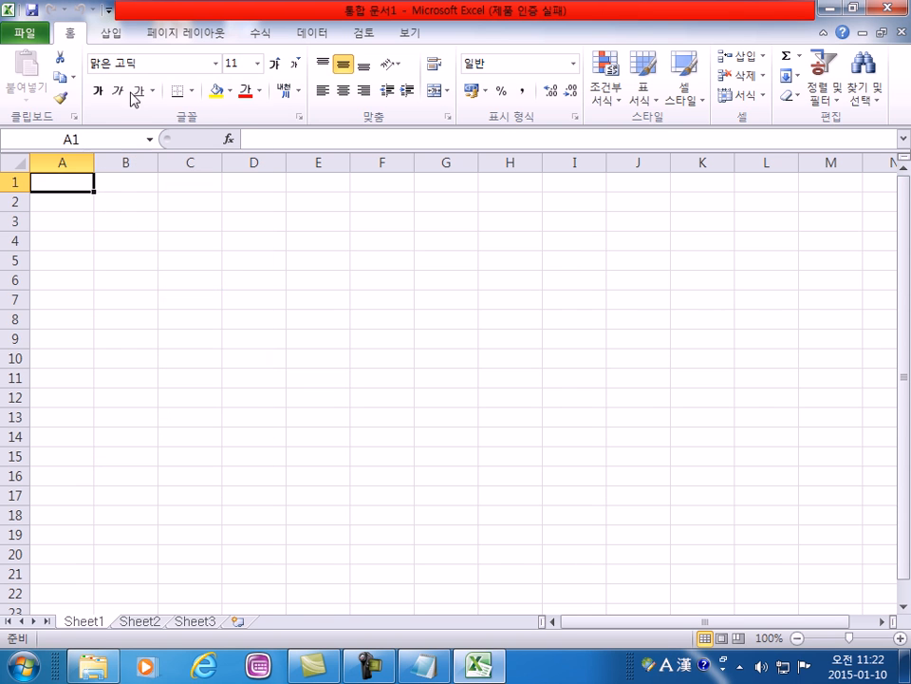
- Place the Quick Access Toolbar below the ribbon and move it back above the ribbon
{"action": "left_click", "coordinate": [110, 13]}
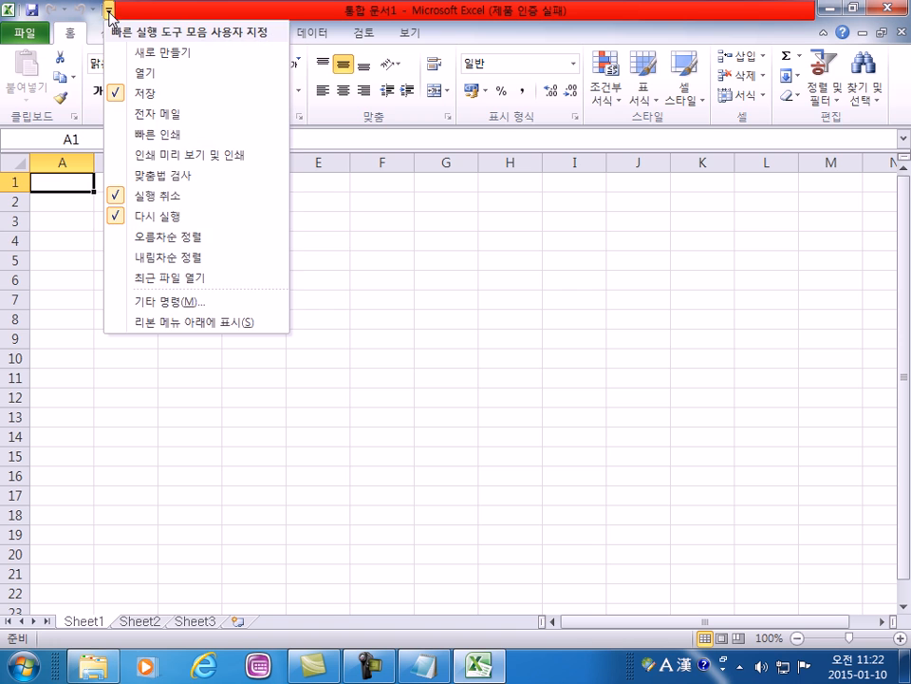
{"action": "left_click", "coordinate": [143, 320]}
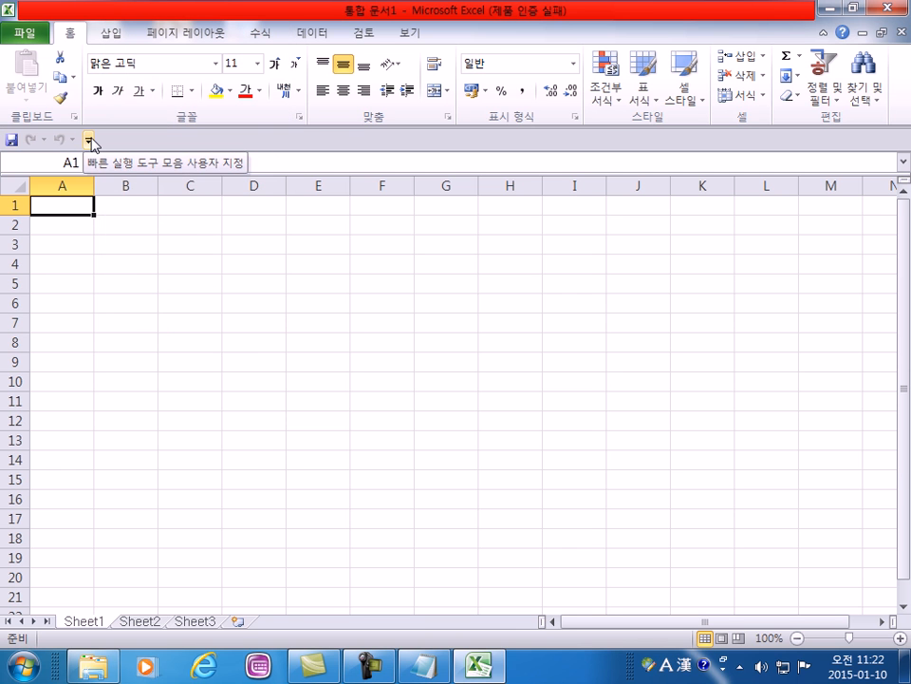
{"action": "left_click", "coordinate": [90, 140]}
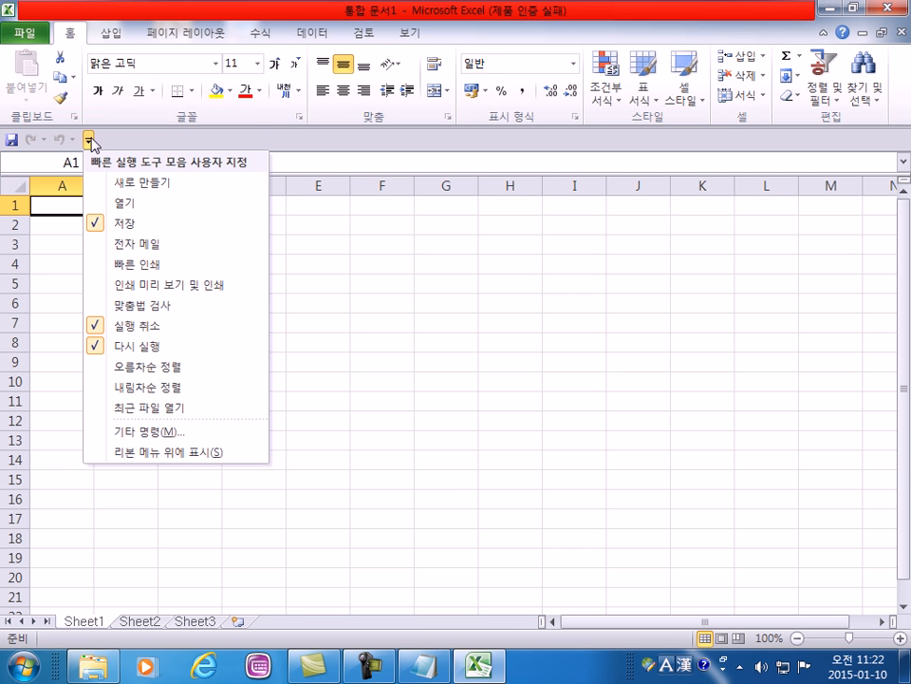
{"action": "left_click", "coordinate": [143, 452]}
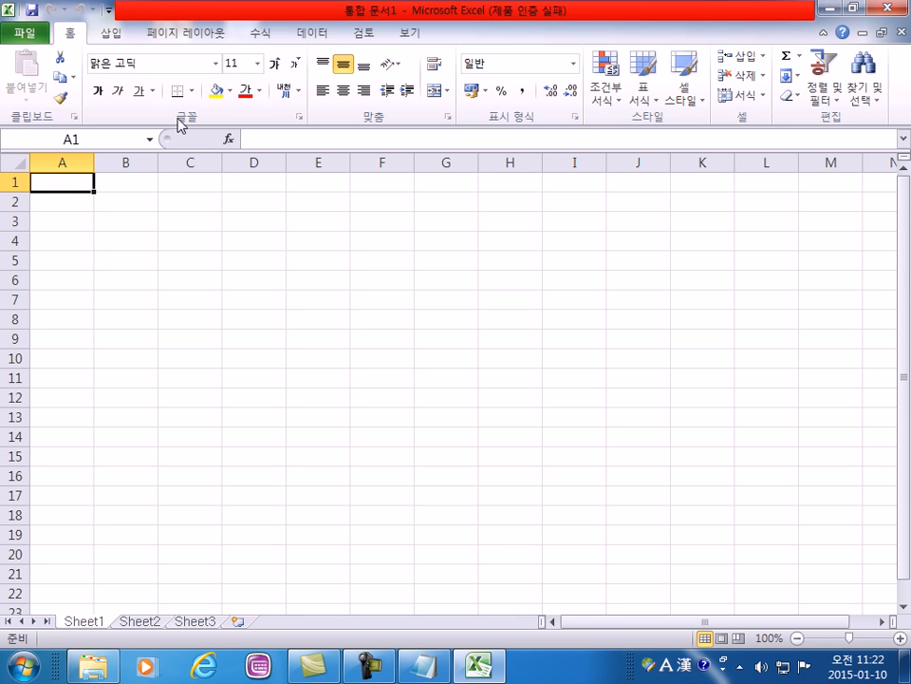
- Add the Open (열기) command to the Quick Access Toolbar
{"action": "left_click", "coordinate": [111, 11]}
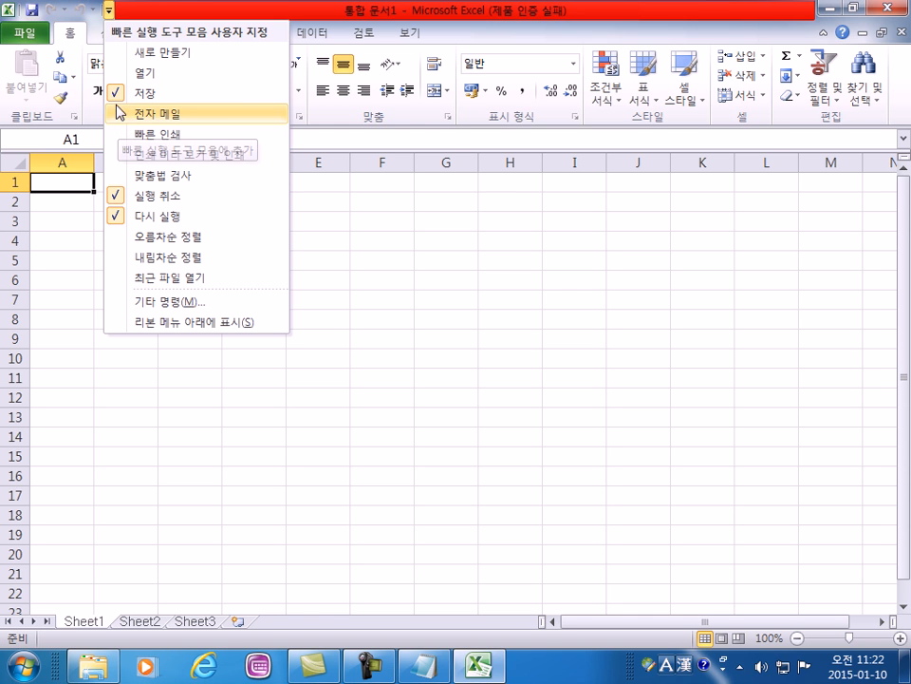
{"action": "left_click", "coordinate": [111, 13]}
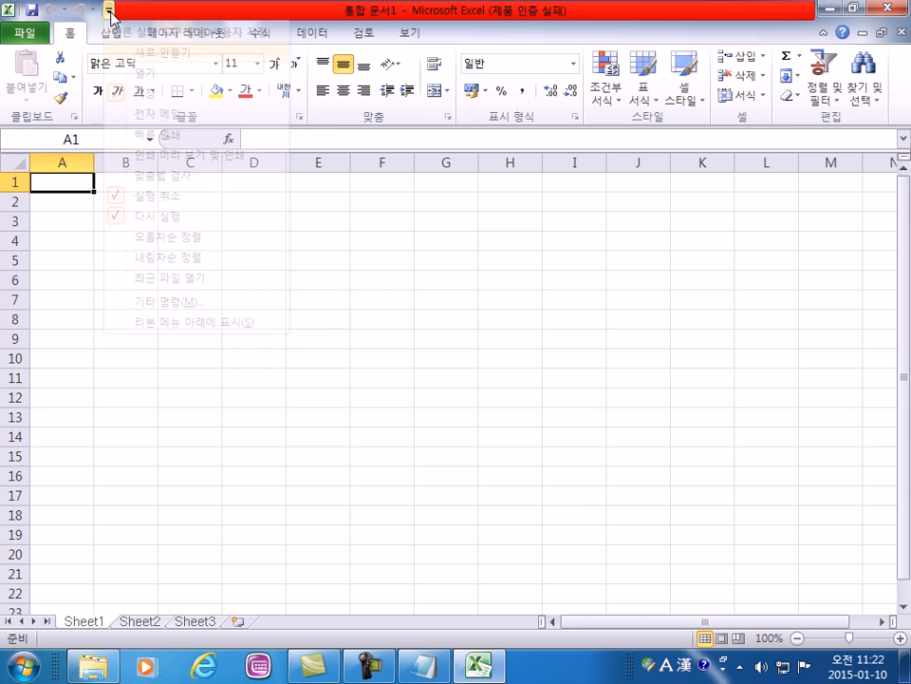
{"action": "left_click", "coordinate": [111, 12]}
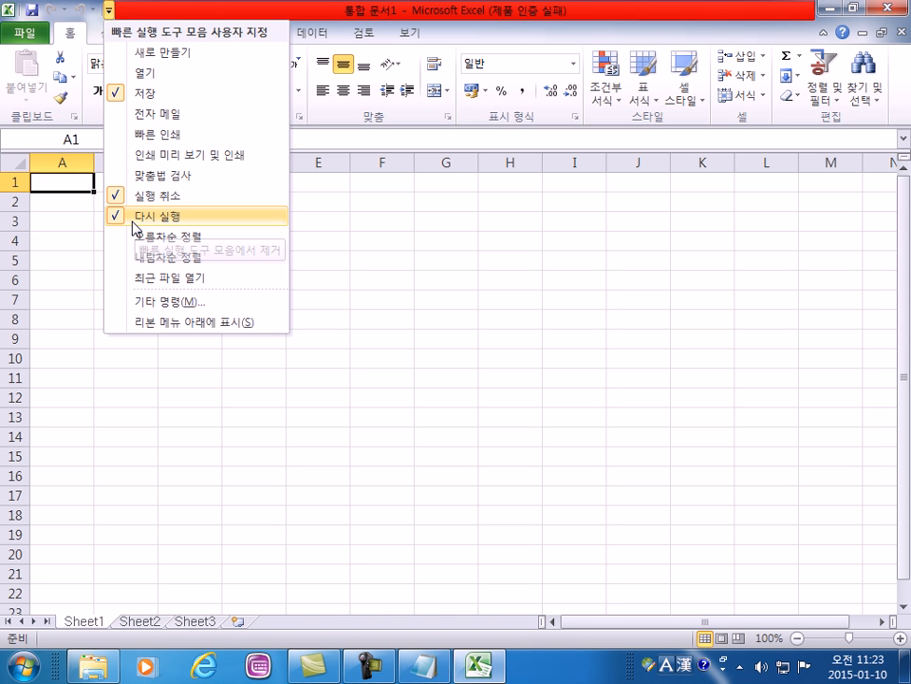
{"action": "left_click", "coordinate": [147, 76]}
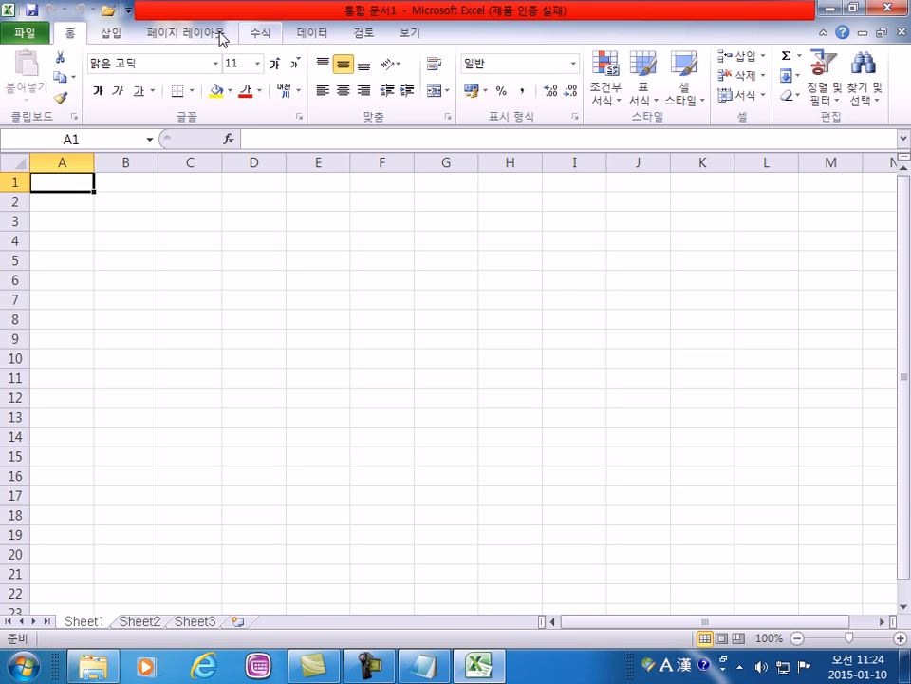
- Review the ribbon's Insert, Page Layout, Formulas, Data and Home command sets, ending on Insert
{"action": "left_click", "coordinate": [116, 36]}
{"action": "left_click", "coordinate": [197, 38]}
{"action": "left_click", "coordinate": [254, 35]}
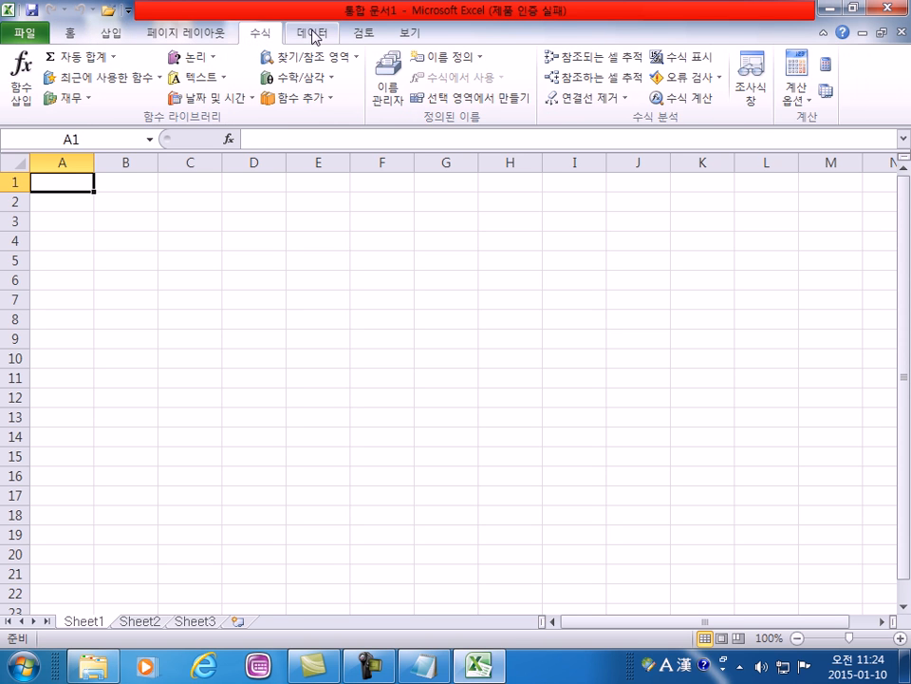
{"action": "left_click", "coordinate": [310, 34]}
{"action": "left_click", "coordinate": [69, 36]}
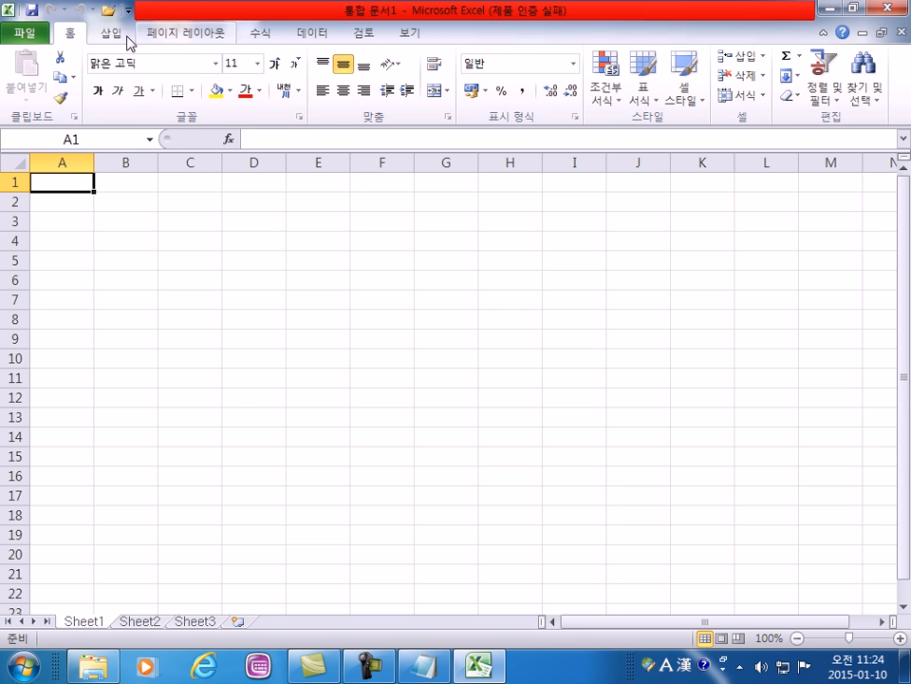
{"action": "left_click", "coordinate": [111, 38]}
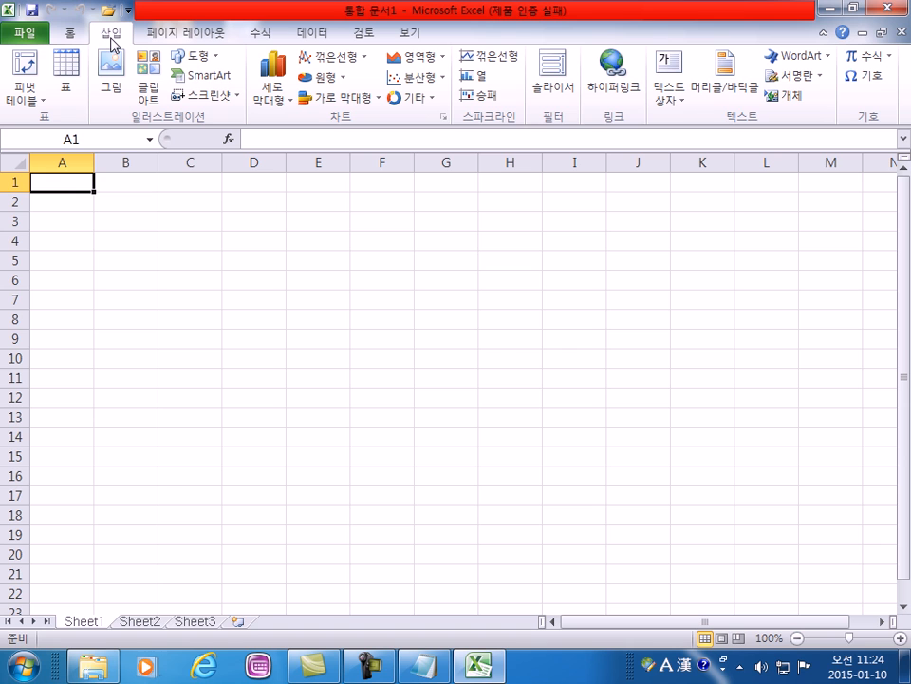
- Examine the File information page and compare it with the Home, Insert, Page Layout, Formulas and Data ribbon commands
{"action": "left_click", "coordinate": [23, 34]}
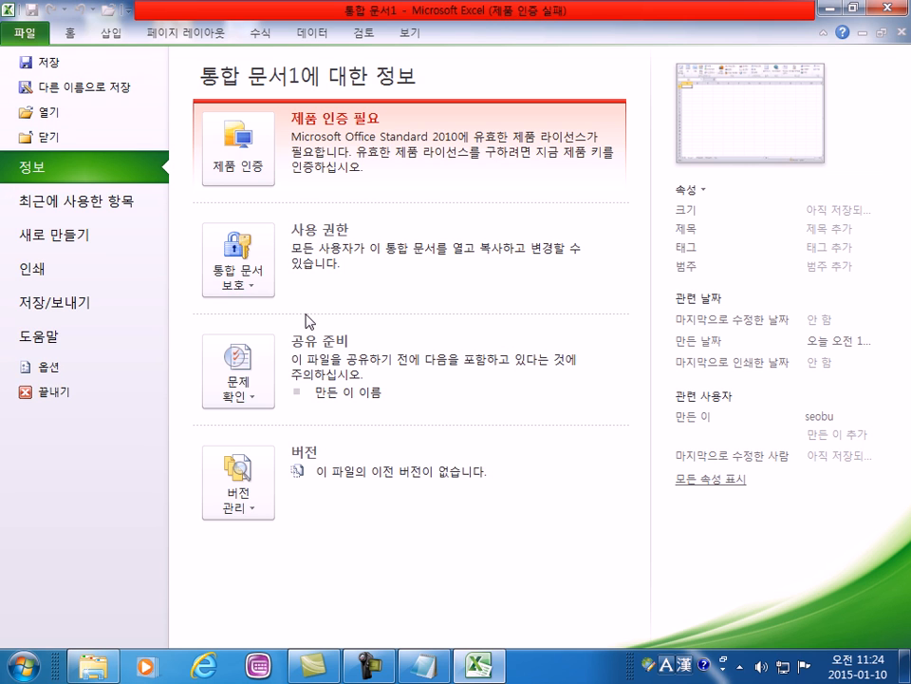
{"action": "left_click", "coordinate": [68, 34]}
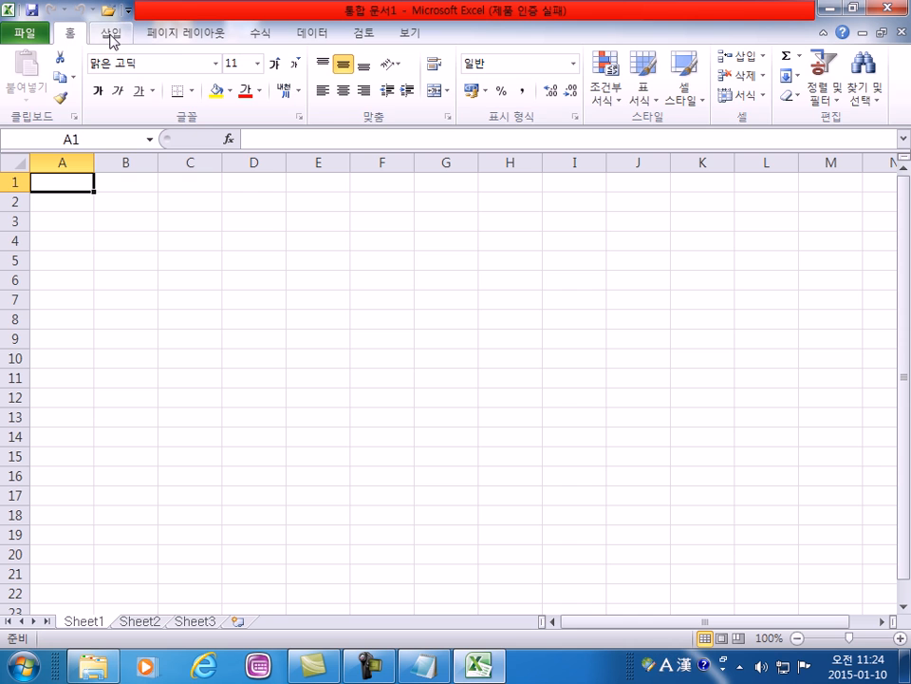
{"action": "left_click", "coordinate": [111, 37]}
{"action": "left_click", "coordinate": [71, 34]}
{"action": "left_click", "coordinate": [111, 38]}
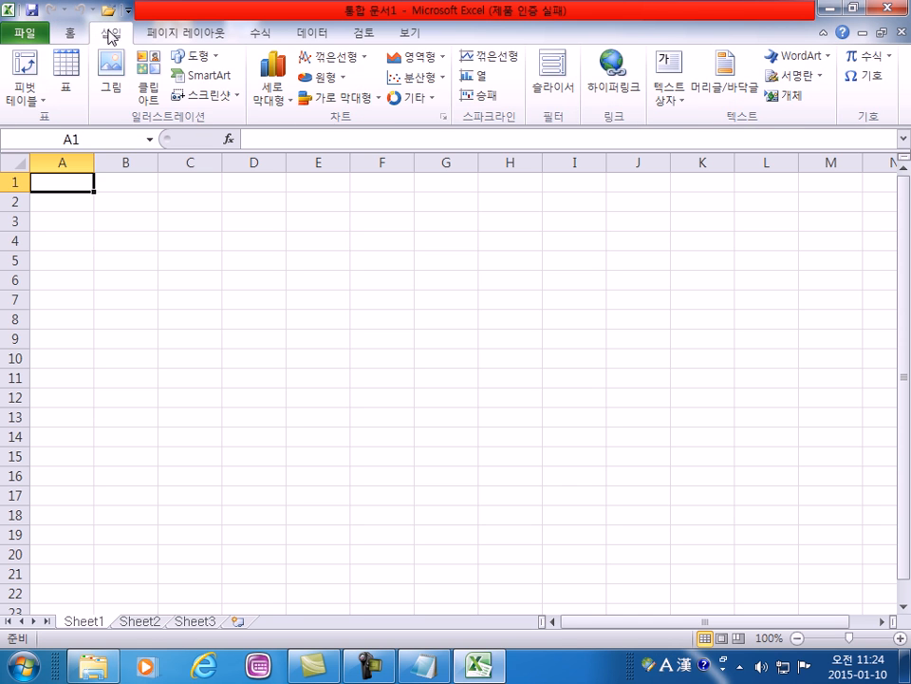
{"action": "left_click", "coordinate": [167, 37]}
{"action": "left_click", "coordinate": [260, 37]}
{"action": "left_click", "coordinate": [306, 38]}
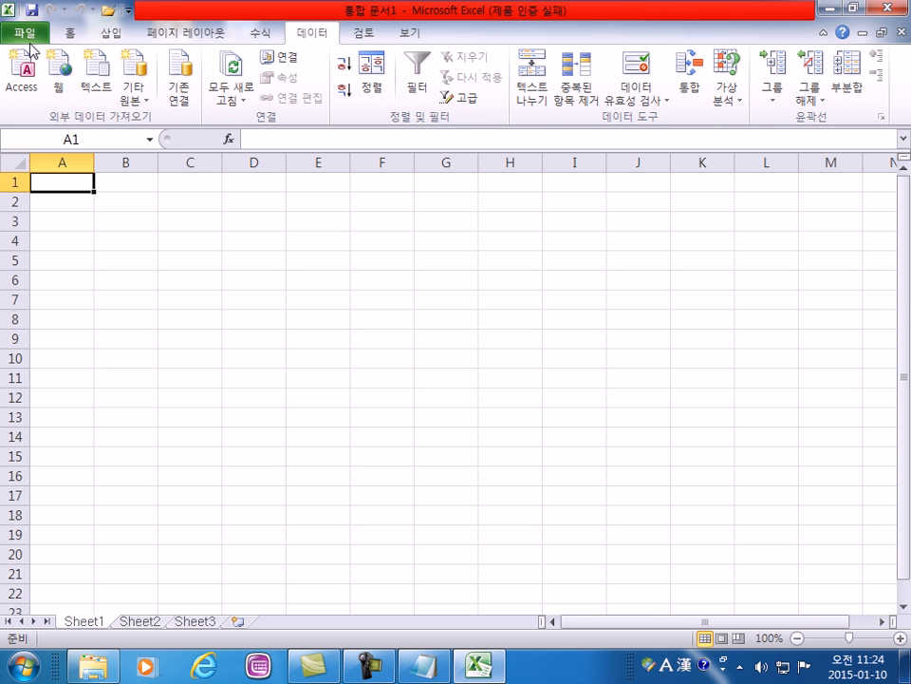
- Compare the File information page with the Home and Insert ribbon commands, ending on the Home commands
{"action": "left_click", "coordinate": [26, 34]}
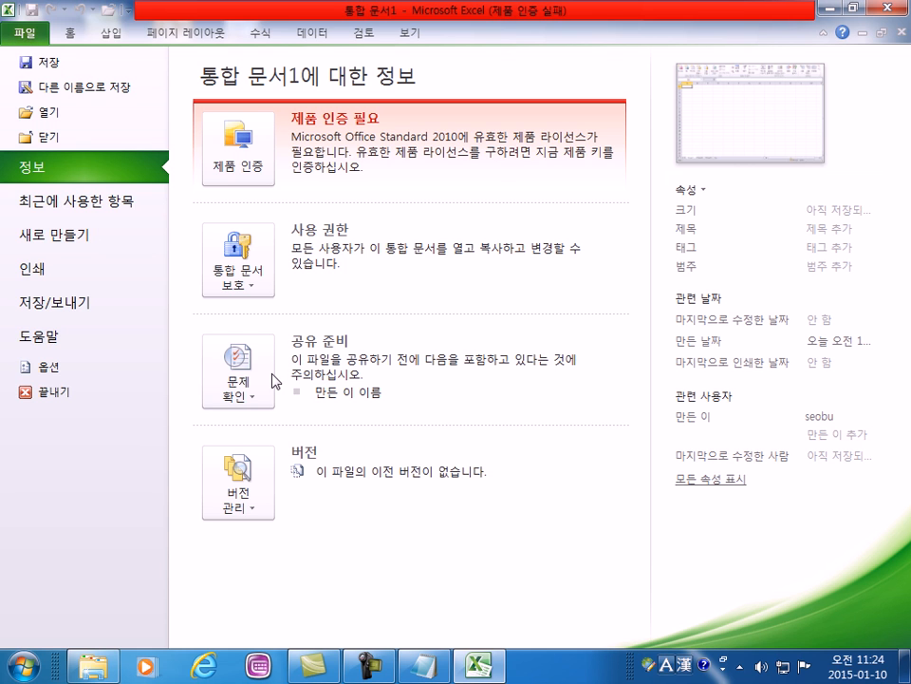
{"action": "left_click", "coordinate": [74, 36]}
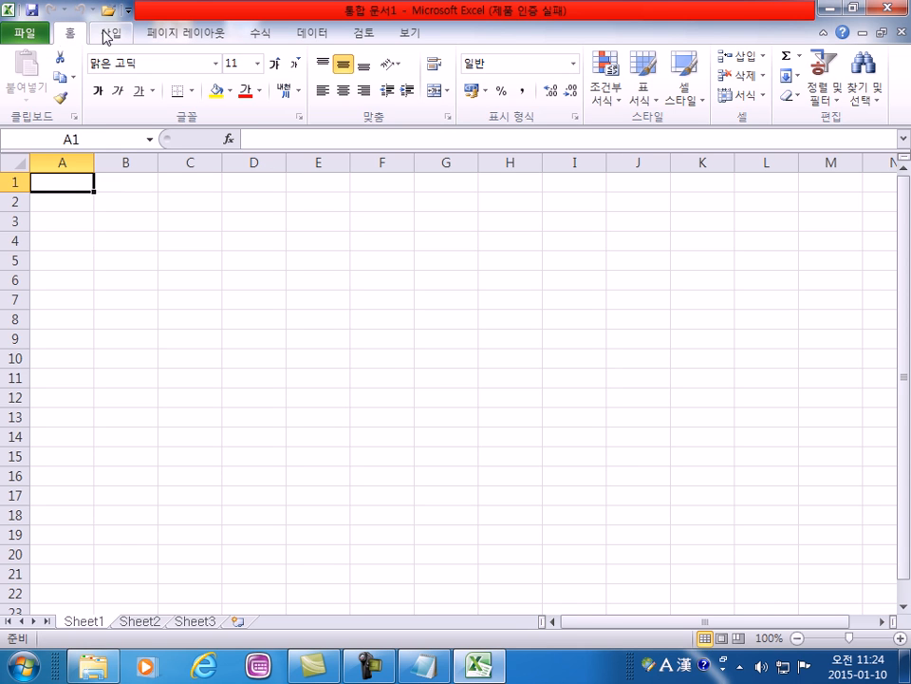
{"action": "left_click", "coordinate": [39, 34]}
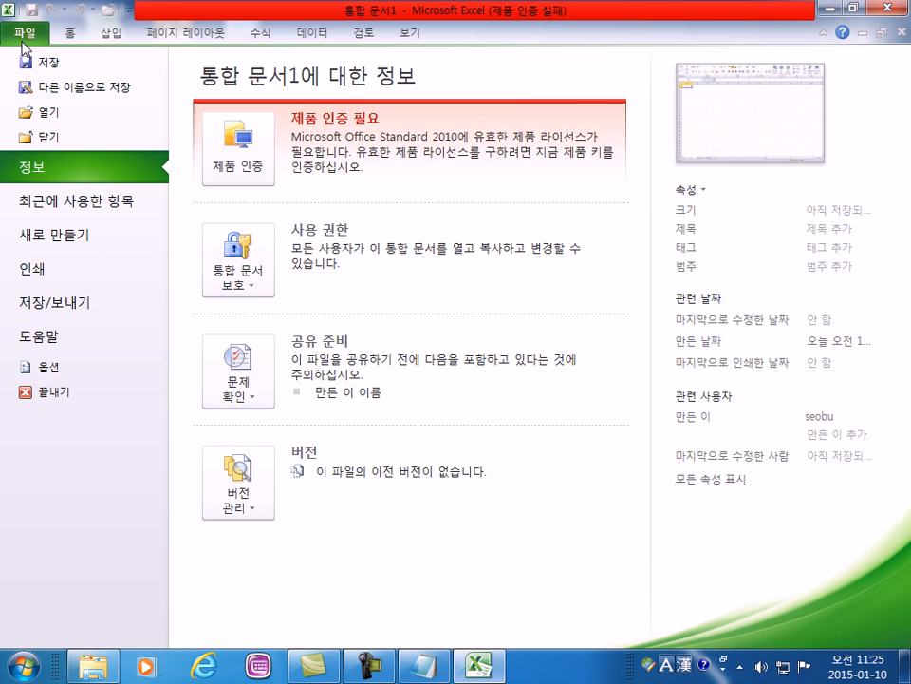
{"action": "left_click", "coordinate": [24, 34]}
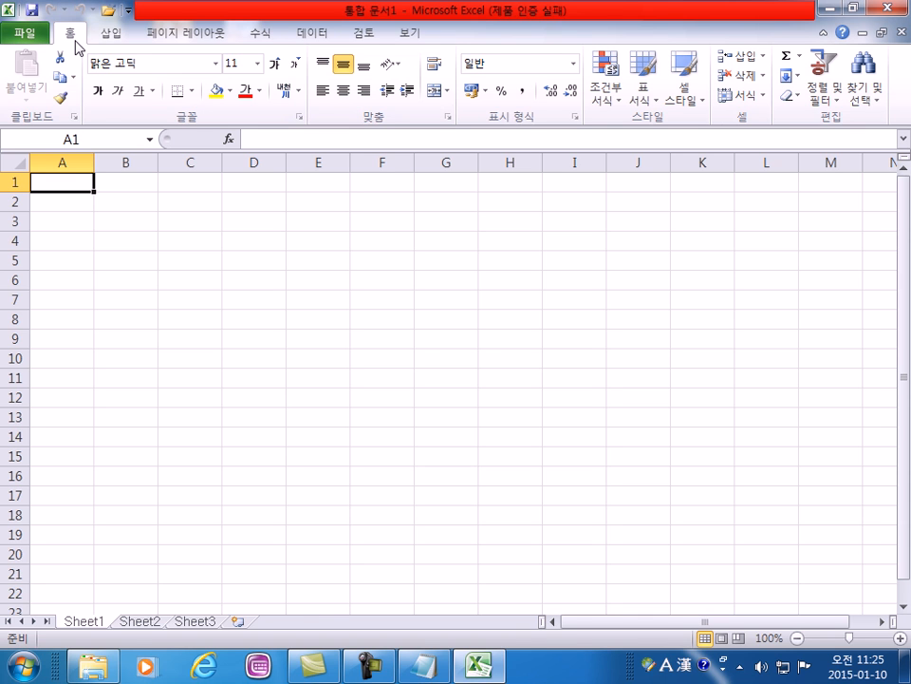
{"action": "left_click", "coordinate": [111, 49]}
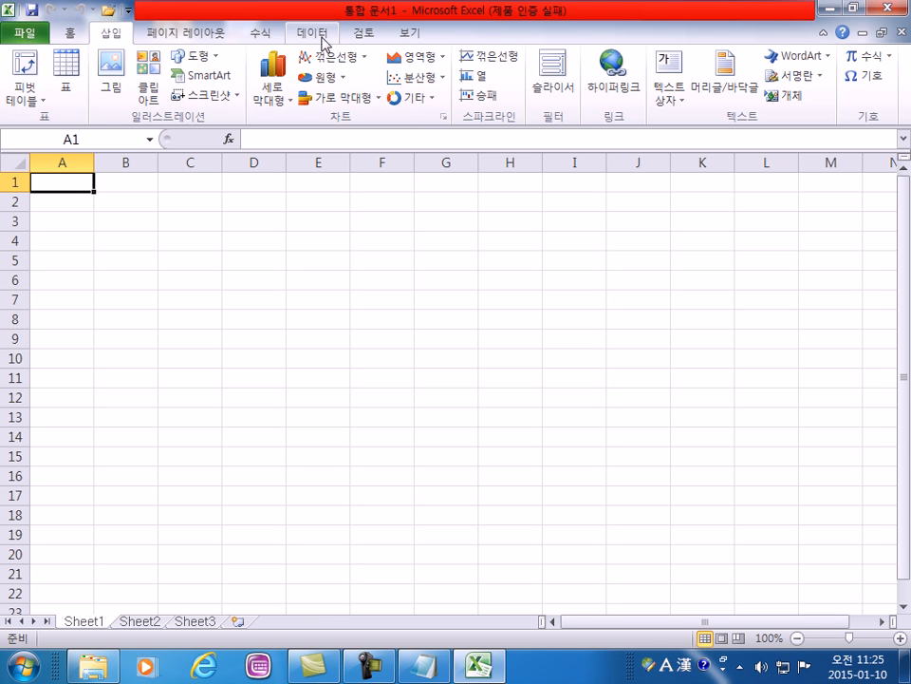
{"action": "left_click", "coordinate": [70, 35]}
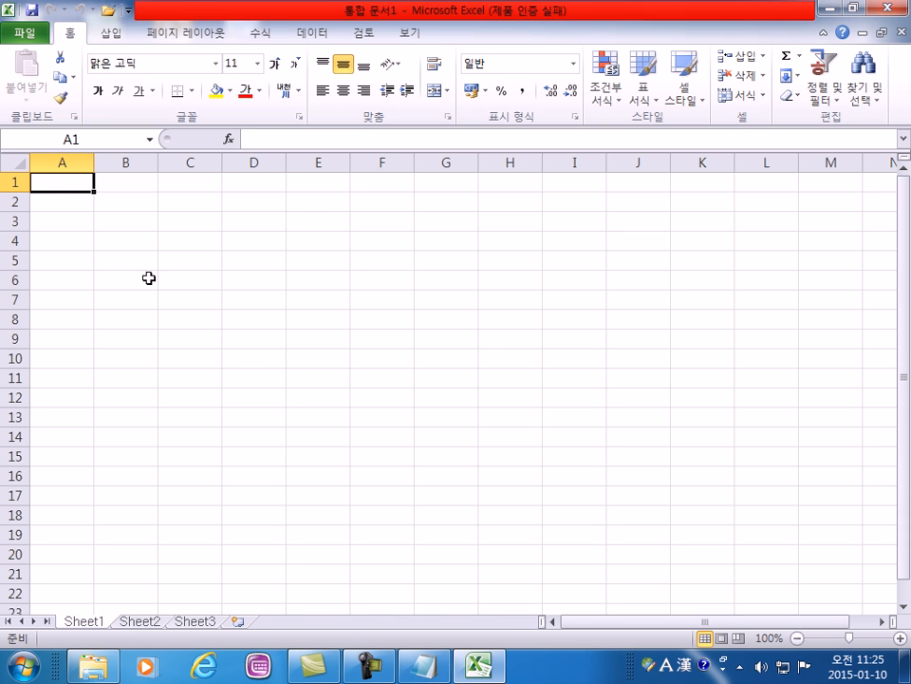
- Switch to Notepad and add the line "Home(홈) : 집, 처음" below the list of Excel functions
{"action": "left_click", "coordinate": [424, 665]}
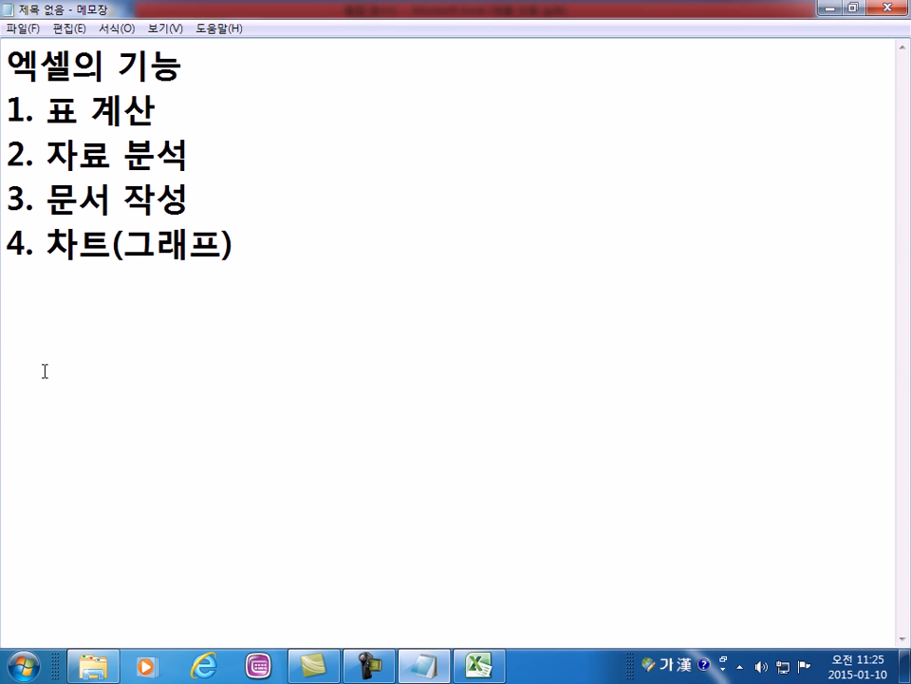
{"action": "key", "text": "Hangul"}
{"action": "type", "text": "g"}
{"action": "key", "text": "BackSpace"}
{"action": "type", "text": "Home("}
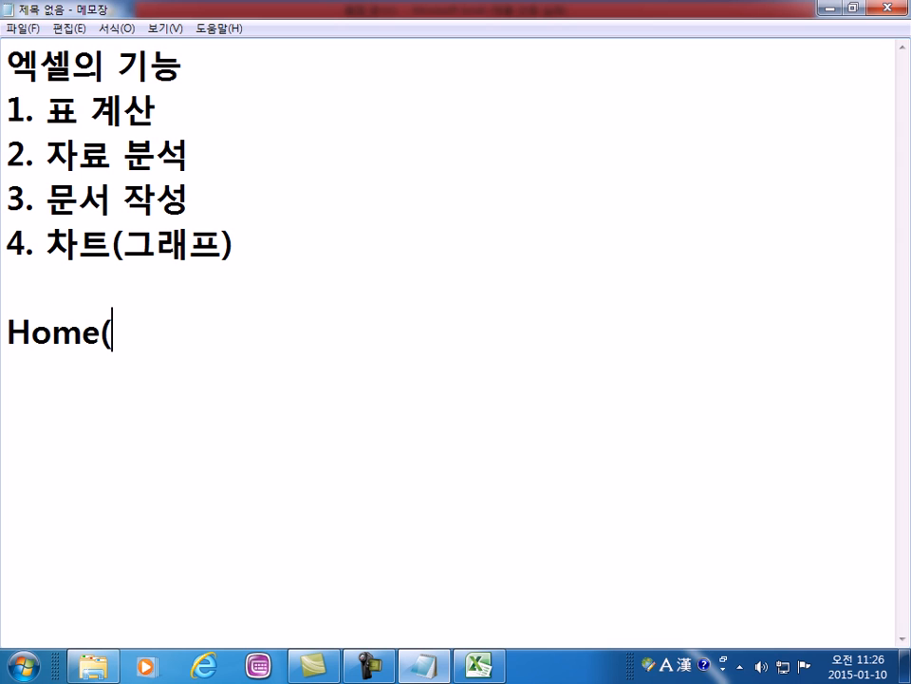
{"action": "key", "text": "Hangul"}
{"action": "type", "text": "홈) : "}
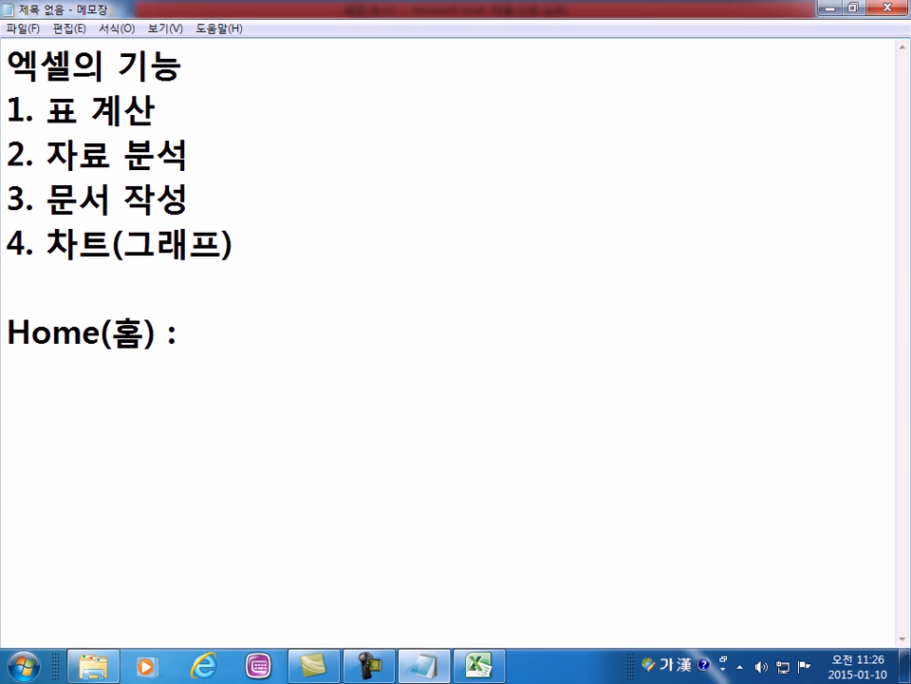
{"action": "type", "text": "집, "}
{"action": "type", "text": "처음"}
{"action": "key", "text": "Return"}
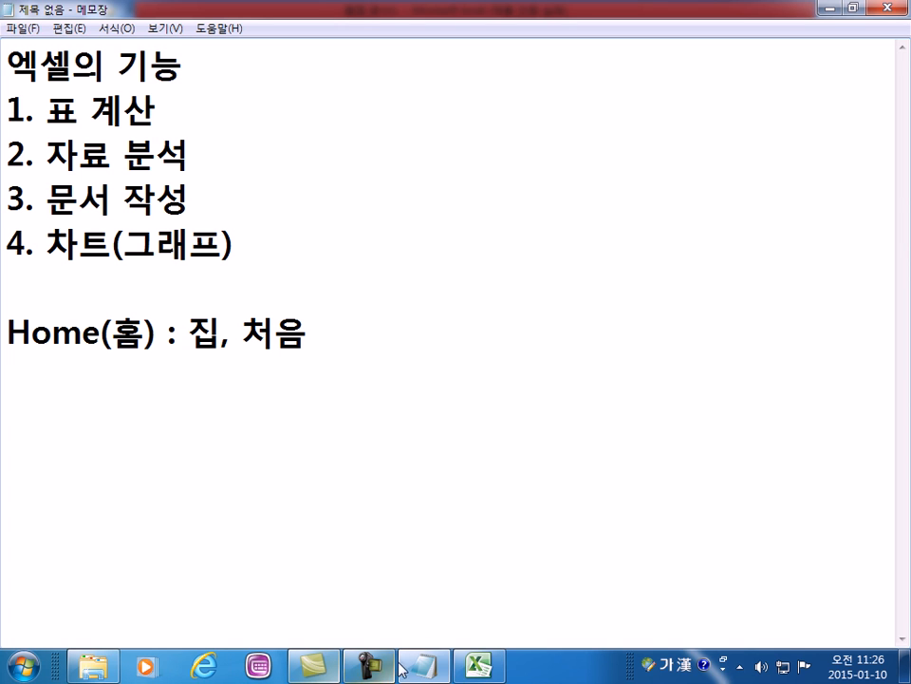
- Return to Excel, select several cells ending with J8, and jump to the first cell of row 8
{"action": "left_click", "coordinate": [465, 667]}
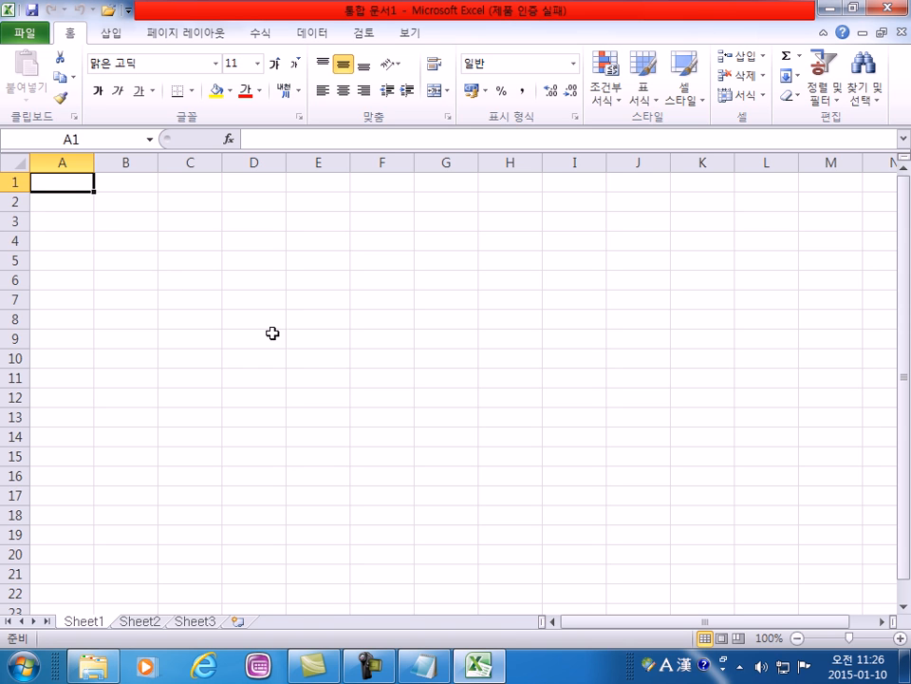
{"action": "left_click", "coordinate": [598, 338]}
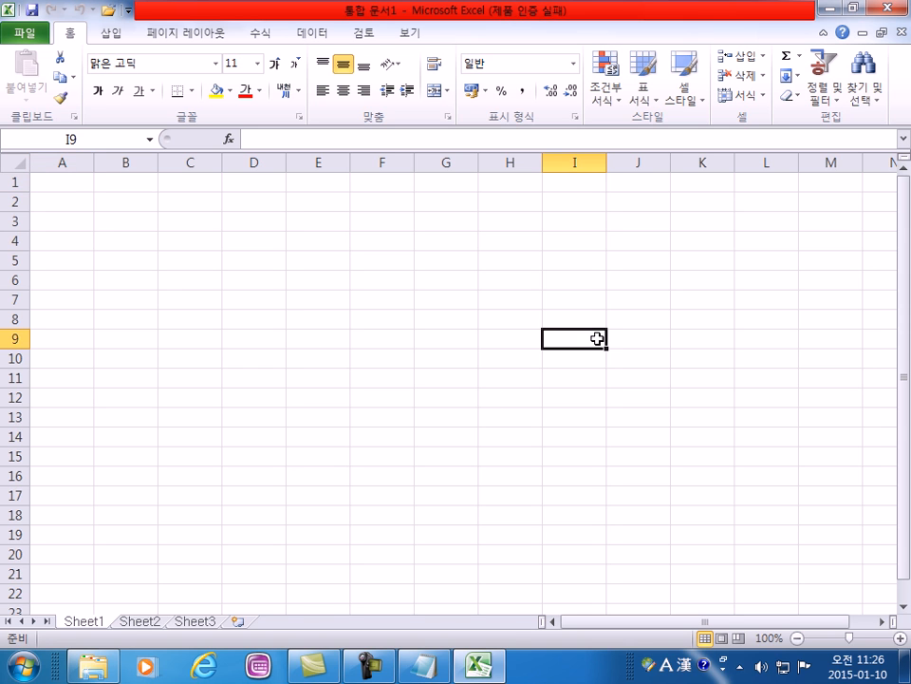
{"action": "left_click", "coordinate": [692, 303]}
{"action": "left_click", "coordinate": [610, 301]}
{"action": "left_click", "coordinate": [598, 378]}
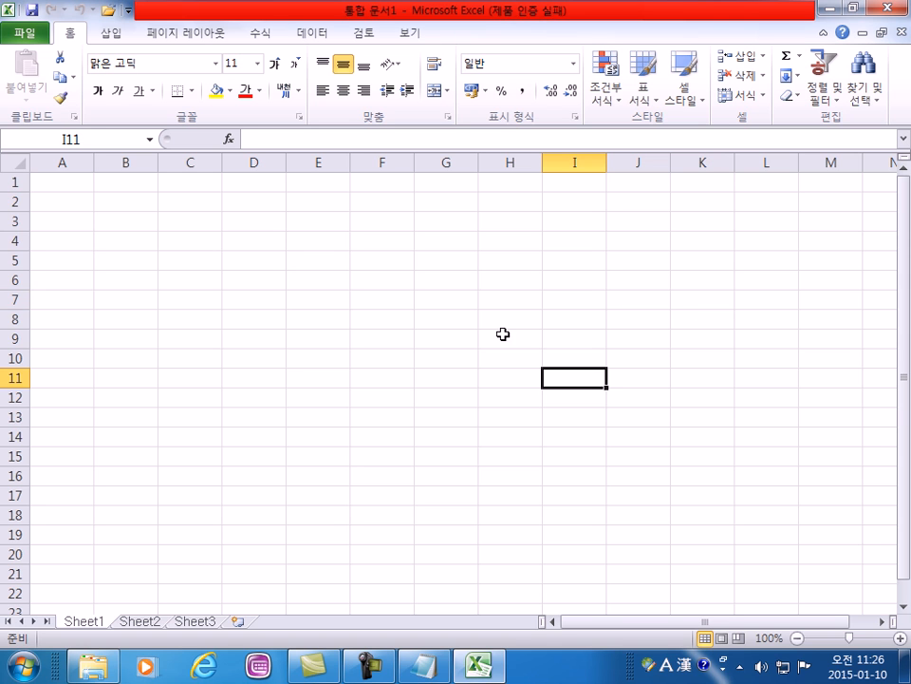
{"action": "left_click", "coordinate": [55, 313]}
{"action": "left_click", "coordinate": [624, 322]}
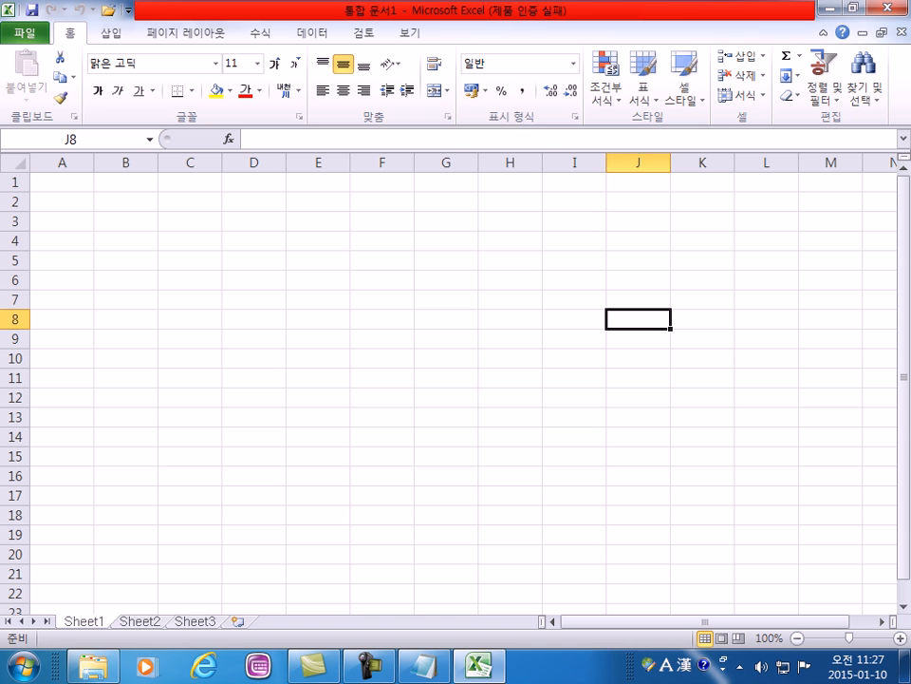
{"action": "key", "text": "Home"}
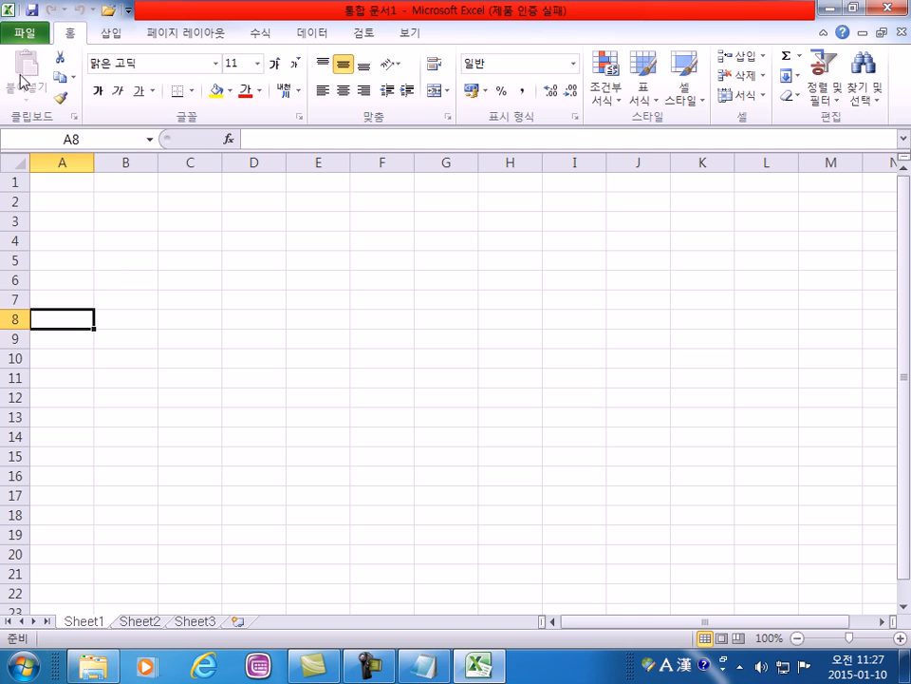
{"action": "left_click", "coordinate": [112, 36]}
{"action": "left_click", "coordinate": [73, 35]}
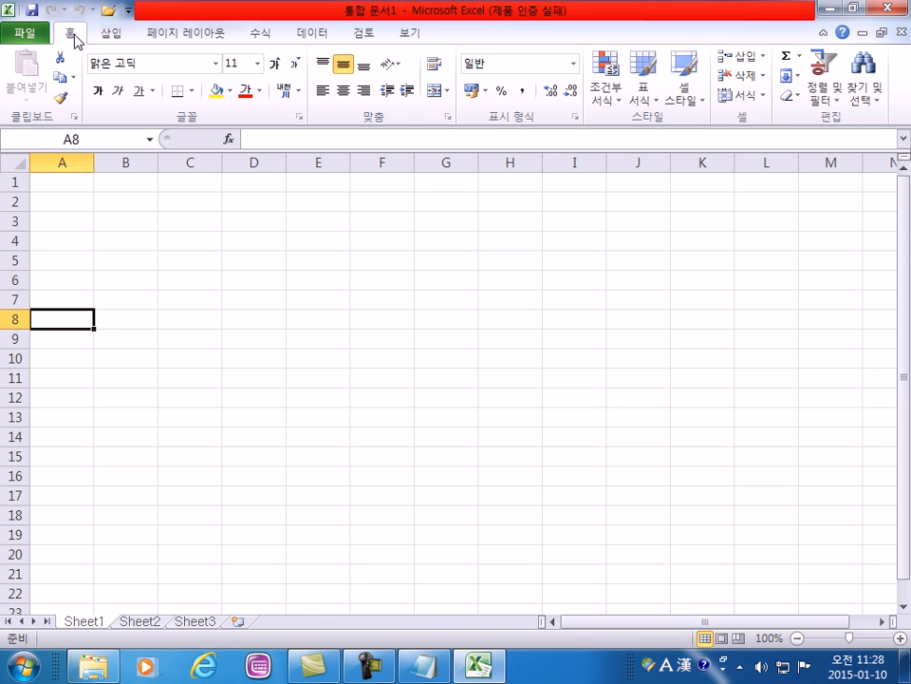
- Insert a smiley face shape of 2.54 by 2.54 cm and move it over columns F and G, rows 4 to 8
{"action": "left_click", "coordinate": [204, 276]}
{"action": "left_click", "coordinate": [137, 244]}
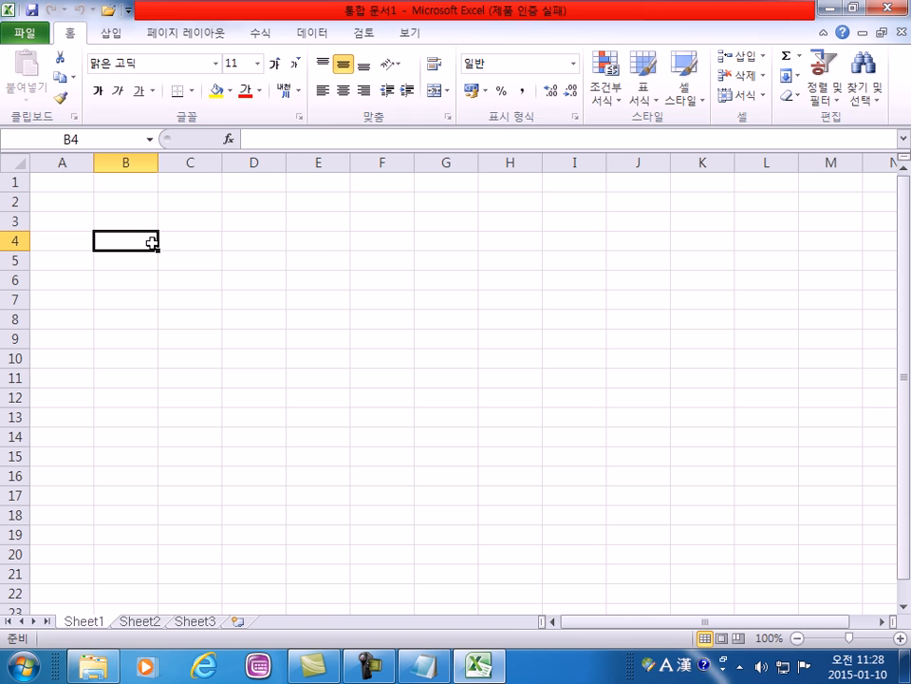
{"action": "left_click", "coordinate": [111, 34]}
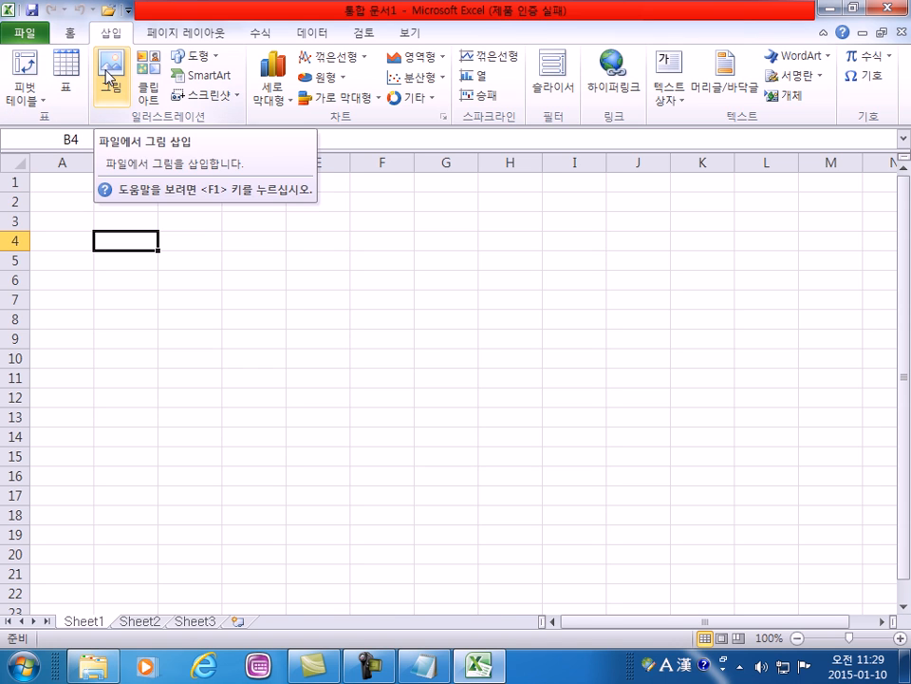
{"action": "left_click", "coordinate": [188, 63]}
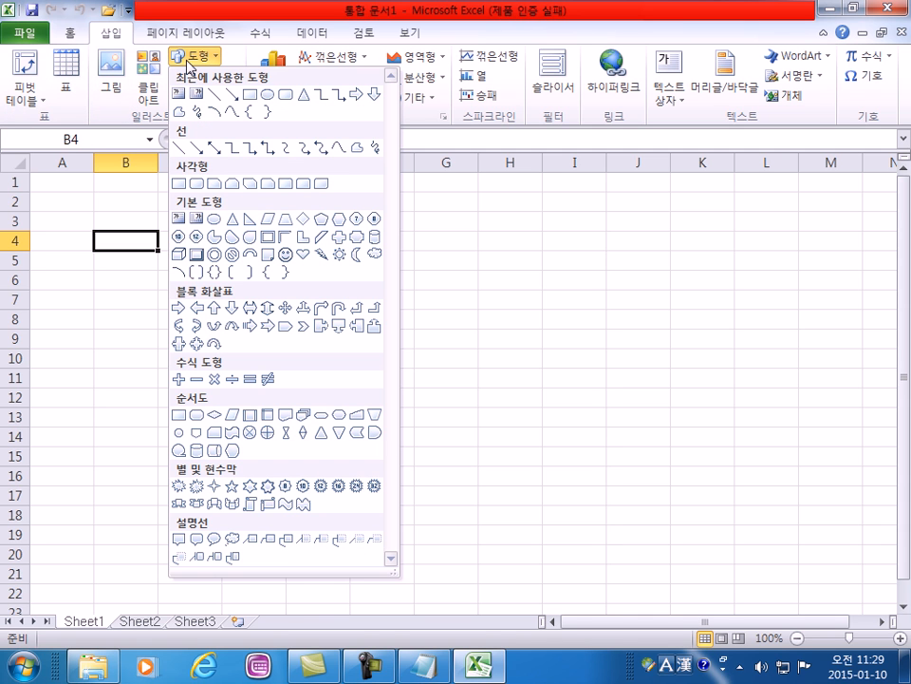
{"action": "left_click", "coordinate": [286, 257]}
{"action": "left_click", "coordinate": [153, 266]}
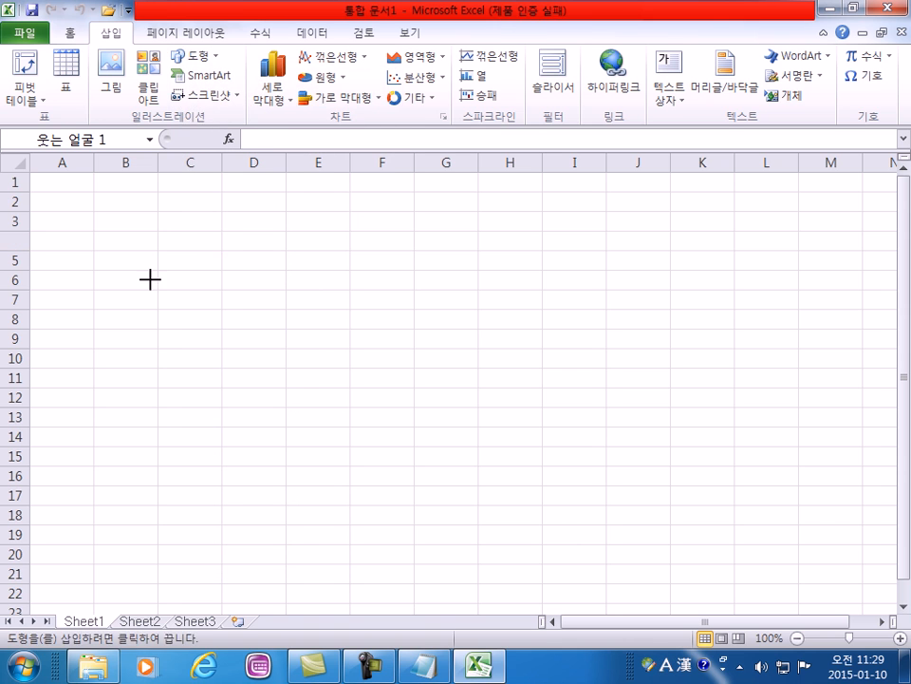
{"action": "left_click_drag", "start_coordinate": [205, 311], "coordinate": [444, 281]}
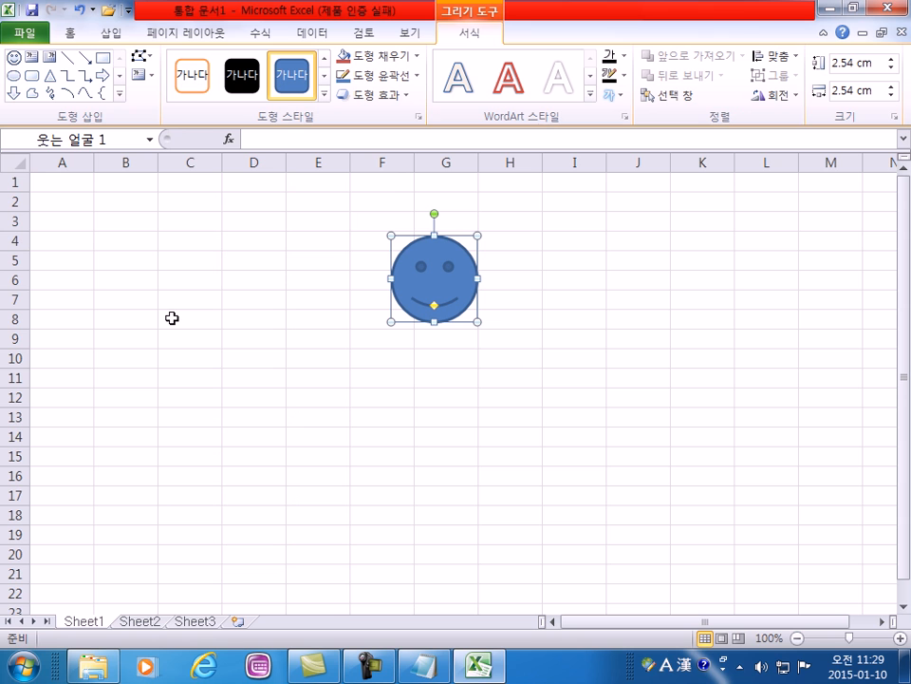
- Draw a down arrow shape about 2.72 cm high and 1.35 cm wide and move it over columns D and E
{"action": "left_click", "coordinate": [14, 94]}
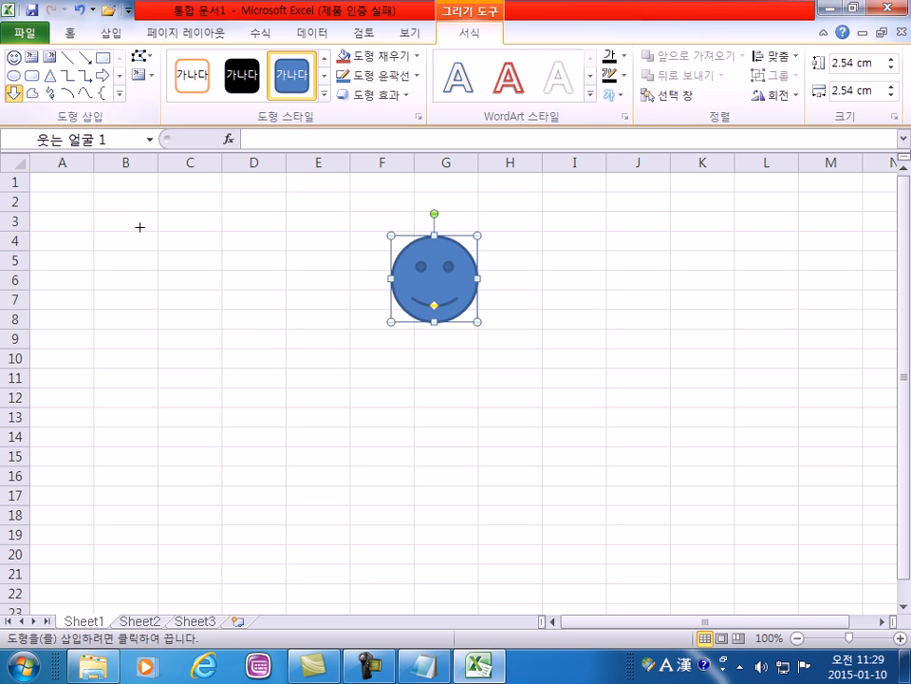
{"action": "left_click_drag", "start_coordinate": [141, 228], "coordinate": [187, 320]}
{"action": "left_click_drag", "start_coordinate": [163, 265], "coordinate": [286, 265]}
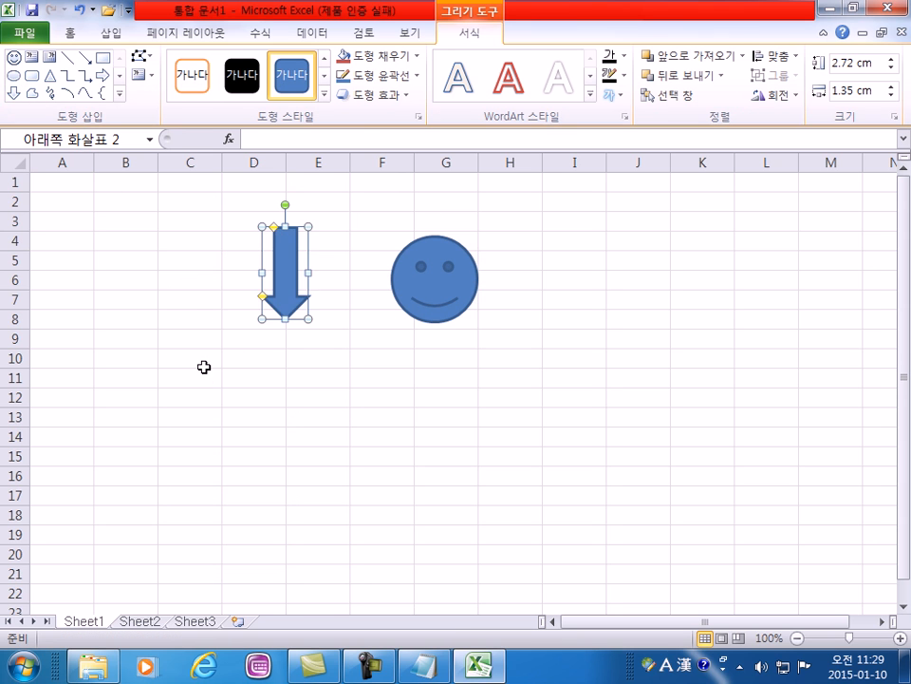
{"action": "left_click", "coordinate": [203, 365]}
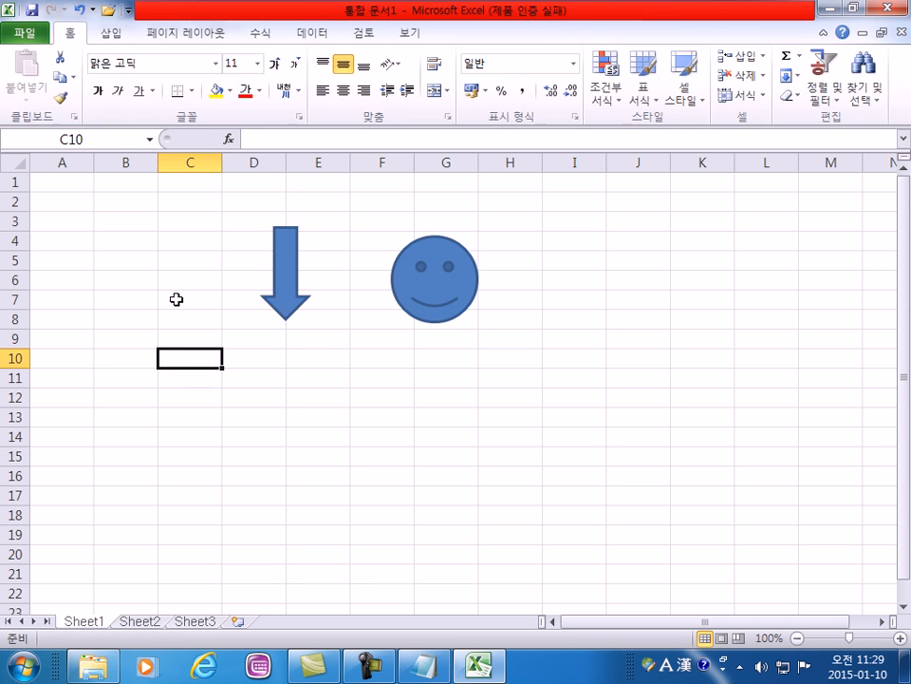
- Look over the Insert and Page Layout commands and delete the down arrow and smiley face shapes
{"action": "left_click", "coordinate": [110, 34]}
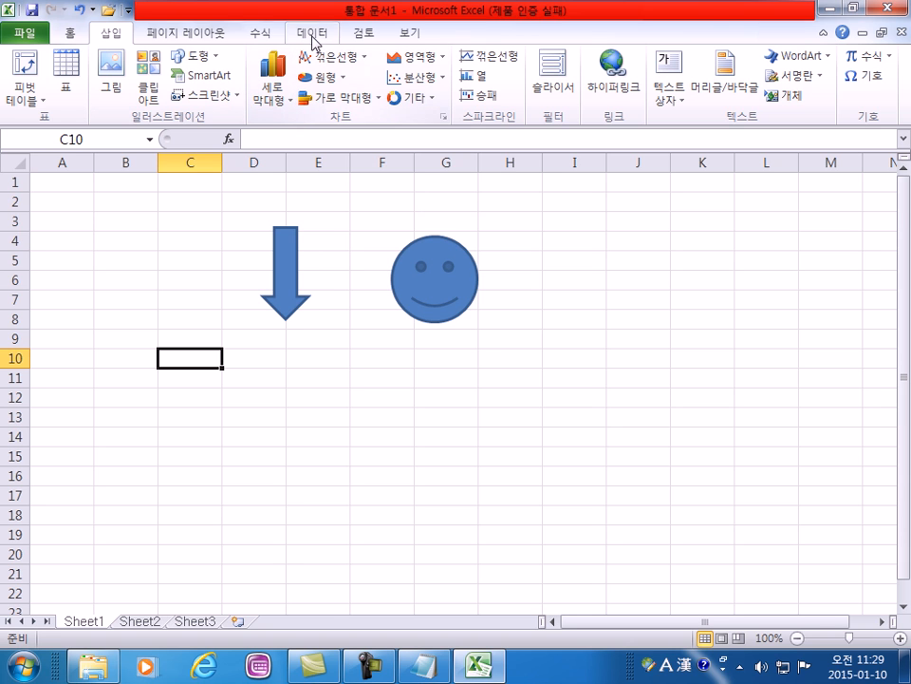
{"action": "left_click", "coordinate": [200, 35]}
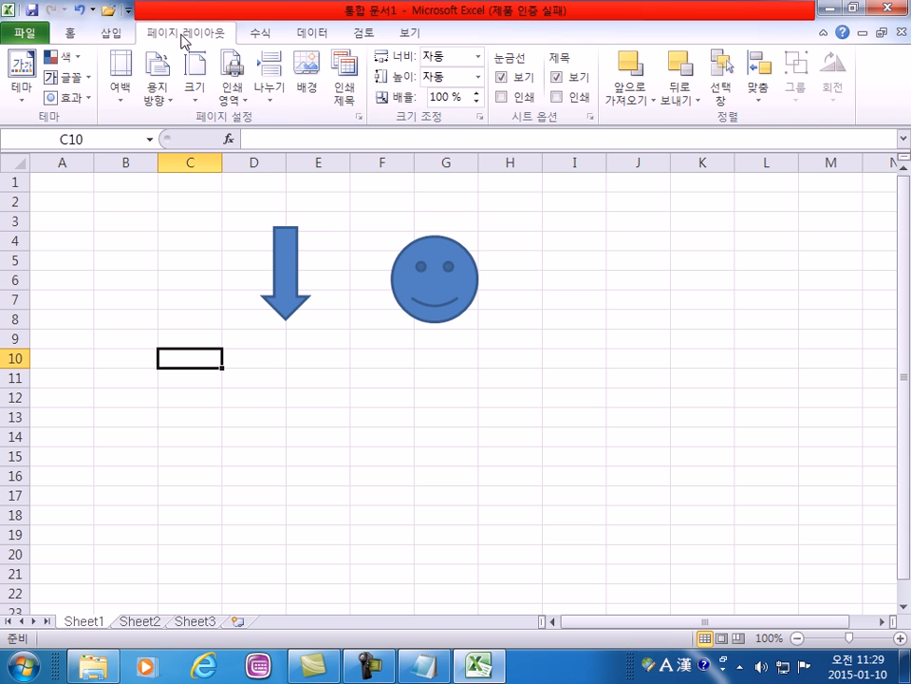
{"action": "left_click", "coordinate": [284, 244]}
{"action": "key", "text": "Delete"}
{"action": "left_click", "coordinate": [415, 291]}
{"action": "key", "text": "Delete"}
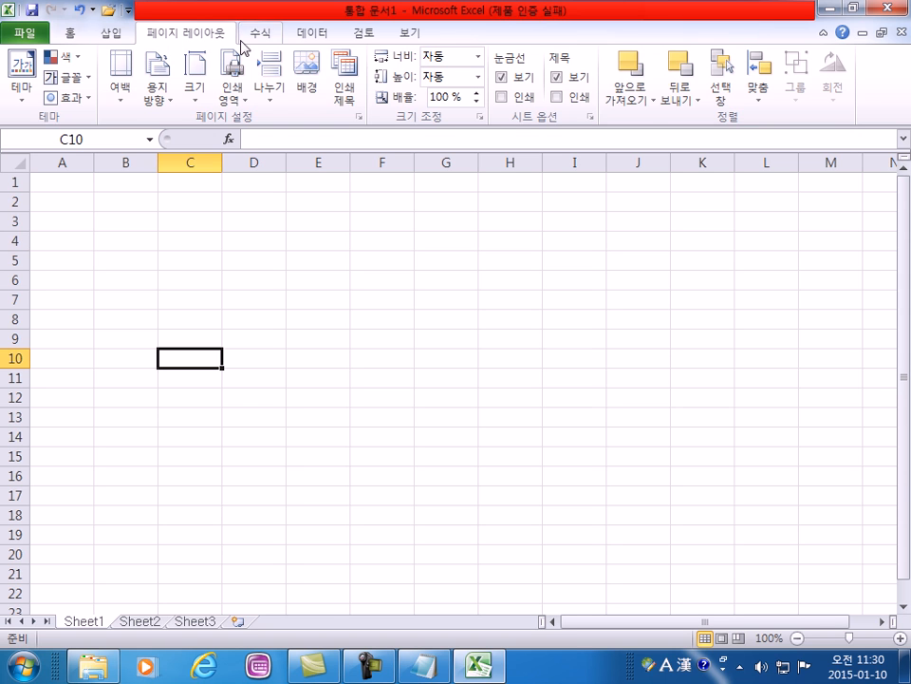
- Compare the Home commands with the File page, ending on the Home commands
{"action": "left_click", "coordinate": [69, 44]}
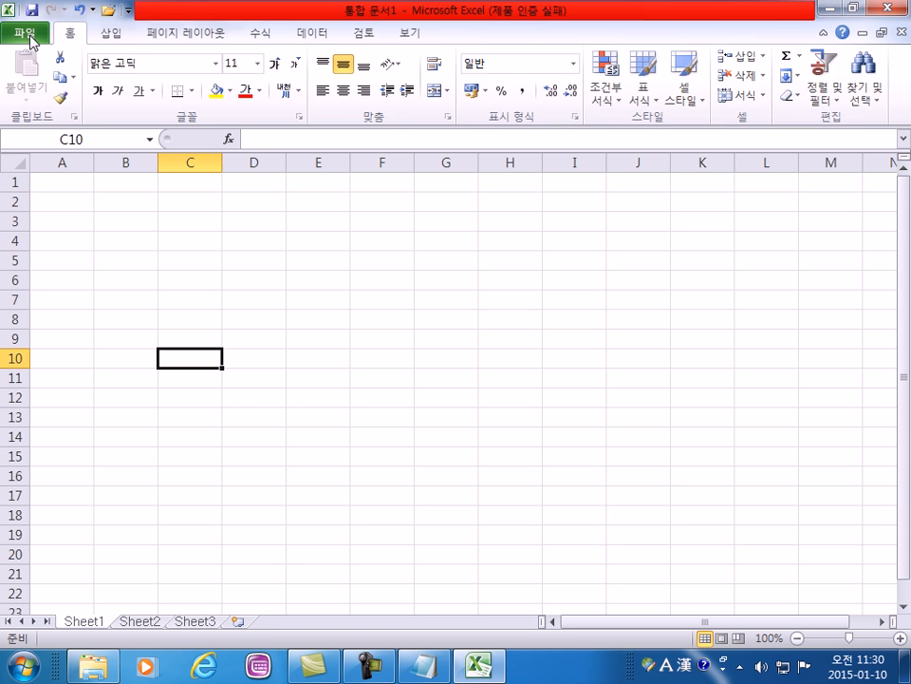
{"action": "left_click", "coordinate": [21, 34]}
{"action": "left_click", "coordinate": [76, 38]}
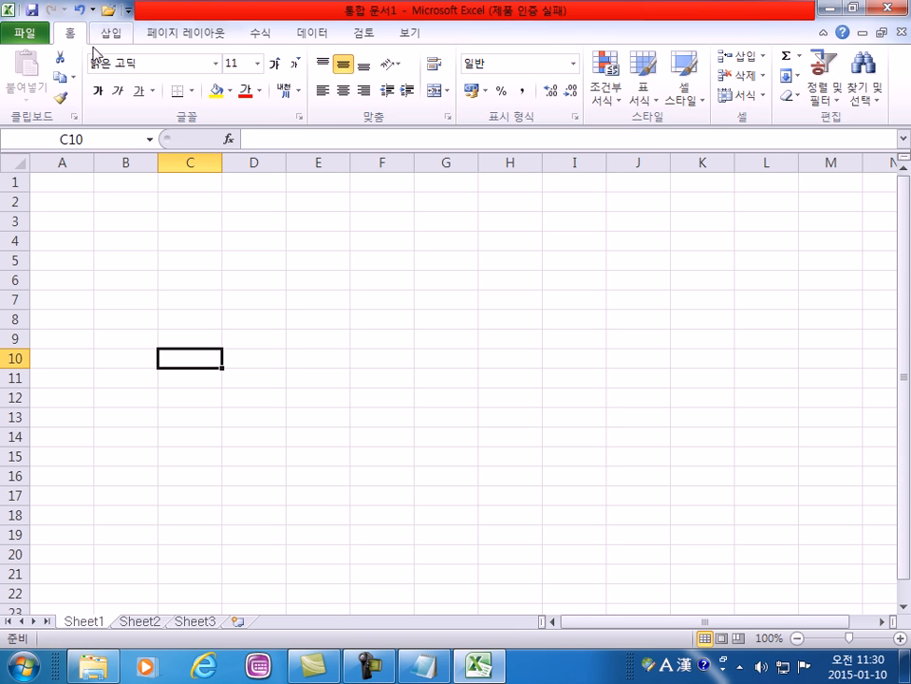
- Select column A, cell B4 and the whole of row 4 one after another
{"action": "scroll", "coordinate": [109, 272], "scroll_direction": "down", "scroll_amount": 4}
{"action": "scroll", "coordinate": [106, 273], "scroll_direction": "up", "scroll_amount": 4}
{"action": "left_click", "coordinate": [67, 164]}
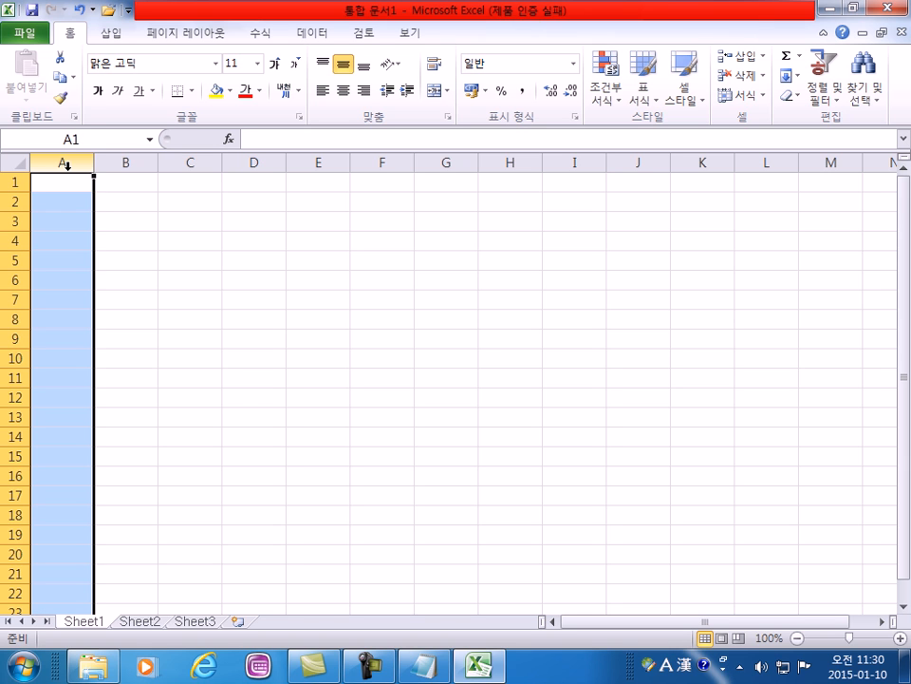
{"action": "left_click", "coordinate": [153, 240]}
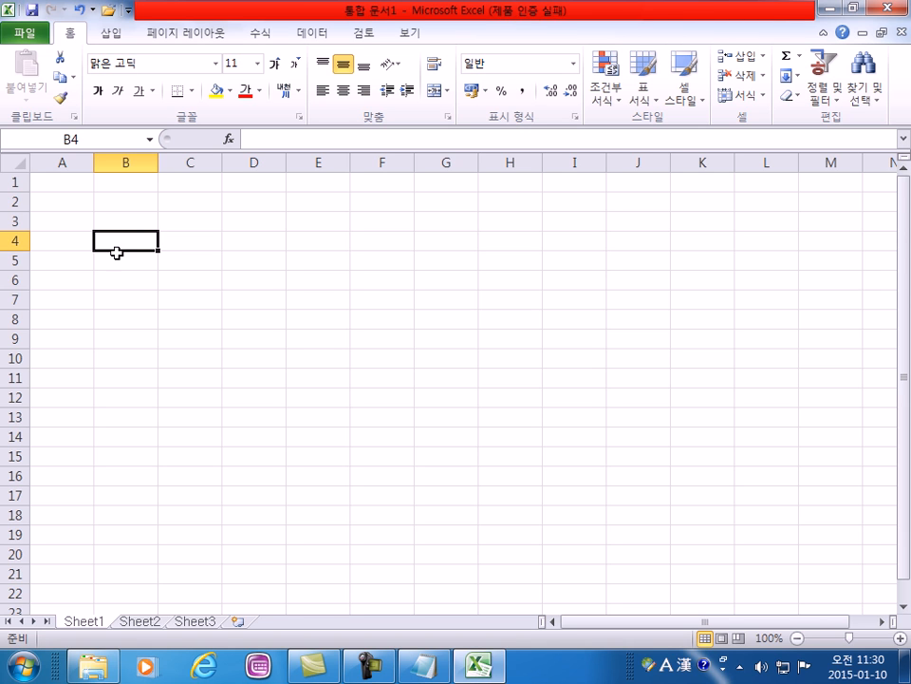
{"action": "left_click", "coordinate": [11, 240]}
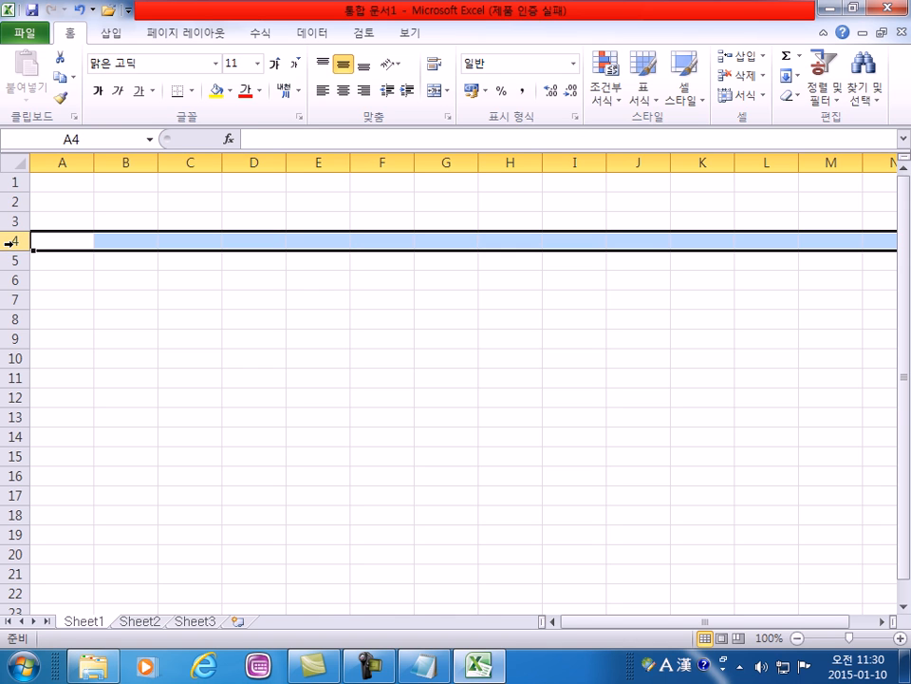
- Select column C, row 2, row 1, row 6 and column C again to contrast columns with rows
{"action": "left_click", "coordinate": [191, 163]}
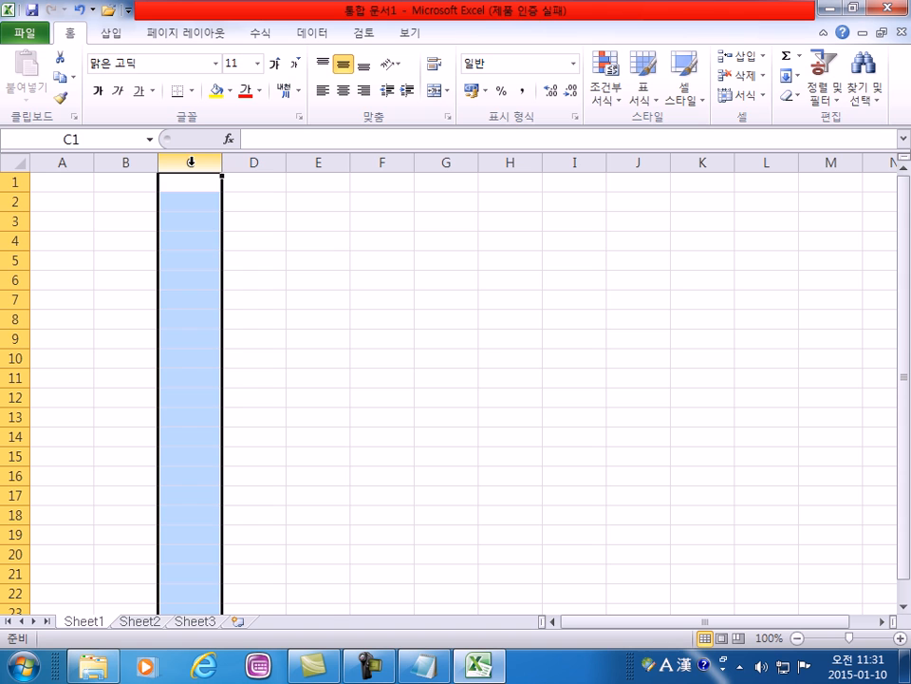
{"action": "left_click", "coordinate": [11, 200]}
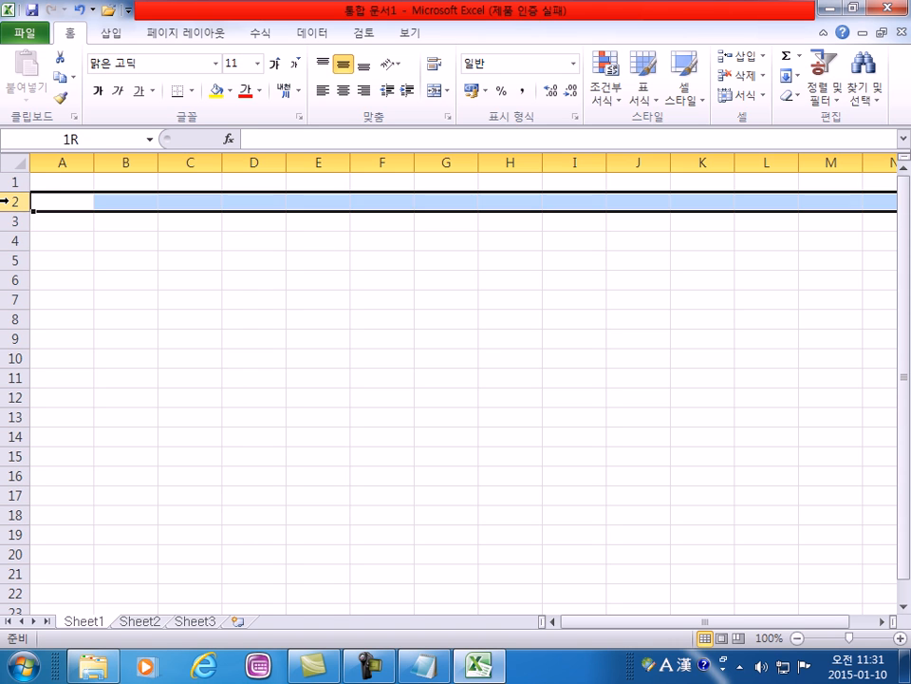
{"action": "left_click", "coordinate": [10, 180]}
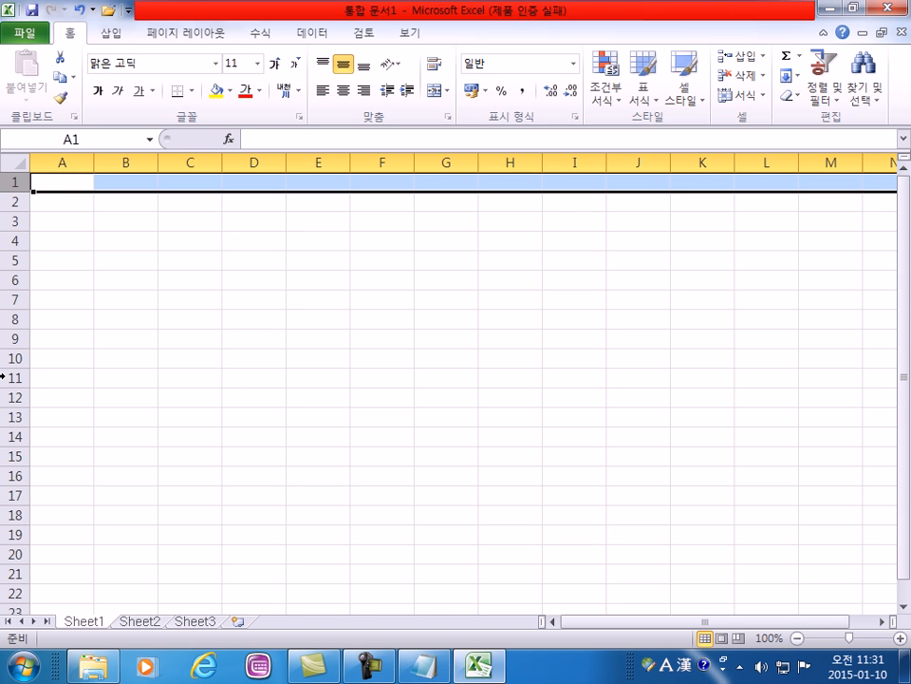
{"action": "left_click", "coordinate": [13, 279]}
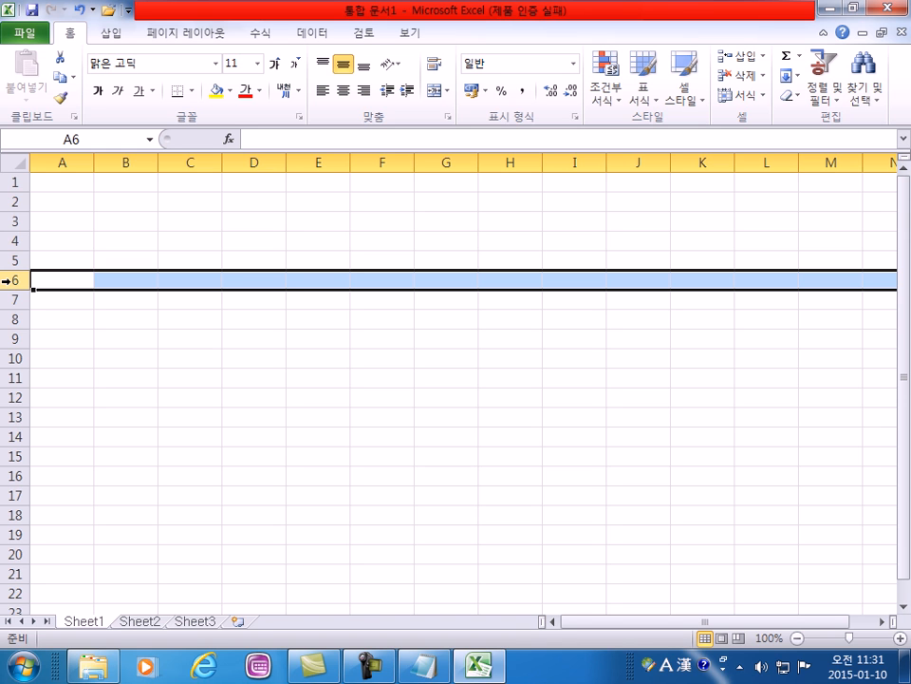
{"action": "left_click", "coordinate": [181, 162]}
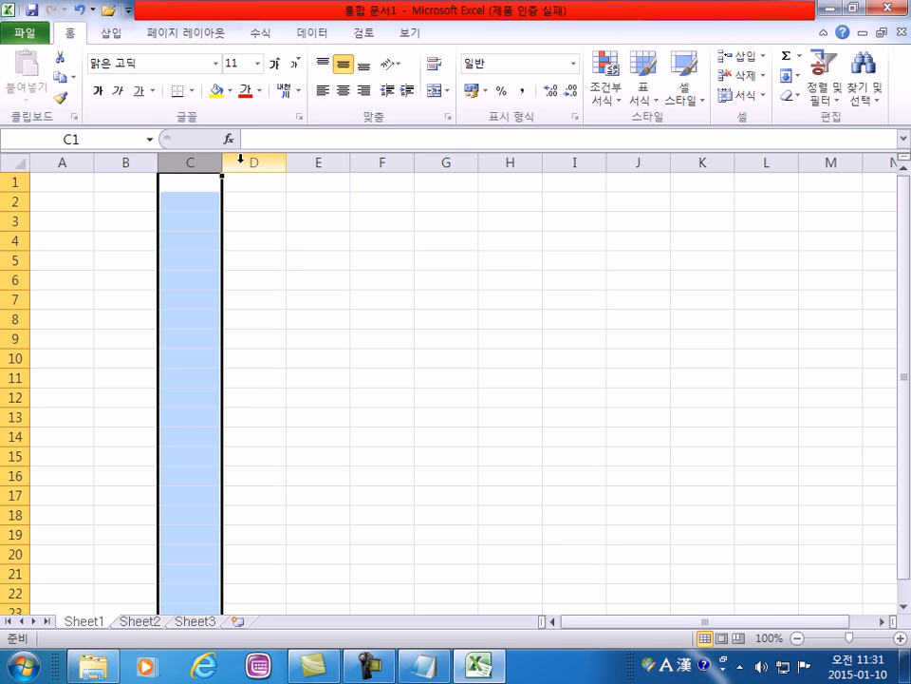
- Select each column from A to F one at a time
{"action": "left_click", "coordinate": [69, 161]}
{"action": "left_click", "coordinate": [126, 163]}
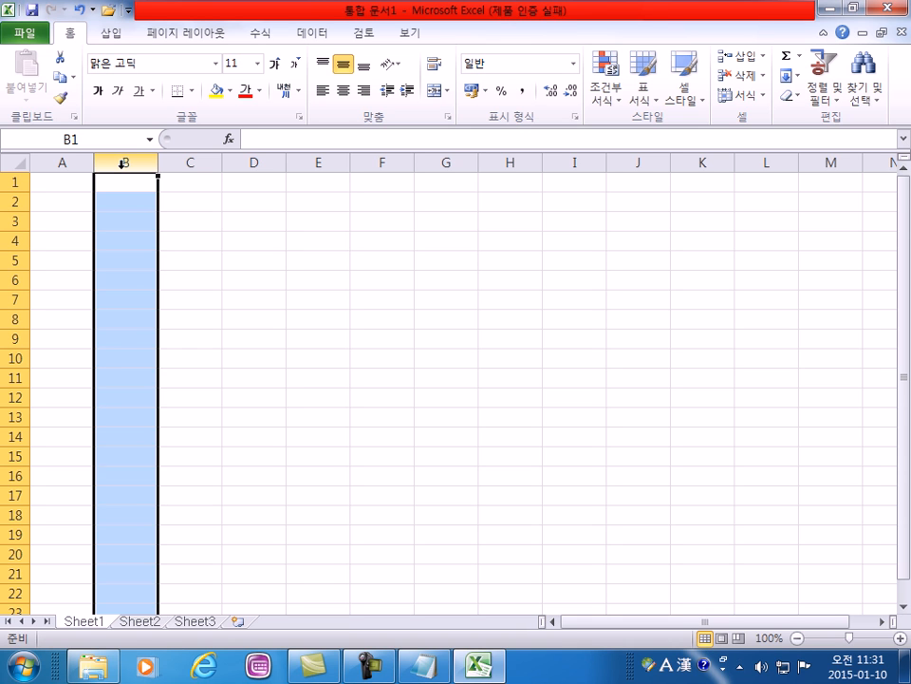
{"action": "left_click", "coordinate": [189, 161]}
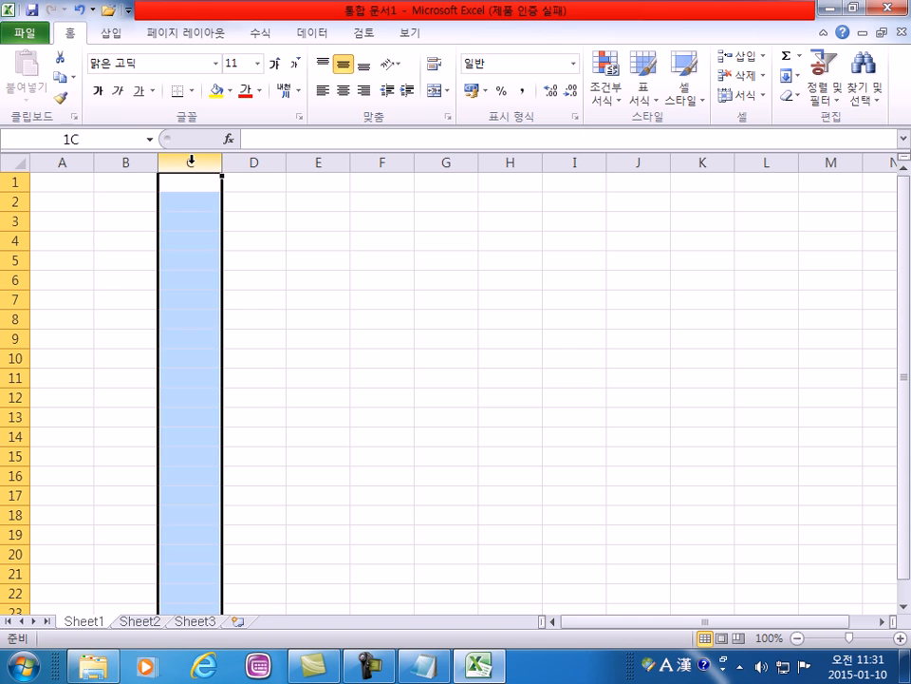
{"action": "left_click", "coordinate": [249, 161]}
{"action": "left_click", "coordinate": [316, 161]}
{"action": "left_click", "coordinate": [382, 162]}
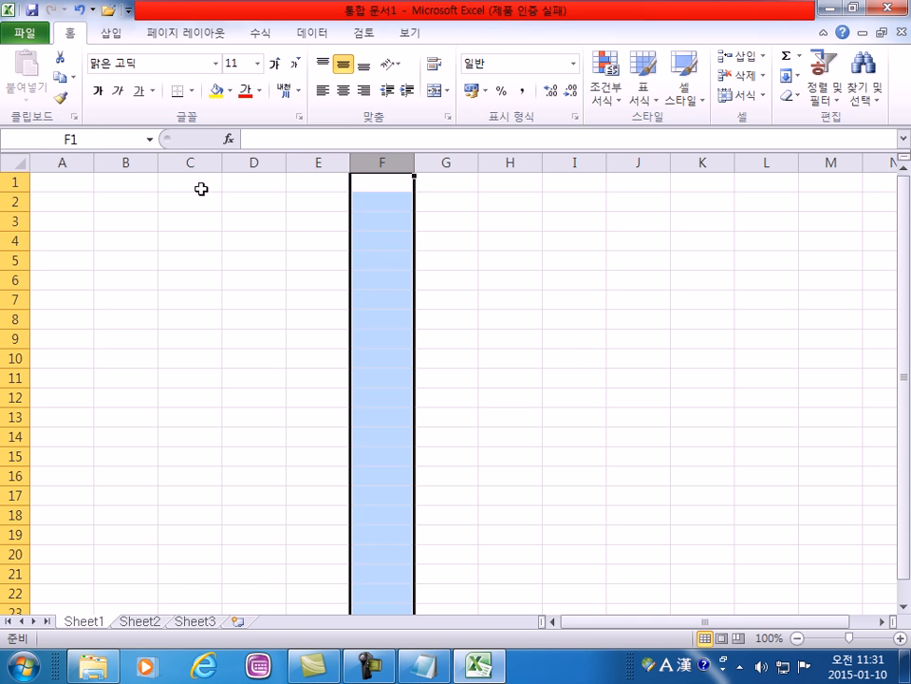
- Select rows 2, 3 and 4 one at a time
{"action": "left_click", "coordinate": [13, 202]}
{"action": "left_click", "coordinate": [13, 220]}
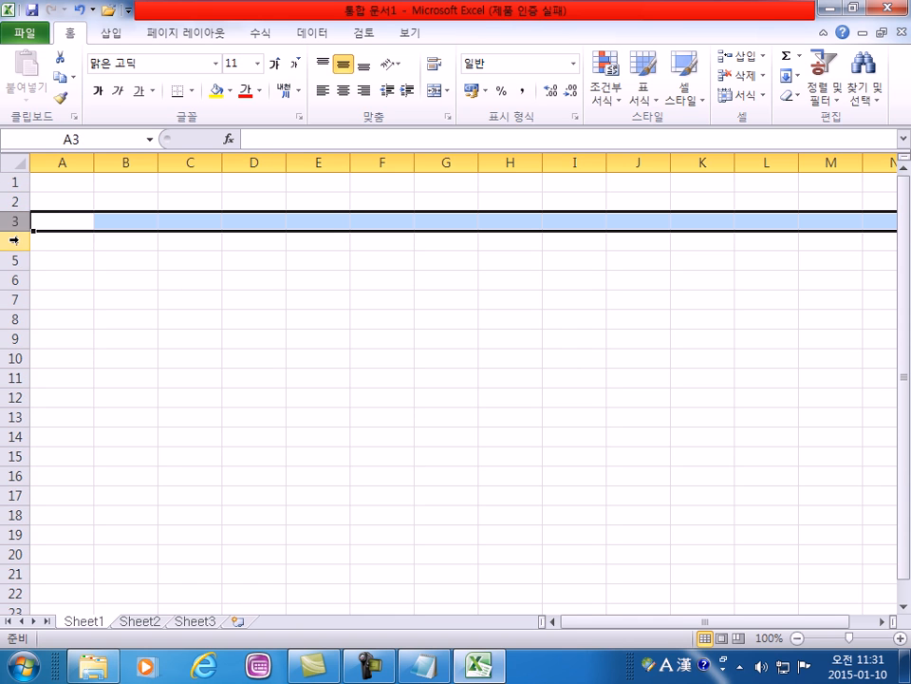
{"action": "left_click", "coordinate": [14, 241]}
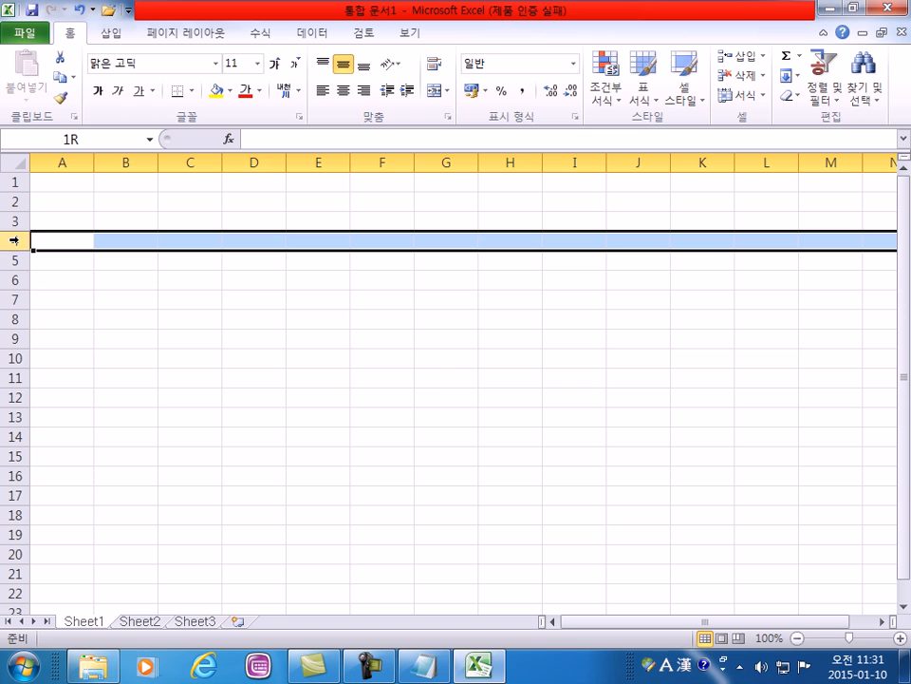
- Select column A, row 1 and the cell where they meet, A1
{"action": "left_click", "coordinate": [62, 161]}
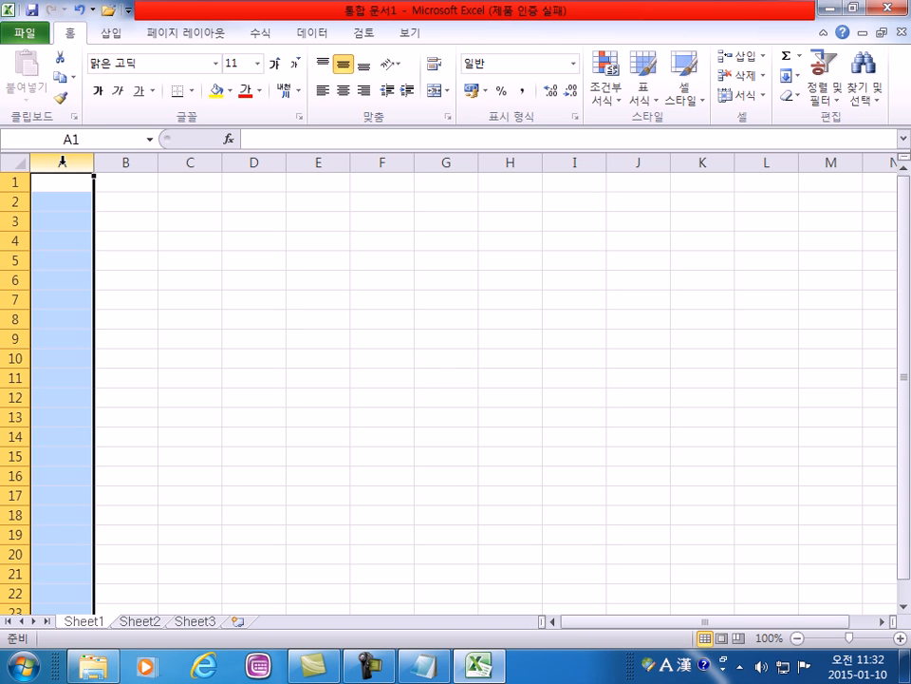
{"action": "left_click", "coordinate": [13, 182]}
{"action": "left_click", "coordinate": [52, 181]}
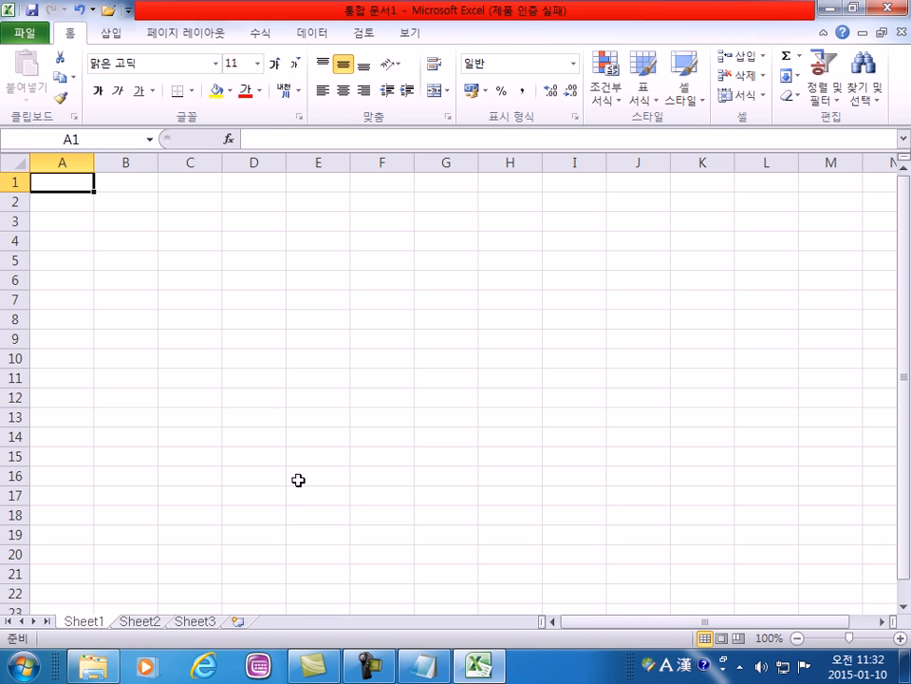
- Select cell C7 and enlarge the worksheet zoom to 160%
{"action": "mouse_move", "coordinate": [418, 664]}
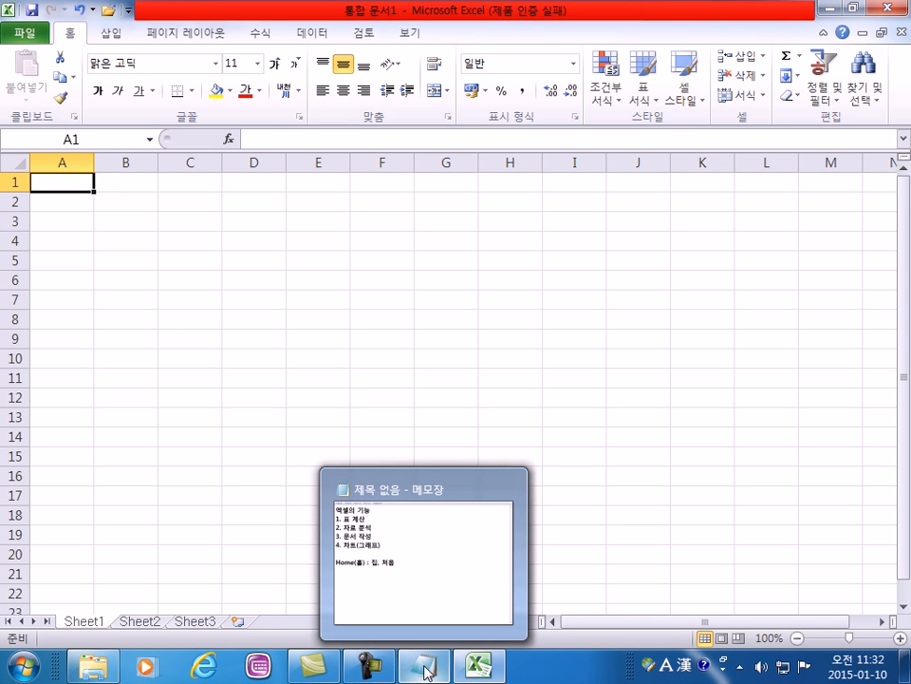
{"action": "scroll", "coordinate": [73, 217], "scroll_direction": "up", "scroll_amount": 9}
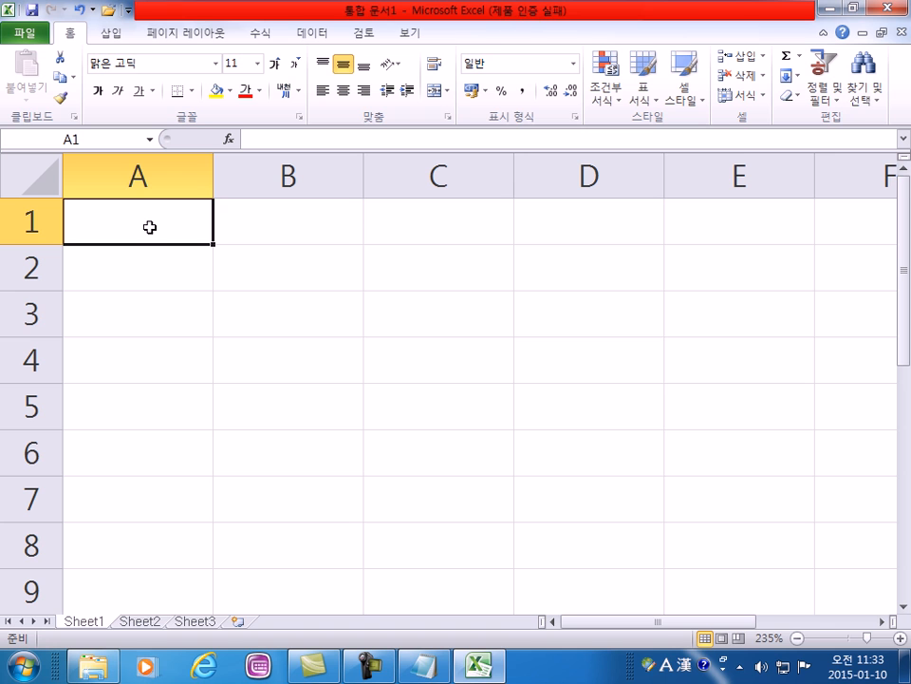
{"action": "scroll", "coordinate": [150, 227], "scroll_direction": "down", "scroll_amount": 2}
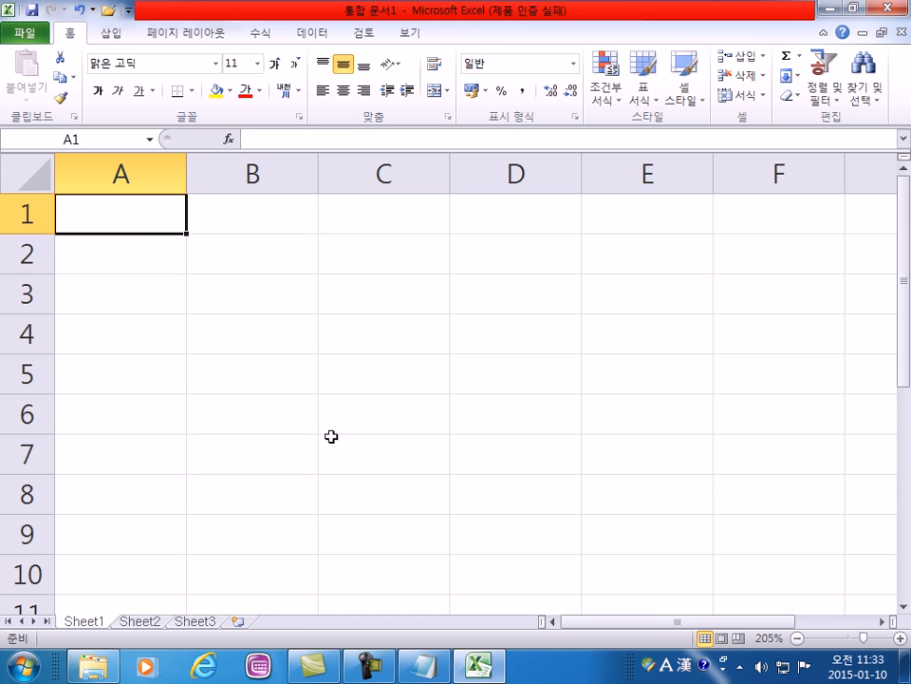
{"action": "left_click", "coordinate": [369, 452]}
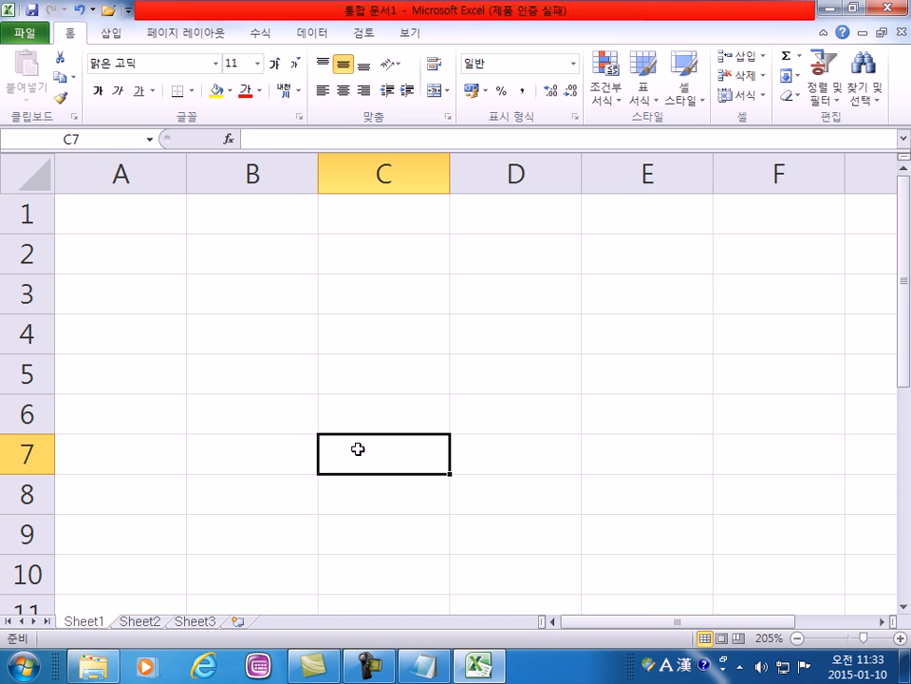
{"action": "scroll", "coordinate": [392, 331], "scroll_direction": "down", "scroll_amount": 3}
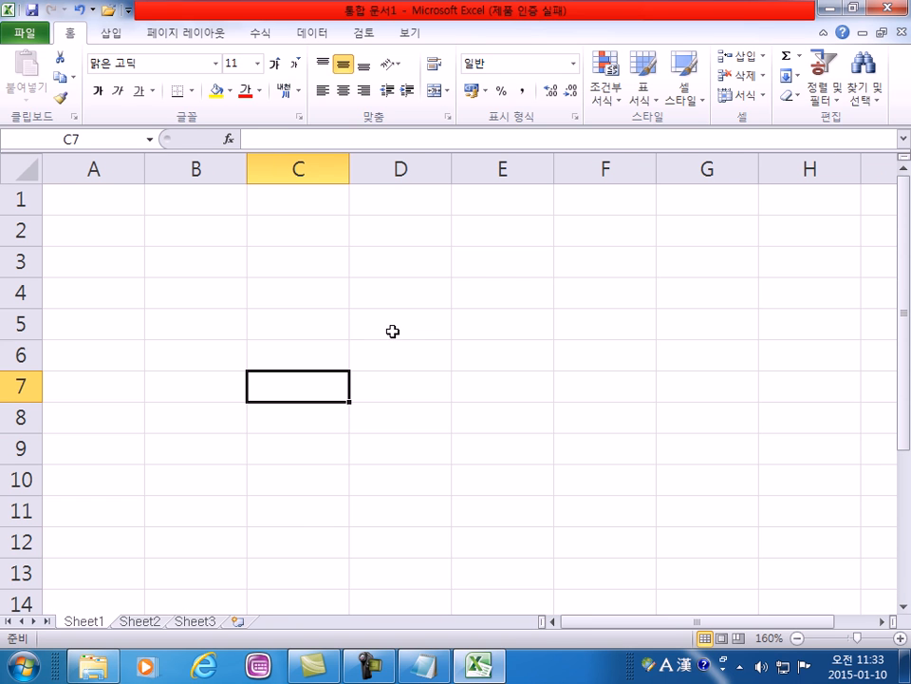
- Switch to Notepad and add the line "CELL(셀) : 세포" below the Home definition
{"action": "left_click", "coordinate": [423, 662]}
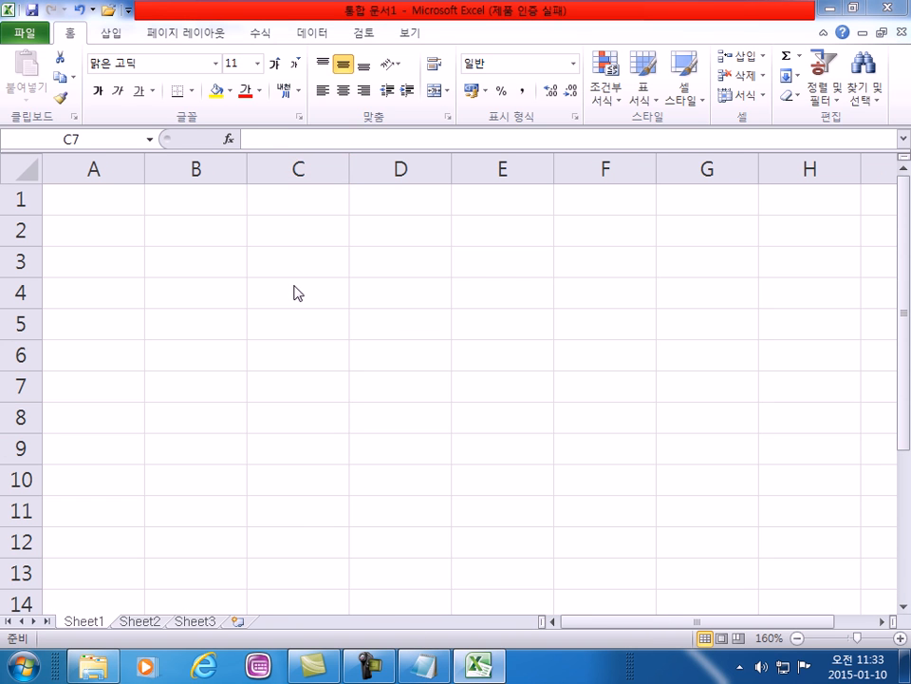
{"action": "left_click", "coordinate": [422, 662]}
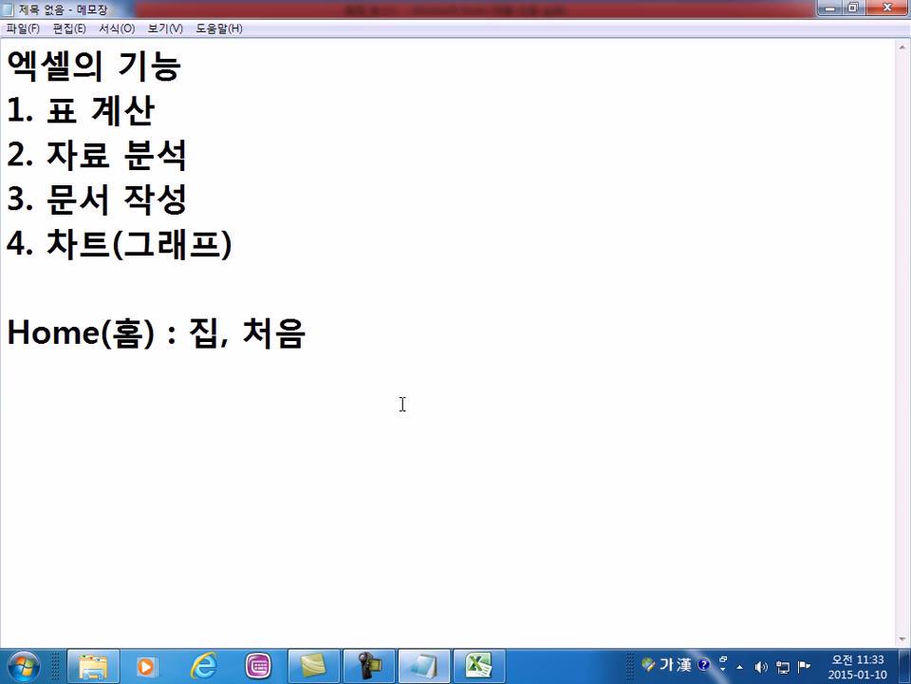
{"action": "key", "text": "Hangul"}
{"action": "type", "text": "CELL("}
{"action": "key", "text": "Hangul"}
{"action": "type", "text": "셀) :"}
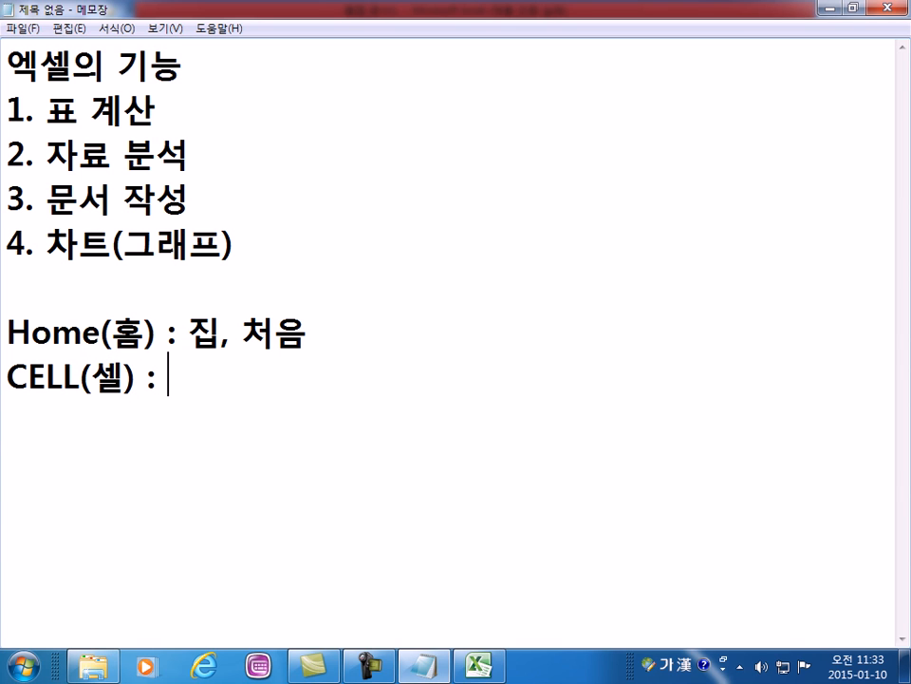
{"action": "type", "text": " 세포"}
{"action": "key", "text": "Return"}
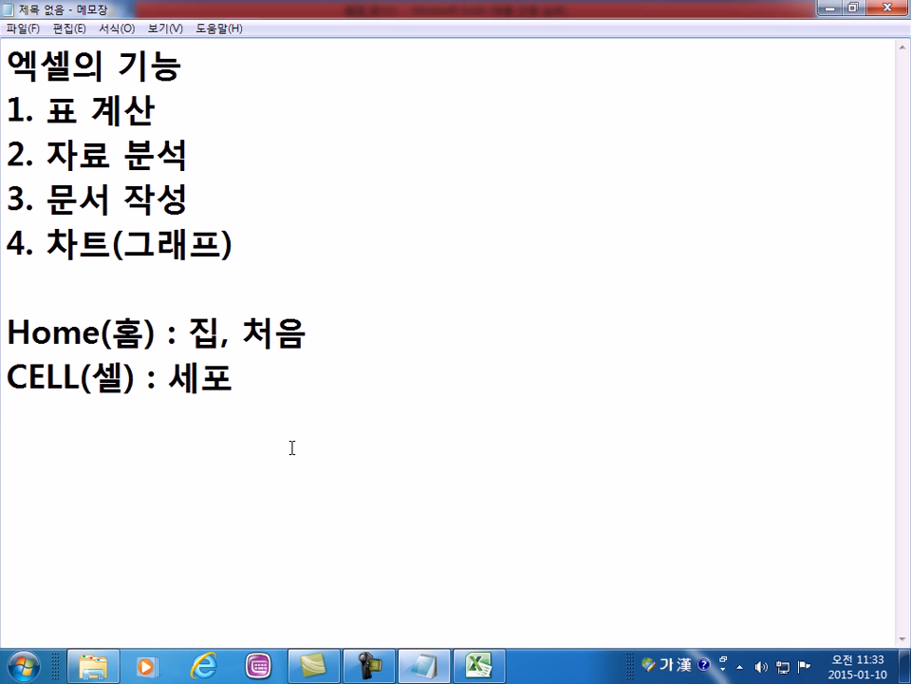
- Return to the Excel workbook, select cell A1 and reduce the worksheet zoom to 130%
{"action": "key", "text": "alt+Tab"}
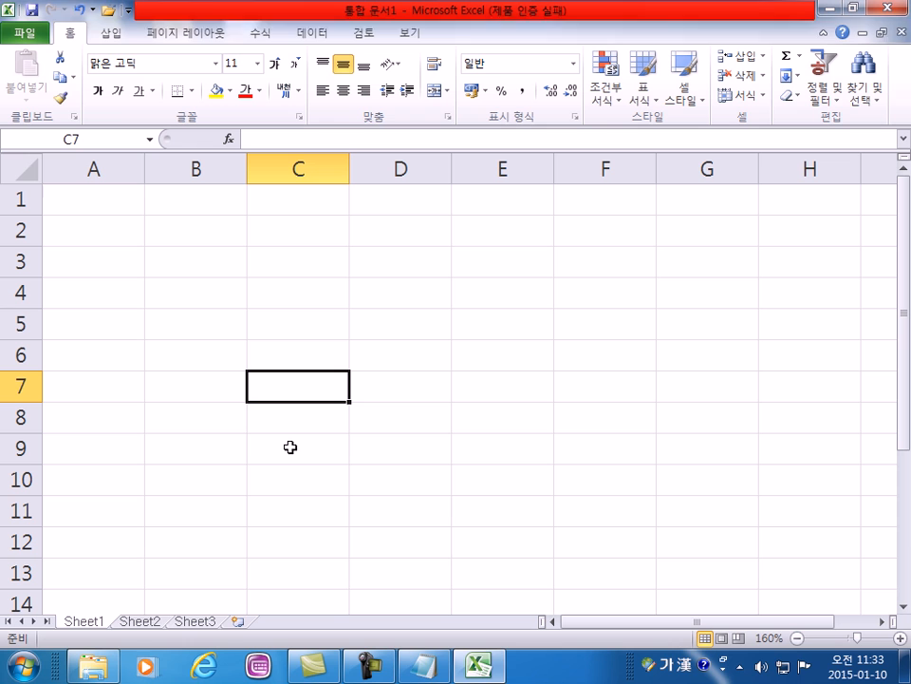
{"action": "left_click", "coordinate": [95, 211]}
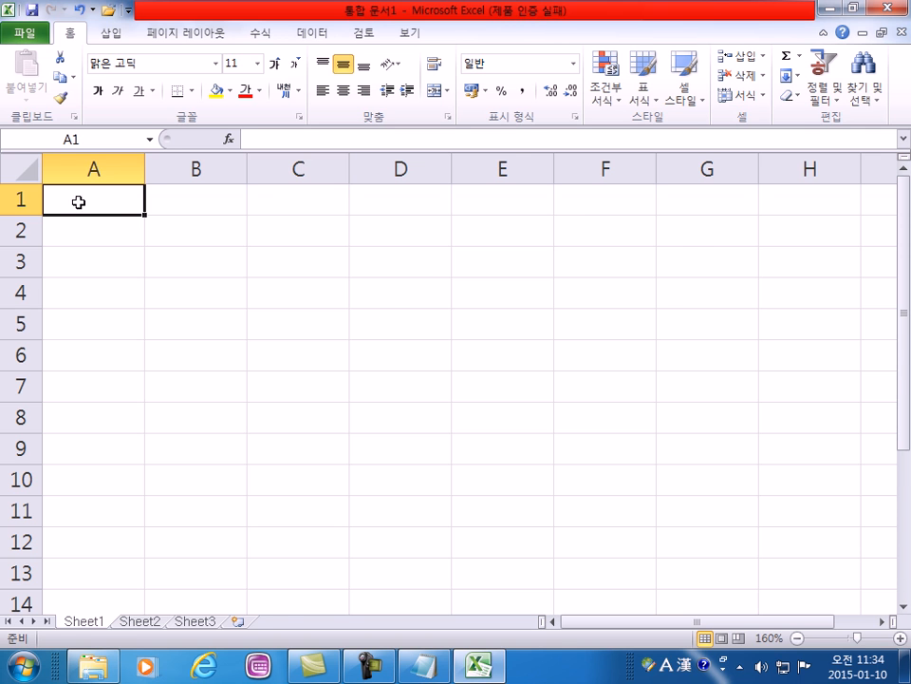
{"action": "scroll", "coordinate": [88, 218], "scroll_direction": "down", "scroll_amount": 4}
{"action": "scroll", "coordinate": [88, 217], "scroll_direction": "up", "scroll_amount": 2}
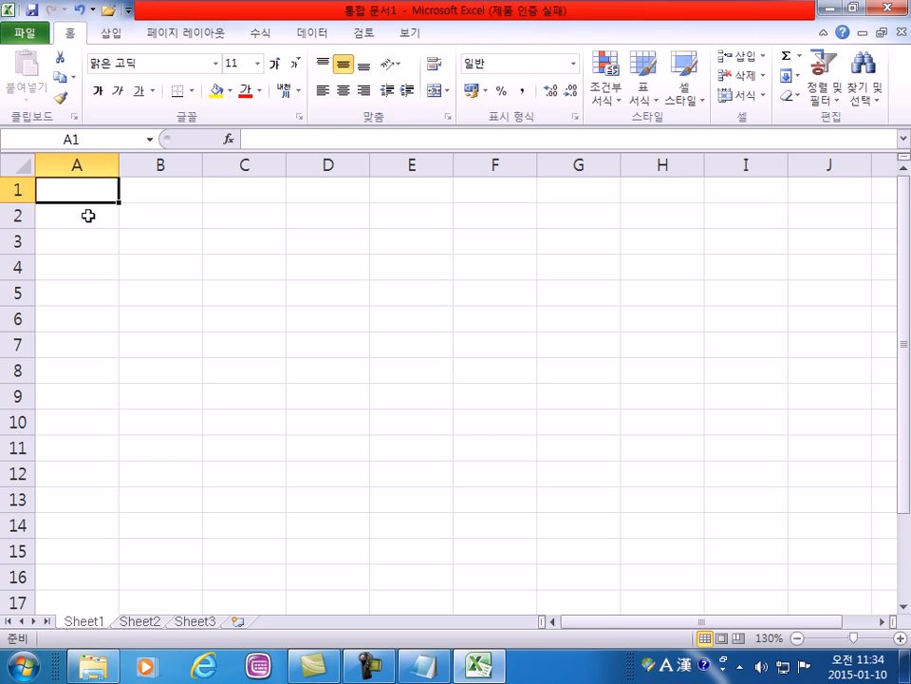
- Move the active cell down column A, row by row, from A1 to A70
{"action": "key", "text": "Down"}
{"action": "key", "text": "Down"}
{"action": "key", "text": "Down"}
{"action": "key", "text": "Down"}
{"action": "key", "text": "Down"}
{"action": "key", "text": "Down"}
{"action": "key", "text": "Down"}
{"action": "key", "text": "Down"}
{"action": "key", "text": "Down"}
{"action": "key", "text": "Down"}
{"action": "key", "text": "Down"}
{"action": "key", "text": "Down"}
{"action": "key", "text": "Down"}
{"action": "key", "text": "Down"}
{"action": "key", "text": "Down"}
{"action": "key", "text": "Down"}
{"action": "key", "text": "Down"}
{"action": "key", "text": "Down"}
{"action": "key", "text": "Down"}
{"action": "key", "text": "Down"}
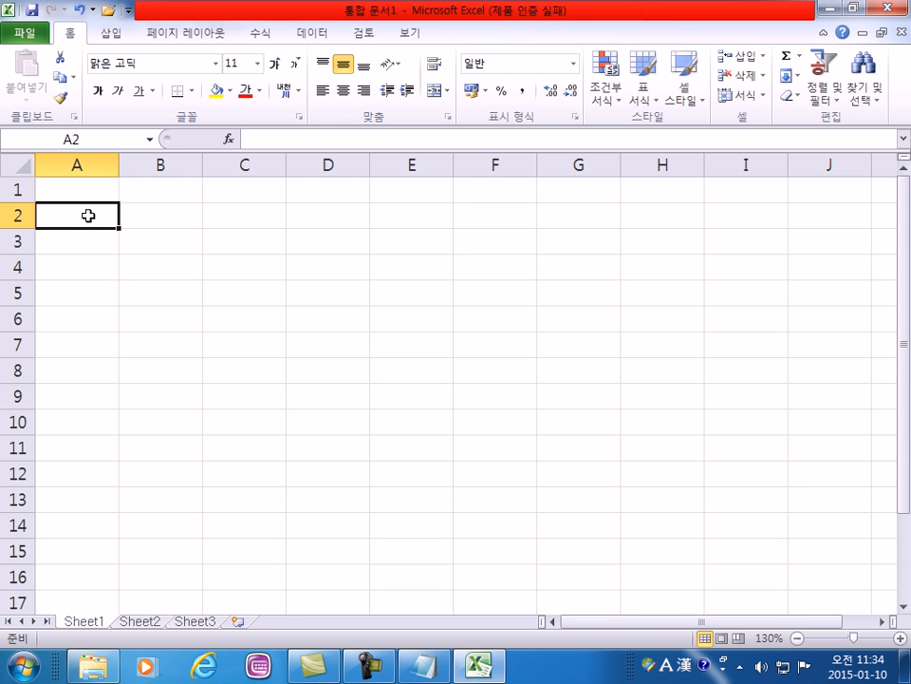
{"action": "key", "text": "Down"}
{"action": "key", "text": "Down"}
{"action": "key", "text": "Down"}
{"action": "key", "text": "Down"}
{"action": "key", "text": "Down"}
{"action": "key", "text": "Down"}
{"action": "key", "text": "Down"}
{"action": "key", "text": "Down"}
{"action": "key", "text": "Down"}
{"action": "key", "text": "Down"}
{"action": "key", "text": "Down"}
{"action": "key", "text": "Down"}
{"action": "key", "text": "Down"}
{"action": "key", "text": "Down"}
{"action": "key", "text": "Down"}
{"action": "key", "text": "Down"}
{"action": "key", "text": "Down"}
{"action": "key", "text": "Down"}
{"action": "key", "text": "Down"}
{"action": "key", "text": "Down"}
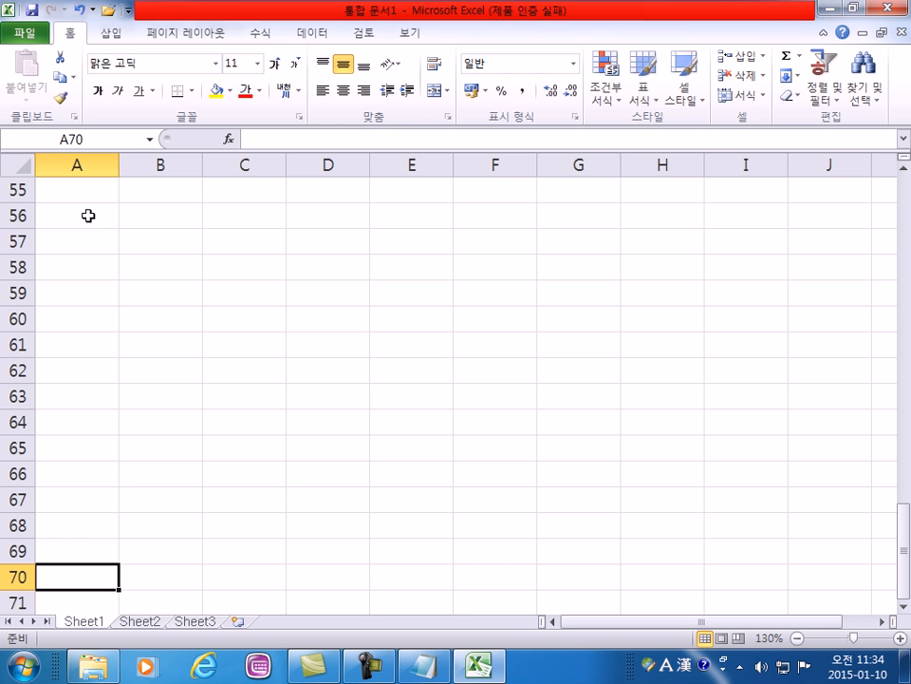
- Move the active cell back up column A from A70 to A1
{"action": "key", "text": "Up"}
{"action": "key", "text": "Up"}
{"action": "key", "text": "Up"}
{"action": "key", "text": "Up"}
{"action": "key", "text": "Up"}
{"action": "key", "text": "Up"}
{"action": "key", "text": "Up"}
{"action": "key", "text": "Up"}
{"action": "key", "text": "Up"}
{"action": "key", "text": "Up"}
{"action": "key", "text": "Up"}
{"action": "key", "text": "Up"}
{"action": "key", "text": "Up"}
{"action": "key", "text": "Up"}
{"action": "key", "text": "Up"}
{"action": "key", "text": "Up"}
{"action": "key", "text": "Up"}
{"action": "key", "text": "Up"}
{"action": "key", "text": "Up"}
{"action": "key", "text": "Up"}
{"action": "key", "text": "Up"}
{"action": "key", "text": "Up"}
{"action": "key", "text": "Up"}
{"action": "key", "text": "Up"}
{"action": "key", "text": "Up"}
{"action": "key", "text": "Up"}
{"action": "key", "text": "Up"}
{"action": "key", "text": "Up"}
{"action": "key", "text": "Up"}
{"action": "key", "text": "Up"}
{"action": "key", "text": "Up"}
{"action": "key", "text": "Up"}
{"action": "key", "text": "Up"}
{"action": "key", "text": "Up"}
{"action": "key", "text": "Up"}
{"action": "key", "text": "Up"}
{"action": "key", "text": "Up"}
{"action": "key", "text": "Up"}
{"action": "key", "text": "Up"}
{"action": "key", "text": "Up"}
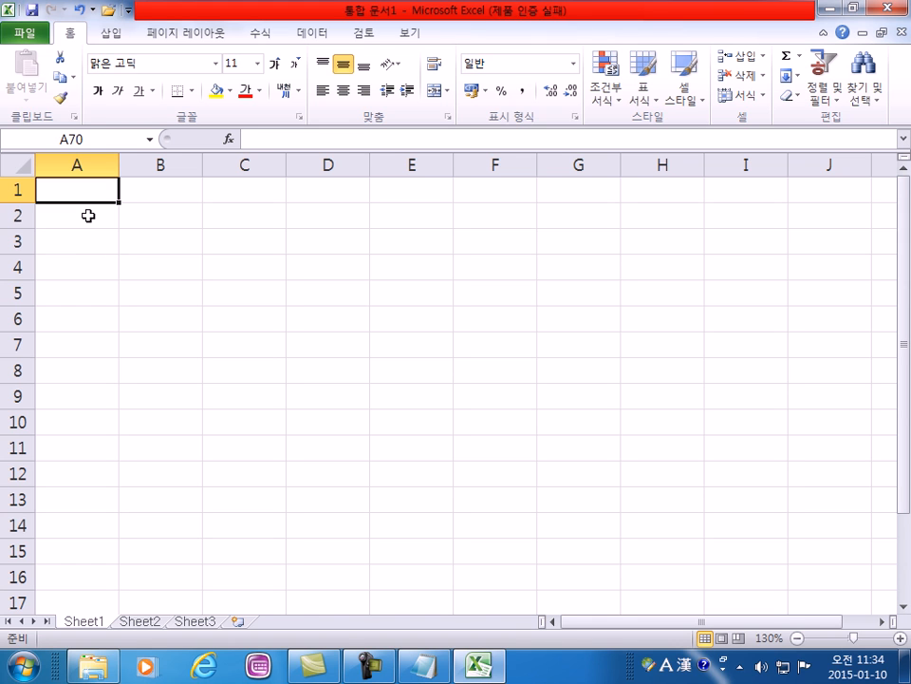
- Move the active cell down from A1 within column A and bring it back up to A1
{"action": "key", "text": "Down"}
{"action": "key", "text": "Down"}
{"action": "key", "text": "Down"}
{"action": "key", "text": "Down"}
{"action": "key", "text": "Down"}
{"action": "key", "text": "Down"}
{"action": "key", "text": "Down"}
{"action": "key", "text": "Down"}
{"action": "key", "text": "Down"}
{"action": "key", "text": "Down"}
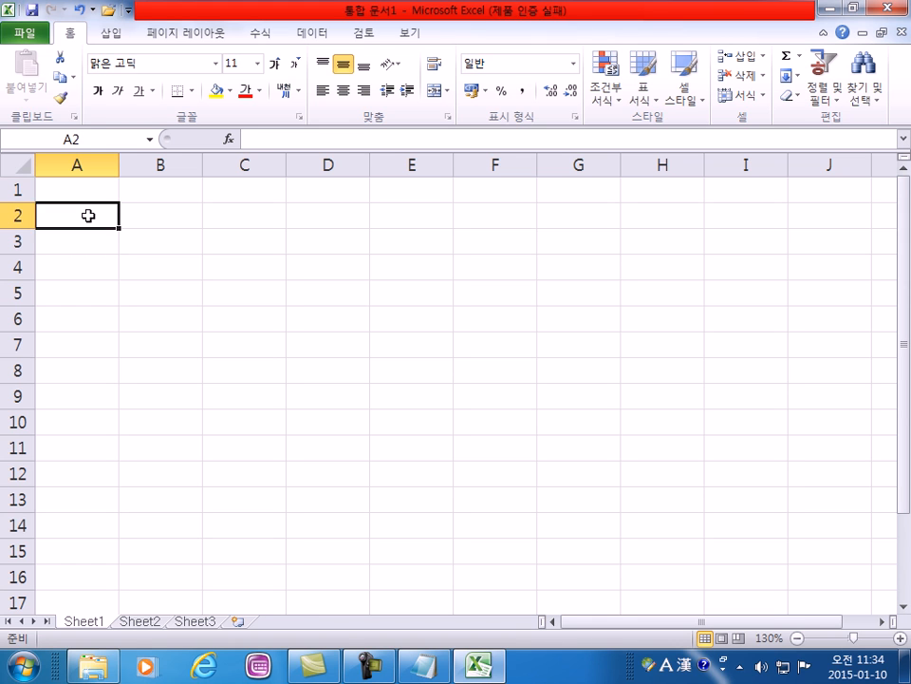
{"action": "key", "text": "Up"}
{"action": "key", "text": "Up"}
{"action": "key", "text": "Up"}
{"action": "key", "text": "Up"}
{"action": "key", "text": "Up"}
{"action": "key", "text": "Up"}
{"action": "key", "text": "Up"}
{"action": "key", "text": "Up"}
{"action": "key", "text": "Up"}
{"action": "key", "text": "Up"}
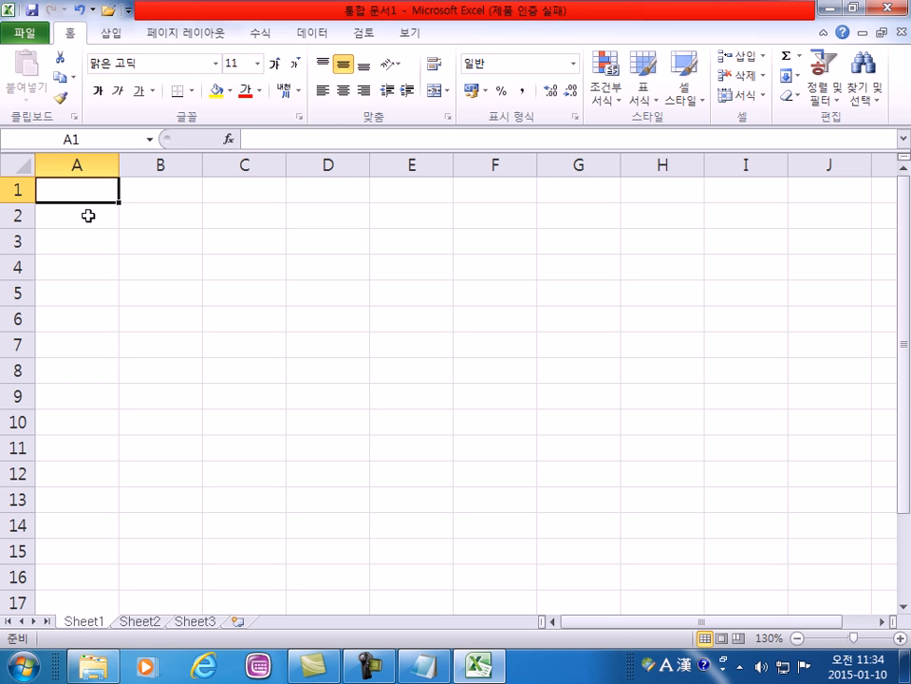
- Move the active cell rightward along row 1, column by column, from A1 to FO1
{"action": "key", "text": "Right"}
{"action": "key", "text": "Right"}
{"action": "key", "text": "Right"}
{"action": "key", "text": "Right"}
{"action": "key", "text": "Right"}
{"action": "key", "text": "Right"}
{"action": "key", "text": "Right"}
{"action": "key", "text": "Right"}
{"action": "key", "text": "Right"}
{"action": "key", "text": "Right"}
{"action": "key", "text": "Right"}
{"action": "key", "text": "Right"}
{"action": "key", "text": "Right"}
{"action": "key", "text": "Right"}
{"action": "key", "text": "Right"}
{"action": "key", "text": "Right"}
{"action": "key", "text": "Right"}
{"action": "key", "text": "Right"}
{"action": "key", "text": "Right"}
{"action": "key", "text": "Right"}
{"action": "key", "text": "Right"}
{"action": "key", "text": "Right"}
{"action": "key", "text": "Right"}
{"action": "key", "text": "Right"}
{"action": "key", "text": "Right"}
{"action": "key", "text": "Right"}
{"action": "key", "text": "Right"}
{"action": "key", "text": "Right"}
{"action": "key", "text": "Right"}
{"action": "key", "text": "Right"}
{"action": "key", "text": "Right"}
{"action": "key", "text": "Right"}
{"action": "key", "text": "Right"}
{"action": "key", "text": "Right"}
{"action": "key", "text": "Right"}
{"action": "key", "text": "Right"}
{"action": "key", "text": "Right"}
{"action": "key", "text": "Right"}
{"action": "key", "text": "Right"}
{"action": "key", "text": "Right"}
{"action": "key", "text": "Right"}
{"action": "key", "text": "Right"}
{"action": "key", "text": "Right"}
{"action": "key", "text": "Right"}
{"action": "key", "text": "Right"}
{"action": "key", "text": "Right"}
{"action": "key", "text": "Right"}
{"action": "key", "text": "Right"}
{"action": "key", "text": "Right"}
{"action": "key", "text": "Right"}
{"action": "key", "text": "Right"}
{"action": "key", "text": "Right"}
{"action": "key", "text": "Right"}
{"action": "key", "text": "Right"}
{"action": "key", "text": "Right"}
{"action": "key", "text": "Right"}
{"action": "key", "text": "Right"}
{"action": "key", "text": "Right"}
{"action": "key", "text": "Right"}
{"action": "key", "text": "Right"}
{"action": "key", "text": "Right"}
{"action": "key", "text": "Right"}
{"action": "key", "text": "Right"}
{"action": "key", "text": "Right"}
{"action": "key", "text": "Right"}
{"action": "key", "text": "Right"}
{"action": "key", "text": "Right"}
{"action": "key", "text": "Right"}
{"action": "key", "text": "Right"}
{"action": "key", "text": "Right"}
{"action": "key", "text": "Right"}
{"action": "key", "text": "Right"}
{"action": "key", "text": "Right"}
{"action": "key", "text": "Right"}
{"action": "key", "text": "Right"}
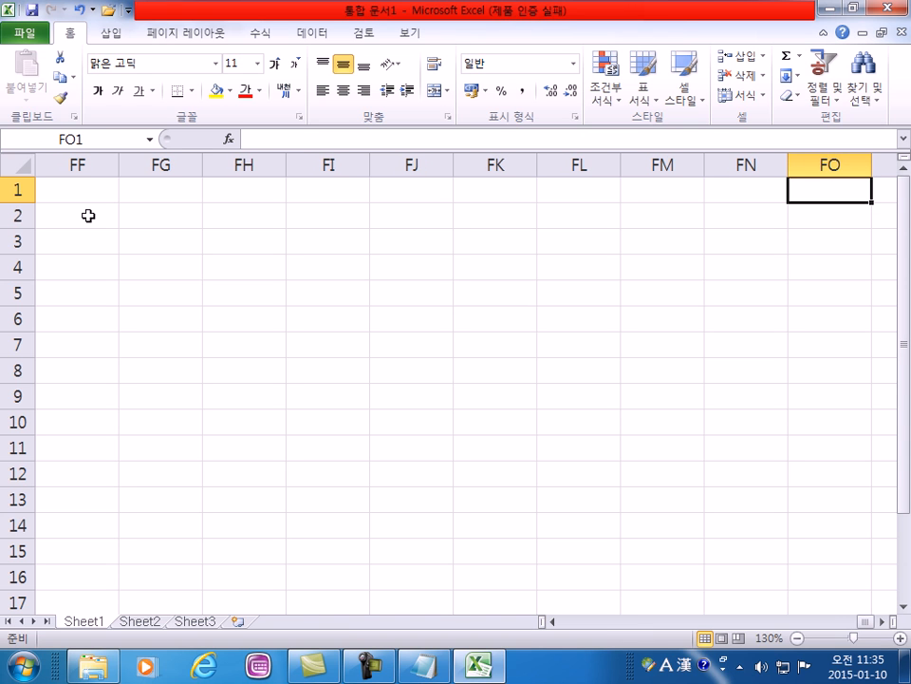
- Move the active cell back leftward along row 1 from FO1 to AZ1
{"action": "key", "text": "Left"}
{"action": "key", "text": "Left"}
{"action": "key", "text": "Left"}
{"action": "key", "text": "Left"}
{"action": "key", "text": "Left"}
{"action": "key", "text": "Left"}
{"action": "key", "text": "Left"}
{"action": "key", "text": "Left"}
{"action": "key", "text": "Left"}
{"action": "key", "text": "Left"}
{"action": "key", "text": "Left"}
{"action": "key", "text": "Left"}
{"action": "key", "text": "Left"}
{"action": "key", "text": "Left"}
{"action": "key", "text": "Left"}
{"action": "key", "text": "Left"}
{"action": "key", "text": "Left"}
{"action": "key", "text": "Left"}
{"action": "key", "text": "Left"}
{"action": "key", "text": "Left"}
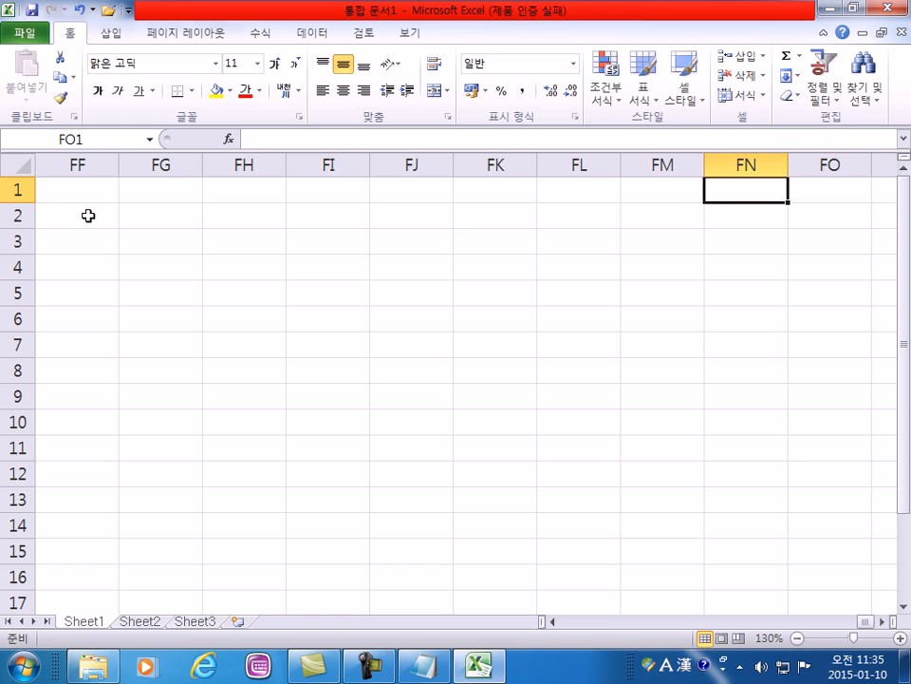
{"action": "key", "text": "Left"}
{"action": "key", "text": "Left"}
{"action": "key", "text": "Left"}
{"action": "key", "text": "Left"}
{"action": "key", "text": "Left"}
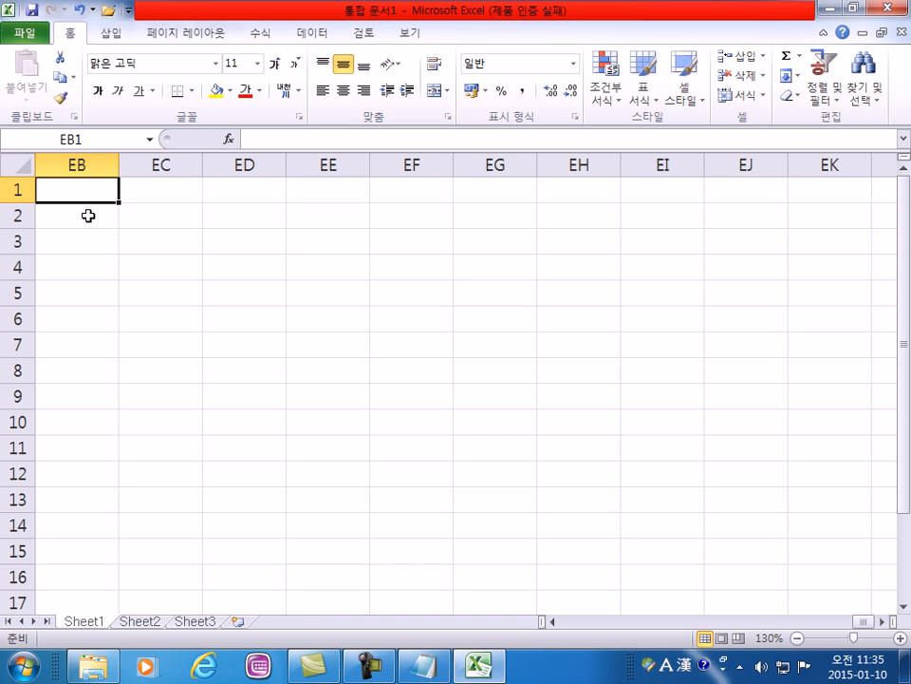
{"action": "key", "text": "Left"}
{"action": "key", "text": "Left"}
{"action": "key", "text": "Left"}
{"action": "key", "text": "Left"}
{"action": "key", "text": "Left"}
{"action": "key", "text": "Left"}
{"action": "key", "text": "Left"}
{"action": "key", "text": "Left"}
{"action": "key", "text": "Left"}
{"action": "key", "text": "Left"}
{"action": "key", "text": "Left"}
{"action": "key", "text": "Left"}
{"action": "key", "text": "Left"}
{"action": "key", "text": "Left"}
{"action": "key", "text": "Left"}
{"action": "key", "text": "Left"}
{"action": "key", "text": "Left"}
{"action": "key", "text": "Left"}
{"action": "key", "text": "Left"}
{"action": "key", "text": "Left"}
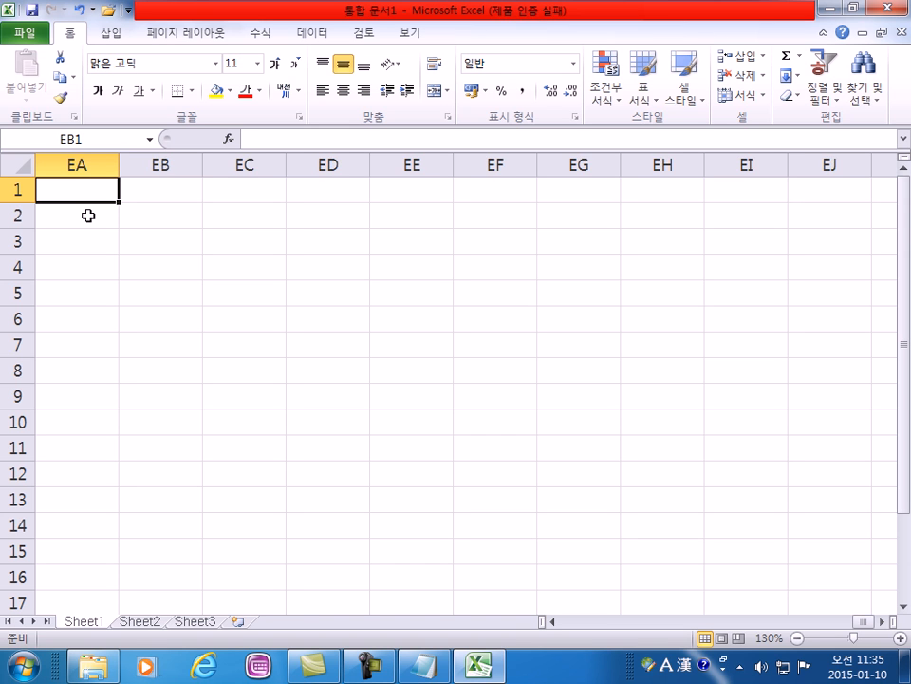
{"action": "key", "text": "Left"}
{"action": "key", "text": "Left"}
{"action": "key", "text": "Left"}
{"action": "key", "text": "Left"}
{"action": "key", "text": "Left"}
{"action": "key", "text": "Left"}
{"action": "key", "text": "Left"}
{"action": "key", "text": "Left"}
{"action": "key", "text": "Left"}
{"action": "key", "text": "Left"}
{"action": "key", "text": "Left"}
{"action": "key", "text": "Left"}
{"action": "key", "text": "Left"}
{"action": "key", "text": "Left"}
{"action": "key", "text": "Left"}
{"action": "key", "text": "Left"}
{"action": "key", "text": "Left"}
{"action": "key", "text": "Left"}
{"action": "key", "text": "Left"}
{"action": "key", "text": "Left"}
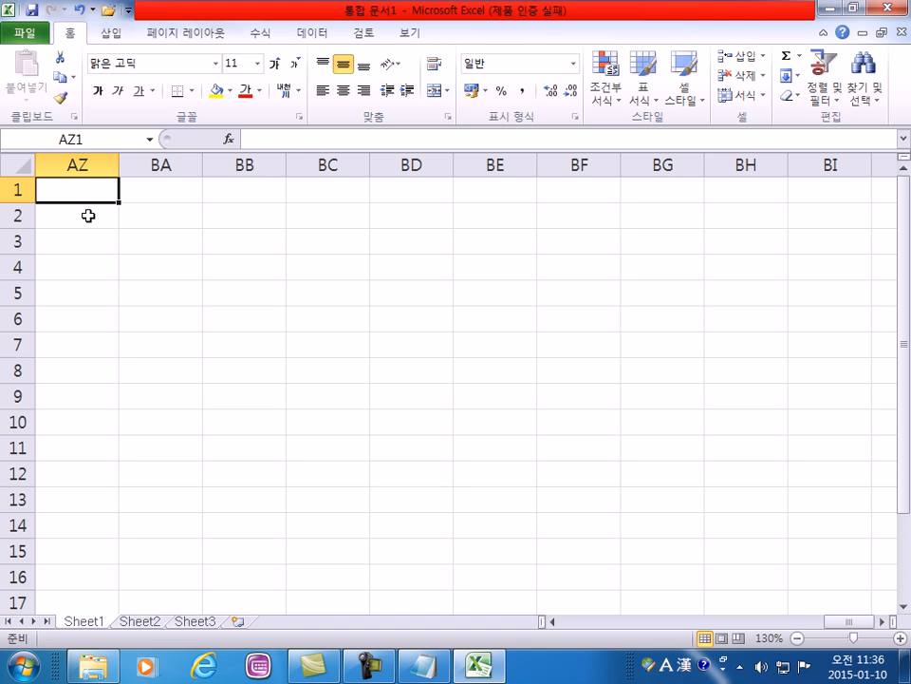
- Jump from AZ1 to the worksheet's last row, 1048576, and return to column A within that row
{"action": "key", "text": "ctrl+Down"}
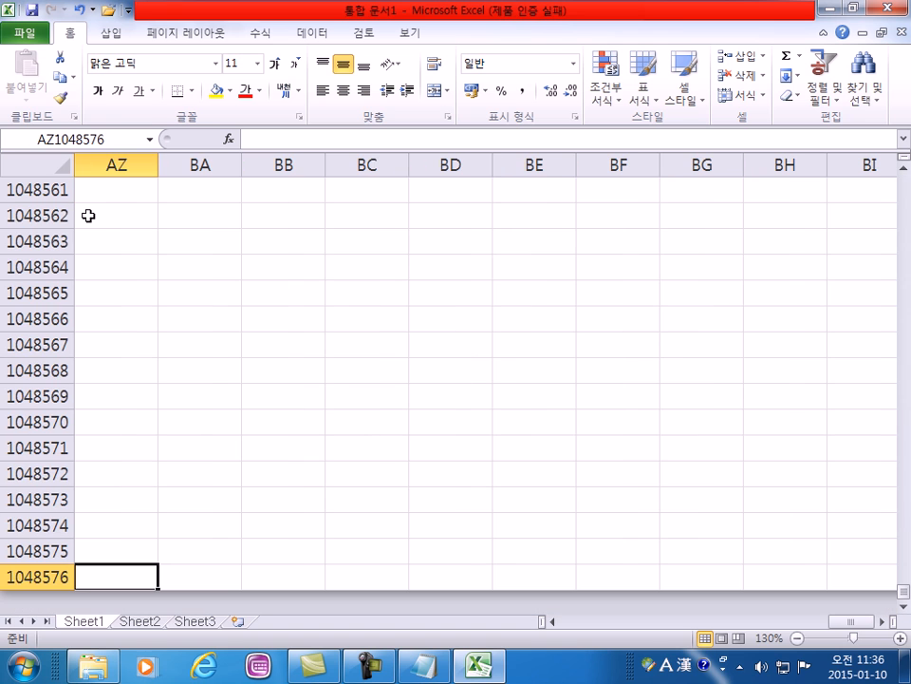
{"action": "scroll", "coordinate": [114, 211], "scroll_direction": "down", "scroll_amount": 3}
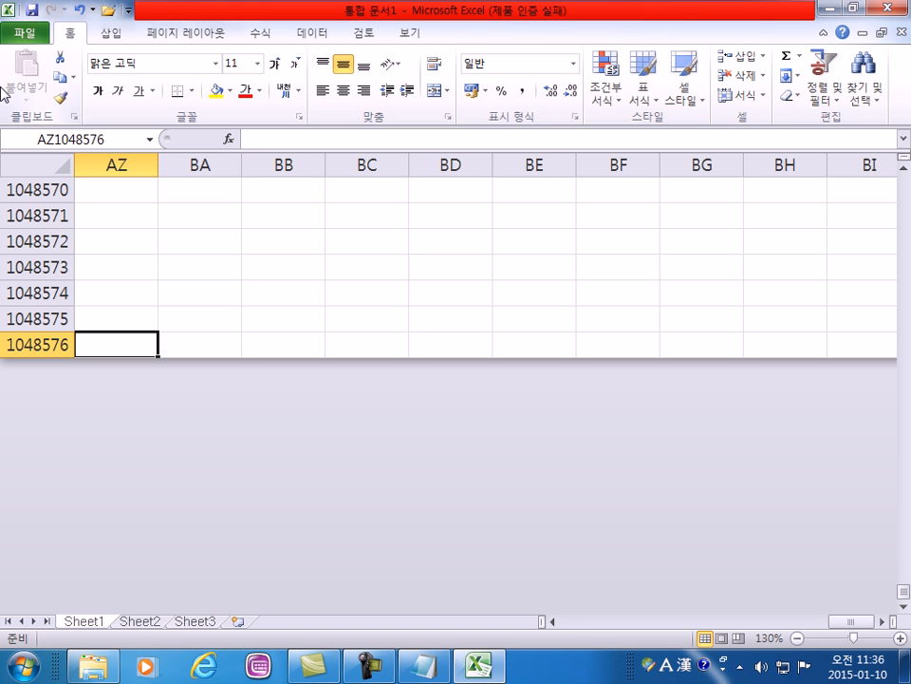
{"action": "key", "text": "Home"}
- Move the active cell rightward along row 1048576 from column A to column AB
{"action": "key", "text": "Right"}
{"action": "key", "text": "Right"}
{"action": "key", "text": "Right"}
{"action": "key", "text": "Right"}
{"action": "key", "text": "Right"}
{"action": "key", "text": "Right"}
{"action": "key", "text": "Right"}
{"action": "key", "text": "Right"}
{"action": "key", "text": "Right"}
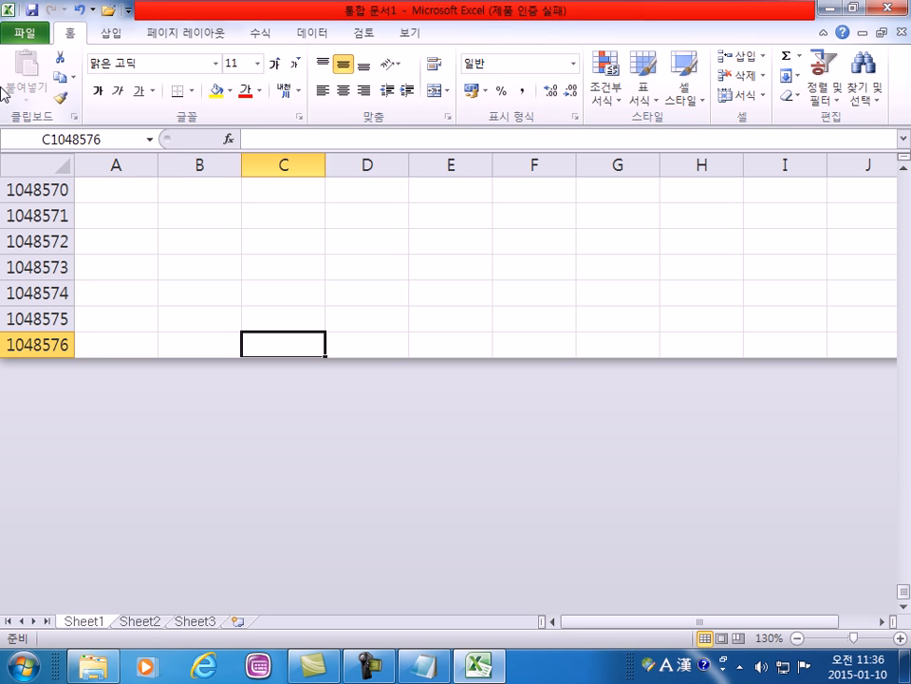
{"action": "key", "text": "Right"}
{"action": "key", "text": "Right"}
{"action": "key", "text": "Right"}
{"action": "key", "text": "Right"}
{"action": "key", "text": "Right"}
{"action": "key", "text": "Right"}
{"action": "key", "text": "Right"}
{"action": "key", "text": "Right"}
{"action": "key", "text": "Right"}
{"action": "key", "text": "Right"}
{"action": "key", "text": "Right"}
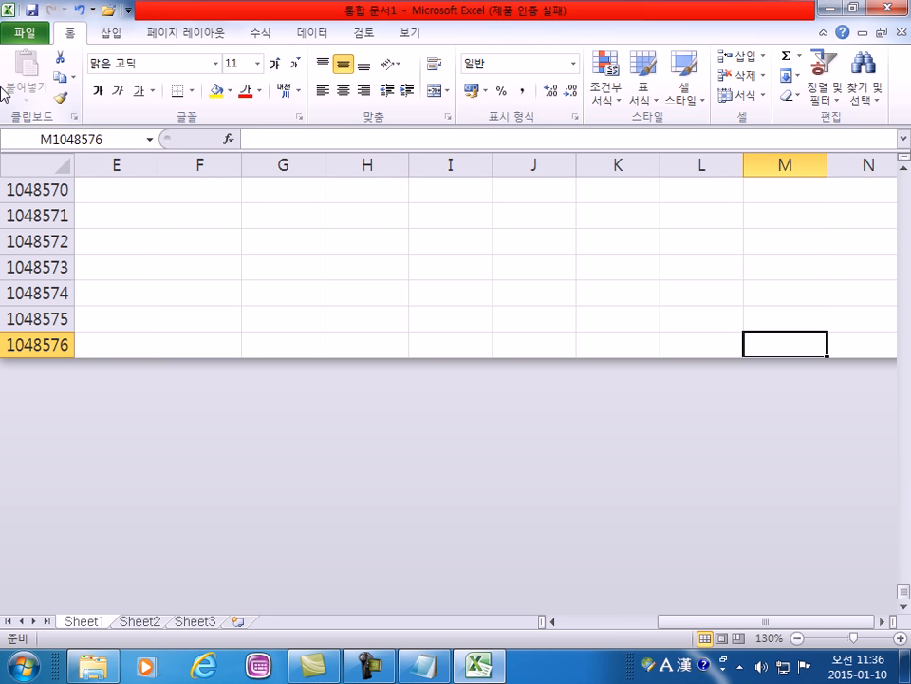
{"action": "key", "text": "Right"}
{"action": "key", "text": "Right"}
{"action": "key", "text": "Right"}
{"action": "key", "text": "Right"}
{"action": "key", "text": "Right"}
{"action": "key", "text": "Right"}
{"action": "key", "text": "Right"}
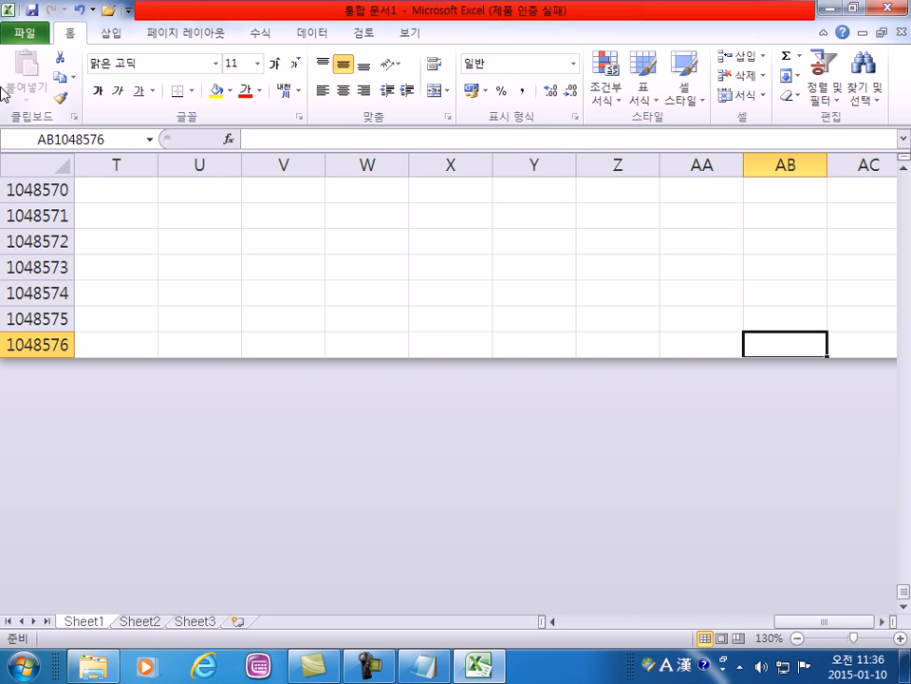
- Step the active cell back to column Z in the last row and forward again to column AA
{"action": "key", "text": "Left"}
{"action": "key", "text": "Left"}
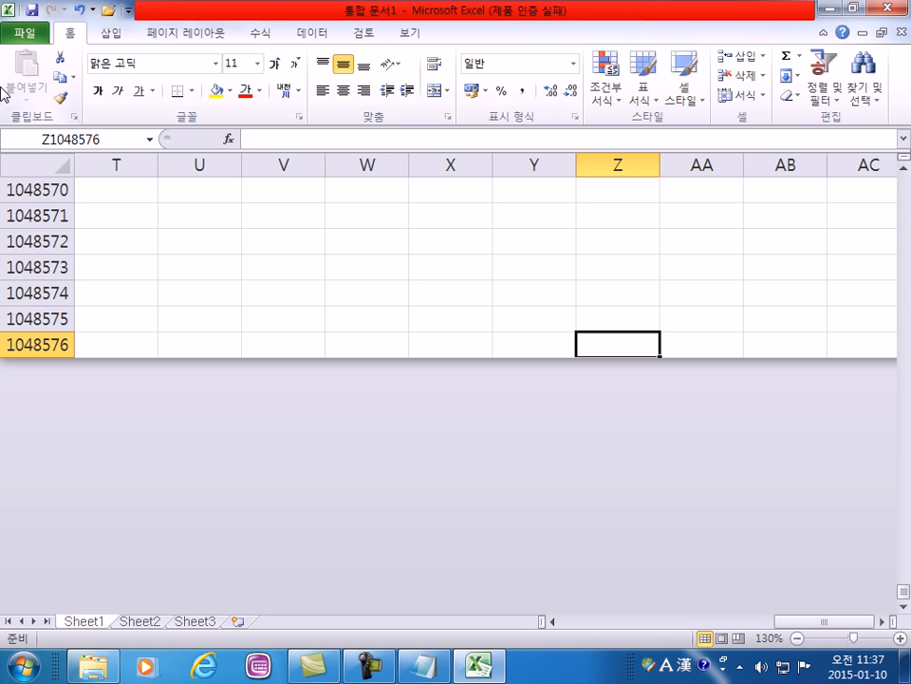
{"action": "key", "text": "Right"}
{"action": "key", "text": "Right"}
{"action": "key", "text": "Left"}
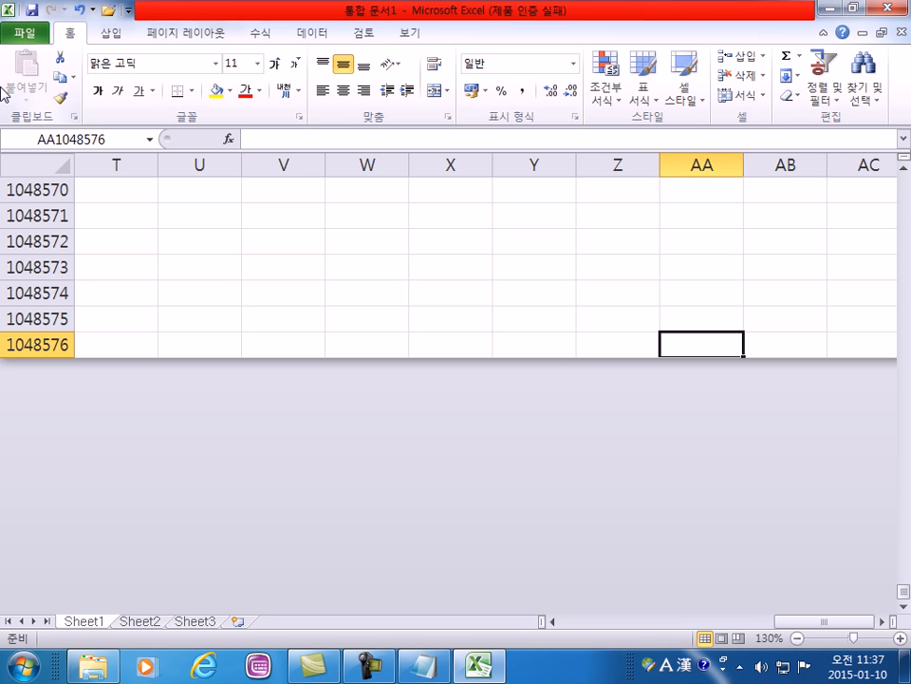
- Continue along the last row to column AF and jump to the worksheet's last column, XFD
{"action": "key", "text": "Right"}
{"action": "key", "text": "Right"}
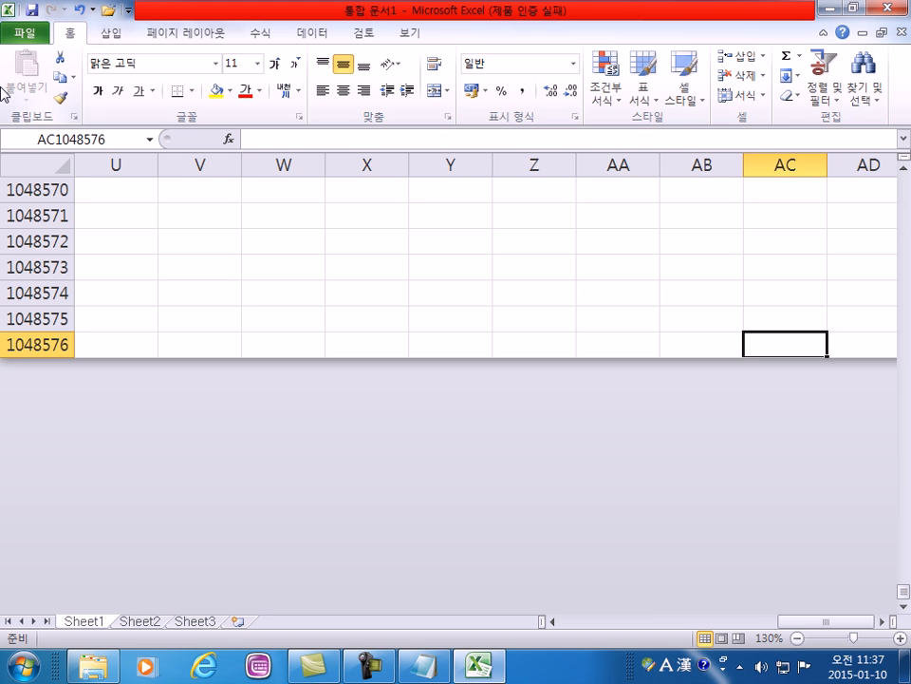
{"action": "key", "text": "Right"}
{"action": "key", "text": "Right"}
{"action": "key", "text": "Right"}
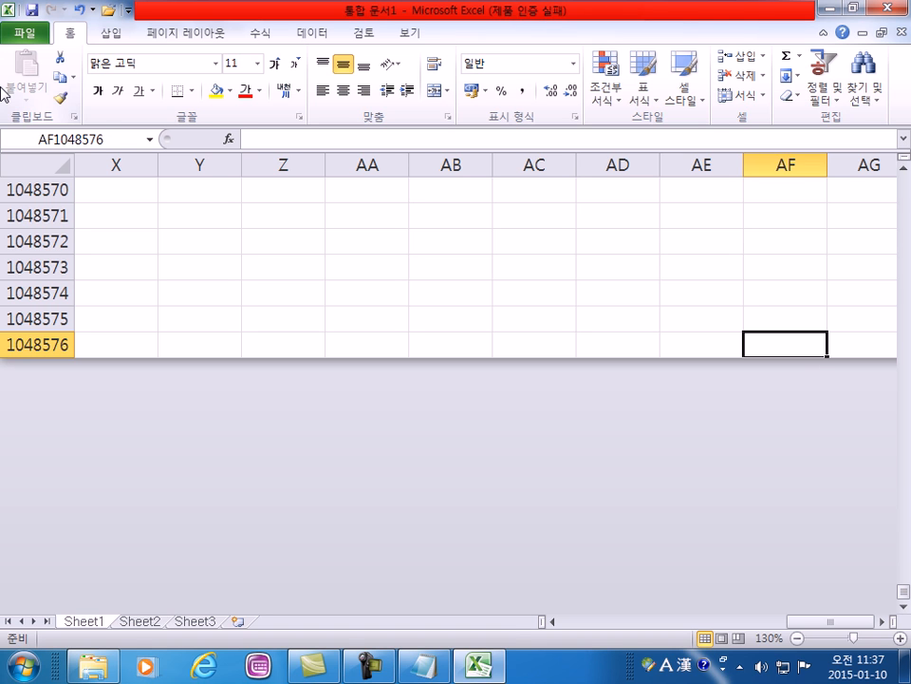
{"action": "key", "text": "ctrl+Right"}
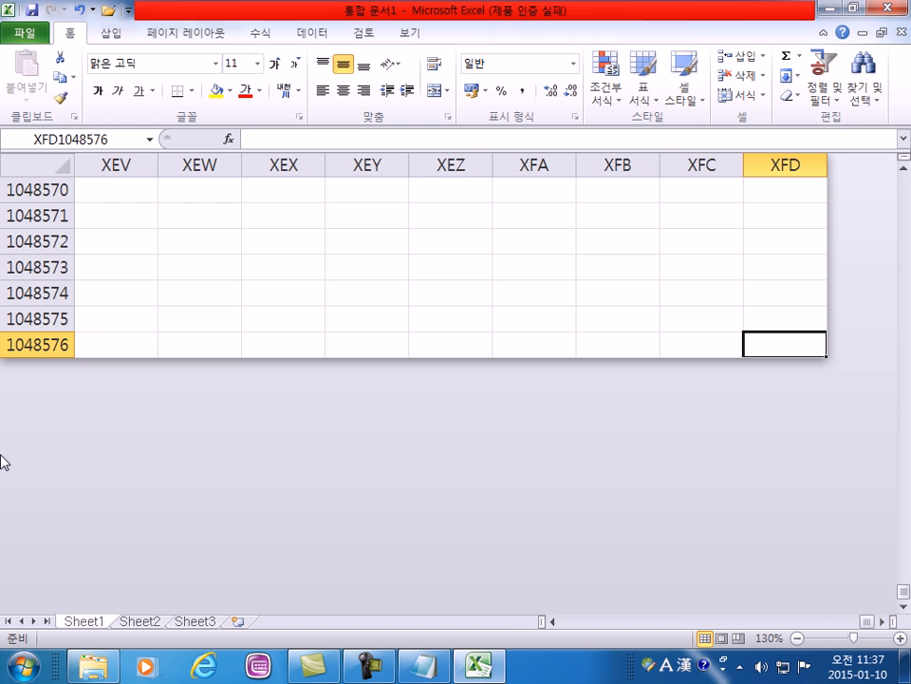
- Switch to Notepad and add the line "1048576 * XFD(16384)" below the CELL(셀) note, checking the last cell's address in Excel
{"action": "left_click", "coordinate": [424, 664]}
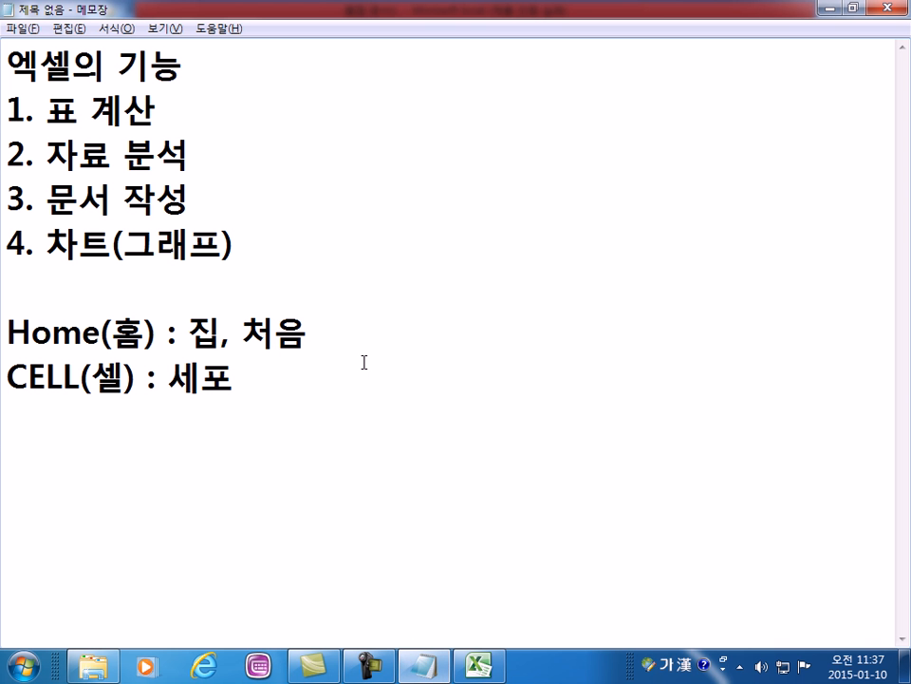
{"action": "type", "text": "0"}
{"action": "key", "text": "BackSpace"}
{"action": "key", "text": "alt+Tab"}
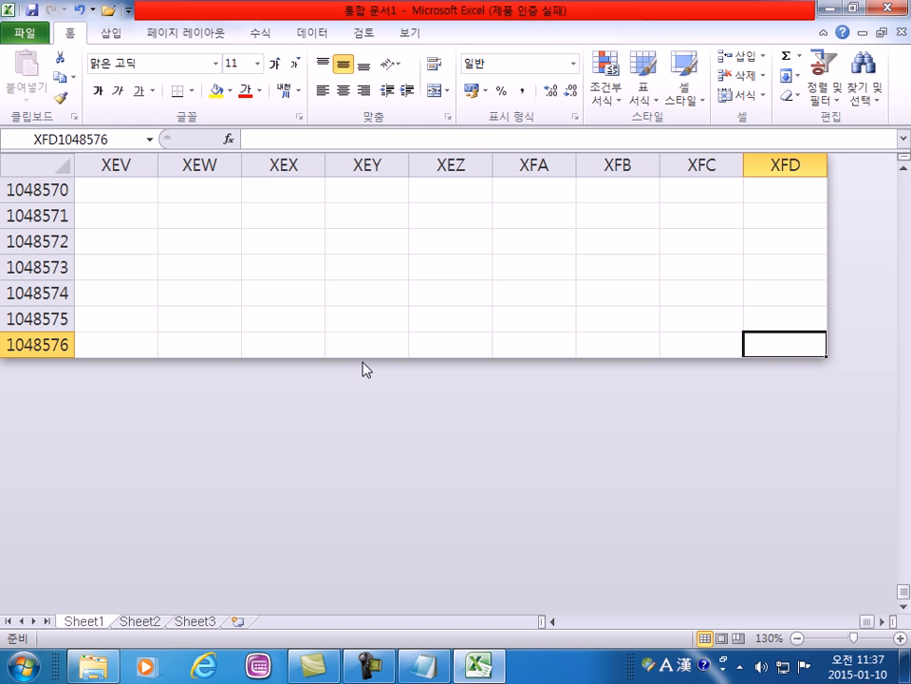
{"action": "key", "text": "alt+Tab"}
{"action": "type", "text": "1048576 *"}
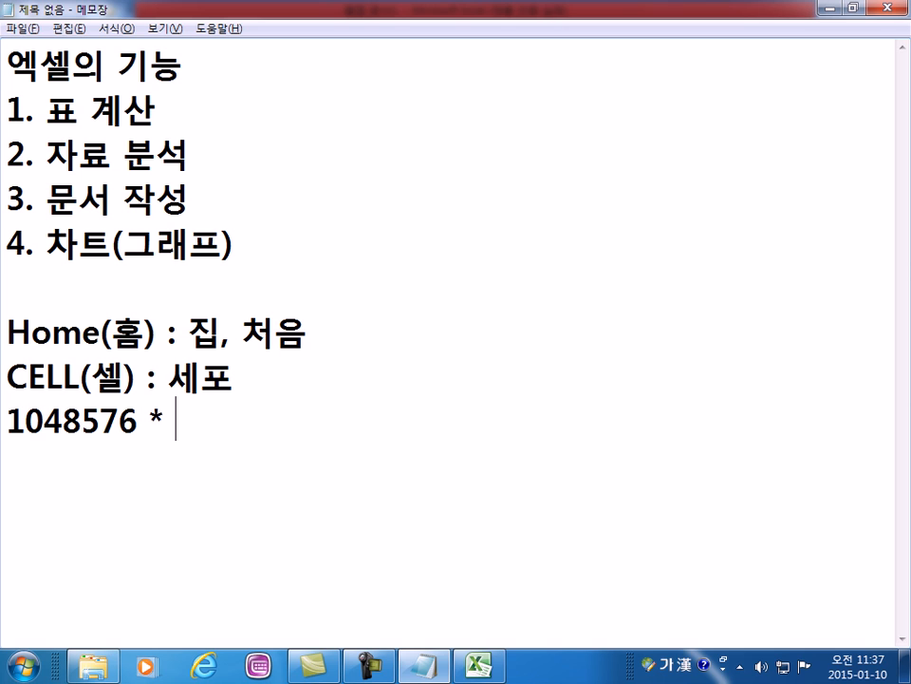
{"action": "key", "text": "Hangul"}
{"action": "type", "text": "XFD(163."}
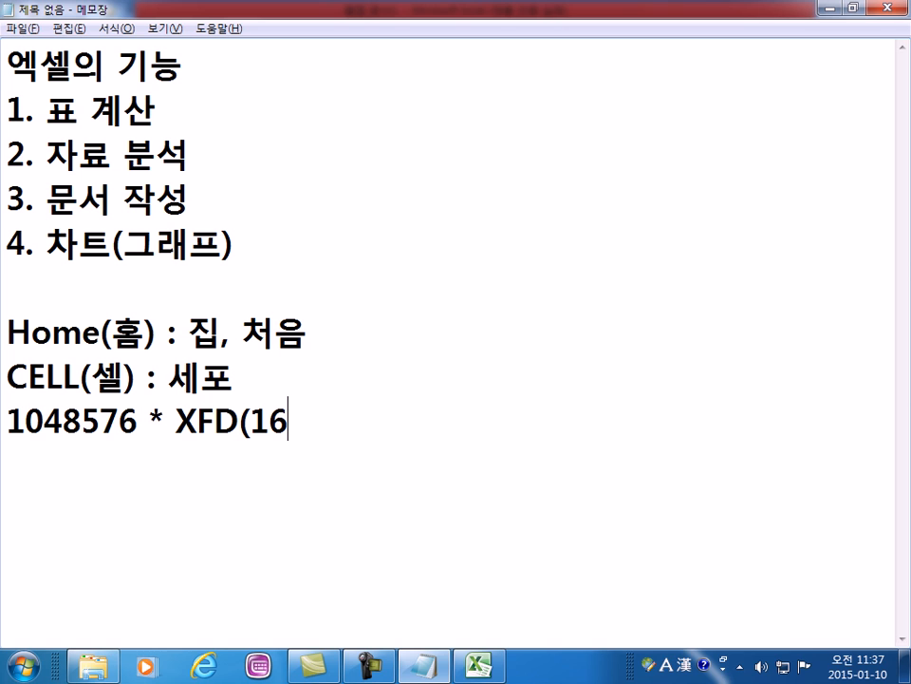
{"action": "key", "text": "BackSpace"}
{"action": "type", "text": "84)"}
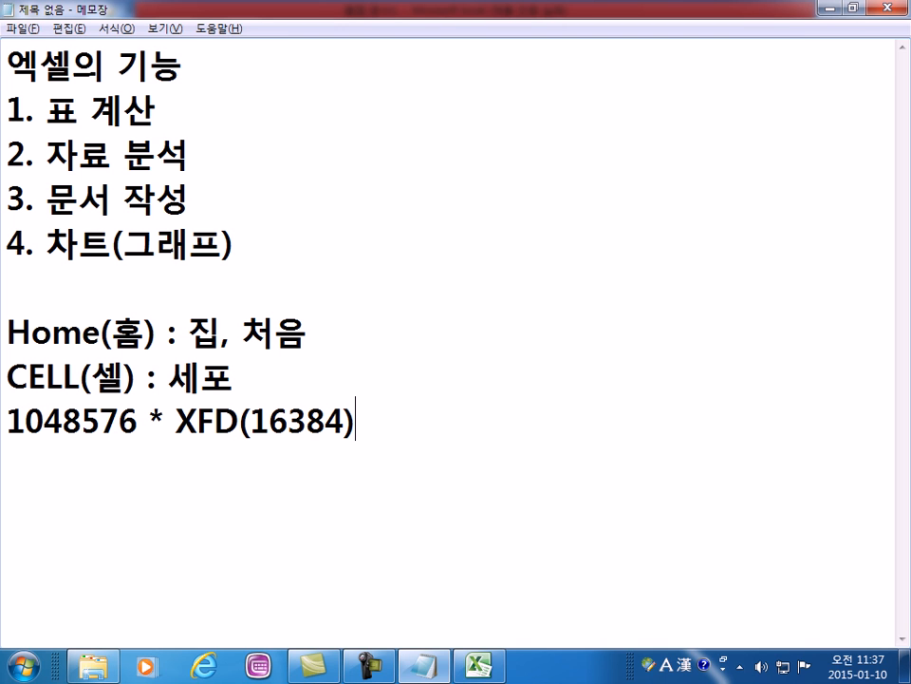
- Switch back to Excel and jump from the last cell to A1
{"action": "key", "text": "alt+Tab"}
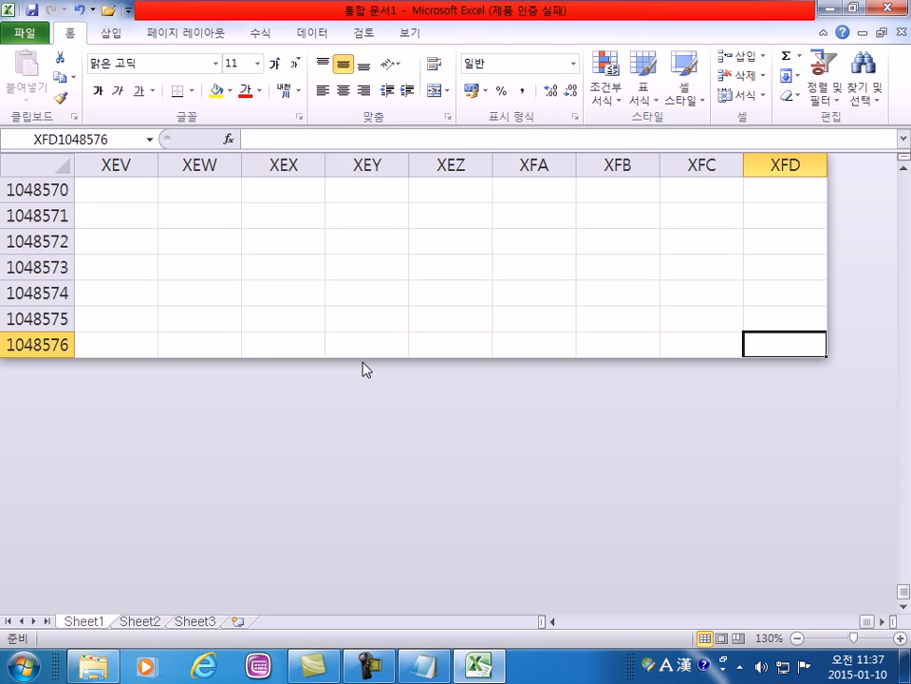
{"action": "key", "text": "ctrl"}
{"action": "key", "text": "ctrl+Home"}
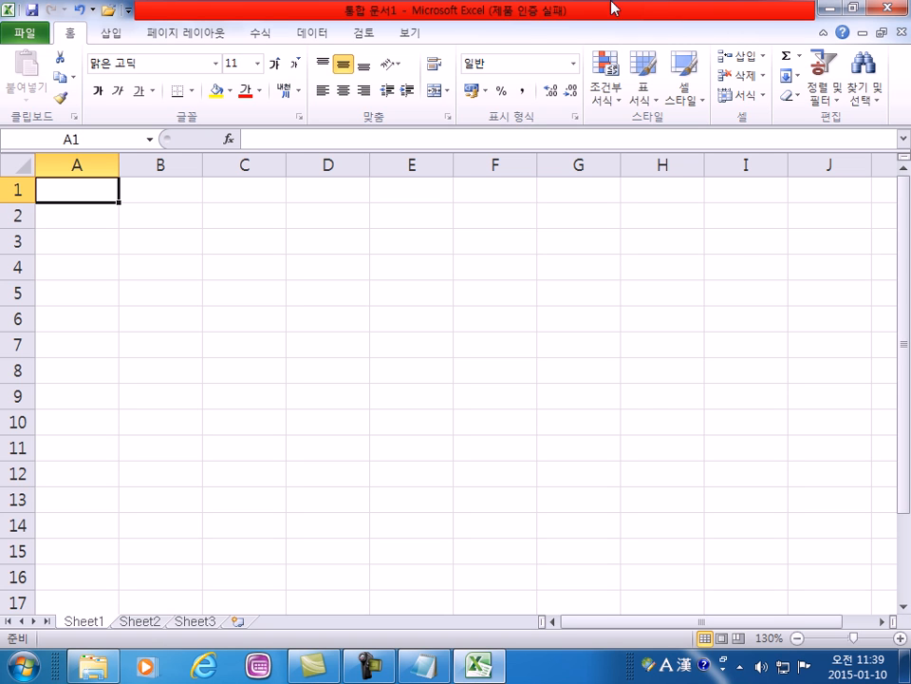
- From H10, jump to the first cell of row 10, and from H10 again jump directly to A1
{"action": "left_click", "coordinate": [651, 422]}
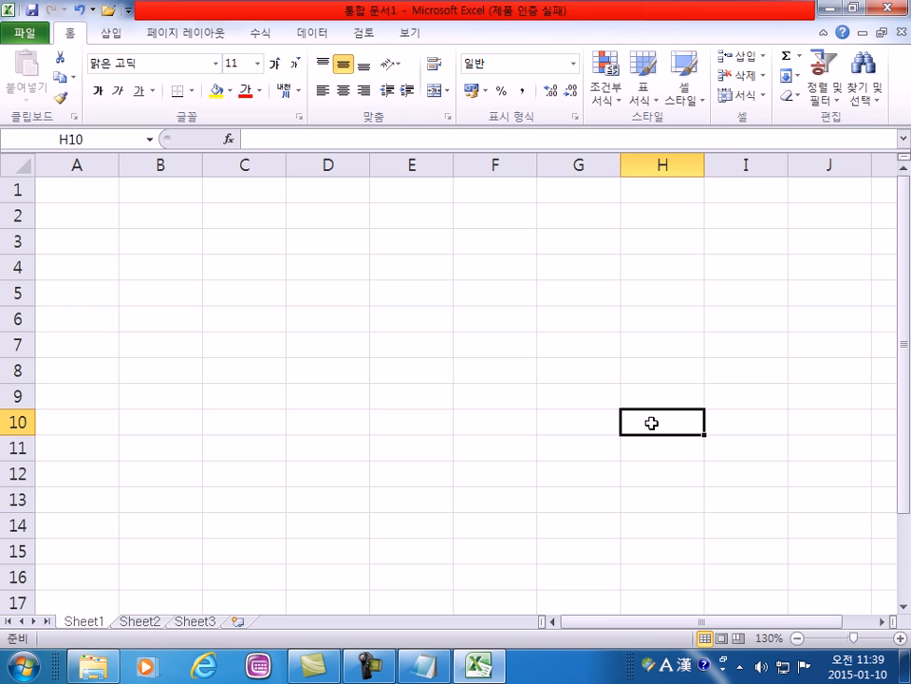
{"action": "key", "text": "Home"}
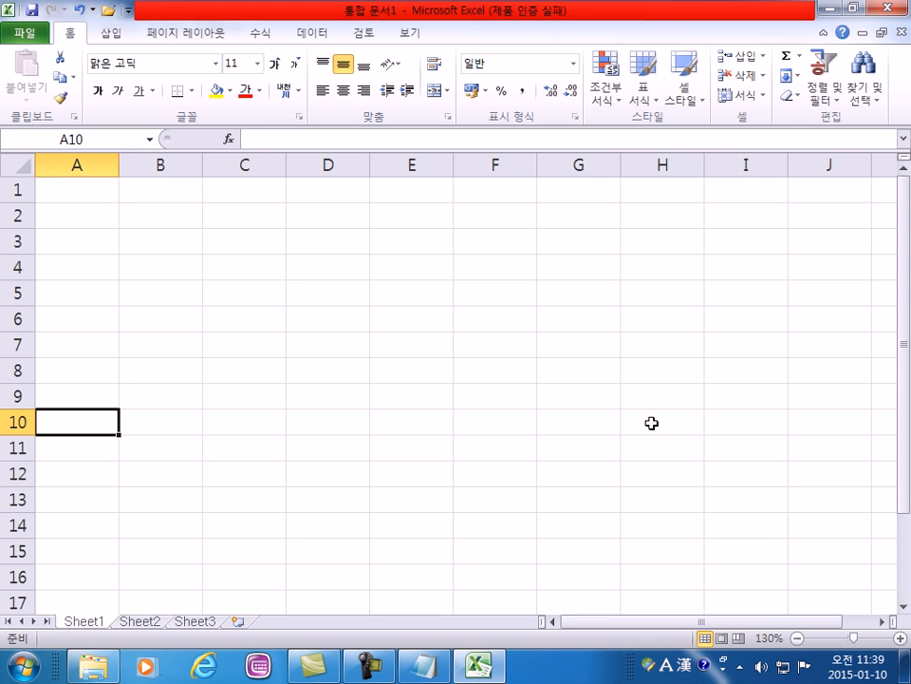
{"action": "left_click", "coordinate": [652, 422]}
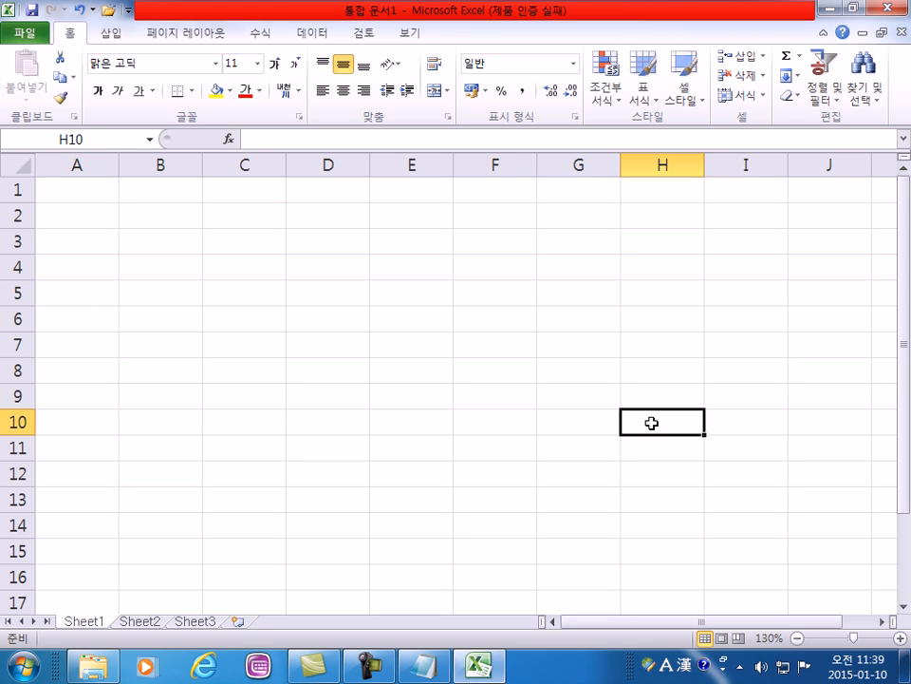
{"action": "key", "text": "ctrl+Home"}
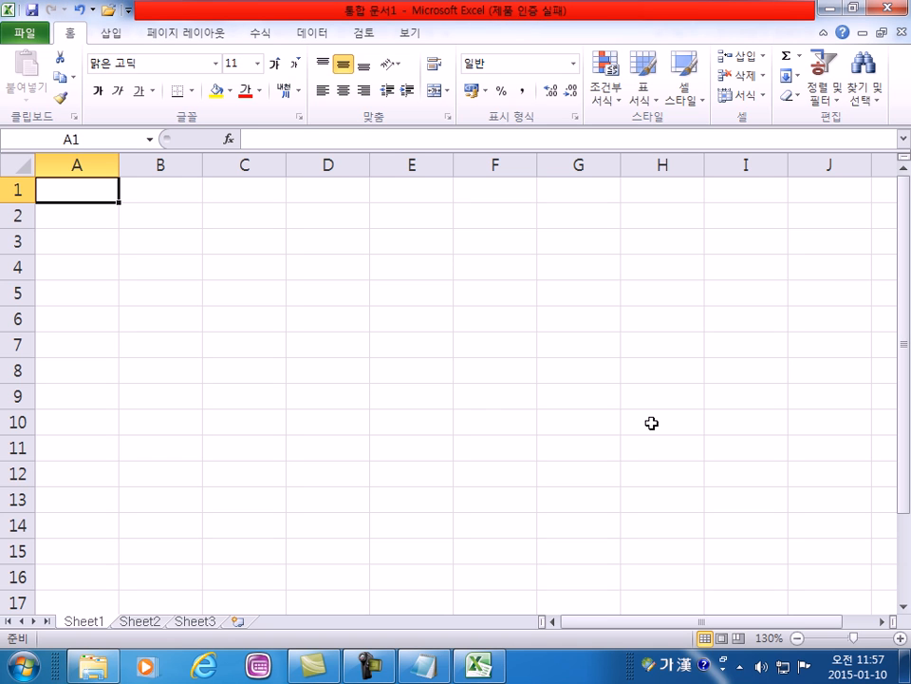
- Make cells B2, F6, D9 and F10 active one after another
{"action": "left_click", "coordinate": [159, 219]}
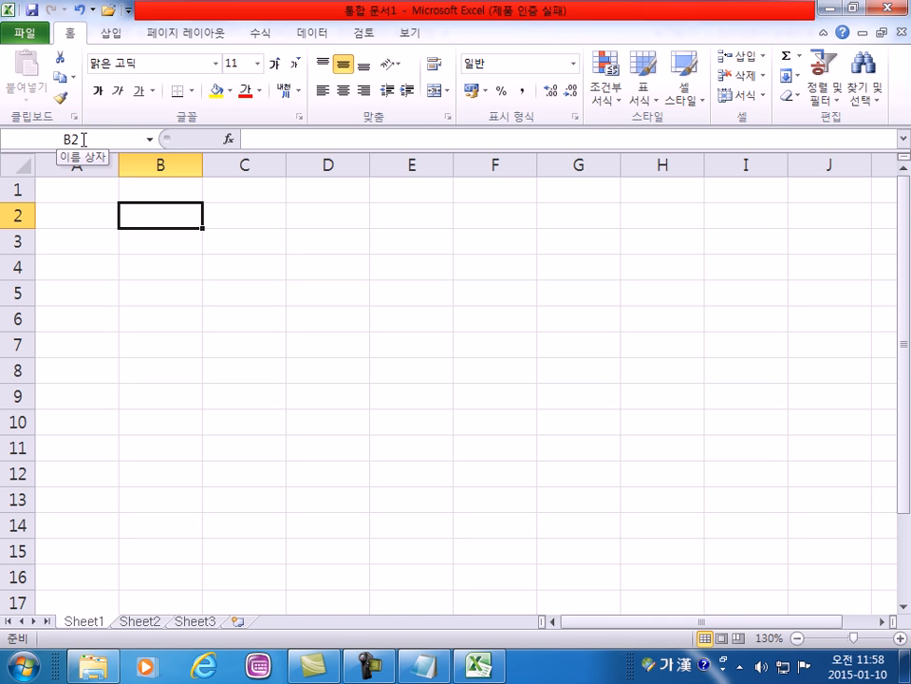
{"action": "left_click", "coordinate": [521, 322]}
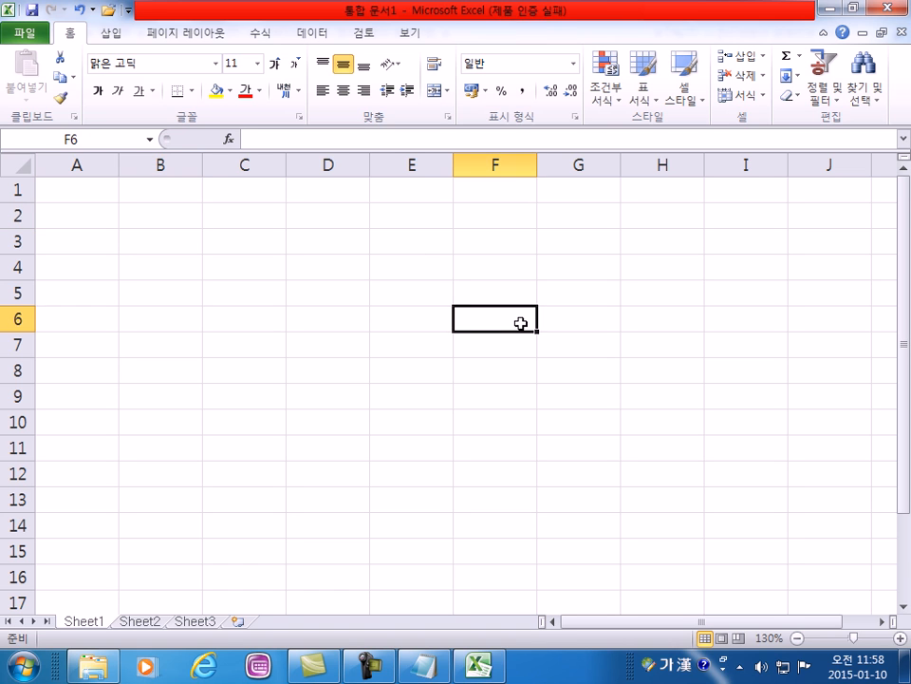
{"action": "left_click", "coordinate": [311, 393]}
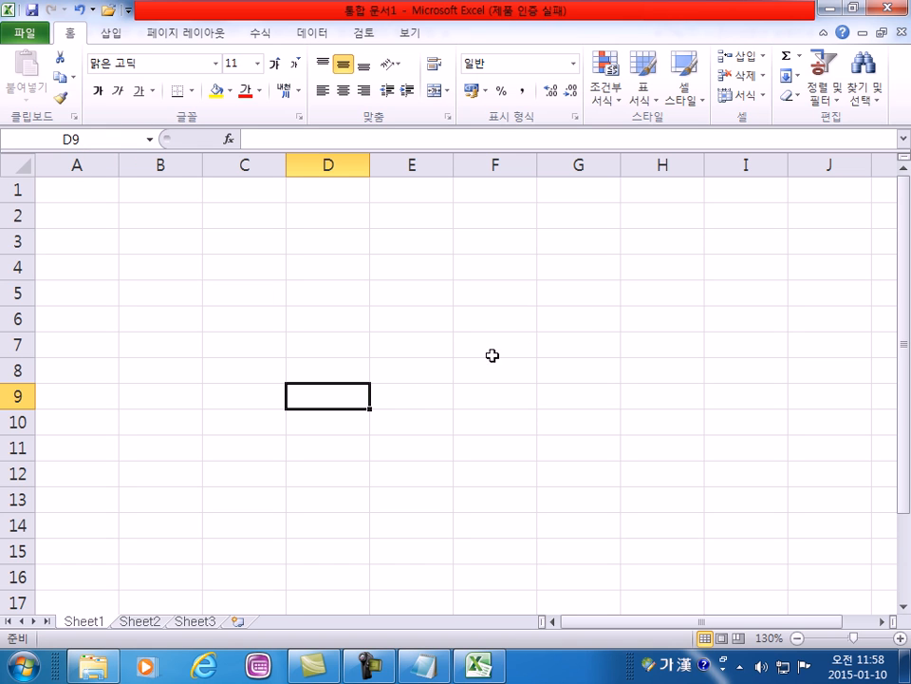
{"action": "left_click", "coordinate": [482, 423]}
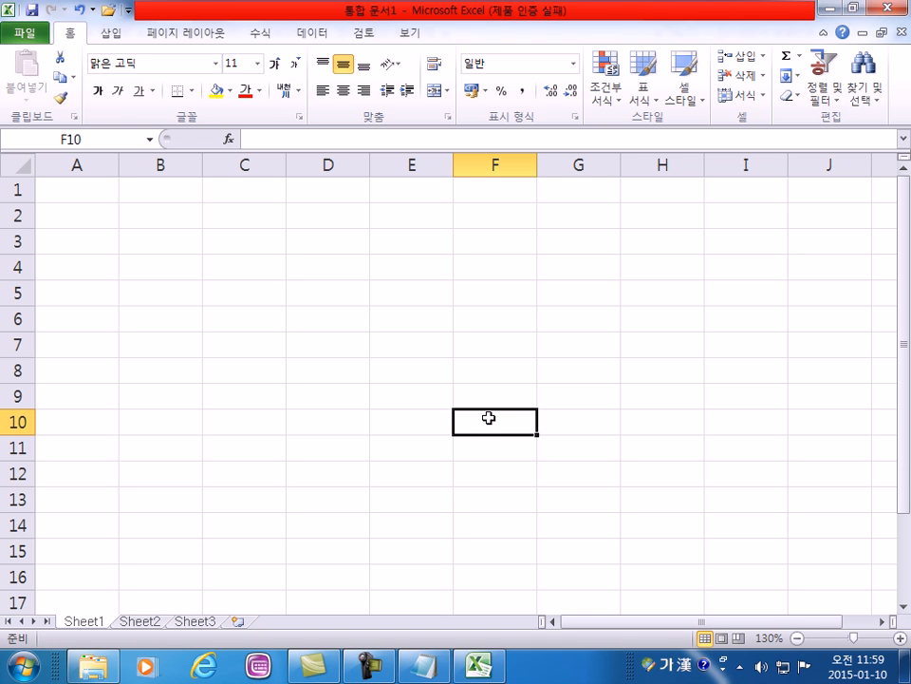
- Go directly to cell F1000000 by entering its address
{"action": "scroll", "coordinate": [484, 421], "scroll_direction": "down", "scroll_amount": 3}
{"action": "scroll", "coordinate": [480, 419], "scroll_direction": "up", "scroll_amount": 3}
{"action": "left_click", "coordinate": [107, 139]}
{"action": "type", "text": "ㄹ"}
{"action": "key", "text": "BackSpace"}
{"action": "key", "text": "Hangul"}
{"action": "type", "text": "f"}
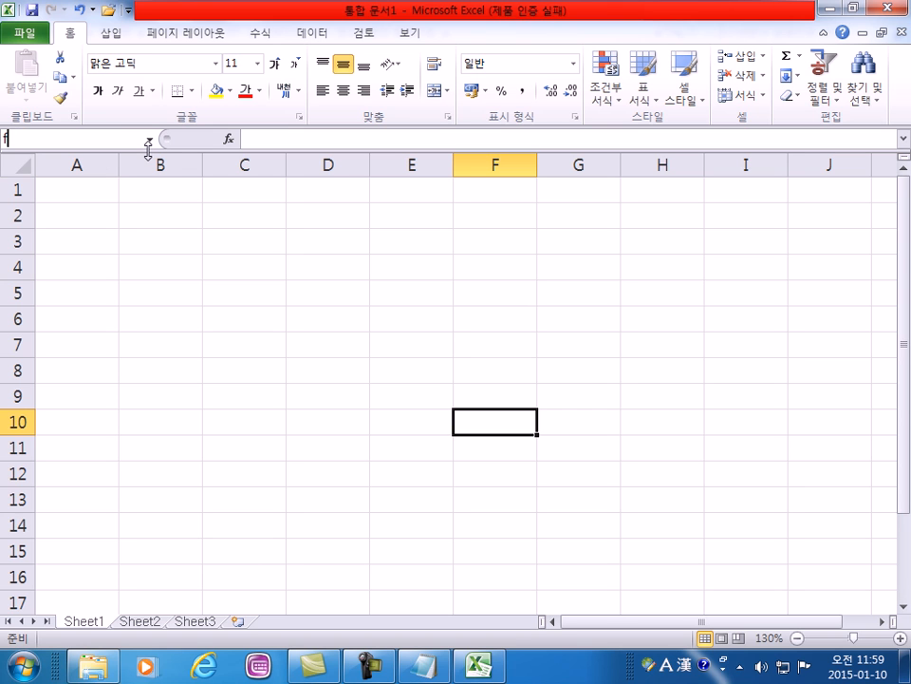
{"action": "type", "text": "1000000"}
{"action": "key", "text": "Return"}
{"action": "scroll", "coordinate": [541, 76], "scroll_direction": "down", "scroll_amount": 1}
{"action": "scroll", "coordinate": [516, 380], "scroll_direction": "down", "scroll_amount": 2}
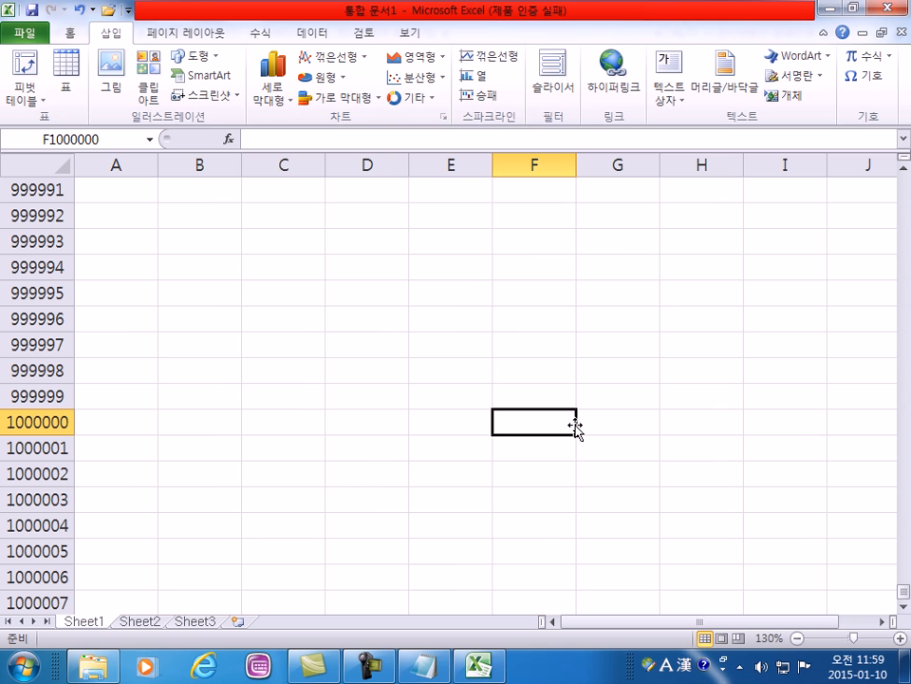
- Go directly to cell Z5000 by its address and show the rows above it
{"action": "left_click", "coordinate": [109, 140]}
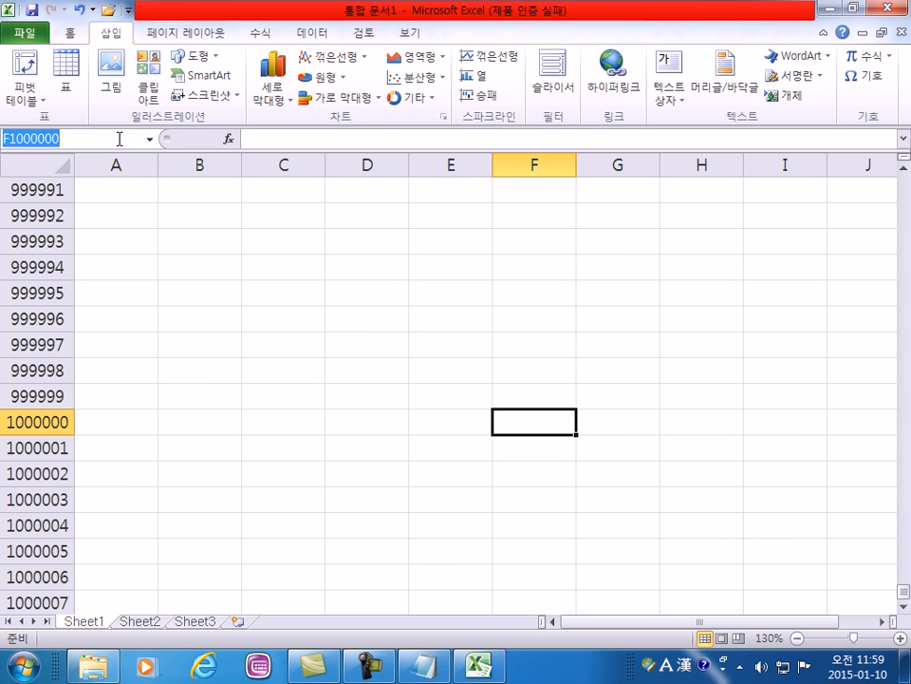
{"action": "type", "text": "z5000"}
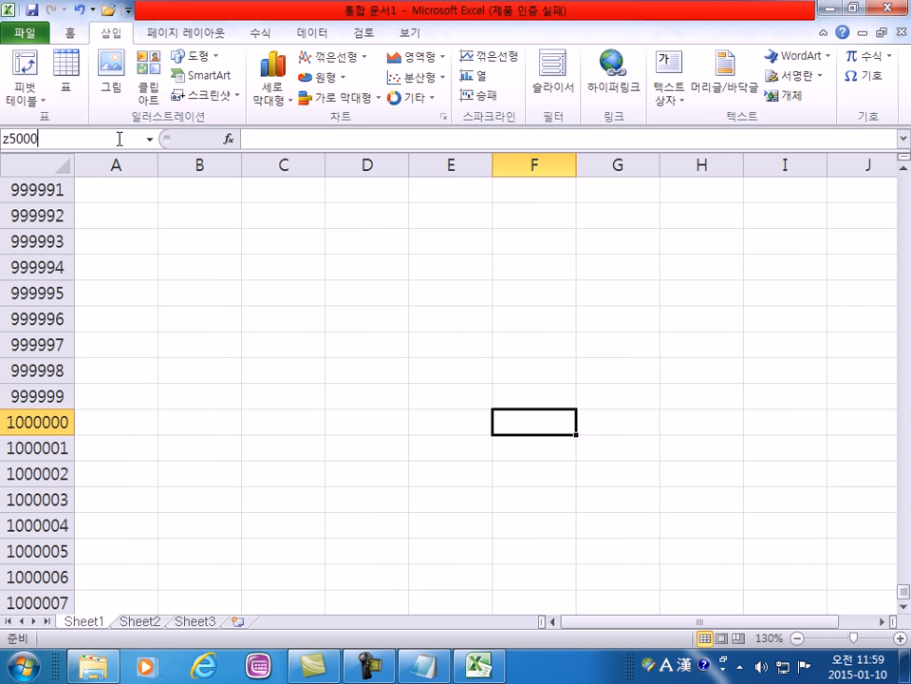
{"action": "key", "text": "Return"}
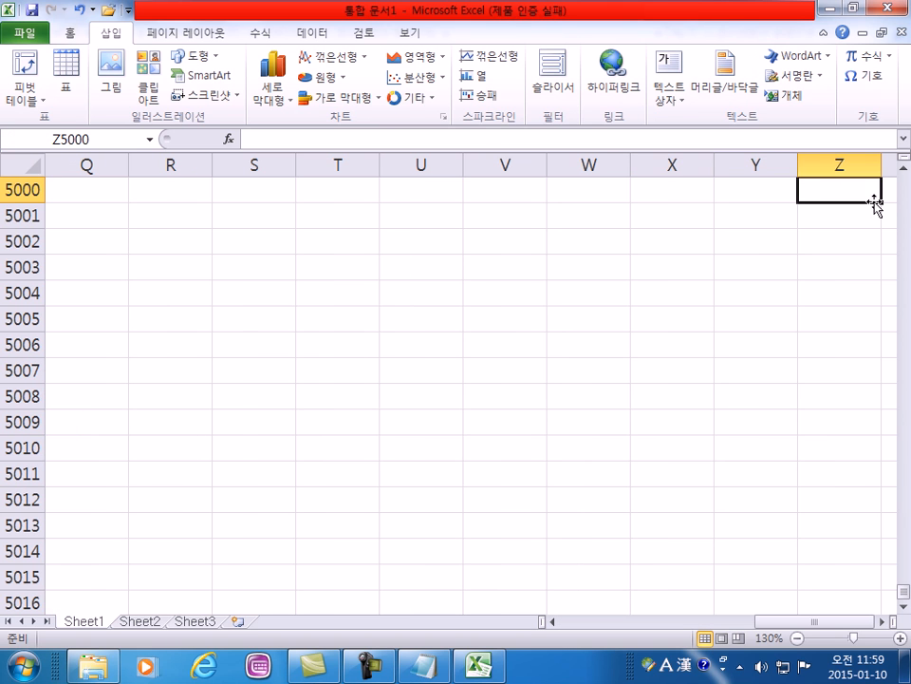
{"action": "scroll", "coordinate": [199, 275], "scroll_direction": "up", "scroll_amount": 1}
{"action": "scroll", "coordinate": [200, 274], "scroll_direction": "up", "scroll_amount": 1}
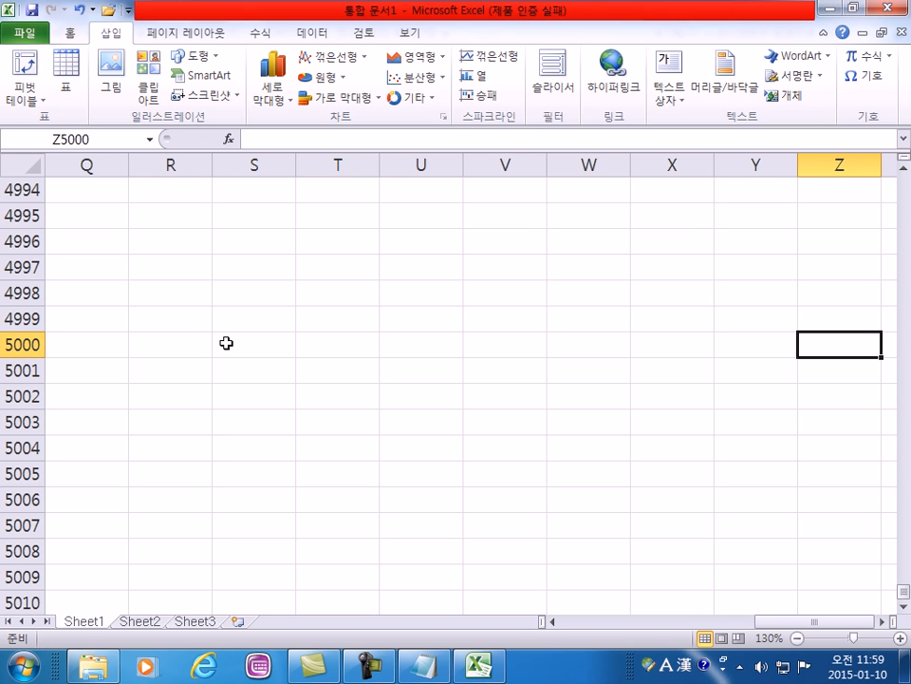
- Go directly to cell A5000 by entering its address
{"action": "left_click", "coordinate": [111, 140]}
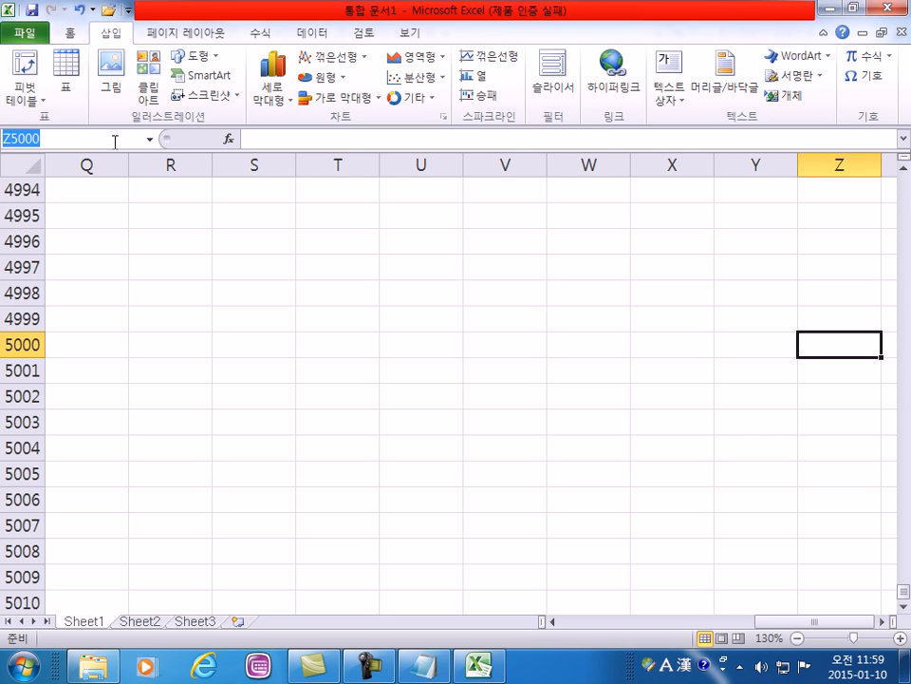
{"action": "type", "text": "a1"}
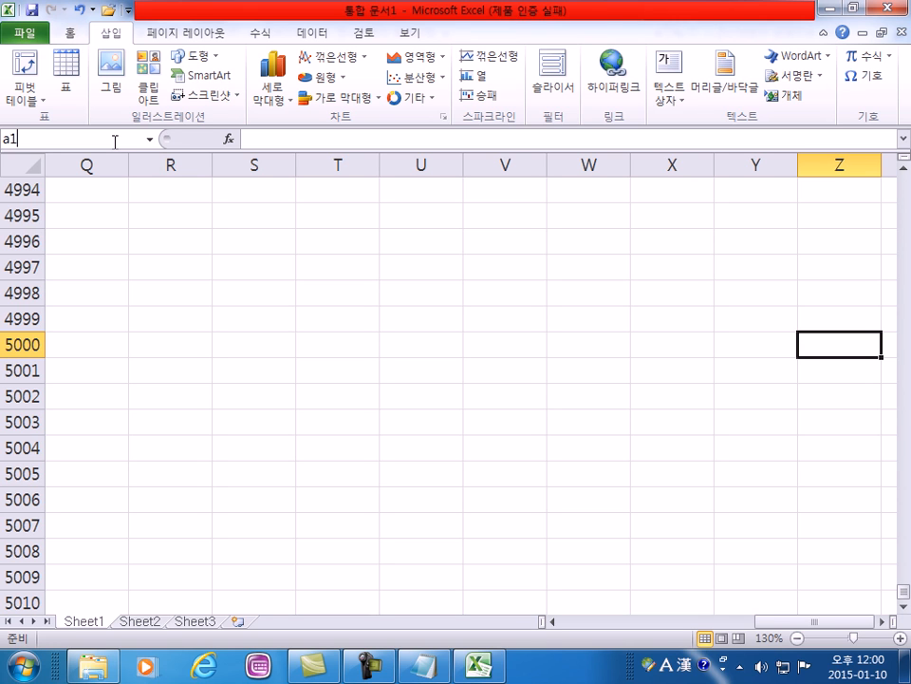
{"action": "key", "text": "BackSpace"}
{"action": "type", "text": "5000"}
{"action": "key", "text": "Return"}
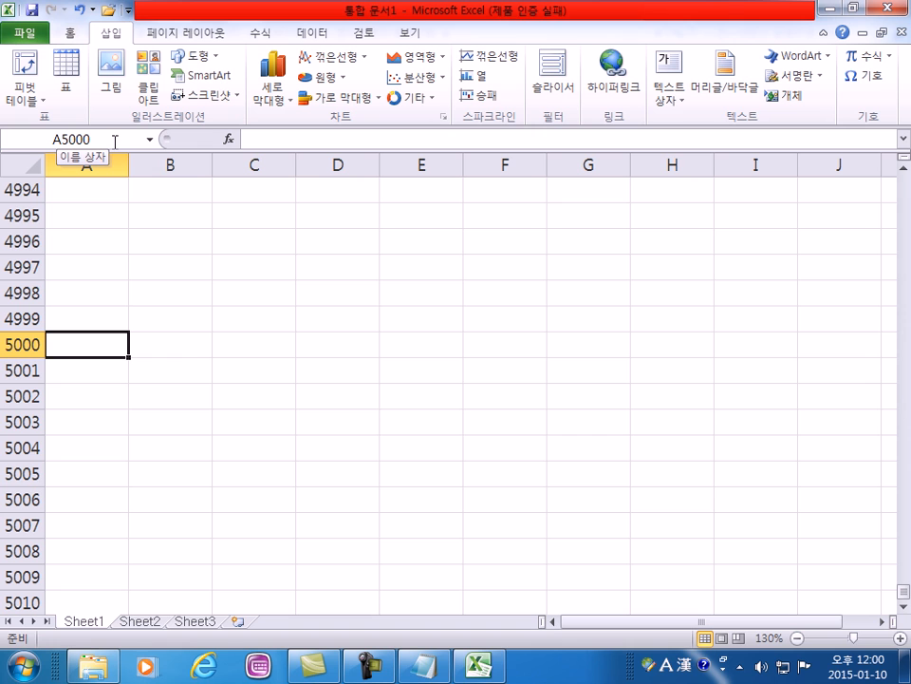
- Select cell C4998 and highlight its address for editing, leave it unchanged, and return the active cell to A1
{"action": "left_click", "coordinate": [230, 296]}
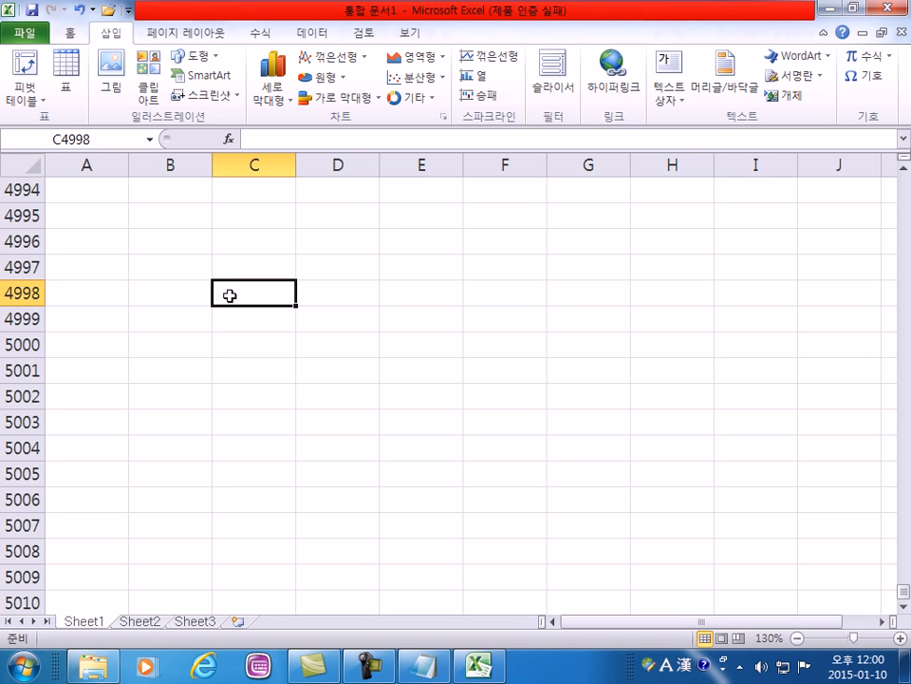
{"action": "left_click", "coordinate": [100, 140]}
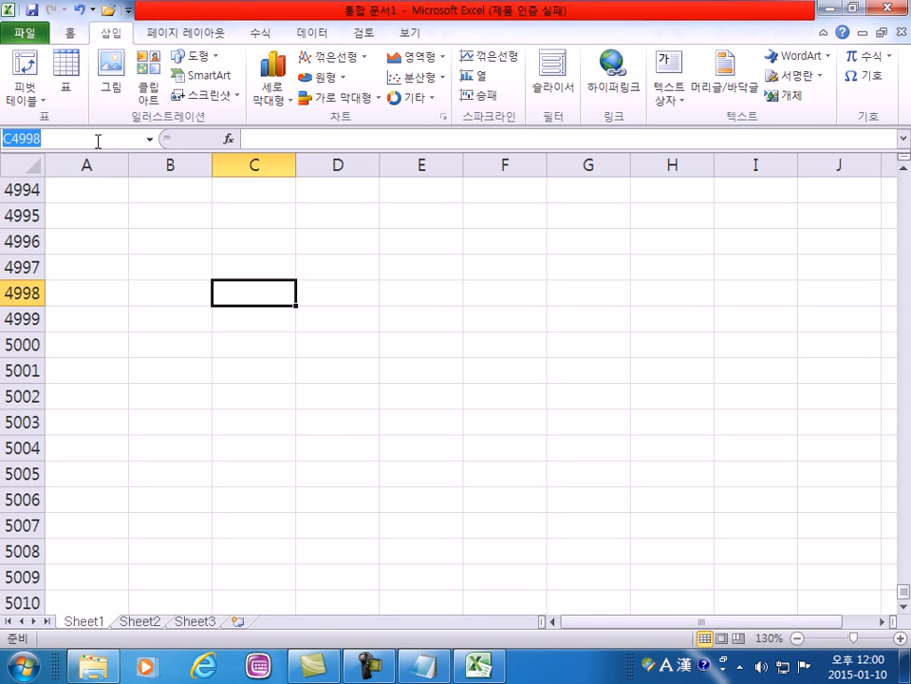
{"action": "left_click", "coordinate": [185, 310]}
{"action": "key", "text": "ctrl+Home"}
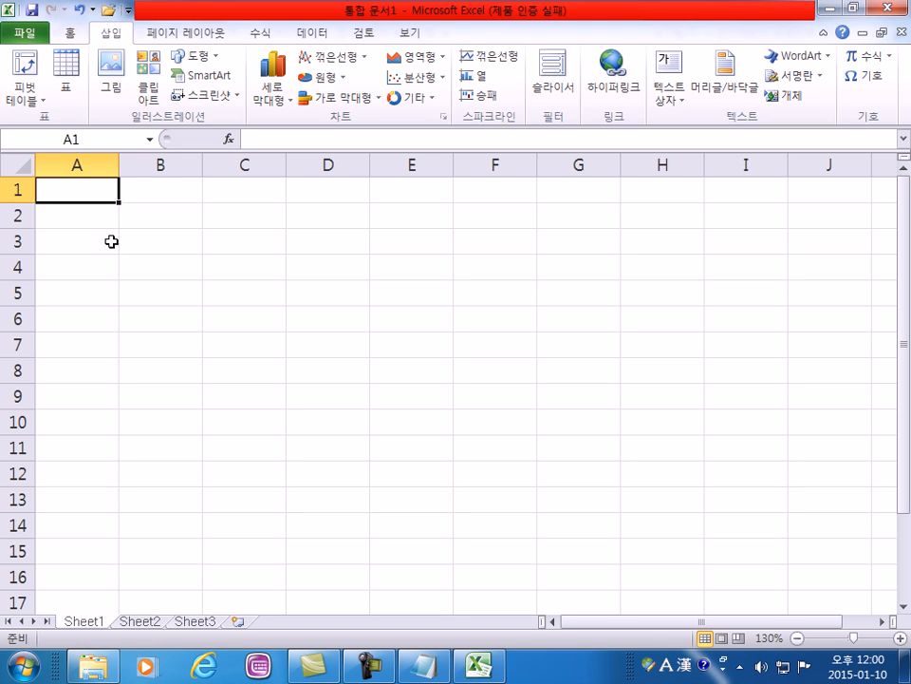
- Enter the text 북촌8경 in cell B2
{"action": "left_click", "coordinate": [159, 224]}
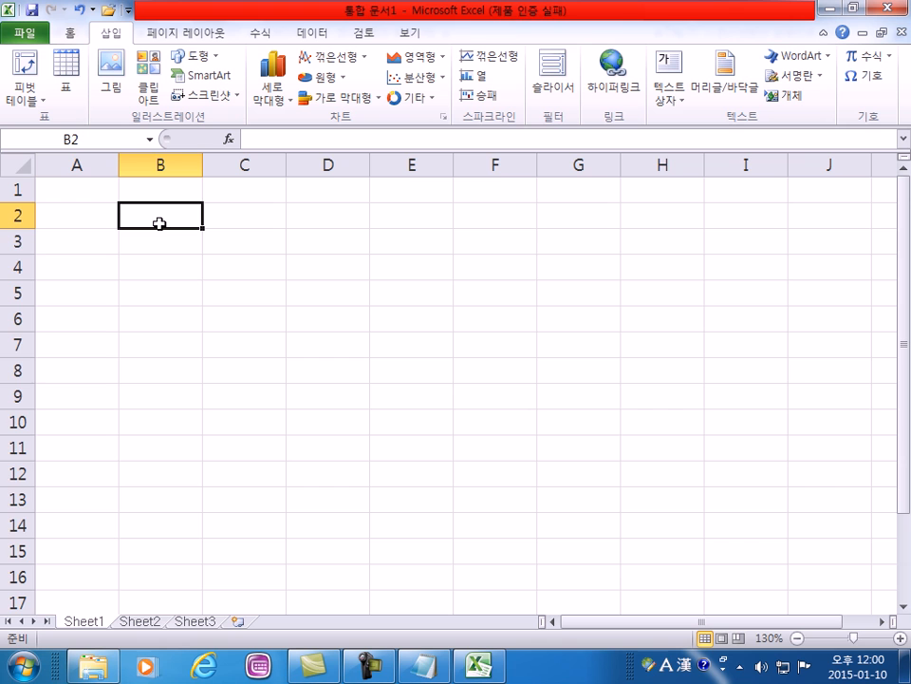
{"action": "scroll", "coordinate": [185, 245], "scroll_direction": "up", "scroll_amount": 3}
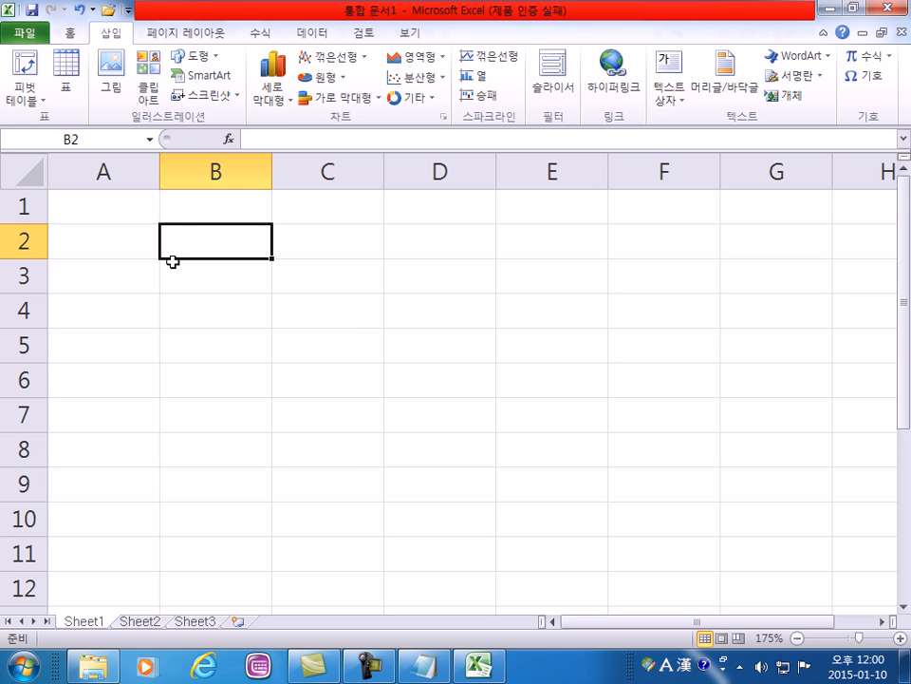
{"action": "type", "text": "북촌8"}
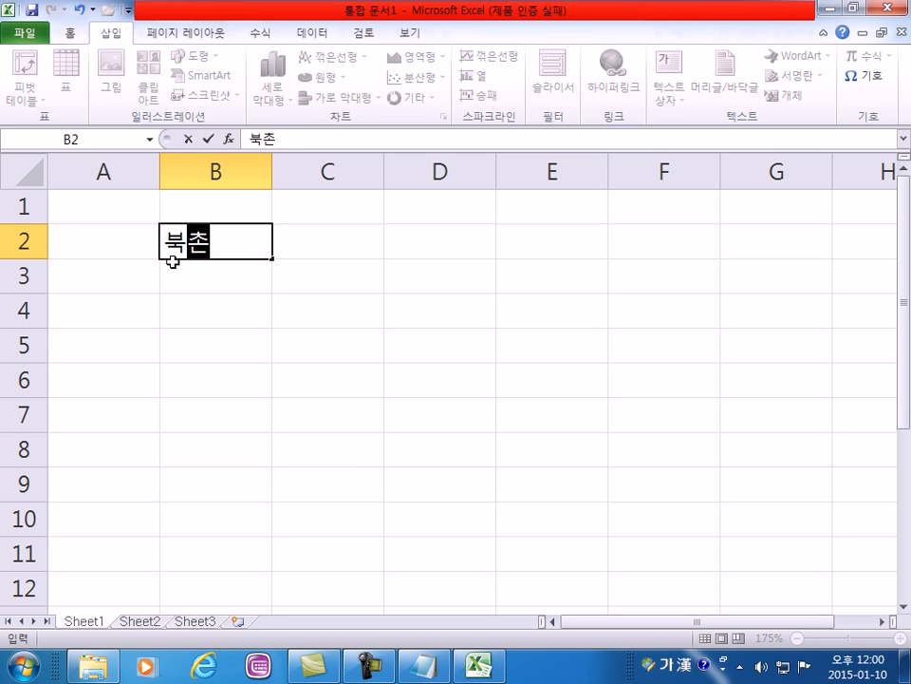
{"action": "type", "text": "경"}
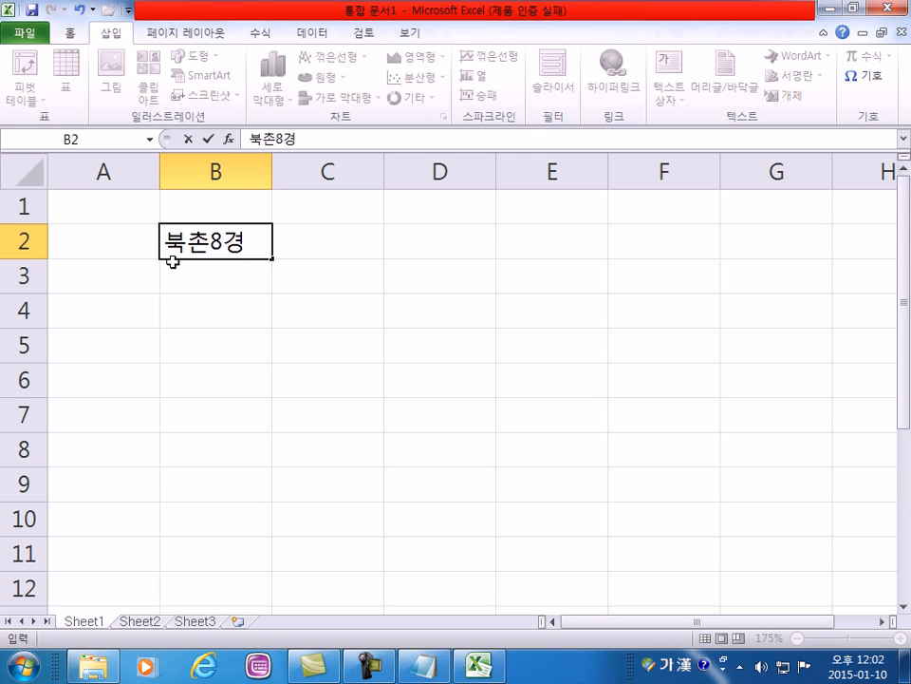
{"action": "key", "text": "Return"}
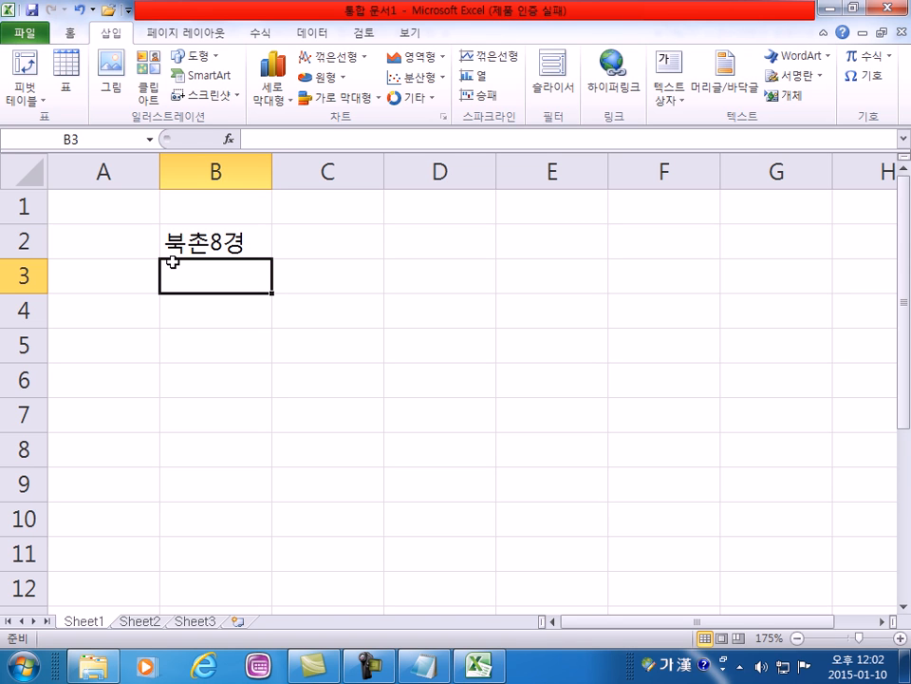
- Open cell B2 for editing, leave its text unchanged, and move the active cell between B2, B3 and C2
{"action": "key", "text": "Up"}
{"action": "key", "text": "Right"}
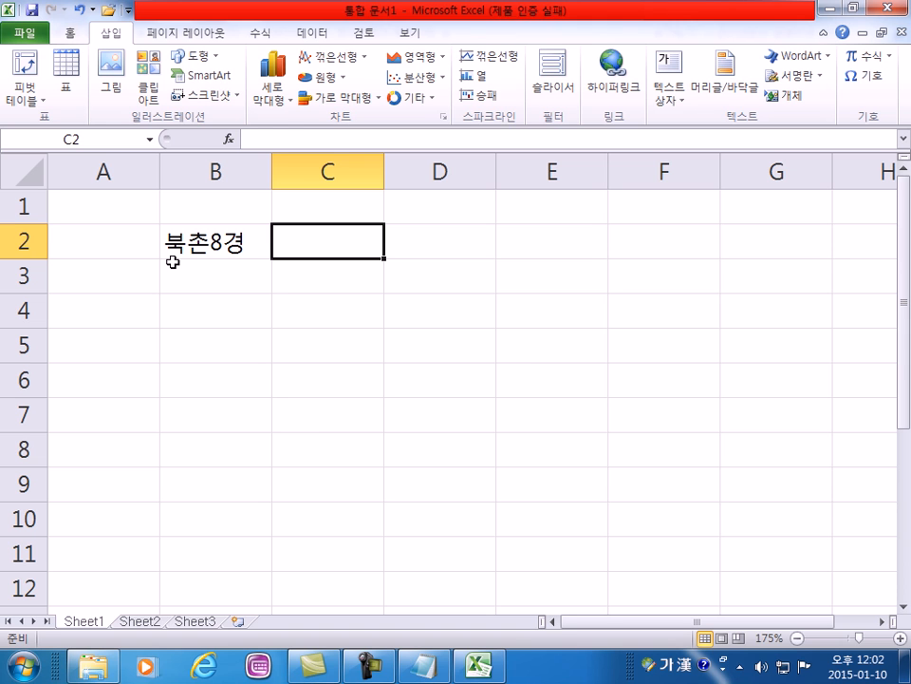
{"action": "key", "text": "Left"}
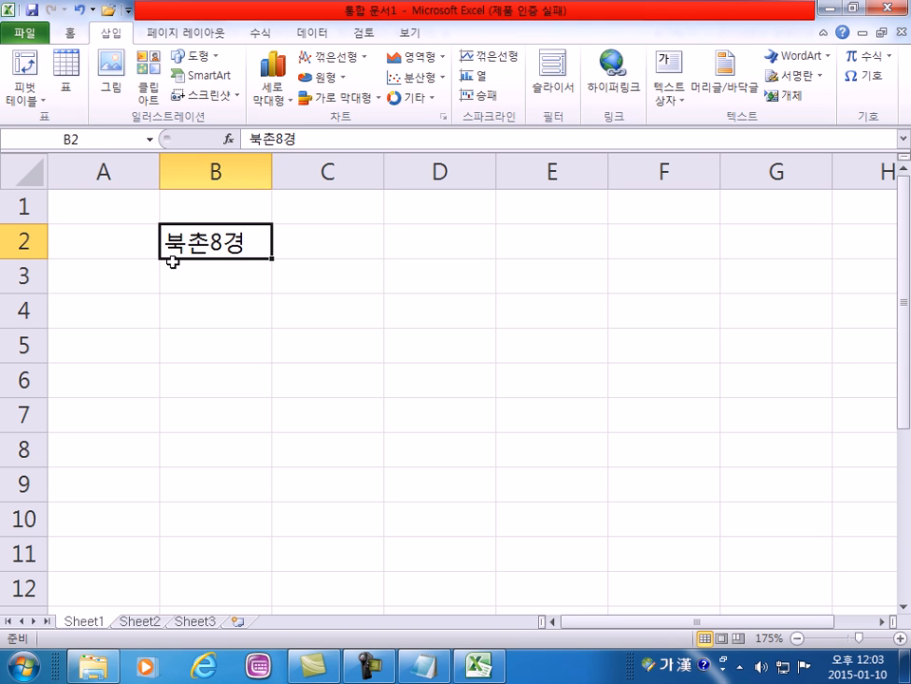
{"action": "key", "text": "F2"}
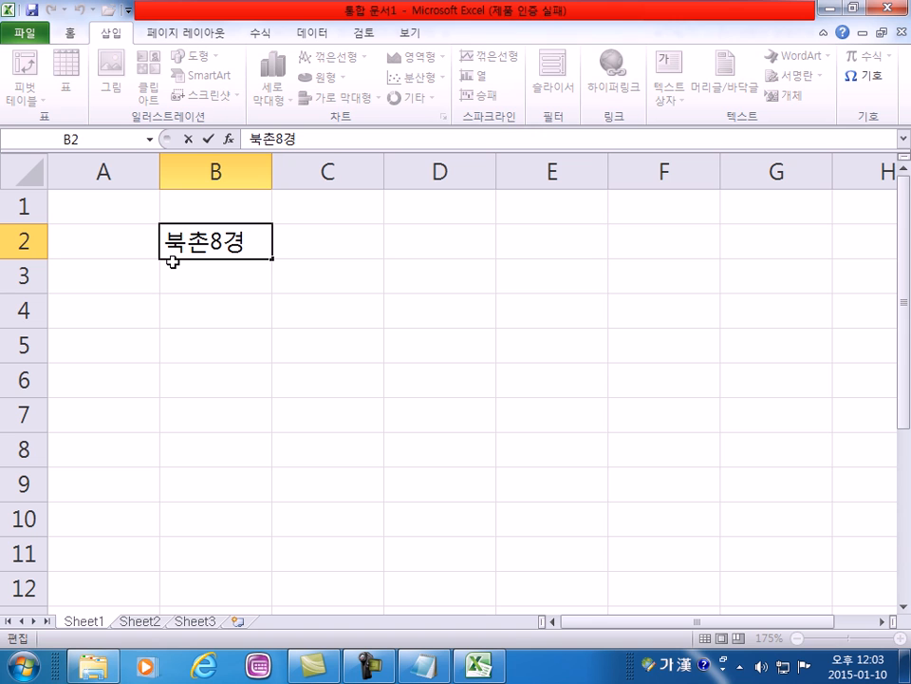
{"action": "key", "text": "Tab"}
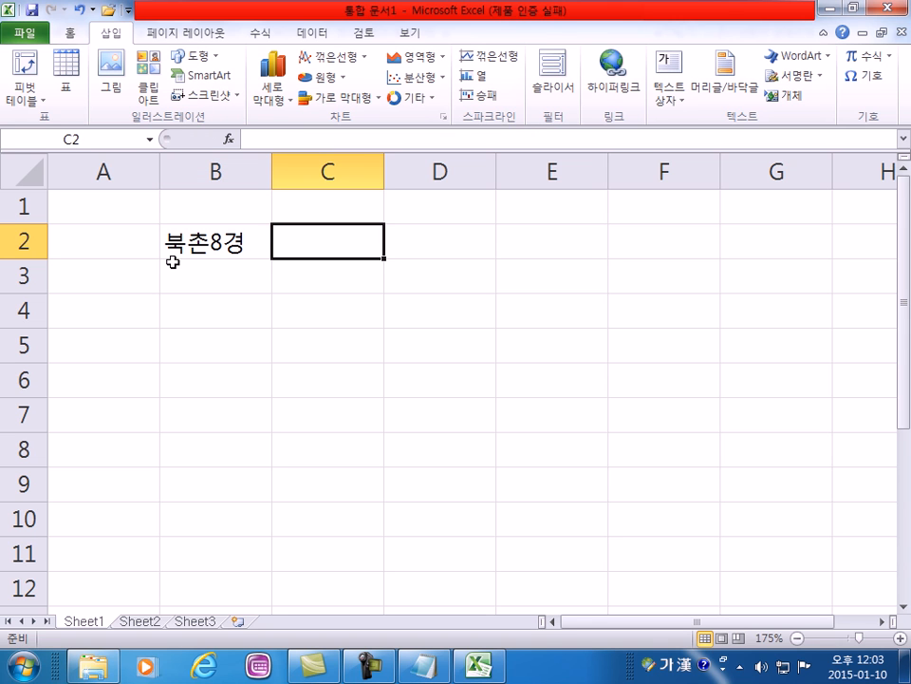
{"action": "key", "text": "Left"}
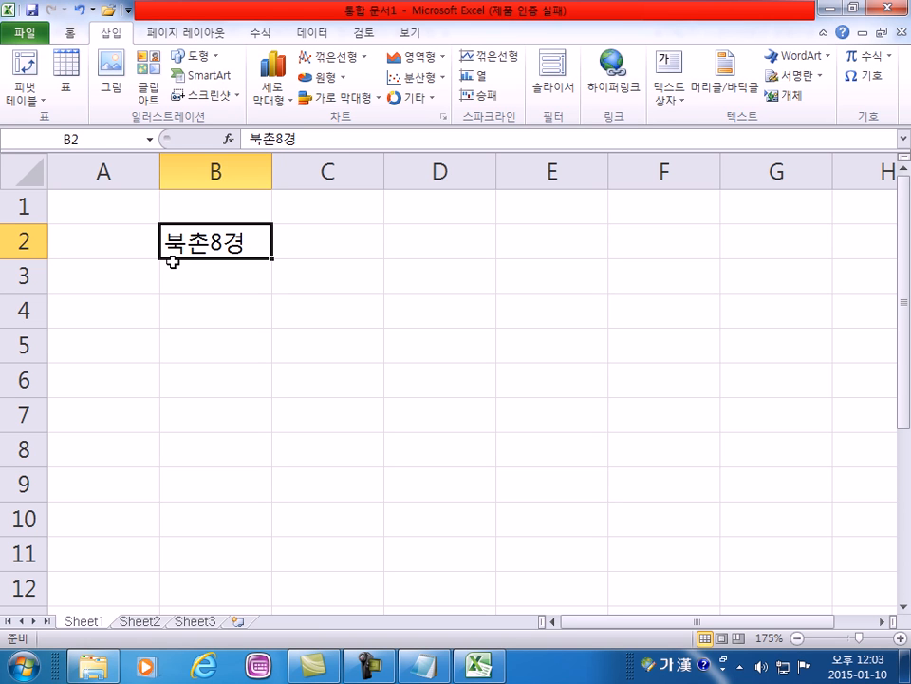
{"action": "key", "text": "Right"}
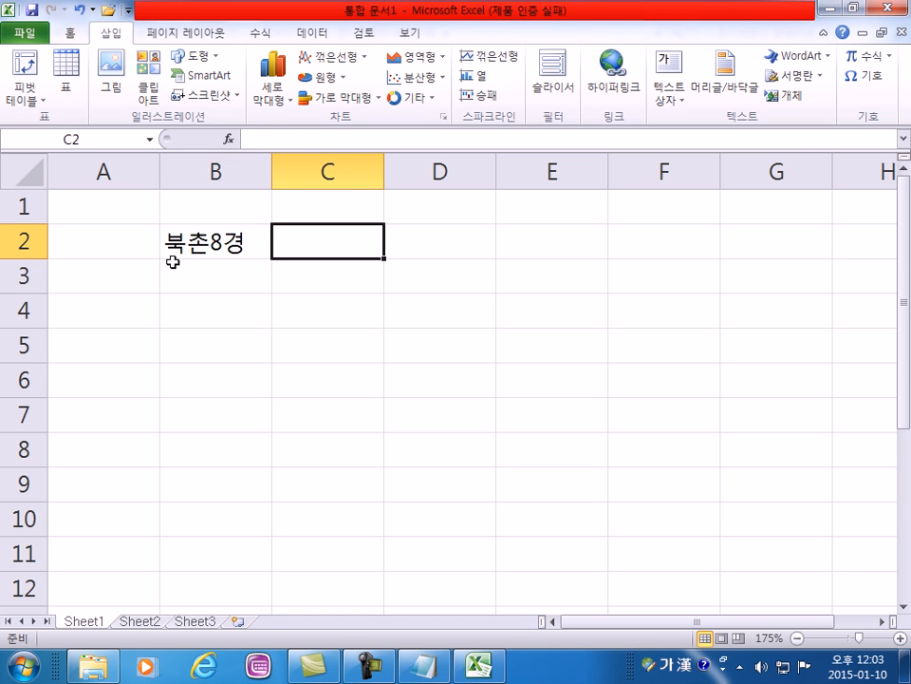
{"action": "left_click", "coordinate": [172, 262]}
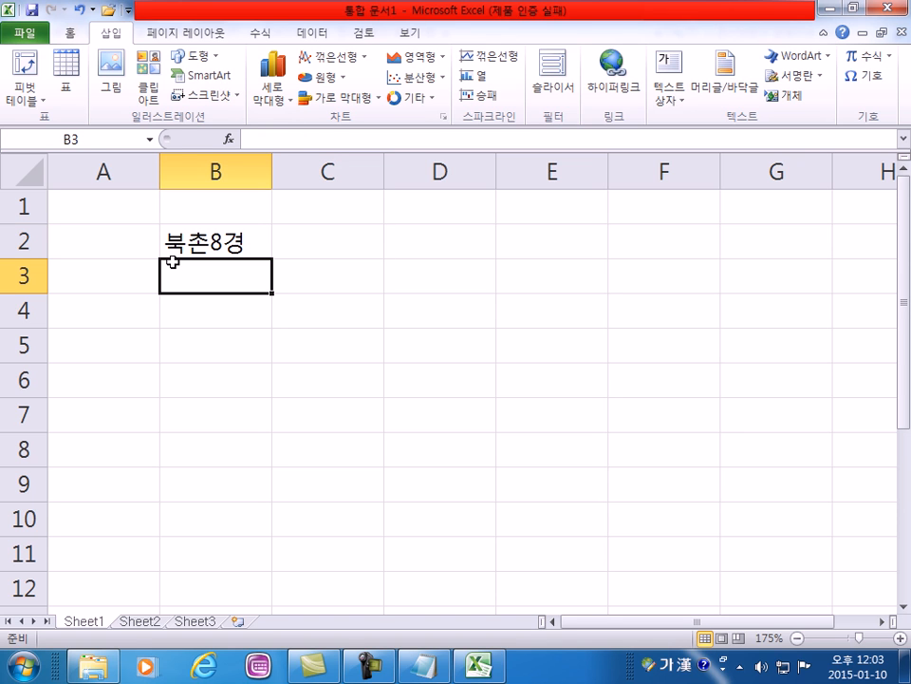
{"action": "key", "text": "Up"}
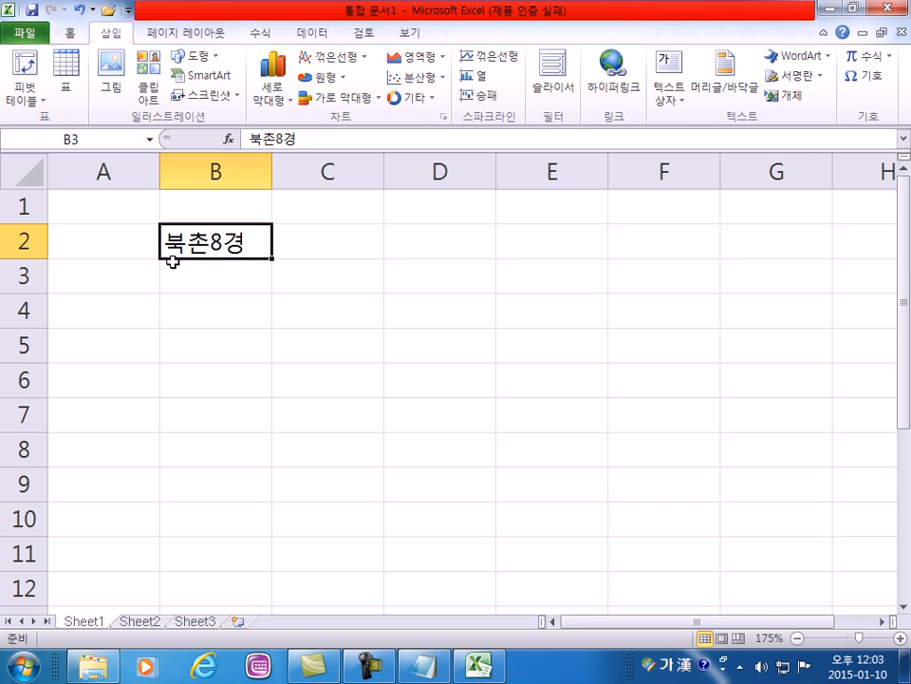
{"action": "key", "text": "Right"}
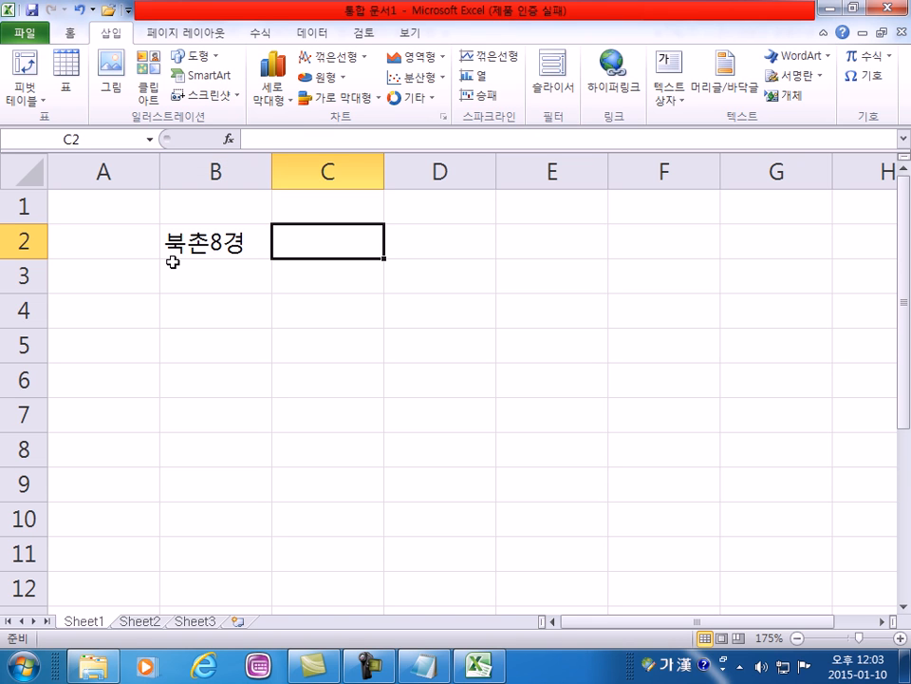
- Enter the text 창덕궁 in cell C2
{"action": "left_click", "coordinate": [185, 261]}
{"action": "left_click", "coordinate": [285, 241]}
{"action": "type", "text": "창덕궁"}
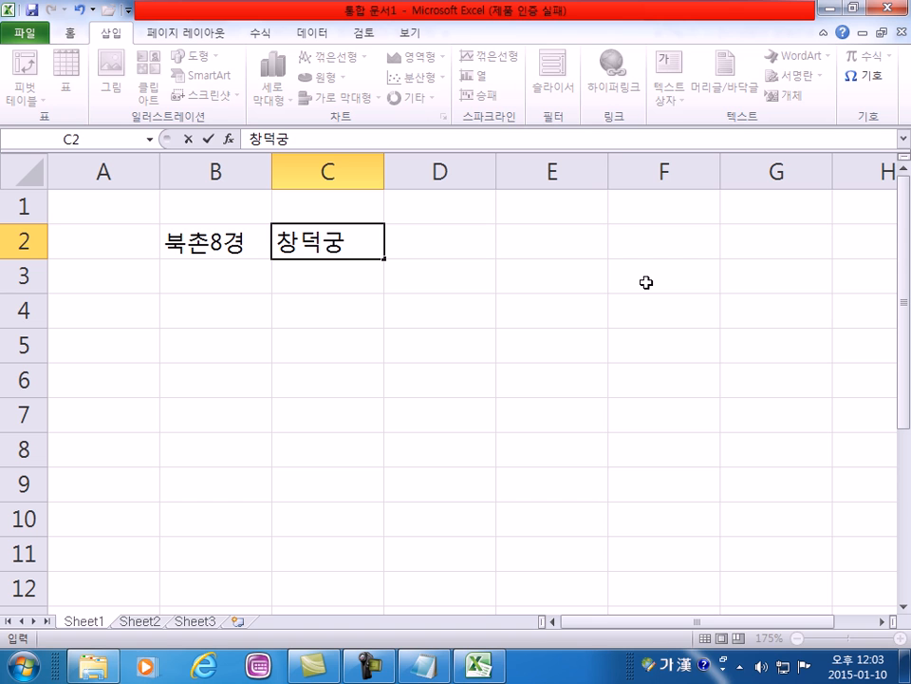
{"action": "key", "text": "Return"}
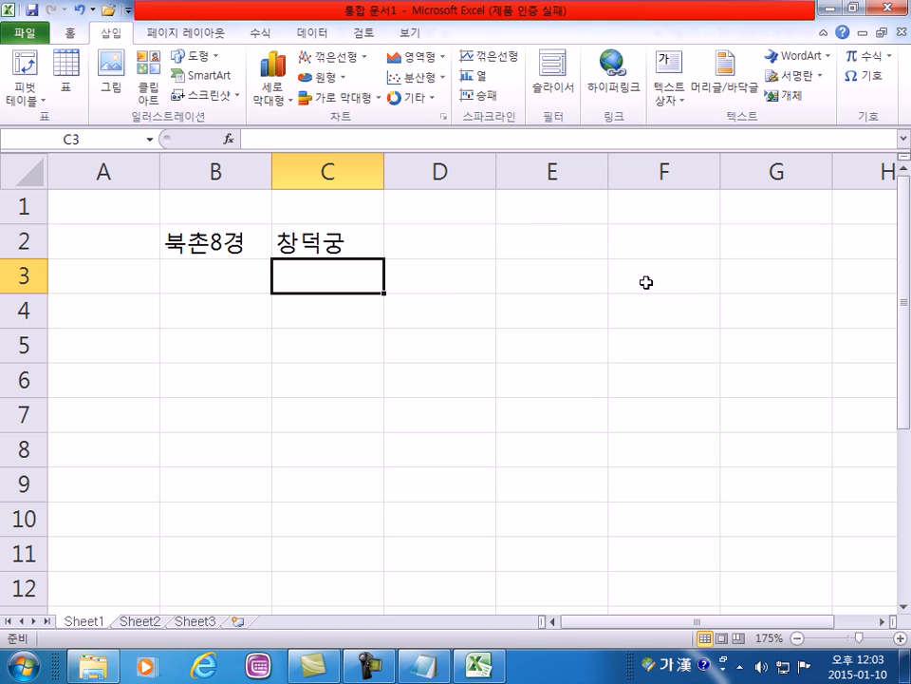
- Enter the text 북촌1경 in cell B3
{"action": "left_click", "coordinate": [212, 268]}
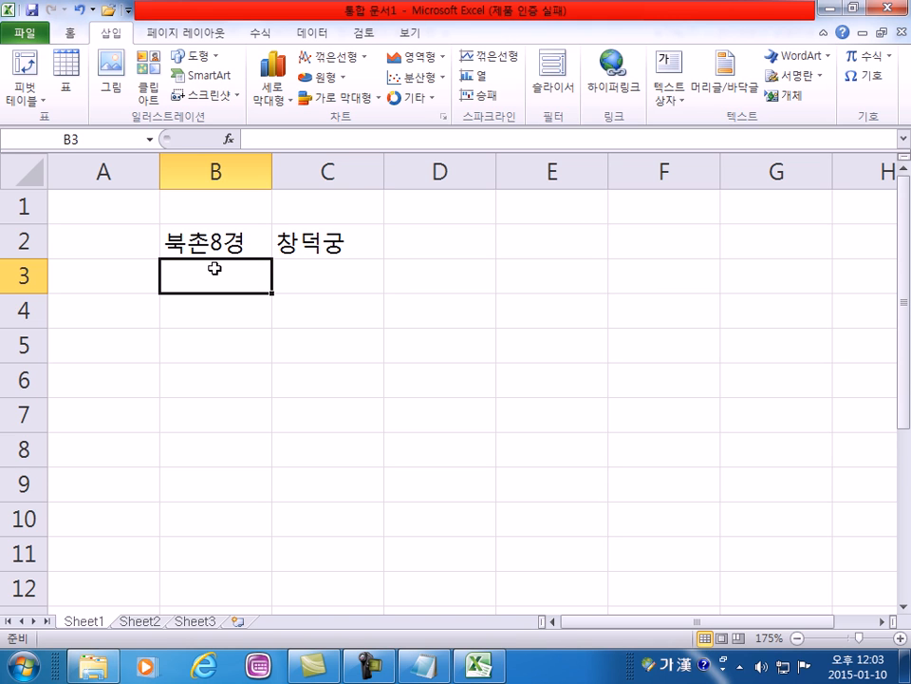
{"action": "type", "text": "북촌1"}
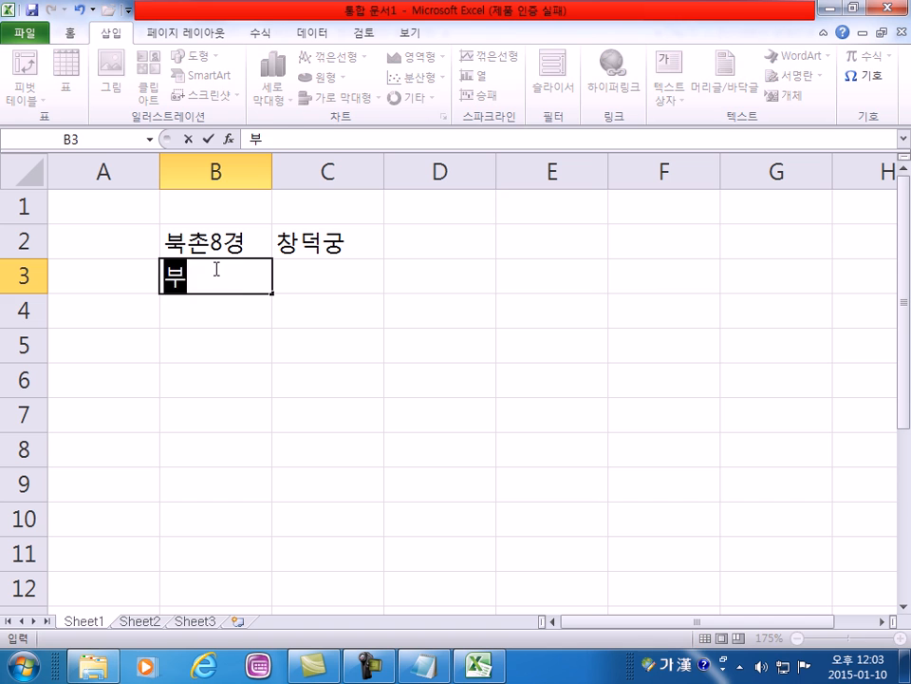
{"action": "type", "text": "경"}
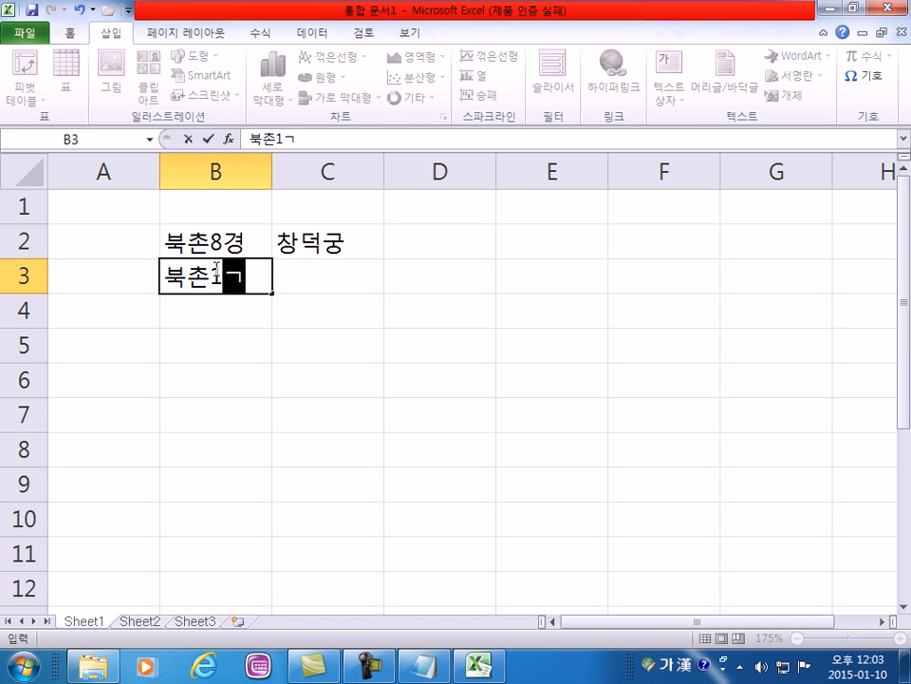
{"action": "key", "text": "Return"}
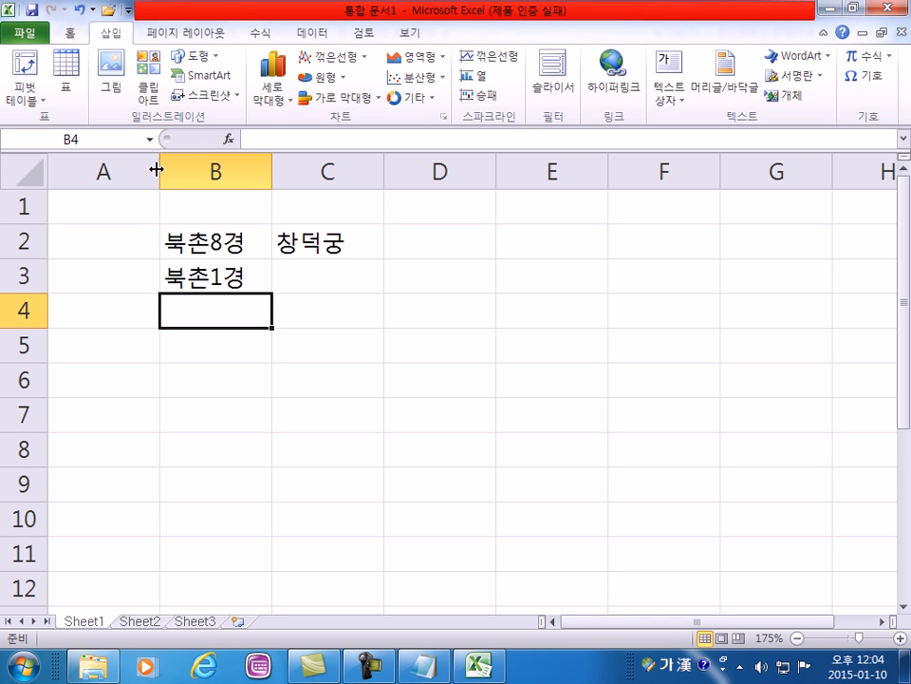
- Try to autofill the 북촌1경 series from cell B3 down to B15, and undo the fill
{"action": "left_click", "coordinate": [200, 270]}
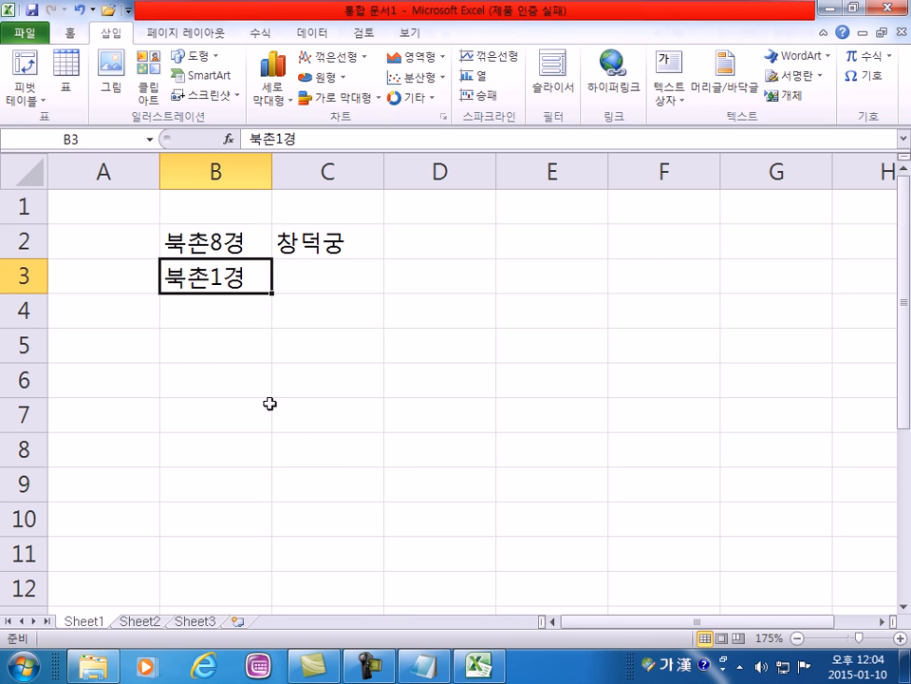
{"action": "scroll", "coordinate": [190, 334], "scroll_direction": "up", "scroll_amount": 4}
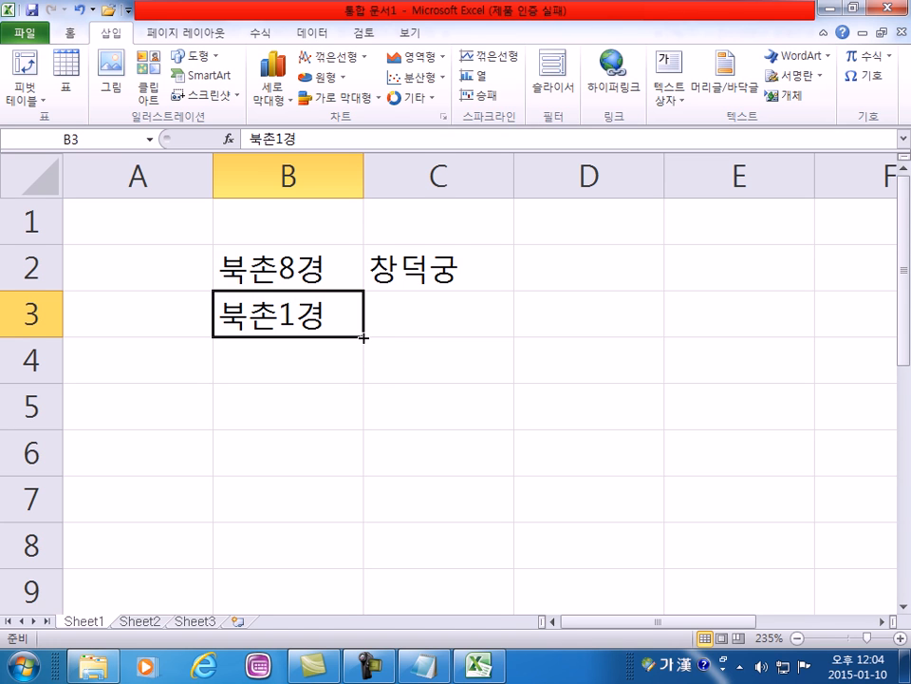
{"action": "left_click", "coordinate": [603, 319]}
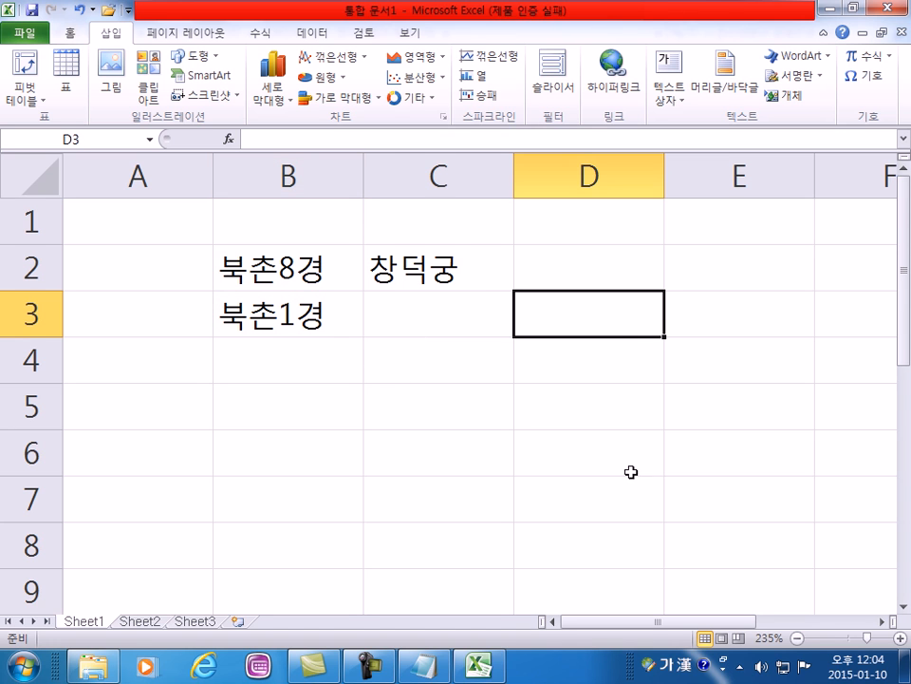
{"action": "left_click", "coordinate": [411, 423]}
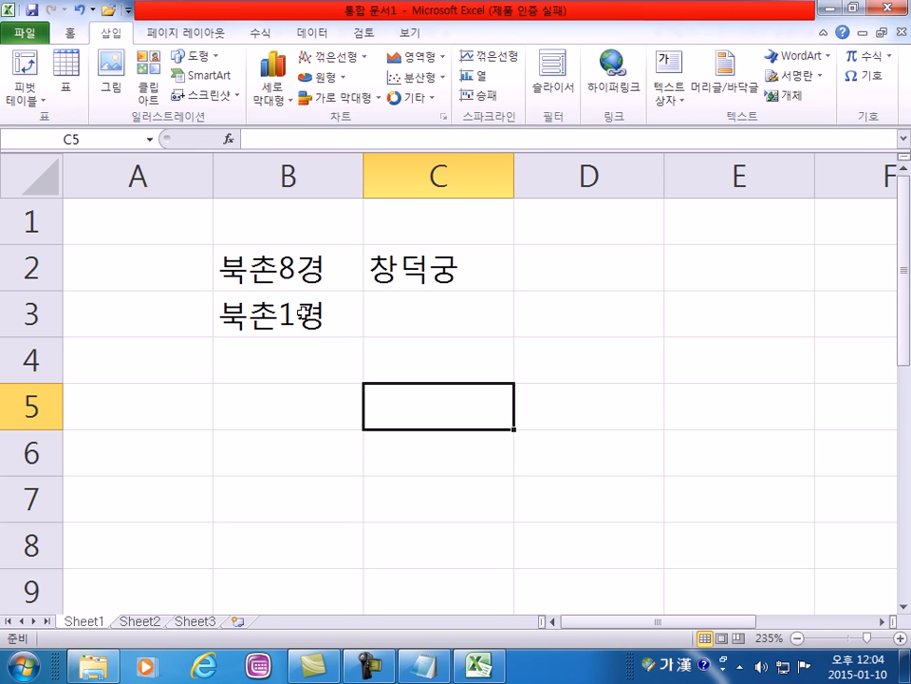
{"action": "left_click", "coordinate": [313, 321]}
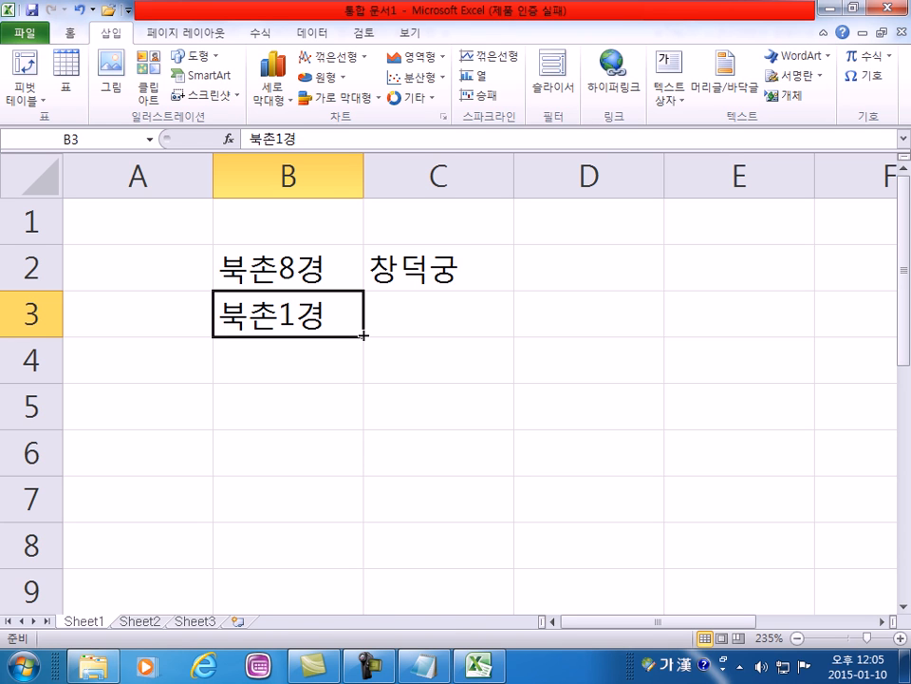
{"action": "left_click_drag", "start_coordinate": [363, 334], "coordinate": [363, 334]}
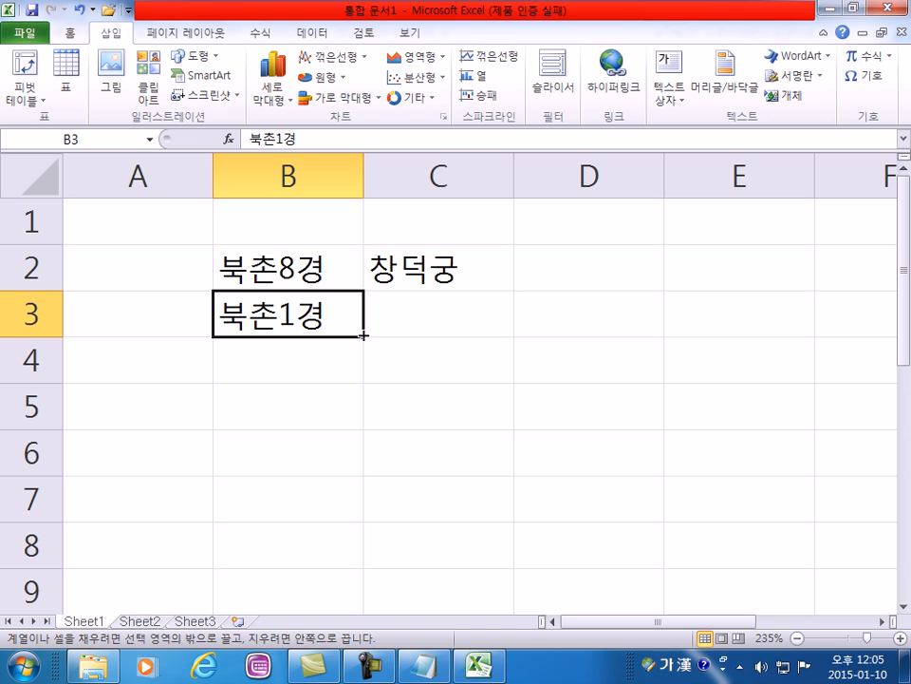
{"action": "left_click_drag", "start_coordinate": [362, 334], "coordinate": [357, 569]}
{"action": "scroll", "coordinate": [425, 539], "scroll_direction": "up", "scroll_amount": 3}
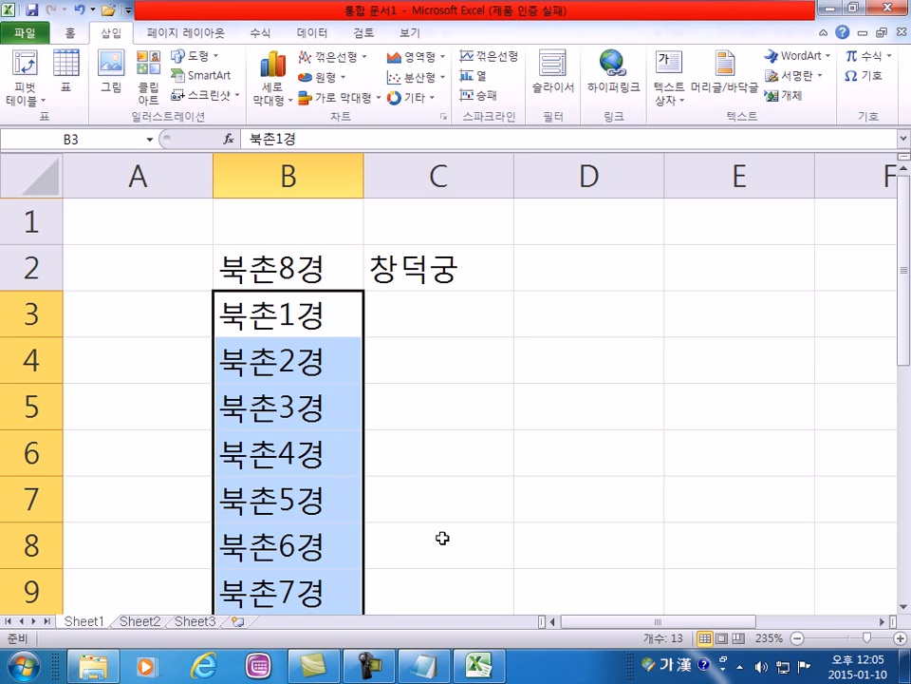
{"action": "key", "text": "ctrl+z"}
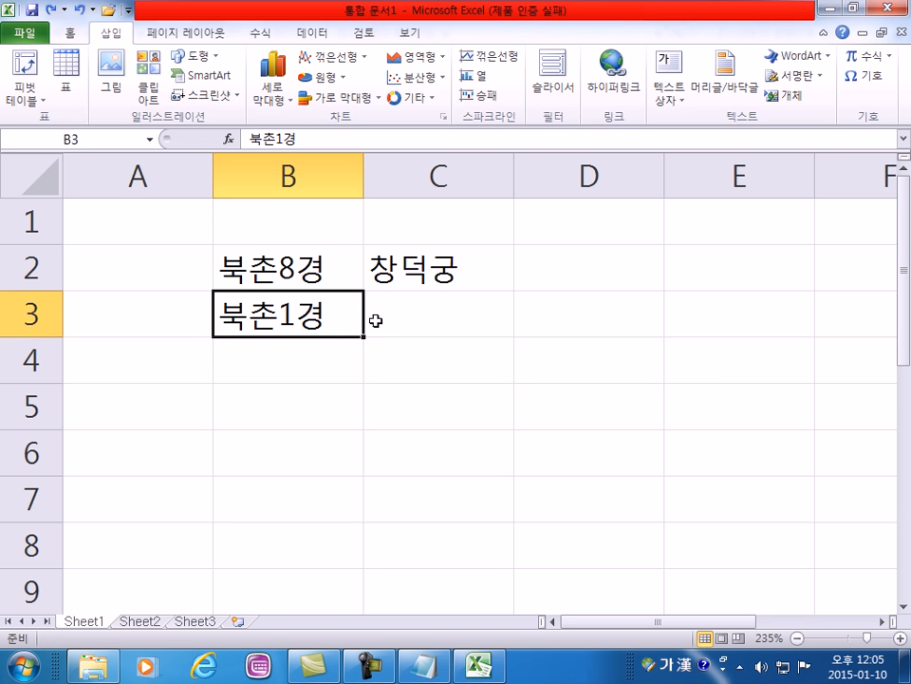
- Narrow column A to less than half its width and autofill the 북촌1경 series from B3 down to B8
{"action": "left_click_drag", "start_coordinate": [213, 180], "coordinate": [118, 178]}
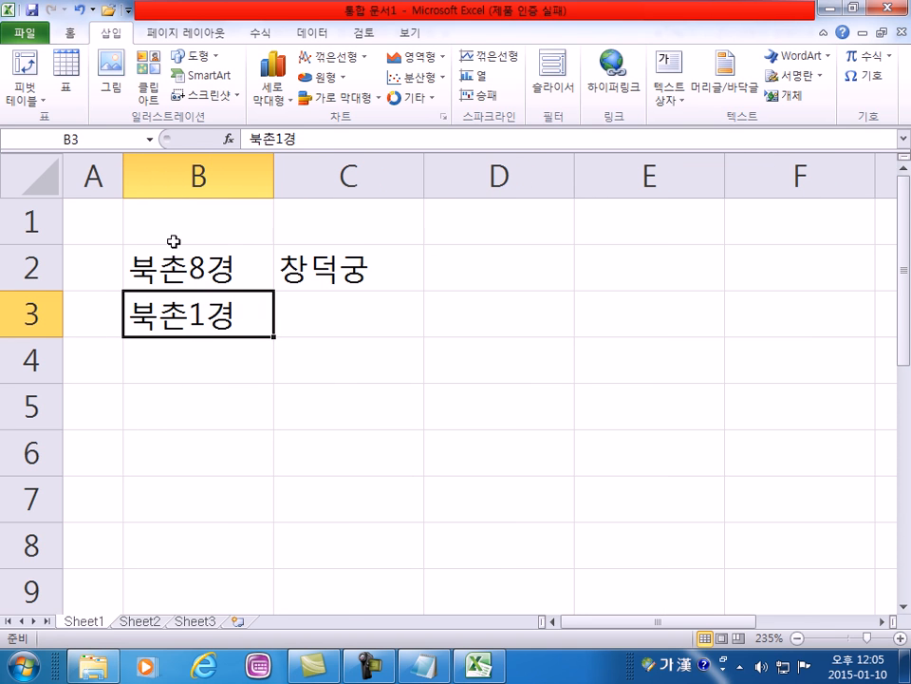
{"action": "scroll", "coordinate": [269, 351], "scroll_direction": "down", "scroll_amount": 1}
{"action": "scroll", "coordinate": [262, 302], "scroll_direction": "up", "scroll_amount": 1}
{"action": "left_click_drag", "start_coordinate": [275, 338], "coordinate": [277, 565]}
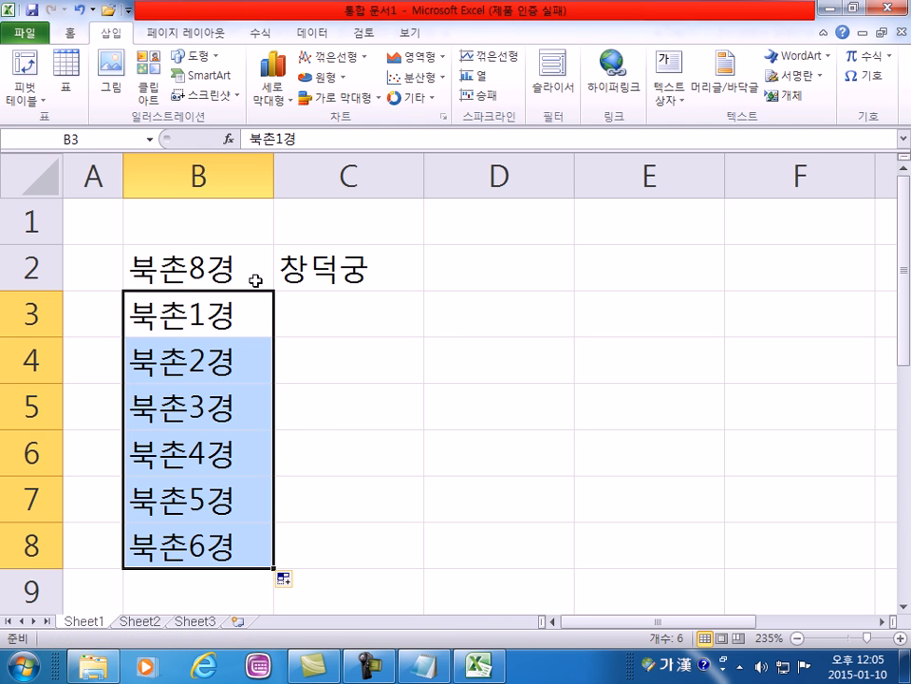
- Move the active cell from D3 to the last cell of the used range, and finish by selecting empty cell F10
{"action": "left_click", "coordinate": [522, 326]}
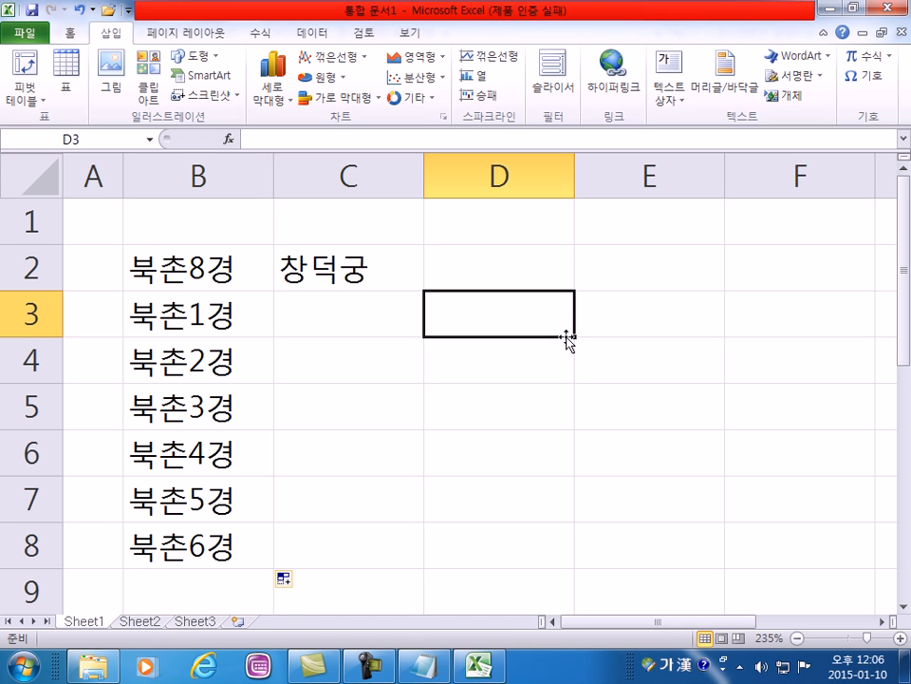
{"action": "key", "text": "ctrl+End"}
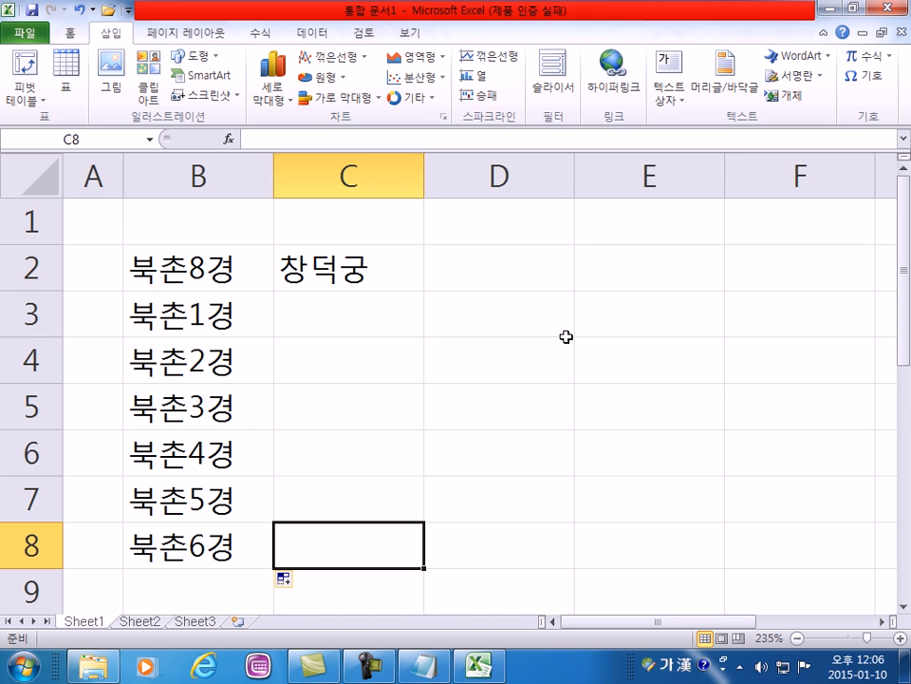
{"action": "left_click", "coordinate": [496, 282]}
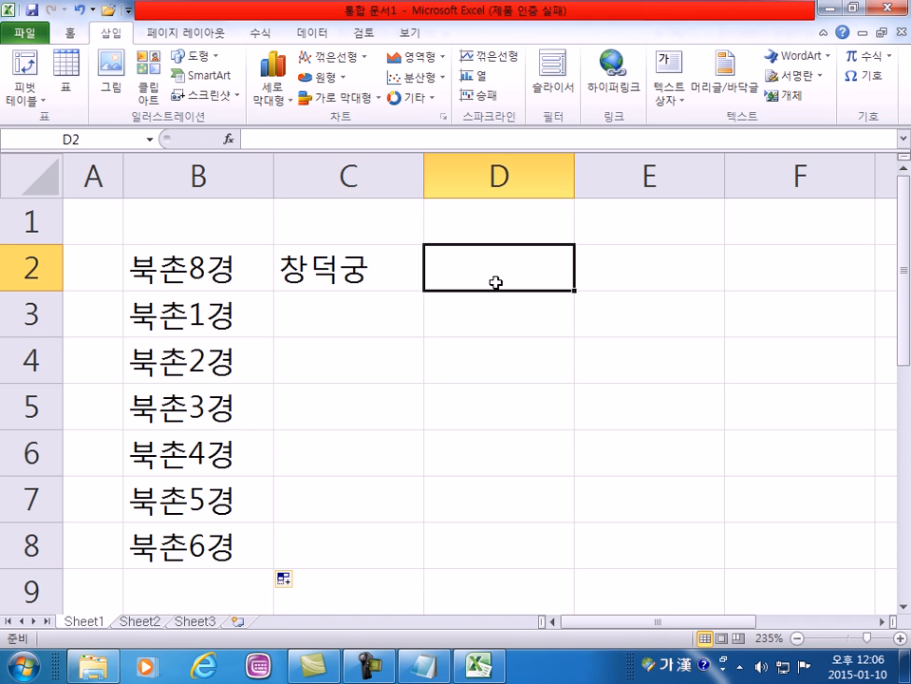
{"action": "scroll", "coordinate": [443, 336], "scroll_direction": "down", "scroll_amount": 8, "text": "ctrl"}
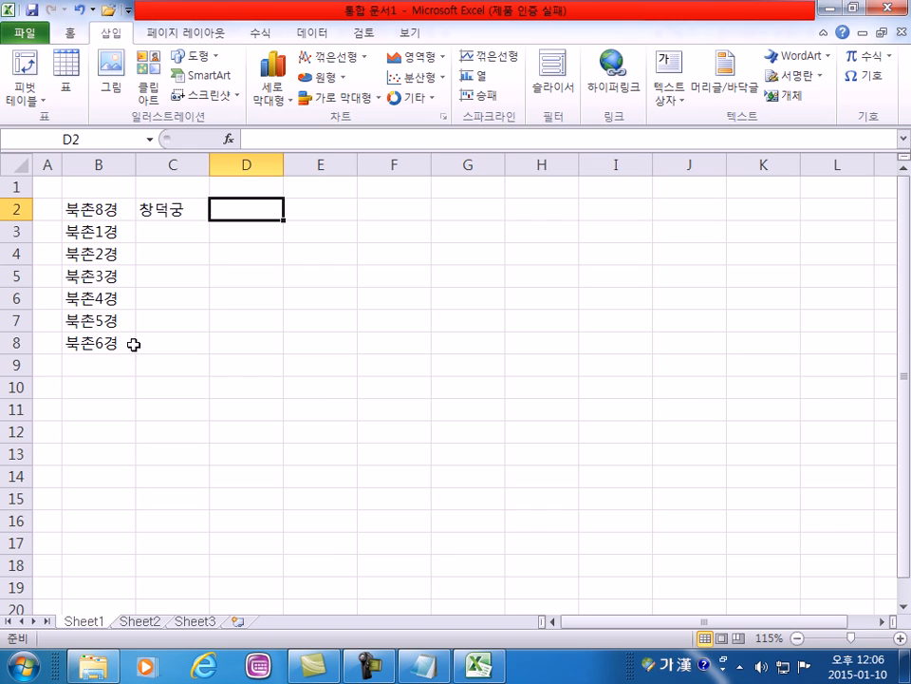
{"action": "left_click", "coordinate": [655, 272]}
{"action": "left_click", "coordinate": [394, 388]}
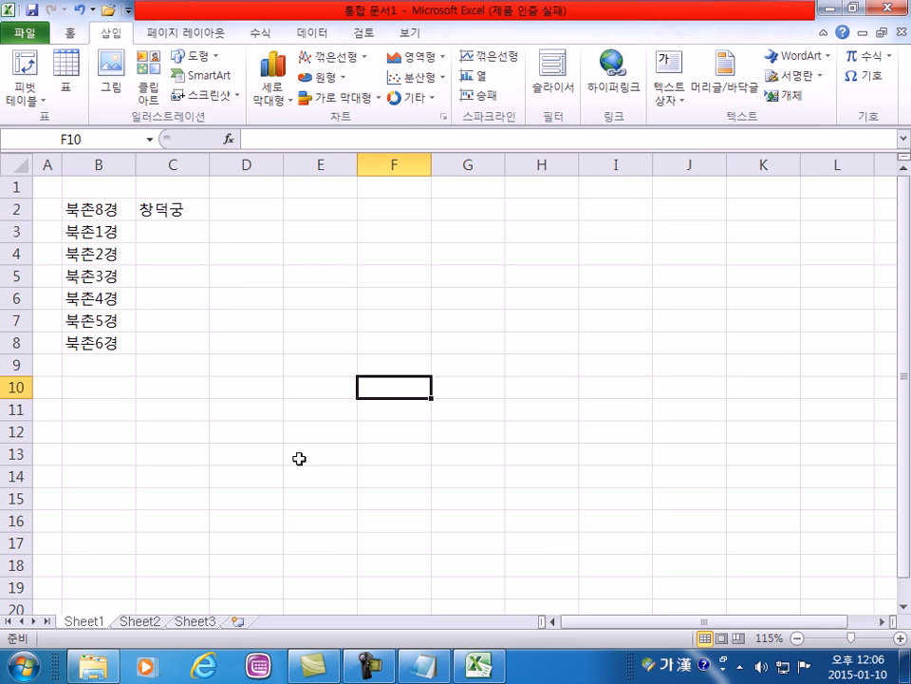
- Move the active cell from E7 down column E past row 26, and return it to cell A1
{"action": "left_click", "coordinate": [269, 462]}
{"action": "scroll", "coordinate": [237, 441], "scroll_direction": "down", "scroll_amount": 18}
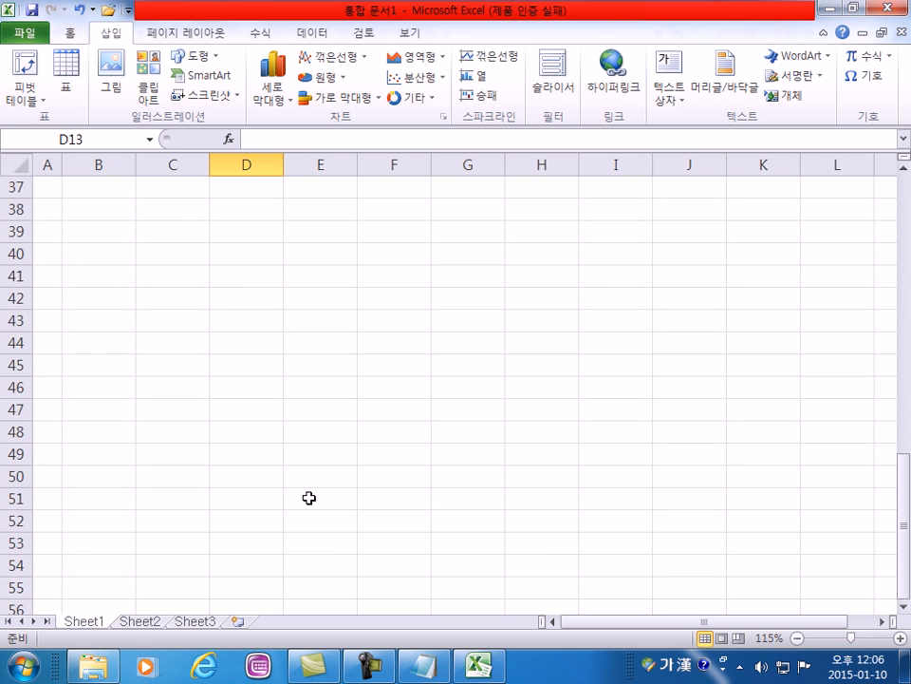
{"action": "scroll", "coordinate": [313, 493], "scroll_direction": "up", "scroll_amount": 18}
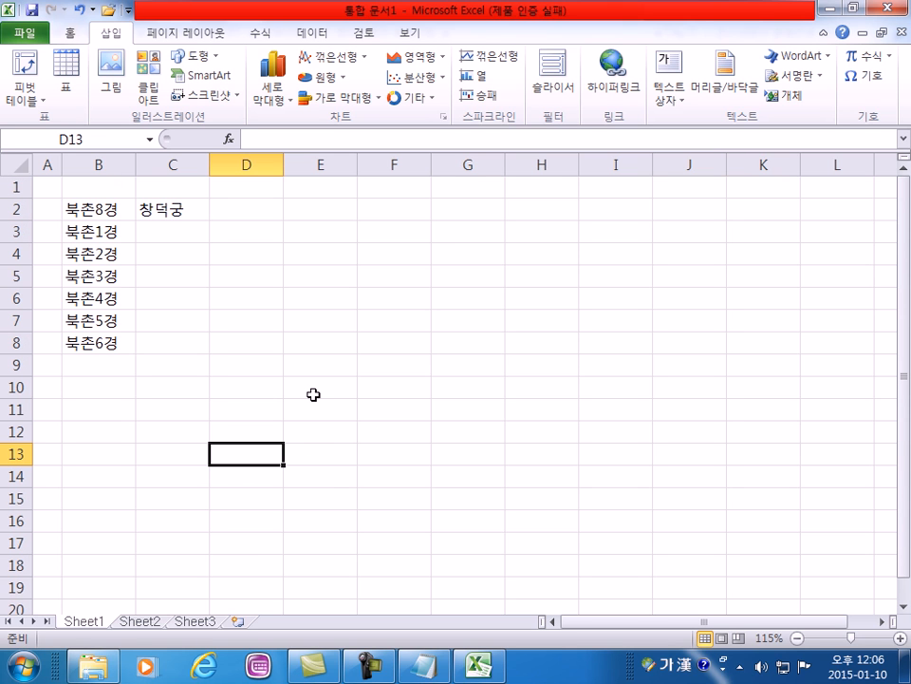
{"action": "left_click", "coordinate": [313, 320]}
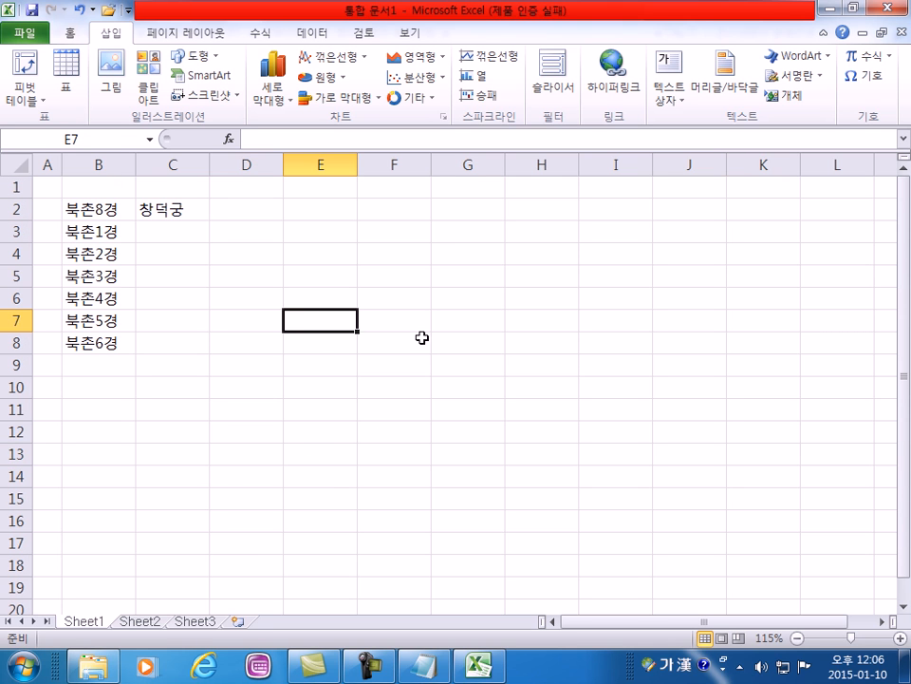
{"action": "key", "text": "Down"}
{"action": "key", "text": "Down"}
{"action": "key", "text": "Down"}
{"action": "key", "text": "Down"}
{"action": "key", "text": "Down"}
{"action": "key", "text": "Down"}
{"action": "key", "text": "Down"}
{"action": "key", "text": "Down"}
{"action": "key", "text": "Down"}
{"action": "key", "text": "Down"}
{"action": "key", "text": "Down"}
{"action": "key", "text": "Down"}
{"action": "key", "text": "Down"}
{"action": "key", "text": "Down"}
{"action": "key", "text": "Down"}
{"action": "key", "text": "Down"}
{"action": "key", "text": "Down"}
{"action": "key", "text": "Down"}
{"action": "key", "text": "Down"}
{"action": "key", "text": "Down"}
{"action": "key", "text": "Down"}
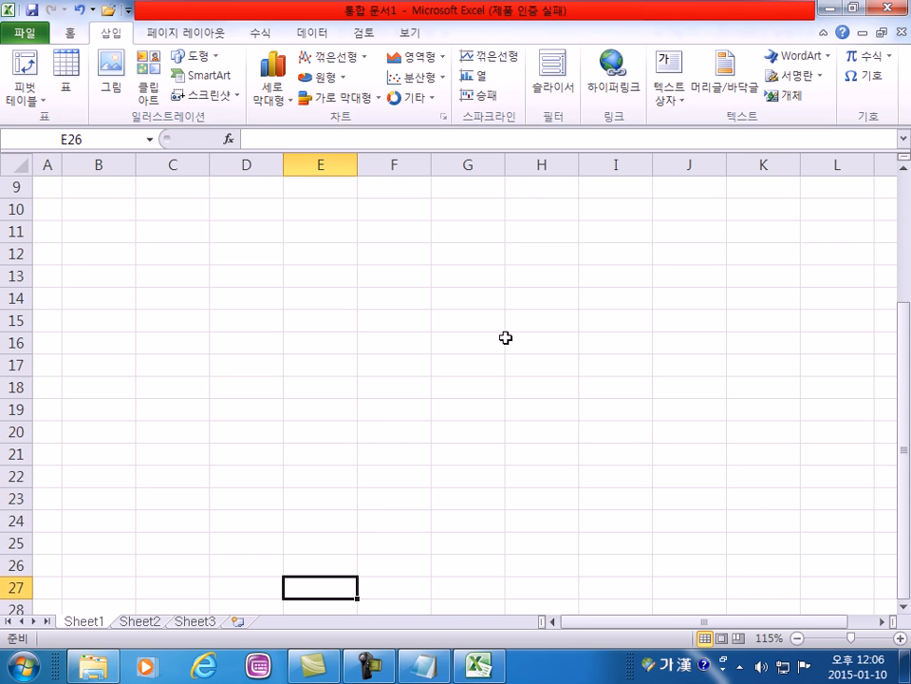
{"action": "key", "text": "ctrl+Home"}
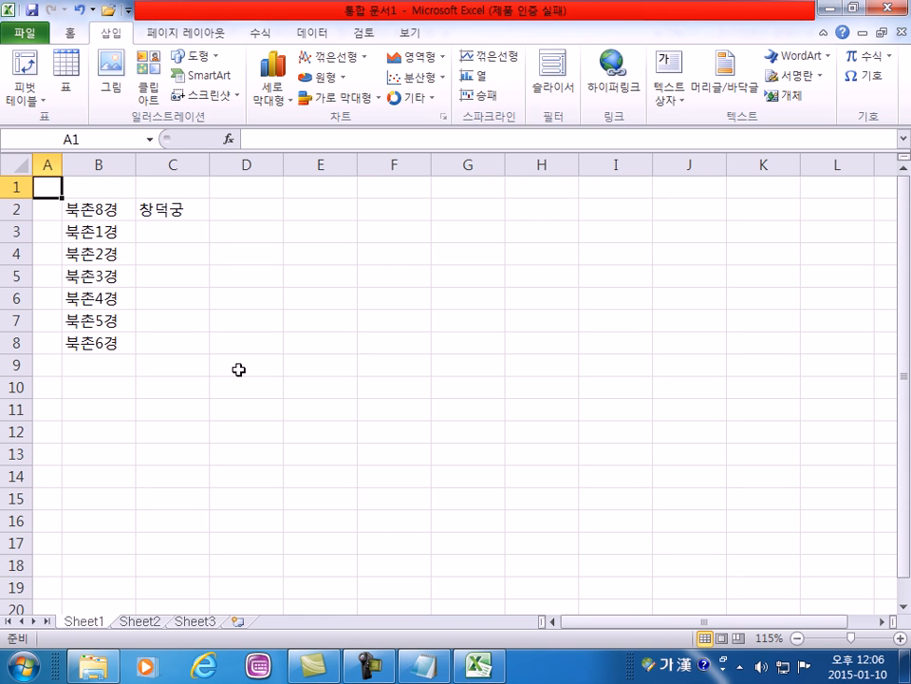
- Continue the numbered 북촌 series by autofilling from cell B8 down to B10
{"action": "left_click", "coordinate": [269, 252]}
{"action": "left_click", "coordinate": [402, 238]}
{"action": "left_click", "coordinate": [186, 208]}
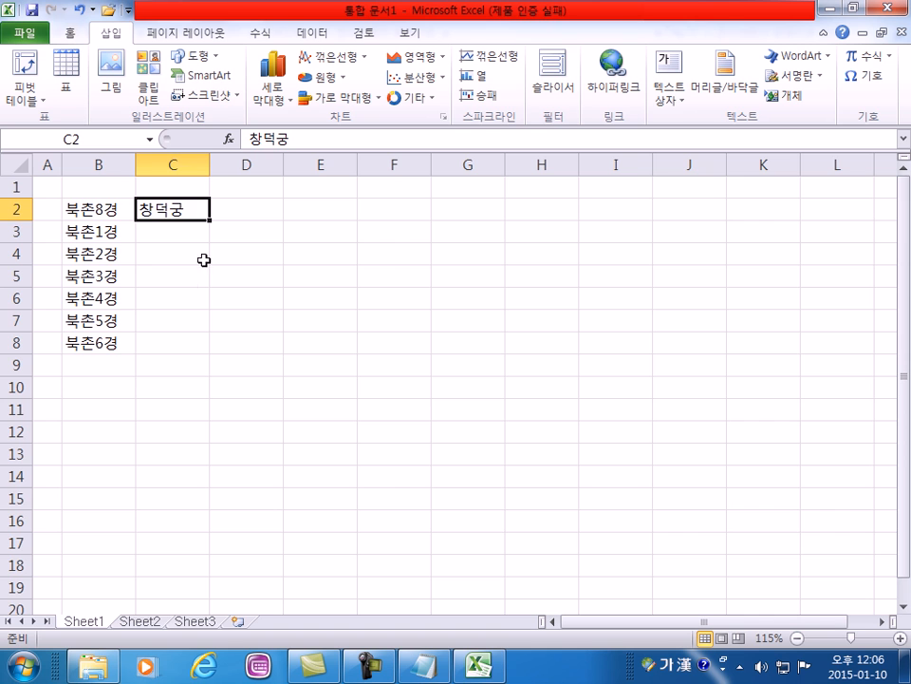
{"action": "scroll", "coordinate": [149, 376], "scroll_direction": "up", "scroll_amount": 5, "text": "ctrl"}
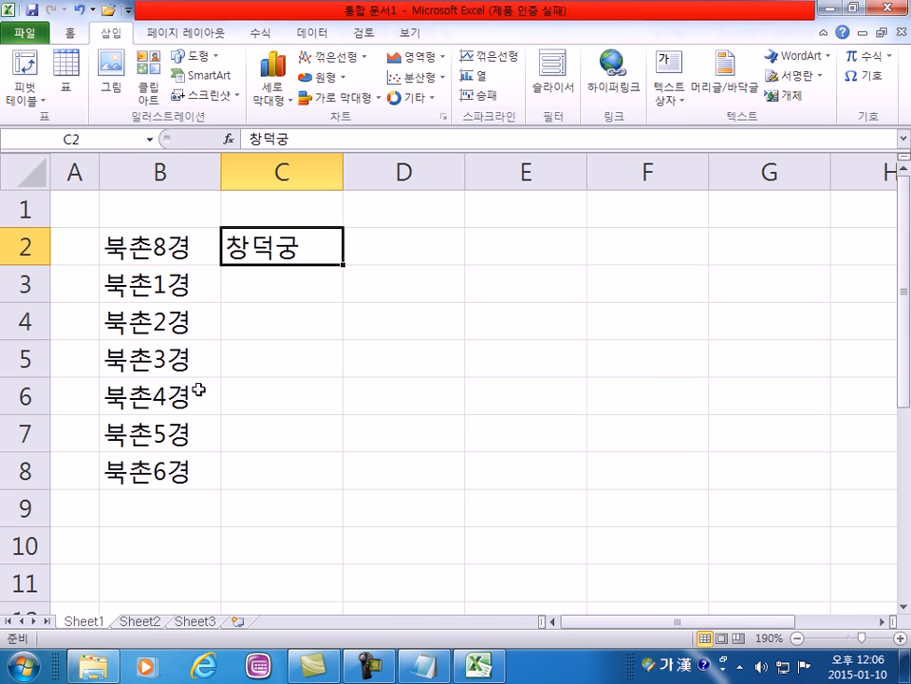
{"action": "left_click", "coordinate": [155, 470]}
{"action": "left_click", "coordinate": [161, 496]}
{"action": "left_click", "coordinate": [159, 469]}
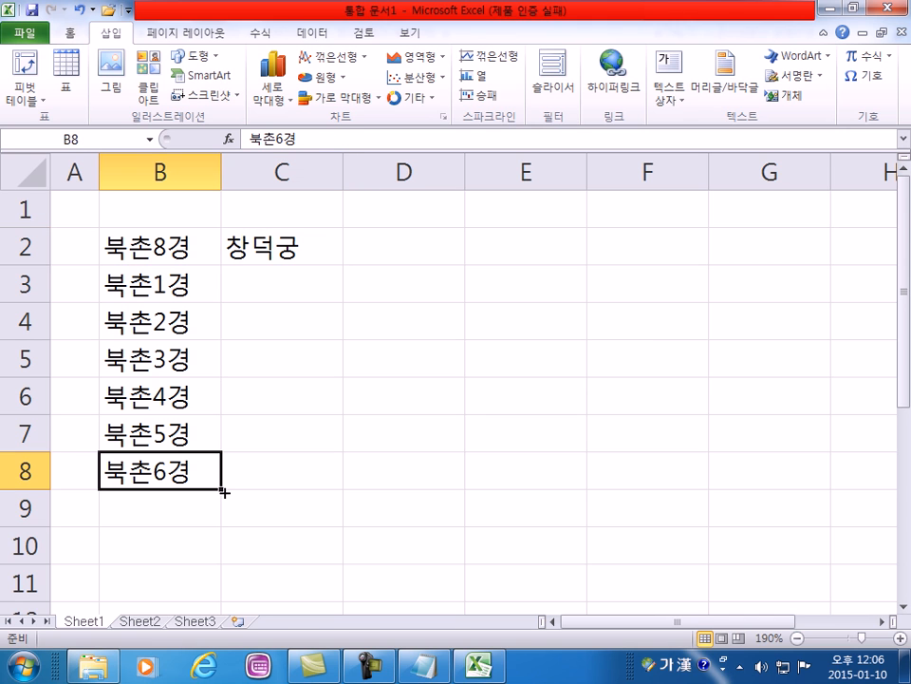
{"action": "left_click_drag", "start_coordinate": [225, 490], "coordinate": [221, 570]}
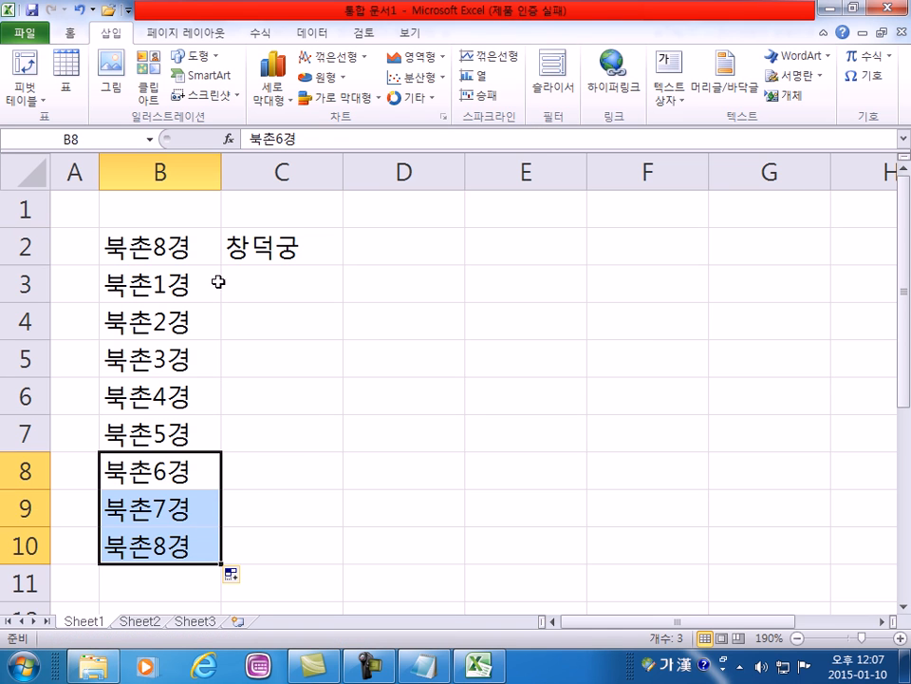
- Autofill 북촌8경 from B2 upward into B1, and fill 창덕궁 from C2 down to C10
{"action": "left_click", "coordinate": [194, 241]}
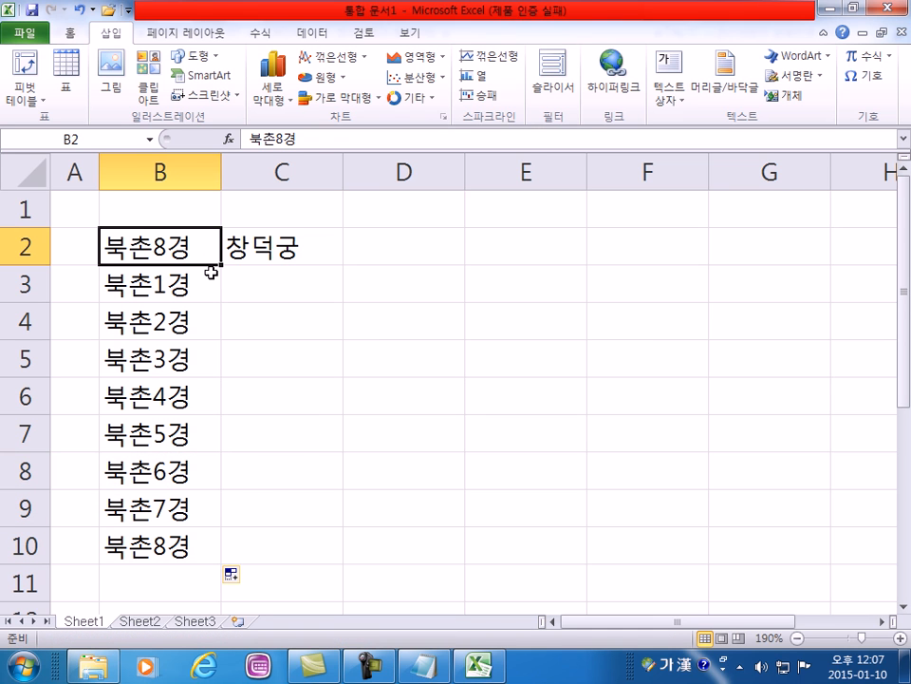
{"action": "left_click_drag", "start_coordinate": [221, 267], "coordinate": [217, 204]}
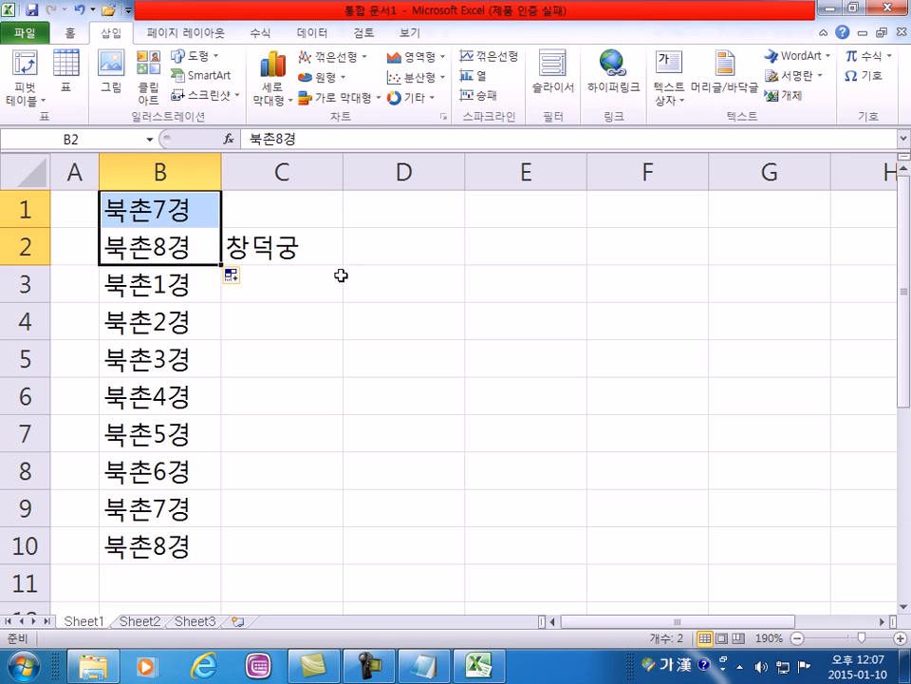
{"action": "left_click", "coordinate": [285, 253]}
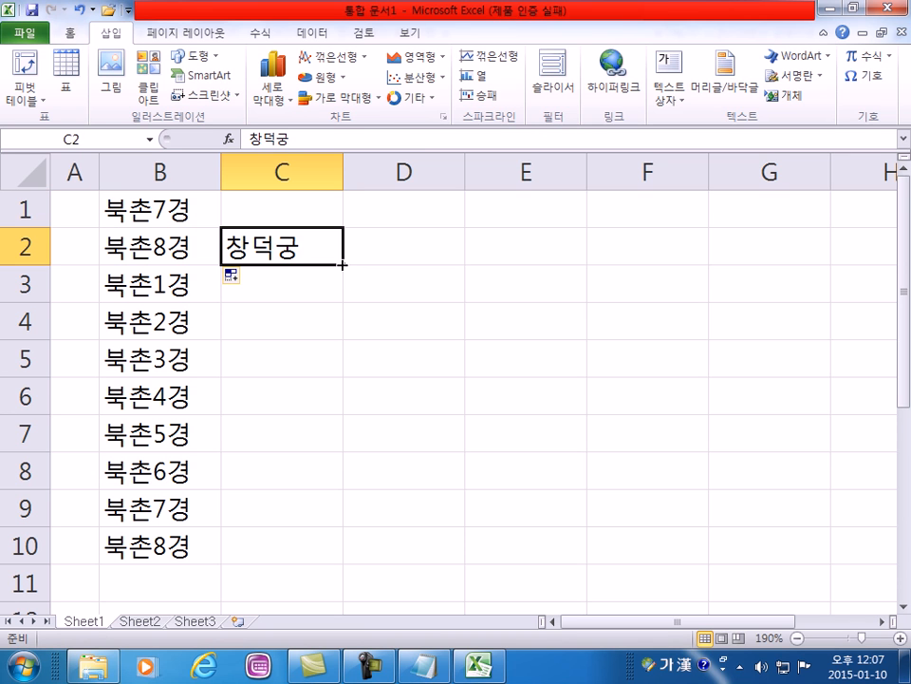
{"action": "left_click_drag", "start_coordinate": [342, 265], "coordinate": [337, 545]}
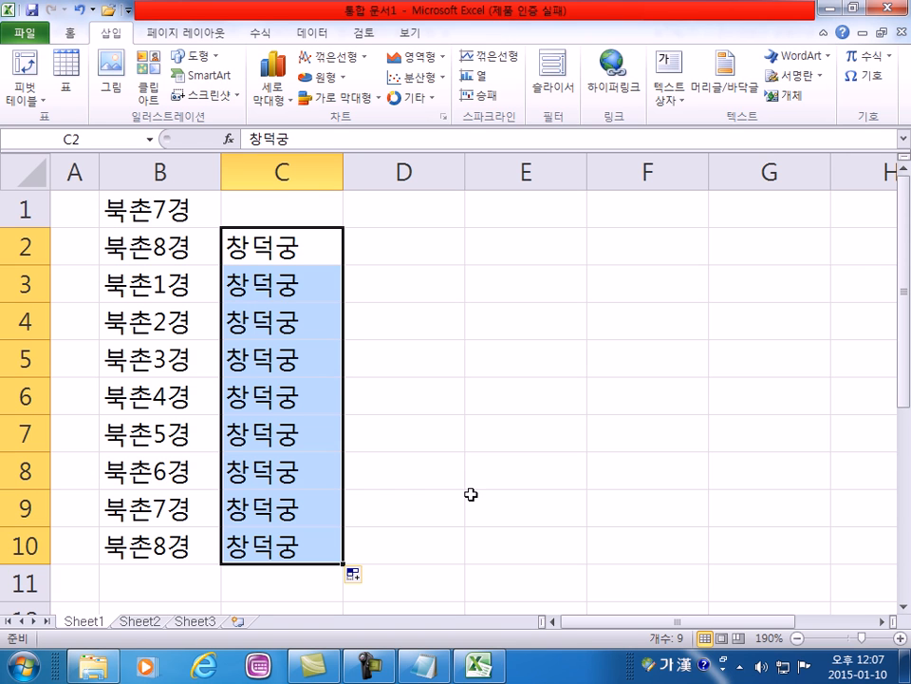
- Enter 토요일 in cell D2 and autofill the weekday series down to D10
{"action": "left_click", "coordinate": [429, 248]}
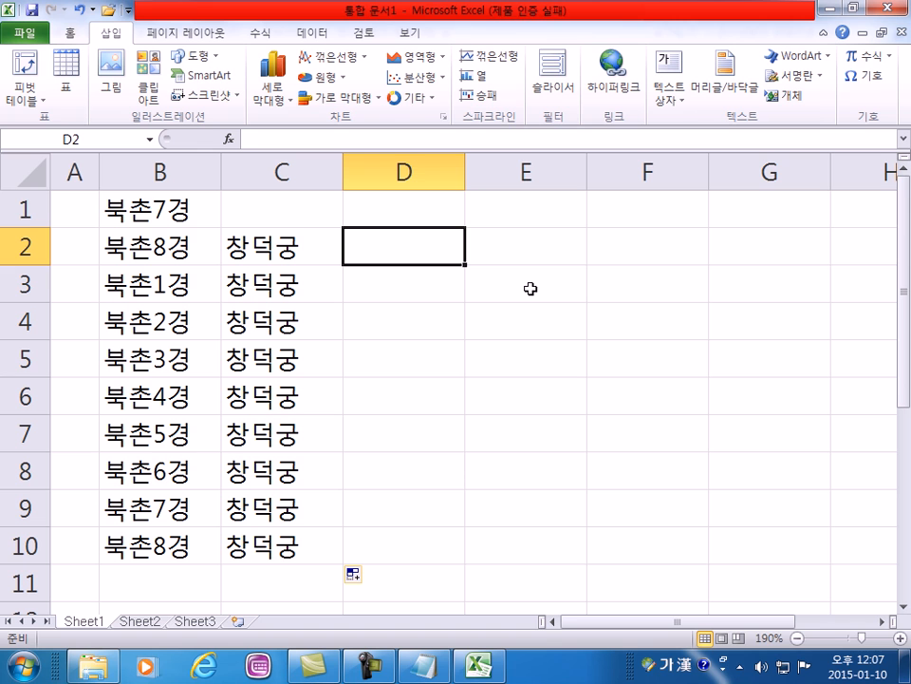
{"action": "type", "text": "ㄷ"}
{"action": "type", "text": "토요일"}
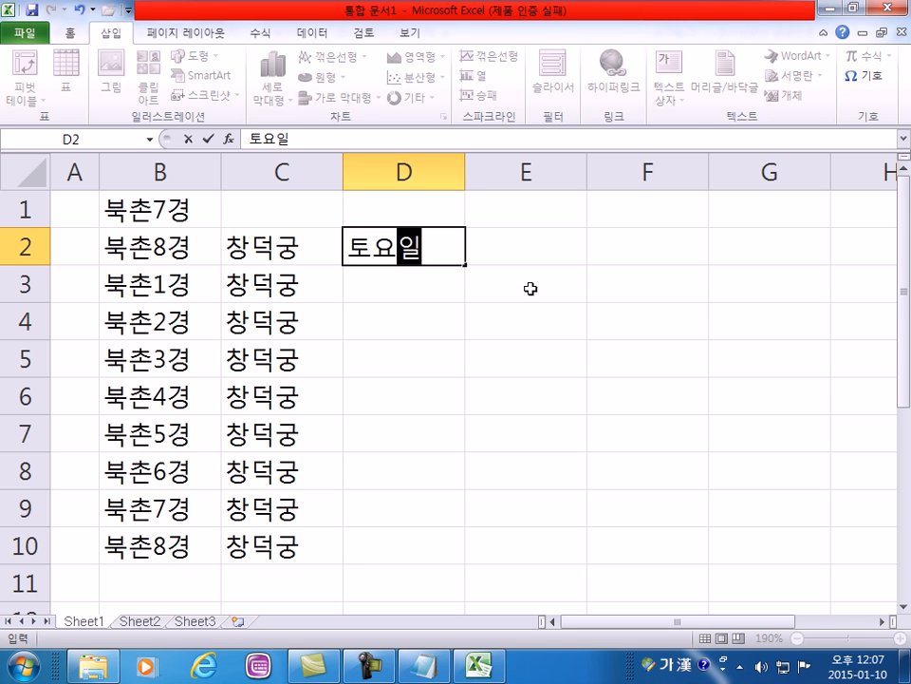
{"action": "key", "text": "Return"}
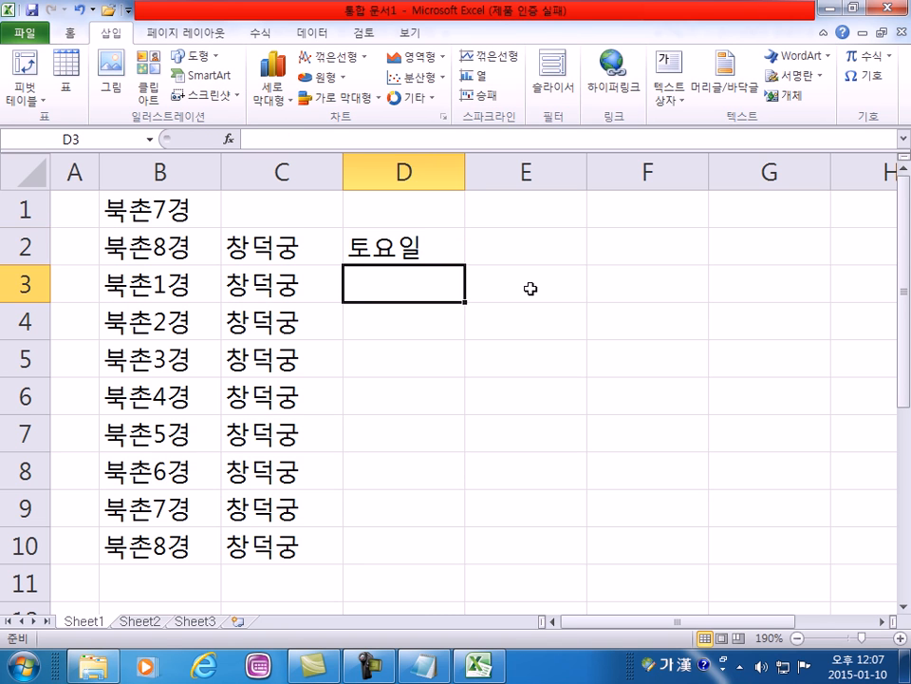
{"action": "left_click", "coordinate": [403, 250]}
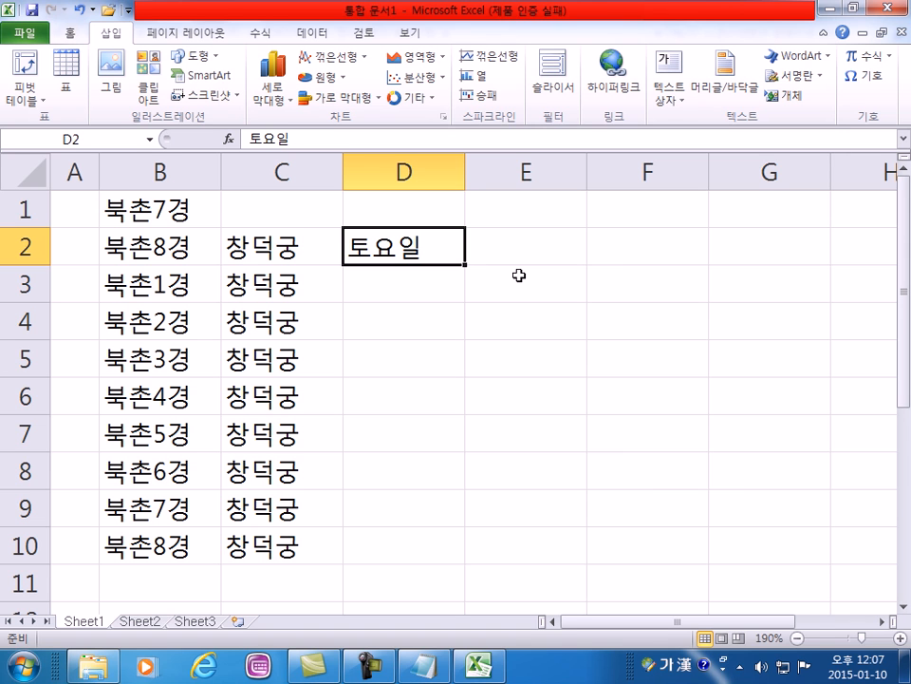
{"action": "left_click", "coordinate": [427, 275]}
{"action": "left_click", "coordinate": [441, 245]}
{"action": "left_click_drag", "start_coordinate": [465, 267], "coordinate": [464, 558]}
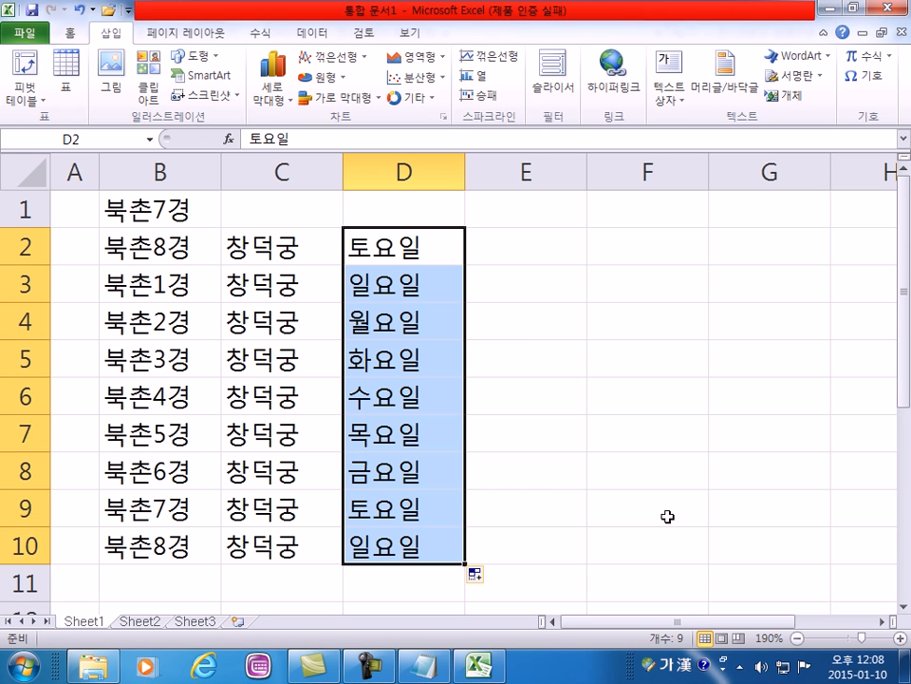
- Enter 1월 in cell E2 and autofill the month series down to E16
{"action": "left_click", "coordinate": [500, 245]}
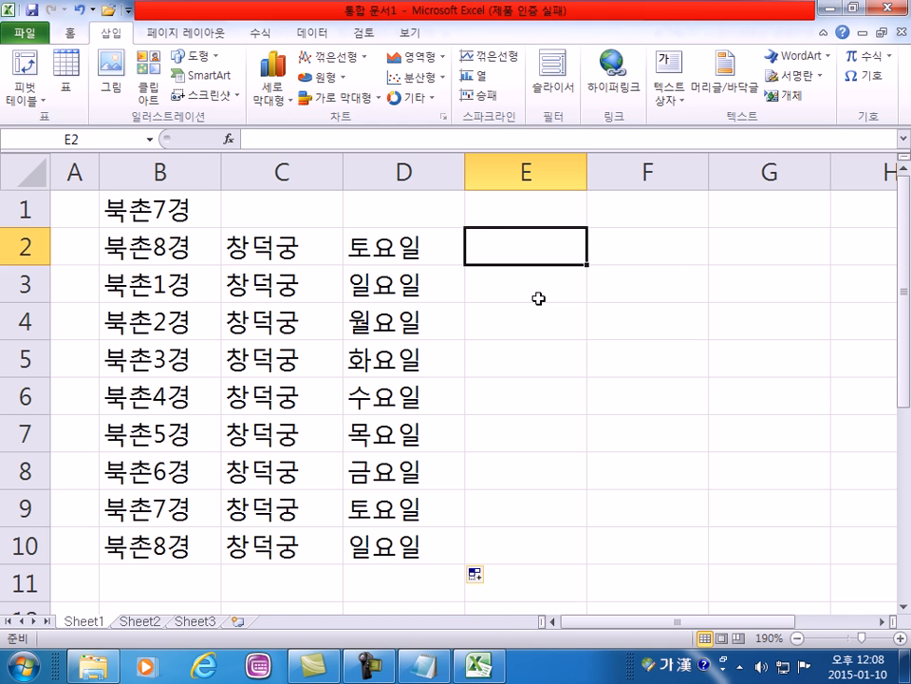
{"action": "type", "text": "1월"}
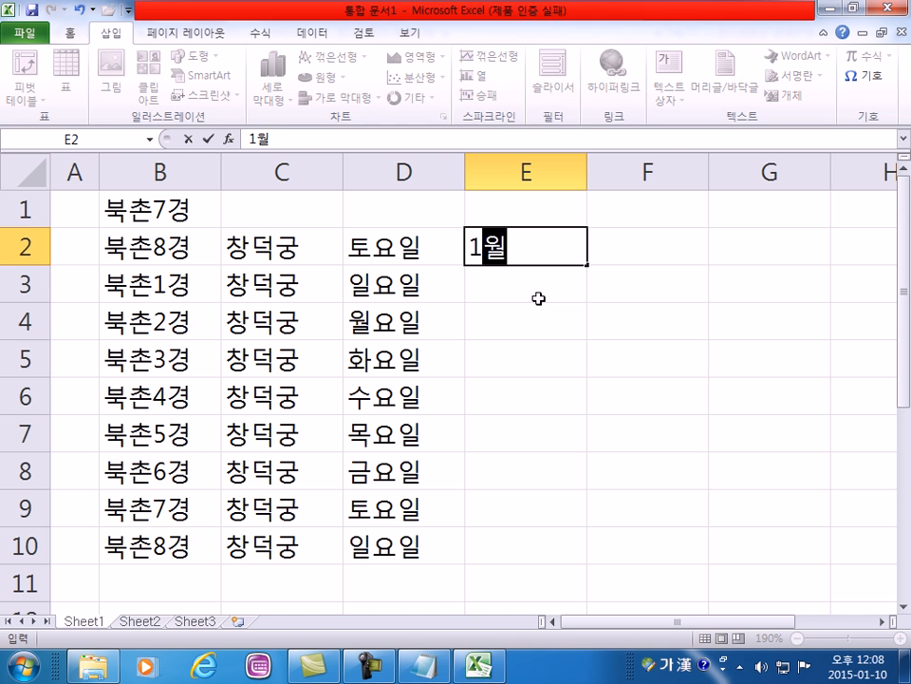
{"action": "key", "text": "Return"}
{"action": "left_click", "coordinate": [550, 247]}
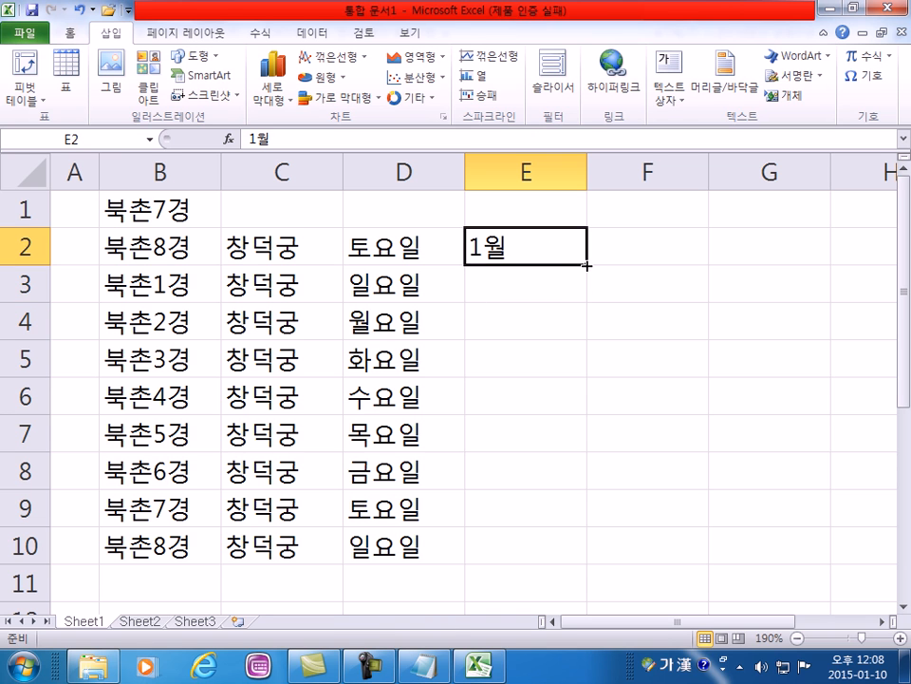
{"action": "scroll", "coordinate": [429, 231], "scroll_direction": "down", "scroll_amount": 4, "text": "ctrl"}
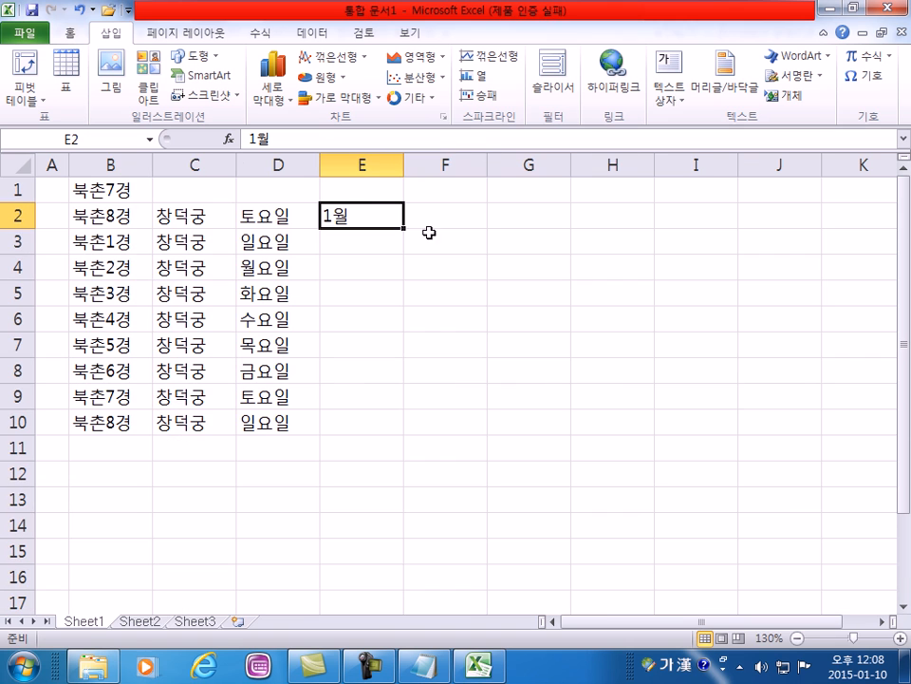
{"action": "left_click_drag", "start_coordinate": [404, 229], "coordinate": [393, 587]}
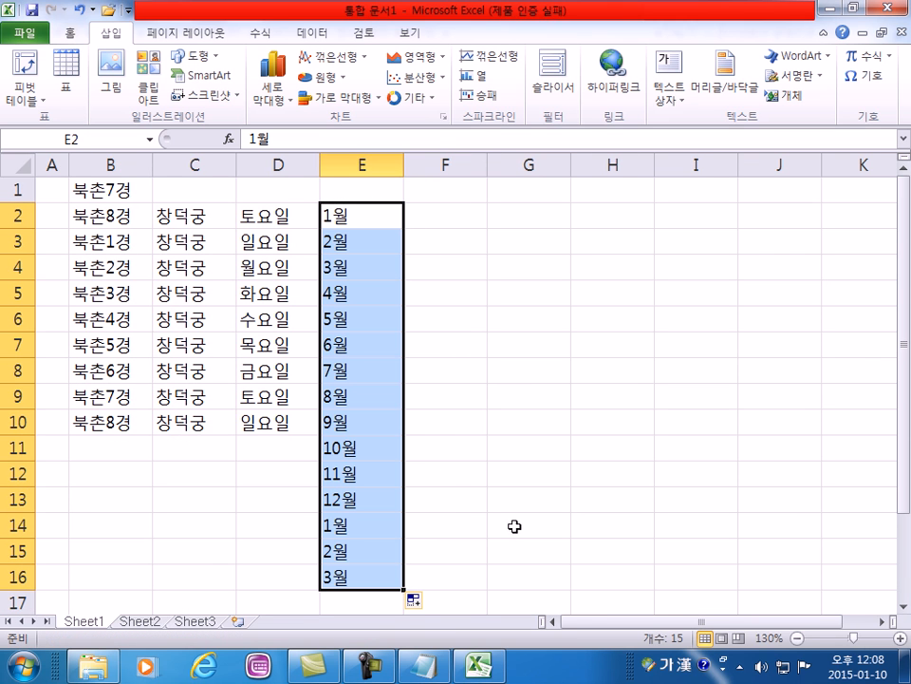
{"action": "left_click", "coordinate": [352, 498]}
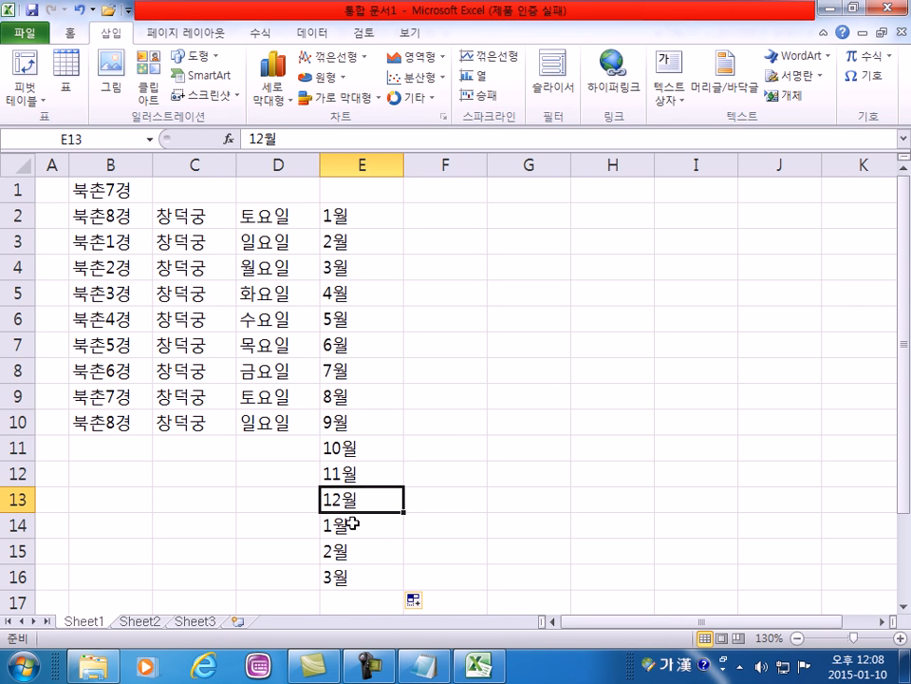
- Enter 을미 in cell F2 and autofill the sexagenary cycle series down column F to row 216
{"action": "left_click", "coordinate": [415, 215]}
{"action": "scroll", "coordinate": [390, 327], "scroll_direction": "up", "scroll_amount": 2}
{"action": "scroll", "coordinate": [391, 328], "scroll_direction": "up", "scroll_amount": 3}
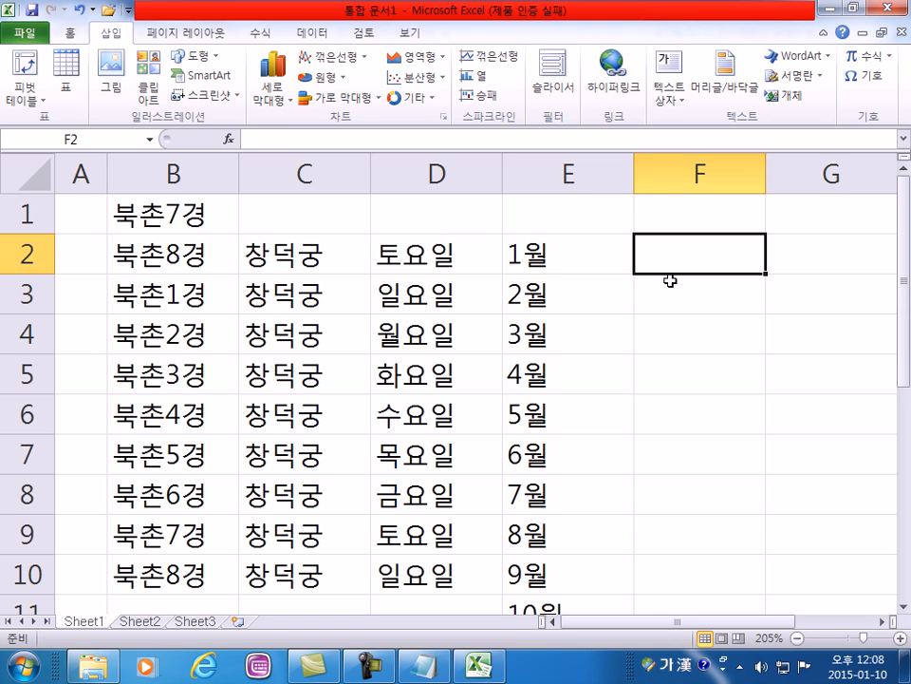
{"action": "type", "text": "을미"}
{"action": "key", "text": "Return"}
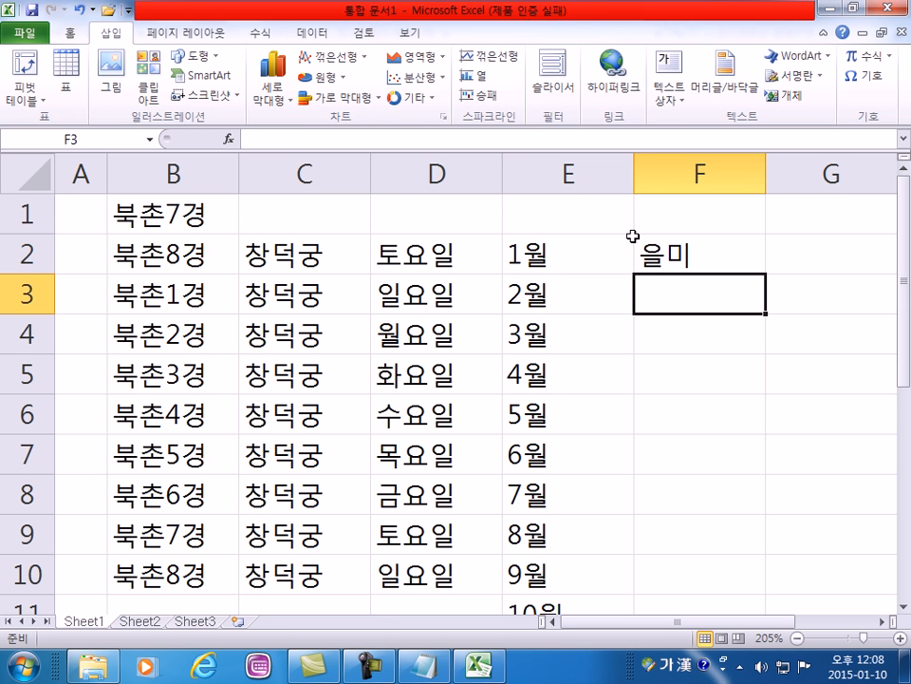
{"action": "left_click", "coordinate": [670, 252]}
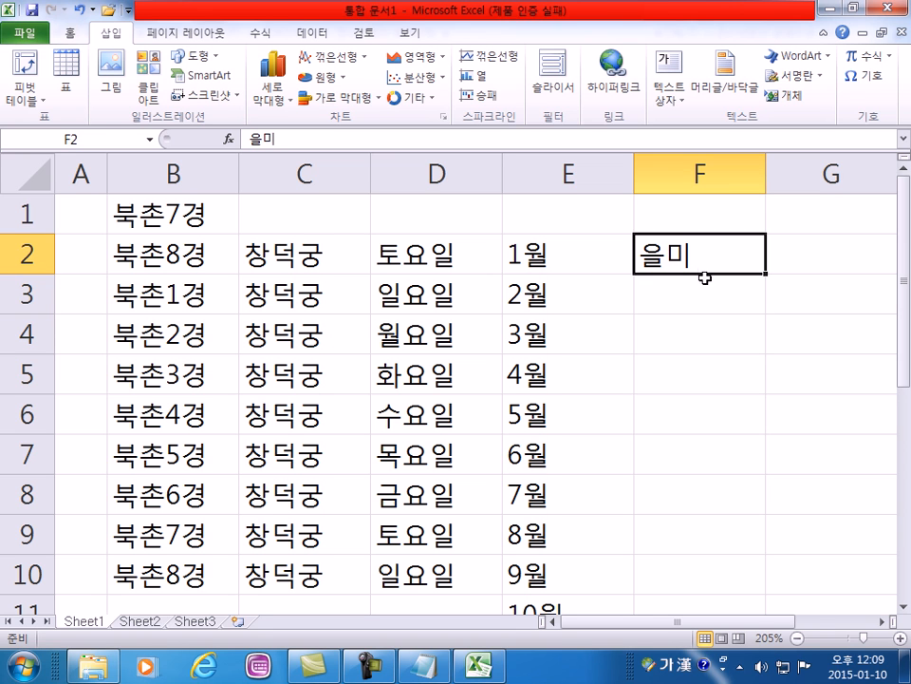
{"action": "scroll", "coordinate": [683, 294], "scroll_direction": "down", "scroll_amount": 3}
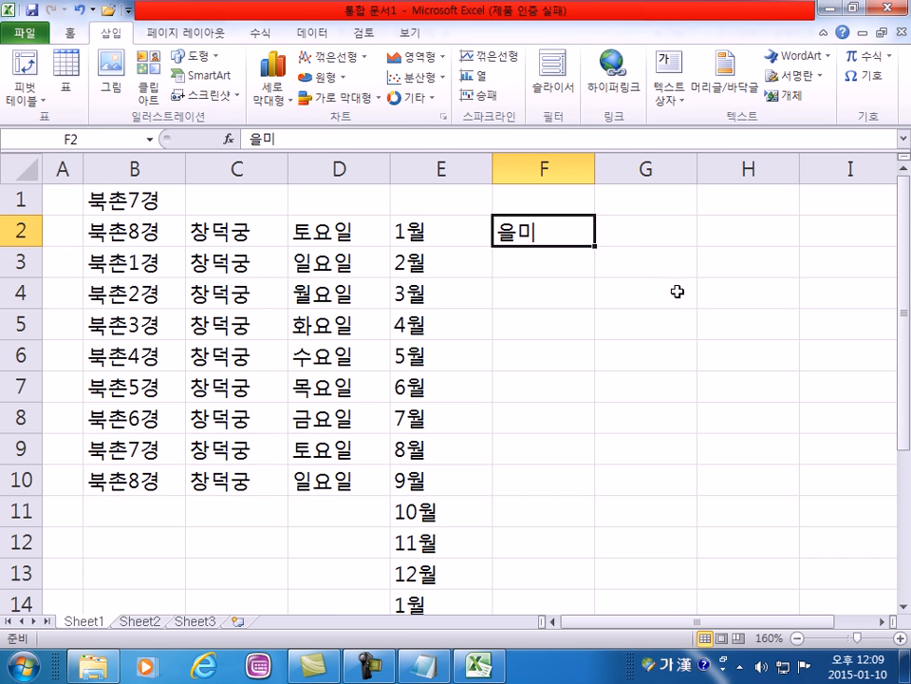
{"action": "left_click_drag", "start_coordinate": [596, 246], "coordinate": [575, 527]}
- Examine the autofilled sexagenary series in column F back to its start, selecting F3, F5 and F7
{"action": "scroll", "coordinate": [600, 508], "scroll_direction": "up", "scroll_amount": 8}
{"action": "scroll", "coordinate": [600, 508], "scroll_direction": "up", "scroll_amount": 20}
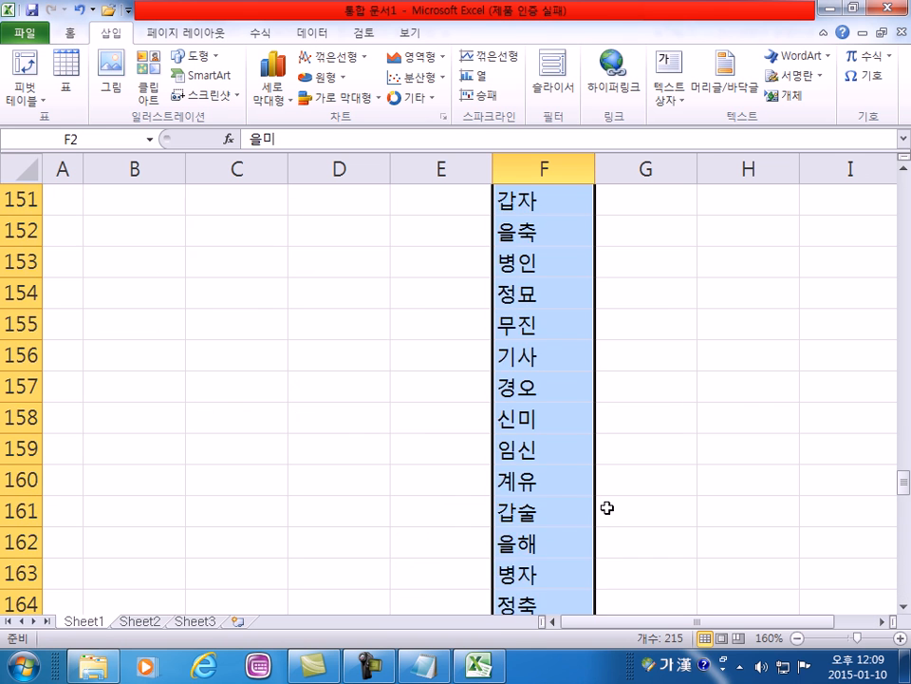
{"action": "scroll", "coordinate": [600, 496], "scroll_direction": "up", "scroll_amount": 5}
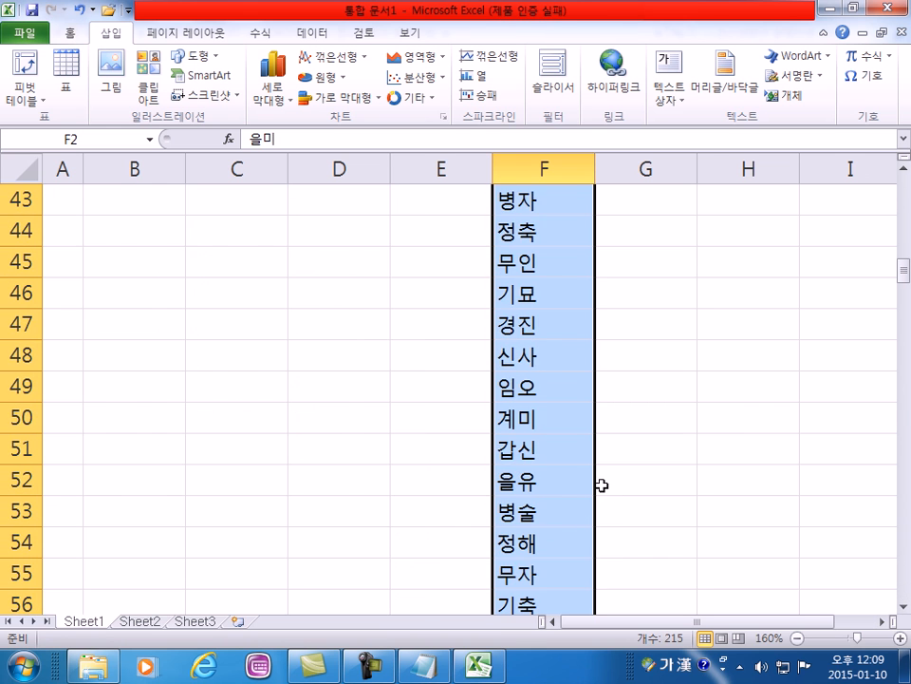
{"action": "key", "text": "ctrl+Home"}
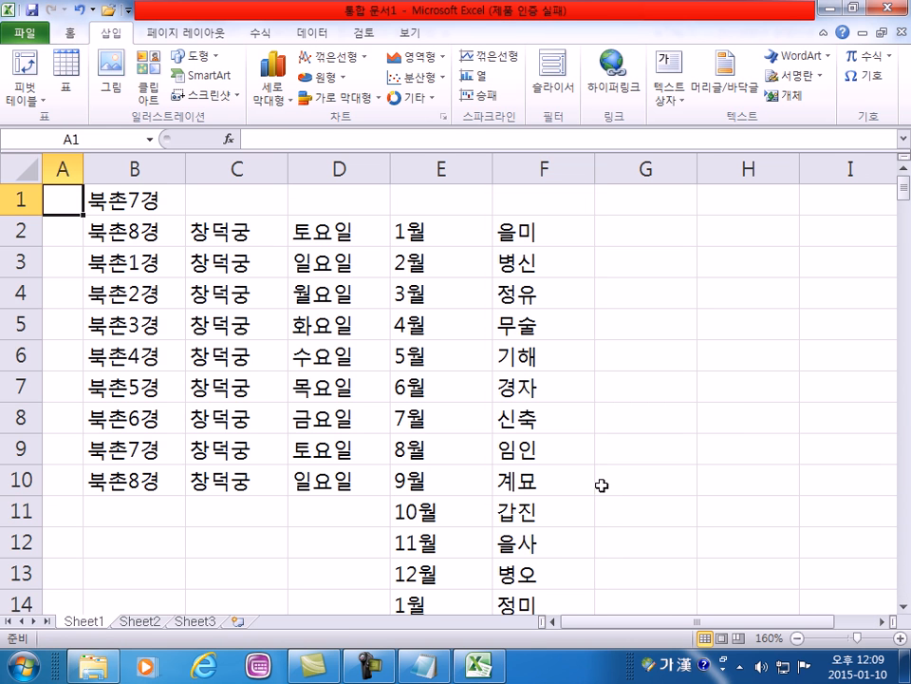
{"action": "left_click", "coordinate": [530, 260]}
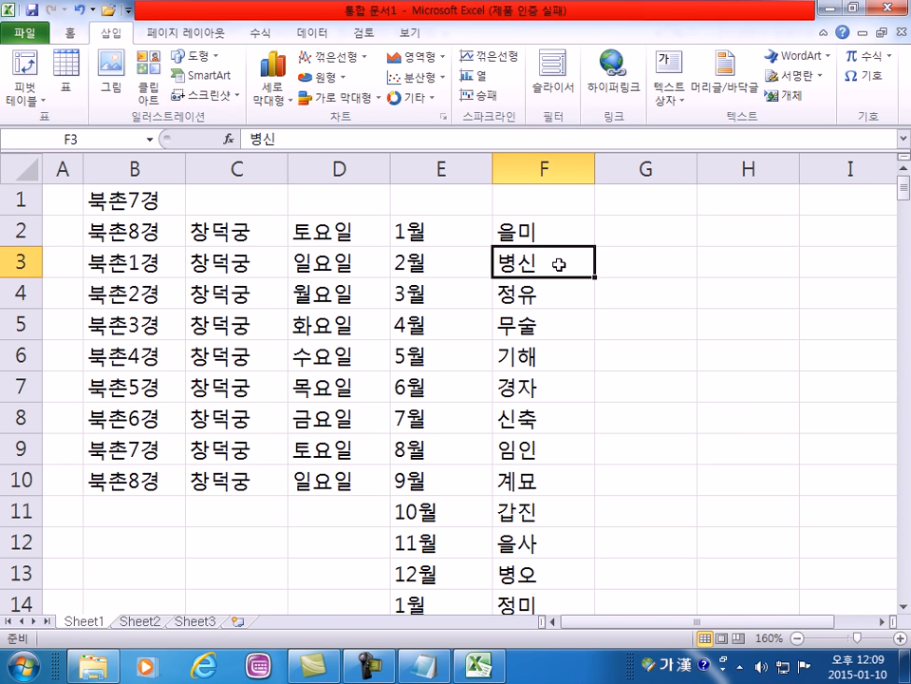
{"action": "left_click", "coordinate": [556, 322]}
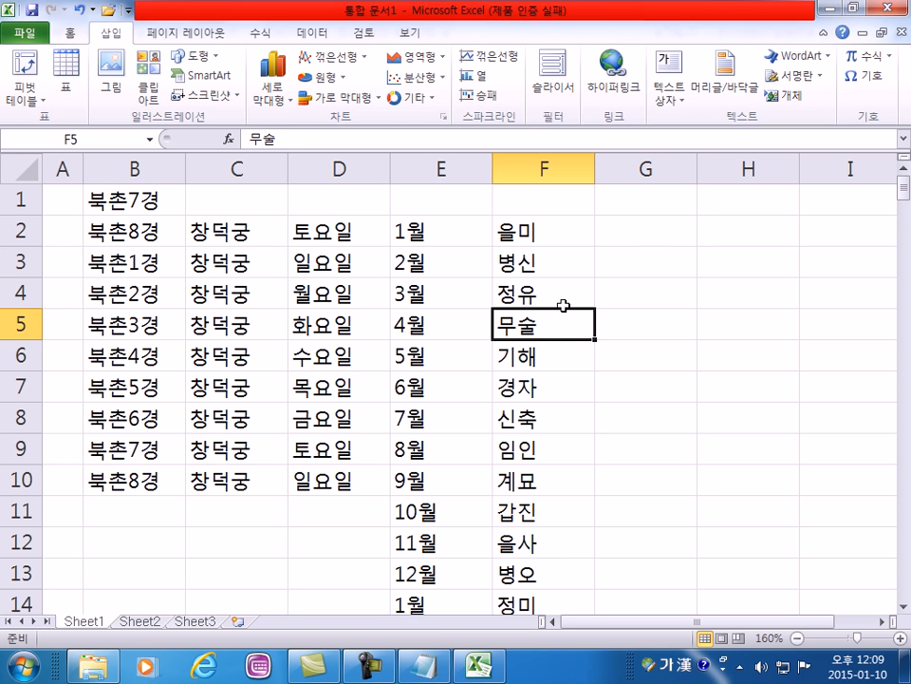
{"action": "left_click", "coordinate": [570, 387]}
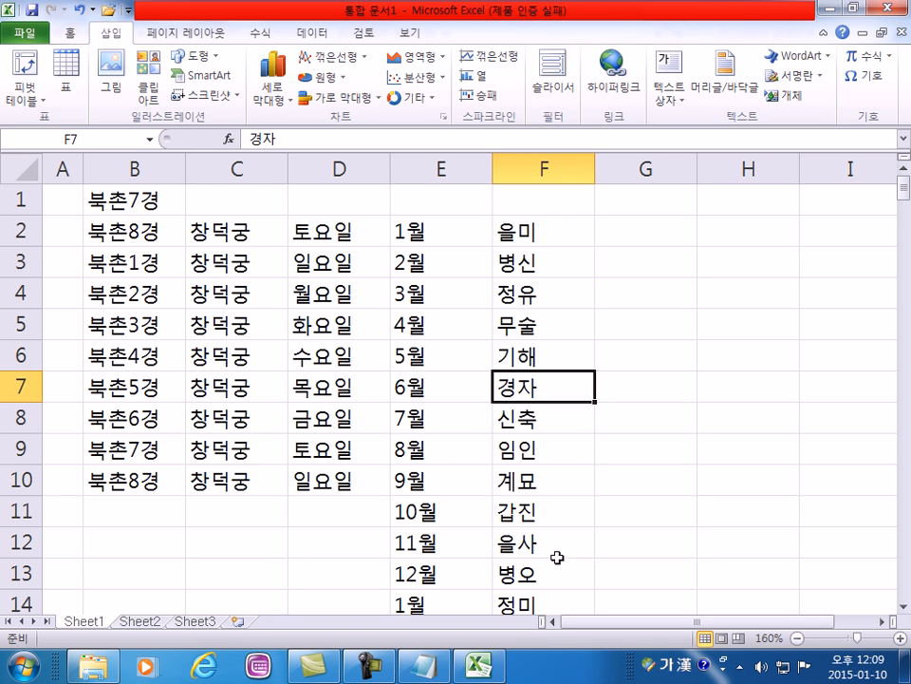
{"action": "scroll", "coordinate": [559, 512], "scroll_direction": "down", "scroll_amount": 2}
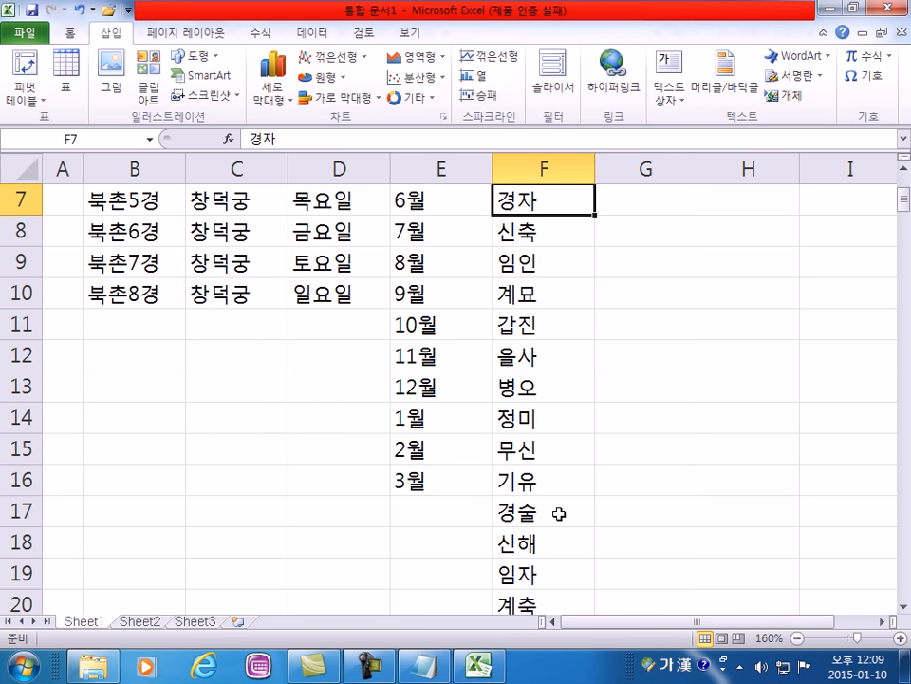
- Examine the autofilled sexagenary names in cells F11 to F15
{"action": "left_click", "coordinate": [554, 361]}
{"action": "left_click", "coordinate": [548, 325]}
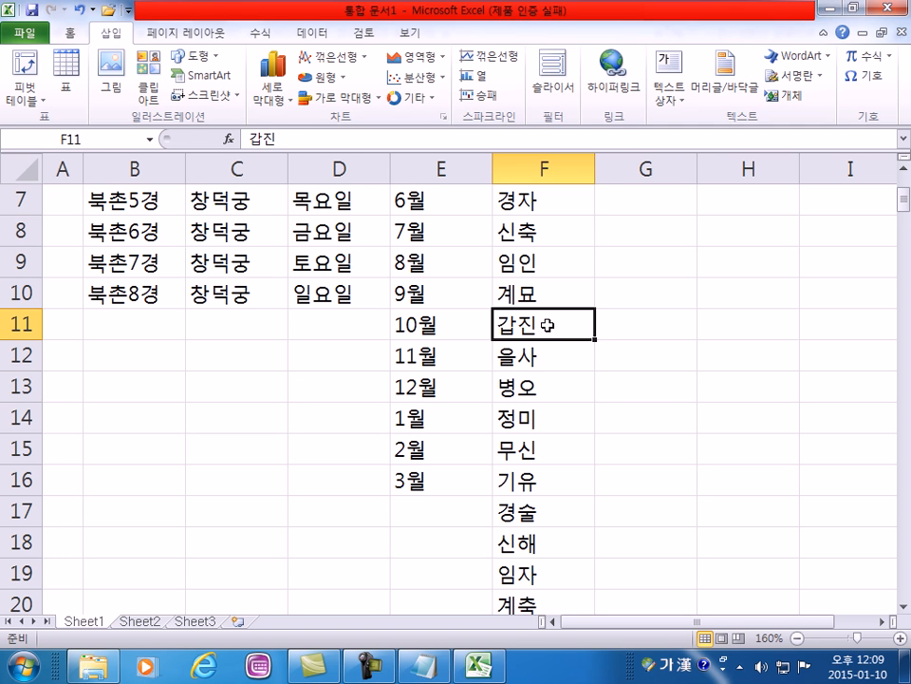
{"action": "left_click", "coordinate": [543, 397]}
{"action": "left_click", "coordinate": [539, 412]}
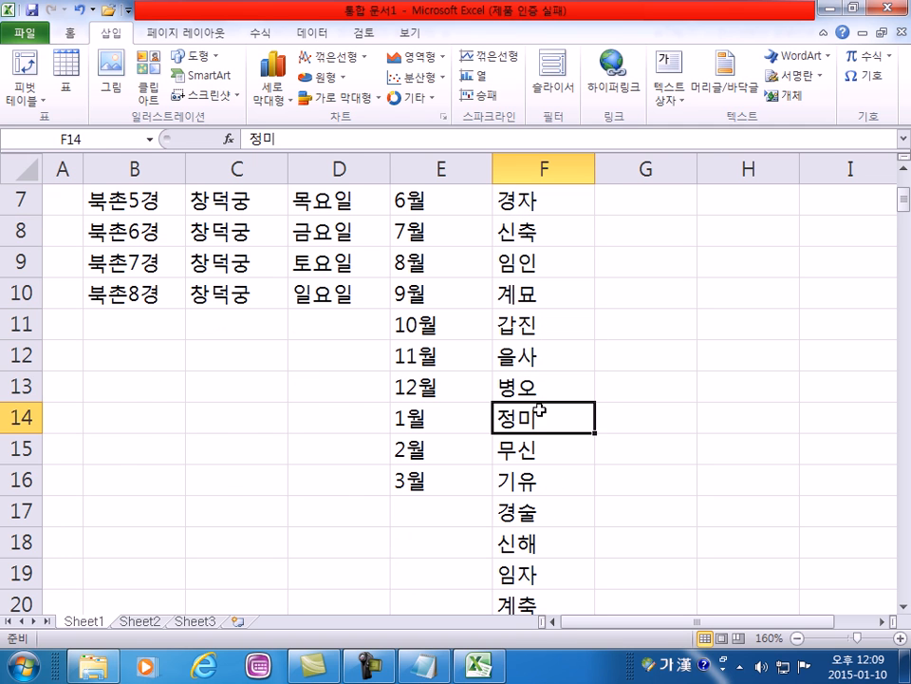
{"action": "left_click", "coordinate": [538, 439]}
- Enter 갑 in cell G2 and autofill the heavenly stems series down to G13
{"action": "scroll", "coordinate": [538, 439], "scroll_direction": "up", "scroll_amount": 2}
{"action": "left_click", "coordinate": [616, 233]}
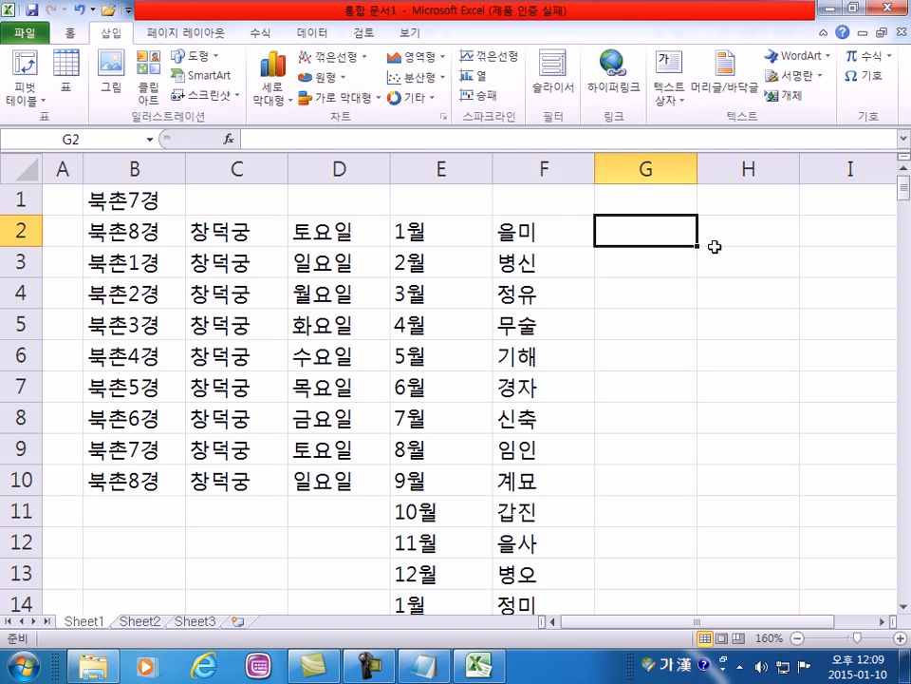
{"action": "type", "text": "갑"}
{"action": "key", "text": "Return"}
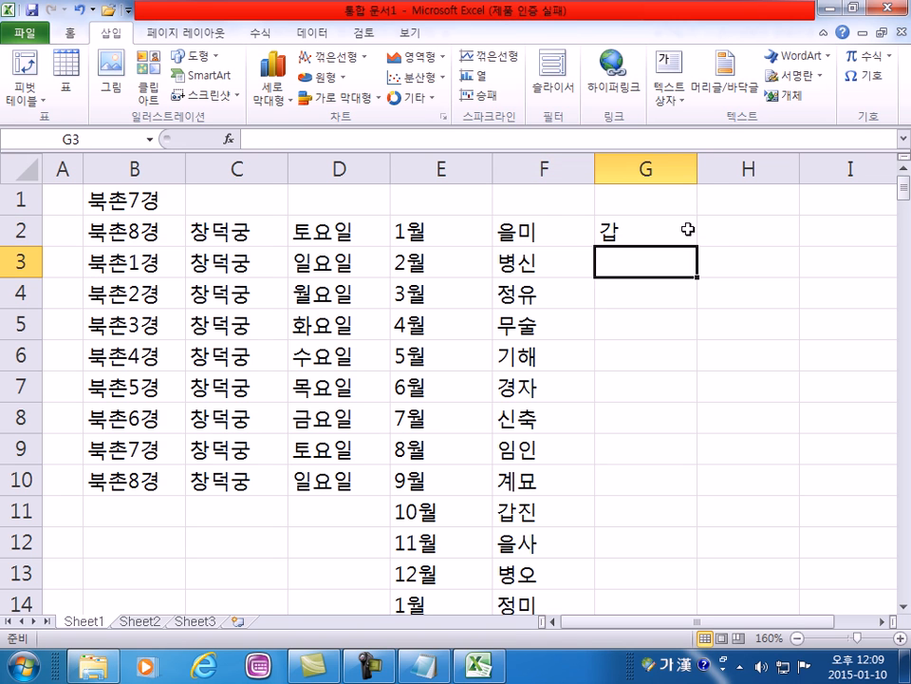
{"action": "left_click", "coordinate": [690, 241]}
{"action": "left_click_drag", "start_coordinate": [689, 241], "coordinate": [665, 573]}
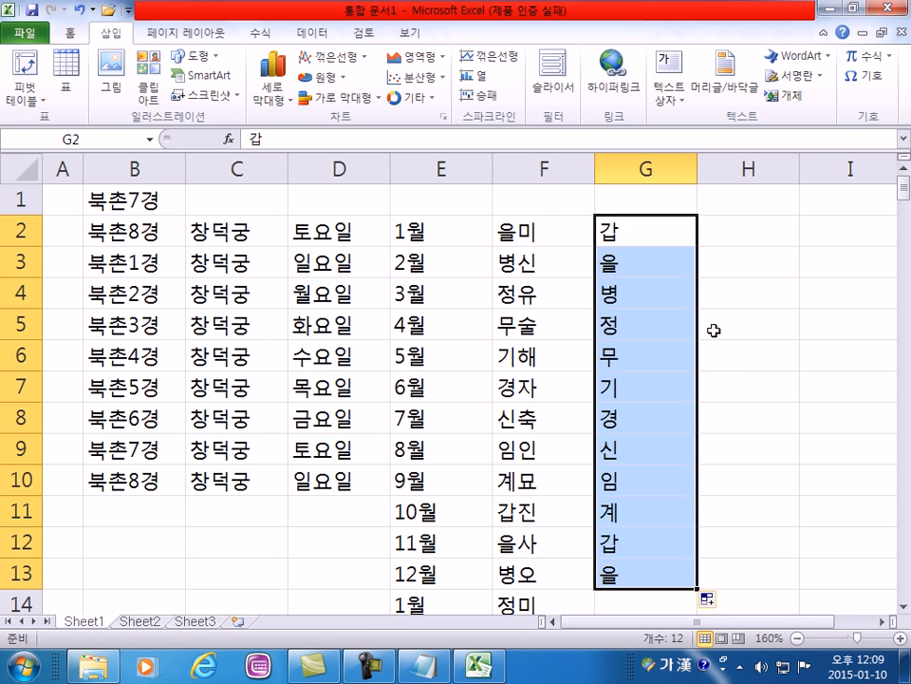
- Enter 자 in cell H2 and autofill the earthly branches series down to H13
{"action": "left_click", "coordinate": [730, 228]}
{"action": "type", "text": "자"}
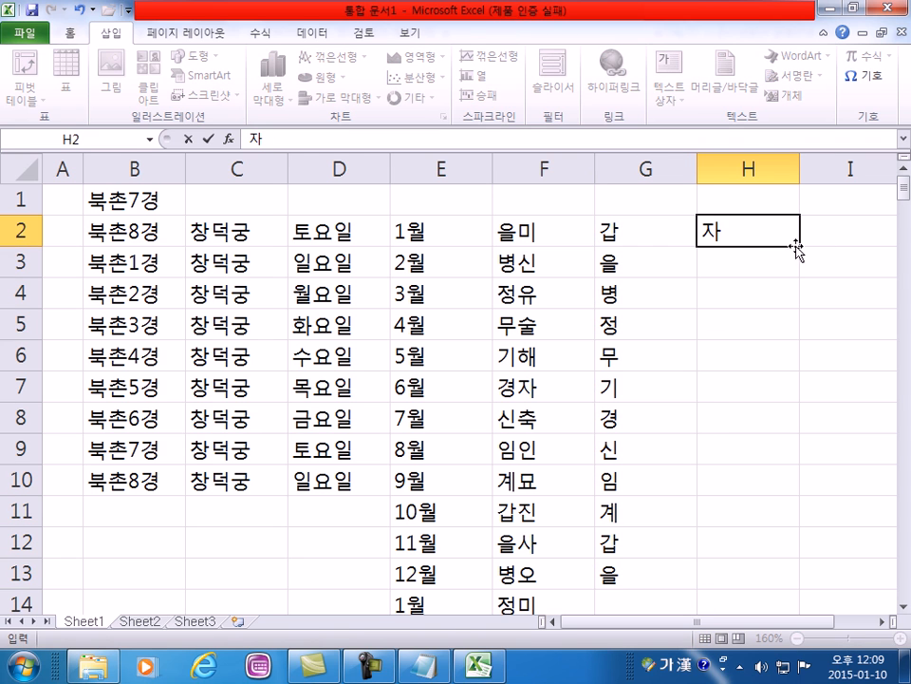
{"action": "left_click_drag", "start_coordinate": [804, 249], "coordinate": [785, 581]}
- Examine how the stems in column G pair row by row with the branches in column H
{"action": "left_click", "coordinate": [724, 228]}
{"action": "left_click", "coordinate": [674, 261]}
{"action": "key", "text": "Tab"}
{"action": "key", "text": "Return"}
{"action": "key", "text": "Tab"}
{"action": "left_click", "coordinate": [711, 327]}
{"action": "key", "text": "Return"}
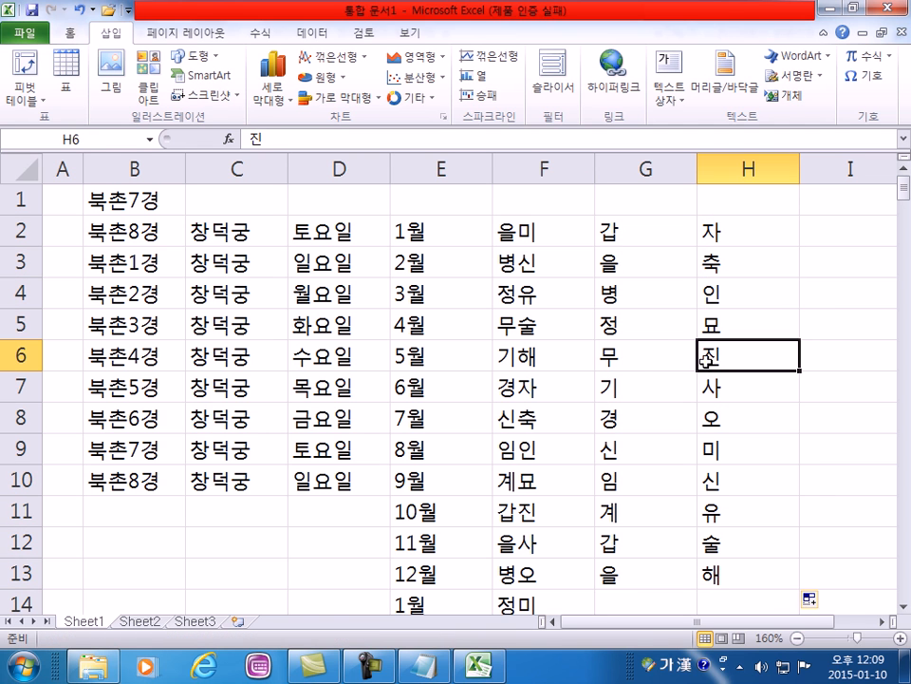
{"action": "left_click", "coordinate": [630, 383]}
{"action": "key", "text": "Tab"}
{"action": "left_click", "coordinate": [665, 231]}
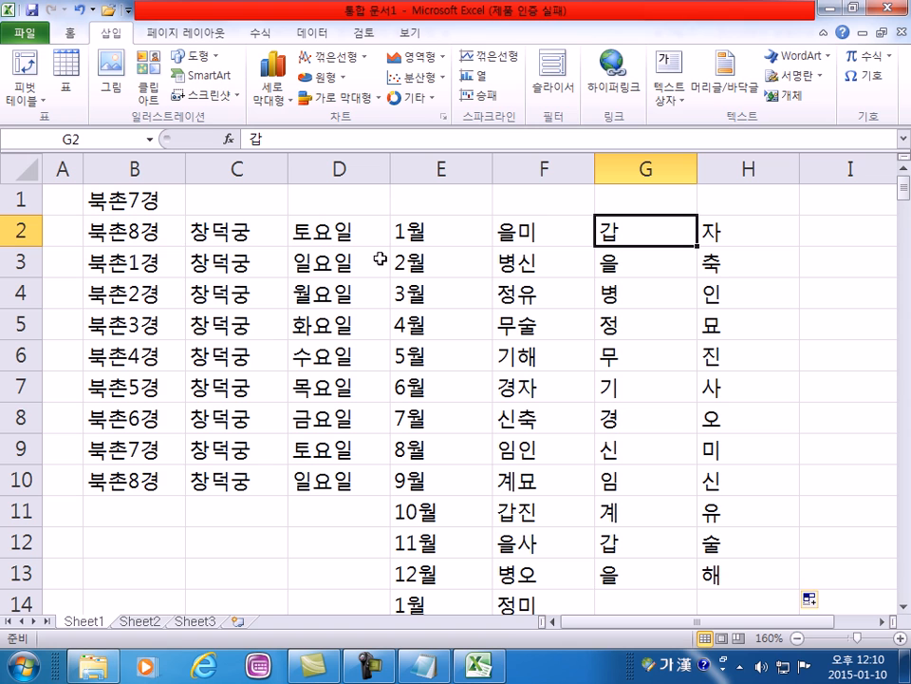
- Select cell I2 and open the advanced (고급) Excel options
{"action": "left_click", "coordinate": [822, 237]}
{"action": "left_click_drag", "start_coordinate": [741, 622], "coordinate": [846, 625]}
{"action": "left_click", "coordinate": [883, 623]}
{"action": "left_click", "coordinate": [883, 623]}
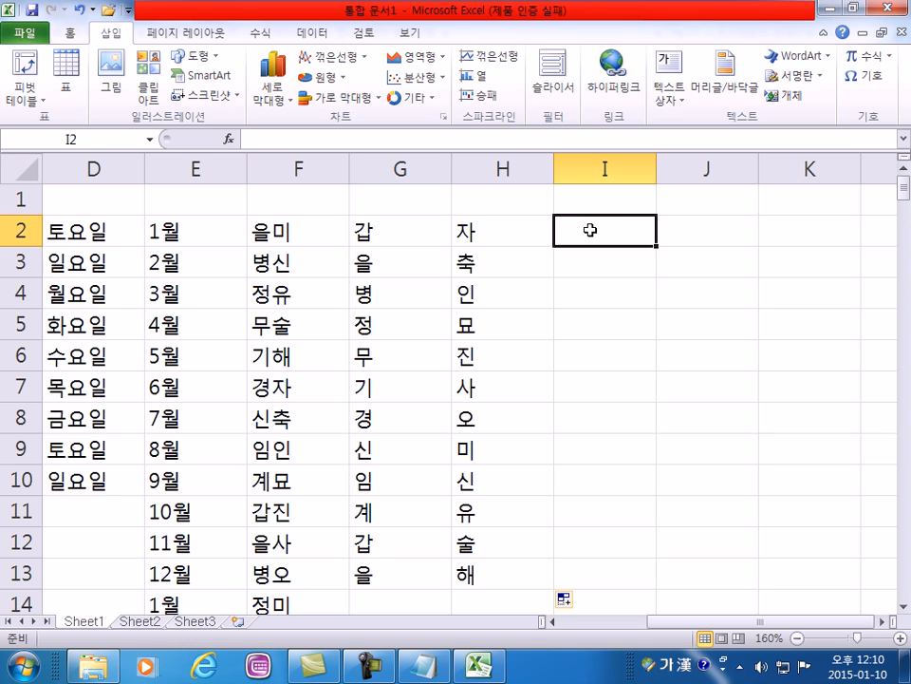
{"action": "left_click", "coordinate": [26, 35]}
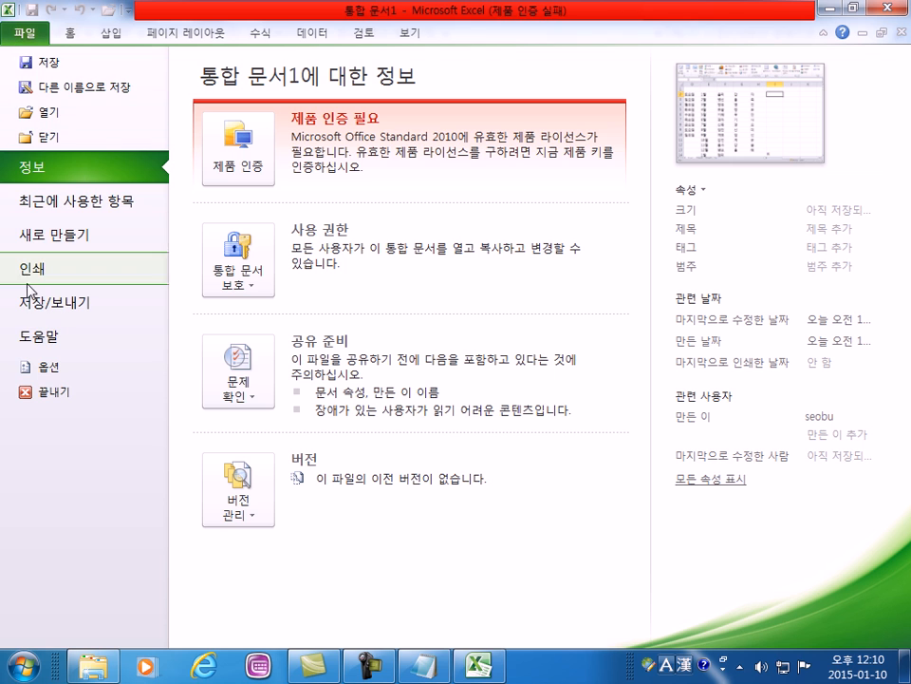
{"action": "left_click", "coordinate": [49, 373]}
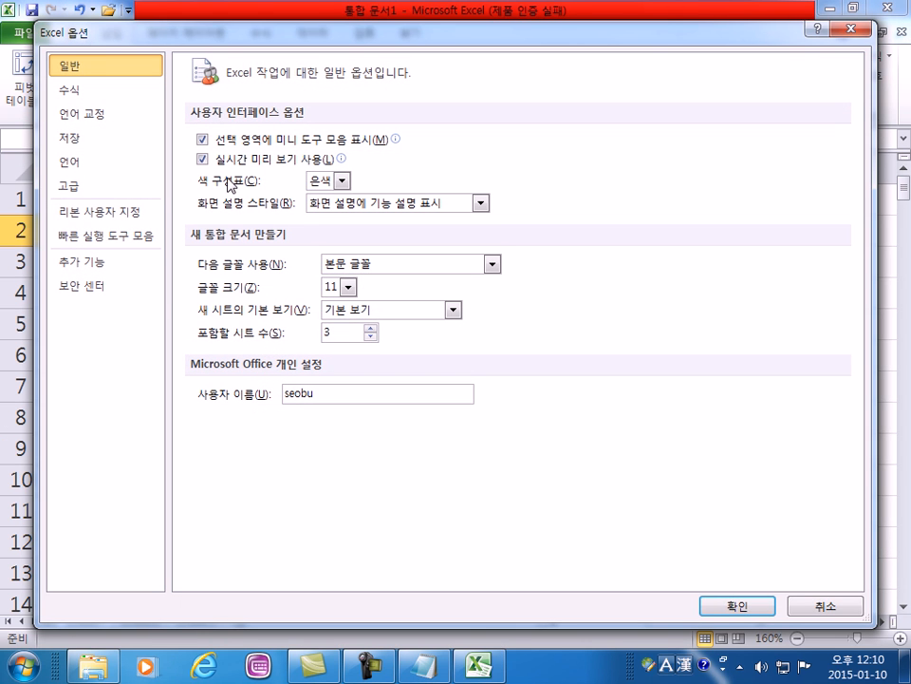
{"action": "left_click", "coordinate": [73, 189]}
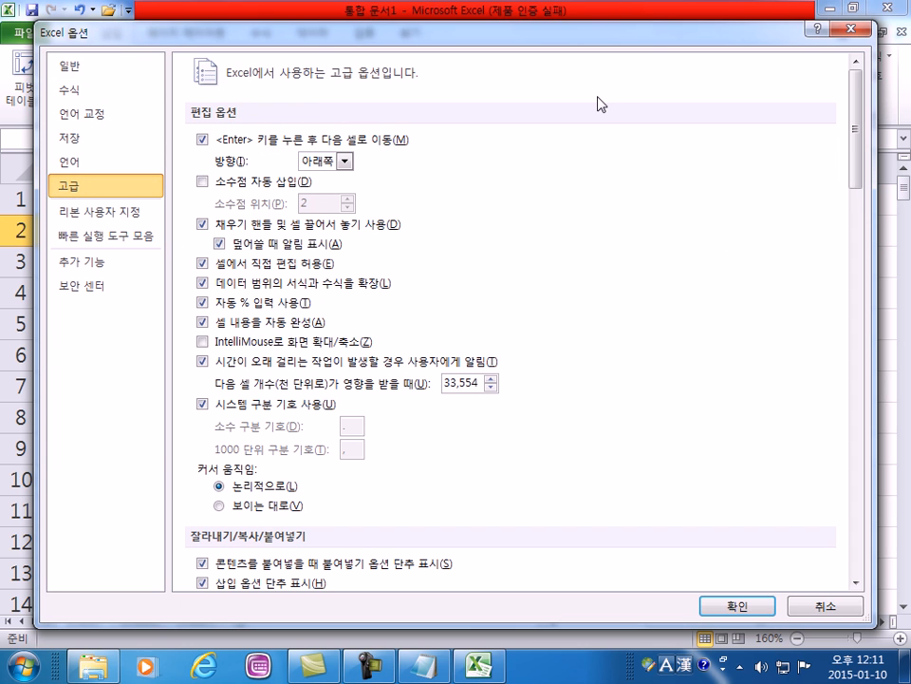
- Open the custom lists editor from the general section of the advanced options and look through the existing lists
{"action": "scroll", "coordinate": [612, 189], "scroll_direction": "down", "scroll_amount": 8}
{"action": "scroll", "coordinate": [620, 213], "scroll_direction": "down", "scroll_amount": 15}
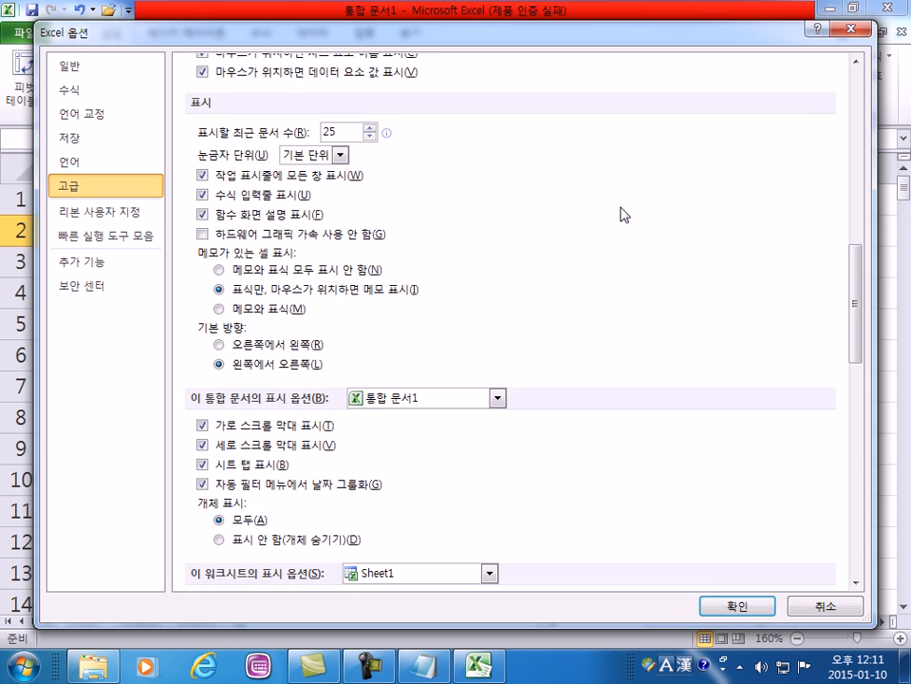
{"action": "scroll", "coordinate": [620, 216], "scroll_direction": "down", "scroll_amount": 7}
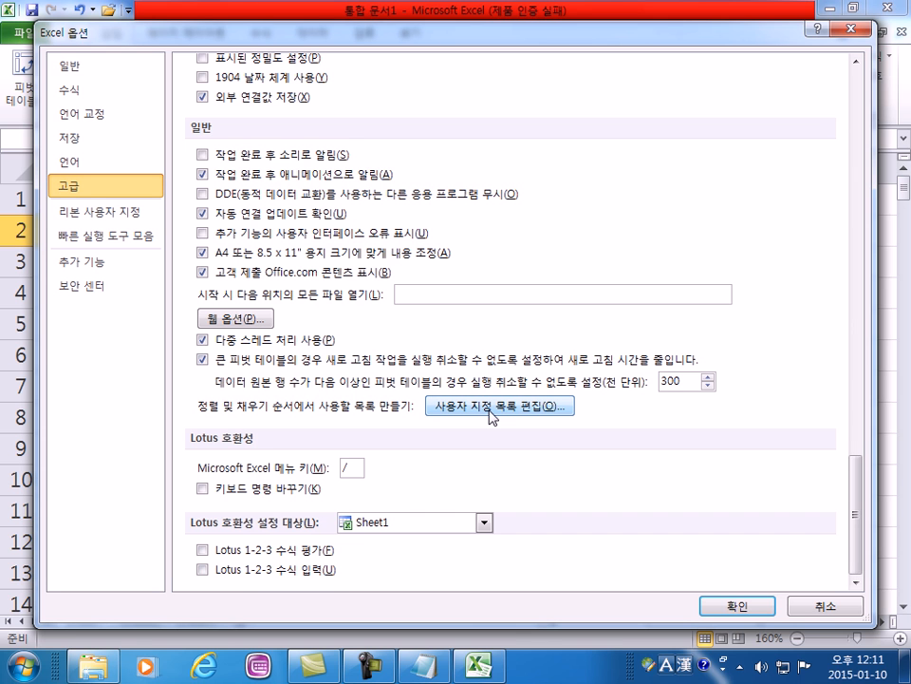
{"action": "left_click_drag", "start_coordinate": [179, 34], "coordinate": [257, 24]}
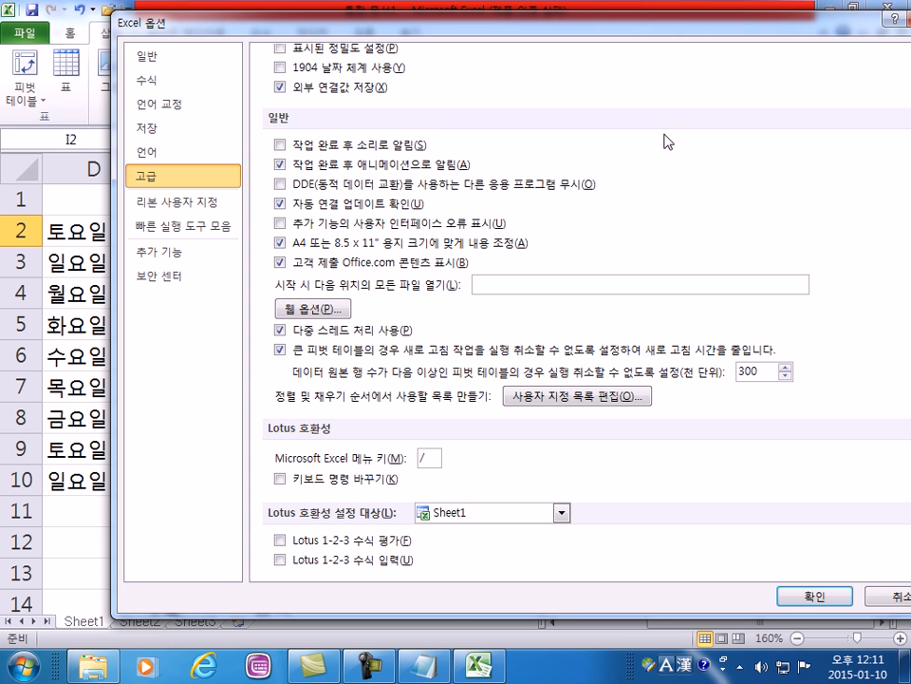
{"action": "left_click_drag", "start_coordinate": [807, 31], "coordinate": [721, 21]}
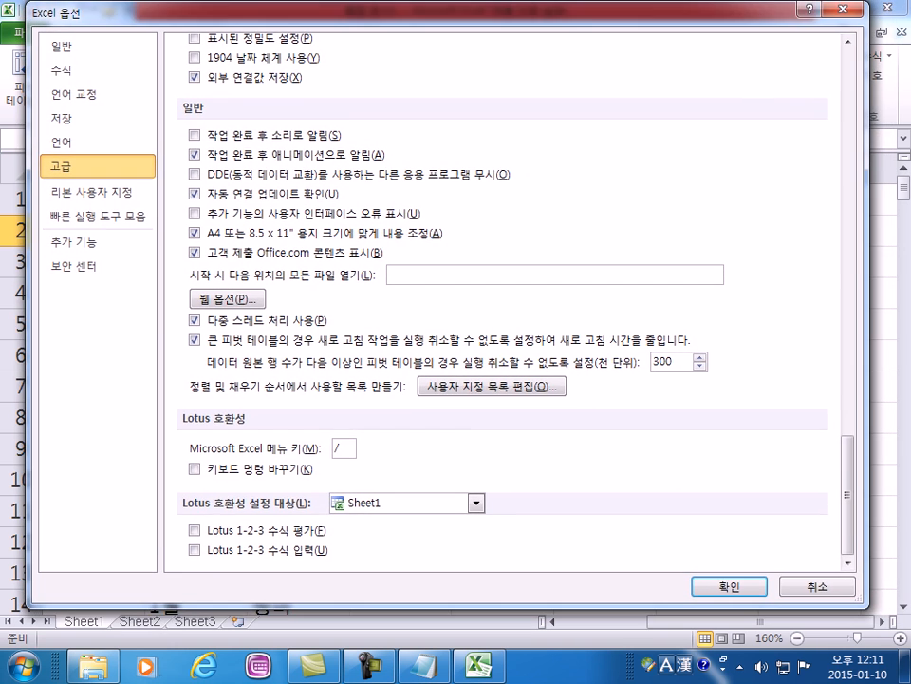
{"action": "left_click", "coordinate": [487, 394]}
{"action": "left_click_drag", "start_coordinate": [350, 174], "coordinate": [328, 107]}
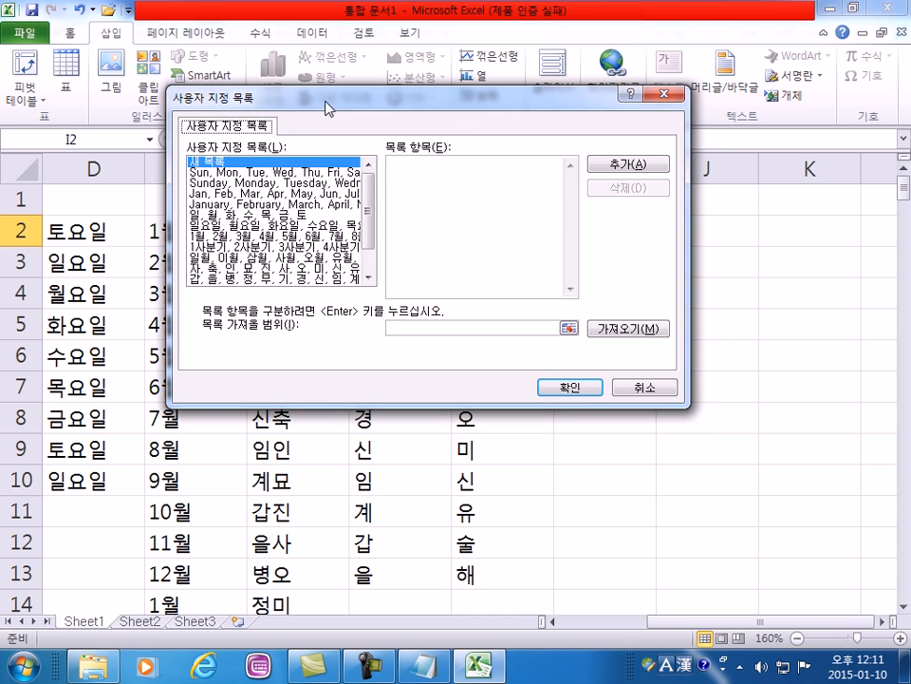
{"action": "scroll", "coordinate": [370, 223], "scroll_direction": "down", "scroll_amount": 1}
{"action": "scroll", "coordinate": [374, 209], "scroll_direction": "up", "scroll_amount": 1}
{"action": "scroll", "coordinate": [245, 270], "scroll_direction": "down", "scroll_amount": 1}
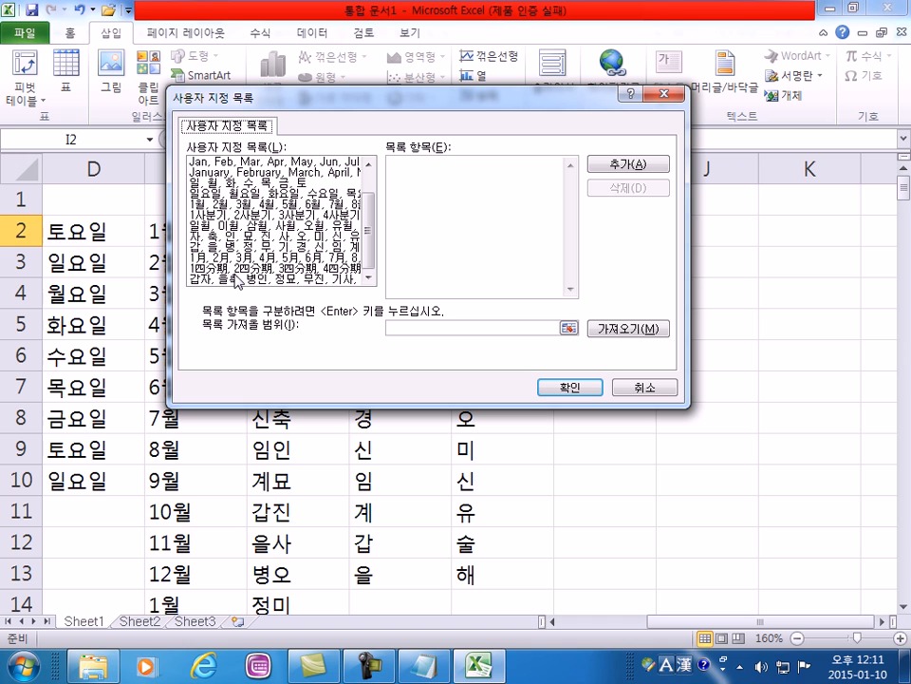
- Add a new custom list with the entries 봄, 여름, 가을 and 겨울
{"action": "left_click", "coordinate": [390, 198]}
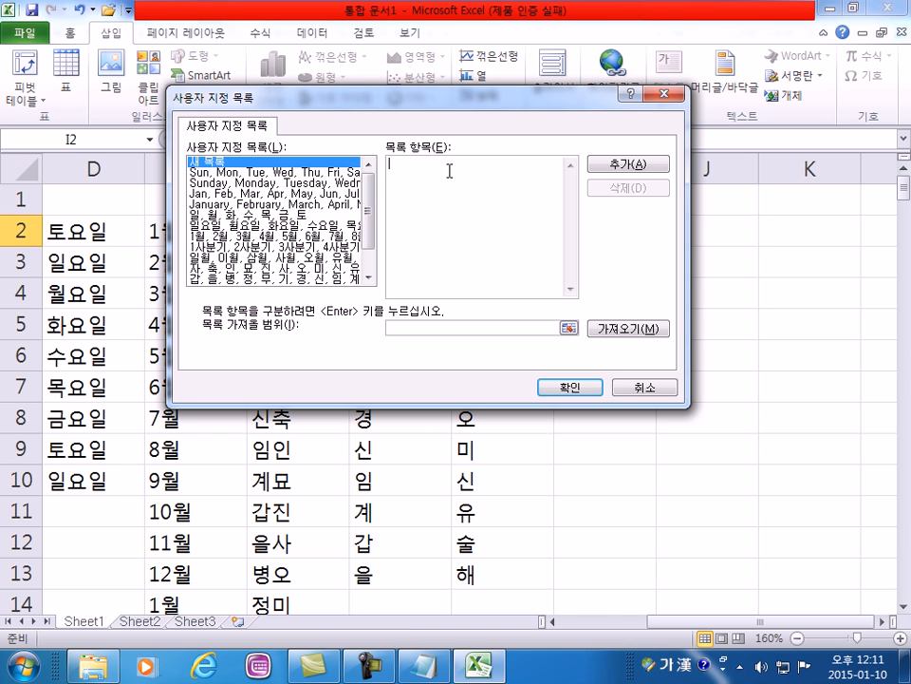
{"action": "type", "text": "봄"}
{"action": "key", "text": "Return"}
{"action": "type", "text": "여ㄹ"}
{"action": "key", "text": "Return"}
{"action": "type", "text": "가을"}
{"action": "key", "text": "Return"}
{"action": "type", "text": "겨ㅇ"}
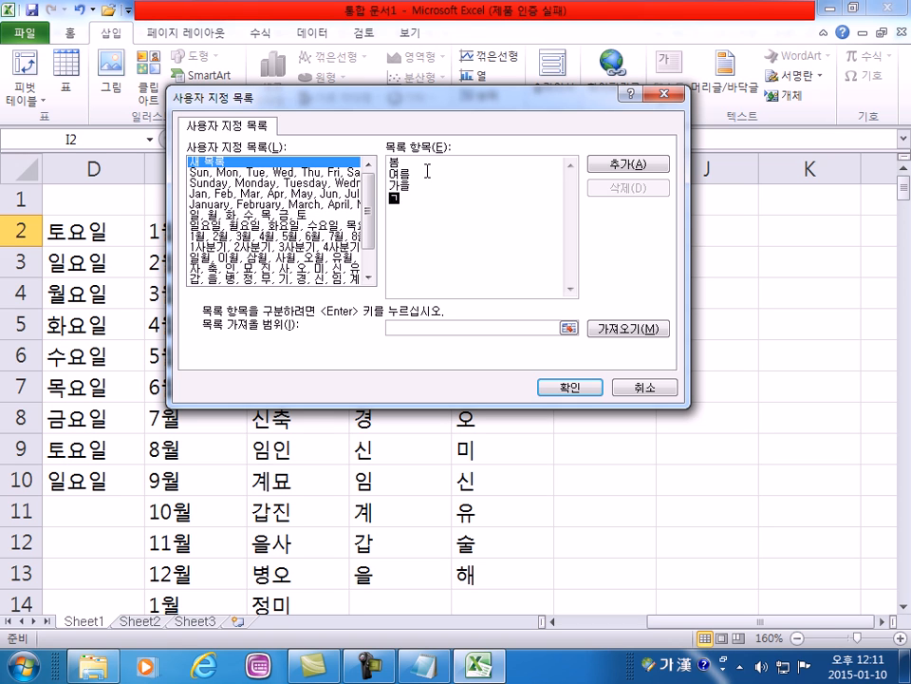
{"action": "key", "text": "Return"}
{"action": "left_click", "coordinate": [643, 167]}
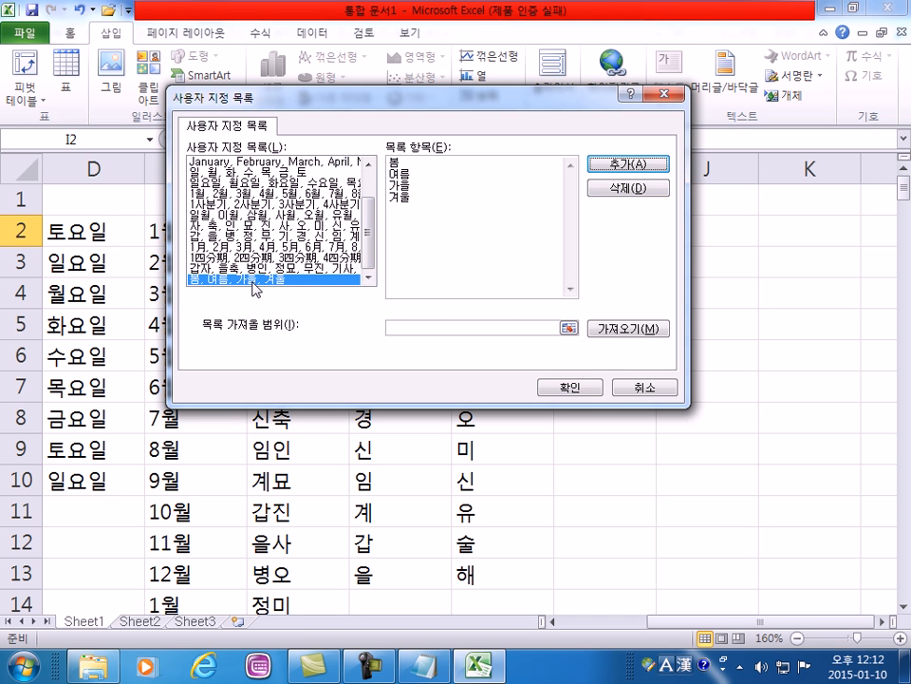
- Review the seasons entry among the custom lists and accept the custom list and option settings
{"action": "left_click_drag", "start_coordinate": [370, 224], "coordinate": [377, 149]}
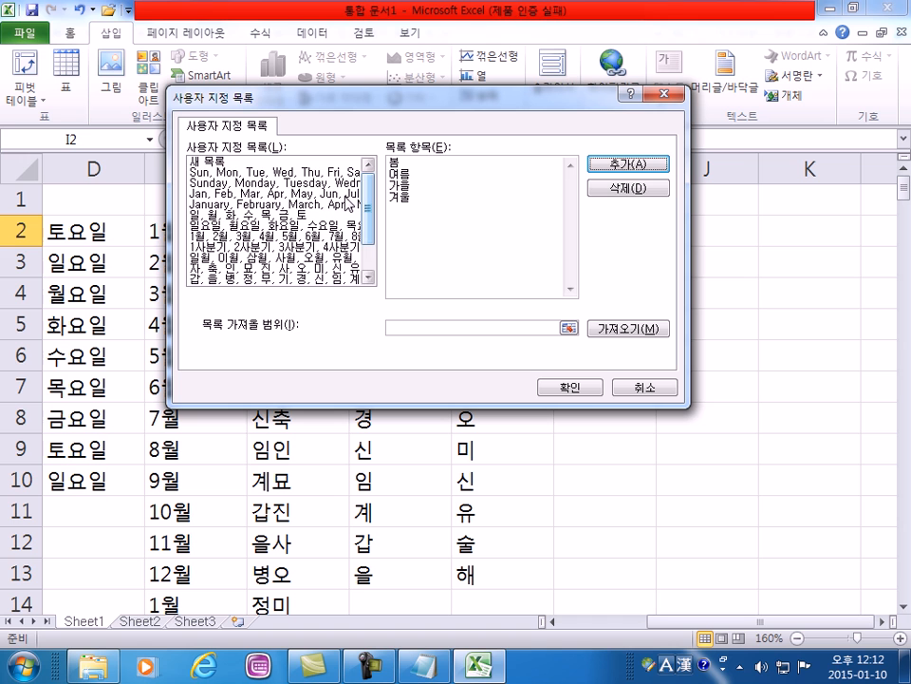
{"action": "left_click", "coordinate": [275, 172]}
{"action": "left_click", "coordinate": [209, 162]}
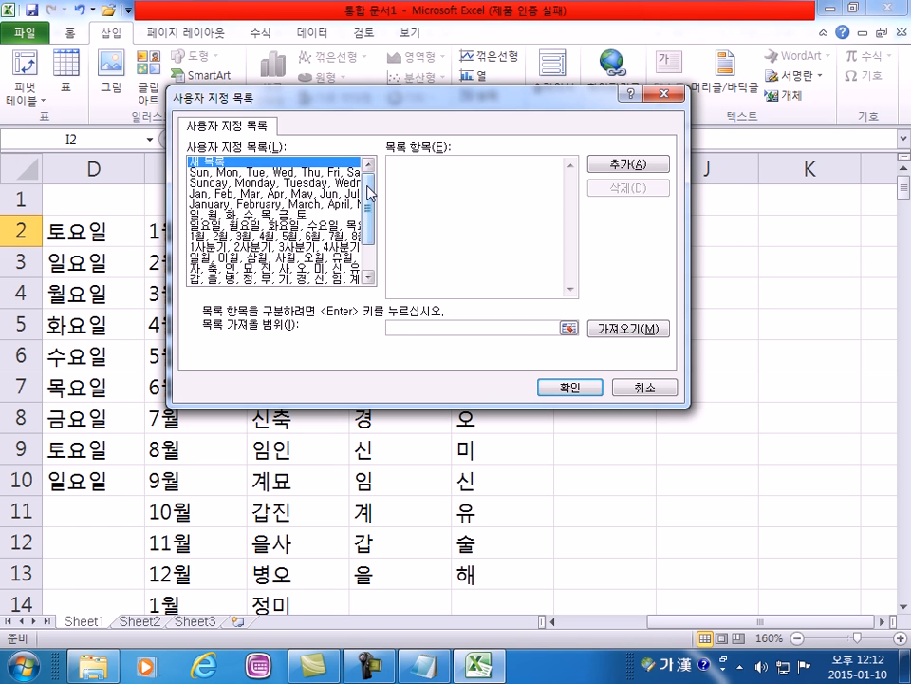
{"action": "scroll", "coordinate": [276, 204], "scroll_direction": "down", "scroll_amount": 2}
{"action": "left_click", "coordinate": [269, 280]}
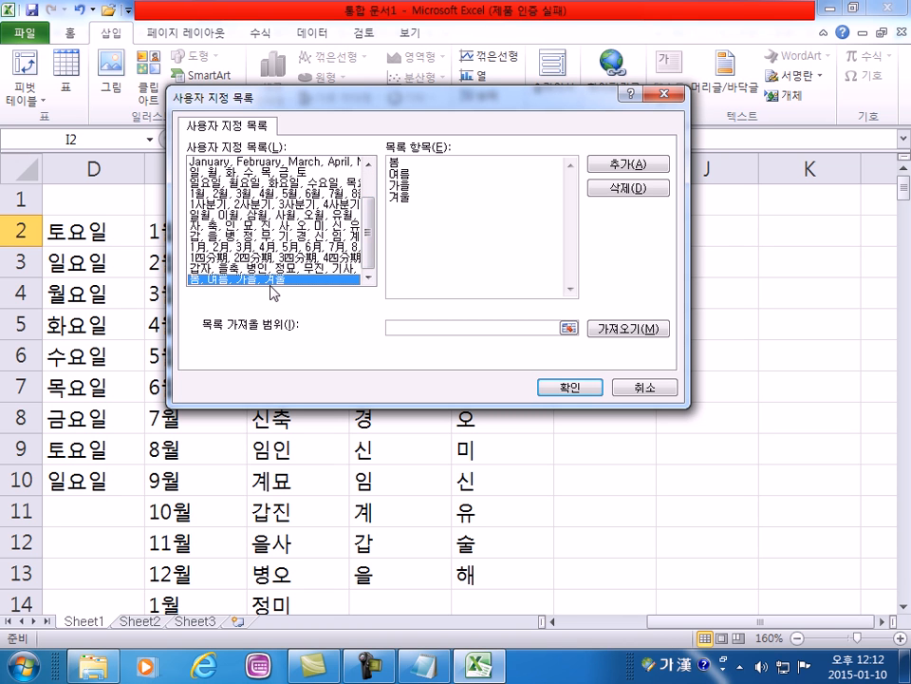
{"action": "left_click", "coordinate": [560, 387]}
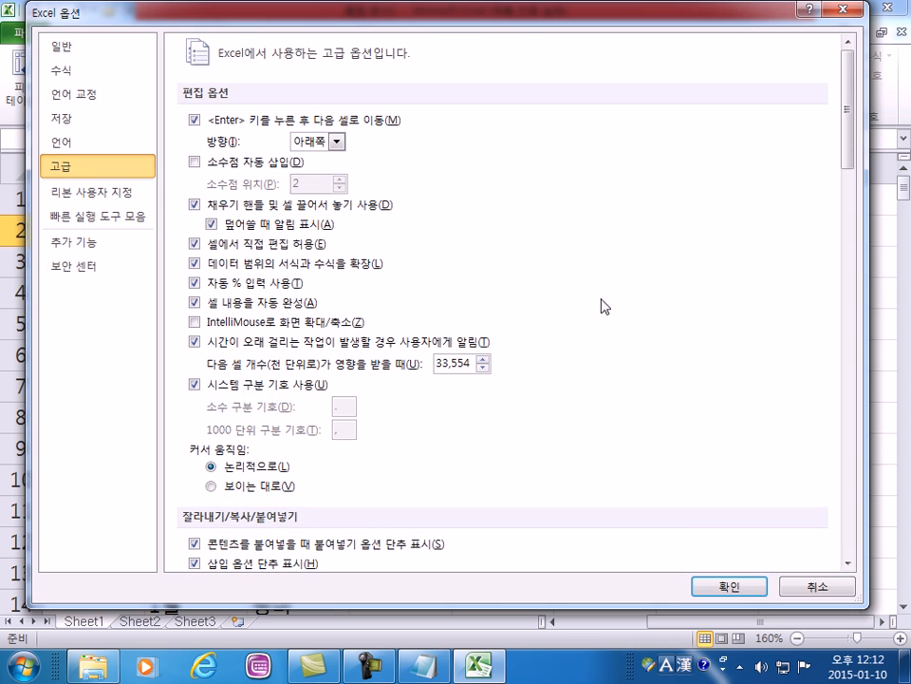
{"action": "left_click", "coordinate": [738, 590]}
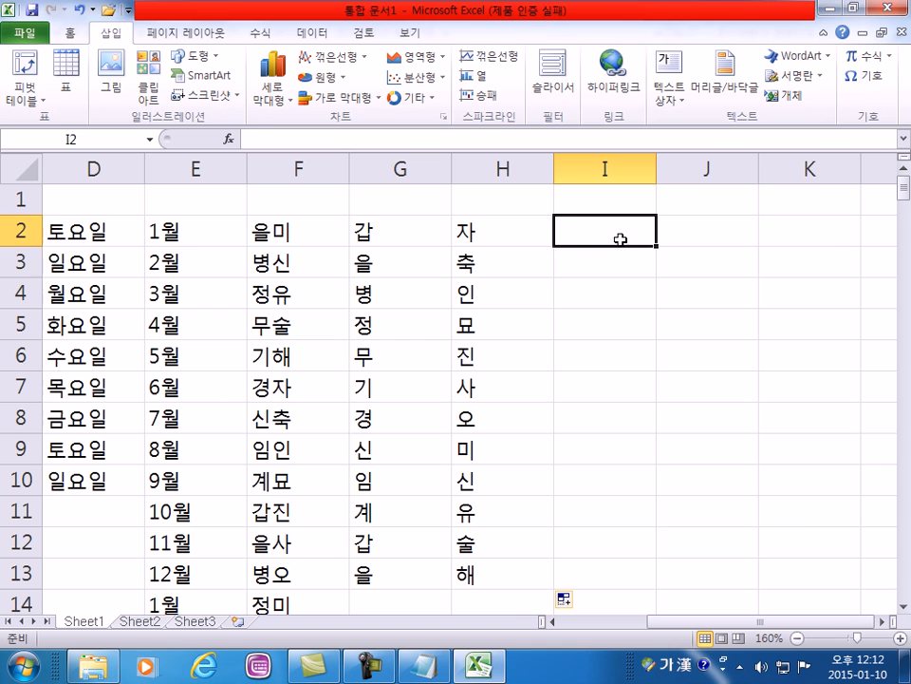
- Enter 가을 in cell I2 and autofill the season series down to I11
{"action": "type", "text": "가을"}
{"action": "key", "text": "Return"}
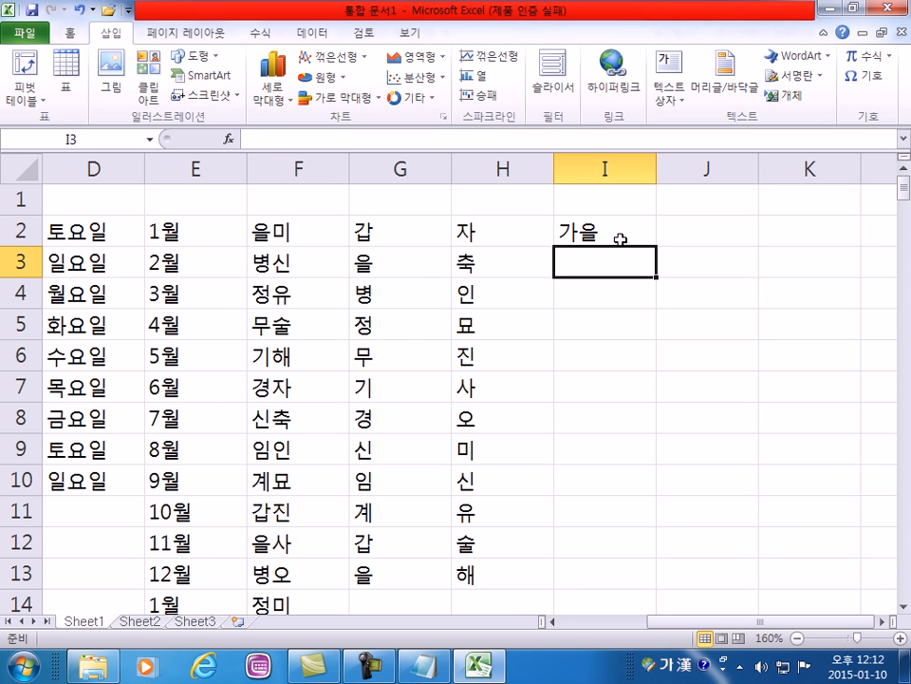
{"action": "left_click", "coordinate": [619, 239]}
{"action": "left_click_drag", "start_coordinate": [656, 247], "coordinate": [594, 551]}
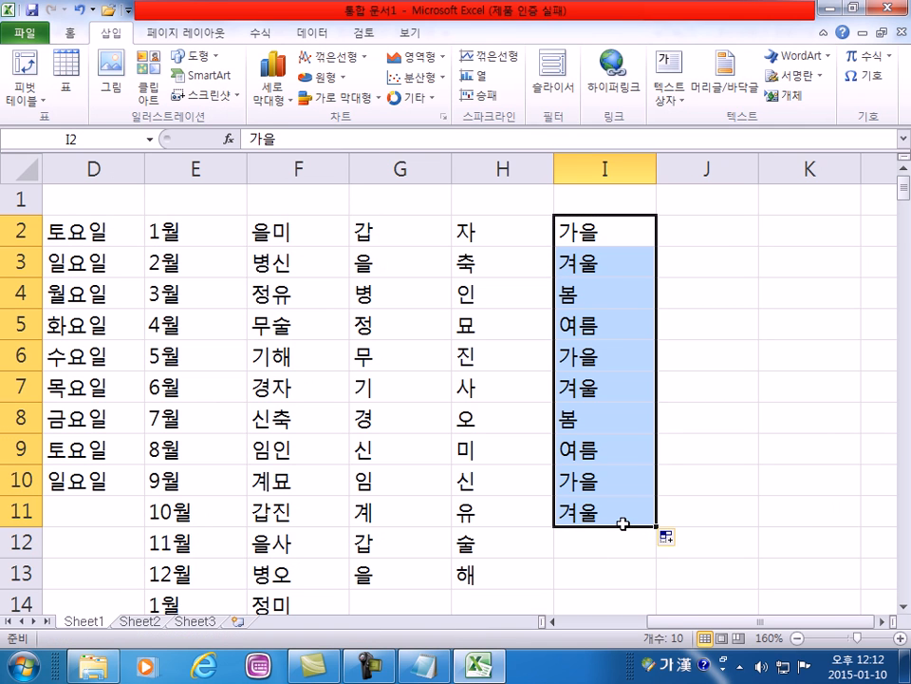
- Select cell J2, reopen the custom lists editor in the advanced options and select the 봄, 여름, 가을, 겨울 list
{"action": "left_click", "coordinate": [702, 234]}
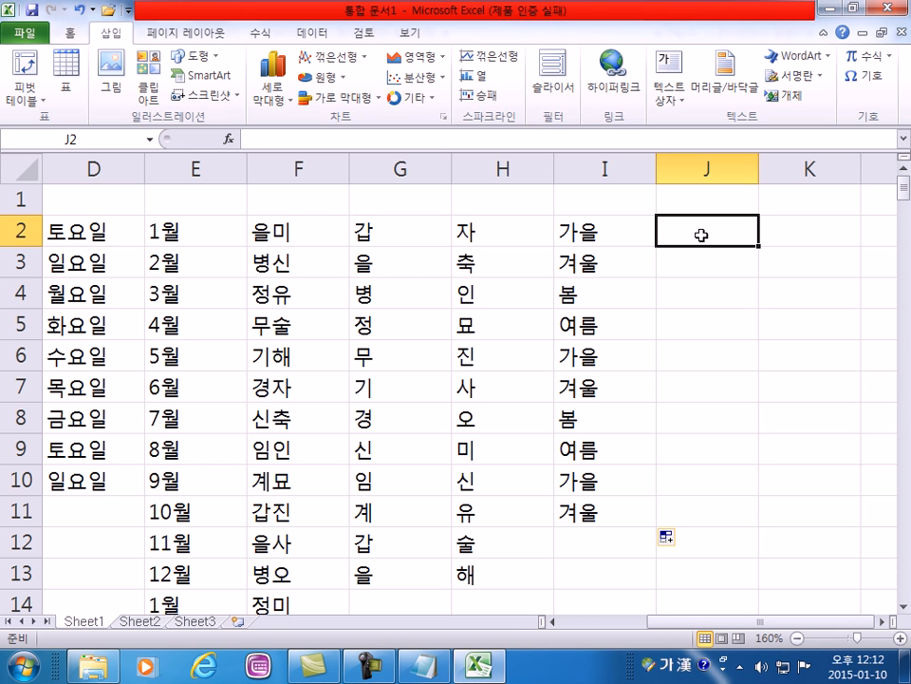
{"action": "left_click", "coordinate": [23, 35]}
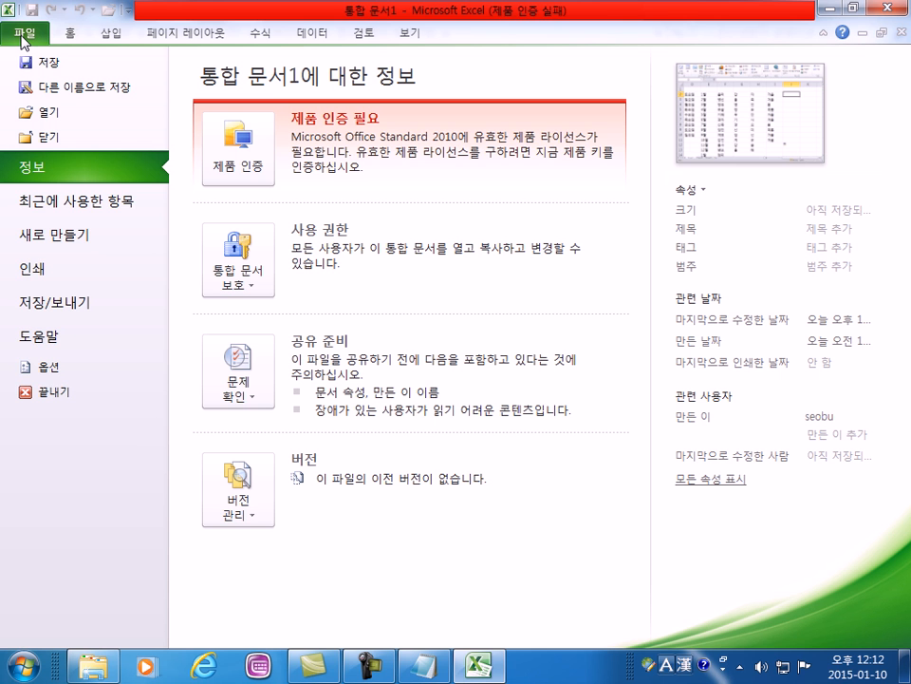
{"action": "left_click", "coordinate": [59, 375]}
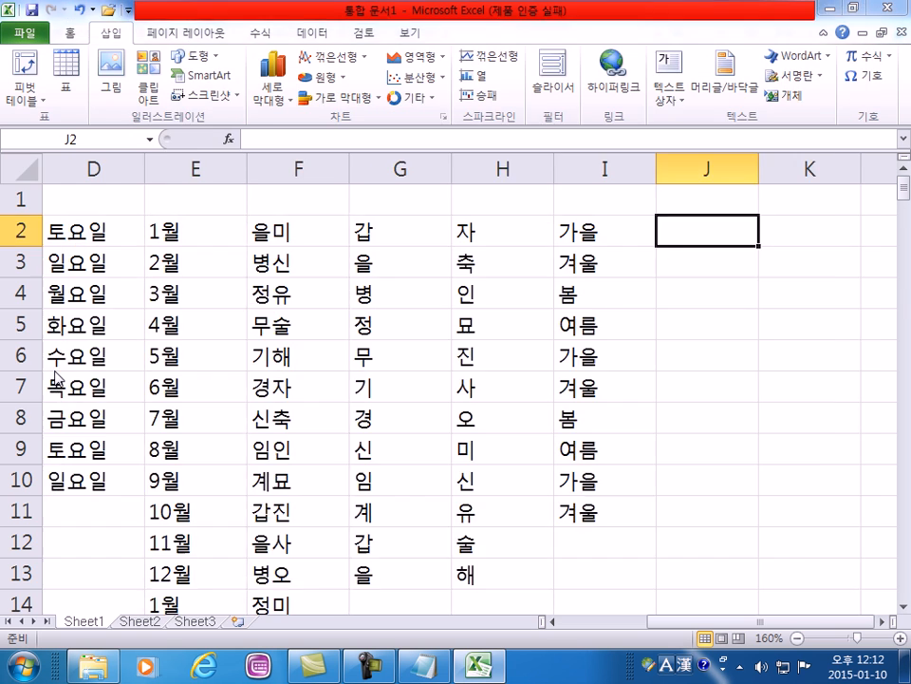
{"action": "left_click", "coordinate": [67, 168]}
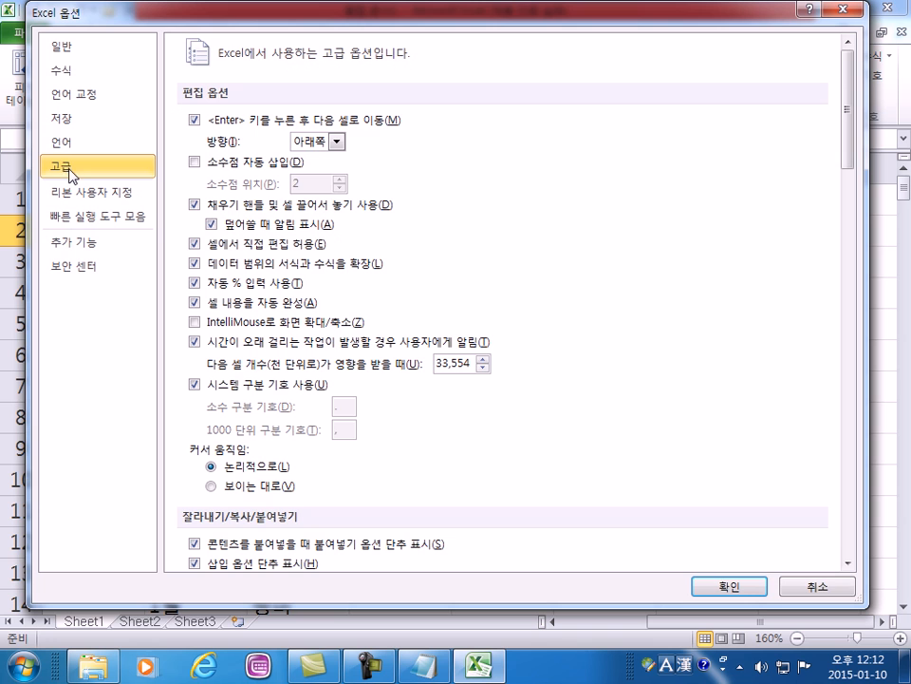
{"action": "left_click_drag", "start_coordinate": [849, 156], "coordinate": [846, 548]}
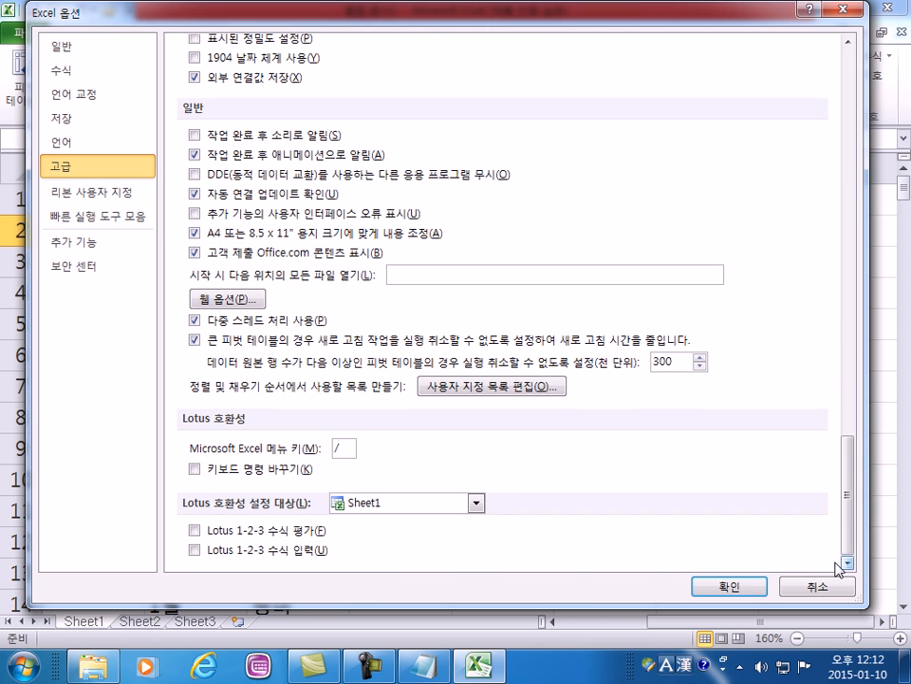
{"action": "left_click", "coordinate": [519, 391]}
{"action": "scroll", "coordinate": [326, 296], "scroll_direction": "down", "scroll_amount": 2}
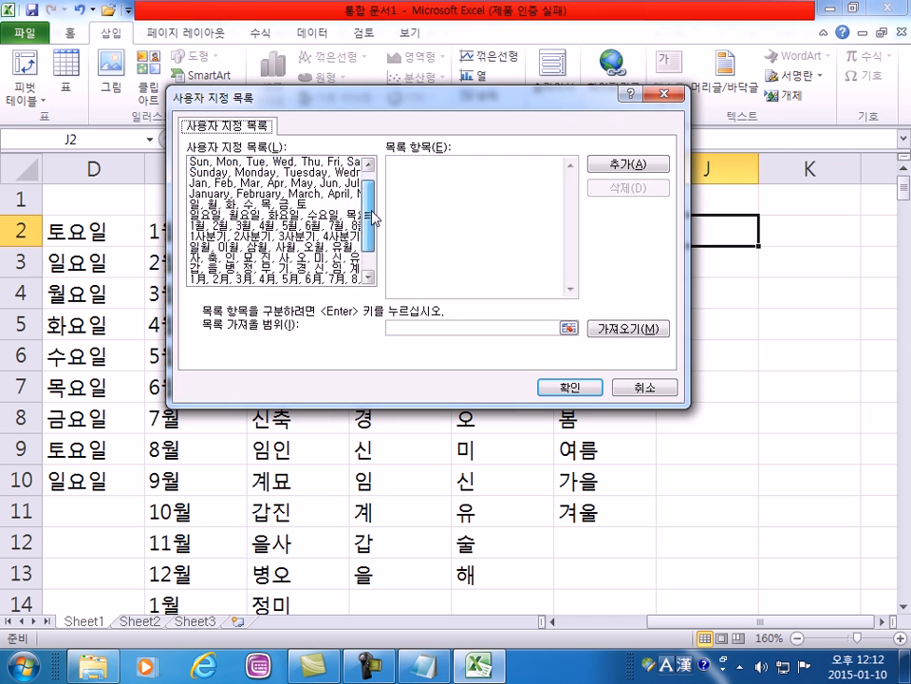
{"action": "left_click", "coordinate": [323, 279]}
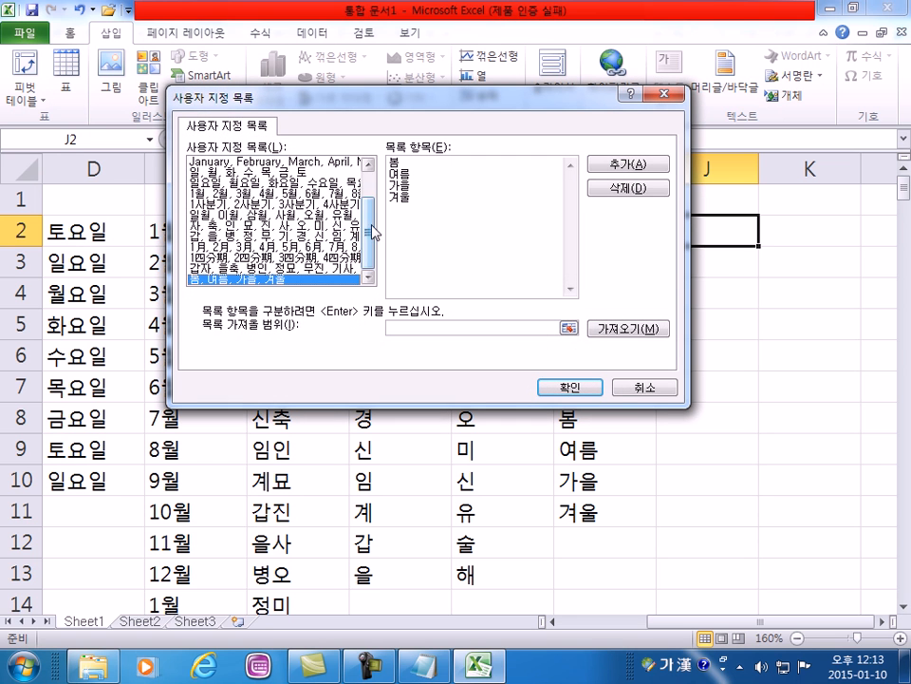
- View the empty new-list entry in the custom lists editor, and cancel both the custom lists and the options dialogs
{"action": "scroll", "coordinate": [359, 158], "scroll_direction": "up", "scroll_amount": 2}
{"action": "left_click", "coordinate": [359, 159]}
{"action": "left_click", "coordinate": [415, 183]}
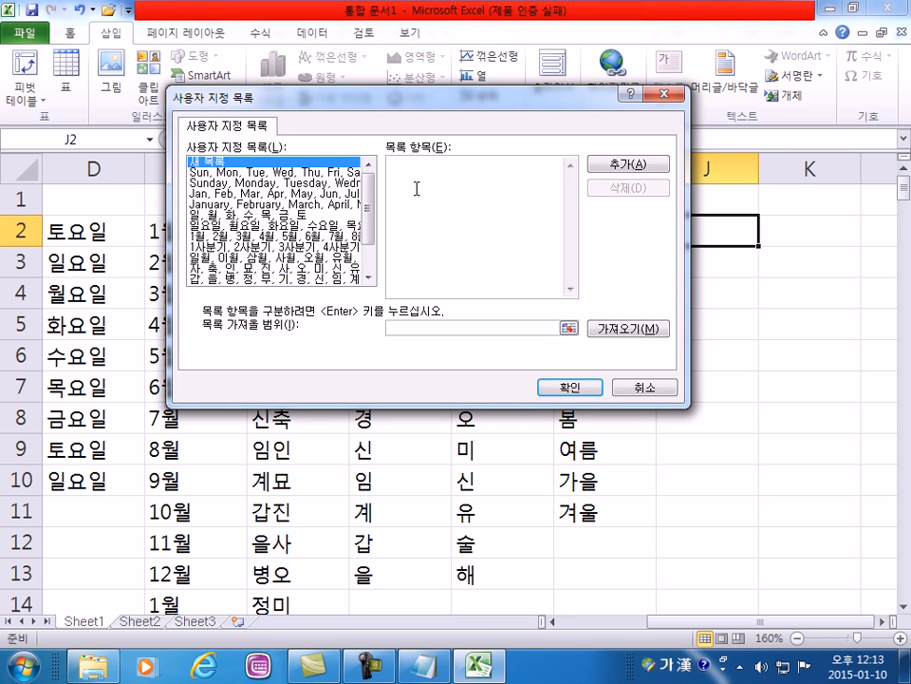
{"action": "left_click", "coordinate": [627, 387]}
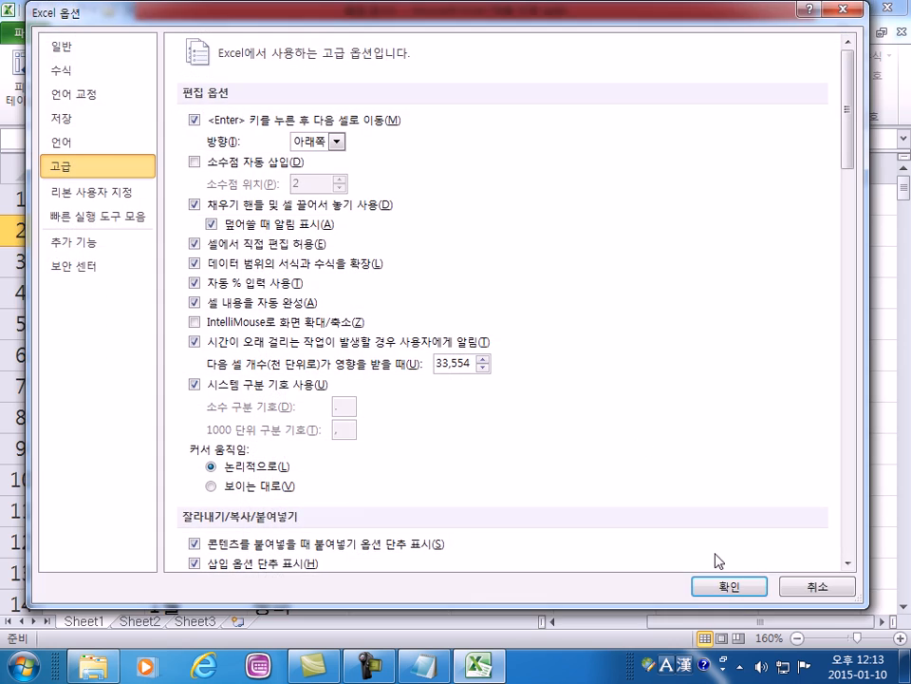
{"action": "left_click", "coordinate": [814, 586]}
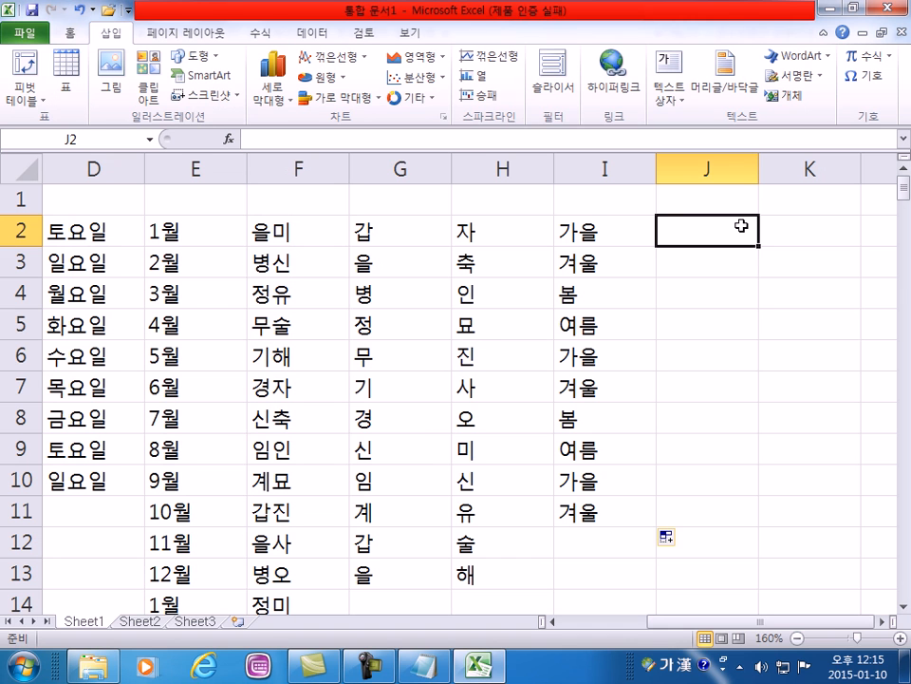
- Enter 5학년 in cell J2 and reselect that cell
{"action": "type", "text": "5학년"}
{"action": "key", "text": "Return"}
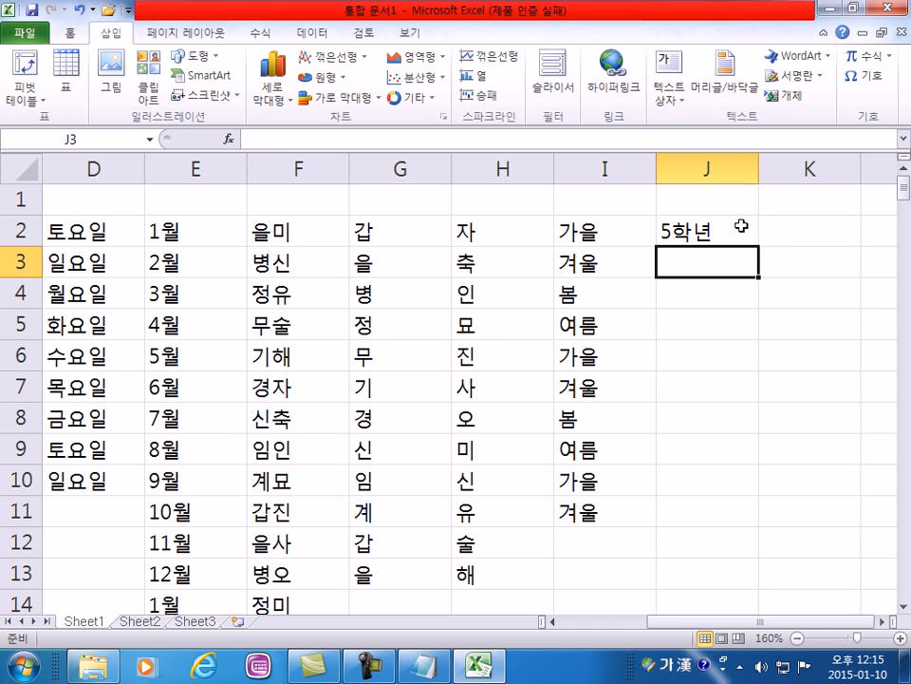
{"action": "left_click", "coordinate": [698, 228]}
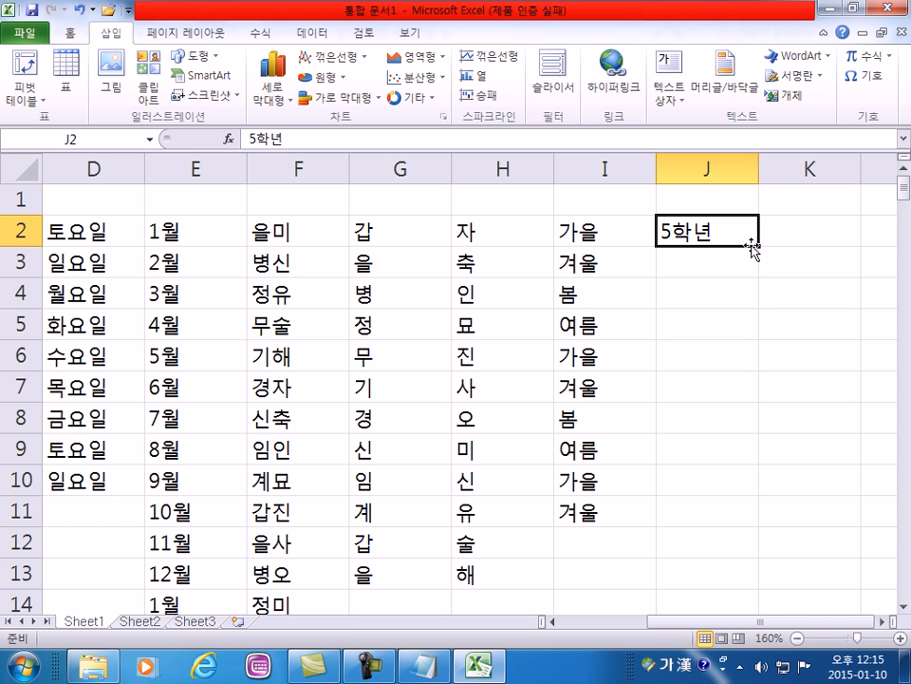
- Replace the content of cell J2 with 우리1층 and autofill the series down to J10
{"action": "type", "text": "월"}
{"action": "key", "text": "BackSpace"}
{"action": "key", "text": "BackSpace"}
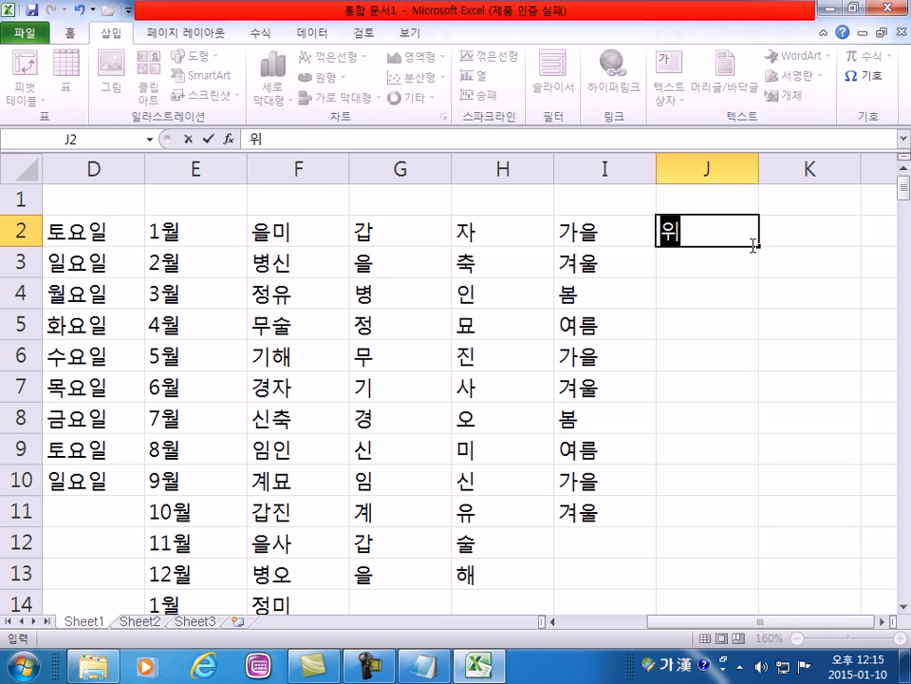
{"action": "type", "text": "리1층"}
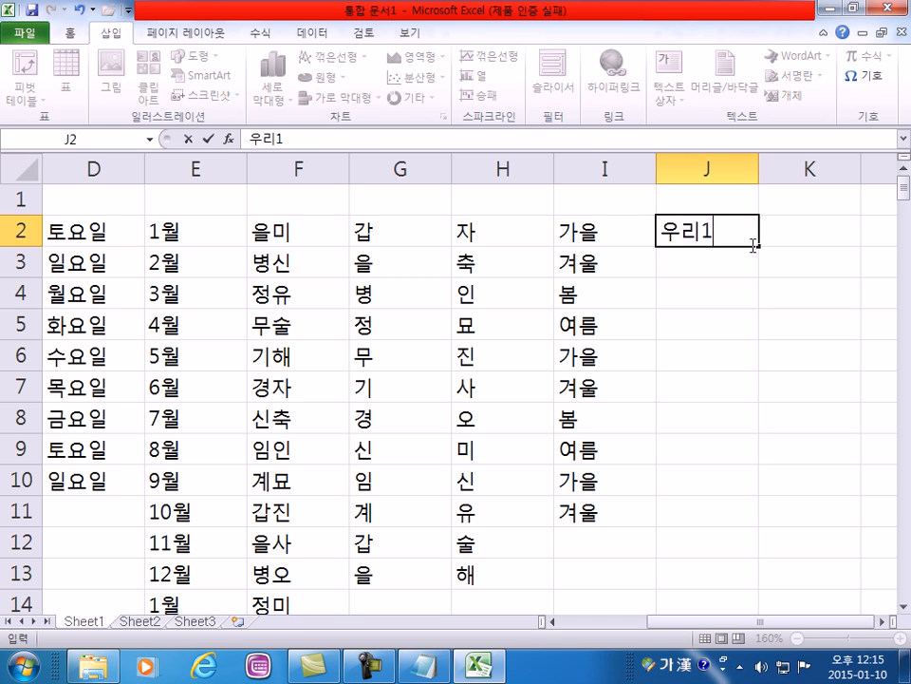
{"action": "key", "text": "Return"}
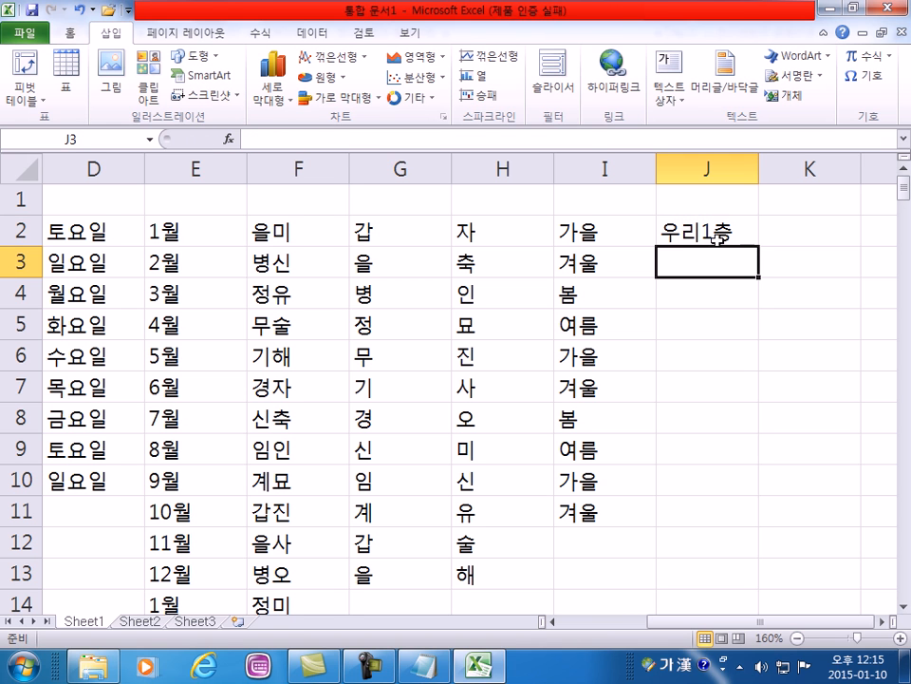
{"action": "left_click", "coordinate": [710, 234]}
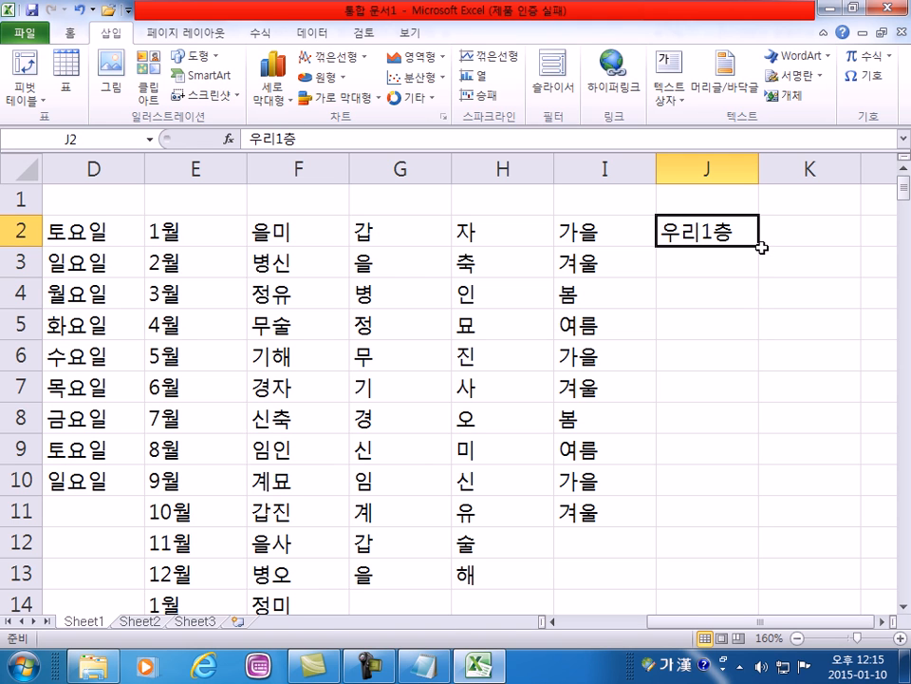
{"action": "left_click_drag", "start_coordinate": [758, 247], "coordinate": [752, 500]}
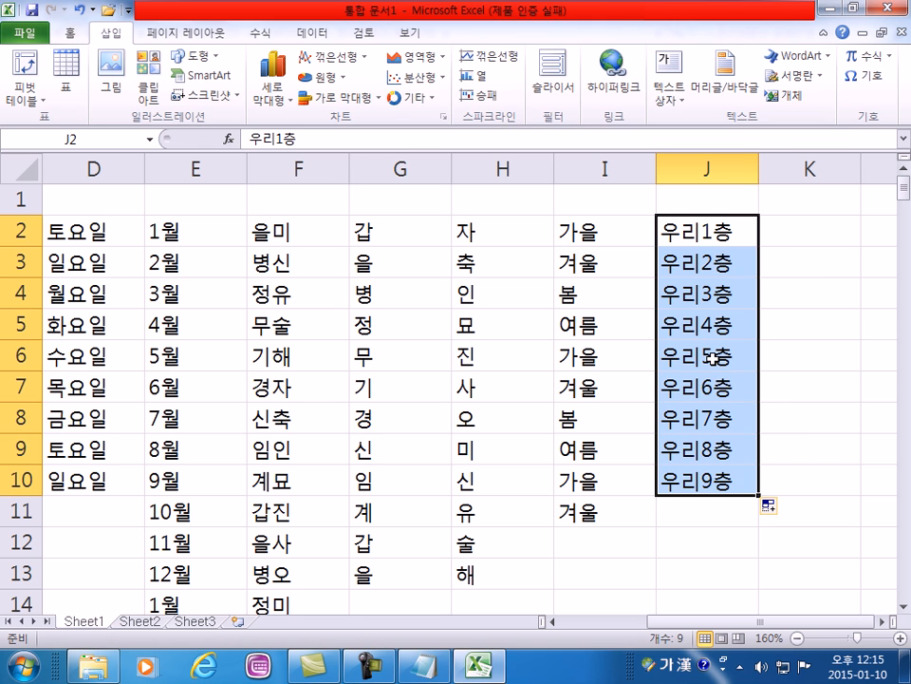
- Overwrite cell J2 with 5학년 and autofill the grade series down to J12
{"action": "left_click", "coordinate": [707, 230]}
{"action": "type", "text": "5학"}
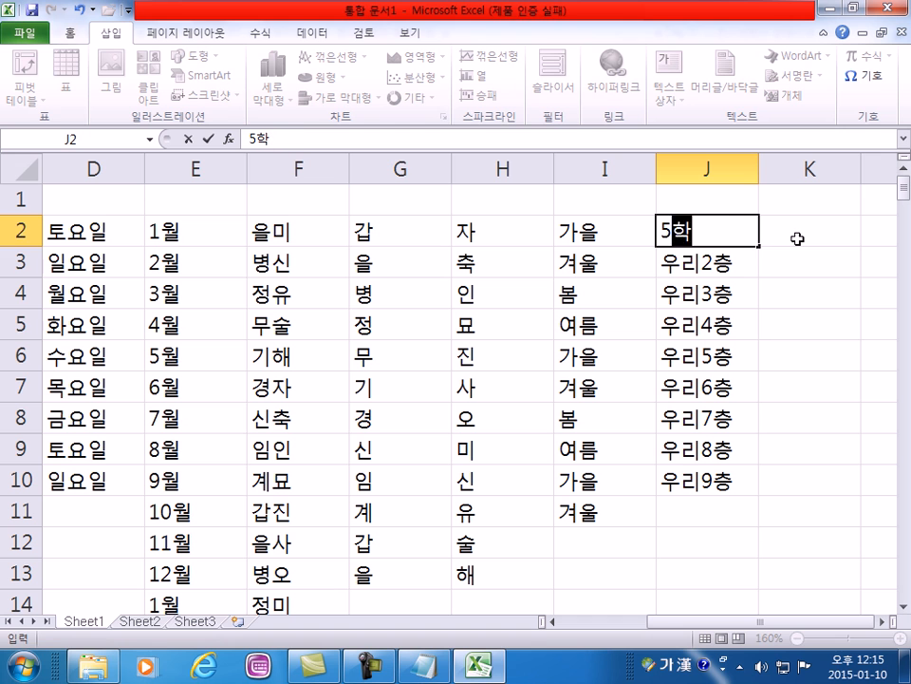
{"action": "type", "text": "년"}
{"action": "key", "text": "Return"}
{"action": "left_click", "coordinate": [702, 233]}
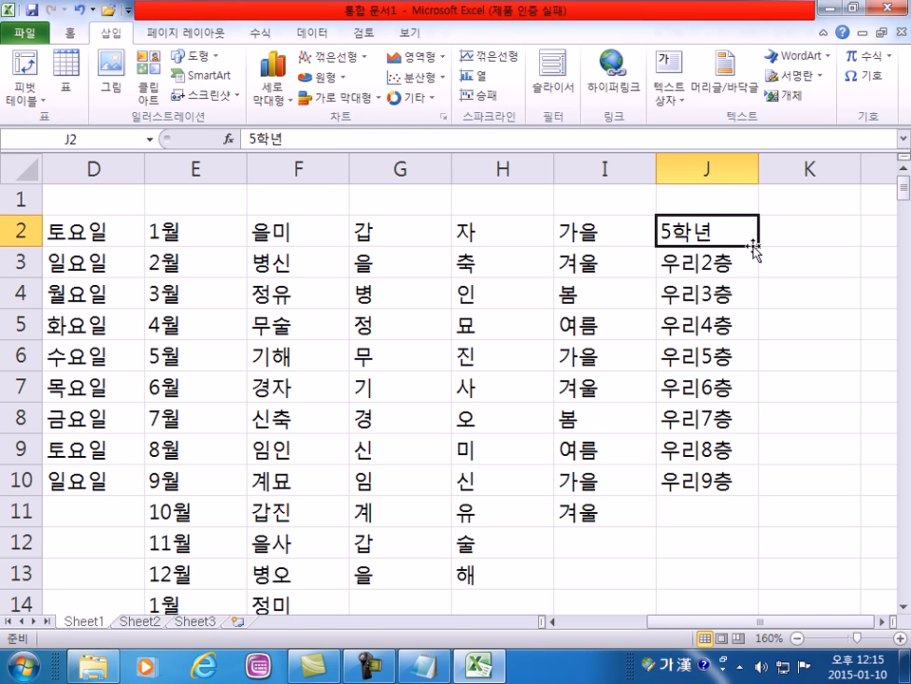
{"action": "left_click_drag", "start_coordinate": [753, 249], "coordinate": [726, 549]}
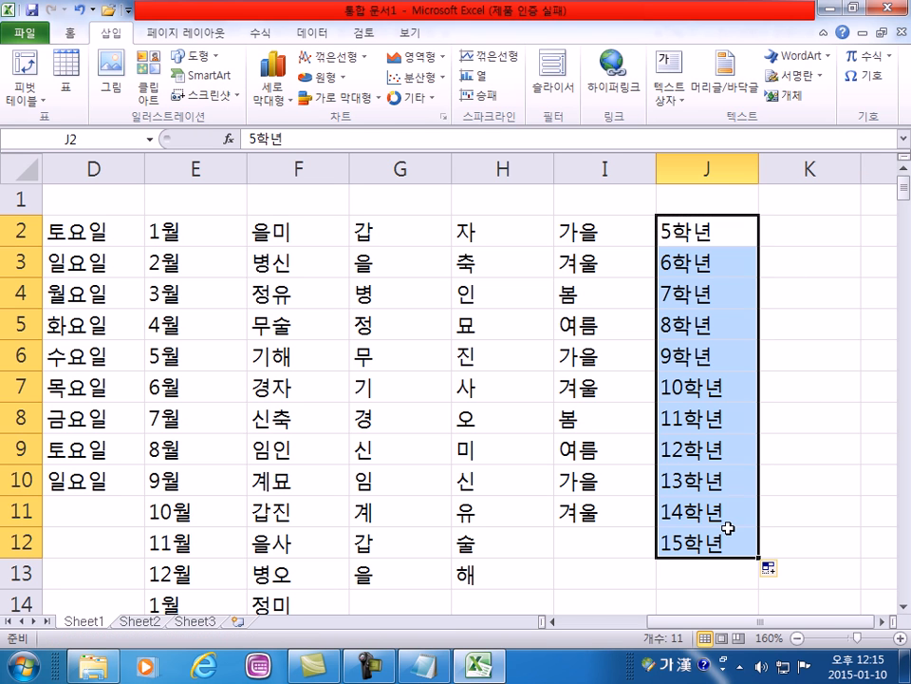
{"action": "left_click", "coordinate": [728, 532]}
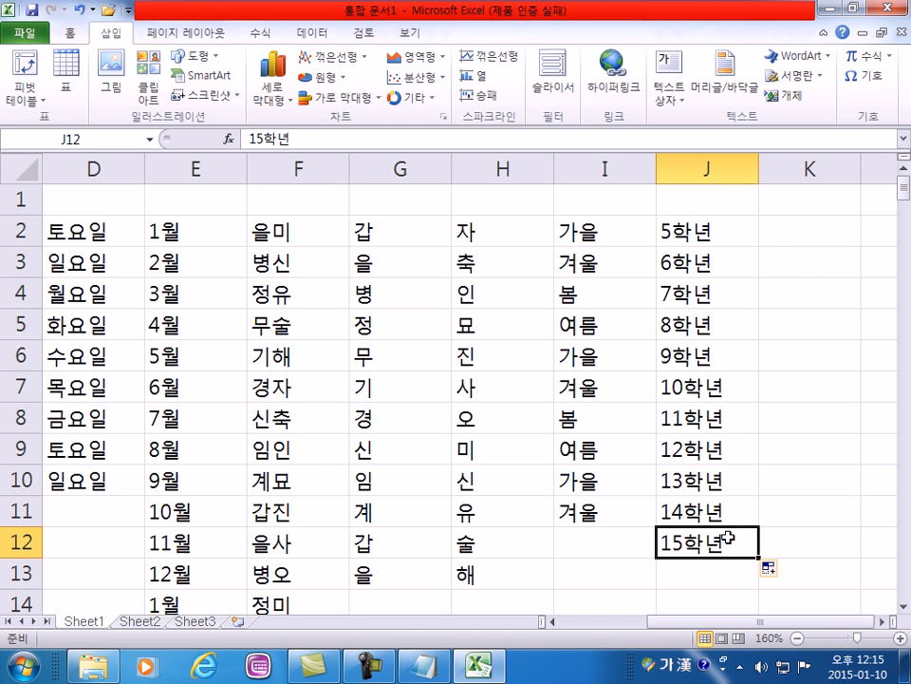
- Compare how the month series in column E and the grade series in column J continue down their columns
{"action": "left_click", "coordinate": [173, 574]}
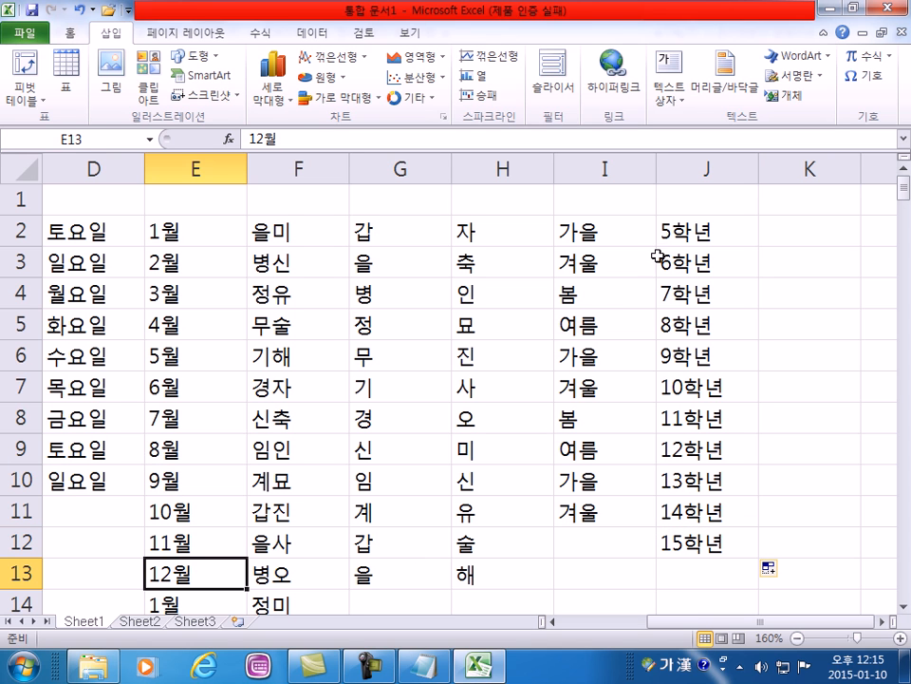
{"action": "left_click", "coordinate": [670, 229]}
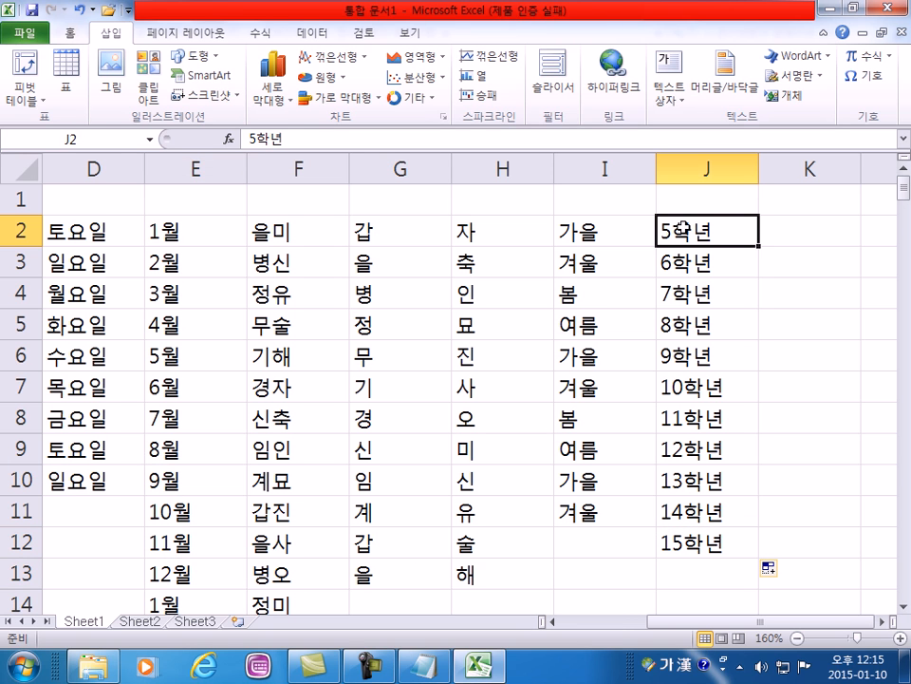
{"action": "scroll", "coordinate": [692, 313], "scroll_direction": "down", "scroll_amount": 3}
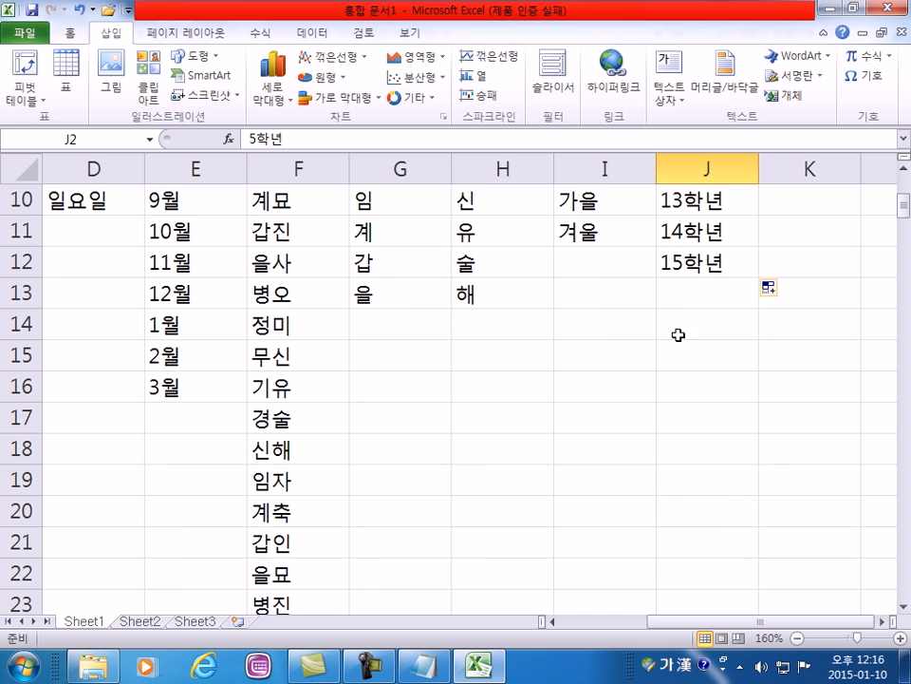
{"action": "left_click", "coordinate": [697, 290]}
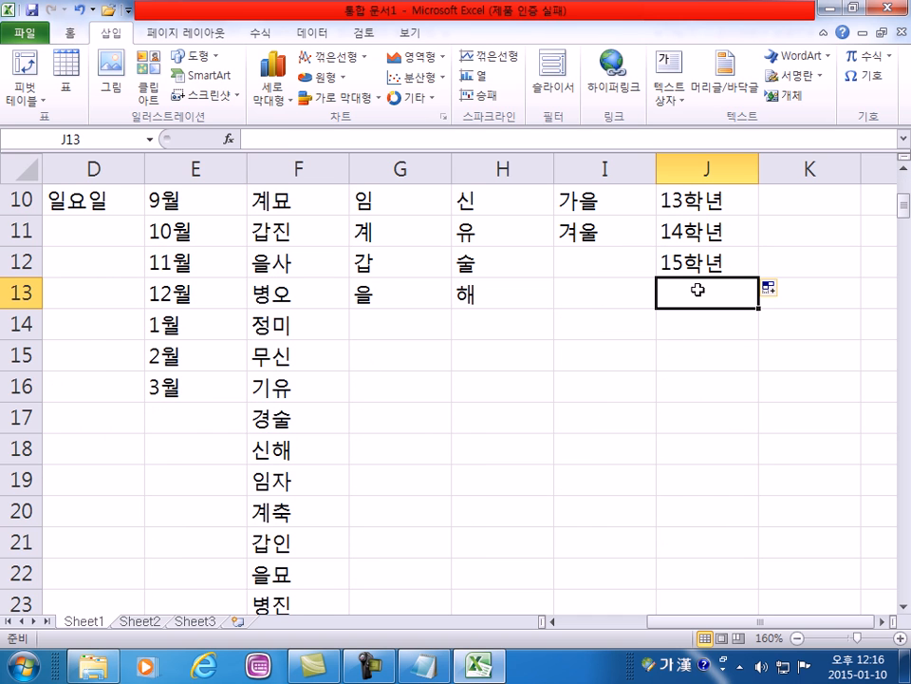
{"action": "scroll", "coordinate": [674, 294], "scroll_direction": "up", "scroll_amount": 3}
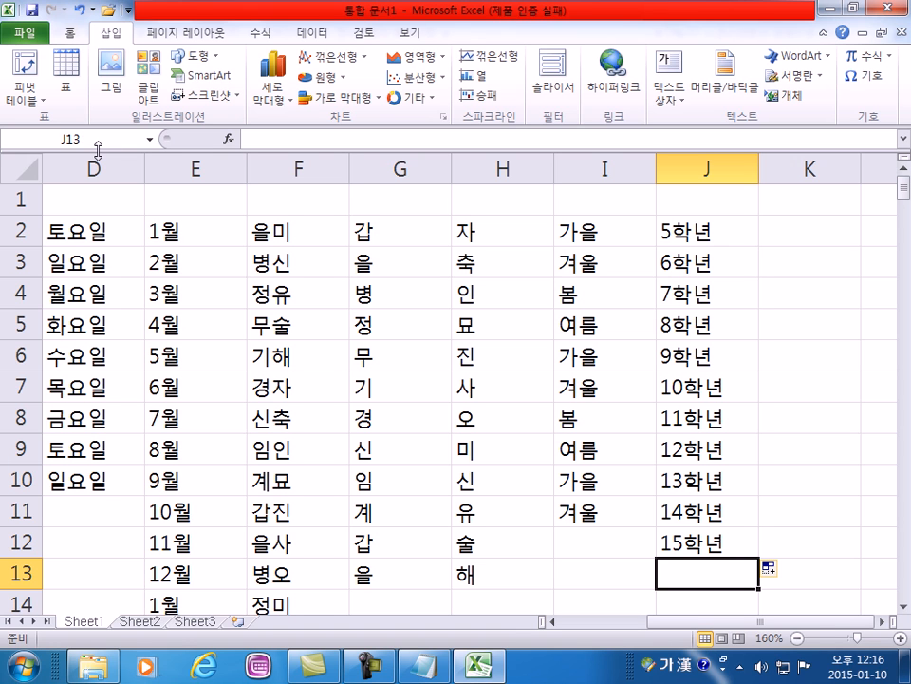
{"action": "left_click", "coordinate": [693, 265]}
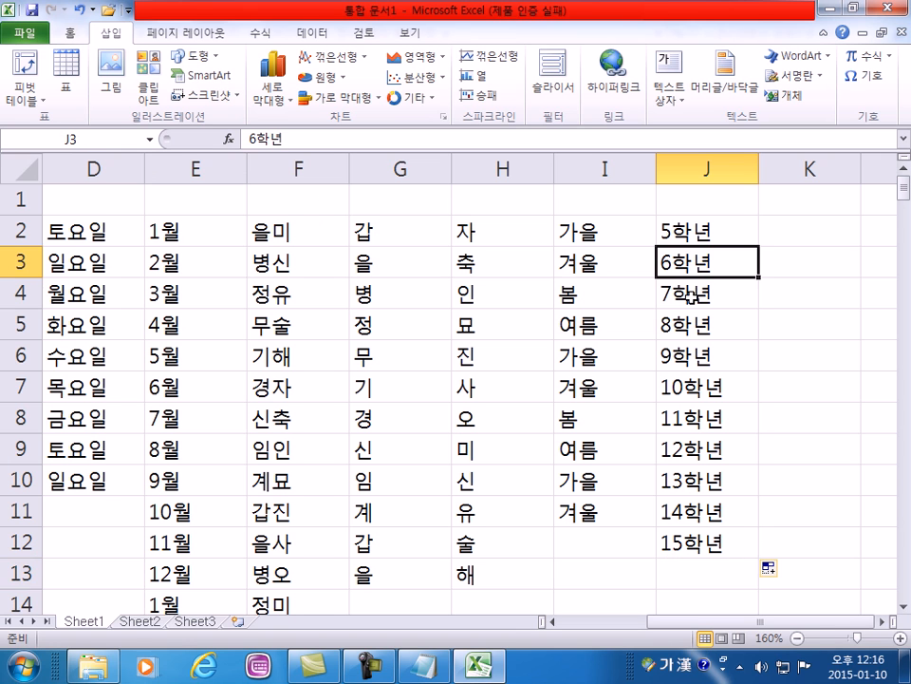
{"action": "left_click", "coordinate": [692, 297]}
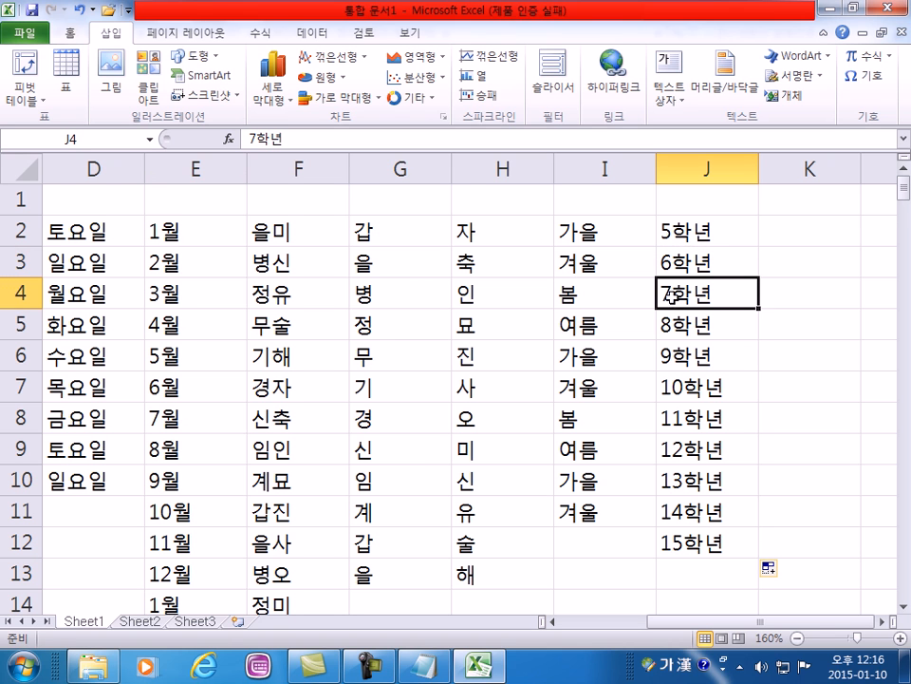
{"action": "scroll", "coordinate": [596, 316], "scroll_direction": "down", "scroll_amount": 2}
{"action": "scroll", "coordinate": [596, 316], "scroll_direction": "up", "scroll_amount": 2}
- Enter 사랑해요 in cell B60, in the empty area beside the long sexagenary series
{"action": "scroll", "coordinate": [550, 433], "scroll_direction": "down", "scroll_amount": 4}
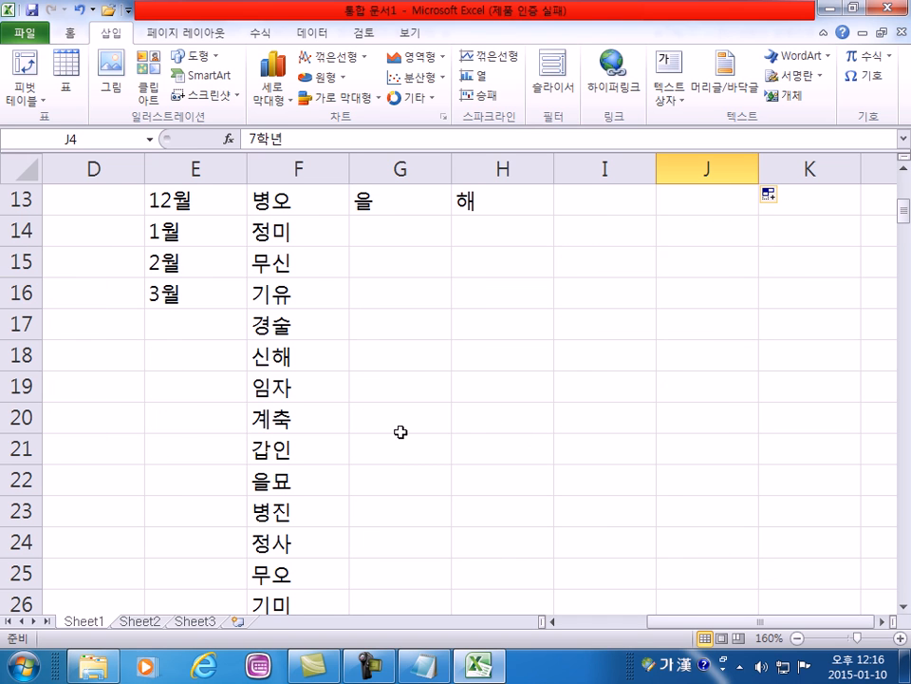
{"action": "scroll", "coordinate": [395, 358], "scroll_direction": "down", "scroll_amount": 5}
{"action": "scroll", "coordinate": [395, 358], "scroll_direction": "down", "scroll_amount": 10}
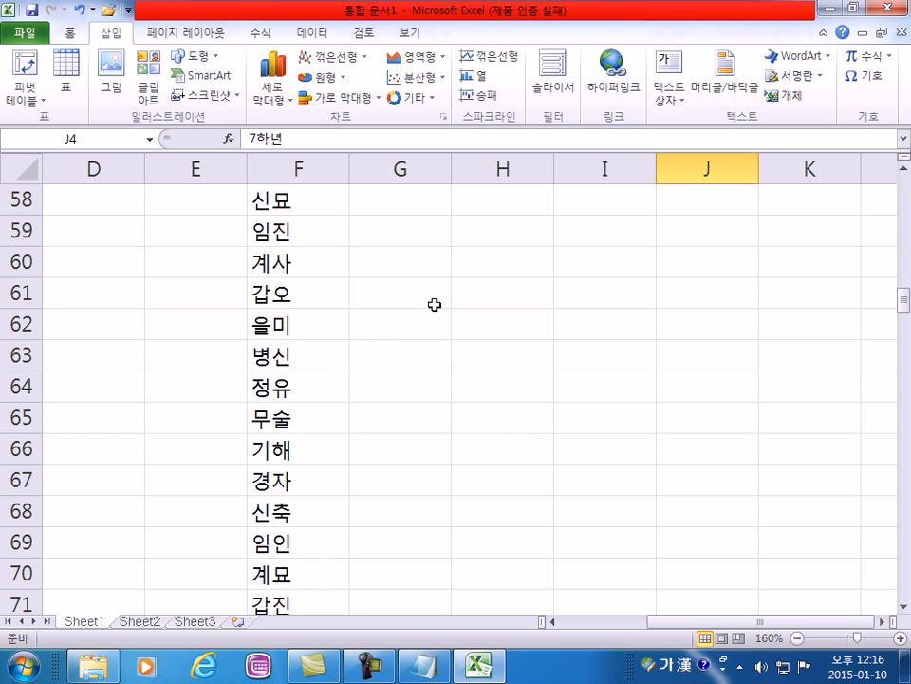
{"action": "left_click", "coordinate": [543, 261]}
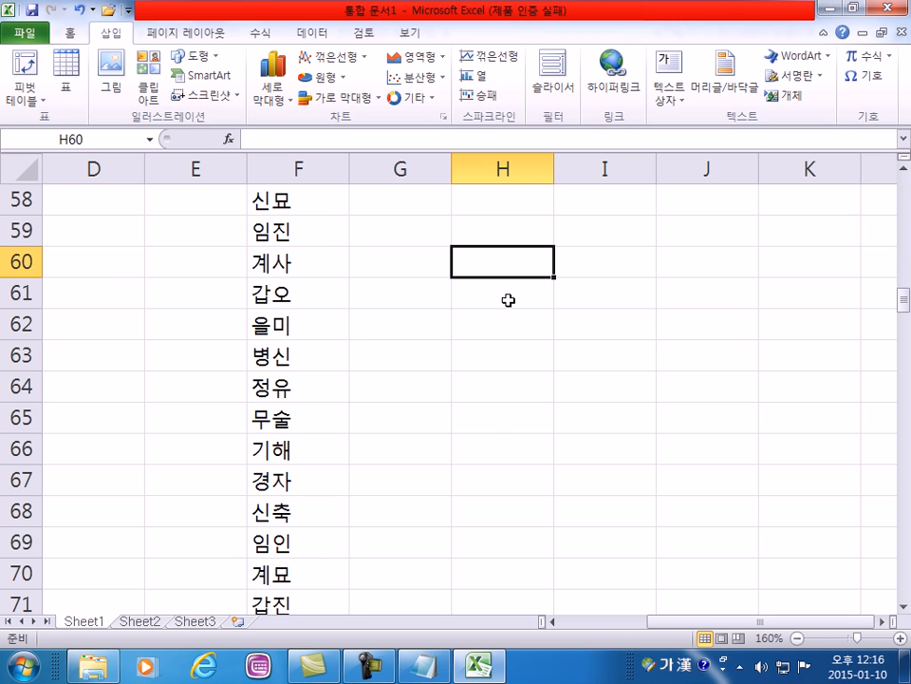
{"action": "left_click", "coordinate": [130, 256]}
{"action": "key", "text": "Home"}
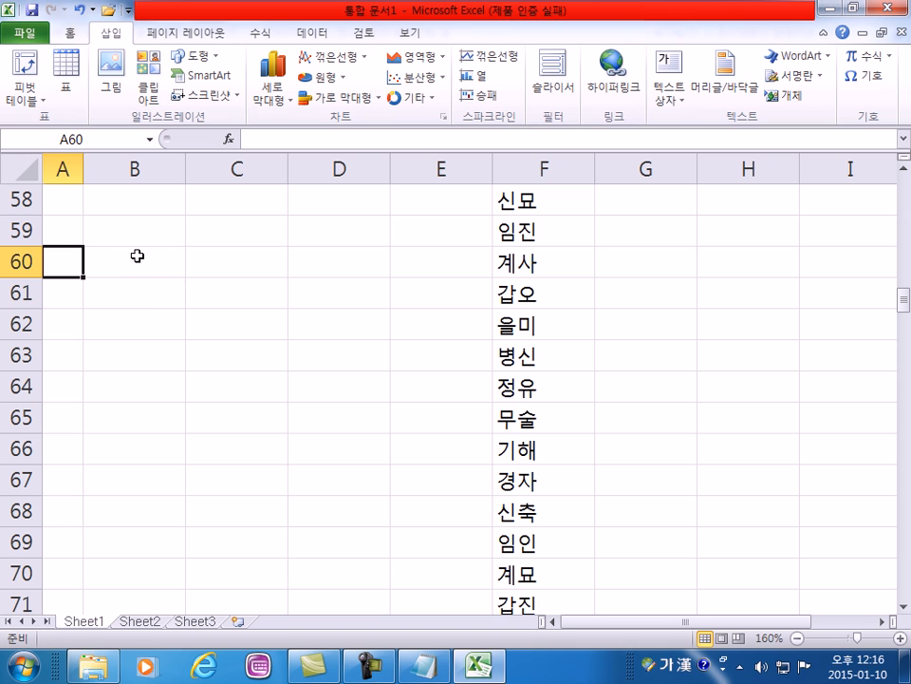
{"action": "left_click", "coordinate": [138, 258]}
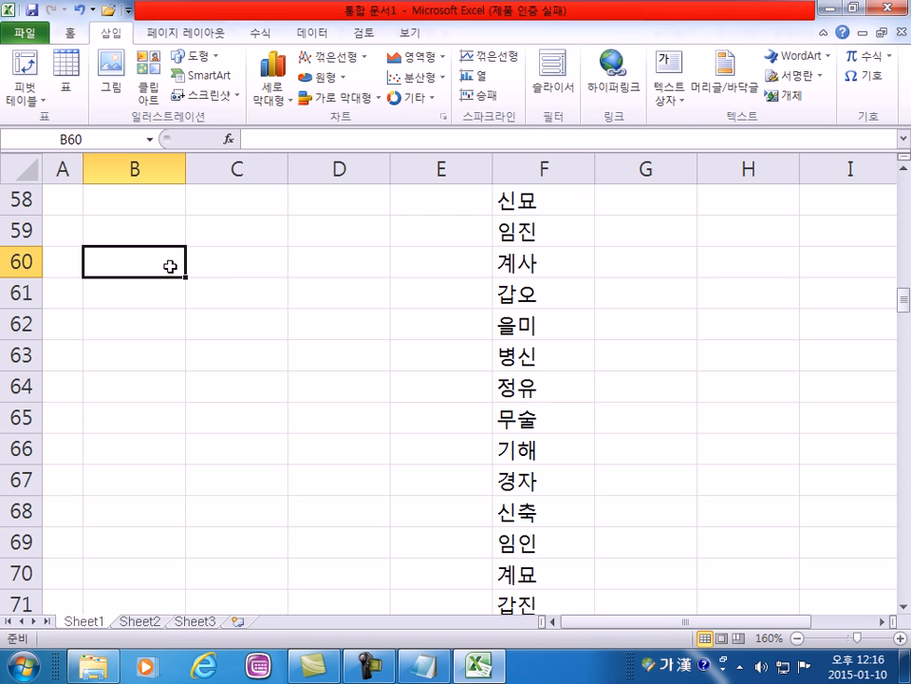
{"action": "type", "text": "사랑해요"}
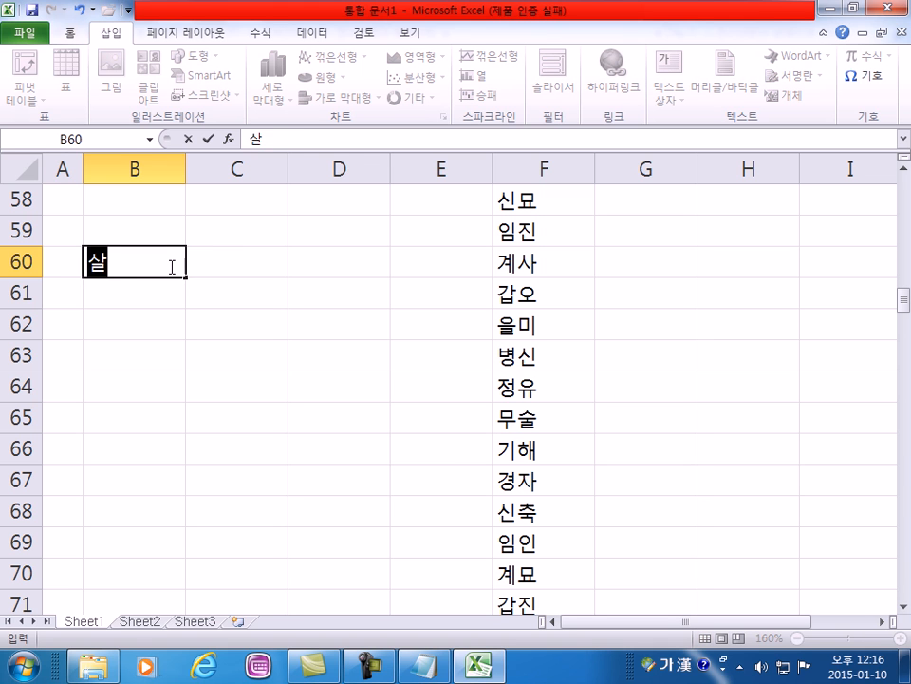
{"action": "key", "text": "Return"}
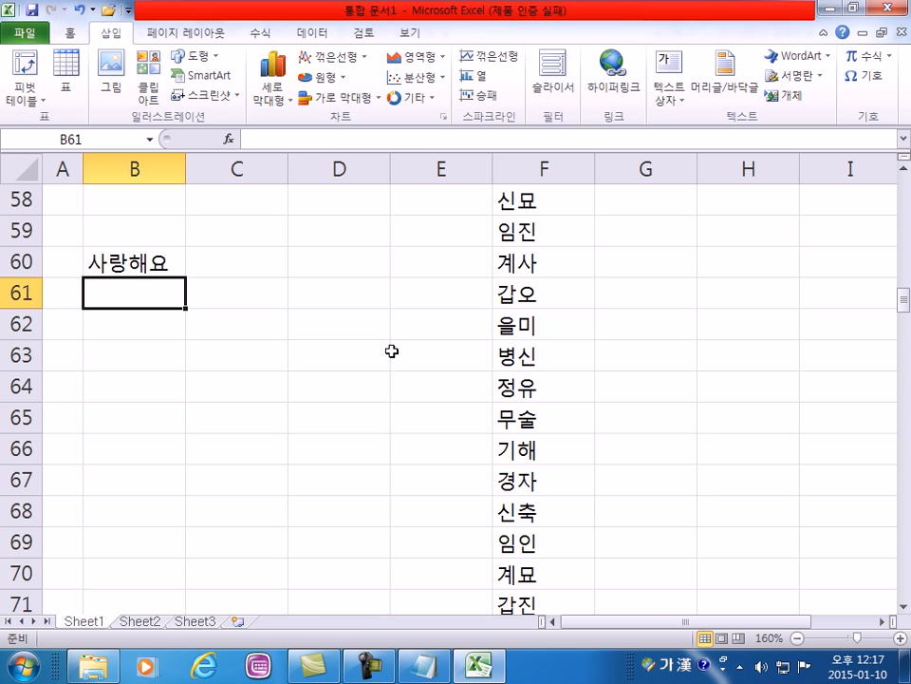
- Enter the long text 서부여성발전센터 in cell C60 and check which cell holds it
{"action": "left_click", "coordinate": [240, 261]}
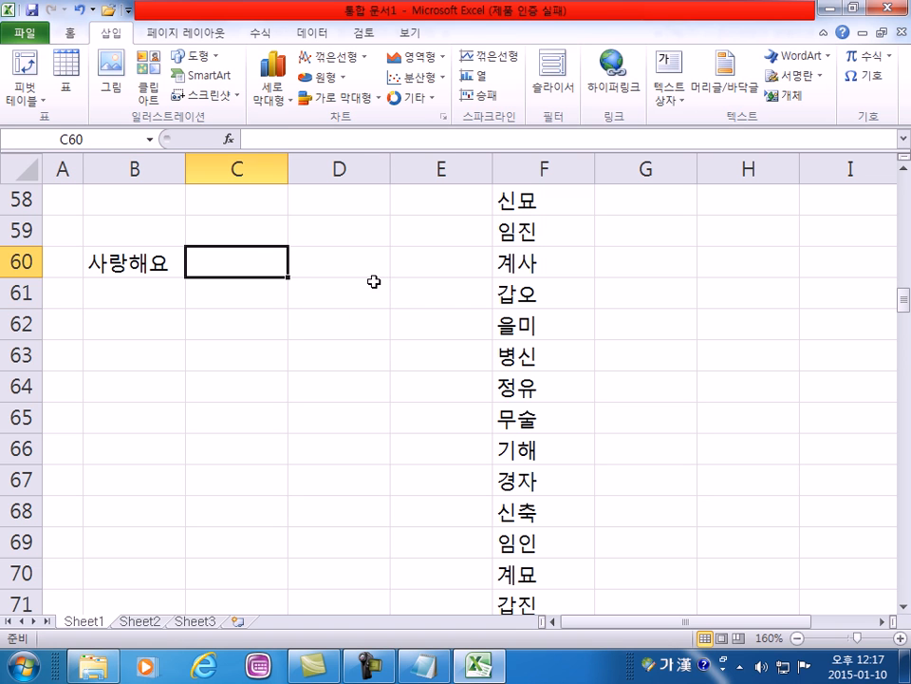
{"action": "type", "text": "서부여성바발전센터"}
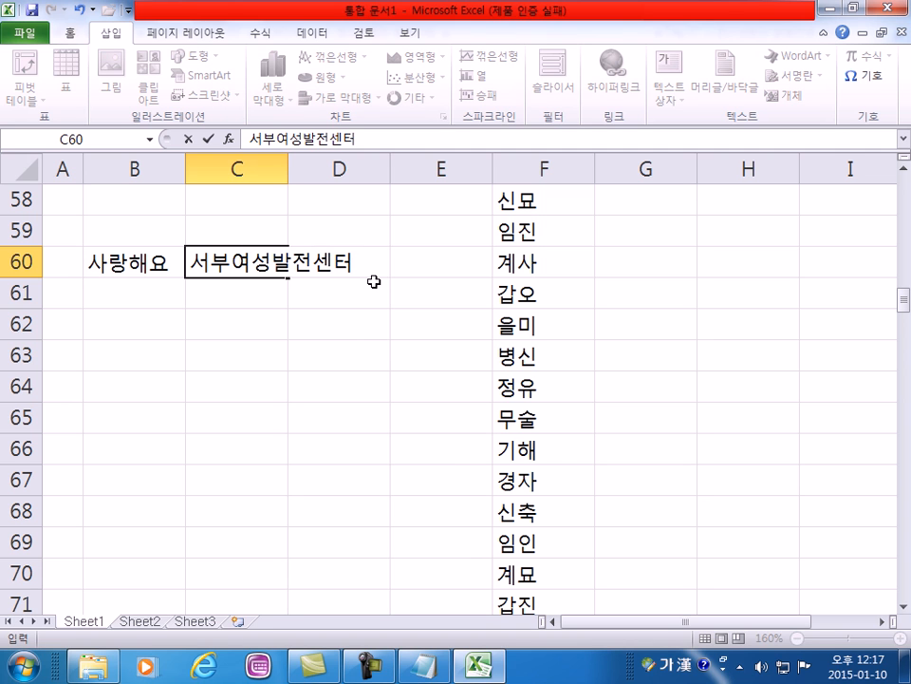
{"action": "key", "text": "Tab"}
{"action": "left_click", "coordinate": [248, 262]}
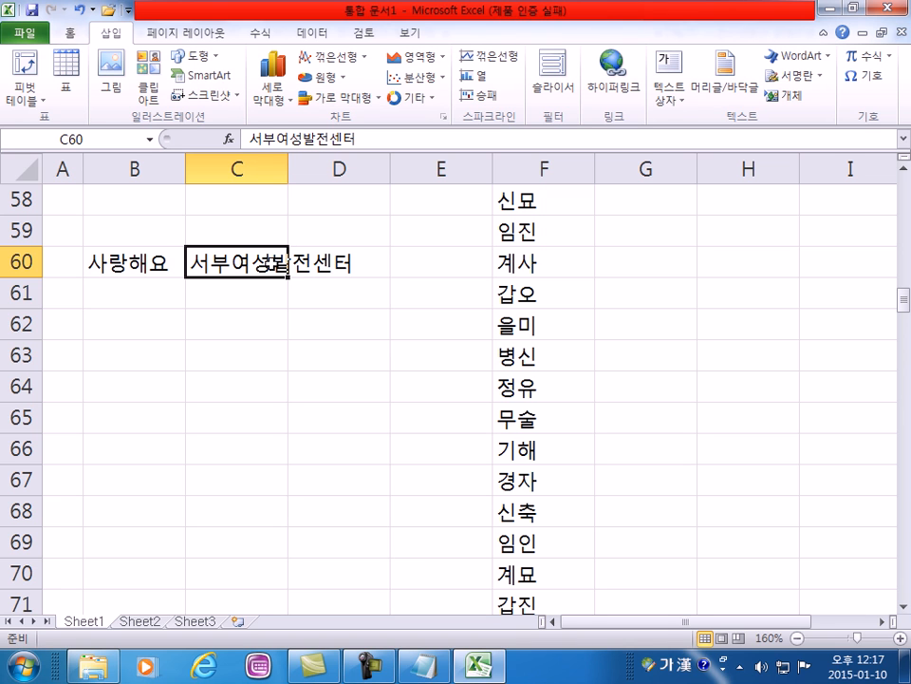
{"action": "left_click", "coordinate": [266, 317]}
{"action": "left_click", "coordinate": [251, 267]}
- Enter 주말반 in cell D60, next to the long text, and select cell B60
{"action": "left_click", "coordinate": [333, 265]}
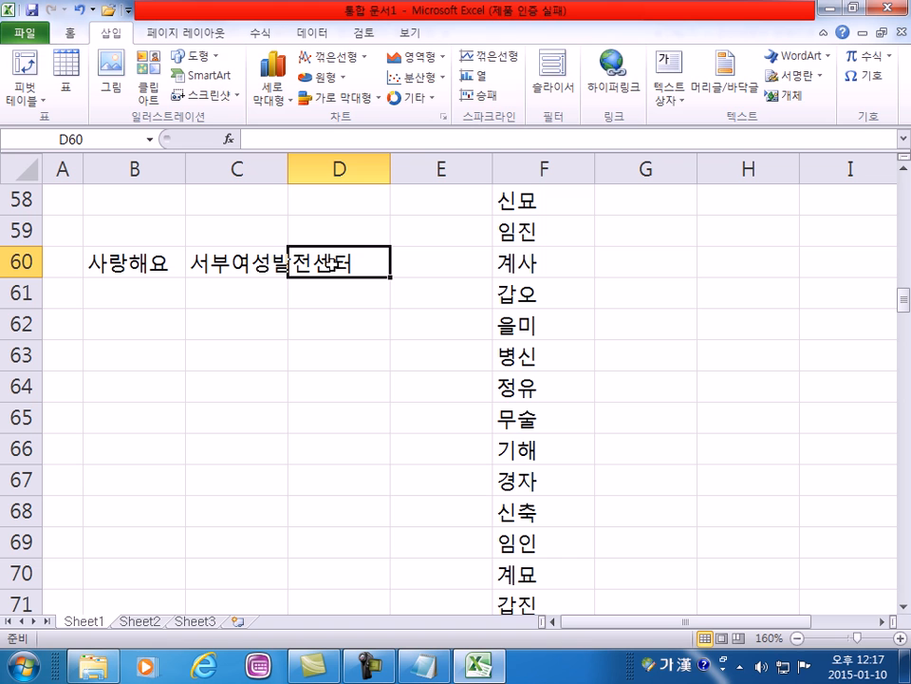
{"action": "type", "text": "주말반"}
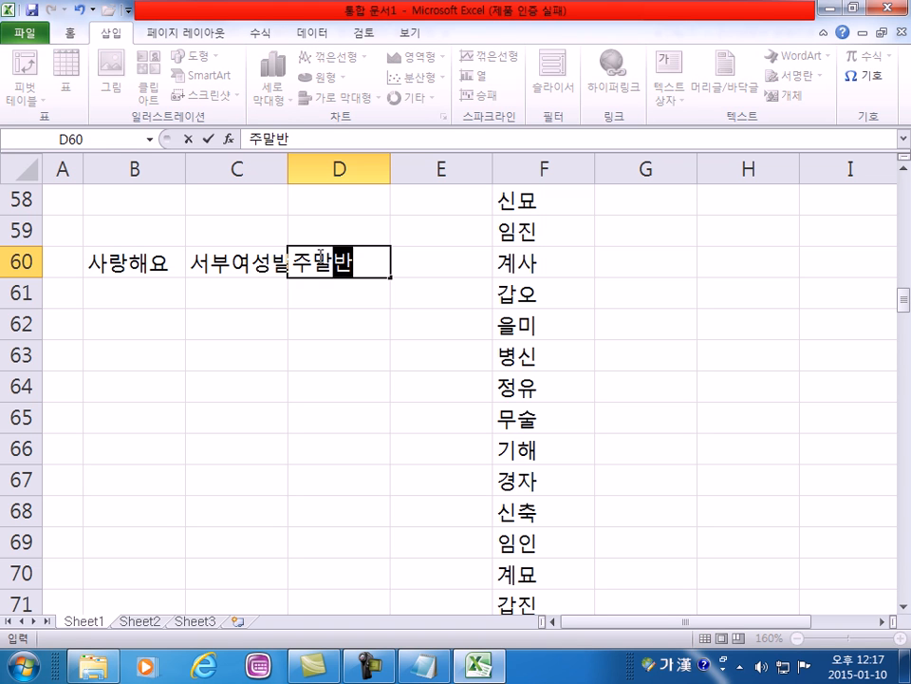
{"action": "key", "text": "Return"}
{"action": "left_click", "coordinate": [204, 297]}
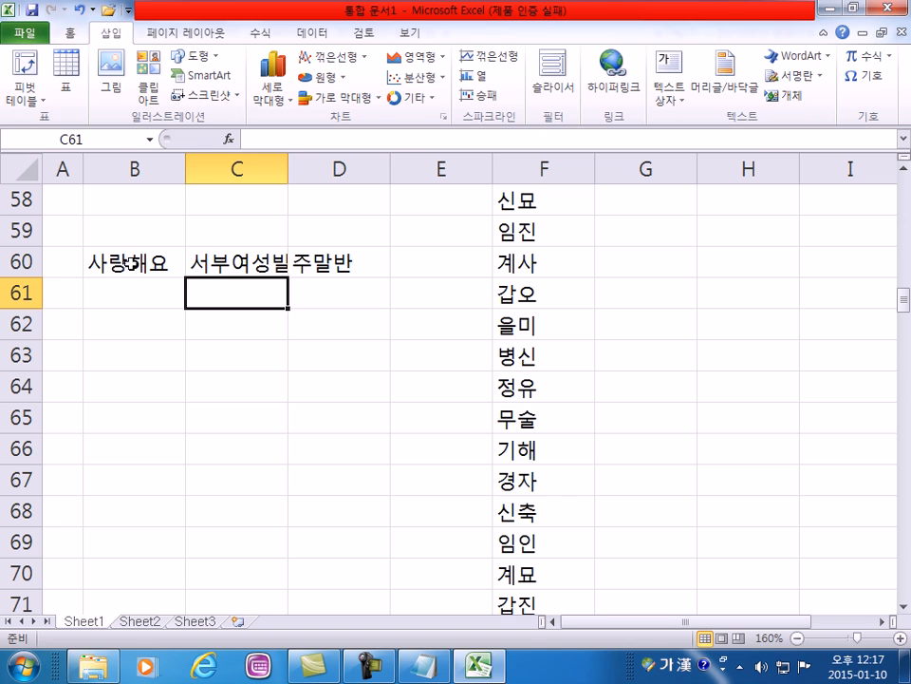
{"action": "left_click", "coordinate": [114, 263]}
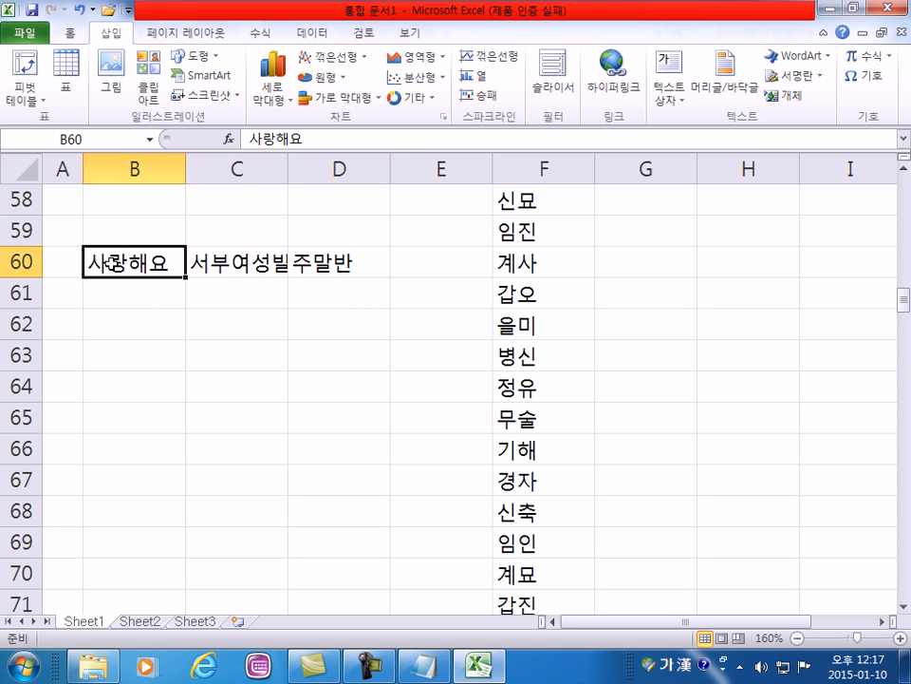
- Inspect the contents of cells B60, C60 and D60 one after another to compare what each cell holds
{"action": "left_click", "coordinate": [221, 265]}
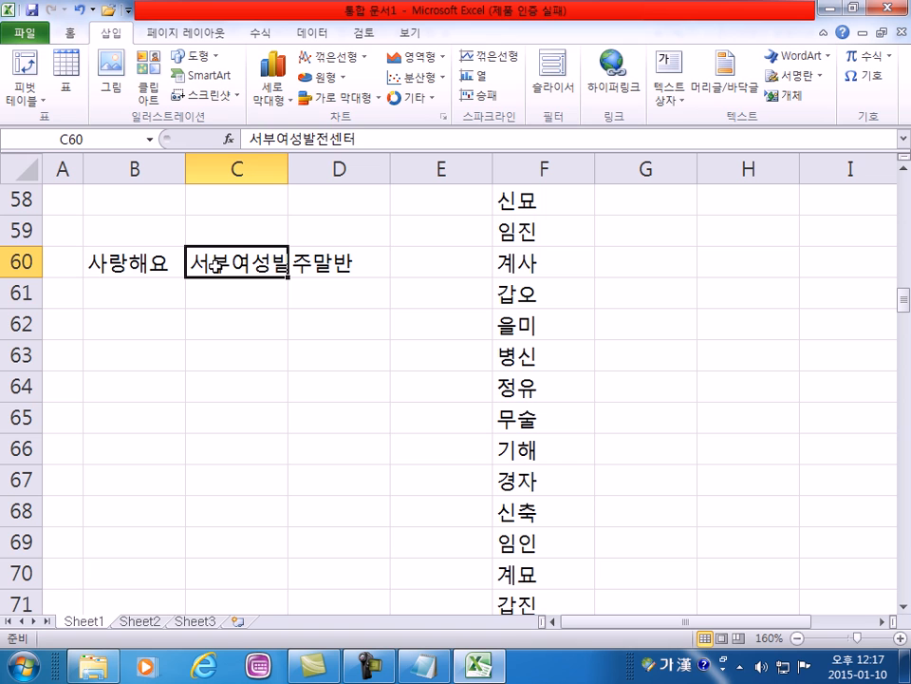
{"action": "left_click", "coordinate": [318, 264]}
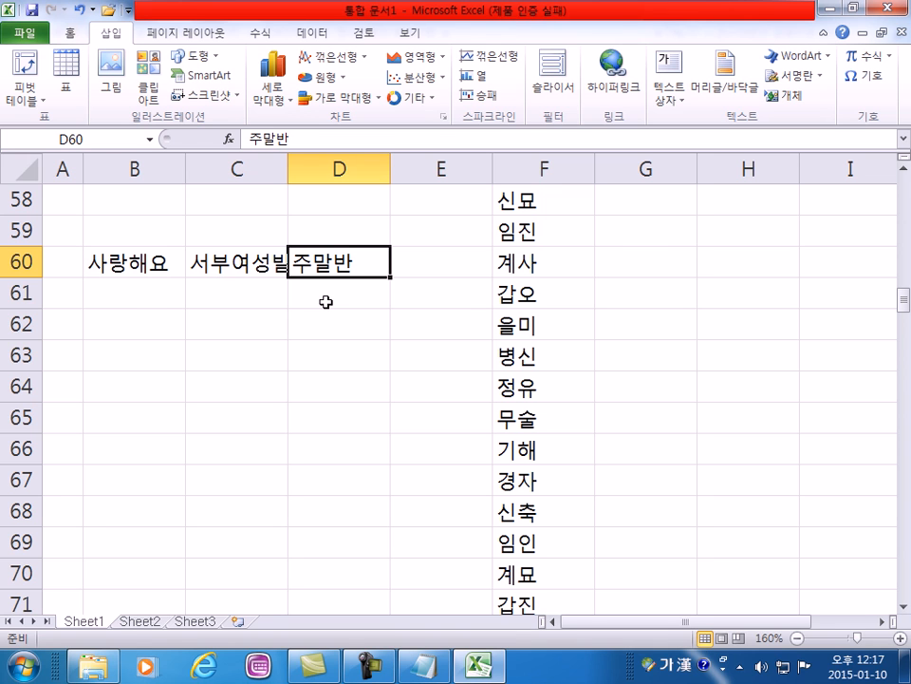
{"action": "left_click", "coordinate": [128, 259]}
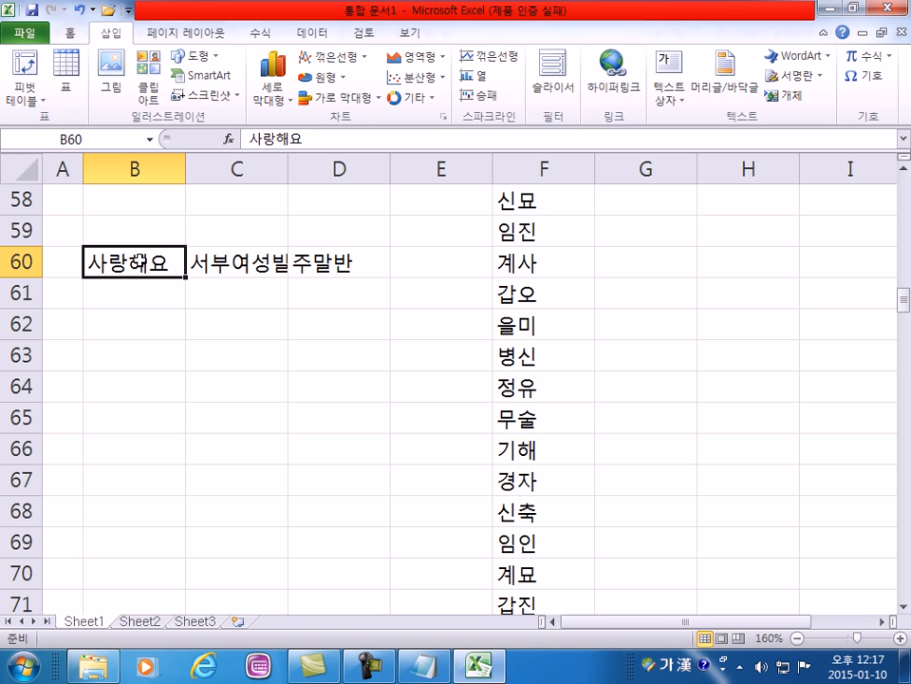
{"action": "left_click", "coordinate": [306, 262]}
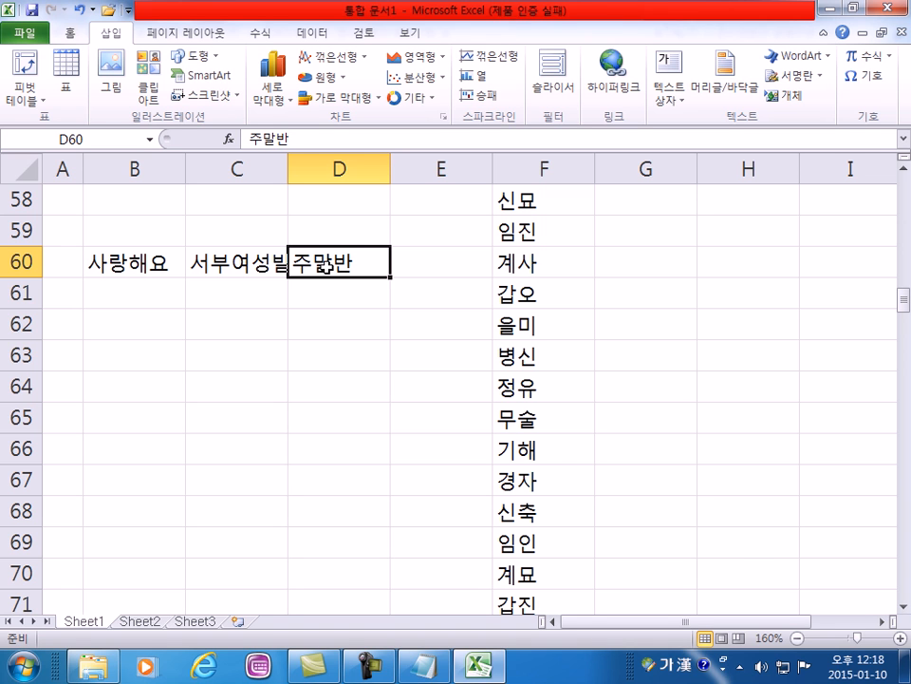
{"action": "left_click", "coordinate": [201, 262]}
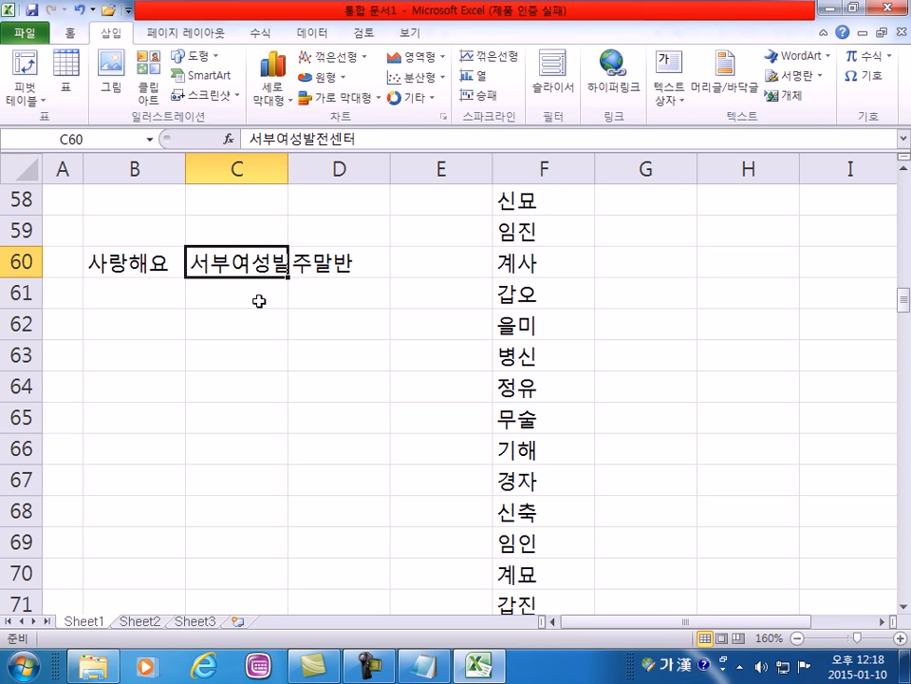
- Clear cell D60 beside the long text, and re-enter 주말반 in it
{"action": "left_click", "coordinate": [343, 262]}
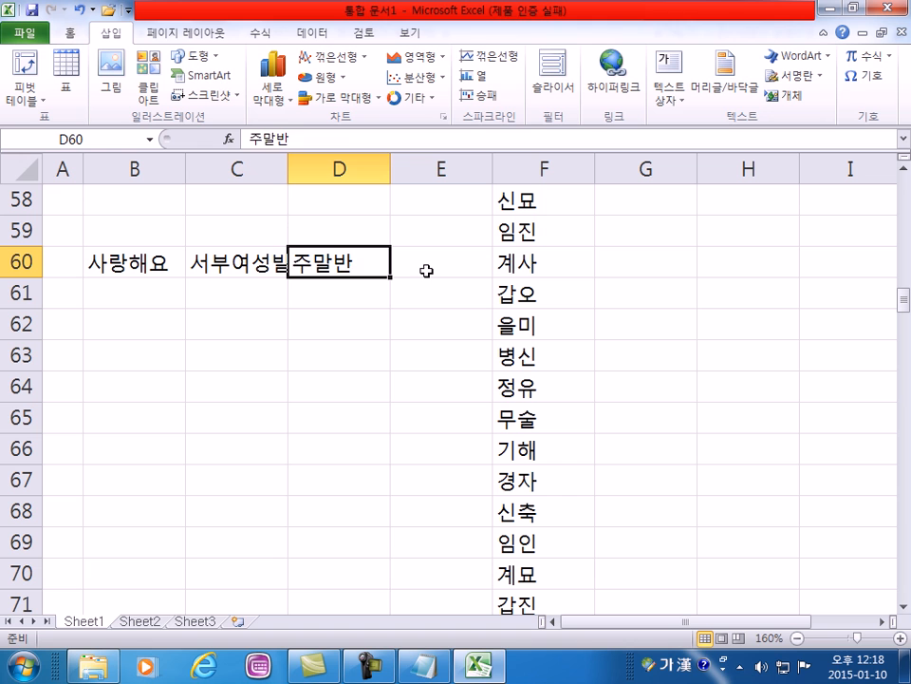
{"action": "type", "text": "전센터"}
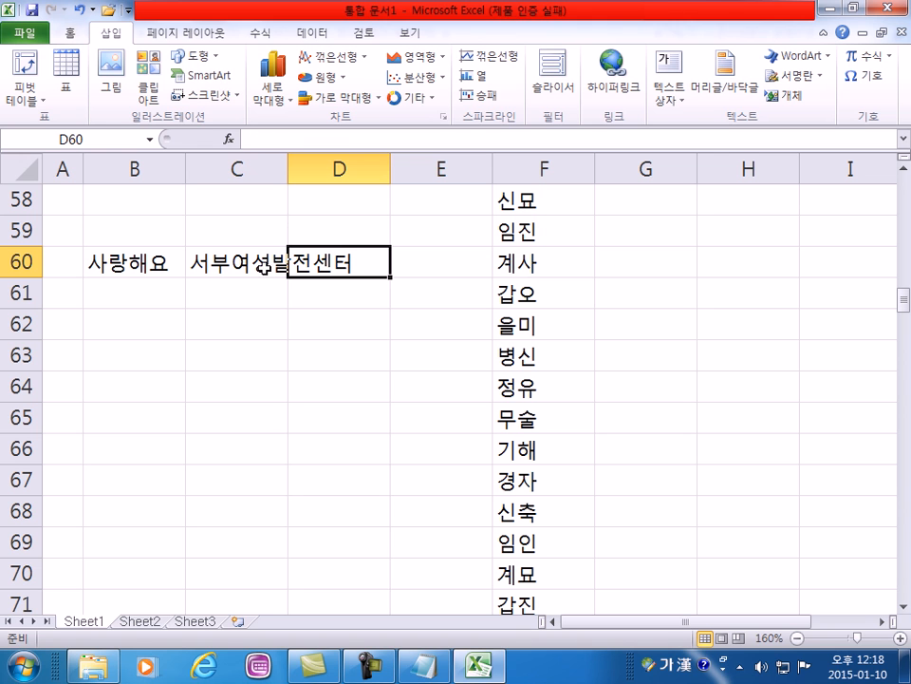
{"action": "type", "text": "ㅈ주말반"}
{"action": "key", "text": "Return"}
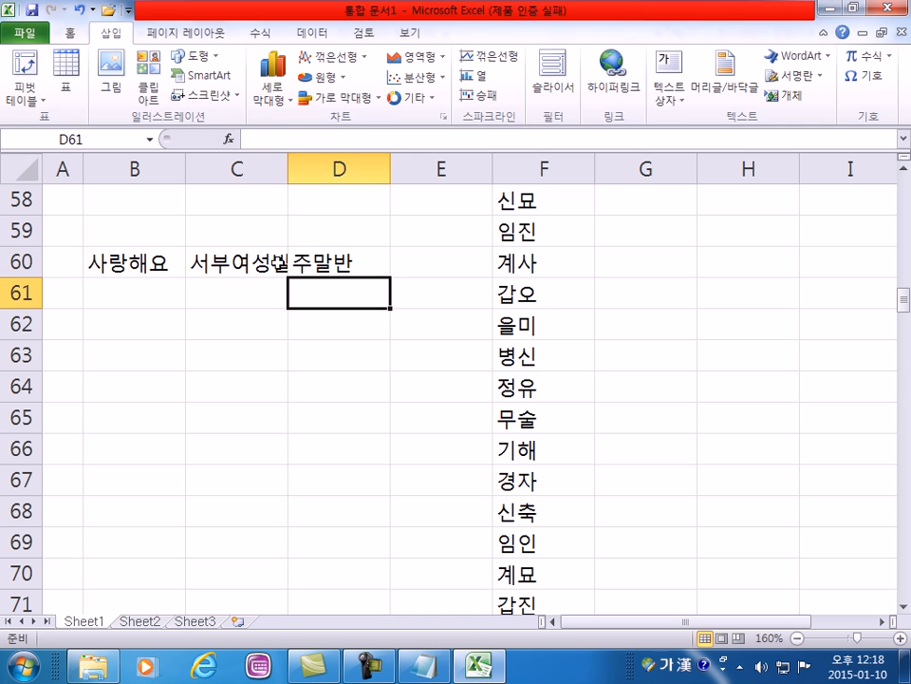
- Check the full text stored in C60 against the entry in the neighbouring cell D60
{"action": "left_click", "coordinate": [268, 263]}
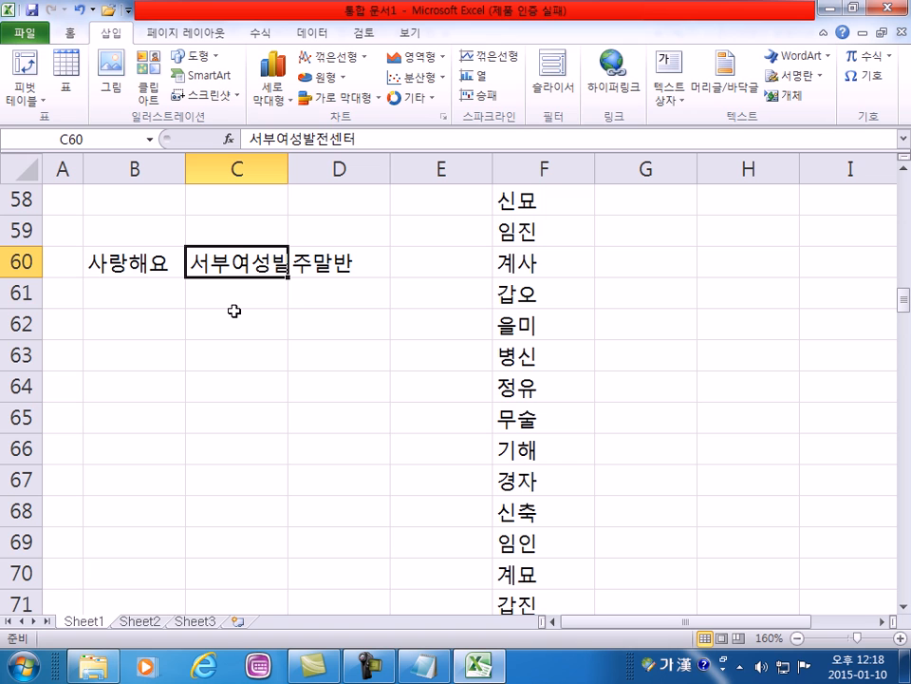
{"action": "left_click", "coordinate": [316, 267]}
{"action": "left_click", "coordinate": [253, 269]}
{"action": "left_click", "coordinate": [310, 267]}
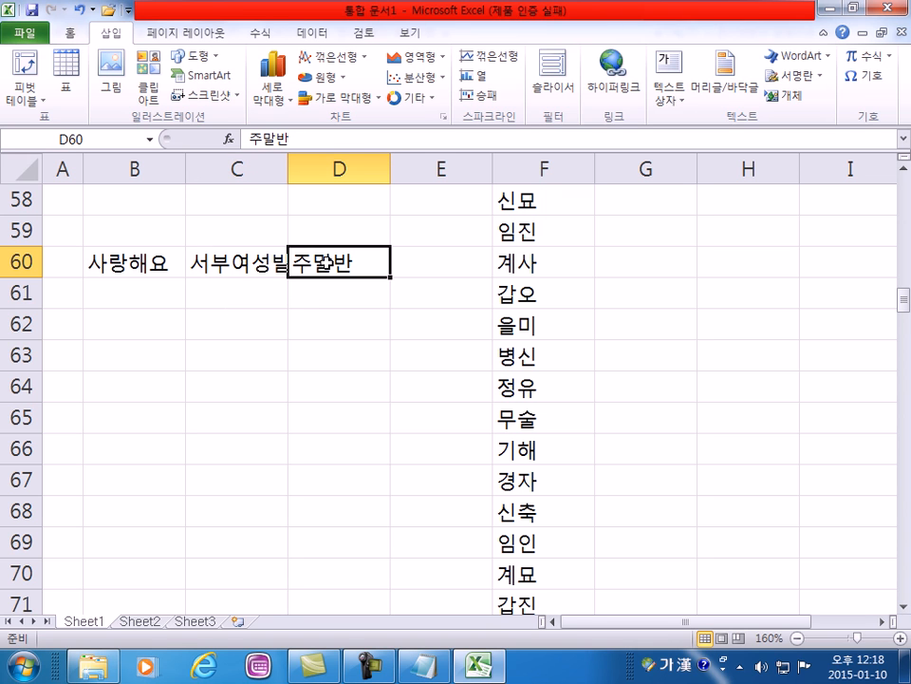
- Auto-fit column C to the long text in C60, and undo the width change
{"action": "left_click", "coordinate": [220, 266]}
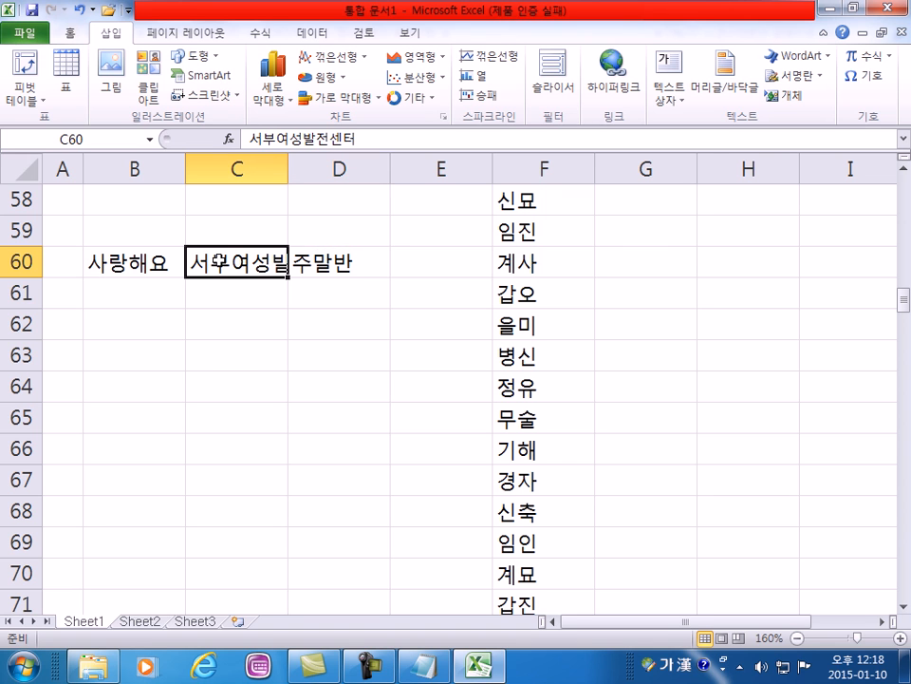
{"action": "double_click", "coordinate": [289, 171]}
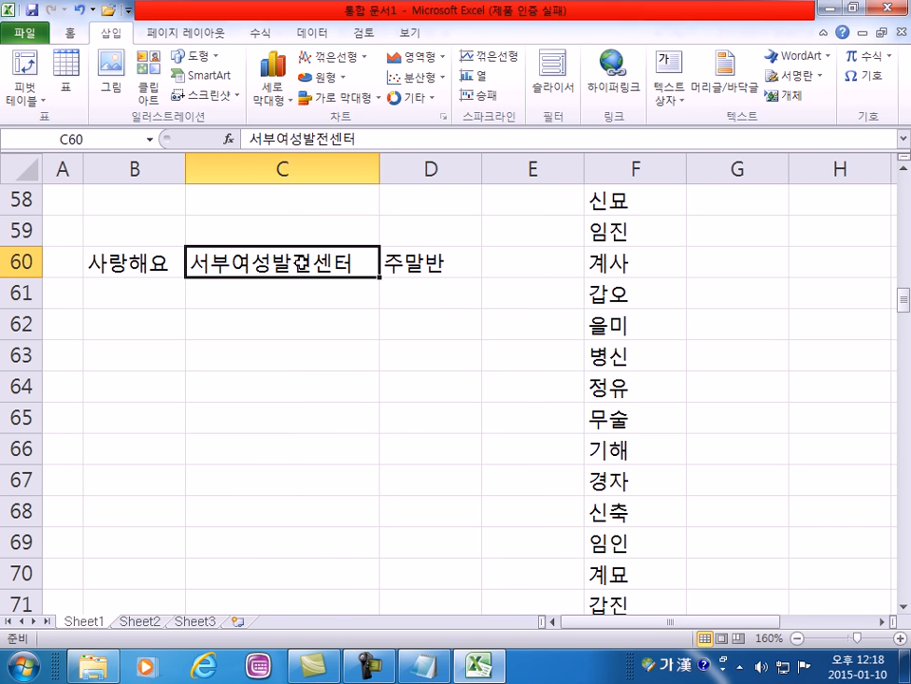
{"action": "key", "text": "ctrl+z"}
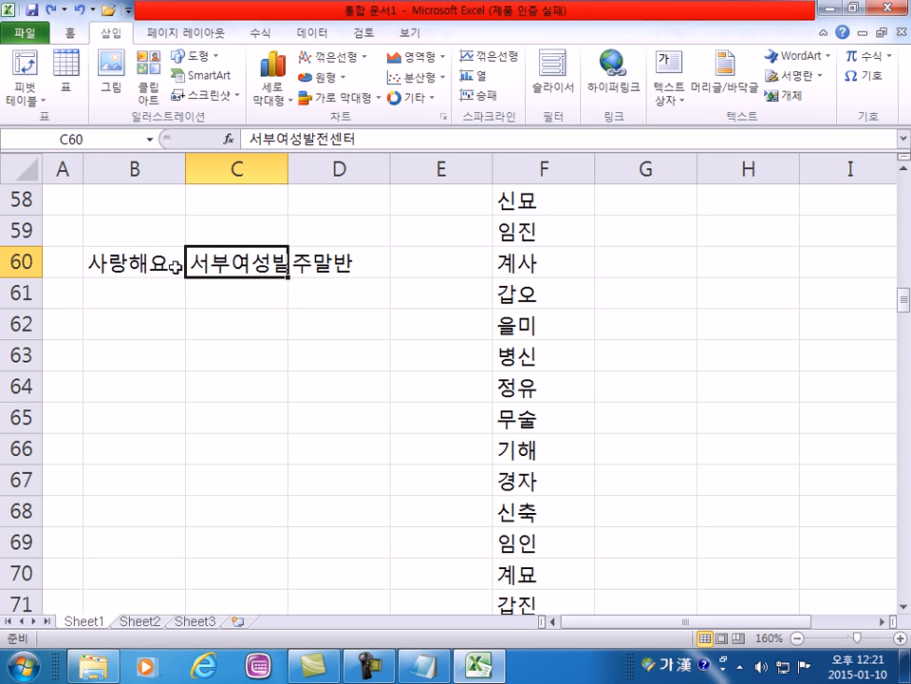
- Enter the long filler text ㄴㅇㄹㄴㅇㄹㅇㄴㄹㄴㅇㄹㄴㅇㄹ in cell B61
{"action": "left_click", "coordinate": [119, 288]}
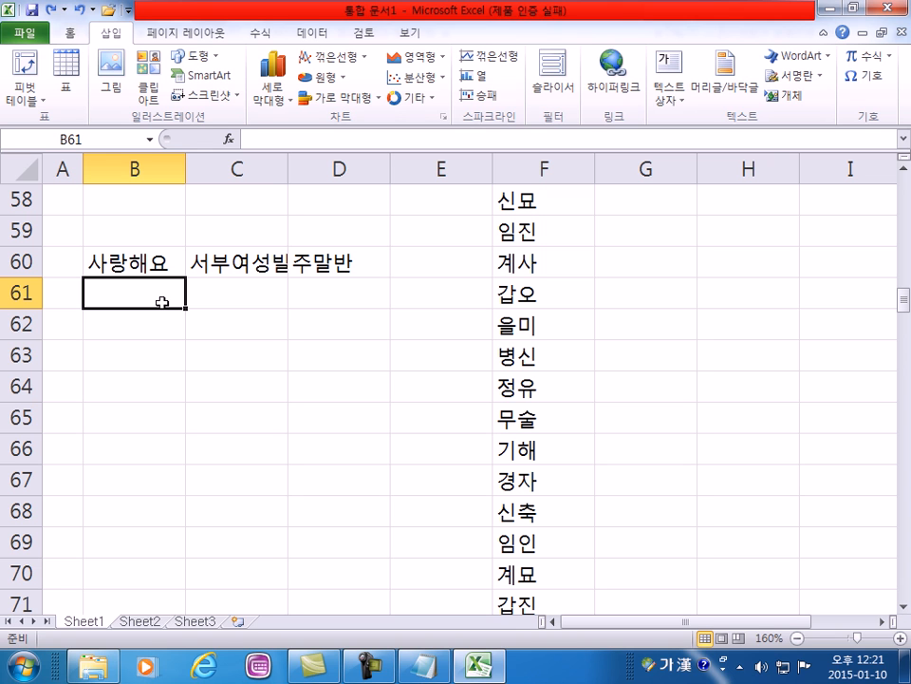
{"action": "type", "text": "ㄴㅇㄹㄴㅇㄹㅇㄴㄹㄴㅇㄹㄴㅇㄹ"}
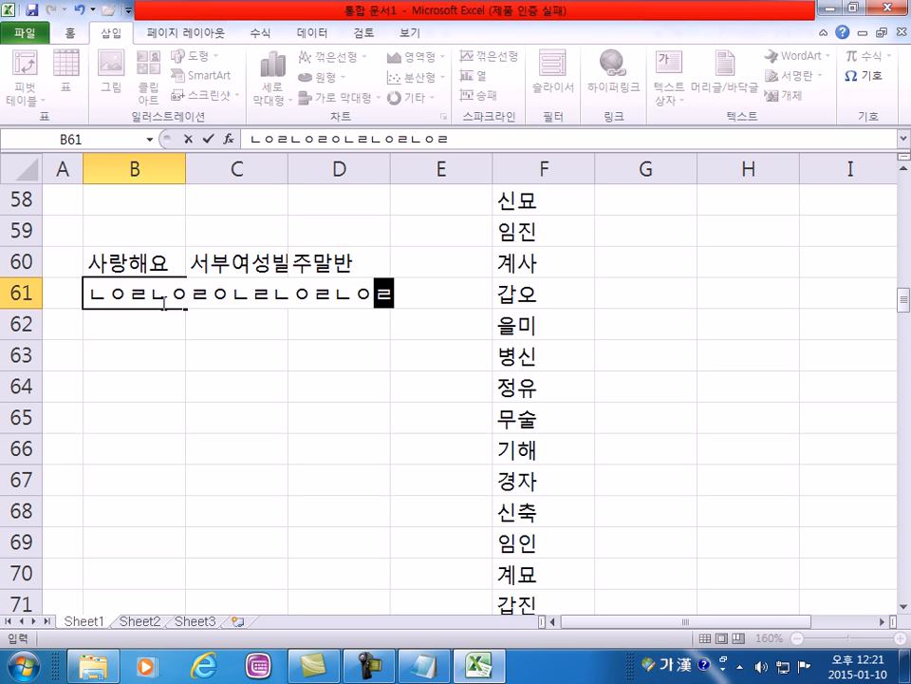
{"action": "key", "text": "Return"}
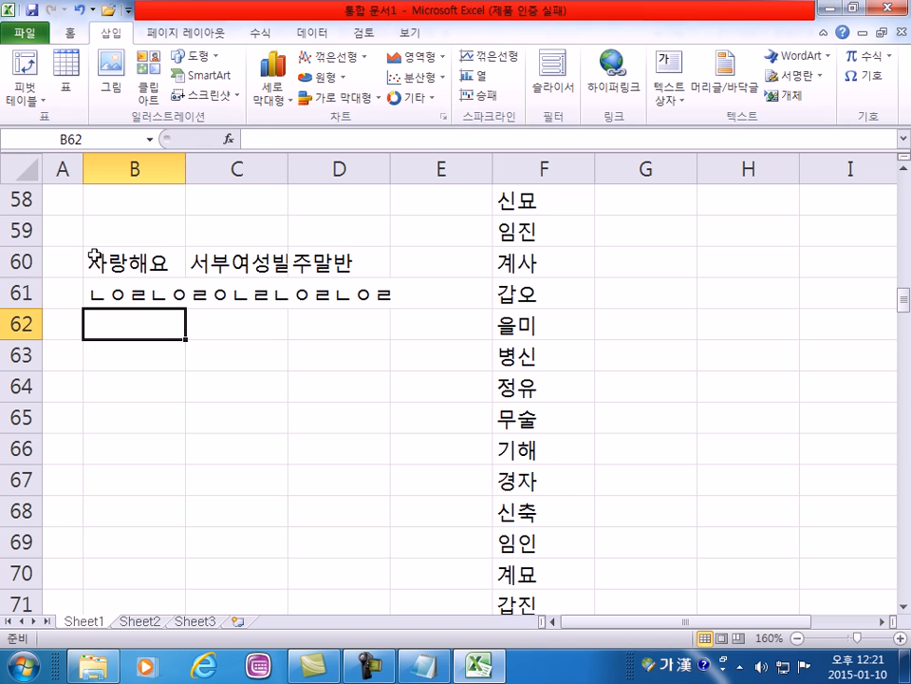
- Replace the text in cell B61 with the English text Good Morning
{"action": "left_click", "coordinate": [124, 297]}
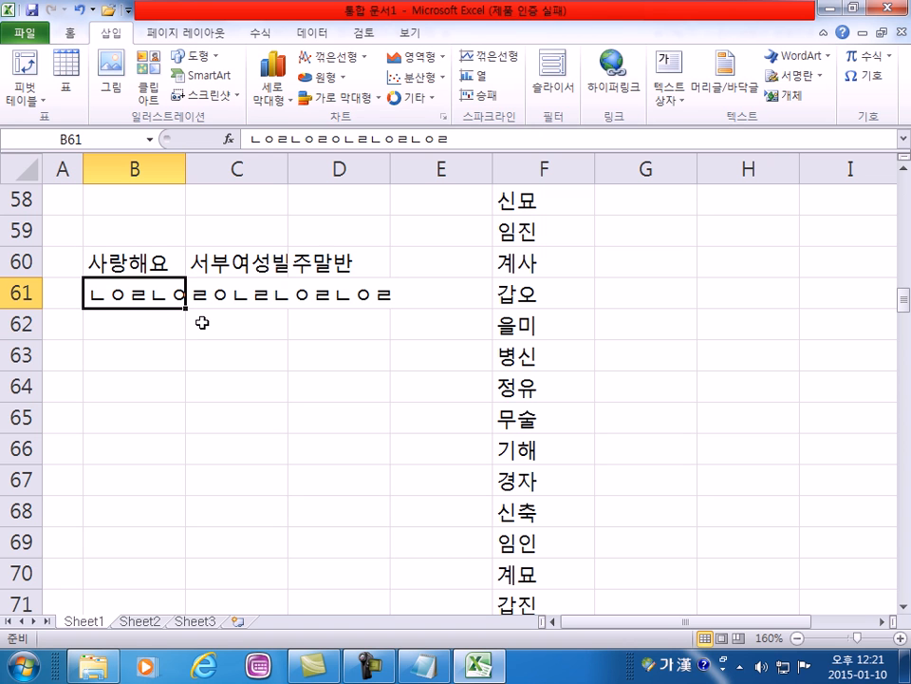
{"action": "key", "text": "Hangul"}
{"action": "type", "text": "Good "}
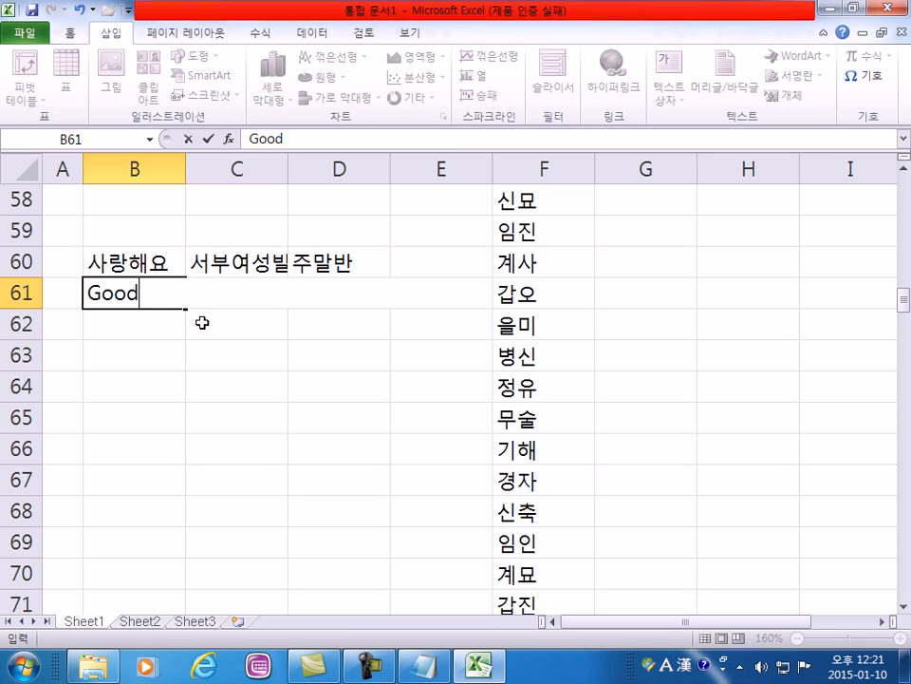
{"action": "type", "text": "Morning"}
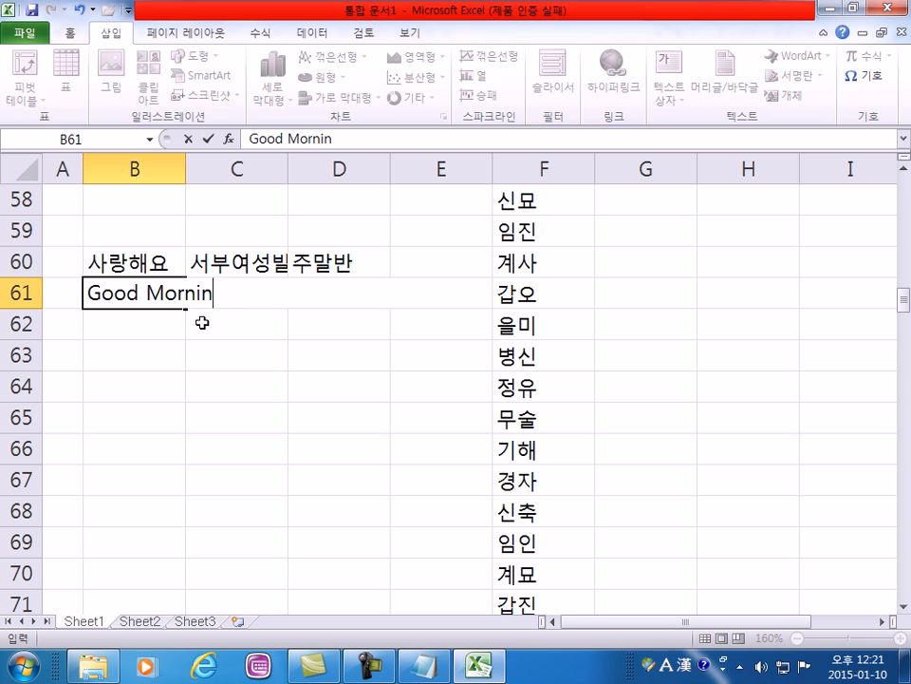
{"action": "key", "text": "Return"}
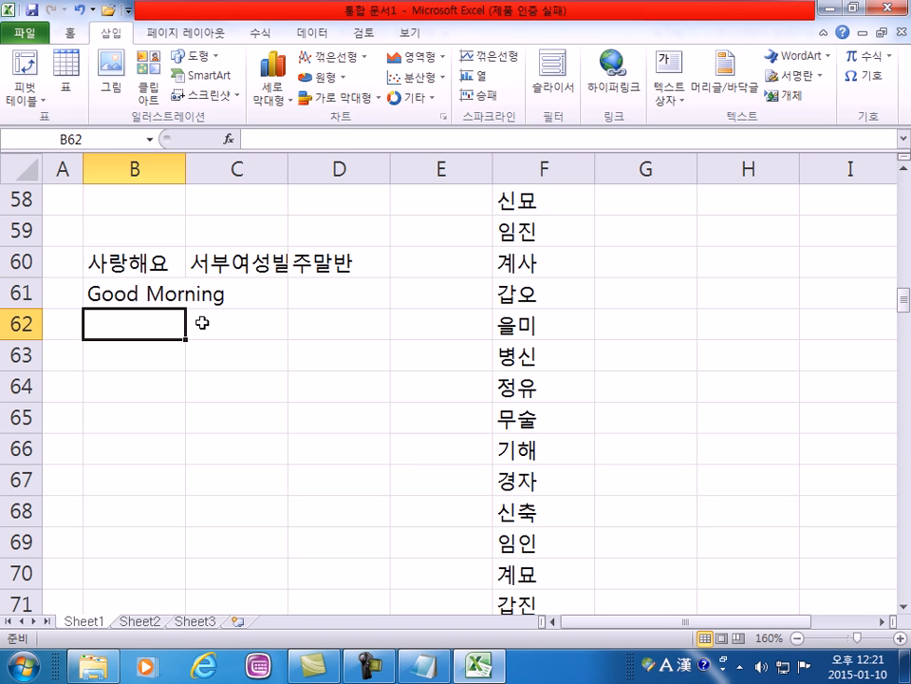
- Enter Hello in cell C61 next to the Good Morning text, and select that cell again
{"action": "left_click", "coordinate": [153, 293]}
{"action": "left_click", "coordinate": [233, 292]}
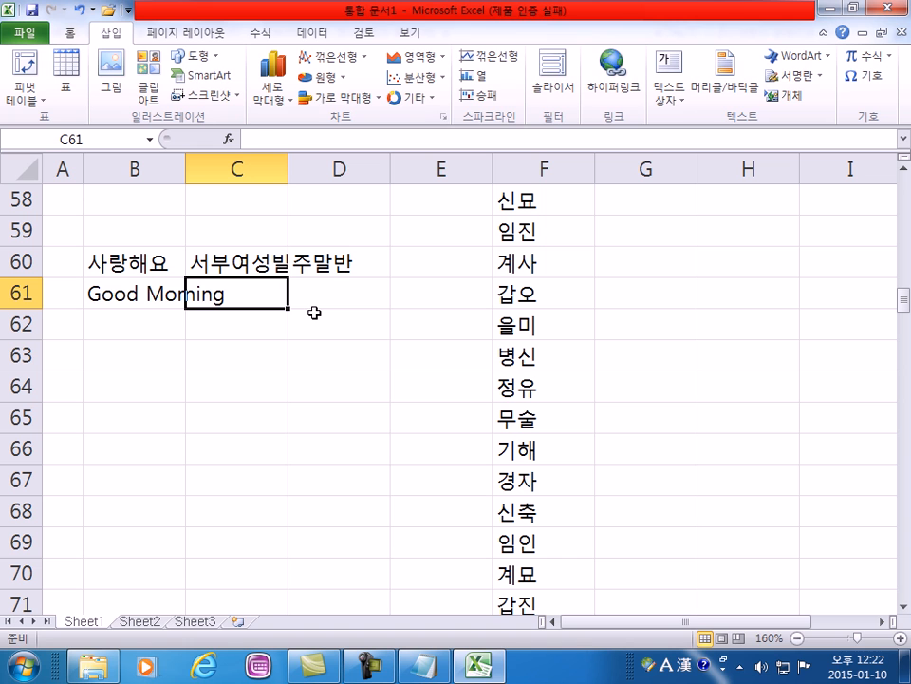
{"action": "type", "text": "Hello"}
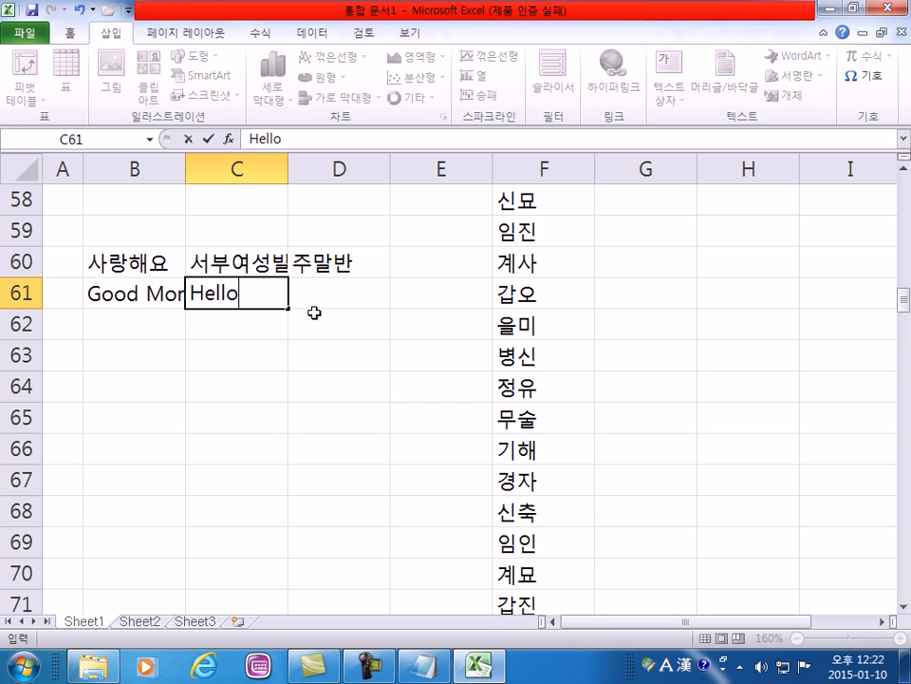
{"action": "key", "text": "Return"}
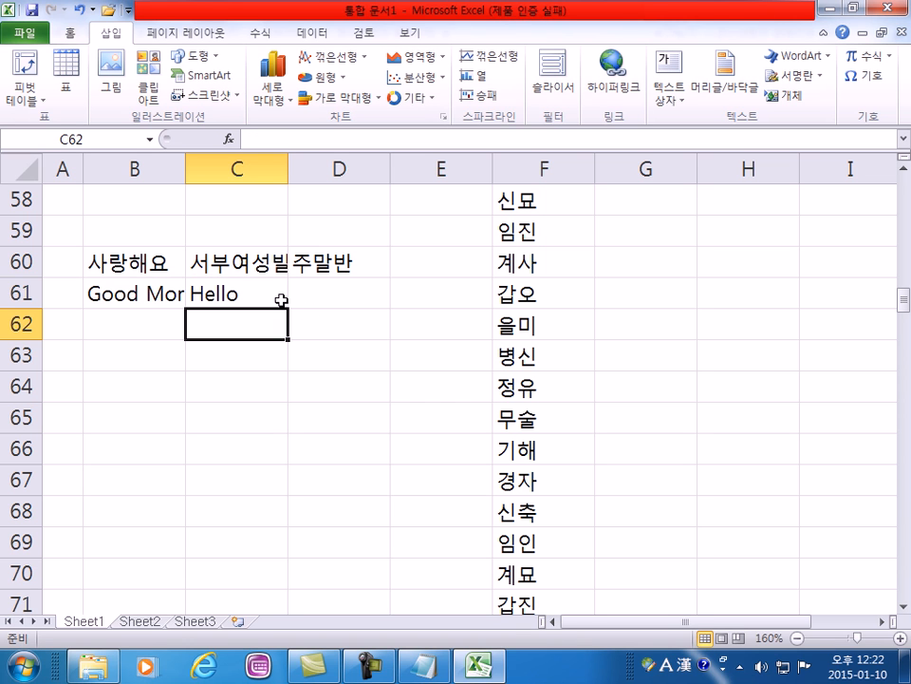
{"action": "left_click", "coordinate": [200, 298]}
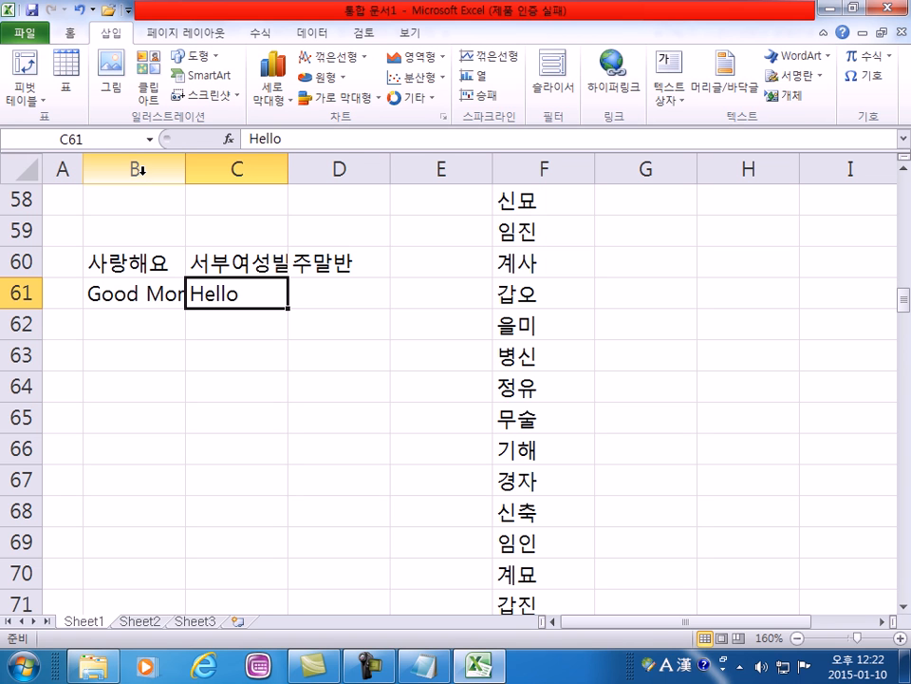
{"action": "left_click", "coordinate": [140, 169]}
{"action": "left_click", "coordinate": [256, 169]}
{"action": "left_click", "coordinate": [361, 169]}
{"action": "left_click", "coordinate": [410, 170]}
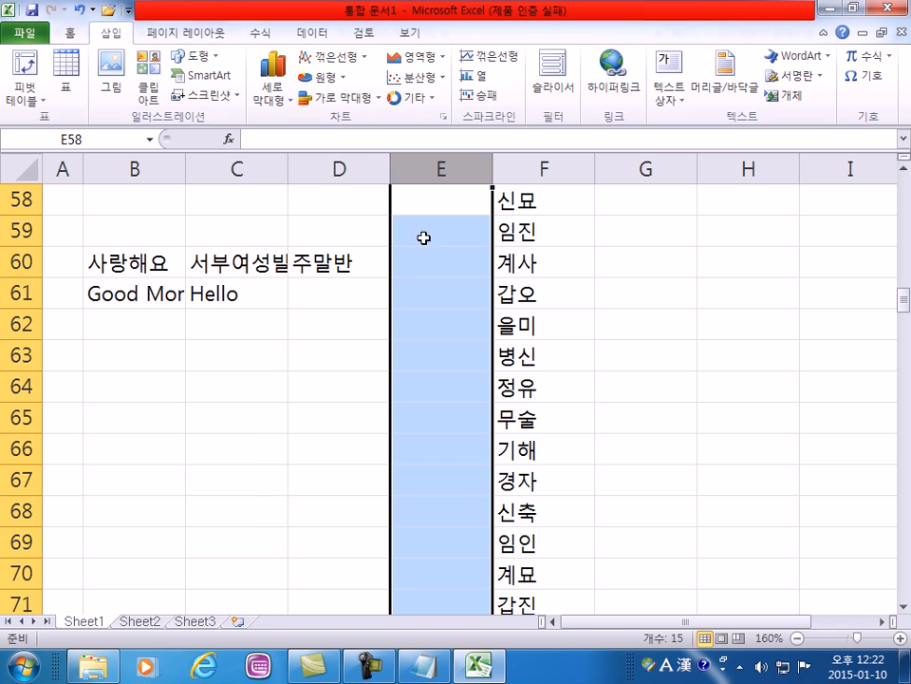
{"action": "left_click", "coordinate": [172, 351]}
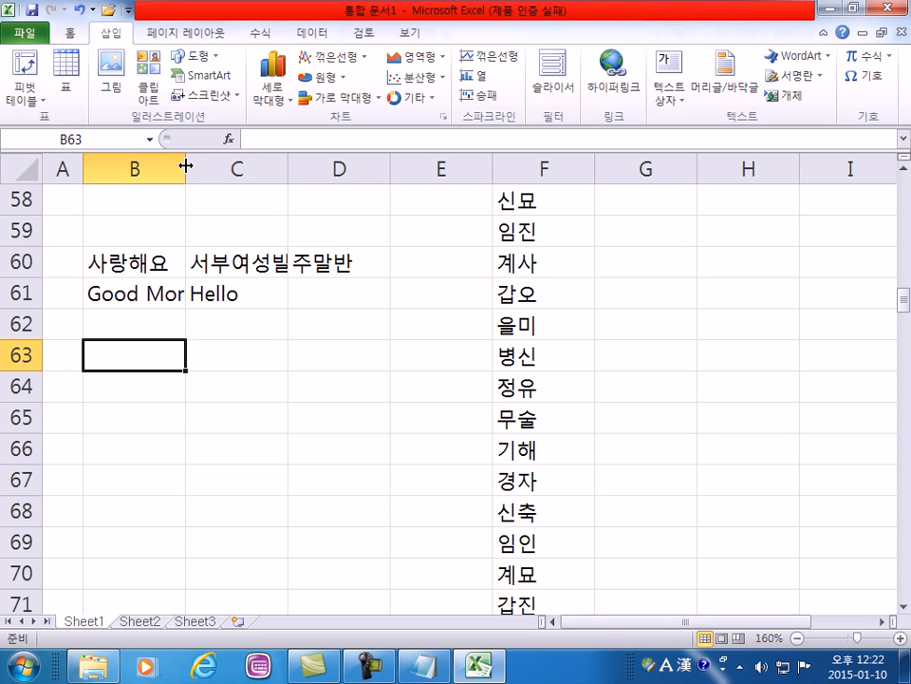
- Widen columns B and C manually until the texts in rows 60 and 61 fit inside their cells
{"action": "mouse_move", "coordinate": [186, 166]}
{"action": "left_mouse_down"}
{"action": "mouse_move", "coordinate": [327, 168]}
{"action": "mouse_move", "coordinate": [200, 174]}
{"action": "left_mouse_up"}
{"action": "left_click_drag", "start_coordinate": [301, 168], "coordinate": [431, 169]}
{"action": "left_click_drag", "start_coordinate": [200, 171], "coordinate": [311, 171]}
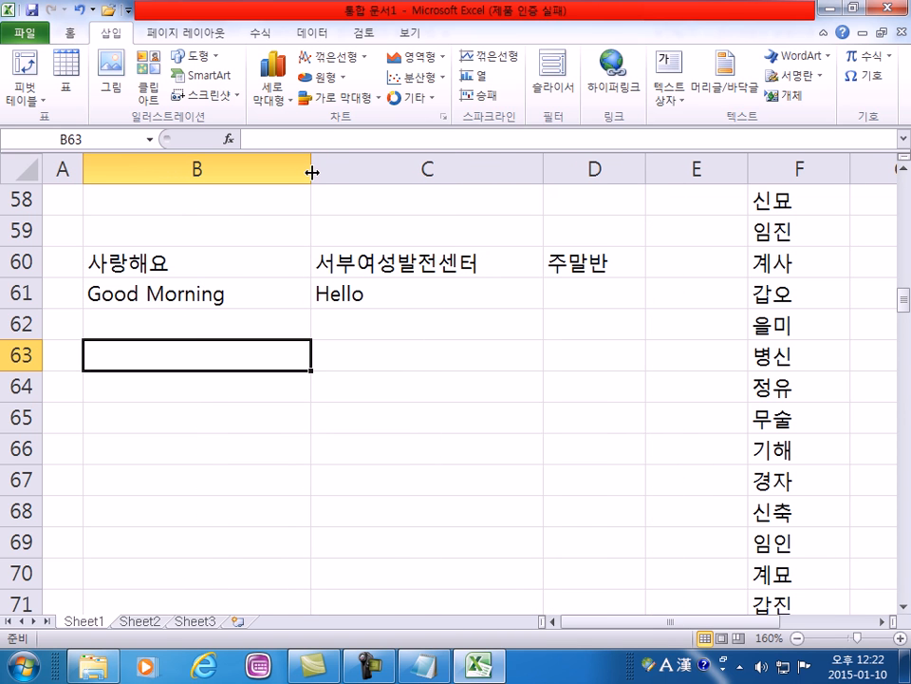
{"action": "left_click", "coordinate": [311, 172]}
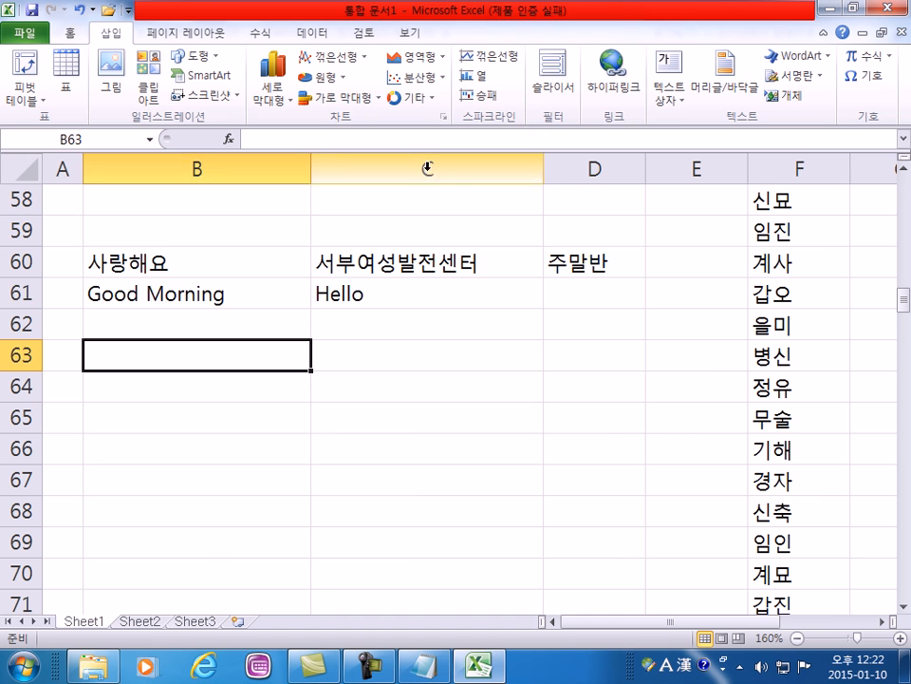
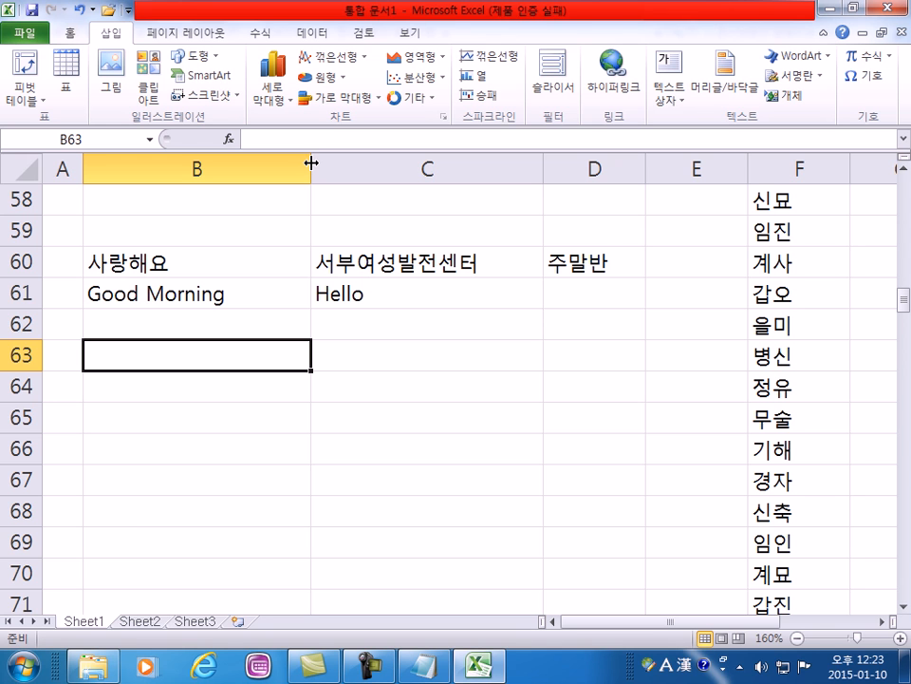
- AutoFit columns B and C to their longest entries after manually widening B and narrowing C
{"action": "left_click_drag", "start_coordinate": [311, 163], "coordinate": [383, 178]}
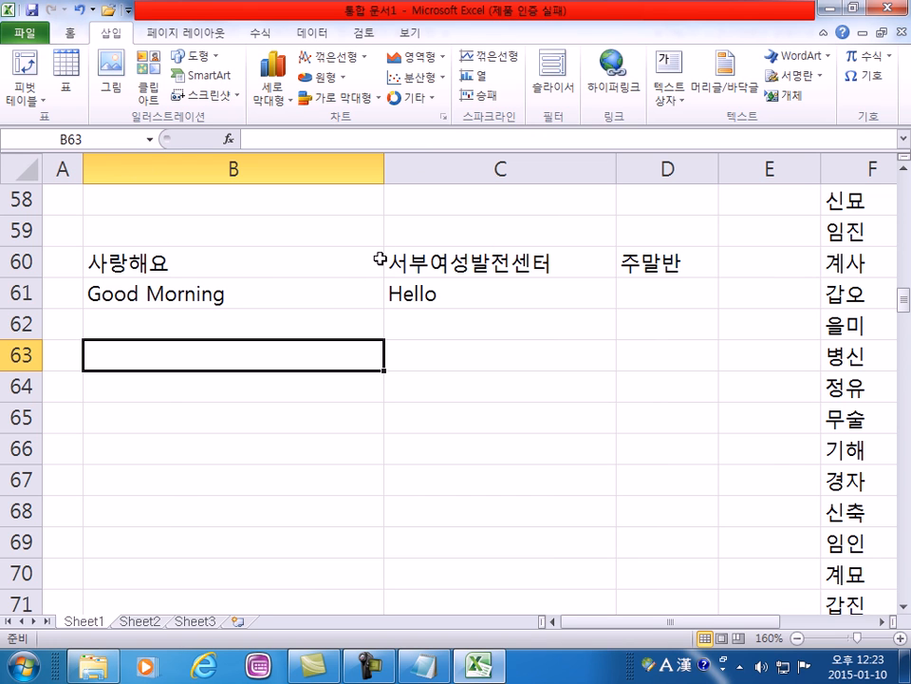
{"action": "double_click", "coordinate": [384, 167]}
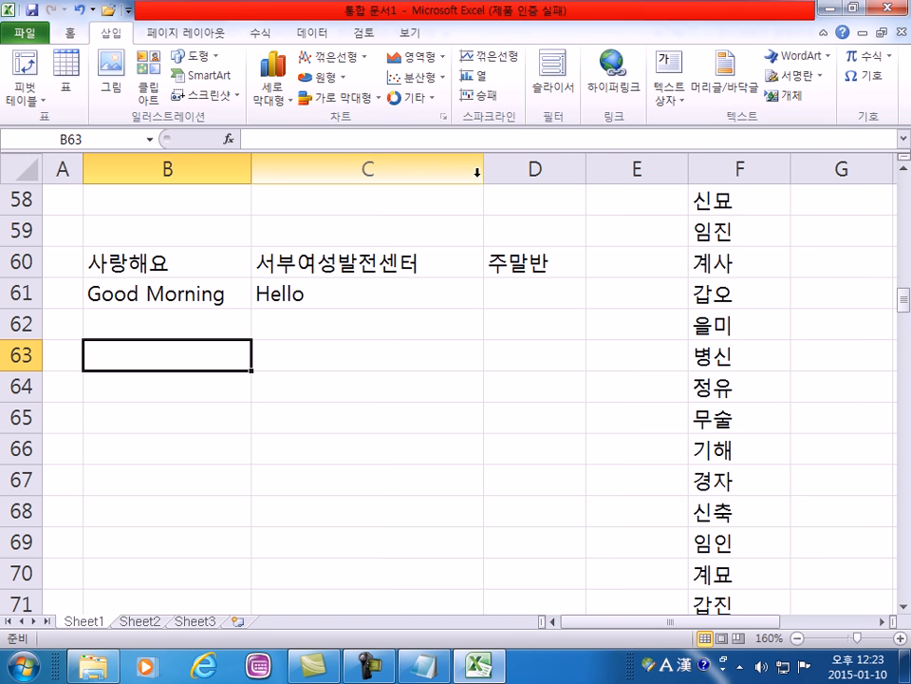
{"action": "left_click_drag", "start_coordinate": [485, 173], "coordinate": [356, 169]}
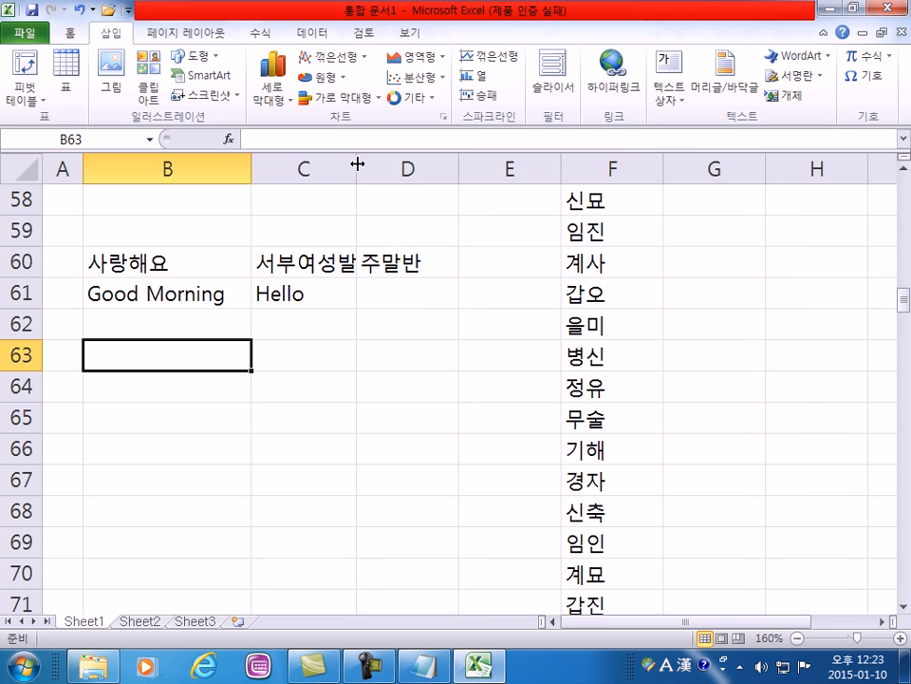
{"action": "double_click", "coordinate": [355, 165]}
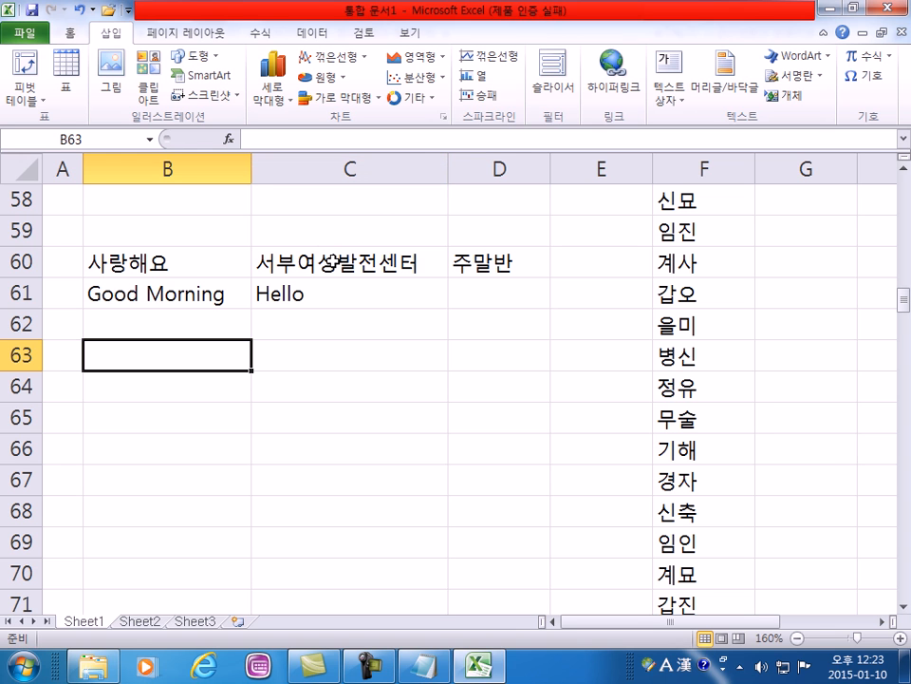
- Widen column B well past its text, then shrink it and AutoFit it to its contents again
{"action": "left_click_drag", "start_coordinate": [252, 169], "coordinate": [412, 169]}
{"action": "left_click", "coordinate": [263, 169]}
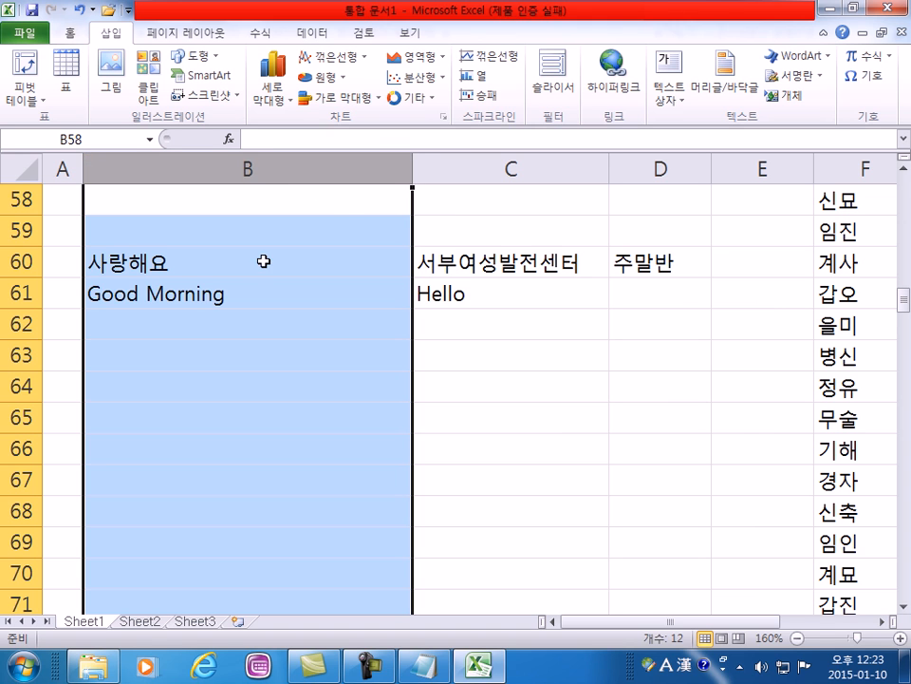
{"action": "left_click_drag", "start_coordinate": [414, 169], "coordinate": [149, 169]}
{"action": "double_click", "coordinate": [149, 169]}
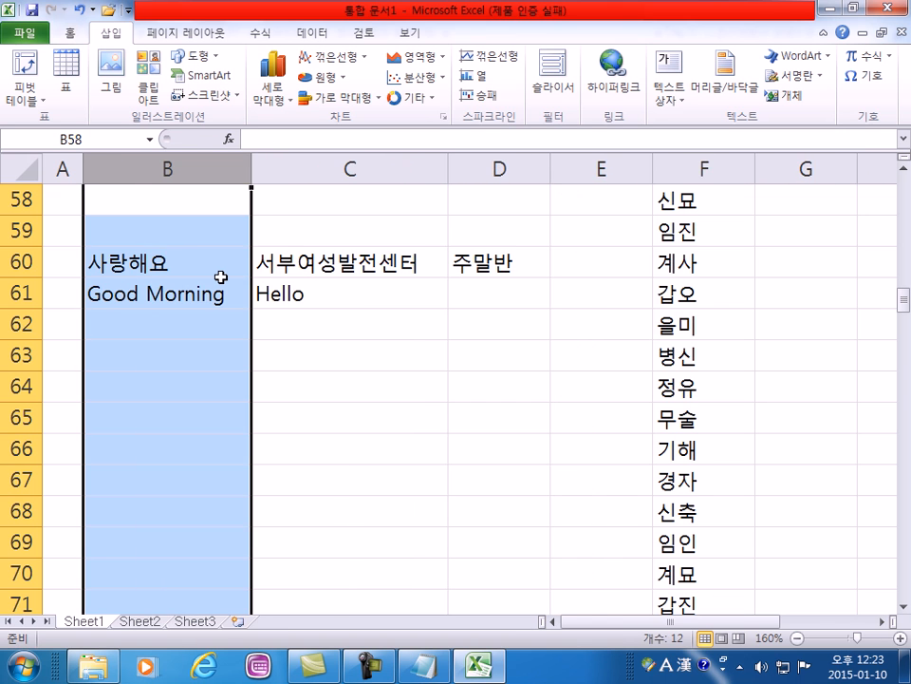
{"action": "left_click", "coordinate": [292, 327]}
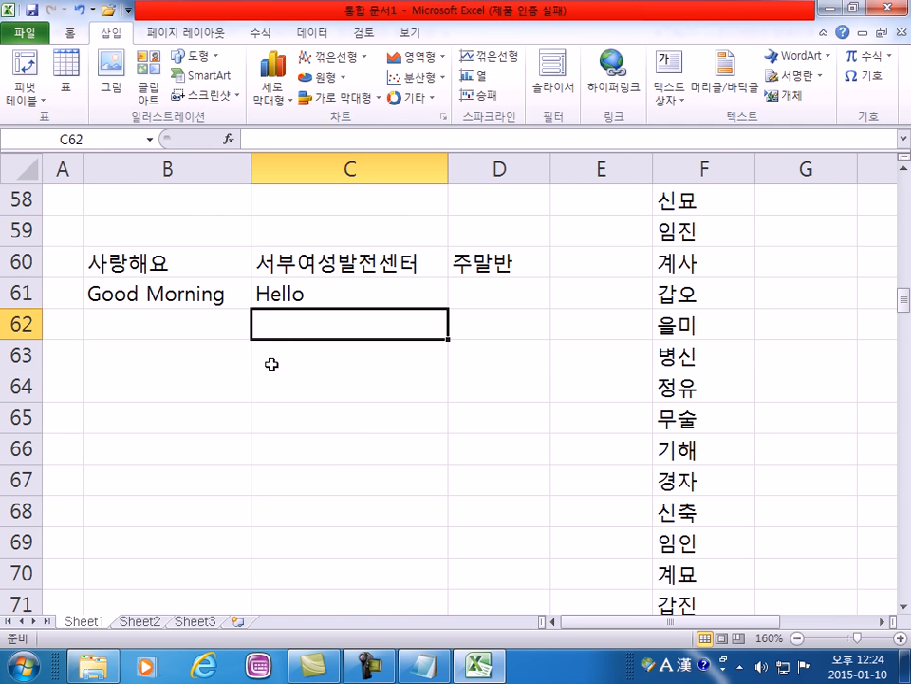
{"action": "scroll", "coordinate": [265, 362], "scroll_direction": "down", "scroll_amount": 4}
{"action": "scroll", "coordinate": [199, 368], "scroll_direction": "up", "scroll_amount": 4}
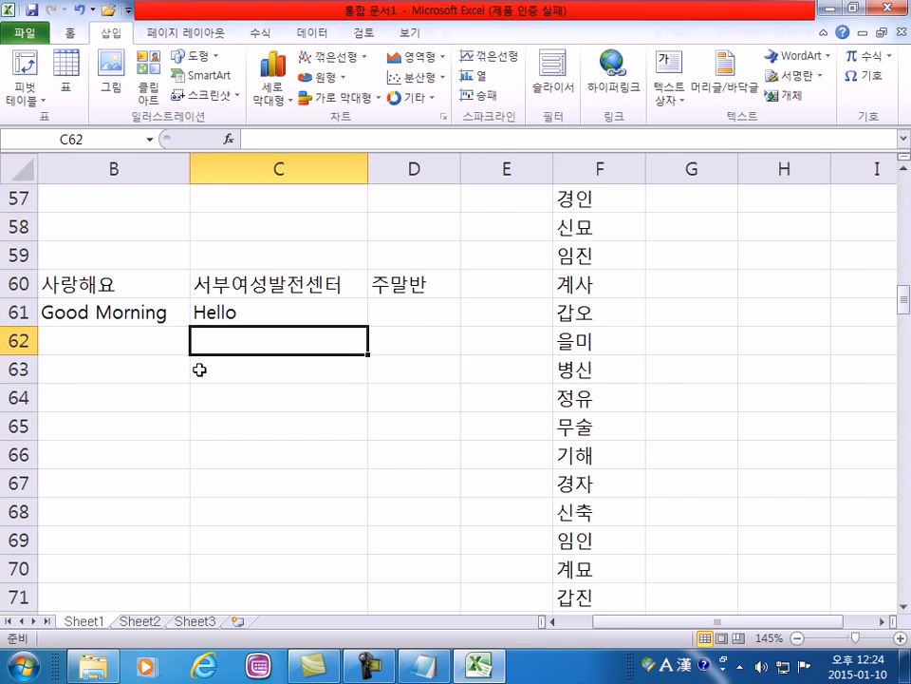
{"action": "key", "text": "Home"}
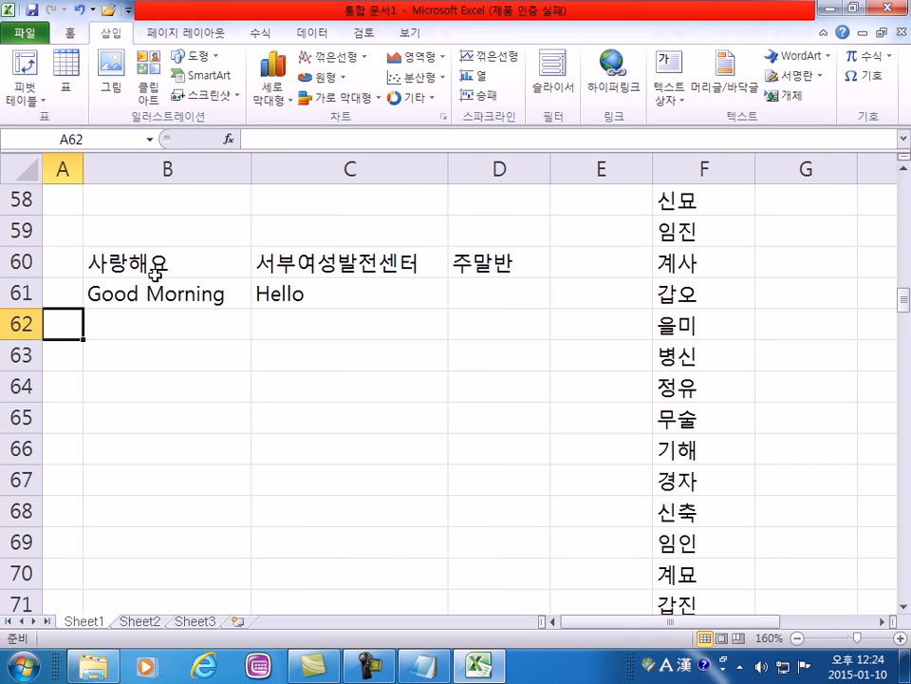
- Enter the headings 이름 in cell B59 and 주소 in cell C59
{"action": "left_click", "coordinate": [167, 229]}
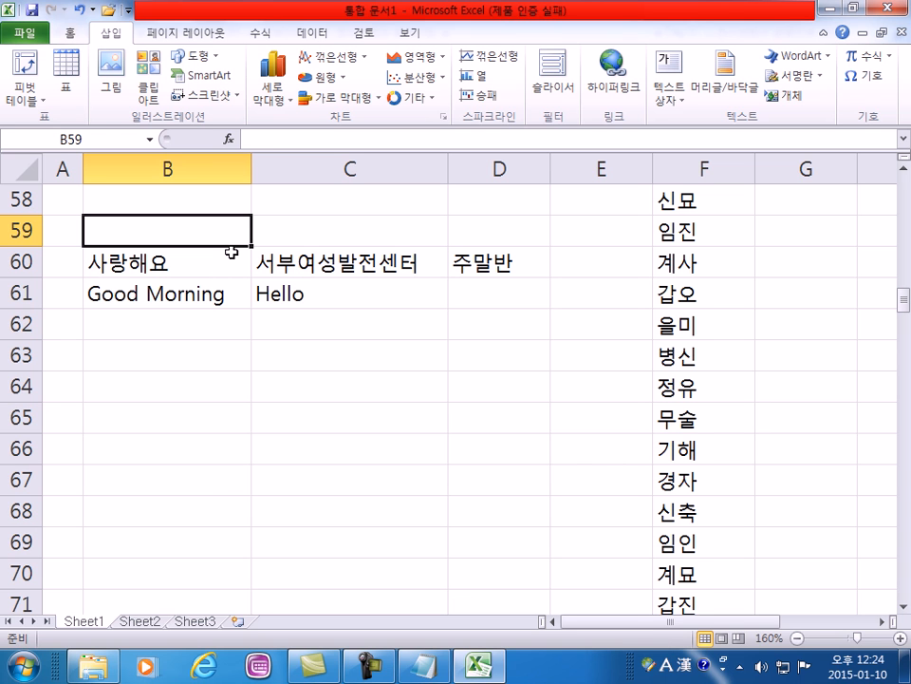
{"action": "type", "text": "dlfma"}
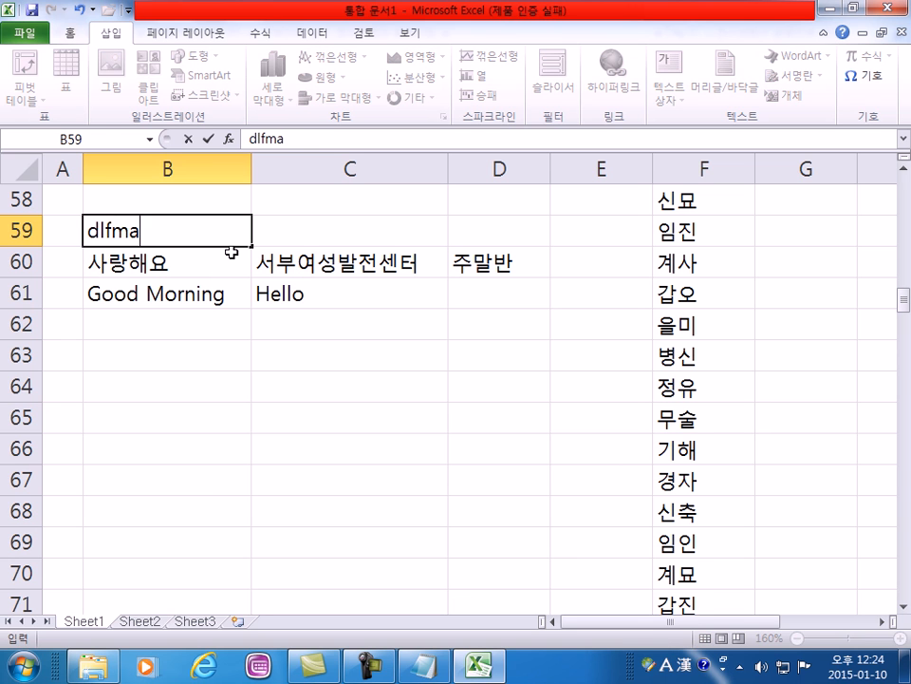
{"action": "key", "text": "Tab"}
{"action": "type", "text": "wnth"}
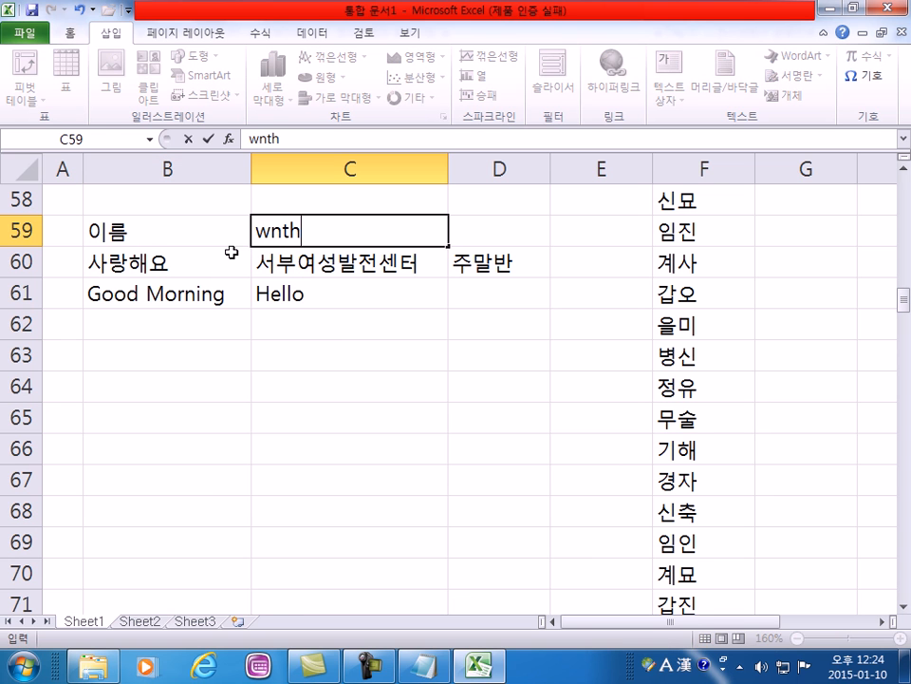
{"action": "key", "text": "Return"}
{"action": "key", "text": "Up"}
{"action": "key", "text": "Right"}
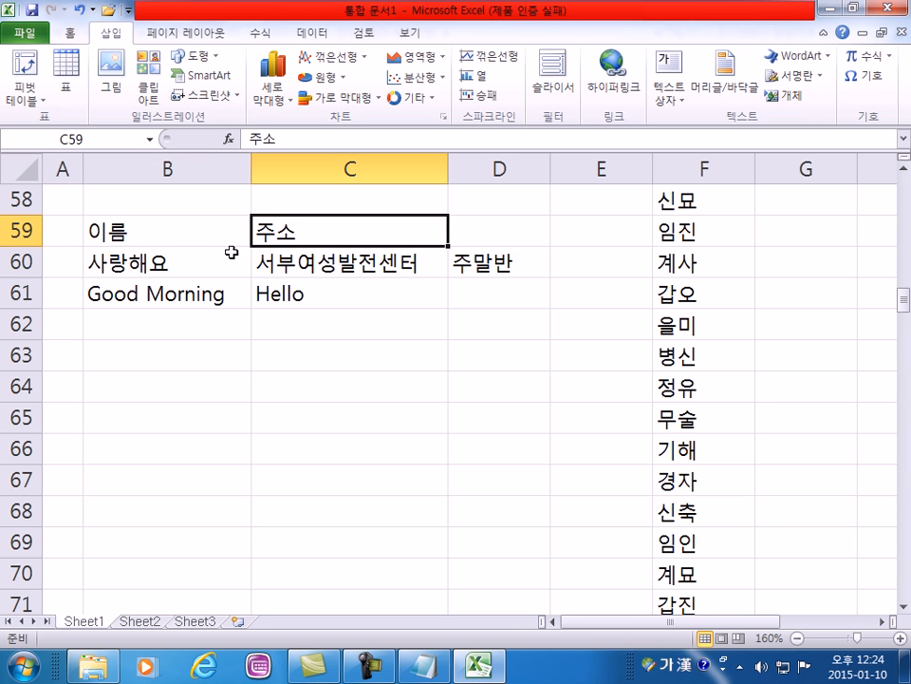
- Clear the contents of cells B60 and B61 under the 이름 heading
{"action": "key", "text": "Down"}
{"action": "key", "text": "Left"}
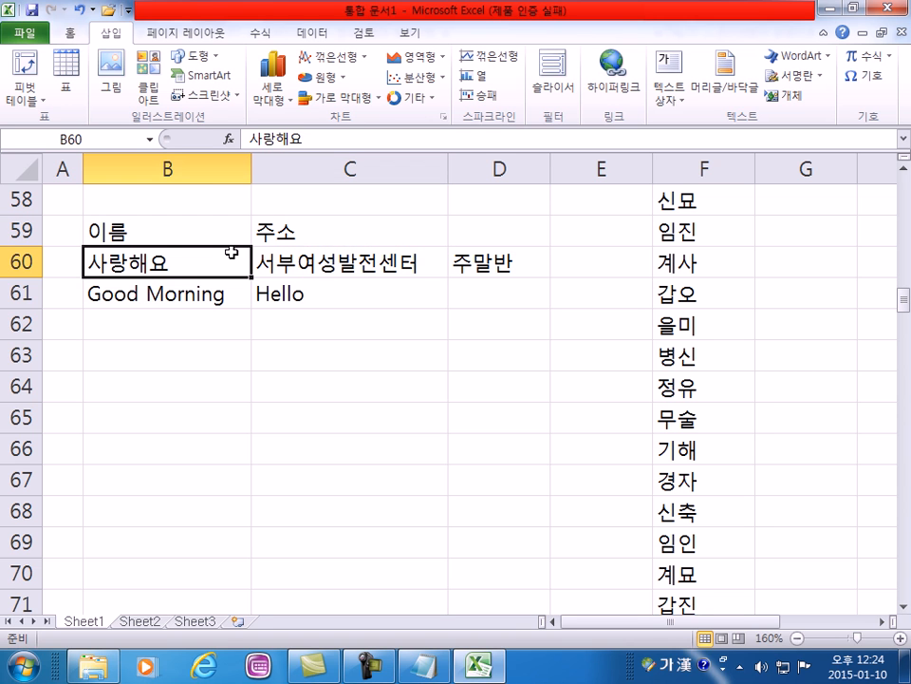
{"action": "key", "text": "Delete"}
{"action": "key", "text": "Down"}
{"action": "key", "text": "Delete"}
{"action": "key", "text": "Up"}
- Enter a three-character sample person's name in B60 and a four-character one in B61
{"action": "type", "text": "ghdrlf"}
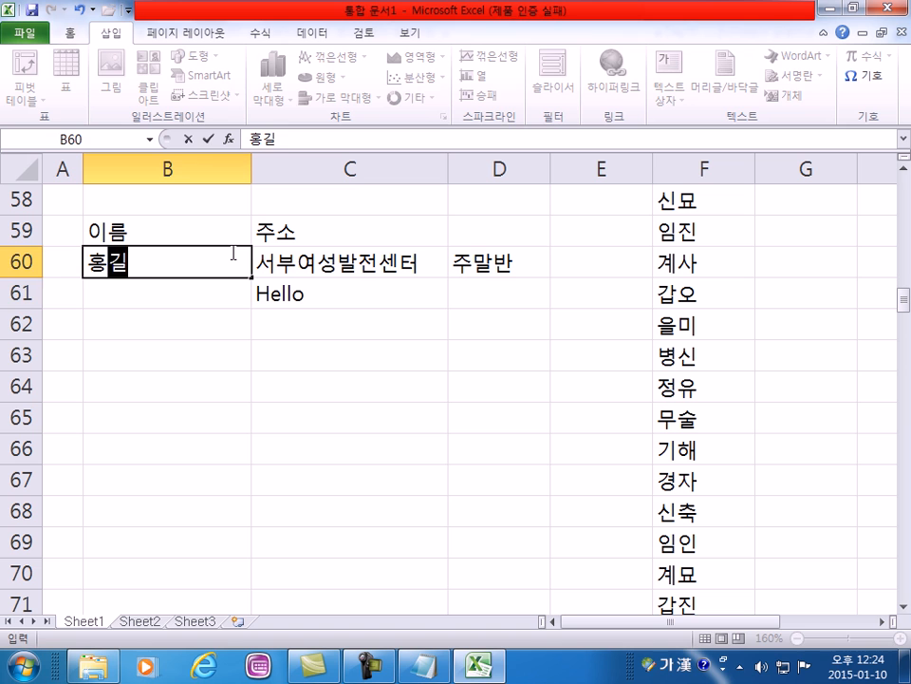
{"action": "type", "text": "ehd"}
{"action": "key", "text": "Return"}
{"action": "type", "text": "rlatngksanr"}
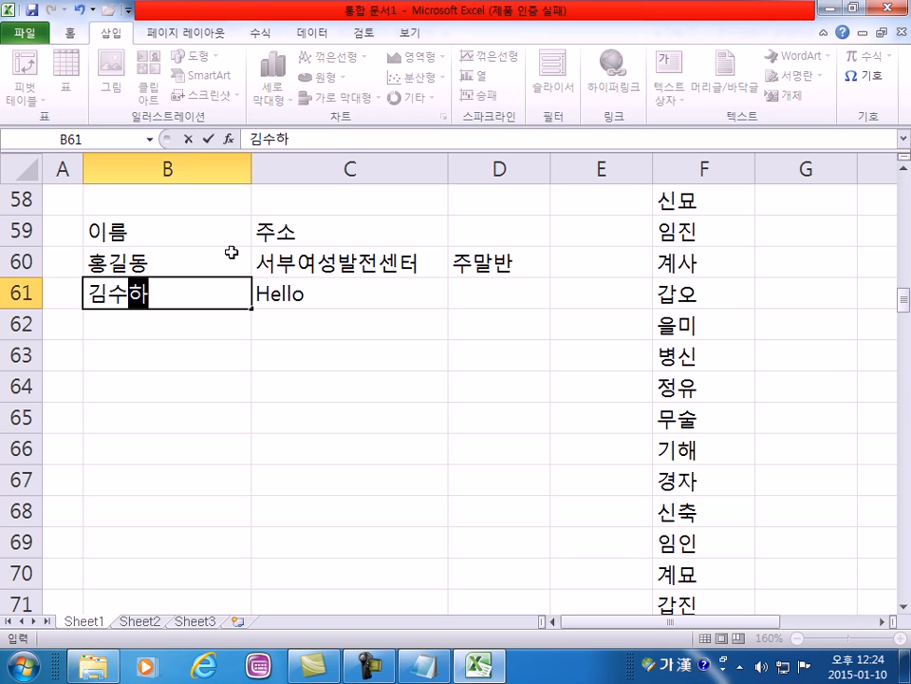
{"action": "key", "text": "BackSpace"}
{"action": "type", "text": "rjqnrdl"}
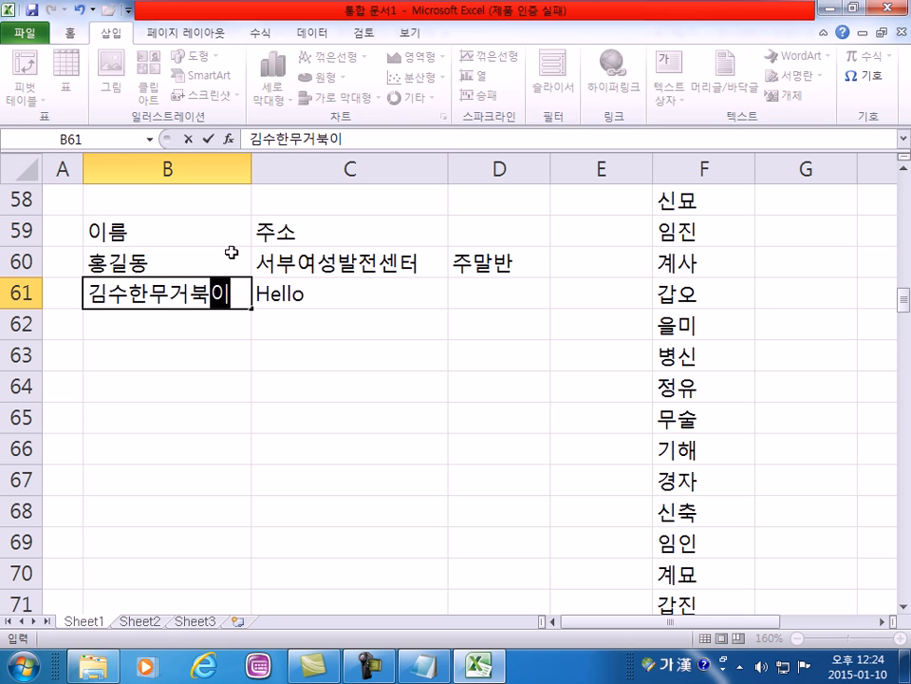
{"action": "key", "text": "BackSpace"}
{"action": "key", "text": "BackSpace"}
{"action": "key", "text": "BackSpace"}
{"action": "key", "text": "BackSpace"}
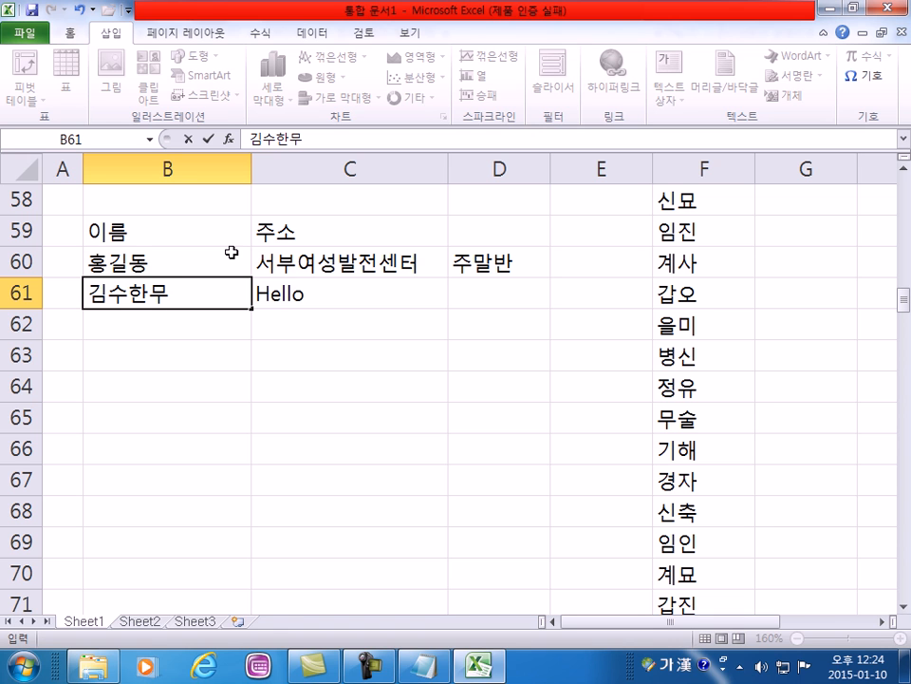
{"action": "key", "text": "Right"}
{"action": "key", "text": "Up"}
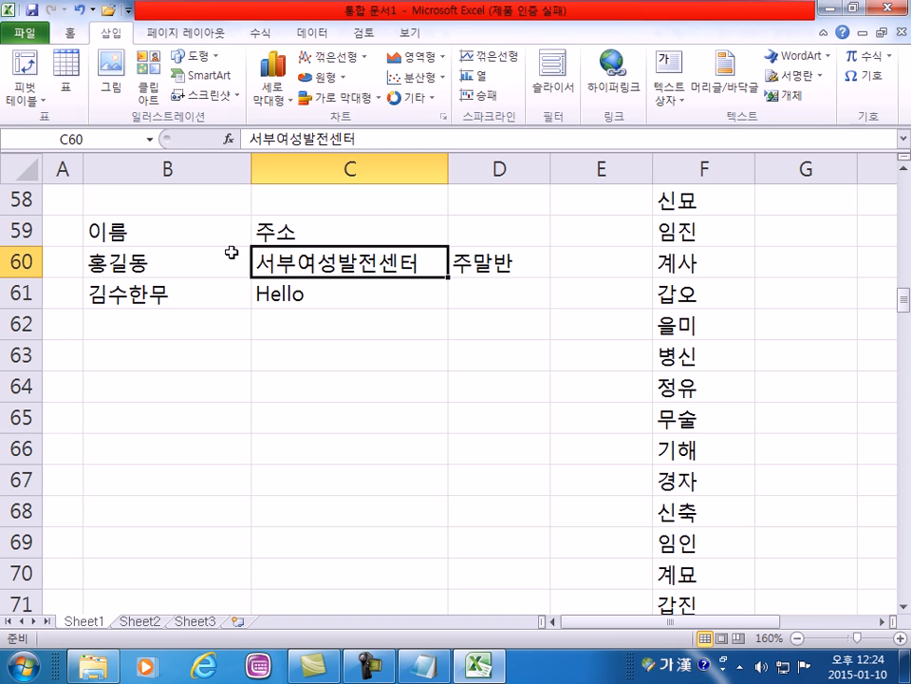
- Widen columns C and B manually well beyond the width of their contents
{"action": "left_click_drag", "start_coordinate": [448, 171], "coordinate": [589, 171]}
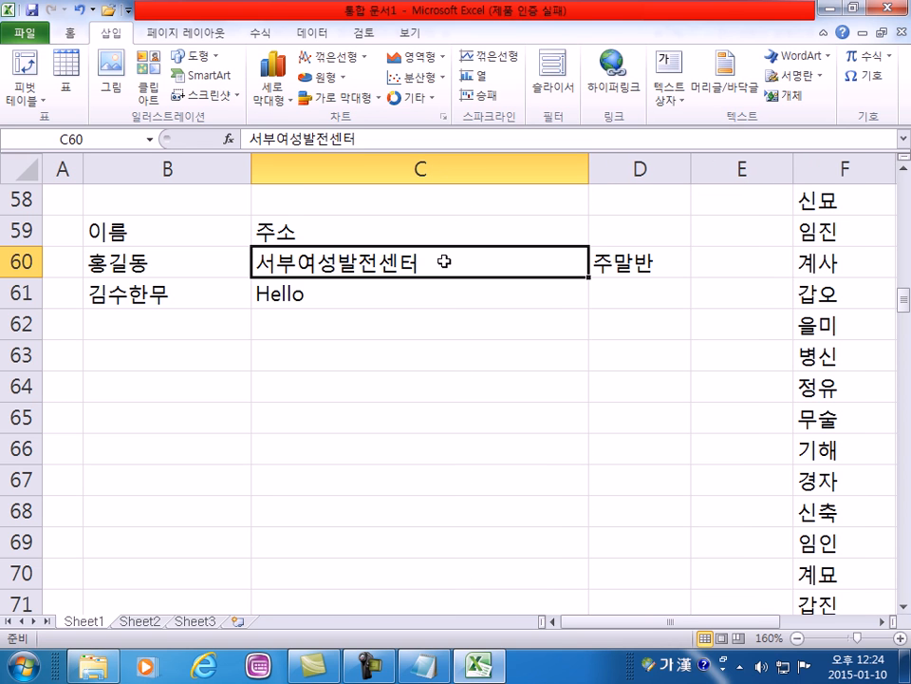
{"action": "left_click_drag", "start_coordinate": [252, 170], "coordinate": [384, 171]}
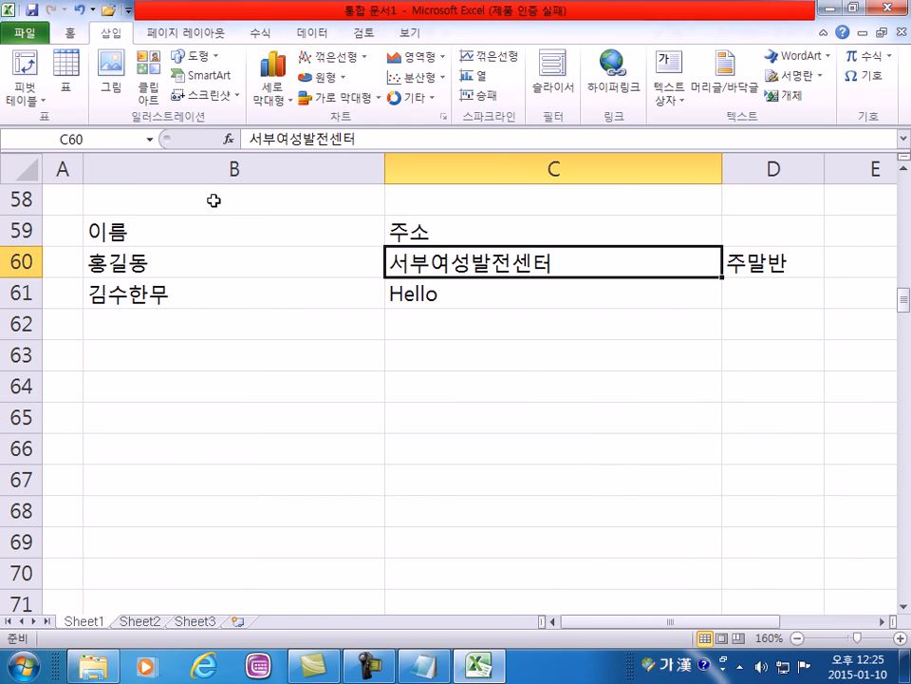
{"action": "left_click", "coordinate": [211, 176]}
- Narrow columns C and B manually, keeping B just wide enough for the names, and AutoFit column C to its contents
{"action": "left_click_drag", "start_coordinate": [722, 171], "coordinate": [501, 180]}
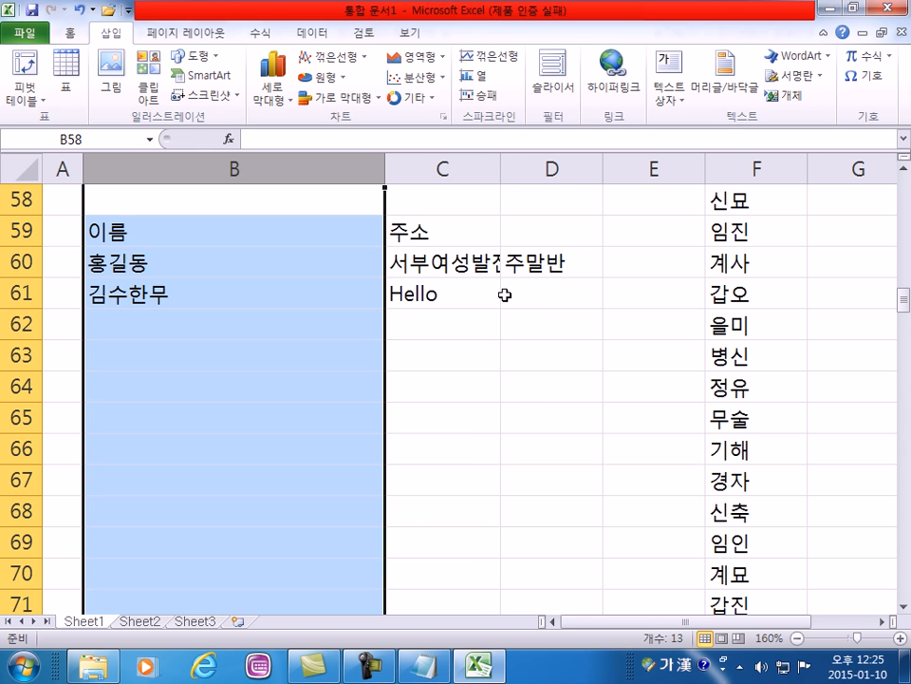
{"action": "left_click_drag", "start_coordinate": [383, 174], "coordinate": [185, 174]}
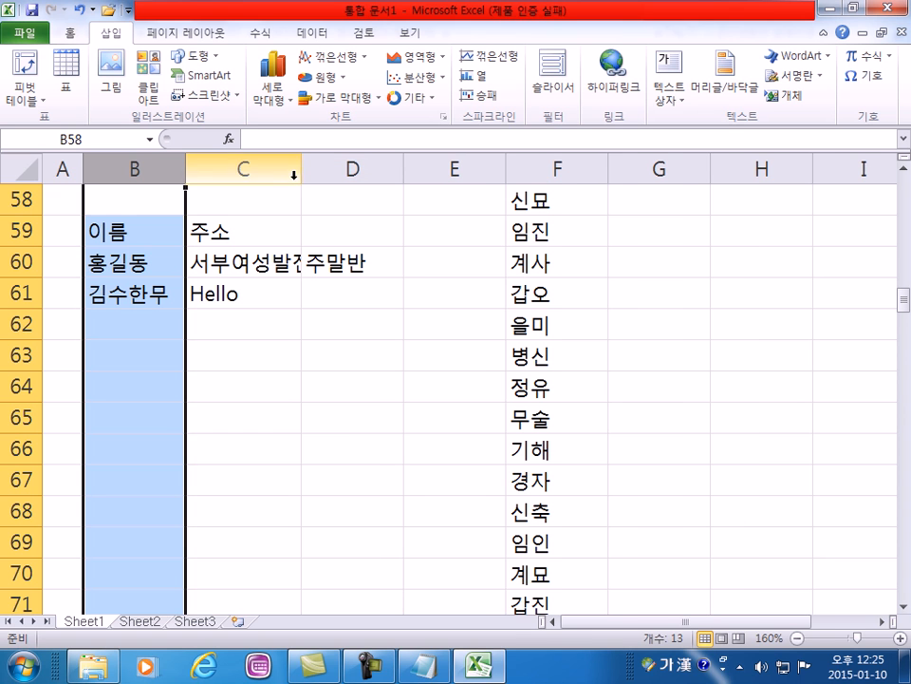
{"action": "double_click", "coordinate": [302, 172]}
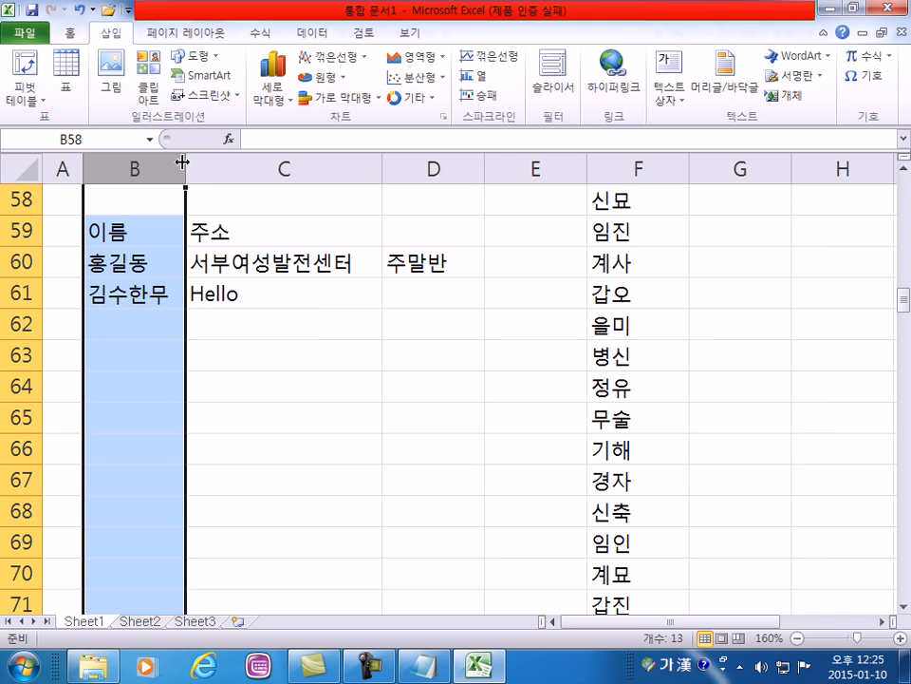
{"action": "left_click", "coordinate": [254, 322]}
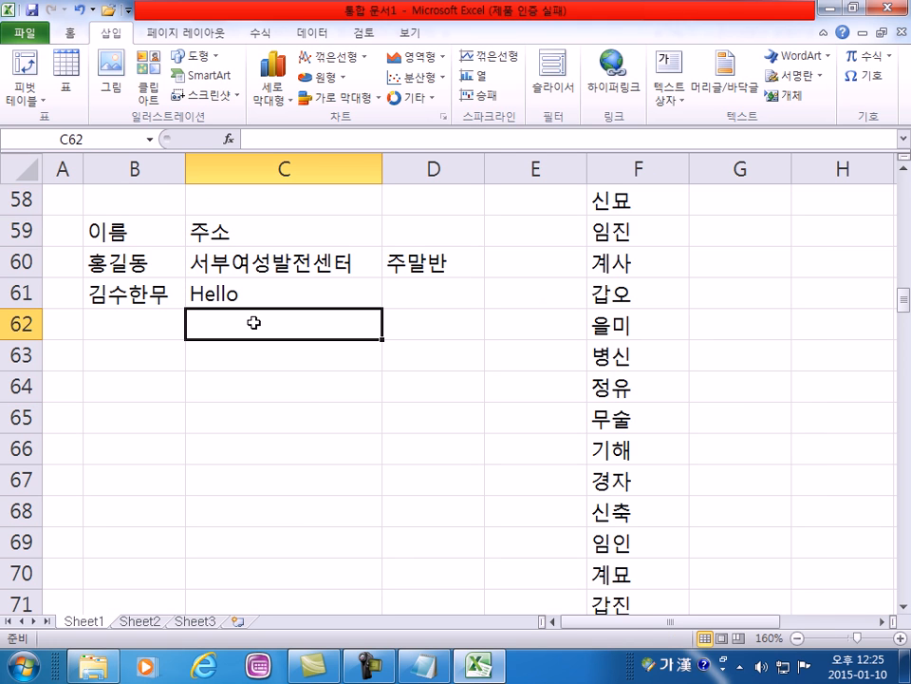
- Examine the commands offered in the shortcut menu of column B, and leave it without choosing any
{"action": "left_click", "coordinate": [134, 168]}
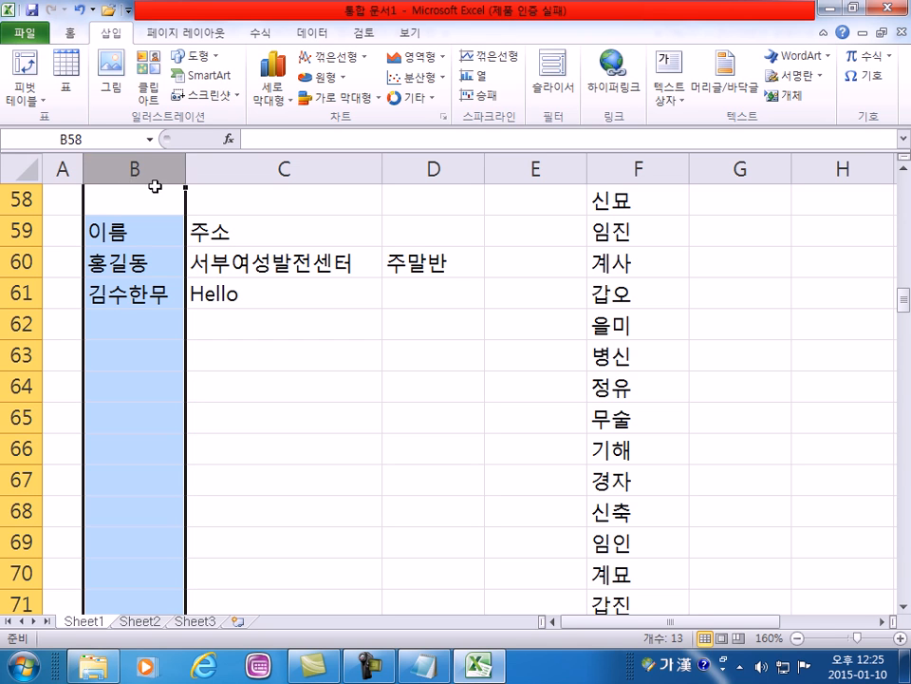
{"action": "left_click", "coordinate": [264, 270]}
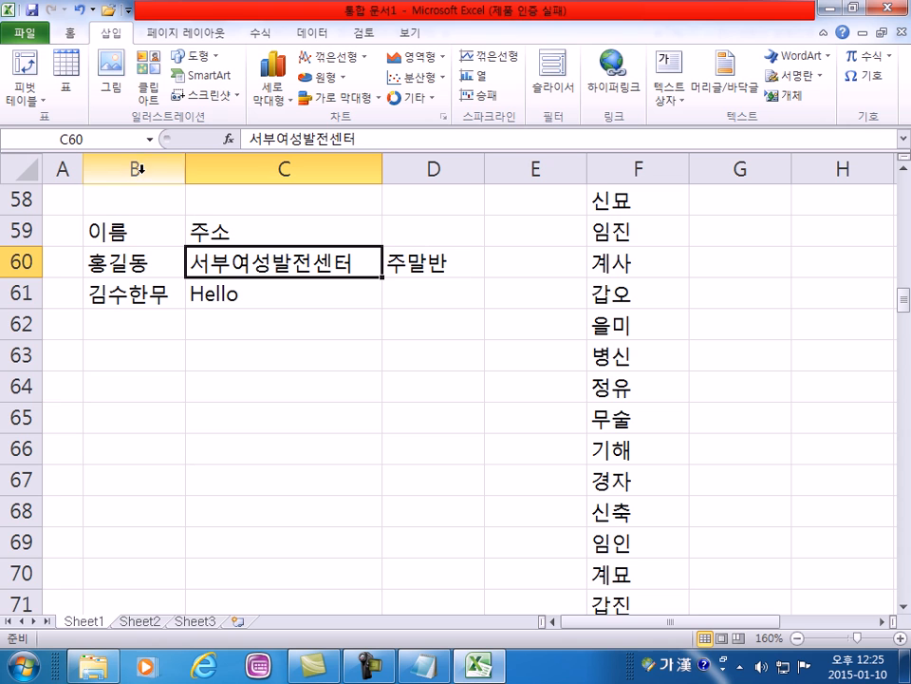
{"action": "left_click", "coordinate": [139, 169]}
{"action": "right_click", "coordinate": [139, 168]}
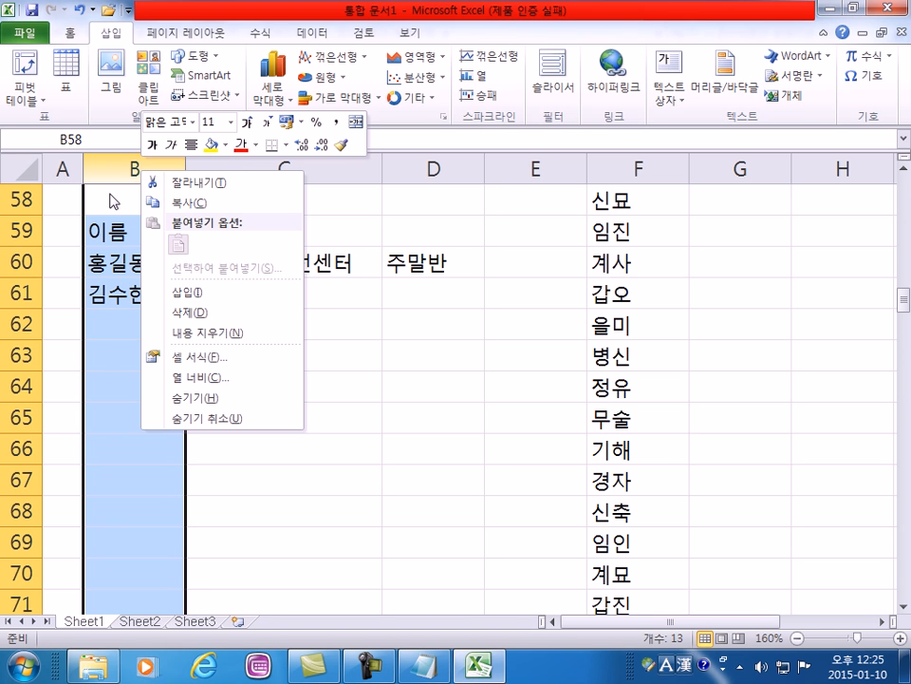
{"action": "left_click", "coordinate": [118, 168]}
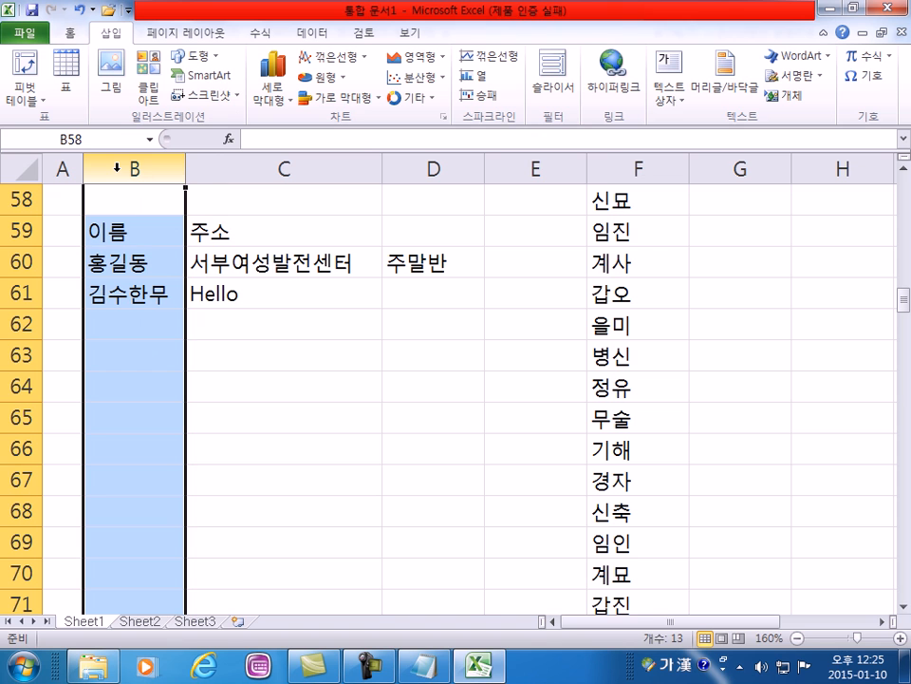
{"action": "right_click", "coordinate": [116, 168]}
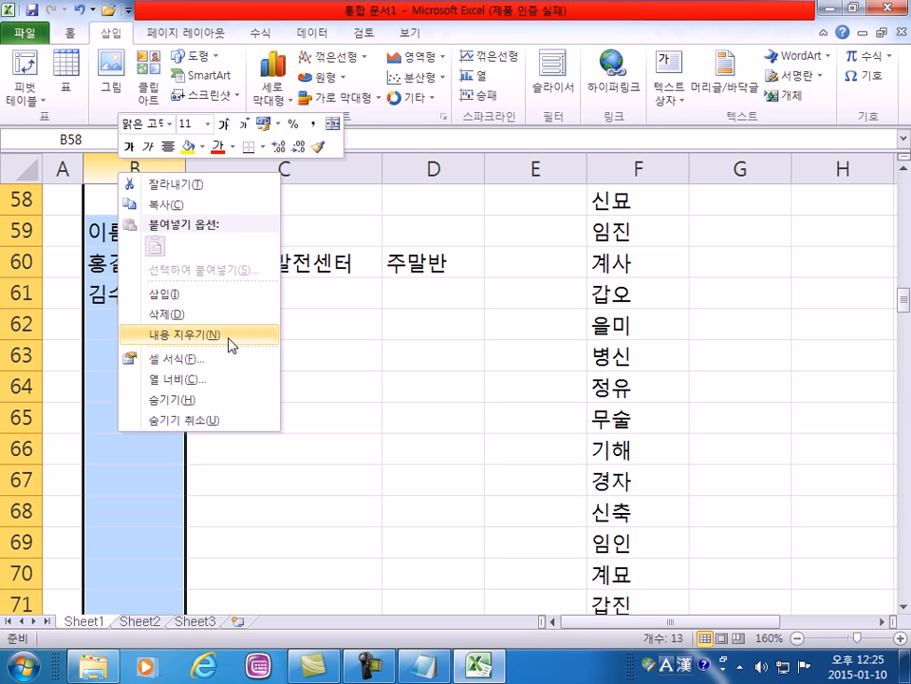
{"action": "left_click", "coordinate": [380, 384]}
{"action": "left_click", "coordinate": [375, 384]}
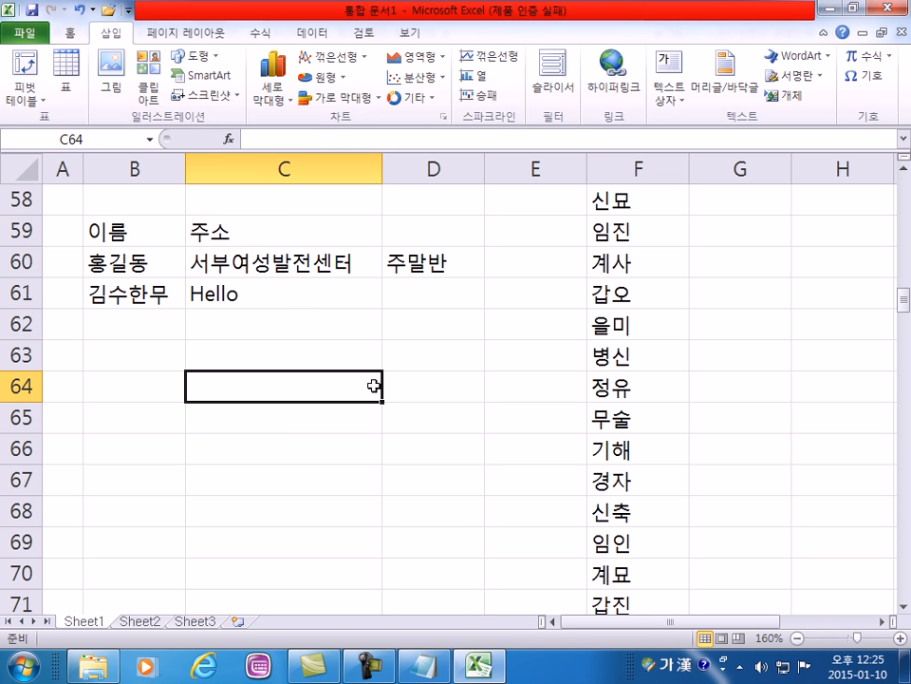
- Switch to Notepad and add a run of blank lines below the existing notes to start on an empty screen
{"action": "left_click", "coordinate": [424, 664]}
{"action": "key", "text": "Return"}
{"action": "key", "text": "Return"}
{"action": "key", "text": "Return"}
{"action": "key", "text": "Return"}
{"action": "key", "text": "Return"}
{"action": "key", "text": "Return"}
{"action": "key", "text": "Return"}
{"action": "key", "text": "Return"}
{"action": "key", "text": "Return"}
{"action": "key", "text": "Return"}
{"action": "key", "text": "Return"}
{"action": "key", "text": "Return"}
{"action": "key", "text": "Return"}
{"action": "key", "text": "Return"}
{"action": "key", "text": "Return"}
{"action": "key", "text": "Return"}
{"action": "key", "text": "Return"}
{"action": "key", "text": "Return"}
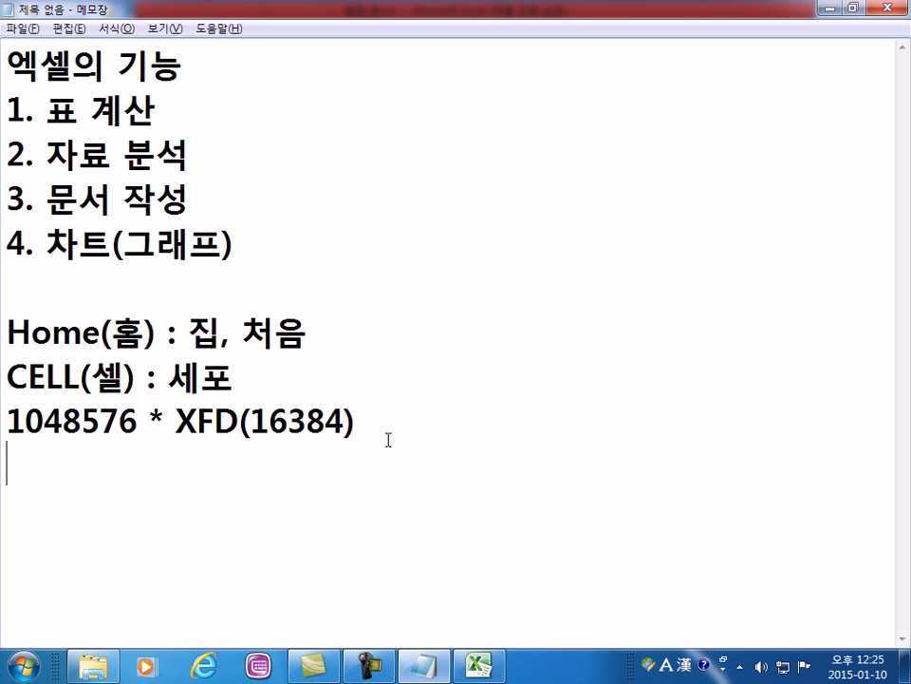
{"action": "left_click", "coordinate": [44, 64]}
- Enter the heading 컴퓨터를 잘 하고자 하는 방법 in Korean on the empty line
{"action": "type", "text": "zjav"}
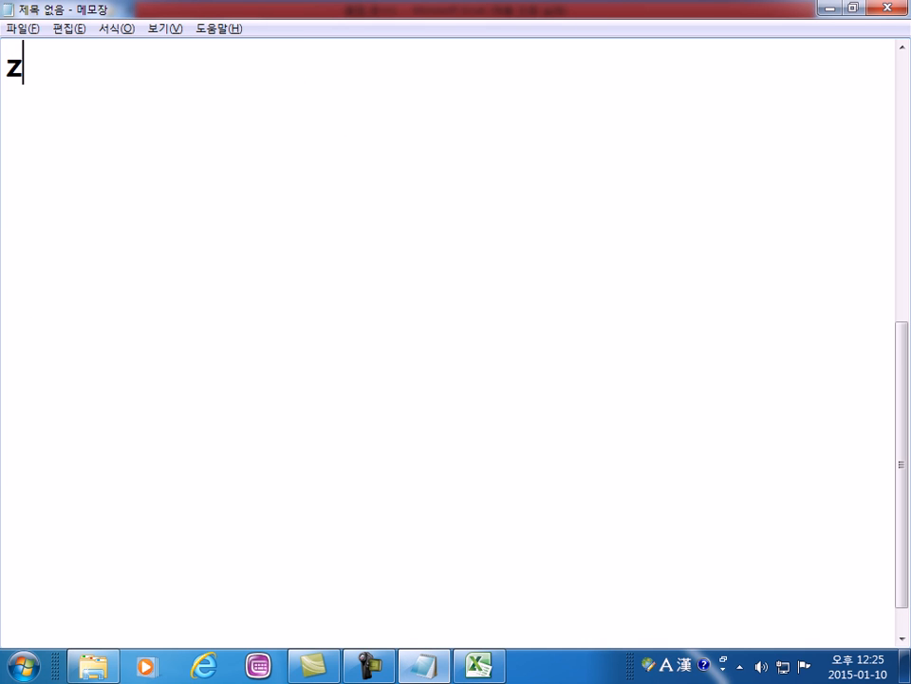
{"action": "key", "text": "BackSpace"}
{"action": "key", "text": "BackSpace"}
{"action": "key", "text": "BackSpace"}
{"action": "key", "text": "BackSpace"}
{"action": "key", "text": "Hangul"}
{"action": "type", "text": "커ㅏㅁ"}
{"action": "key", "text": "BackSpace"}
{"action": "key", "text": "BackSpace"}
{"action": "key", "text": "BackSpace"}
{"action": "type", "text": "카ㅓㅁ"}
{"action": "key", "text": "BackSpace"}
{"action": "key", "text": "BackSpace"}
{"action": "key", "text": "BackSpace"}
{"action": "type", "text": "컴퓨터"}
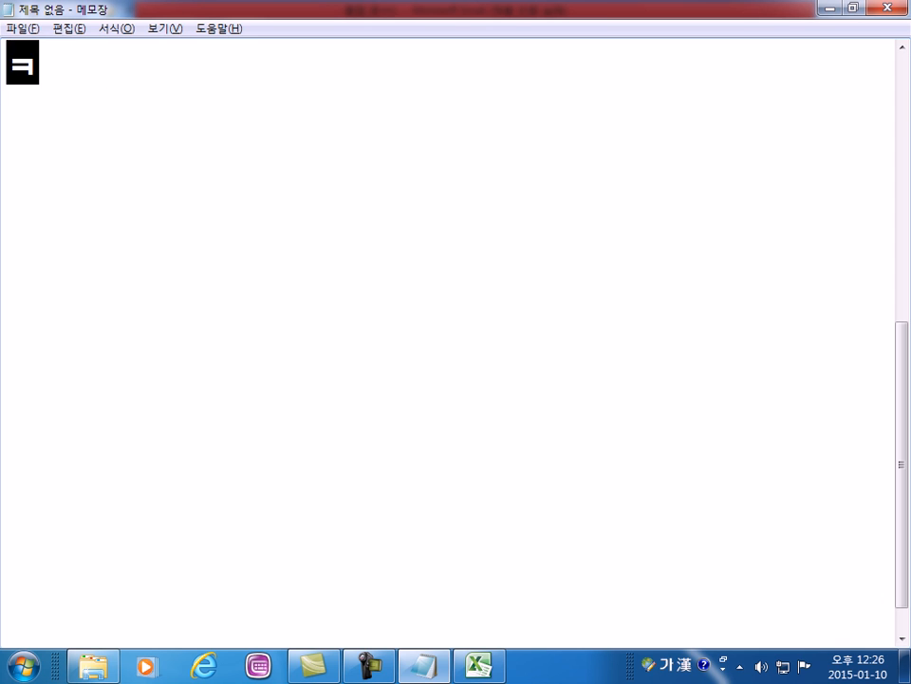
{"action": "type", "text": "를 잘 하"}
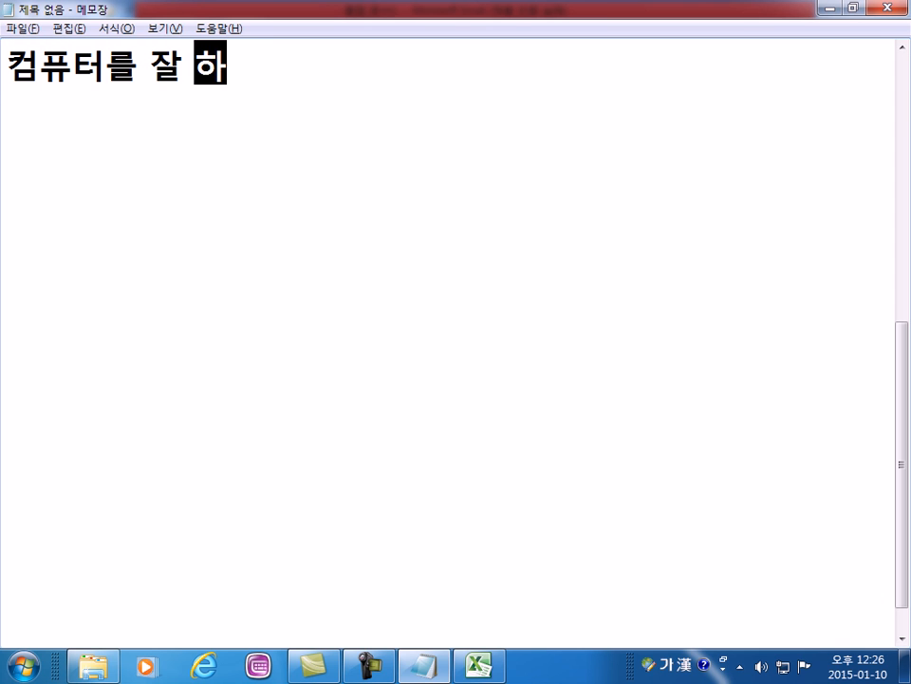
{"action": "type", "text": "고자 하는 방법"}
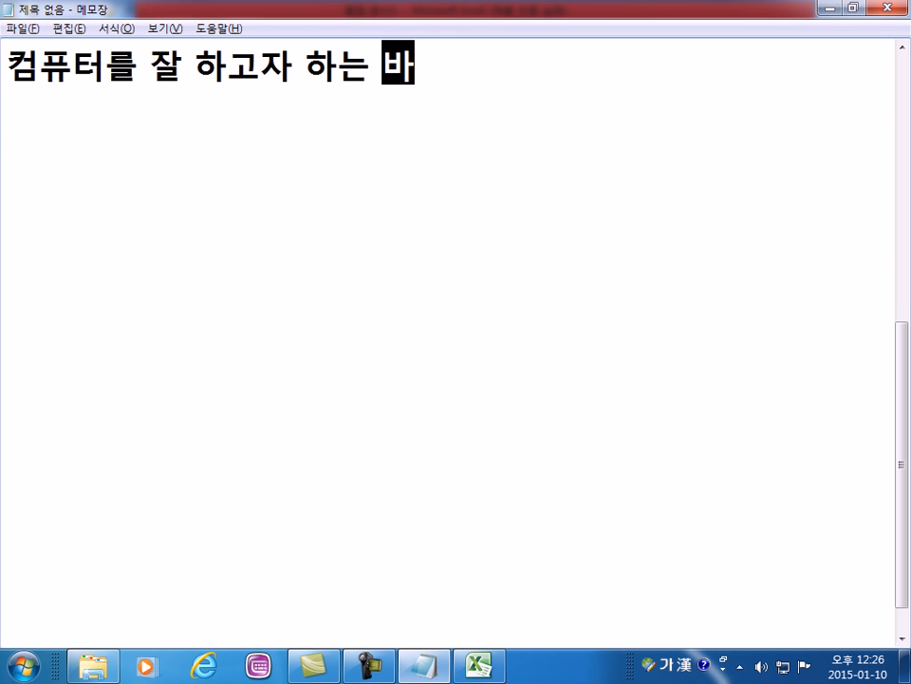
- Add the numbered items "1. 클릭" and "2. 더블클릭" on separate lines below the heading
{"action": "key", "text": "Return"}
{"action": "type", "text": "1. 클릭"}
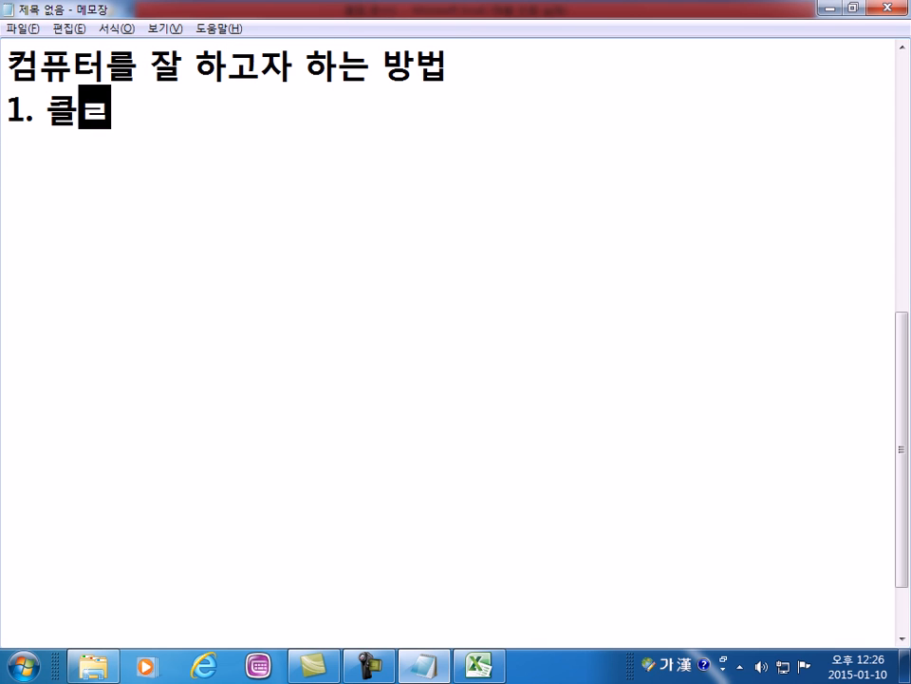
{"action": "key", "text": "Return"}
{"action": "type", "text": "2. "}
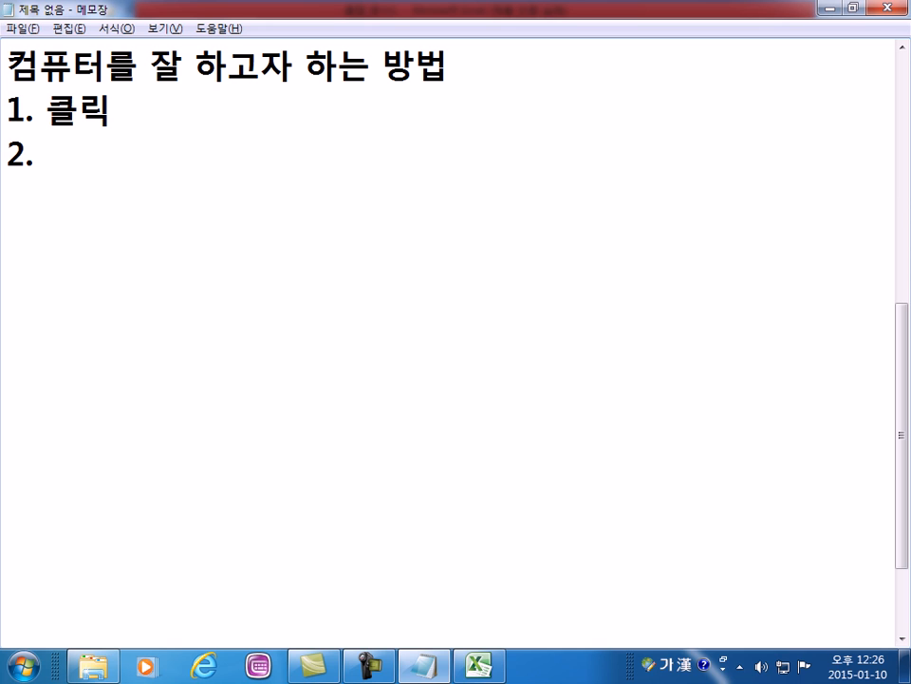
{"action": "type", "text": "더블클릭"}
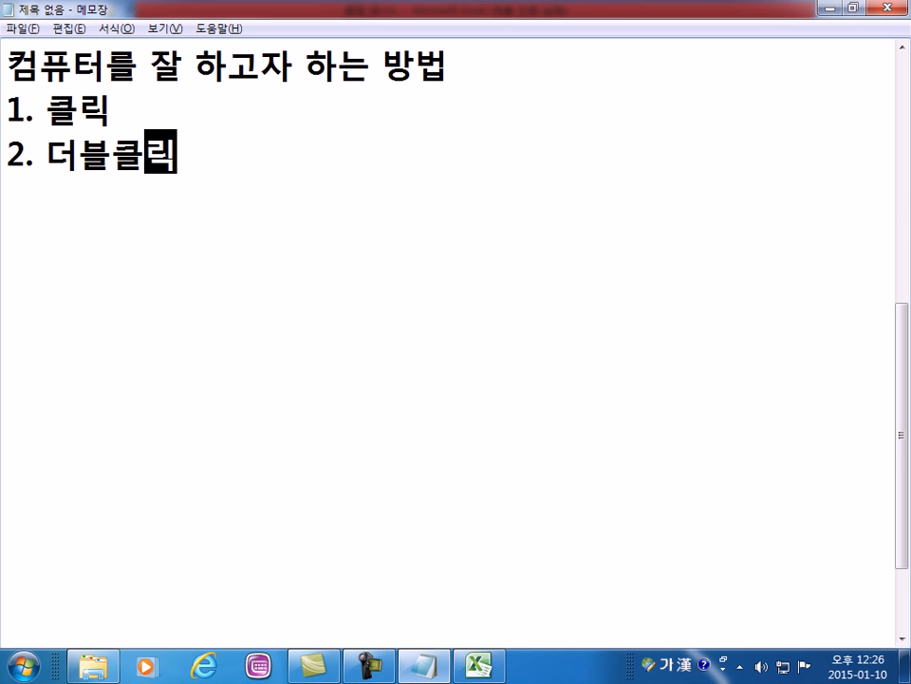
{"action": "key", "text": "Return"}
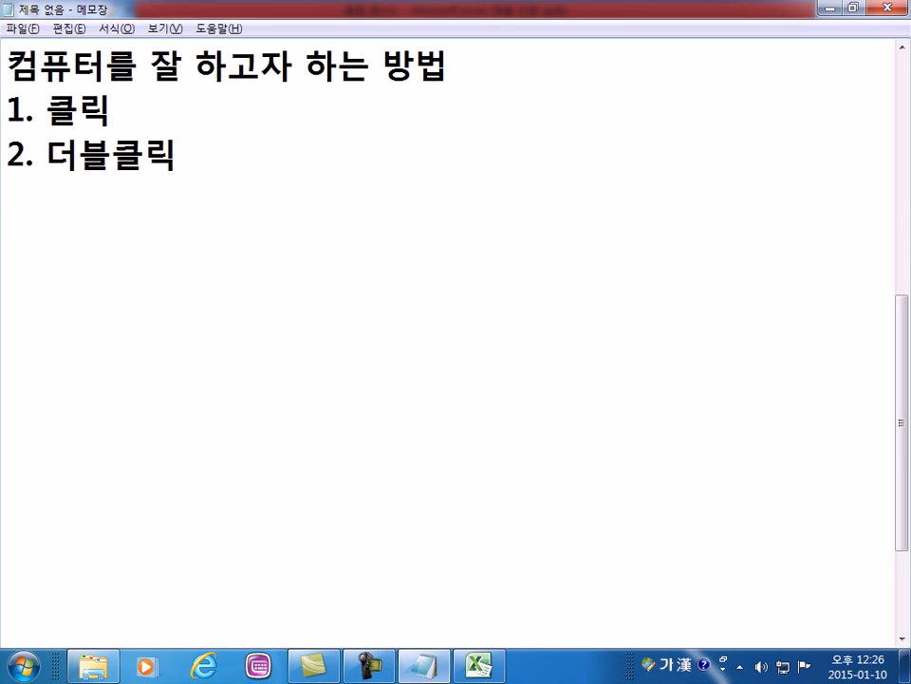
- Add the items "3. 드래그" and "4. 바로가기메뉴(마/오)" to the numbered list
{"action": "type", "text": "3. 드래그"}
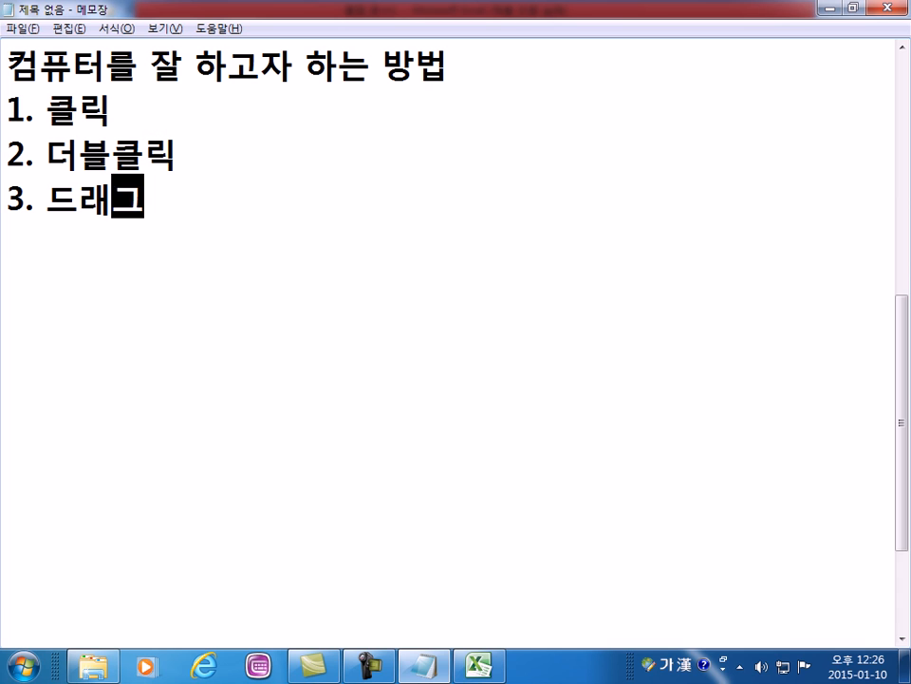
{"action": "key", "text": "Return"}
{"action": "type", "text": "4. "}
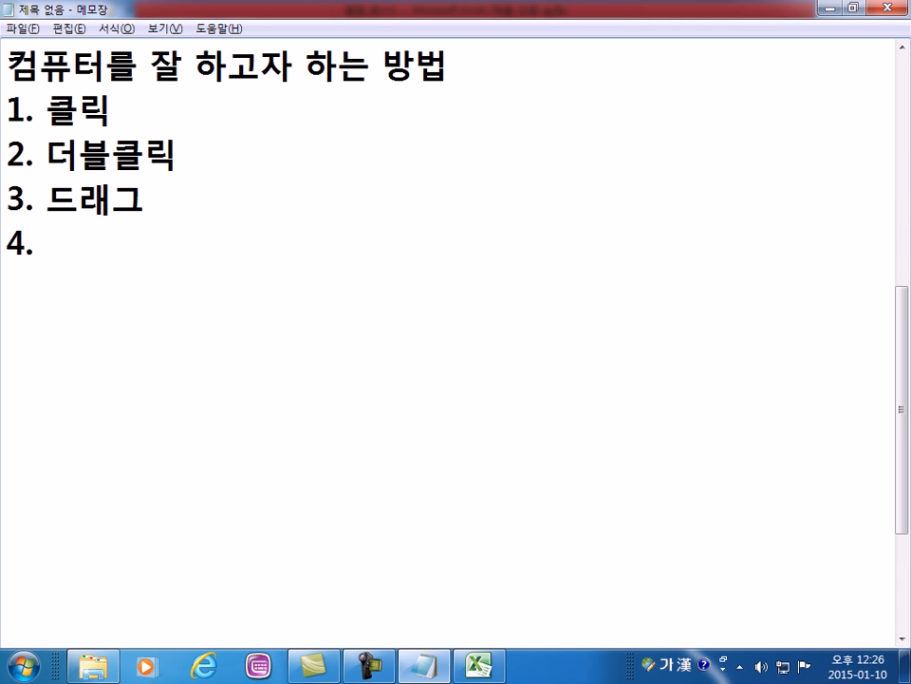
{"action": "type", "text": "바록가기"}
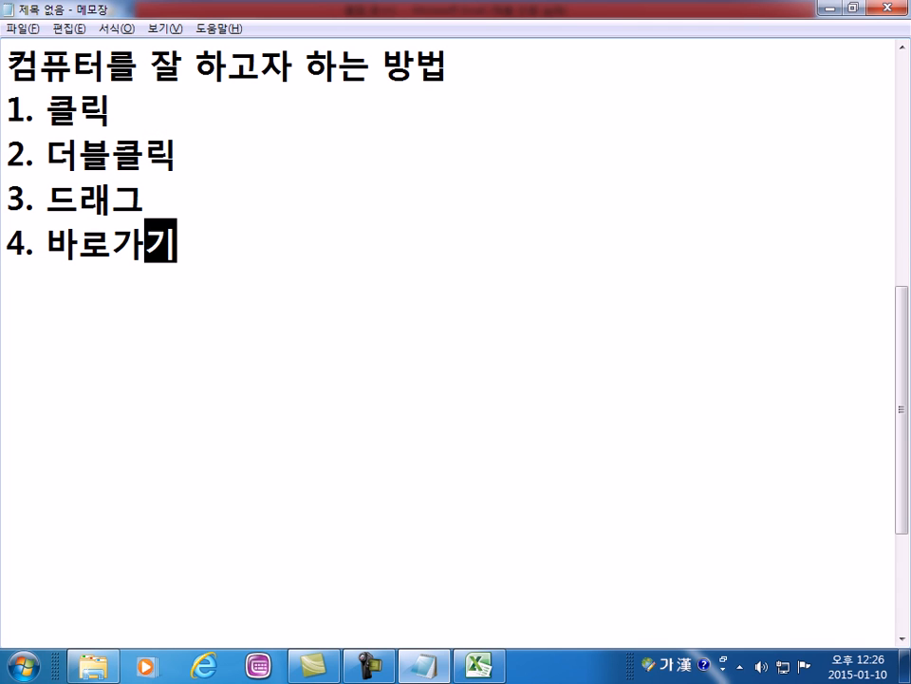
{"action": "type", "text": "메뉴(마/오)"}
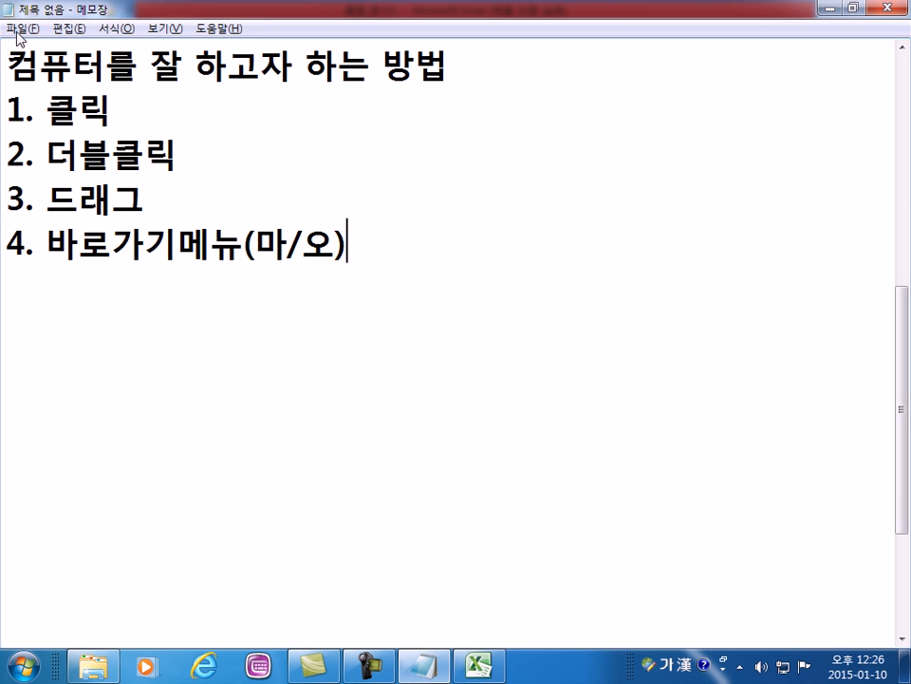
- Examine the shortcut menu of the note's text area and dismiss it, returning to the fourth list item
{"action": "right_click", "coordinate": [228, 149]}
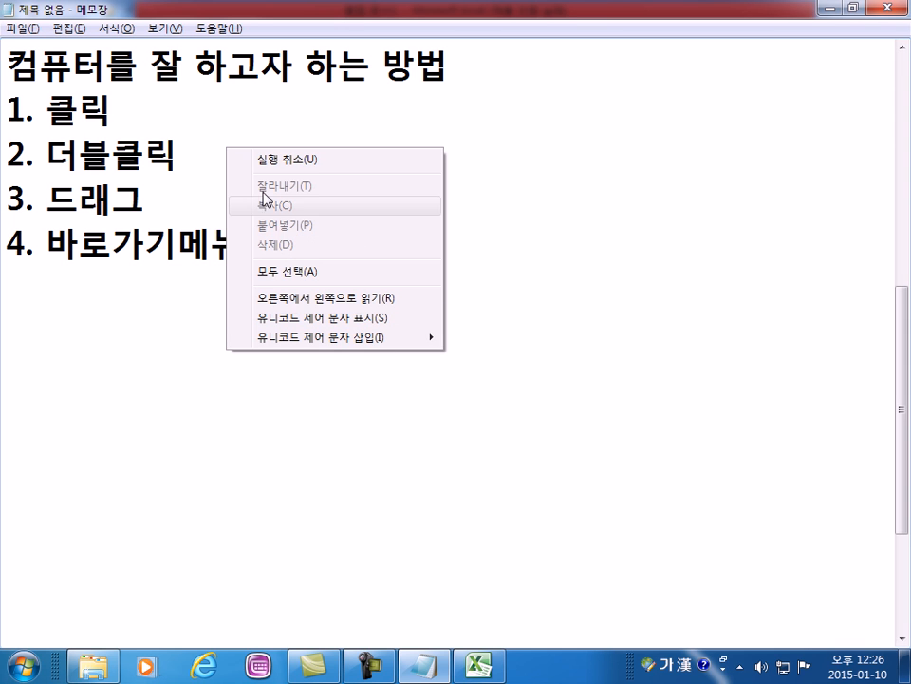
{"action": "left_click", "coordinate": [60, 250]}
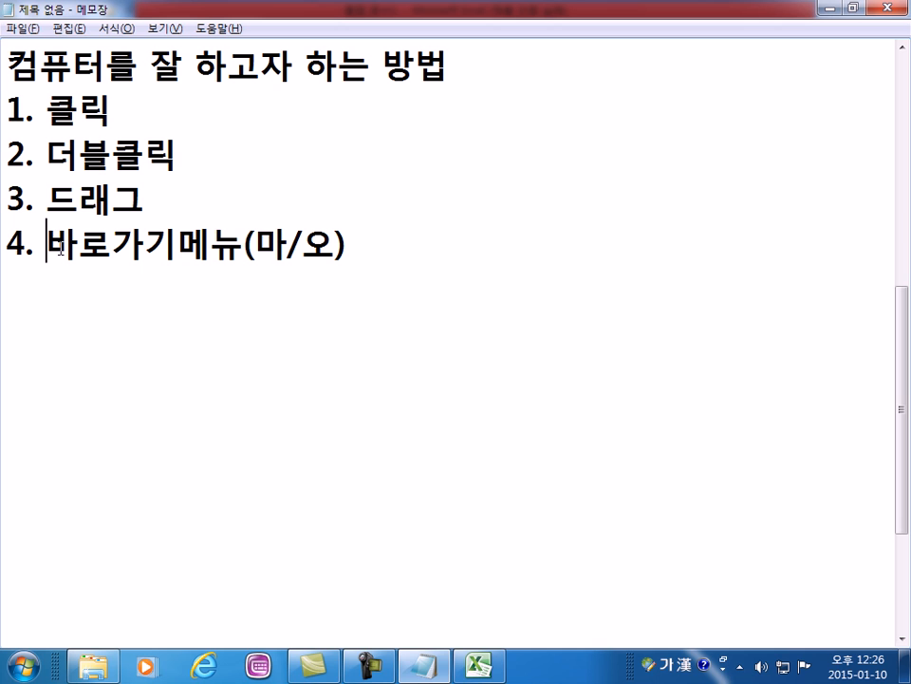
{"action": "left_click", "coordinate": [341, 245]}
{"action": "key", "text": "Left"}
{"action": "left_click", "coordinate": [404, 290]}
- Switch back to Excel and set the width of column B to exactly 10
{"action": "key", "text": "alt+Tab"}
{"action": "key", "text": "alt+Tab"}
{"action": "key", "text": "alt+Tab"}
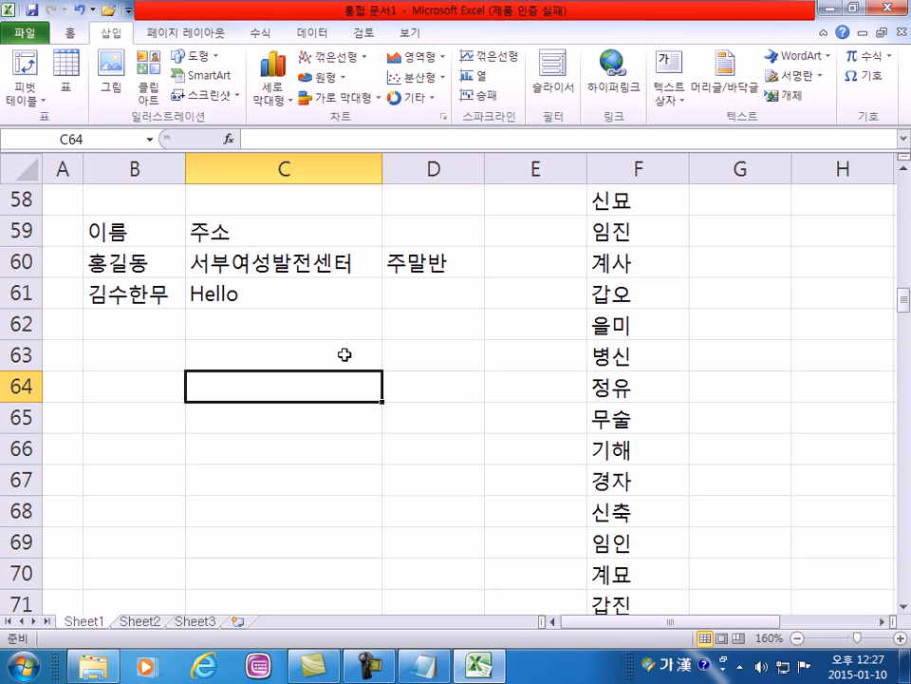
{"action": "right_click", "coordinate": [135, 171]}
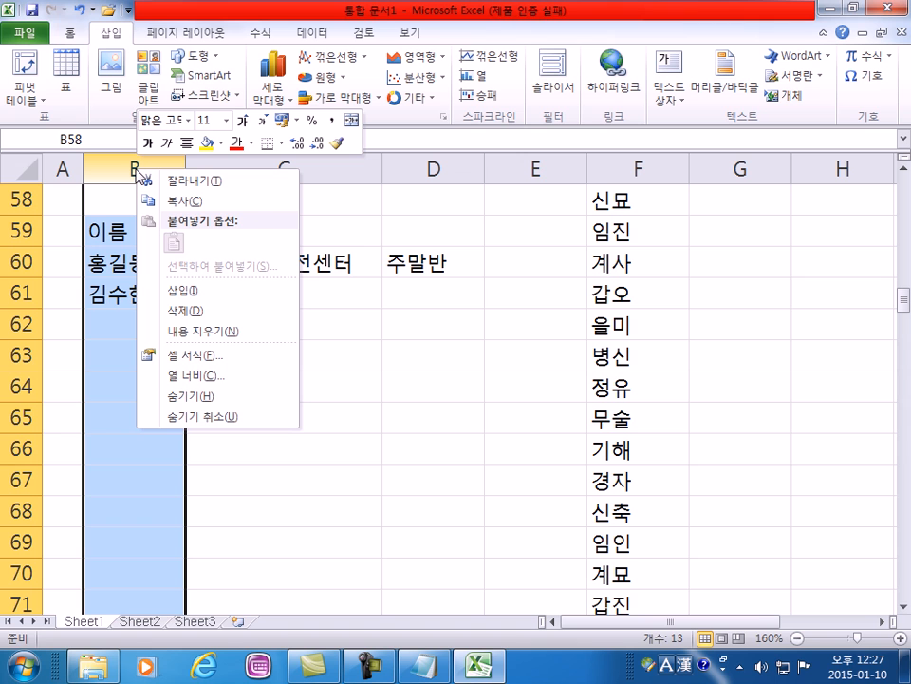
{"action": "left_click", "coordinate": [174, 375]}
{"action": "type", "text": "10"}
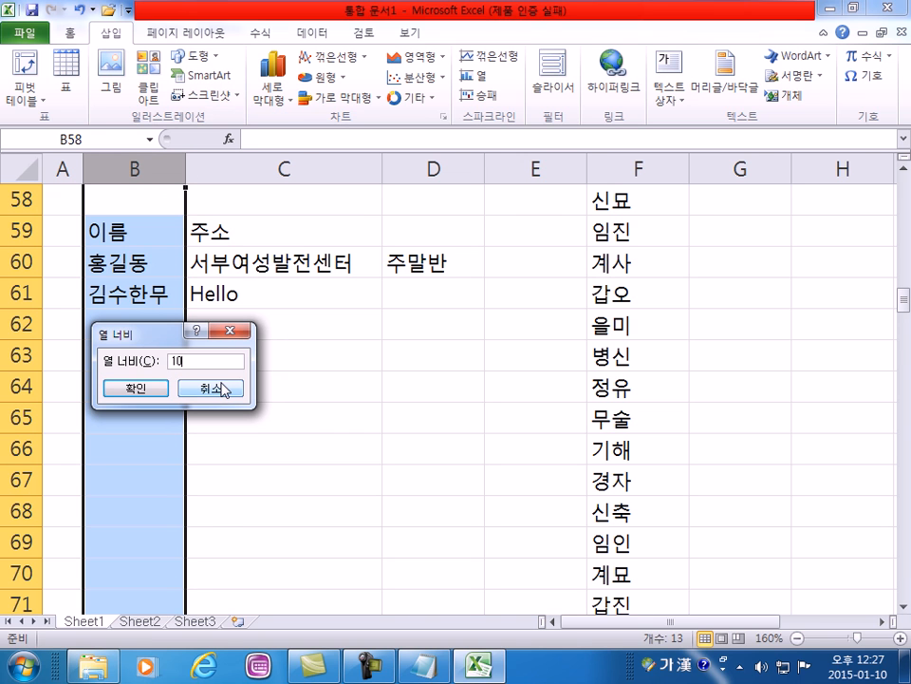
{"action": "key", "text": "Return"}
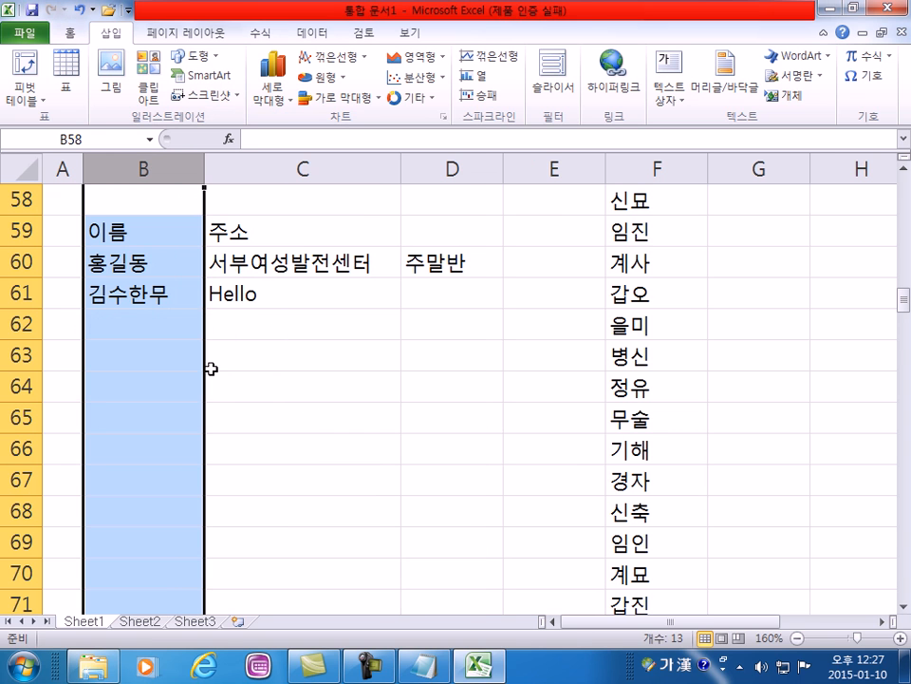
- Widen column A manually until it is broader than column B
{"action": "right_click", "coordinate": [156, 168]}
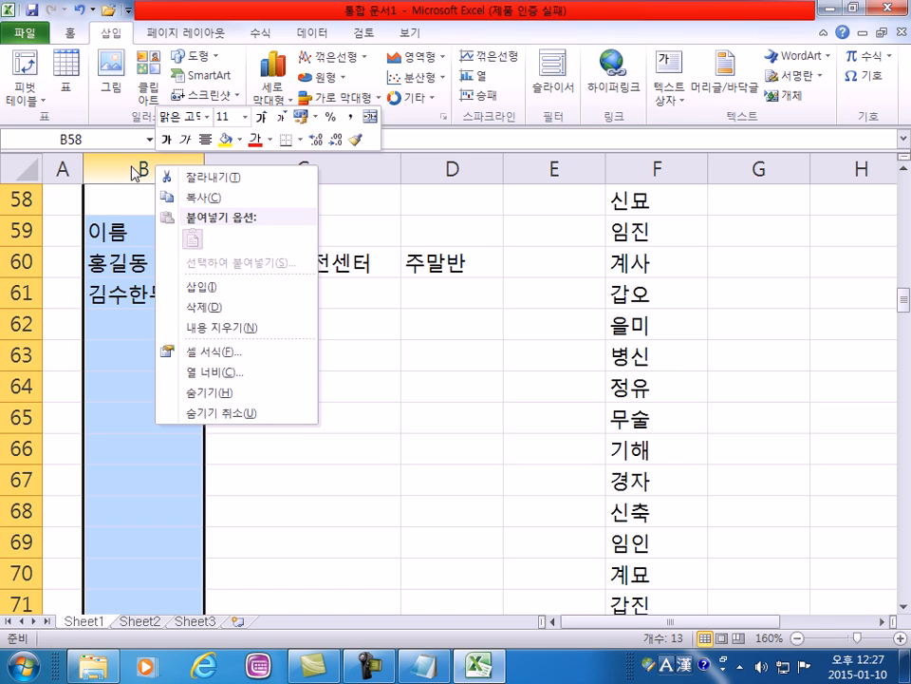
{"action": "left_click", "coordinate": [61, 168]}
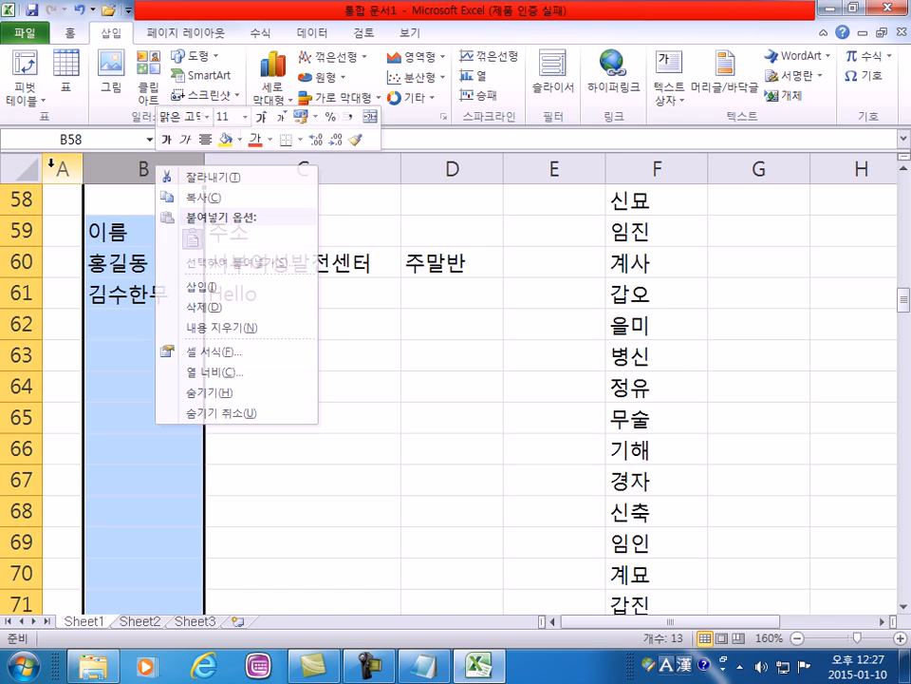
{"action": "left_click", "coordinate": [61, 168]}
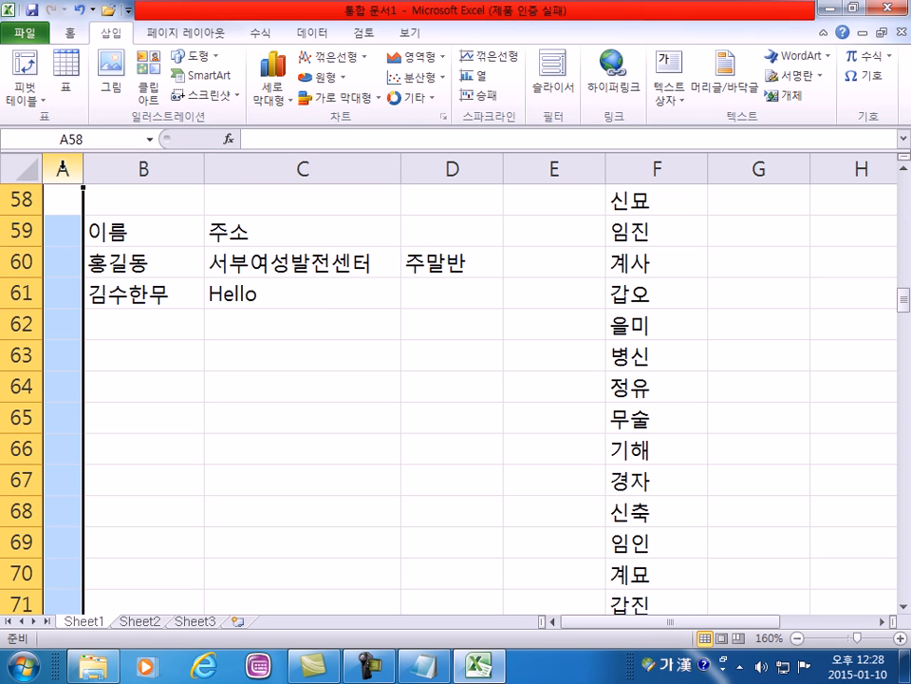
{"action": "left_click_drag", "start_coordinate": [81, 168], "coordinate": [197, 168]}
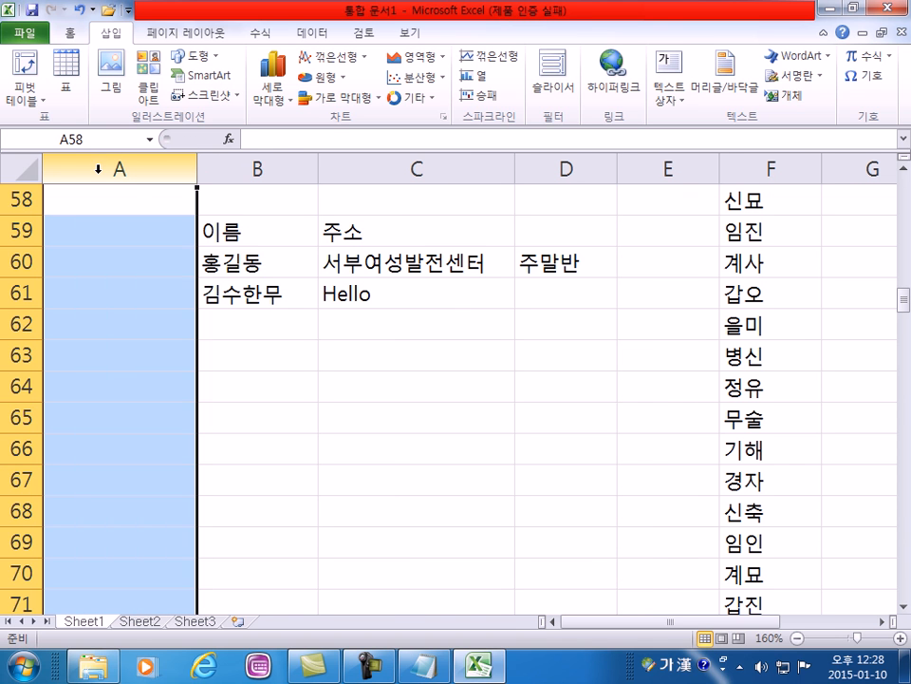
- Set the width of column A to exactly 1
{"action": "right_click", "coordinate": [99, 174]}
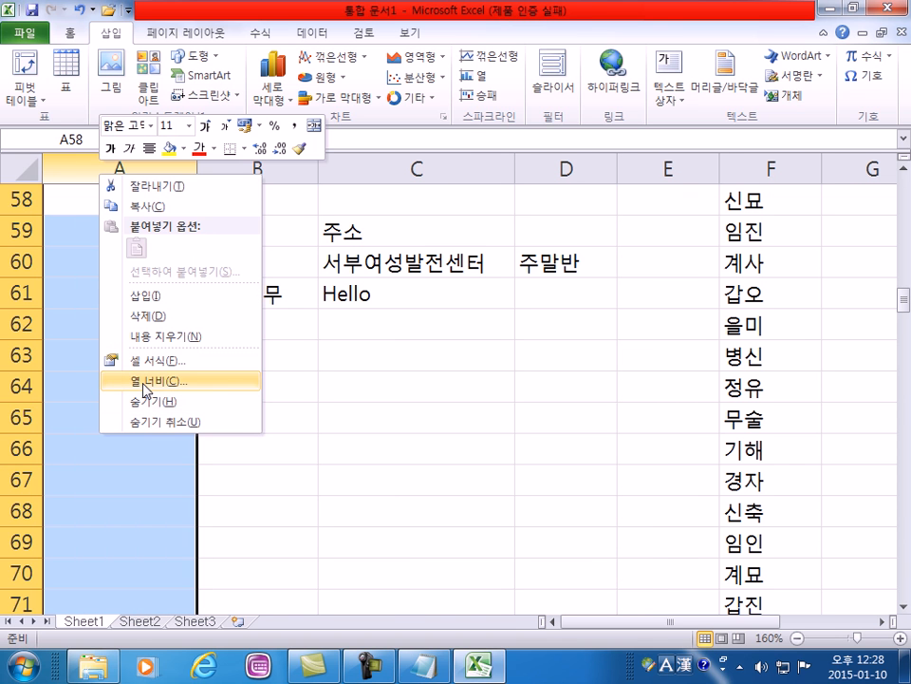
{"action": "left_click", "coordinate": [145, 381]}
{"action": "type", "text": "1"}
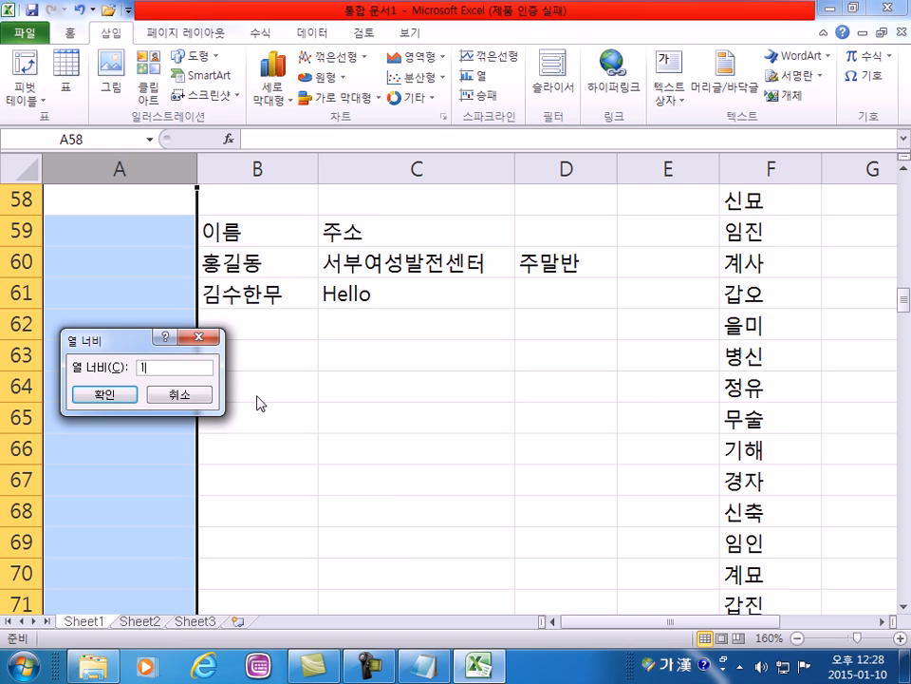
{"action": "left_click", "coordinate": [107, 397]}
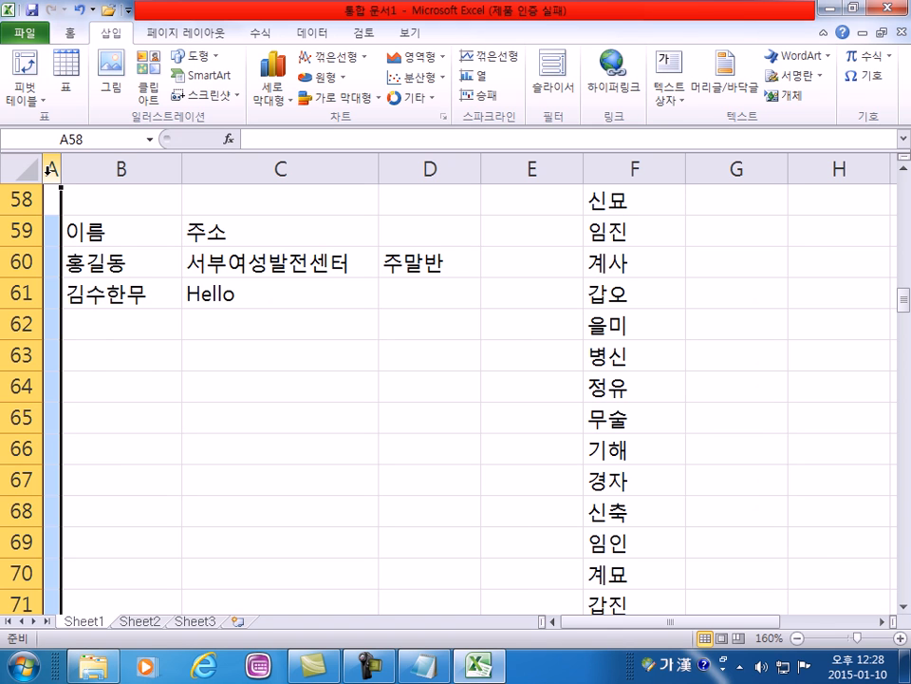
{"action": "left_click", "coordinate": [190, 285]}
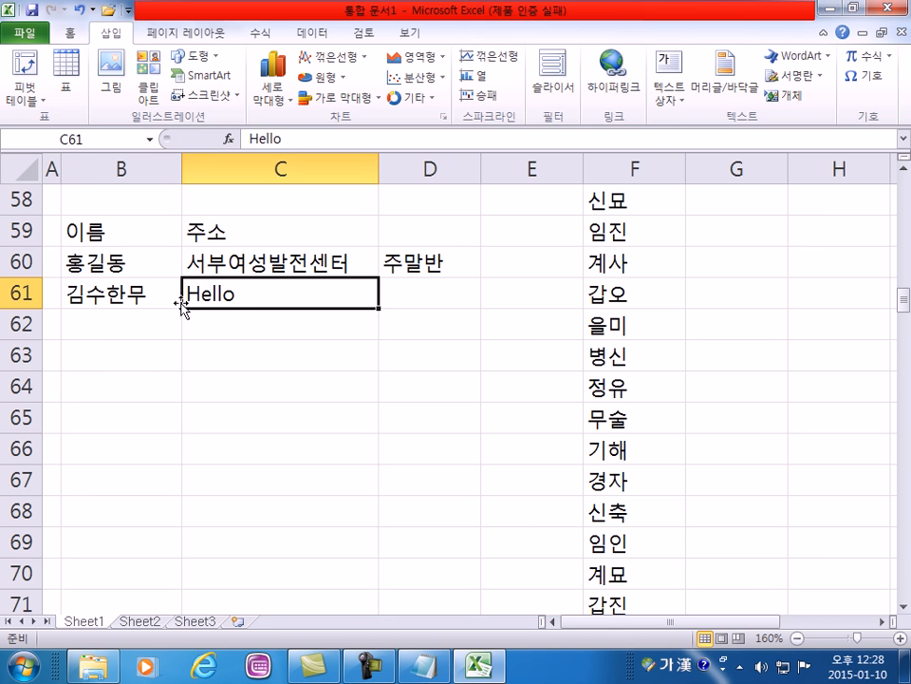
{"action": "left_click", "coordinate": [142, 320]}
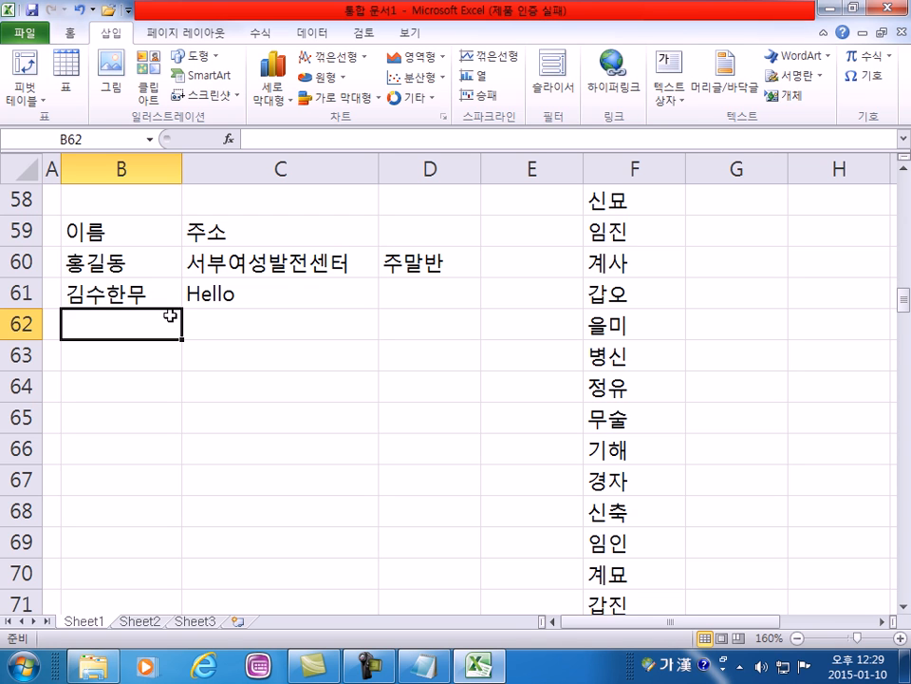
{"action": "left_click", "coordinate": [133, 234]}
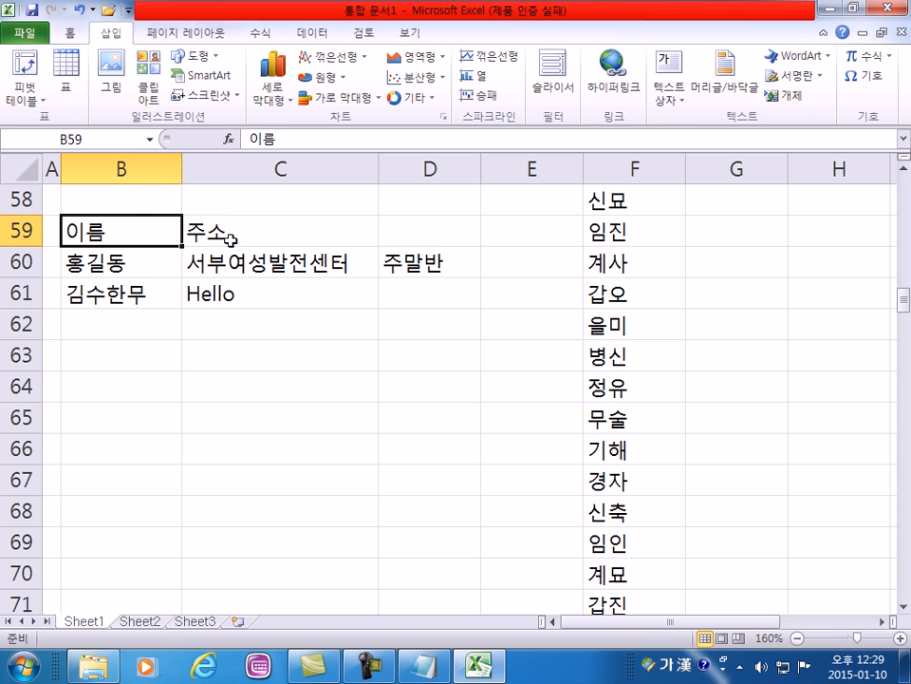
- Practise extending the selection from B59 across to C59, clearing it by selecting another cell
{"action": "left_click_drag", "start_coordinate": [139, 232], "coordinate": [189, 231]}
{"action": "left_click", "coordinate": [123, 231]}
{"action": "left_click_drag", "start_coordinate": [124, 230], "coordinate": [242, 233]}
{"action": "left_click", "coordinate": [128, 227]}
{"action": "left_click_drag", "start_coordinate": [128, 228], "coordinate": [249, 235]}
{"action": "left_click", "coordinate": [266, 325]}
{"action": "left_click", "coordinate": [132, 231]}
{"action": "left_click", "coordinate": [134, 346]}
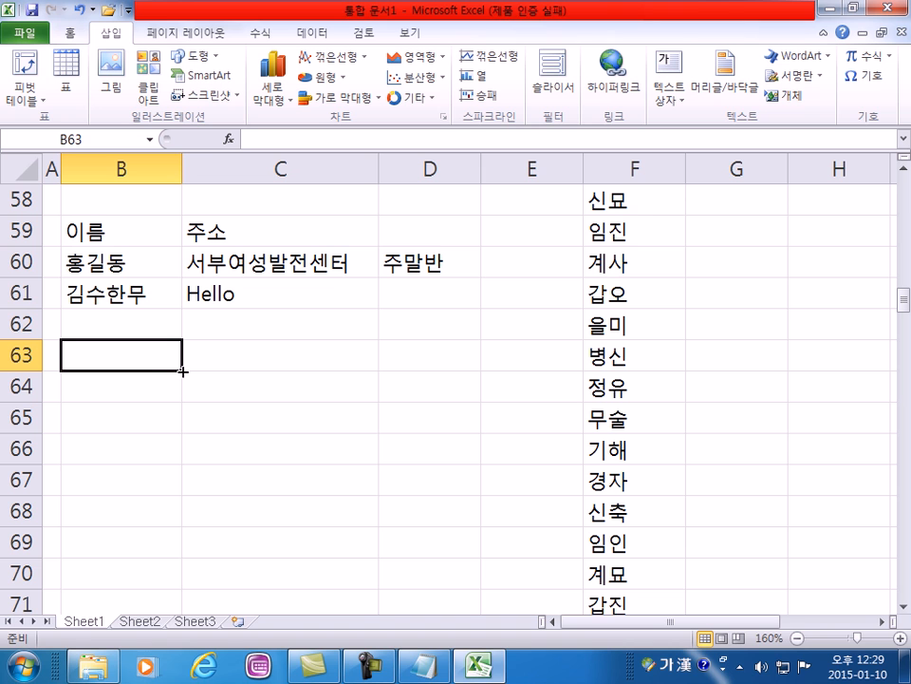
- Fill the heading in B59 across into C59, undo the fill and select the empty cell B62
{"action": "left_click", "coordinate": [120, 238]}
{"action": "left_click_drag", "start_coordinate": [182, 245], "coordinate": [379, 240]}
{"action": "key", "text": "ctrl+z"}
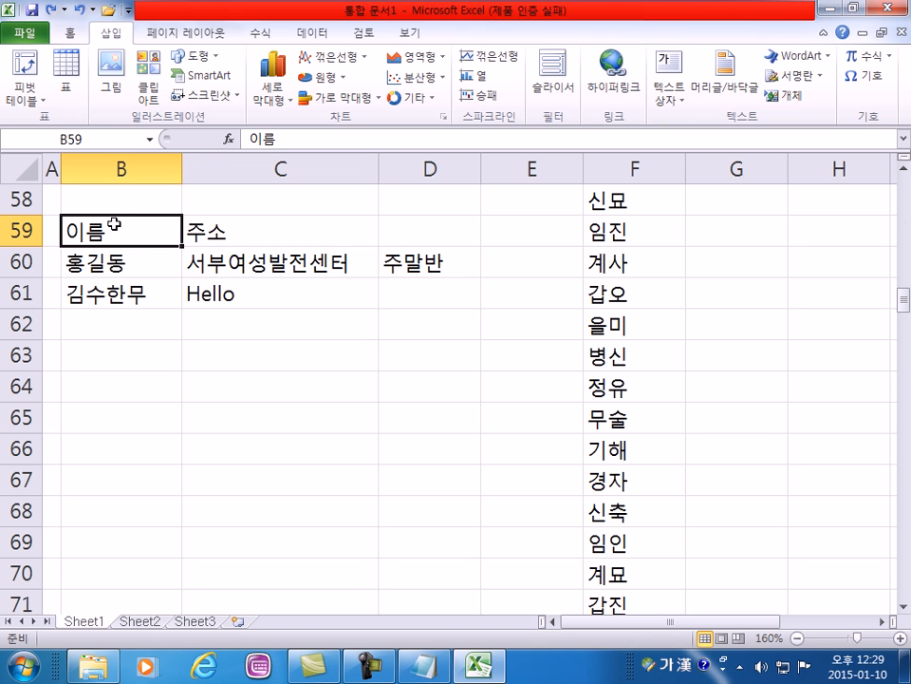
{"action": "left_click", "coordinate": [120, 333]}
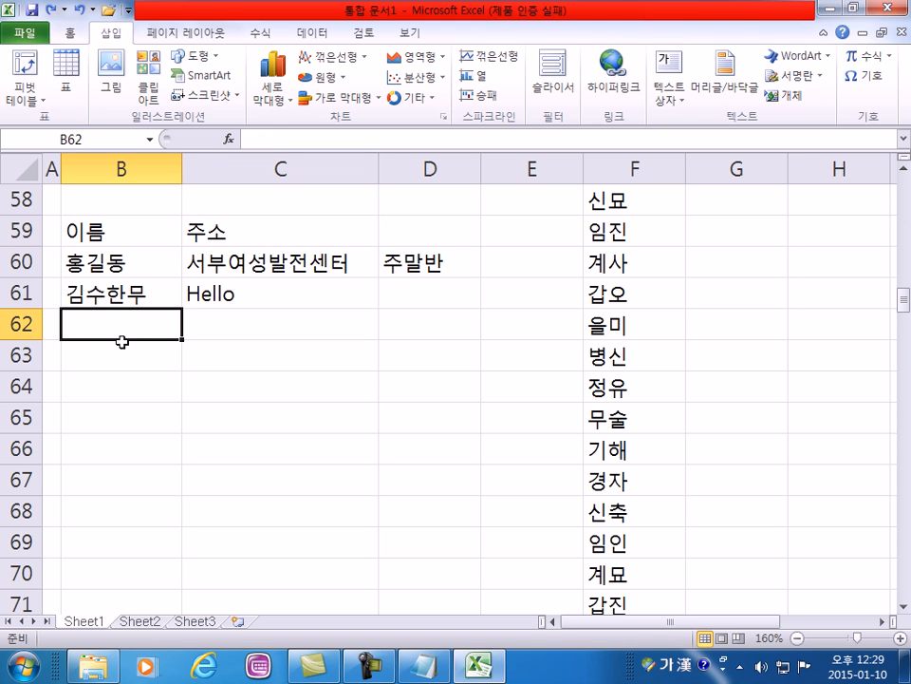
- Select the two headings in B59:C59 and center them horizontally in their cells
{"action": "left_click", "coordinate": [126, 224]}
{"action": "mouse_move", "coordinate": [127, 214]}
{"action": "left_mouse_down"}
{"action": "mouse_move", "coordinate": [441, 244]}
{"action": "mouse_move", "coordinate": [301, 210]}
{"action": "mouse_move", "coordinate": [124, 229]}
{"action": "left_mouse_up"}
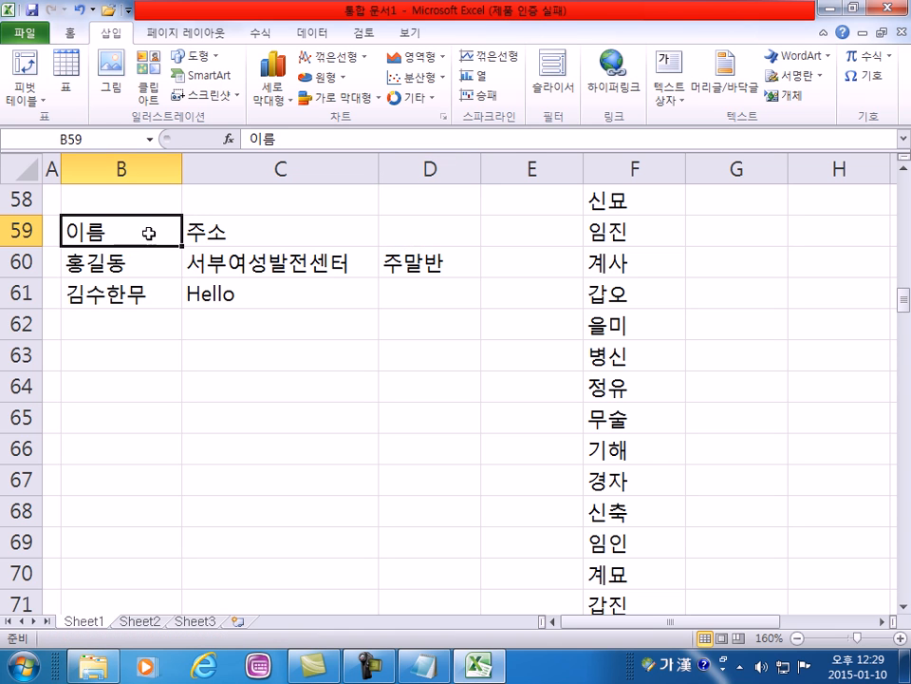
{"action": "left_click", "coordinate": [201, 316]}
{"action": "left_click", "coordinate": [148, 233]}
{"action": "left_click_drag", "start_coordinate": [162, 226], "coordinate": [309, 234]}
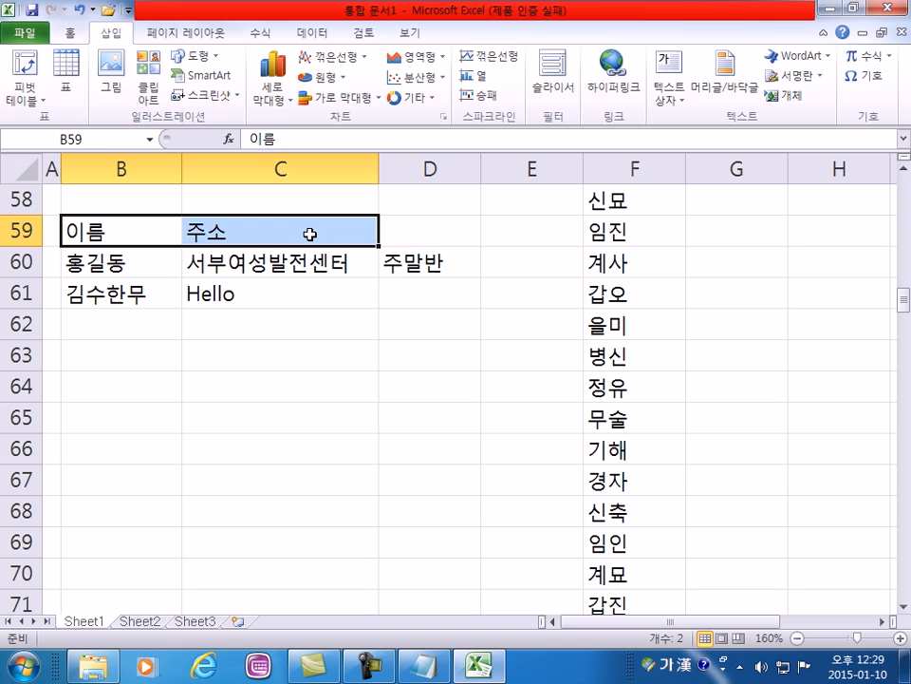
{"action": "left_click_drag", "start_coordinate": [139, 230], "coordinate": [271, 229]}
{"action": "left_click_drag", "start_coordinate": [180, 229], "coordinate": [237, 235]}
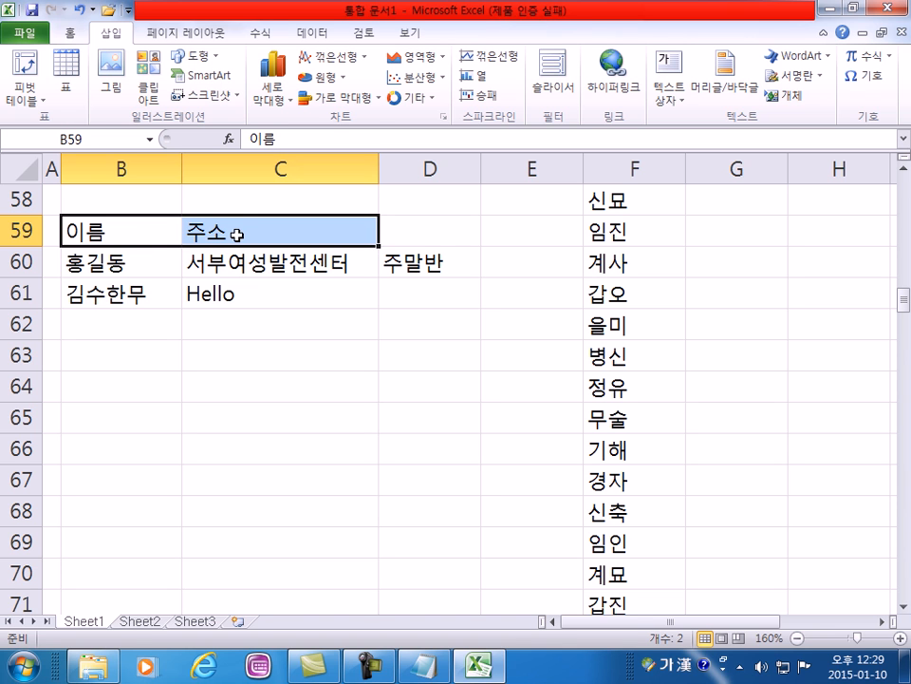
{"action": "left_click", "coordinate": [73, 36]}
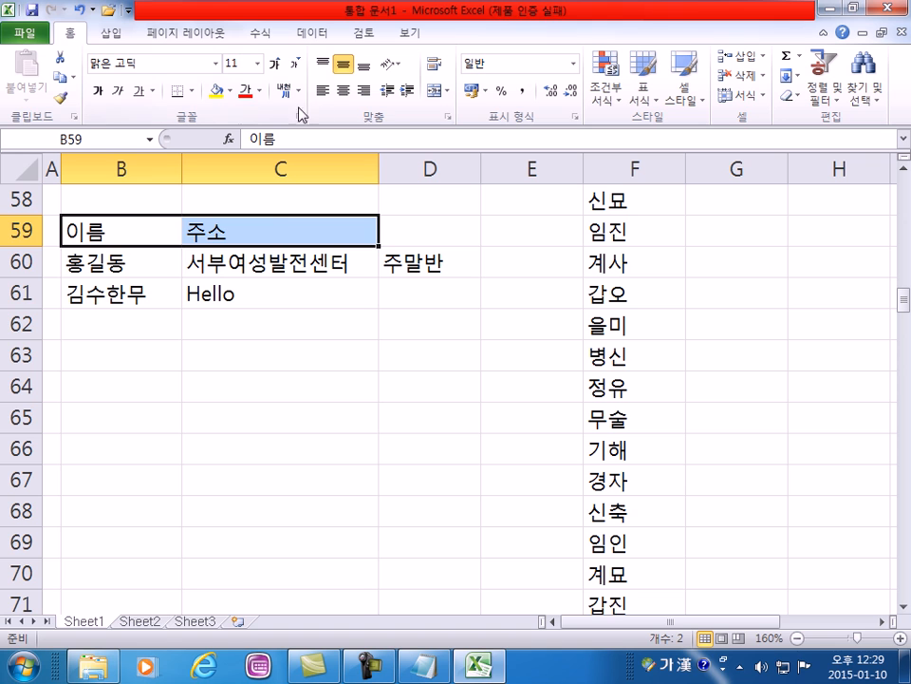
{"action": "left_click", "coordinate": [344, 92]}
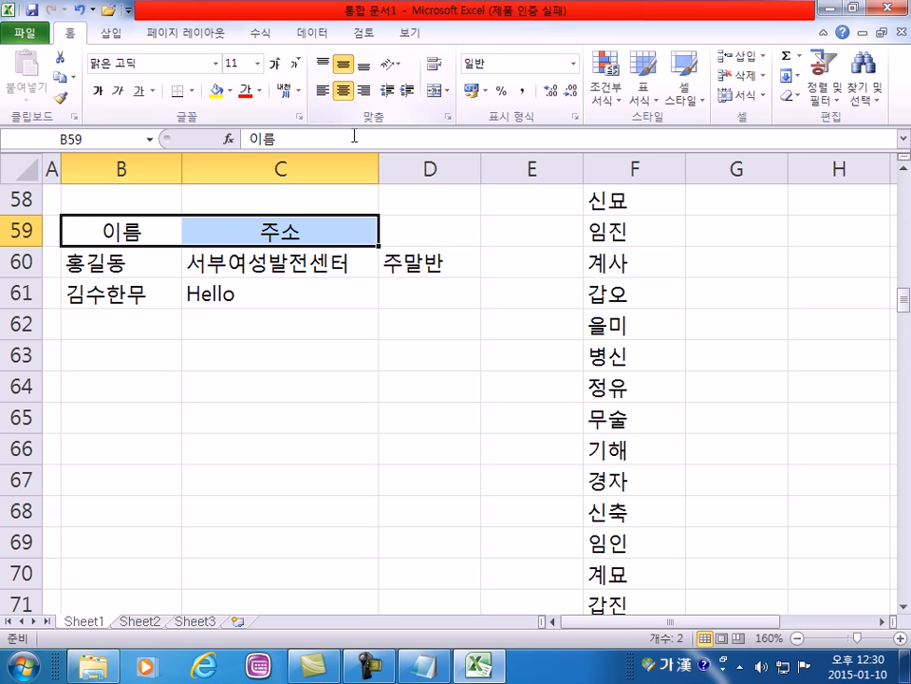
- Try left and right alignment on the B59:C59 headings, returning them to center alignment
{"action": "left_click", "coordinate": [325, 90]}
{"action": "left_click", "coordinate": [344, 90]}
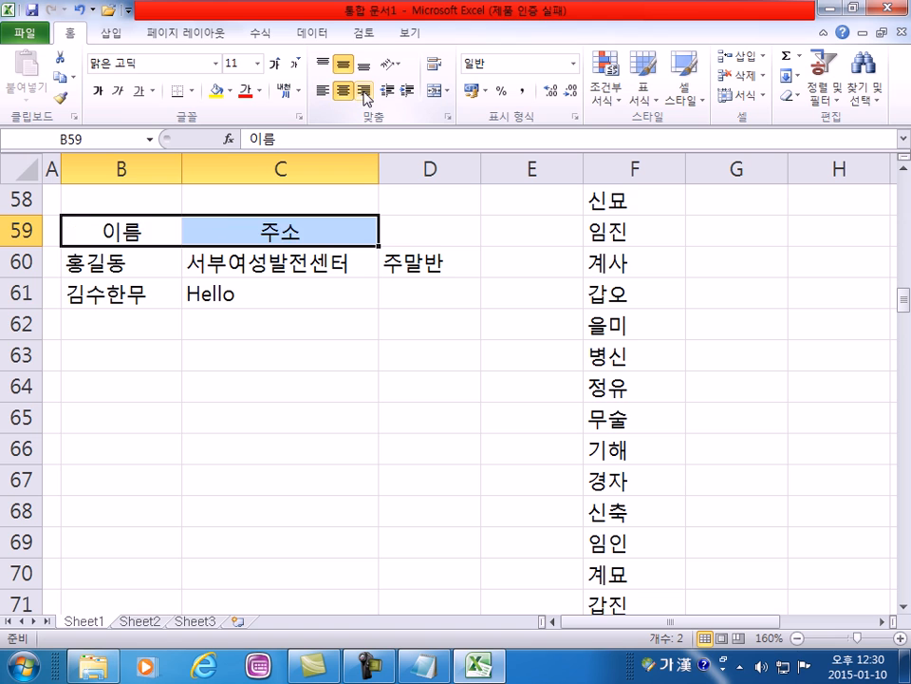
{"action": "left_click", "coordinate": [364, 91]}
{"action": "left_click", "coordinate": [343, 92]}
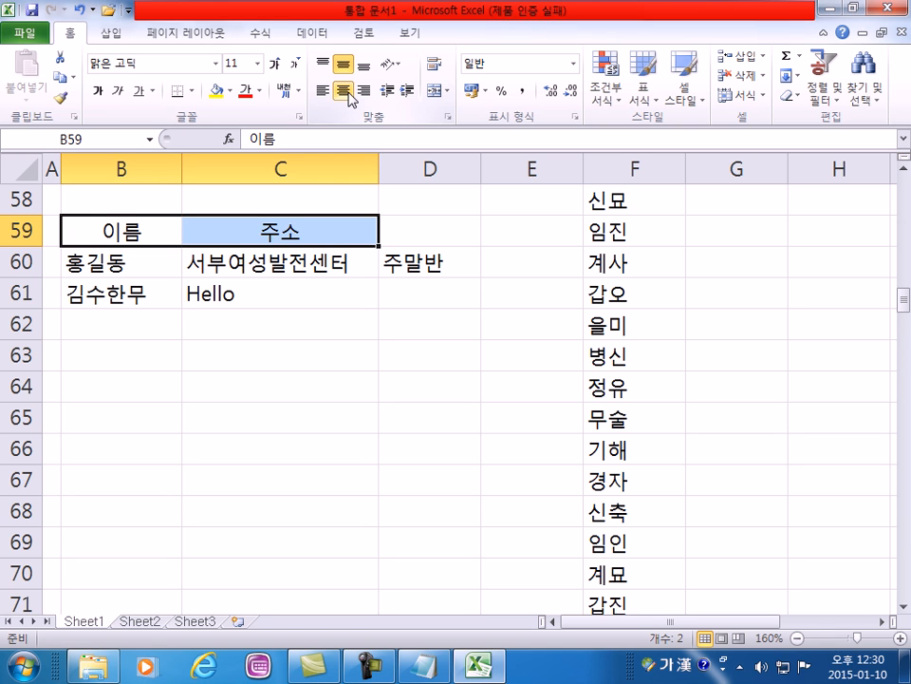
- Try enlarging the headings' font to 16, return it to 11 and preview other sizes without choosing one
{"action": "left_click", "coordinate": [276, 65]}
{"action": "left_click", "coordinate": [276, 65]}
{"action": "left_click", "coordinate": [277, 65]}
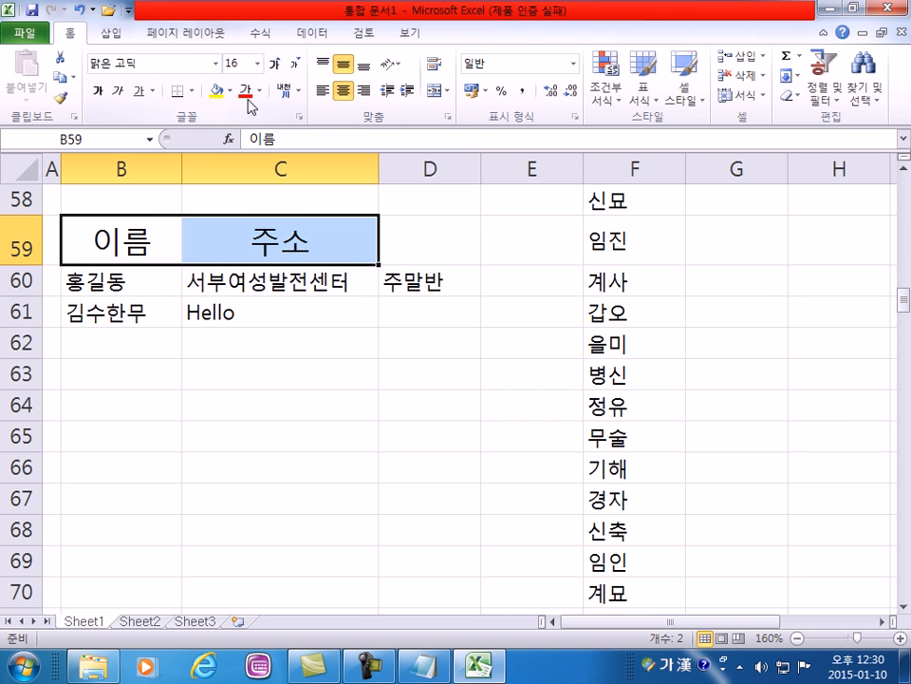
{"action": "left_click", "coordinate": [296, 64]}
{"action": "left_click", "coordinate": [295, 64]}
{"action": "left_click", "coordinate": [295, 65]}
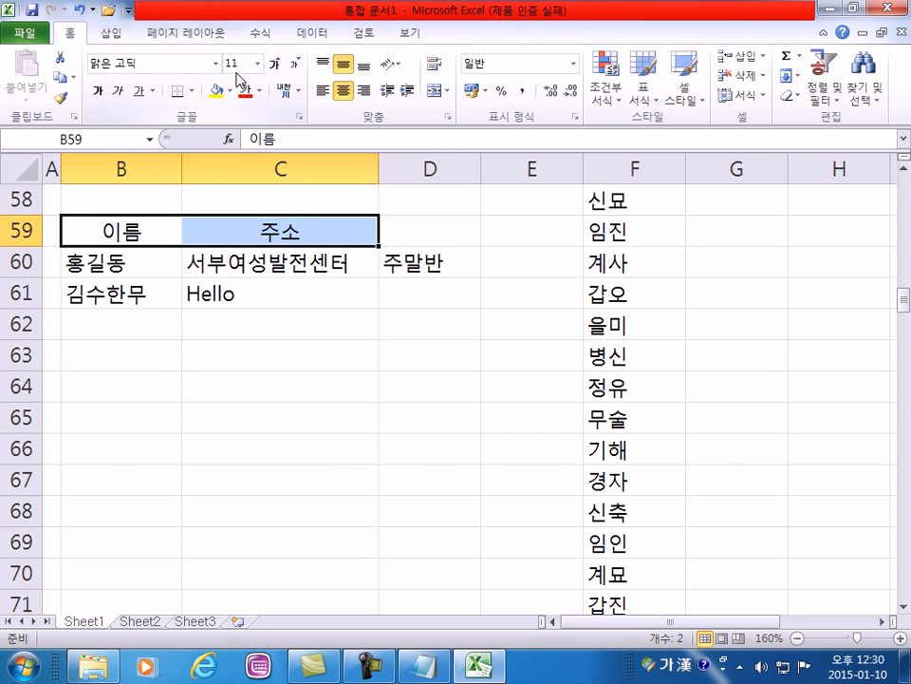
{"action": "left_click", "coordinate": [258, 63]}
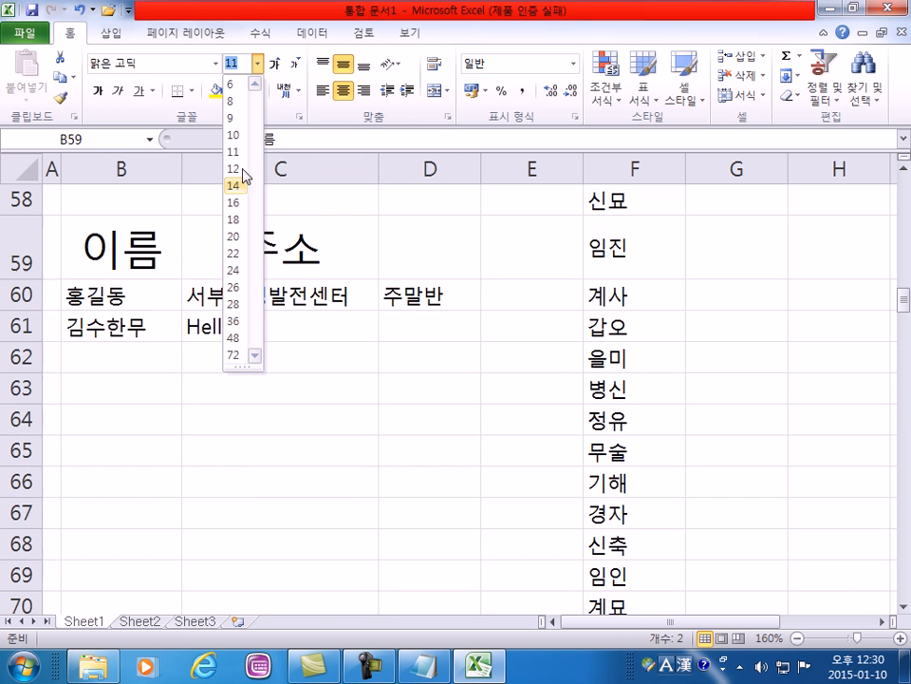
{"action": "left_click", "coordinate": [268, 48]}
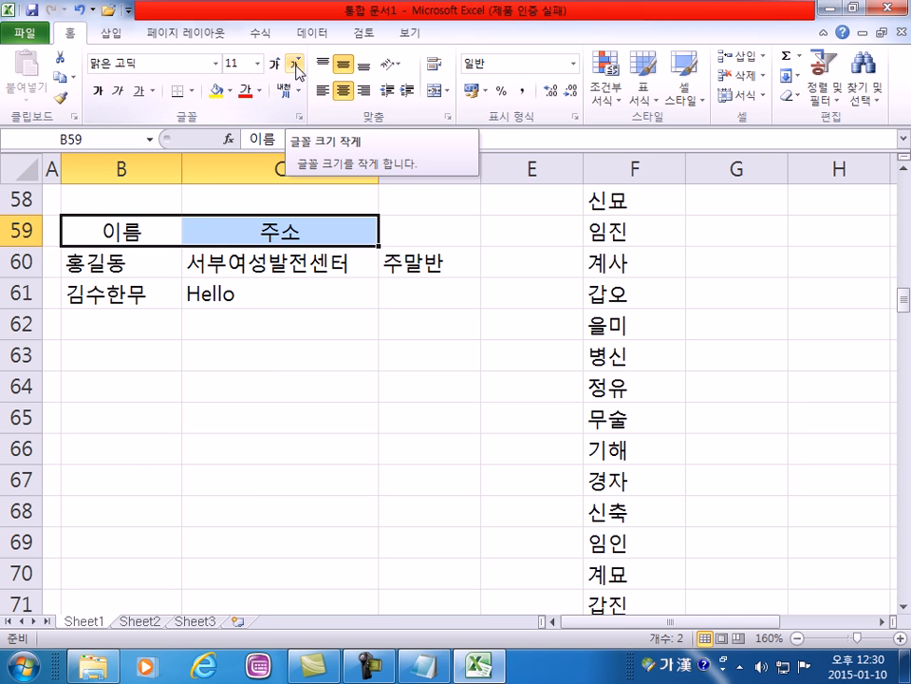
- Enlarge the headings' font through several sizes and shrink it stepwise to 8
{"action": "left_click", "coordinate": [275, 69]}
{"action": "left_click", "coordinate": [275, 68]}
{"action": "left_click", "coordinate": [275, 66]}
{"action": "left_click", "coordinate": [274, 67]}
{"action": "left_click", "coordinate": [274, 67]}
{"action": "left_click", "coordinate": [274, 66]}
{"action": "left_click", "coordinate": [275, 66]}
{"action": "left_click", "coordinate": [295, 66]}
{"action": "left_click", "coordinate": [294, 67]}
{"action": "left_click", "coordinate": [295, 66]}
{"action": "left_click", "coordinate": [294, 67]}
{"action": "left_click", "coordinate": [294, 66]}
{"action": "left_click", "coordinate": [294, 66]}
{"action": "left_click", "coordinate": [294, 66]}
{"action": "left_click", "coordinate": [294, 67]}
{"action": "double_click", "coordinate": [294, 67]}
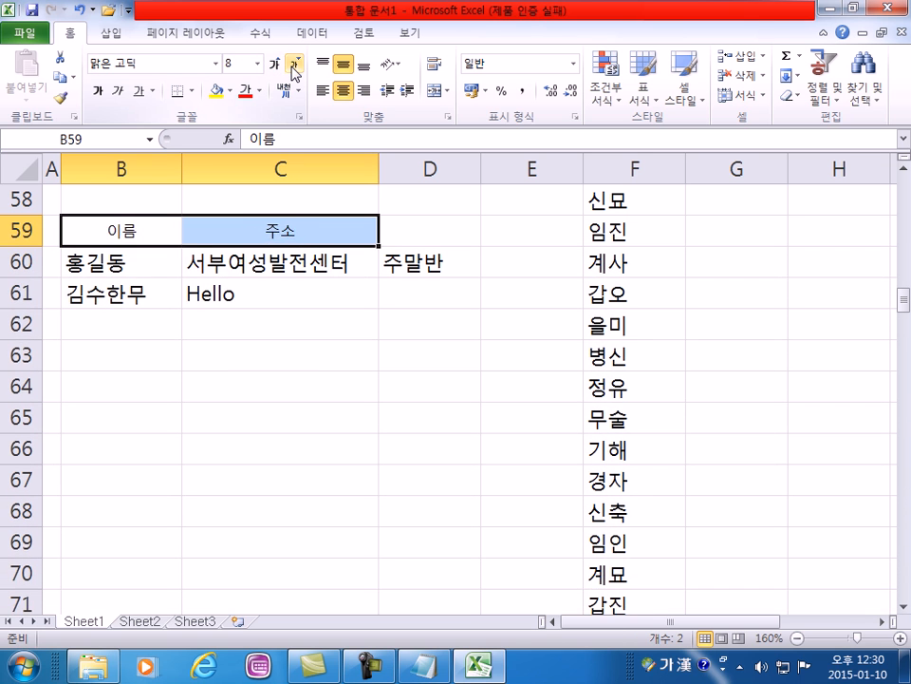
- Enlarge the font of the B59:C59 headings stepwise to 16
{"action": "left_click", "coordinate": [276, 66]}
{"action": "left_click", "coordinate": [275, 67]}
{"action": "left_click", "coordinate": [275, 67]}
{"action": "left_click", "coordinate": [275, 67]}
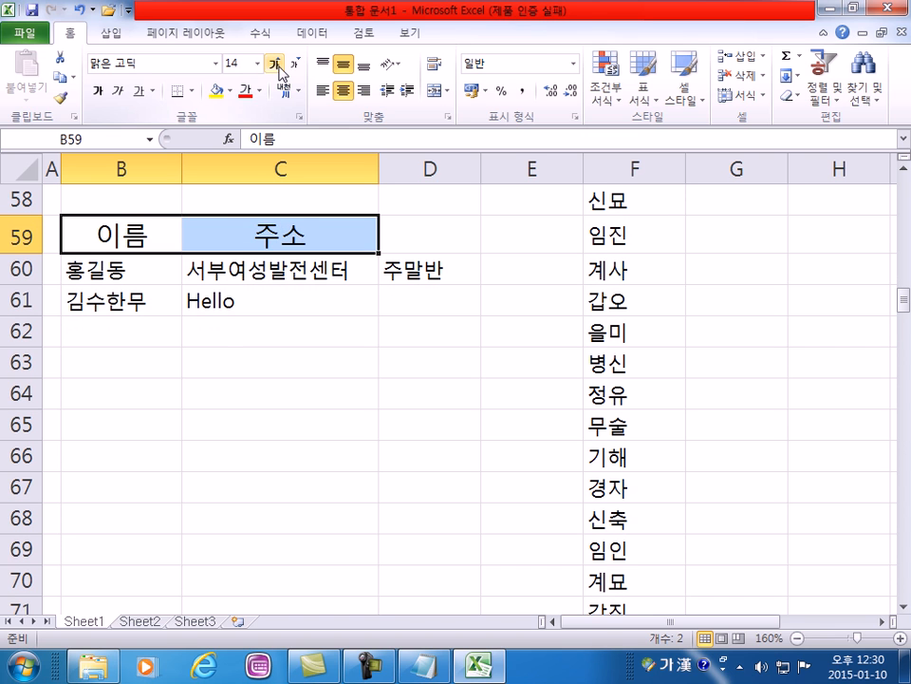
{"action": "left_click", "coordinate": [276, 67]}
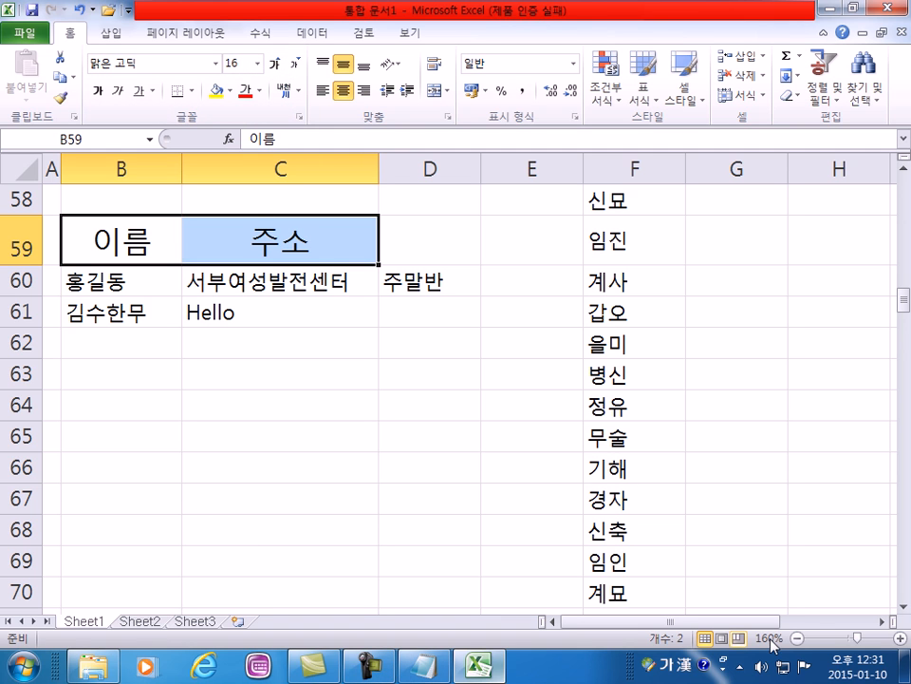
- Start ZoomIt from the desktop and dismiss its settings dialog
{"action": "left_click", "coordinate": [906, 667]}
{"action": "double_click", "coordinate": [249, 62]}
{"action": "left_click", "coordinate": [581, 499]}
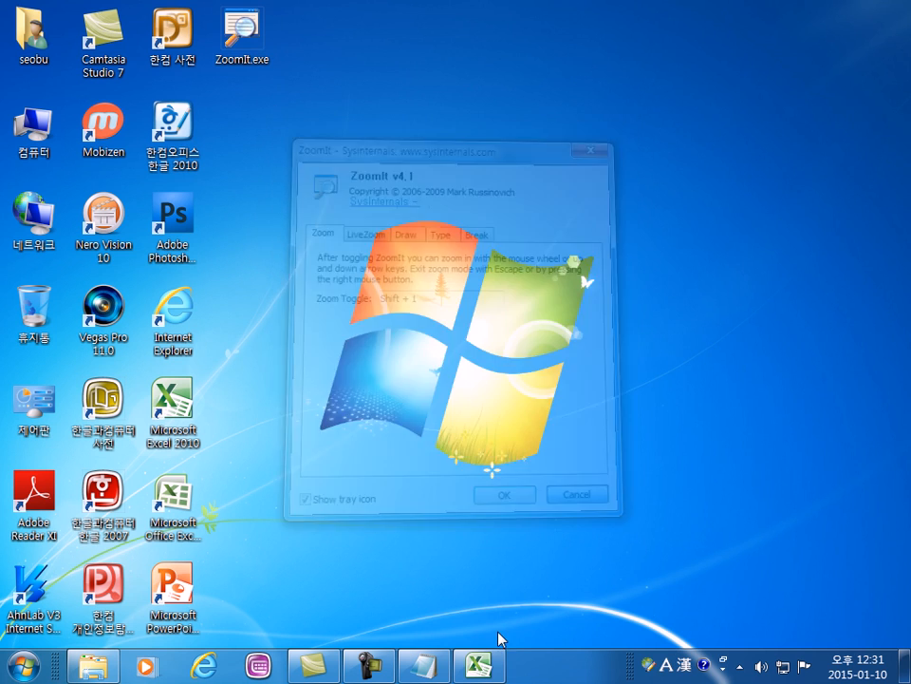
- Switch back to Excel, magnify the screen and circle the font size list arrow in red, then leave the magnified view
{"action": "left_click", "coordinate": [482, 665]}
{"action": "key", "text": "shift+1"}
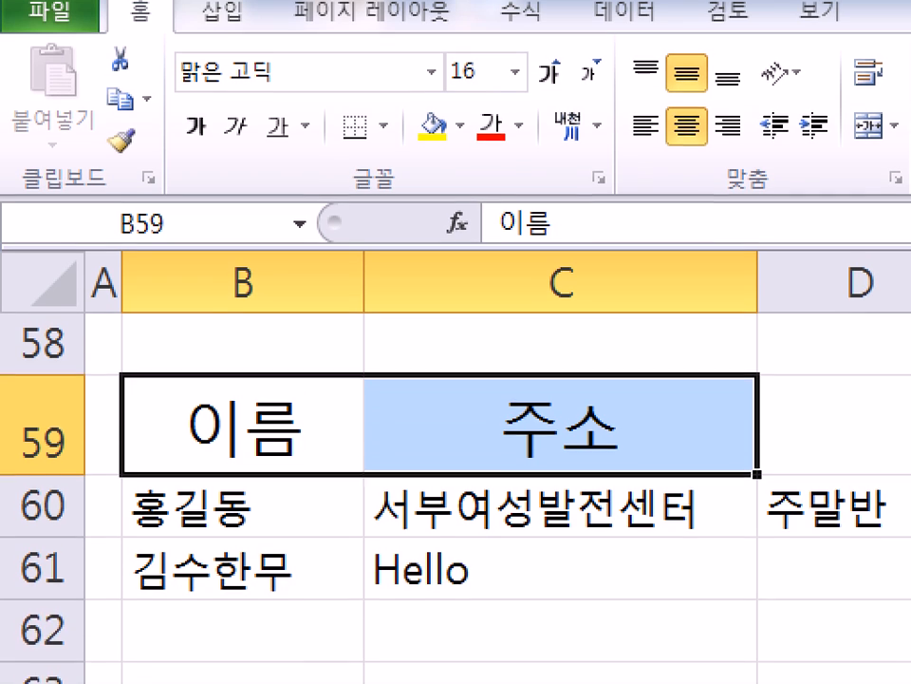
{"action": "left_click", "coordinate": [314, 343]}
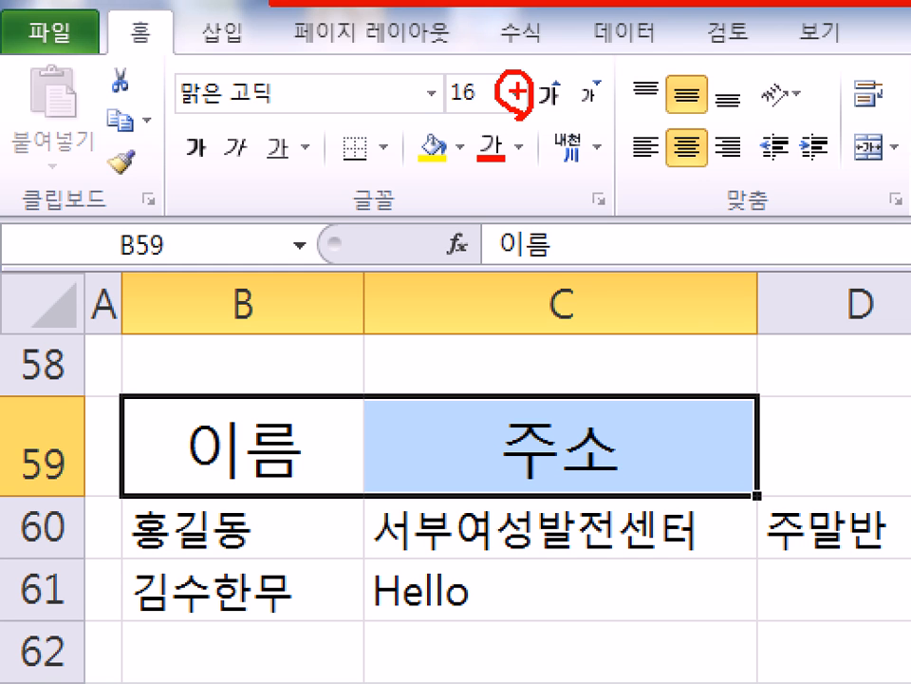
{"action": "key", "text": "Escape"}
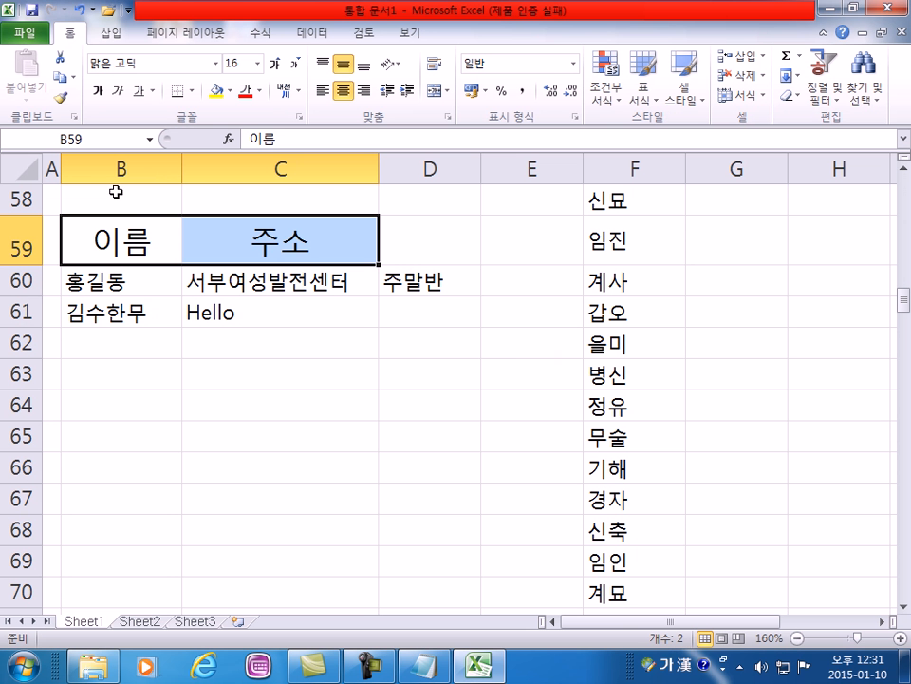
- Set the headings' font size to 14 and then to 16 using the preset sizes
{"action": "left_click", "coordinate": [257, 63]}
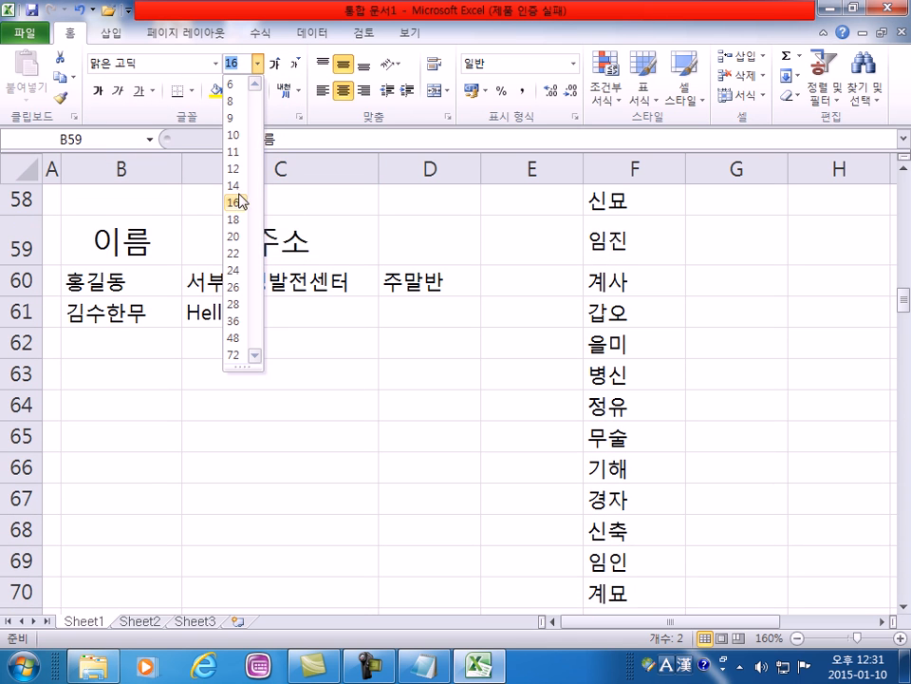
{"action": "left_click", "coordinate": [234, 185]}
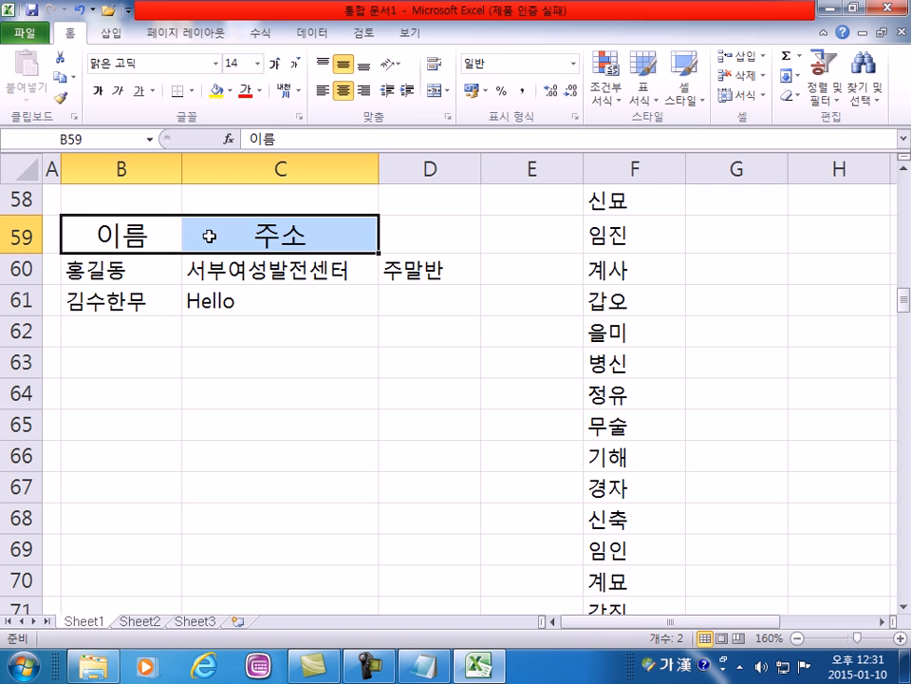
{"action": "left_click", "coordinate": [257, 64]}
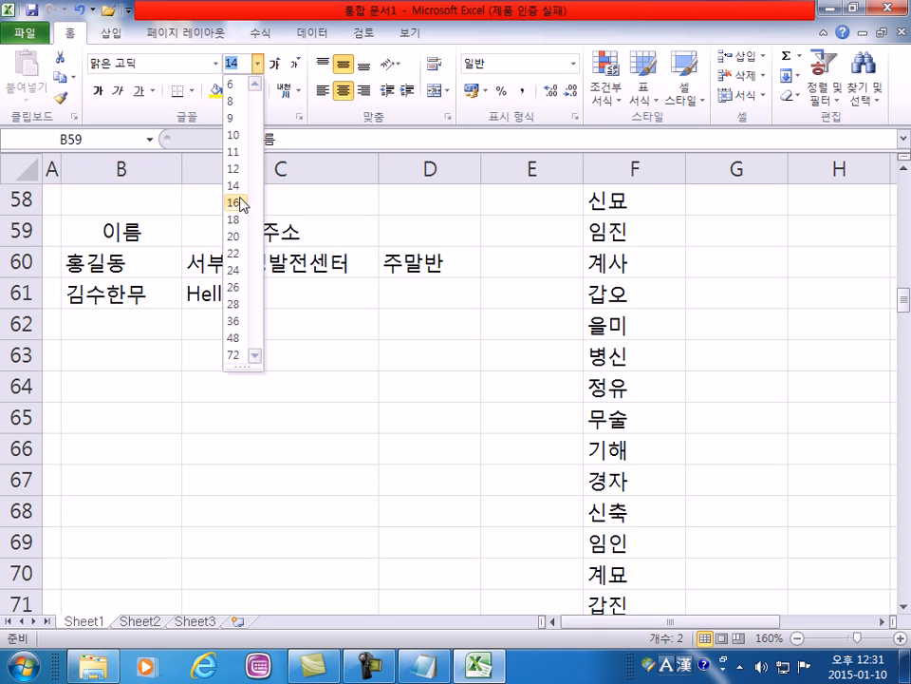
{"action": "left_click", "coordinate": [238, 204]}
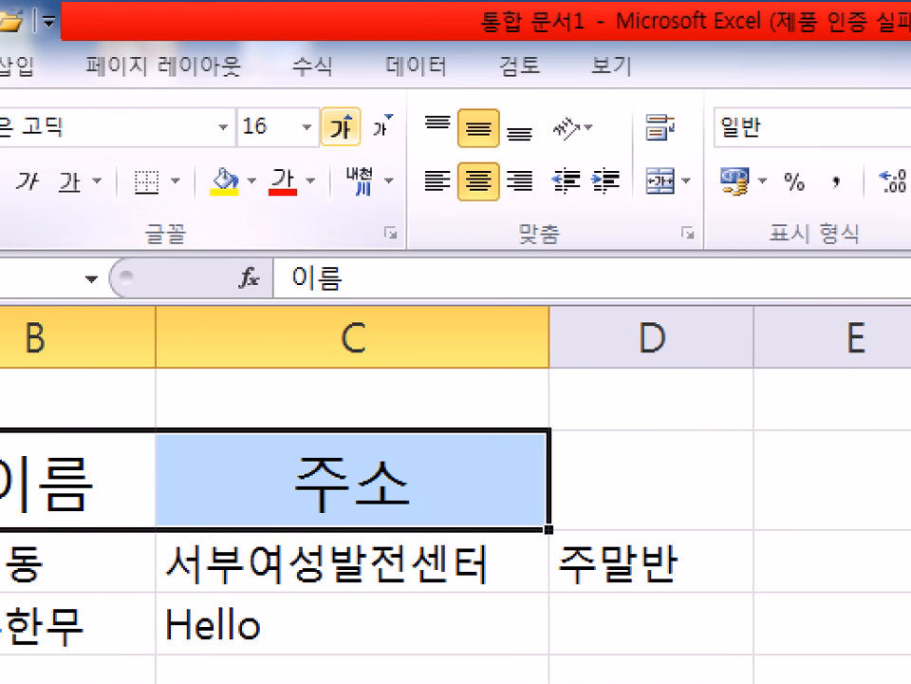
- Point out the font enlarging and shrinking controls in the magnified view
{"action": "mouse_move", "coordinate": [353, 149]}
{"action": "left_mouse_down"}
{"action": "mouse_move", "coordinate": [310, 142]}
{"action": "mouse_move", "coordinate": [353, 108]}
{"action": "mouse_move", "coordinate": [394, 154]}
{"action": "mouse_move", "coordinate": [418, 109]}
{"action": "left_mouse_up"}
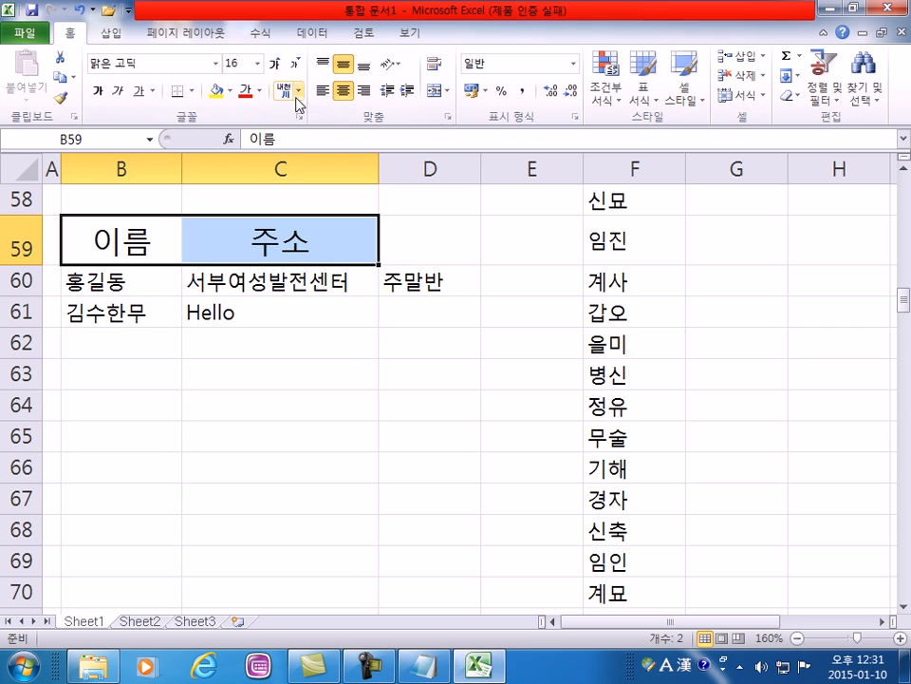
{"action": "left_click", "coordinate": [343, 126]}
{"action": "left_click", "coordinate": [344, 126]}
- Enlarge the headings' font to 24, reduce it stepwise and settle on 14, then deselect the headings
{"action": "left_click", "coordinate": [275, 67]}
{"action": "left_click", "coordinate": [274, 67]}
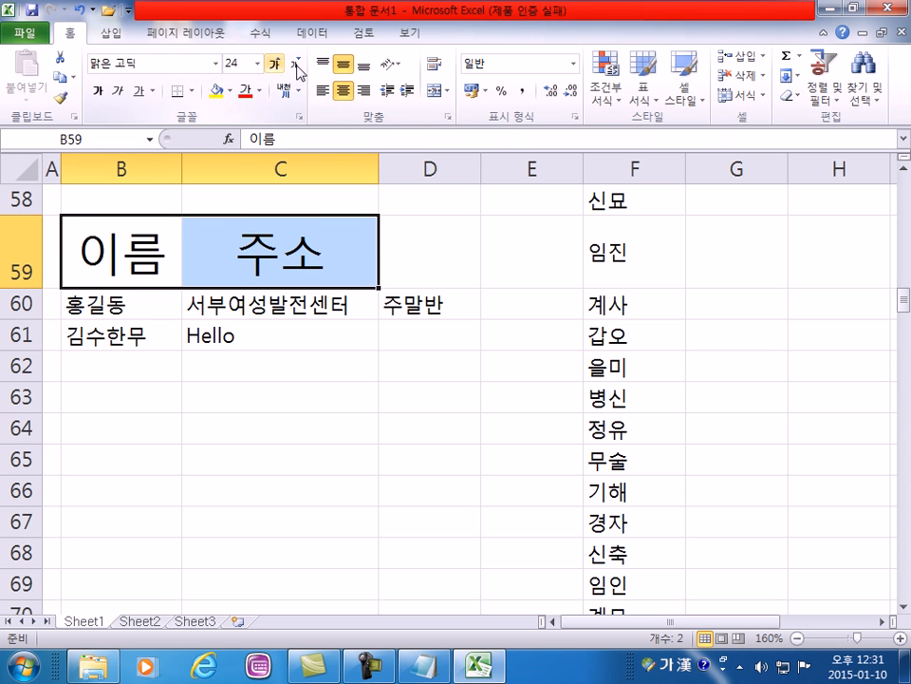
{"action": "left_click", "coordinate": [296, 65]}
{"action": "left_click", "coordinate": [296, 65]}
{"action": "left_click", "coordinate": [296, 64]}
{"action": "left_click", "coordinate": [296, 65]}
{"action": "left_click", "coordinate": [296, 64]}
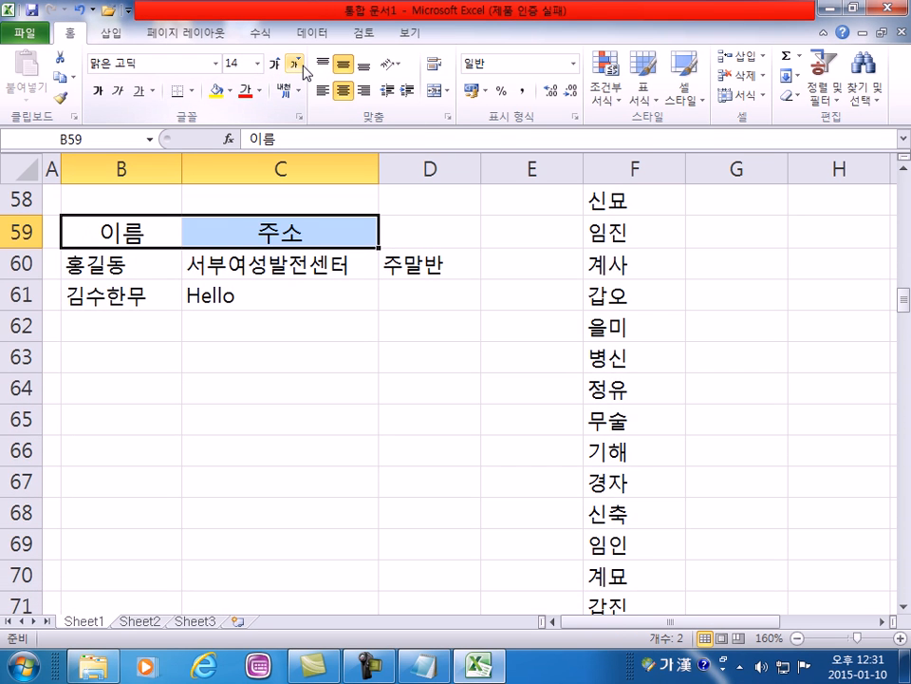
{"action": "left_click", "coordinate": [276, 65]}
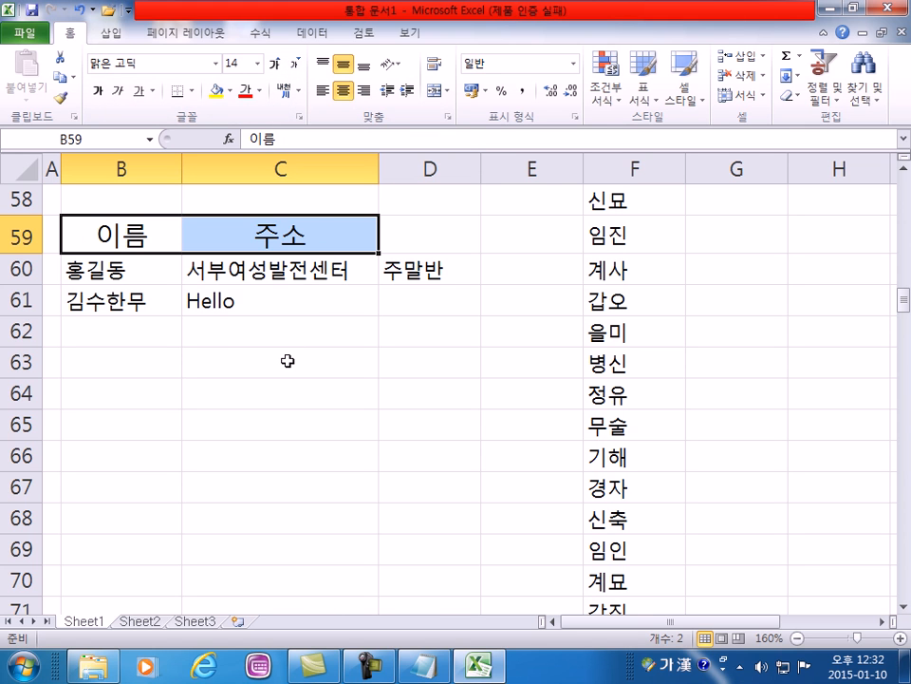
{"action": "left_click", "coordinate": [360, 460]}
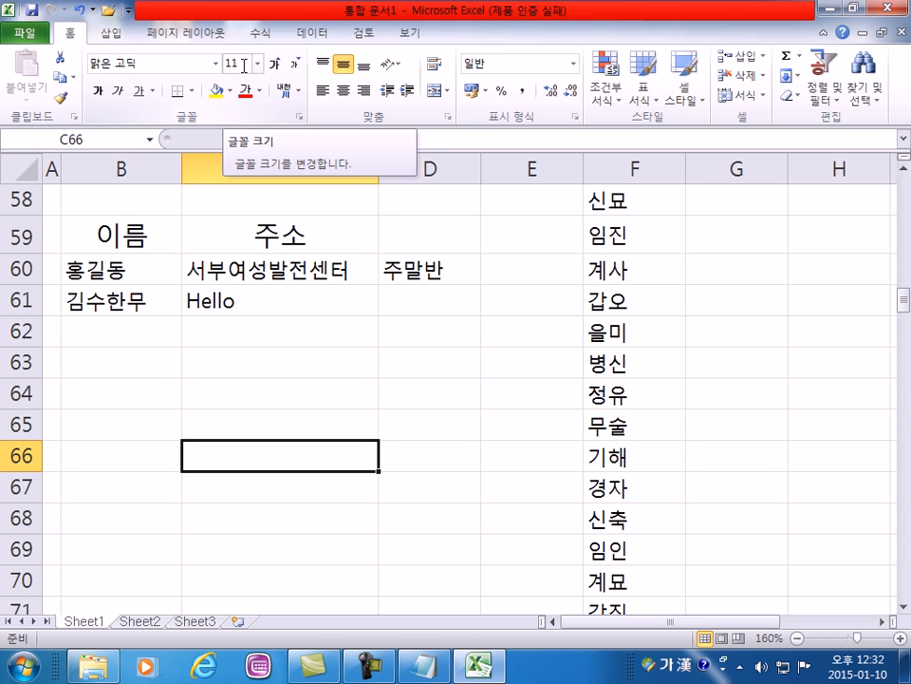
- Switch to Notepad, clear the old notes and write the line "열너비 10 = 10글자"
{"action": "left_click", "coordinate": [429, 664]}
{"action": "key", "text": "ctrl+a"}
{"action": "key", "text": "Delete"}
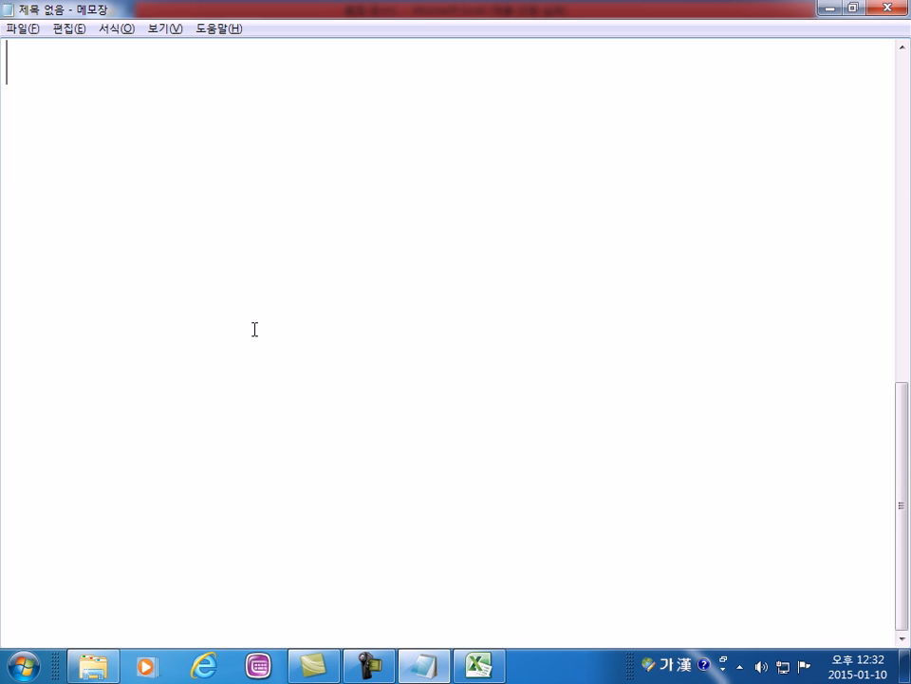
{"action": "type", "text": "열"}
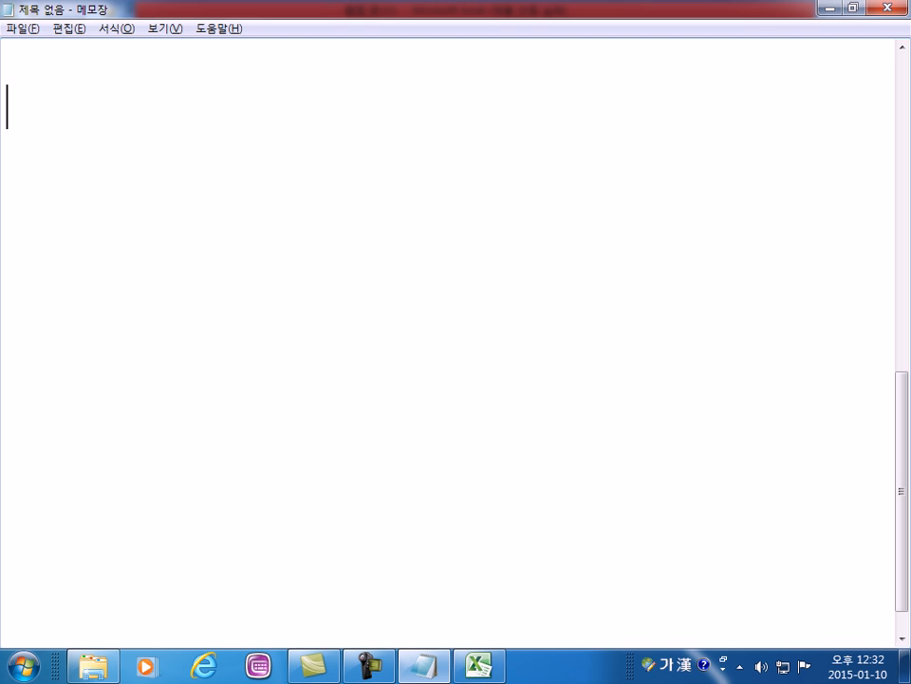
{"action": "type", "text": "너비 "}
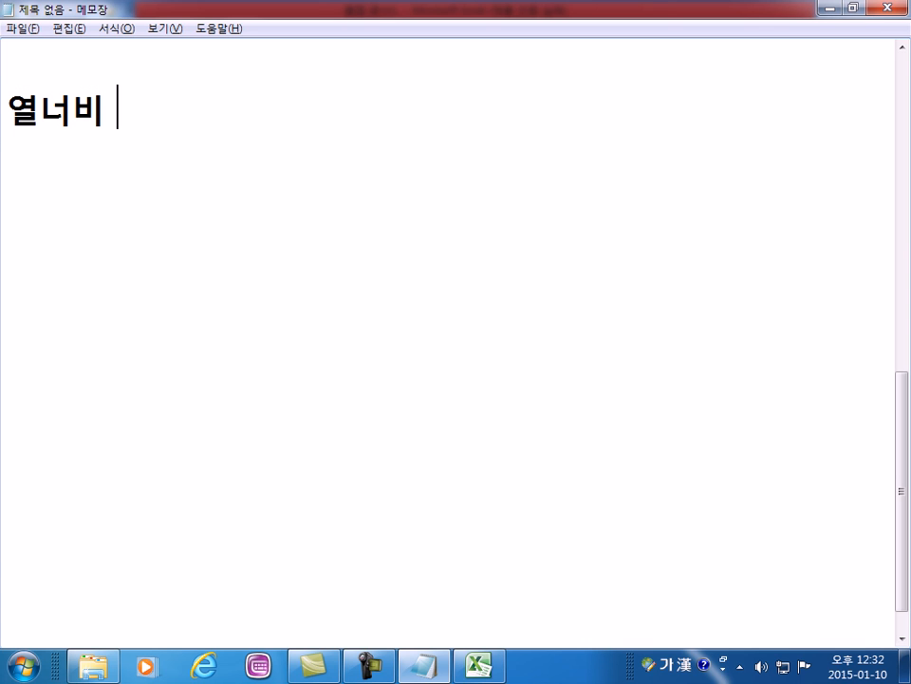
{"action": "type", "text": "10 "}
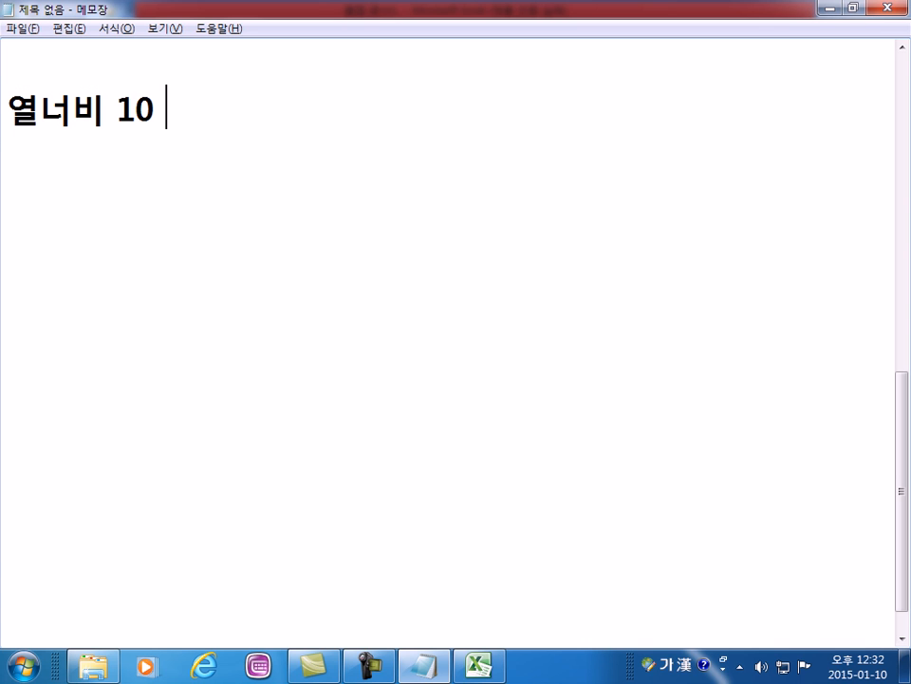
{"action": "type", "text": "= 10"}
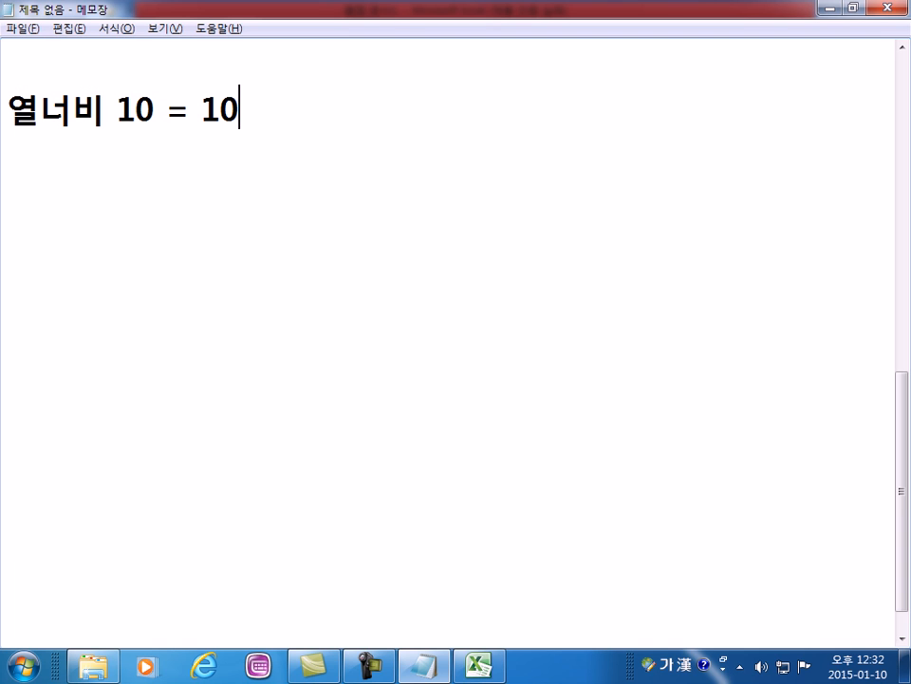
{"action": "type", "text": "글자"}
{"action": "key", "text": "Return"}
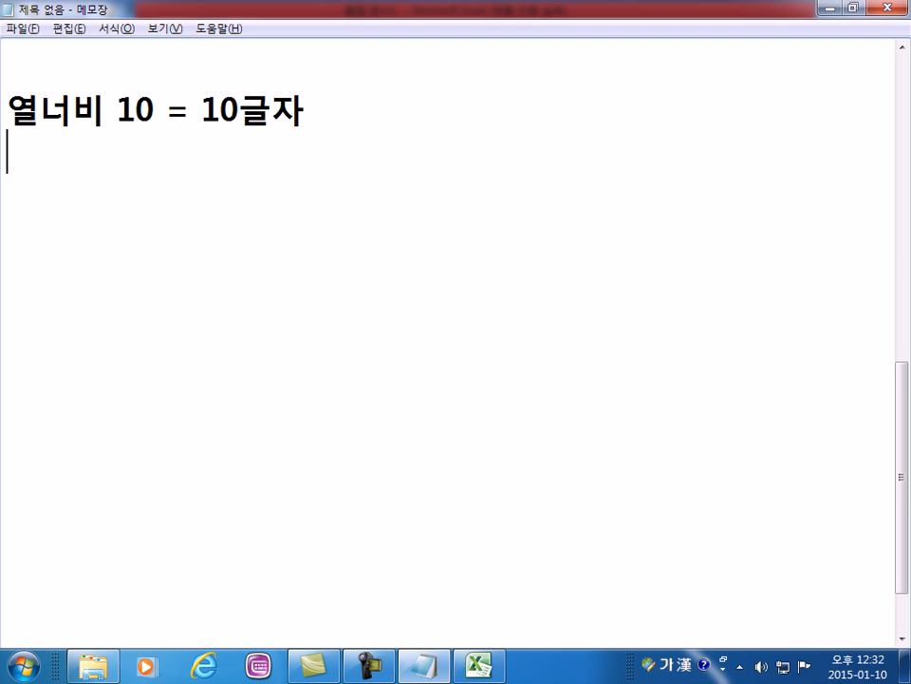
- Add "글자크기 14" on a second line, removing the surplus equals sign after it
{"action": "type", "text": "글"}
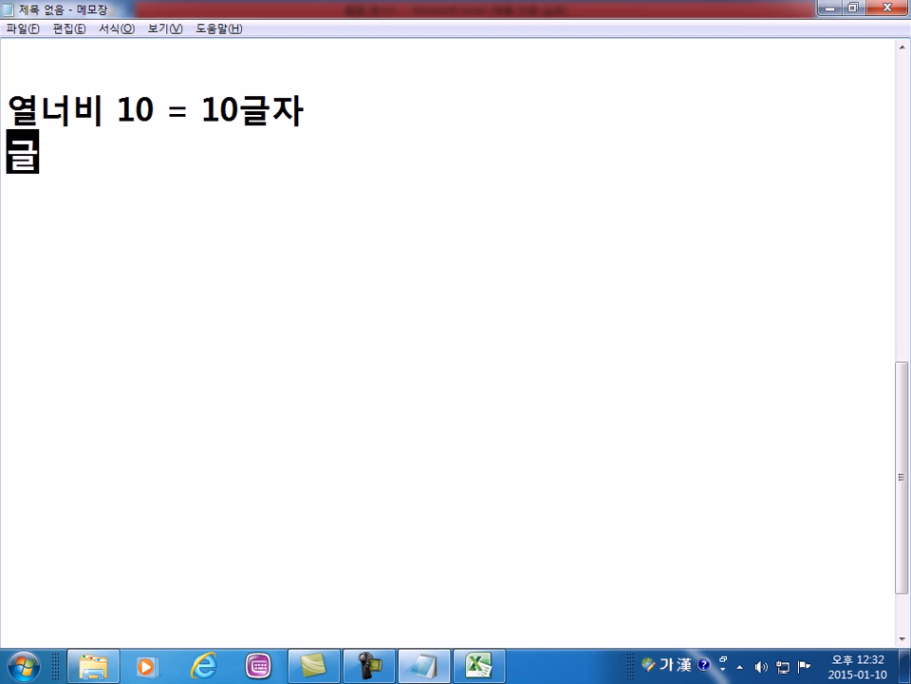
{"action": "type", "text": "자크기 1"}
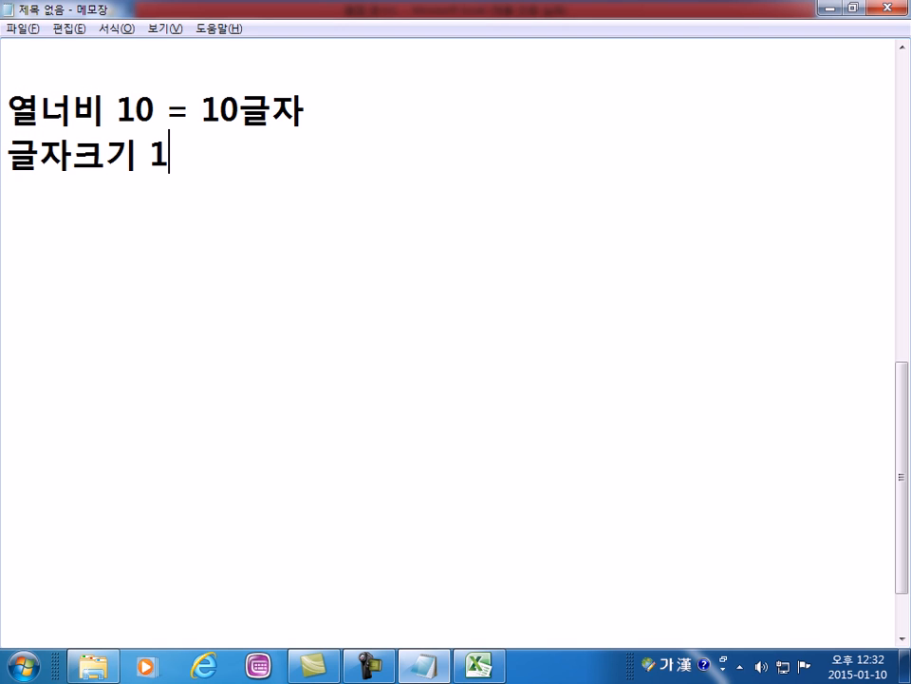
{"action": "type", "text": "4 ="}
{"action": "key", "text": "BackSpace"}
{"action": "key", "text": "BackSpace"}
{"action": "key", "text": "BackSpace"}
- Switch to Excel and select the headings 이름 and 주소 in B59:C59
{"action": "key", "text": "alt+Tab"}
{"action": "left_click", "coordinate": [189, 236]}
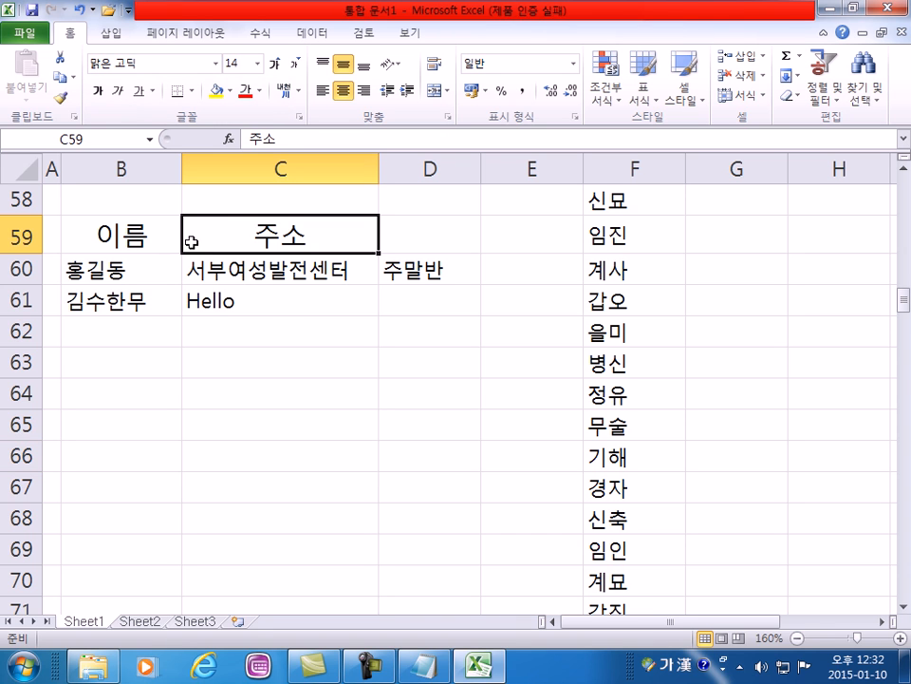
{"action": "left_click", "coordinate": [177, 236]}
{"action": "left_click_drag", "start_coordinate": [176, 236], "coordinate": [209, 236]}
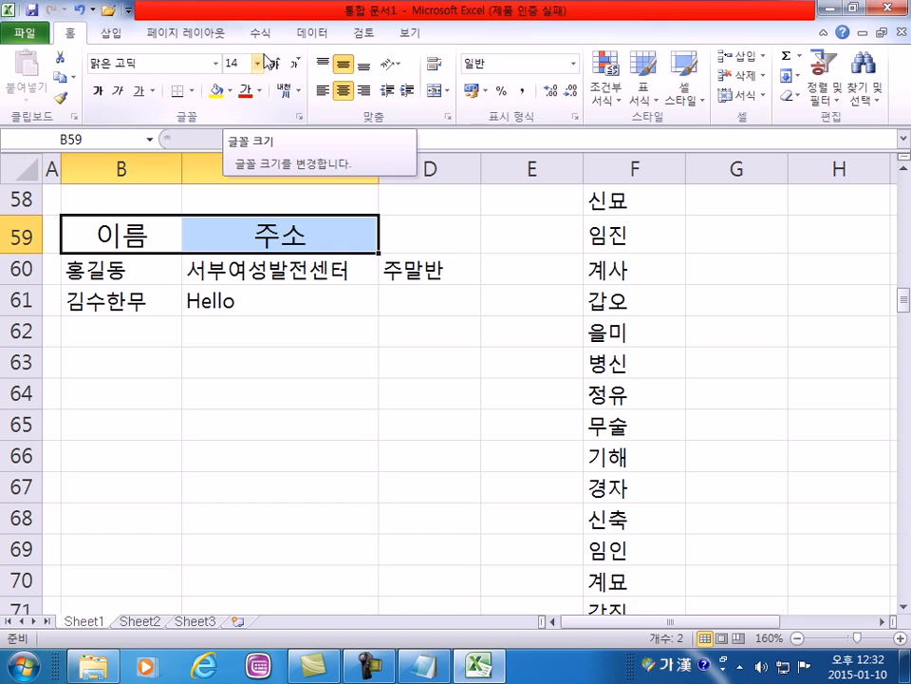
- Return to Notepad, append the unit "Pt" to the font size 14 and add the line "1포인트 = 0.351mm"
{"action": "key", "text": "alt+Tab"}
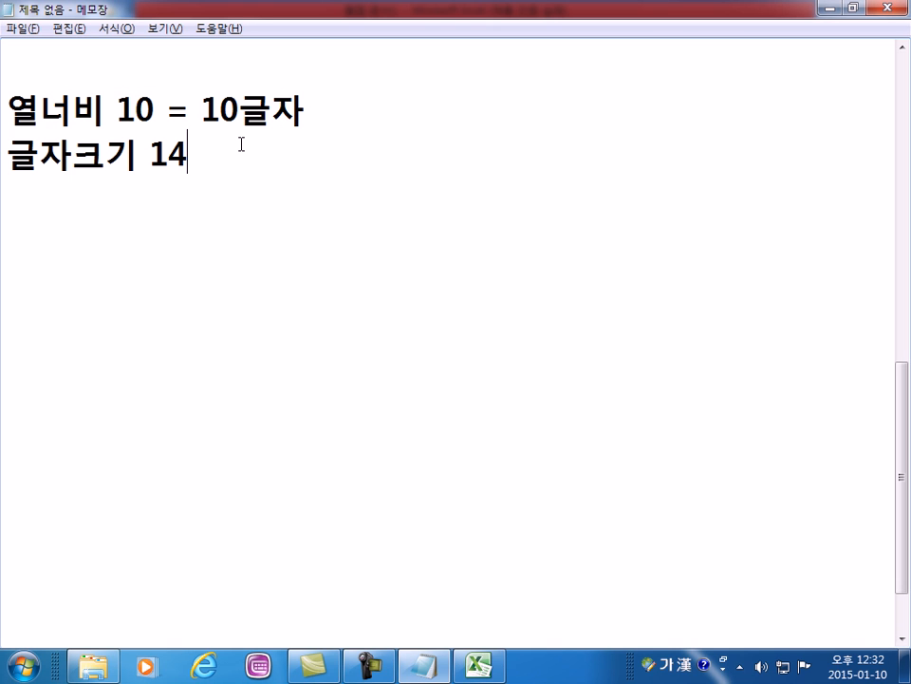
{"action": "type", "text": "Pt"}
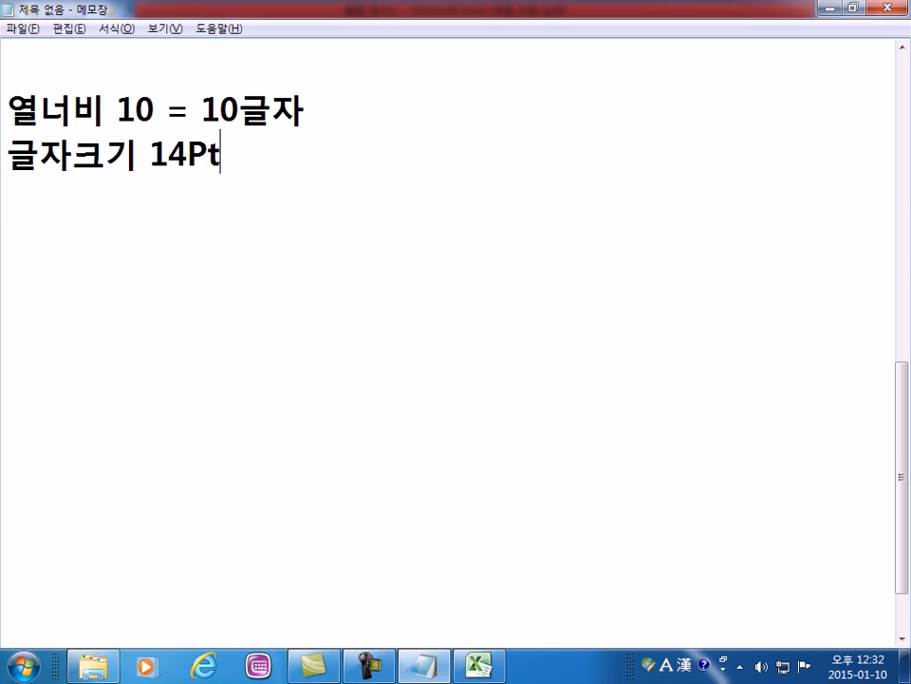
{"action": "key", "text": "Return"}
{"action": "type", "text": "1"}
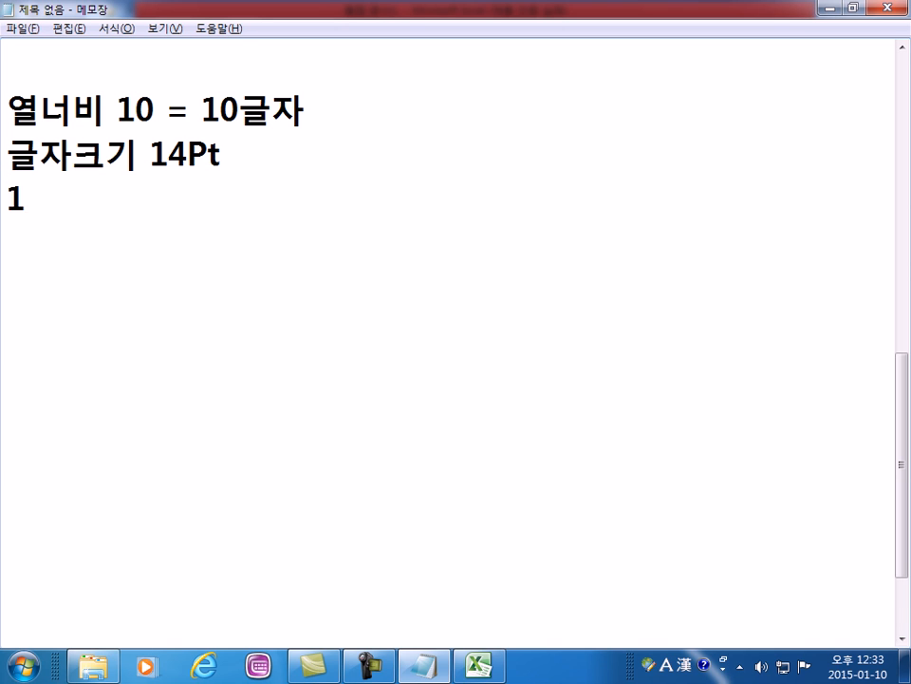
{"action": "type", "text": "포인트 "}
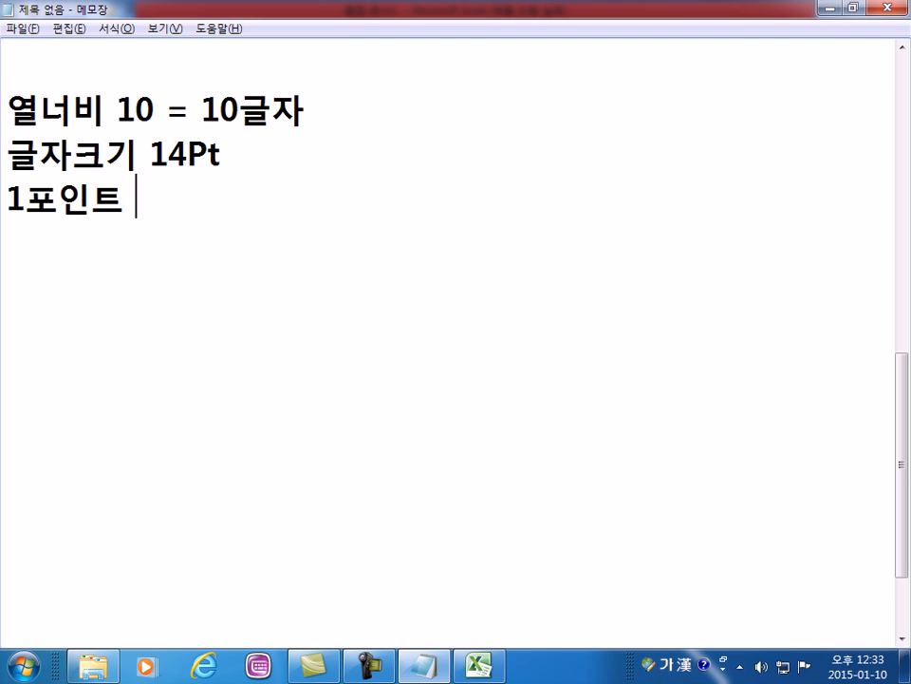
{"action": "type", "text": "= 0.6"}
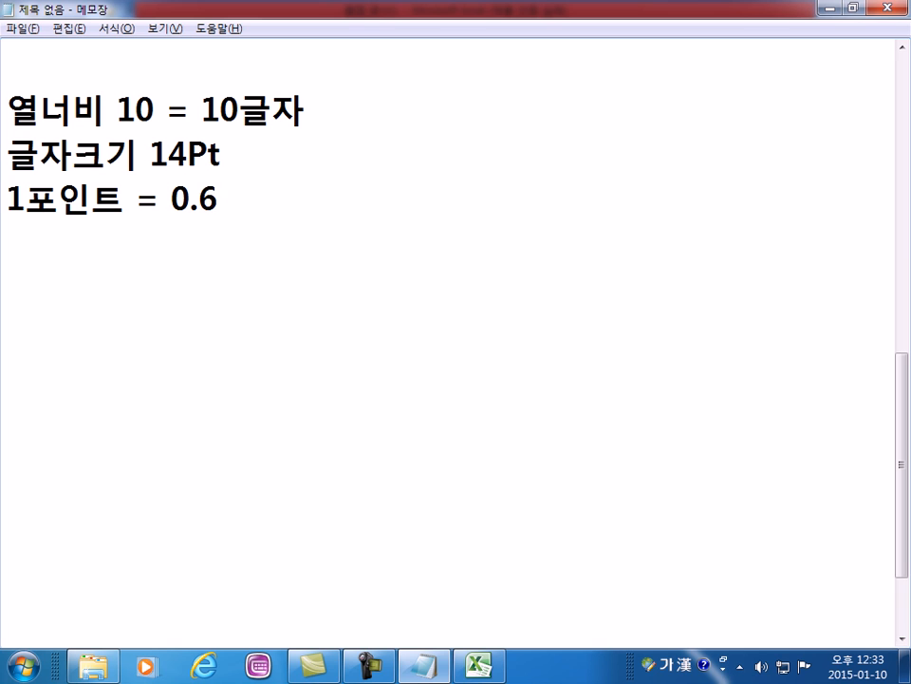
{"action": "key", "text": "BackSpace"}
{"action": "type", "text": "351mm"}
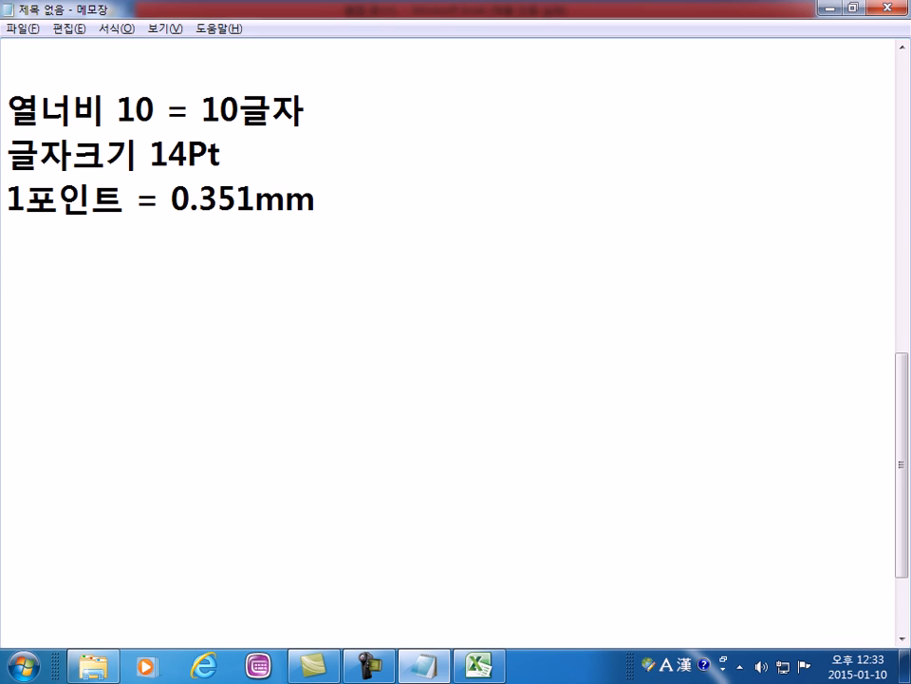
- Add the line "10포인트 = 3.51mm" to the notes and switch back to Excel
{"action": "key", "text": "Return"}
{"action": "type", "text": "10"}
{"action": "type", "text": "포인트 ="}
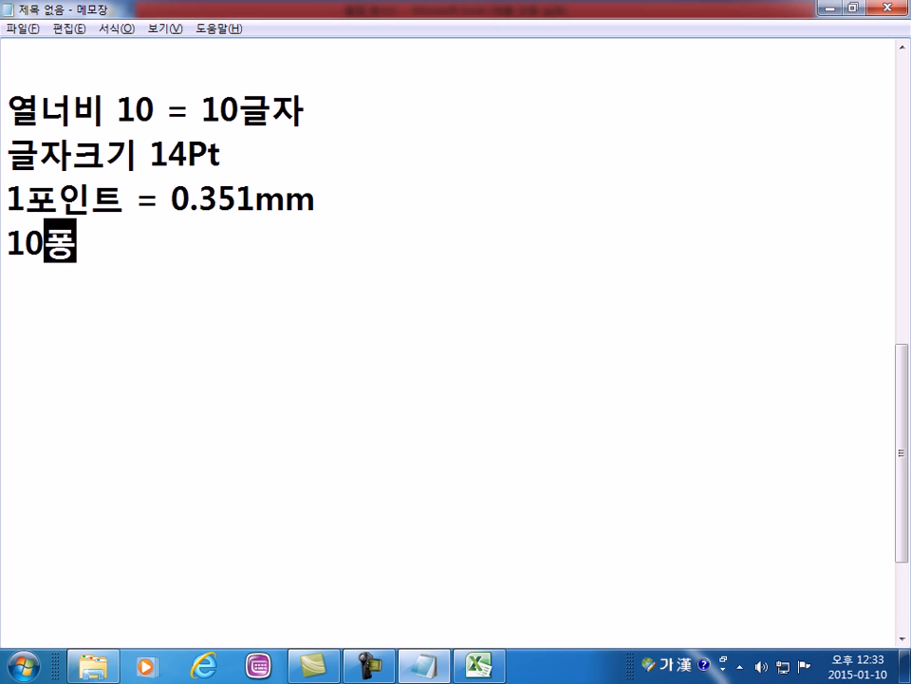
{"action": "type", "text": " 3.51"}
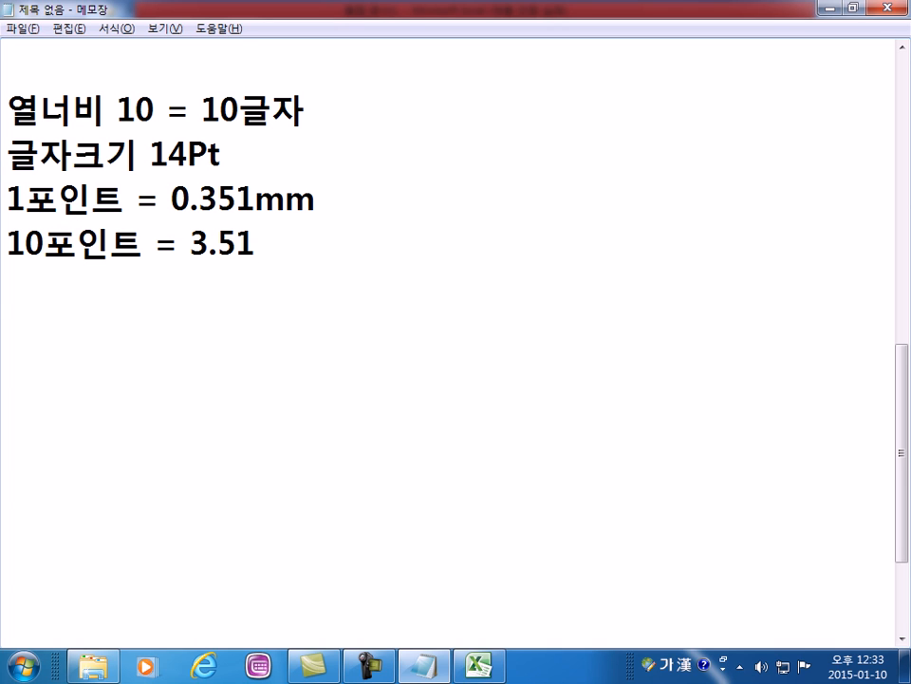
{"action": "key", "text": "Hangul"}
{"action": "type", "text": "mm"}
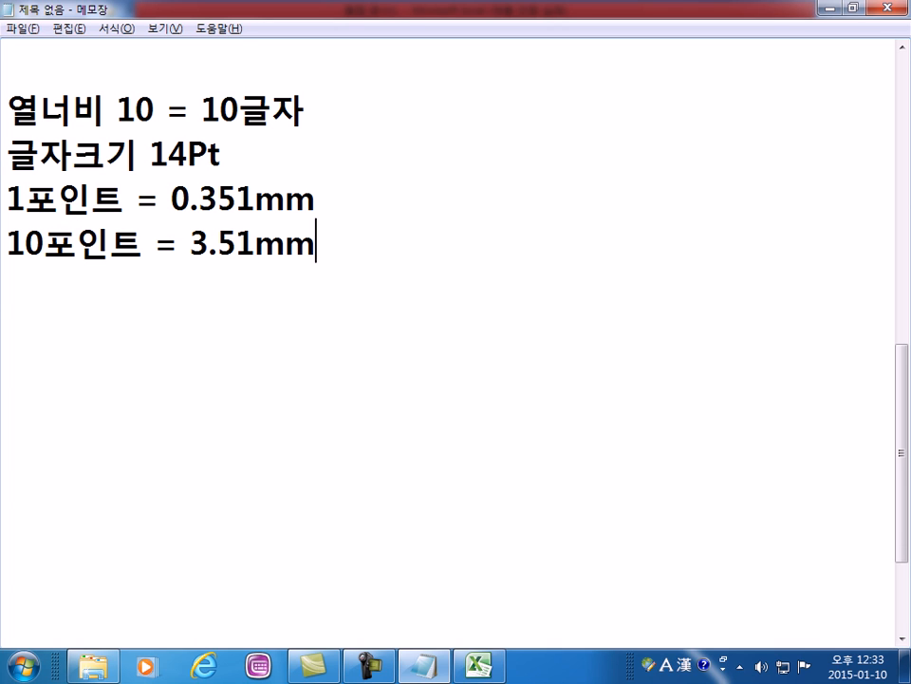
{"action": "key", "text": "Return"}
{"action": "key", "text": "alt+Tab"}
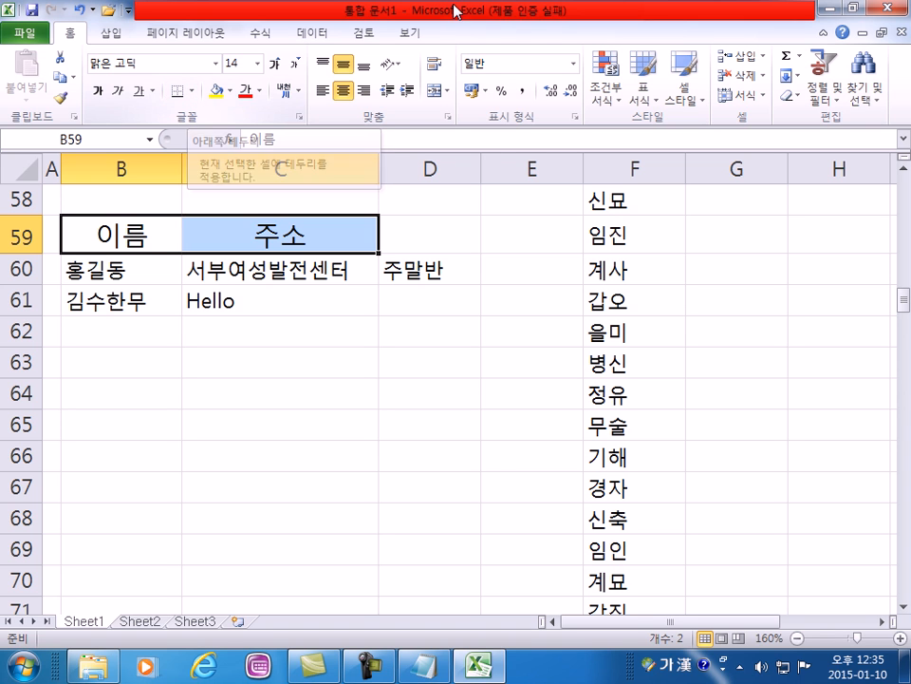
- Minimize, restore and re-maximize the workbook window inside Excel, and collapse and expand the ribbon once
{"action": "left_click", "coordinate": [866, 34]}
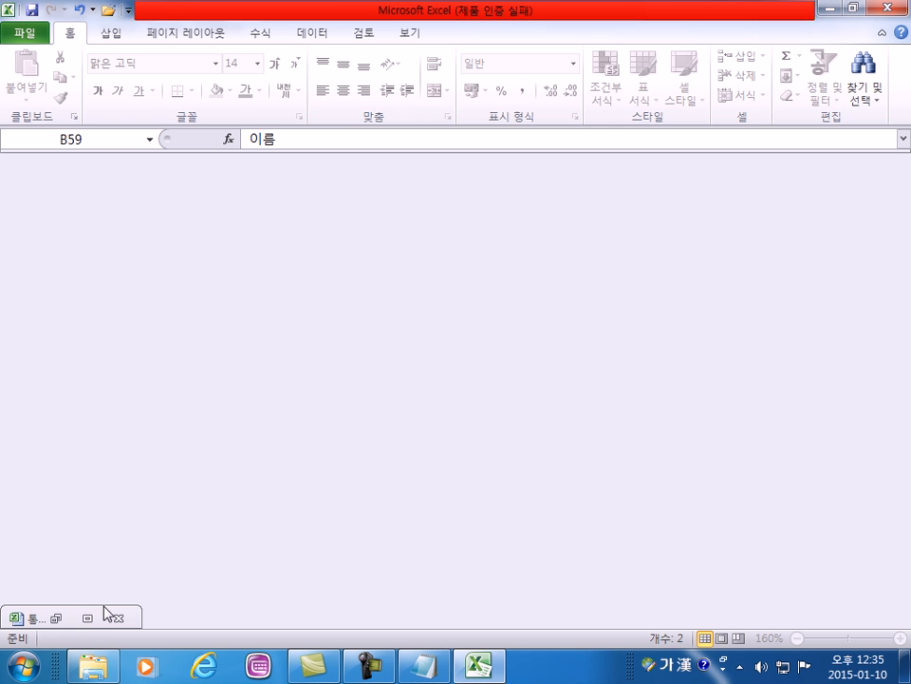
{"action": "left_click", "coordinate": [57, 618]}
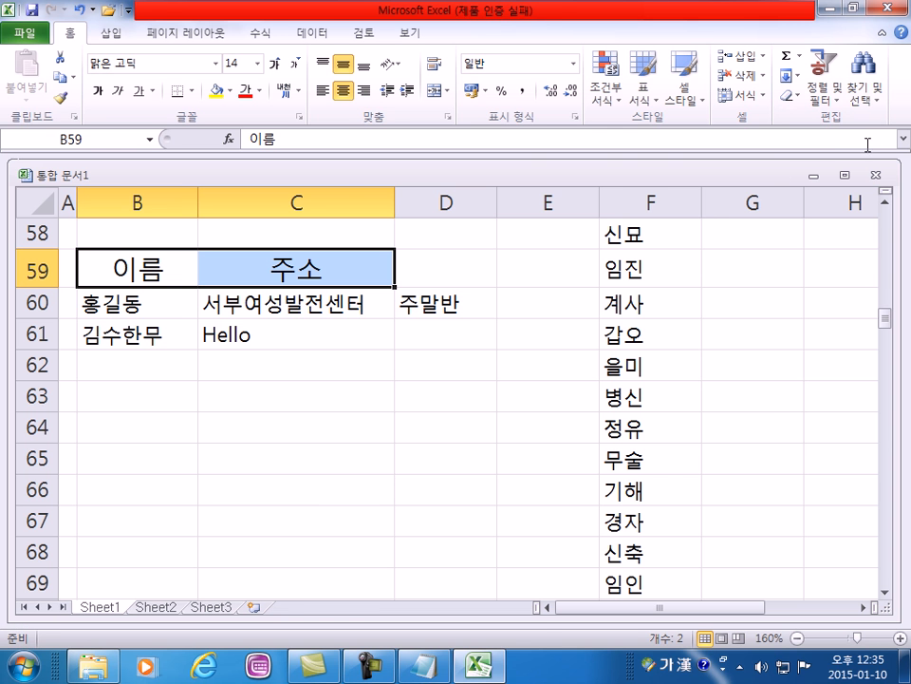
{"action": "double_click", "coordinate": [346, 178]}
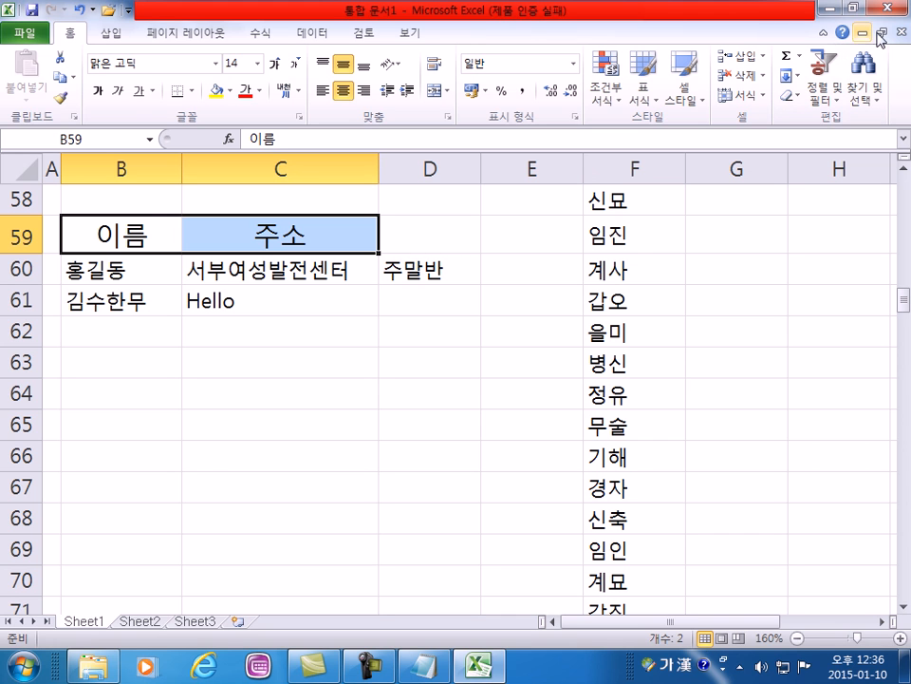
{"action": "left_click", "coordinate": [823, 34]}
{"action": "left_click", "coordinate": [823, 34]}
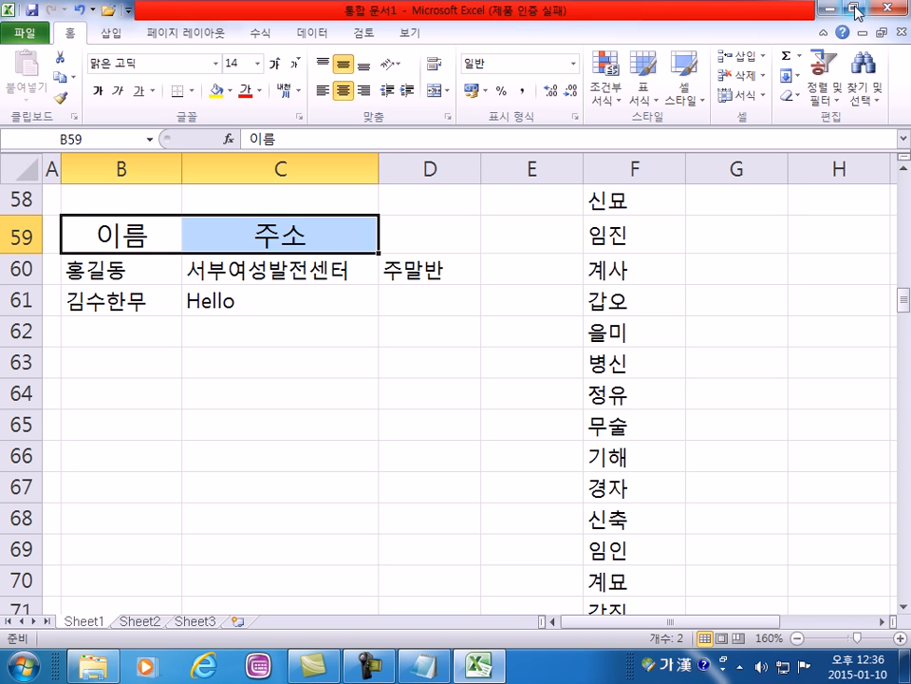
- Restore the Excel window to a smaller size, move it over Notepad, and maximize it both directly and by moving it to the screen's upper edge
{"action": "left_click", "coordinate": [855, 10]}
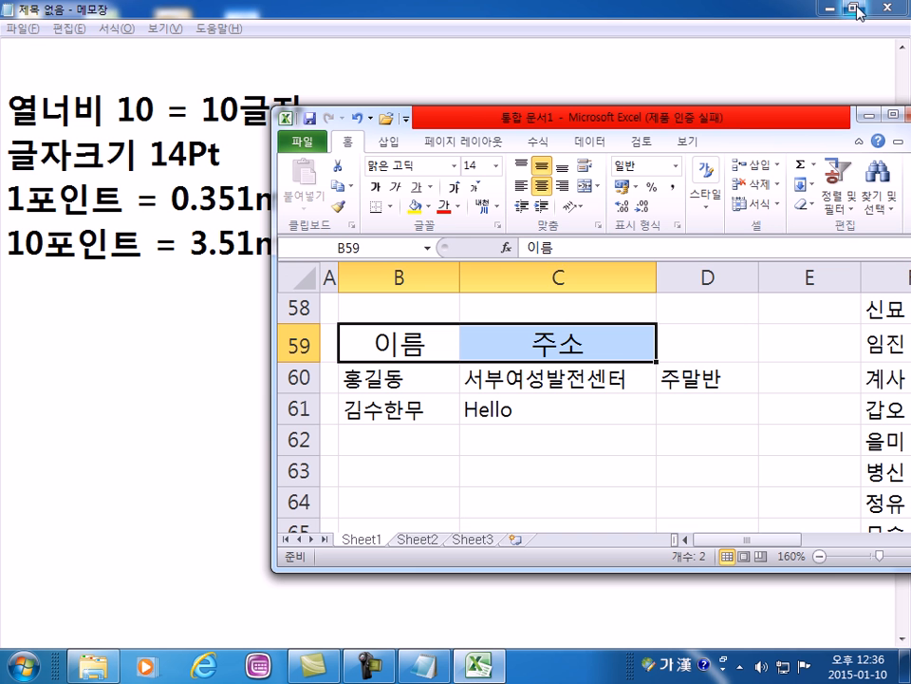
{"action": "left_click_drag", "start_coordinate": [824, 124], "coordinate": [700, 100]}
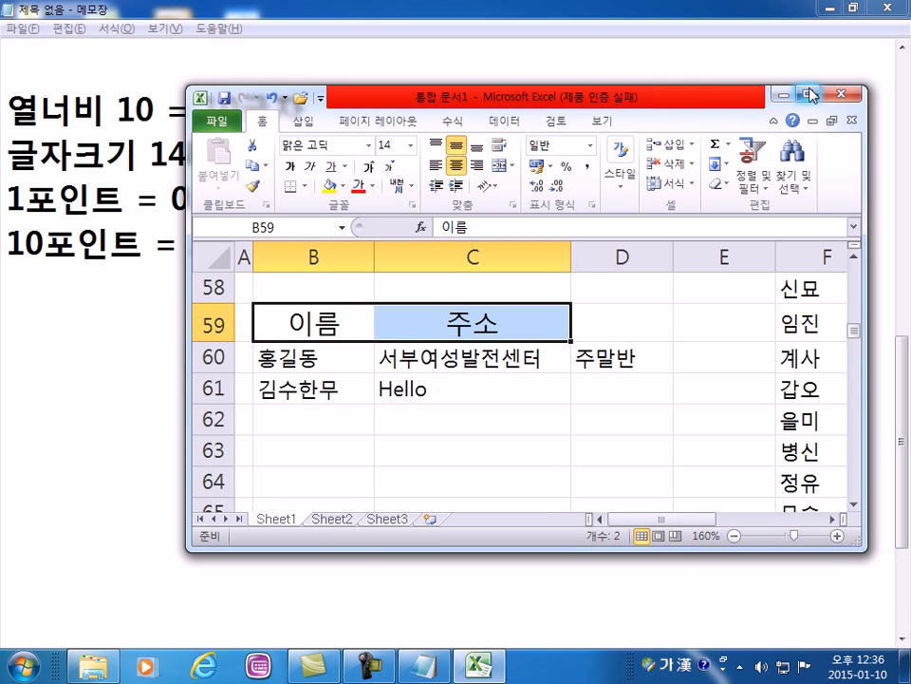
{"action": "left_click", "coordinate": [808, 94]}
{"action": "left_click", "coordinate": [851, 10]}
{"action": "left_click_drag", "start_coordinate": [565, 111], "coordinate": [536, 0]}
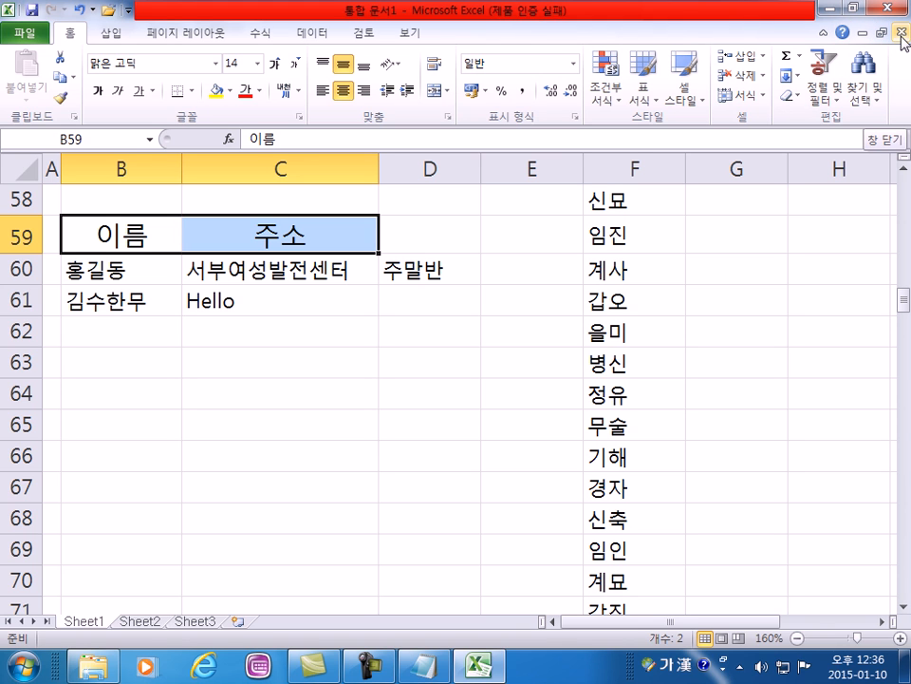
- Collapse and expand the ribbon twice
{"action": "left_click", "coordinate": [824, 33]}
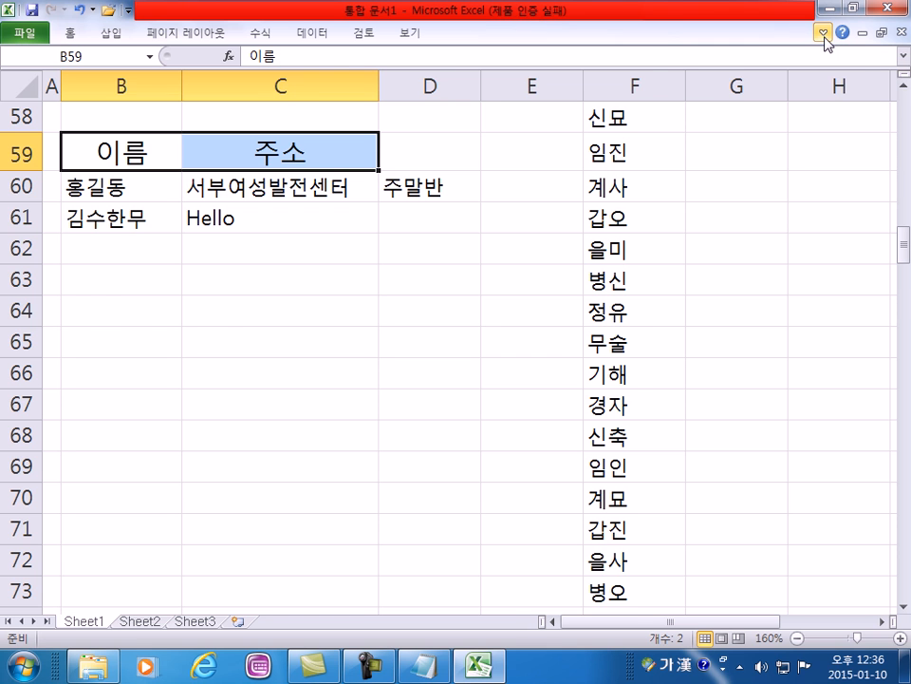
{"action": "left_click", "coordinate": [824, 34]}
{"action": "left_click", "coordinate": [825, 34]}
{"action": "left_click", "coordinate": [824, 34]}
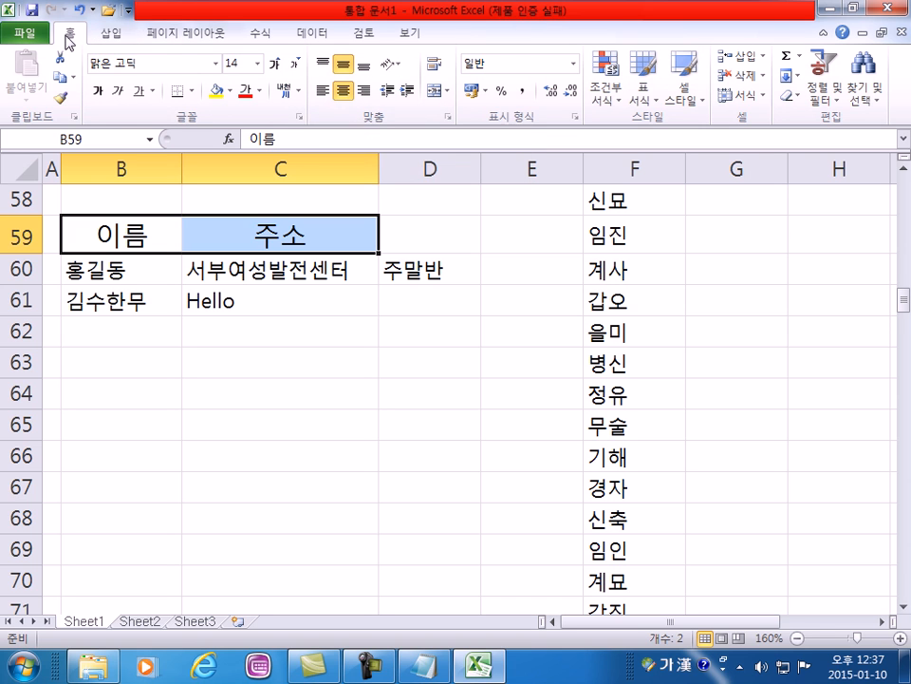
- Look through the Insert, Page Layout and Data command sets and return to the Home commands
{"action": "left_click", "coordinate": [112, 36]}
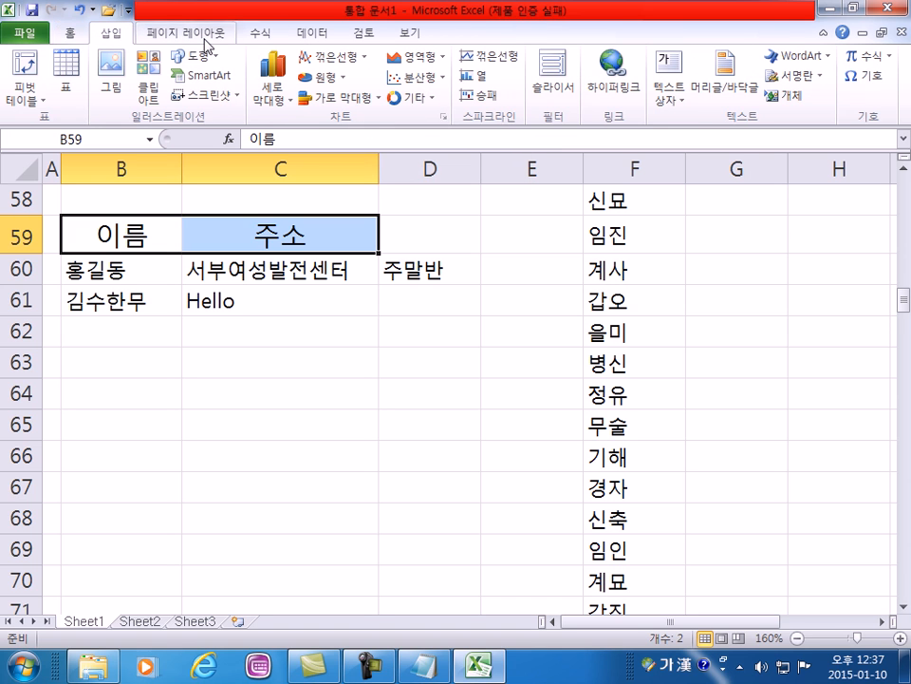
{"action": "left_click", "coordinate": [205, 42]}
{"action": "left_click", "coordinate": [310, 36]}
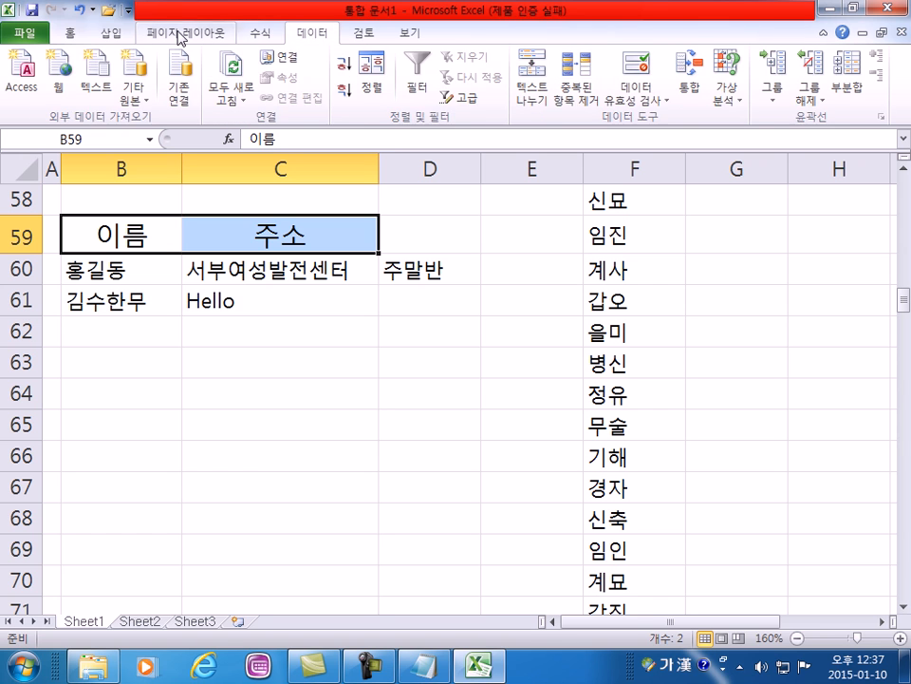
{"action": "left_click", "coordinate": [71, 34]}
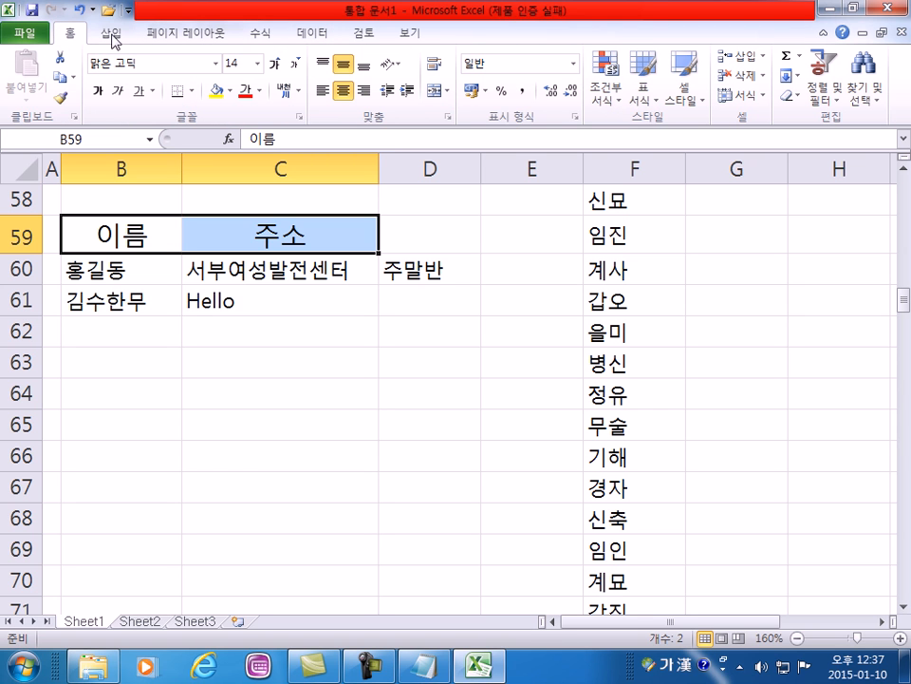
- Collapse the ribbon to its tab names, show the Home commands temporarily and dismiss them from the worksheet
{"action": "double_click", "coordinate": [72, 35]}
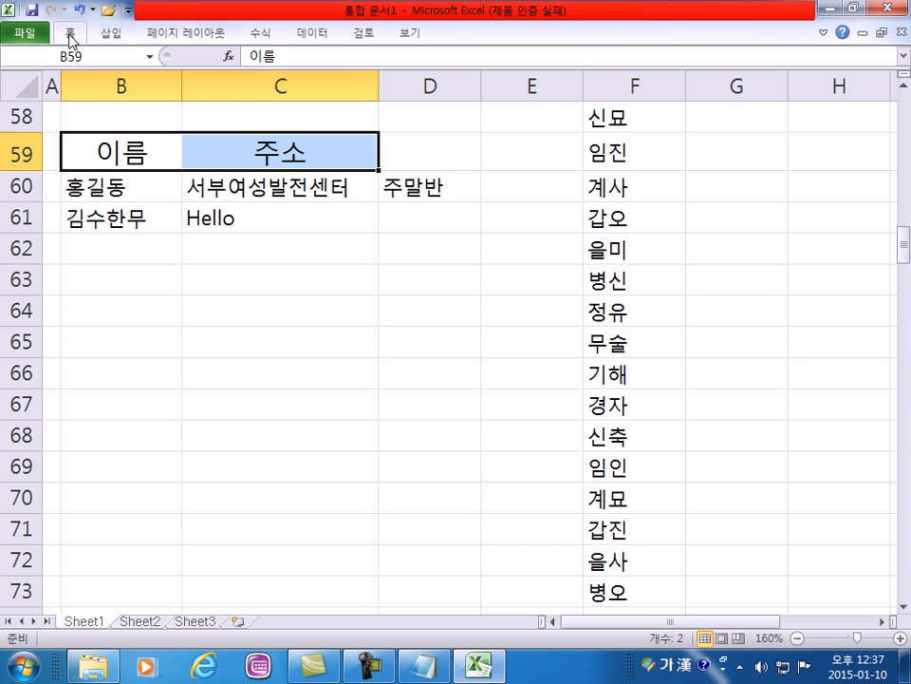
{"action": "left_click", "coordinate": [72, 37]}
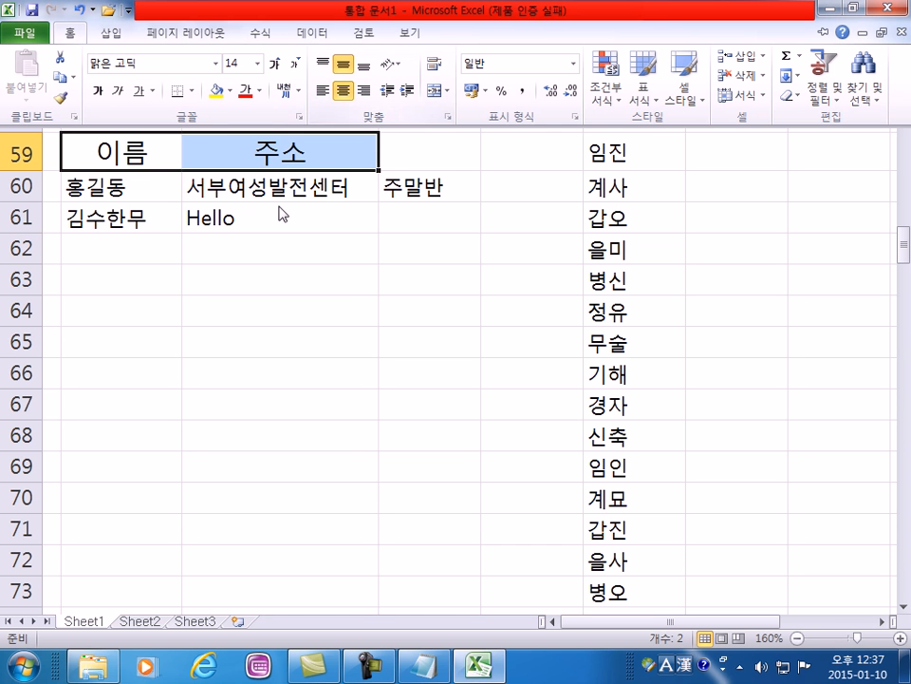
{"action": "left_click", "coordinate": [270, 265]}
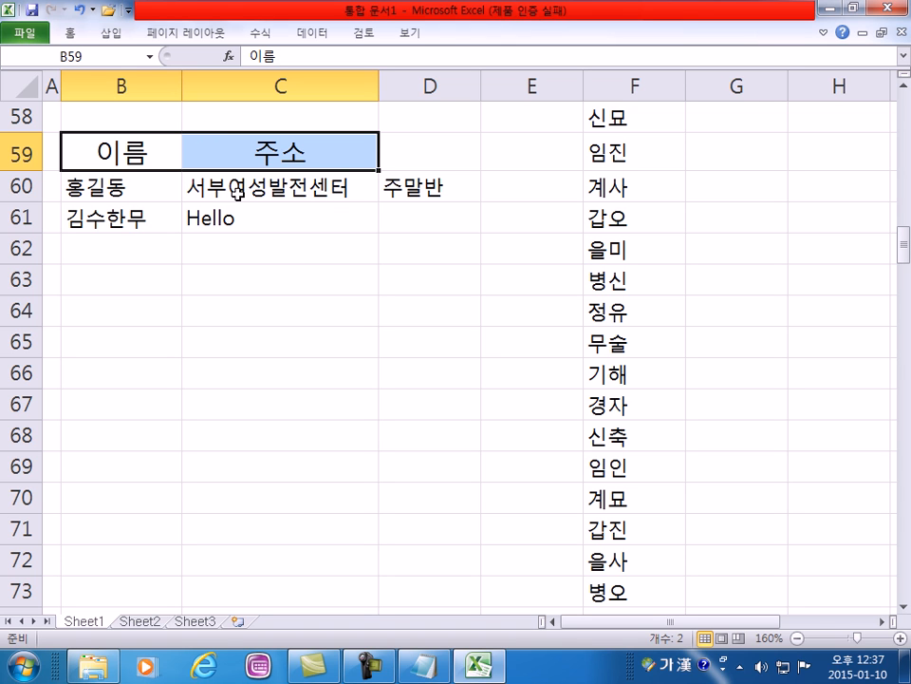
- Expand the collapsed ribbon, then switch it repeatedly between tab names only and the full Home commands, leaving it expanded
{"action": "double_click", "coordinate": [71, 42]}
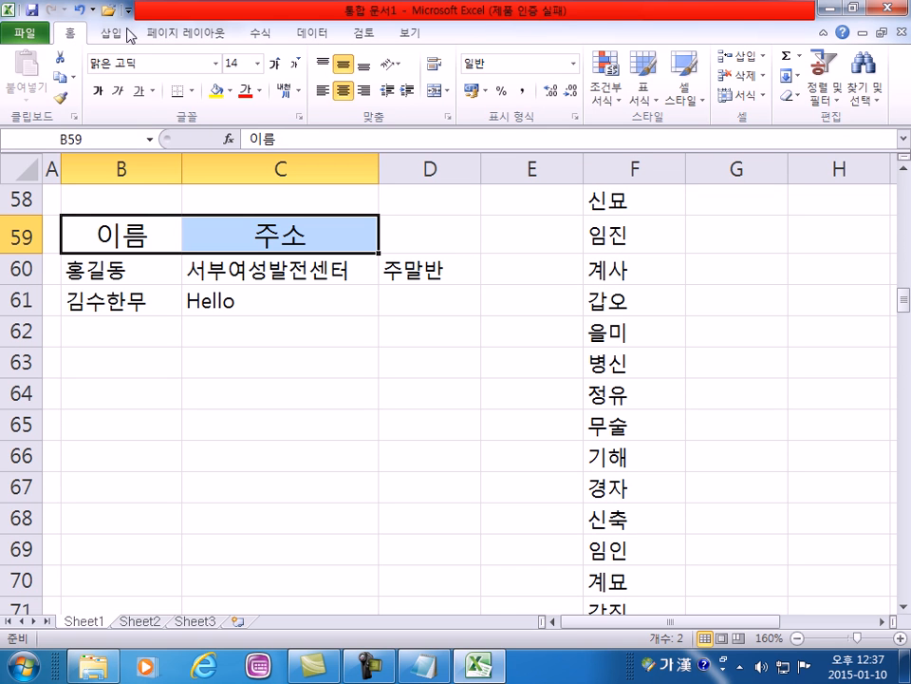
{"action": "left_click", "coordinate": [825, 39]}
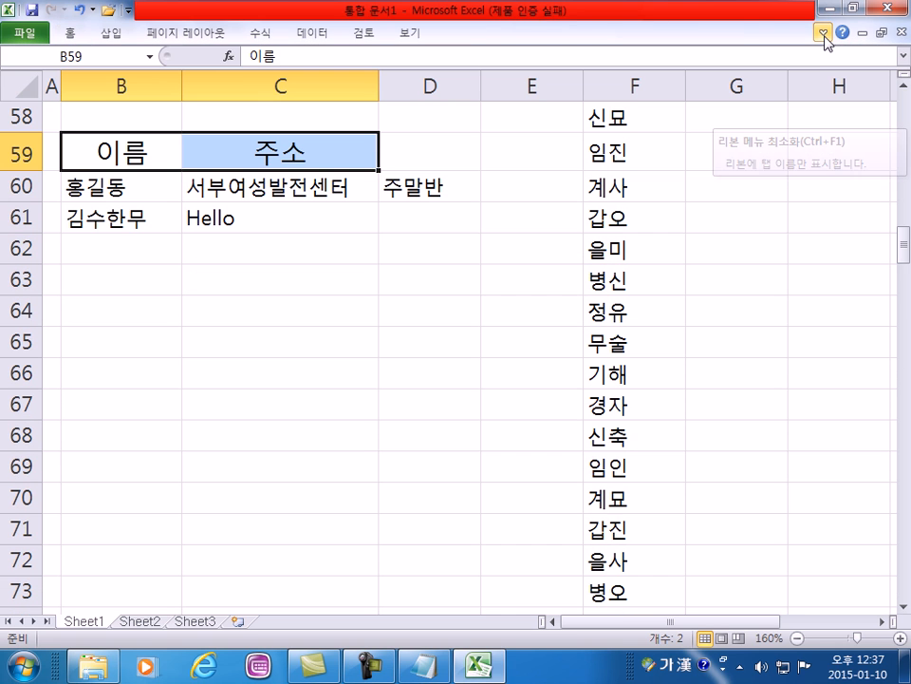
{"action": "left_click", "coordinate": [827, 40]}
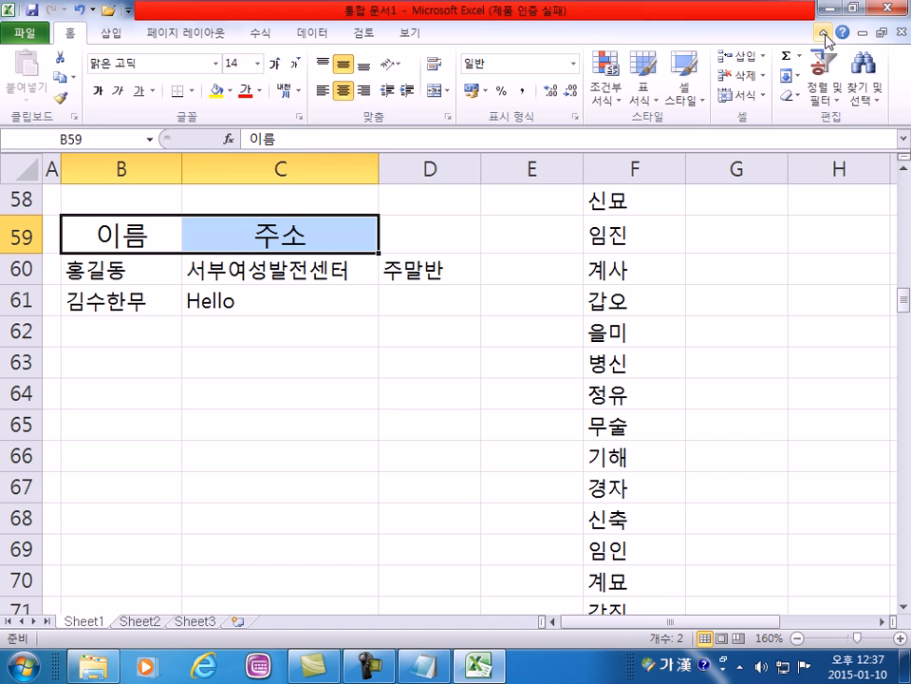
{"action": "left_click", "coordinate": [826, 39]}
{"action": "left_click", "coordinate": [825, 38]}
{"action": "left_click", "coordinate": [824, 33]}
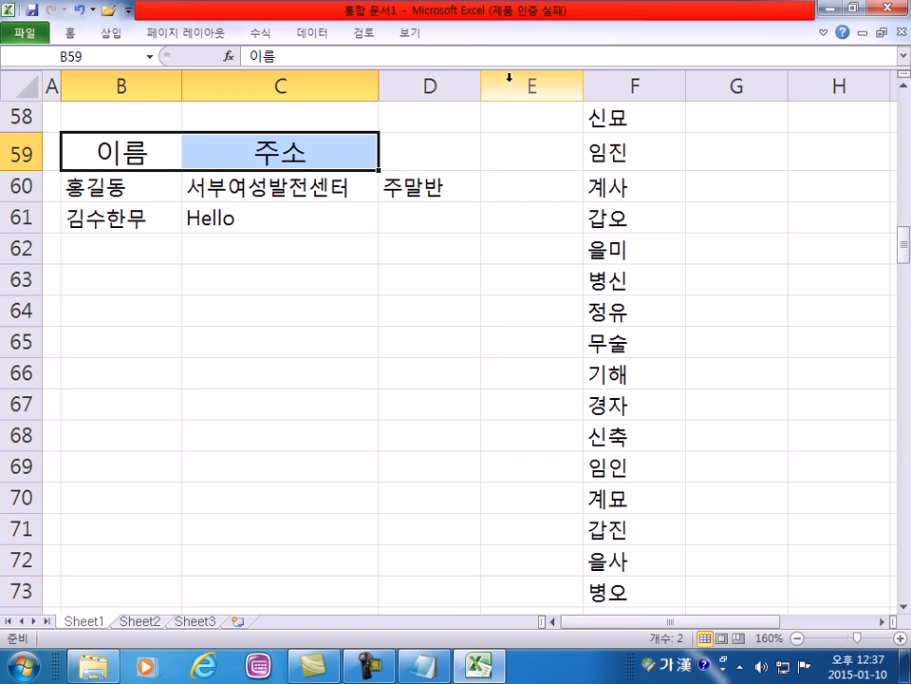
{"action": "left_click", "coordinate": [823, 33]}
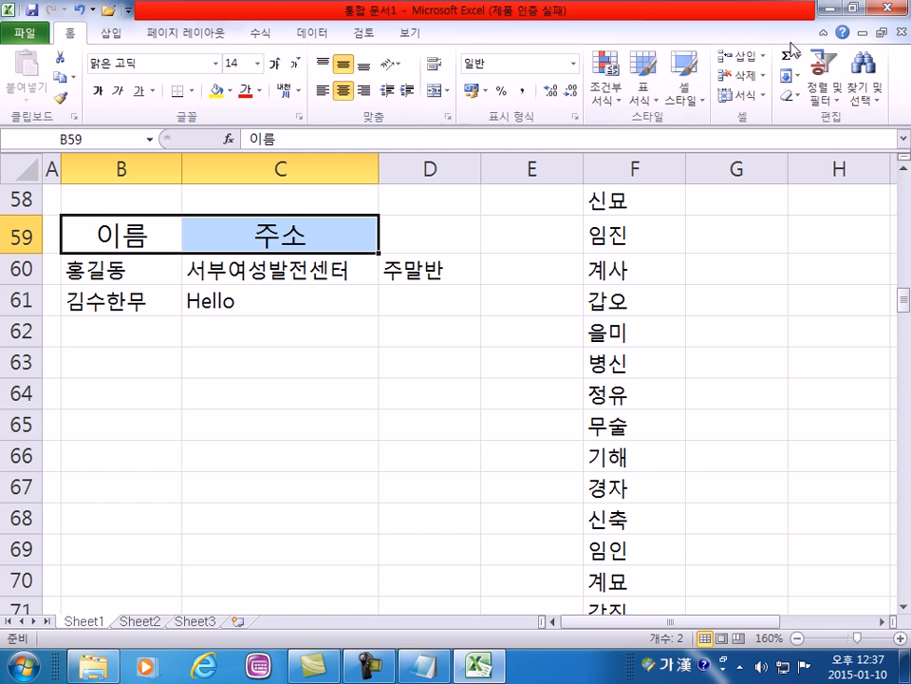
{"action": "left_click", "coordinate": [823, 34]}
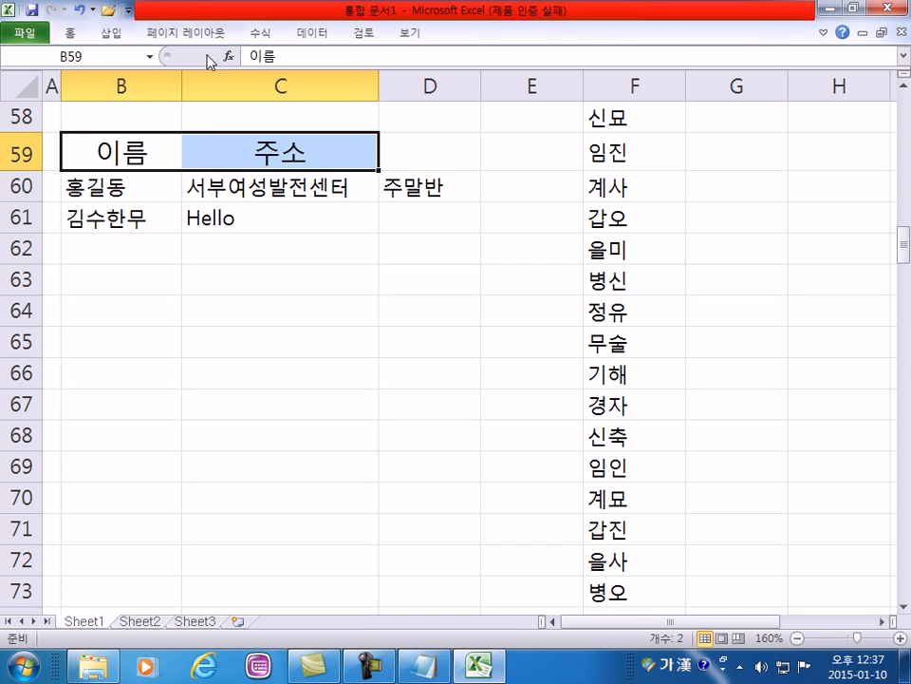
{"action": "left_click", "coordinate": [824, 34]}
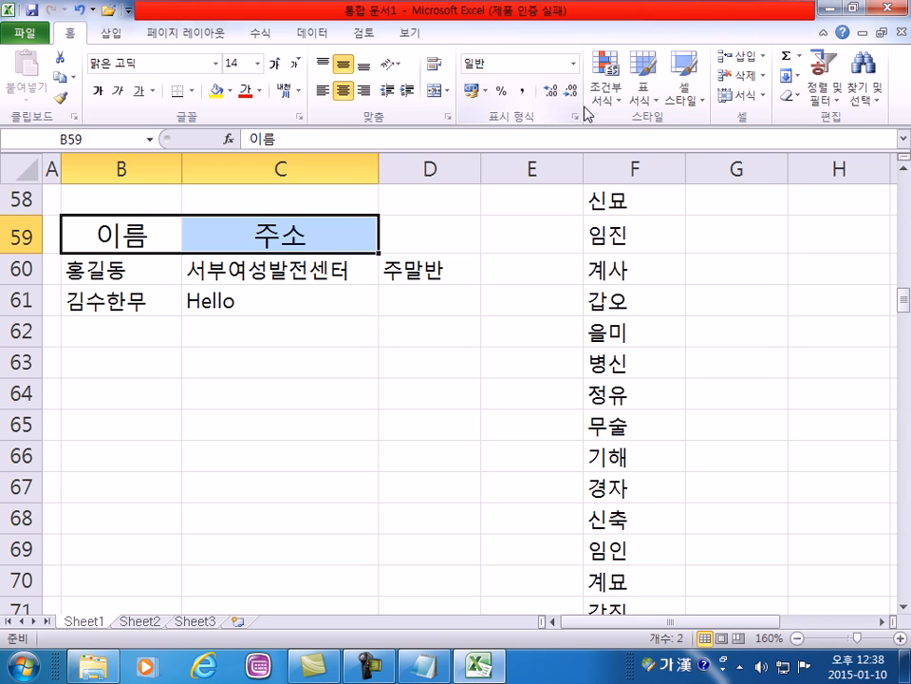
{"action": "left_click", "coordinate": [823, 32]}
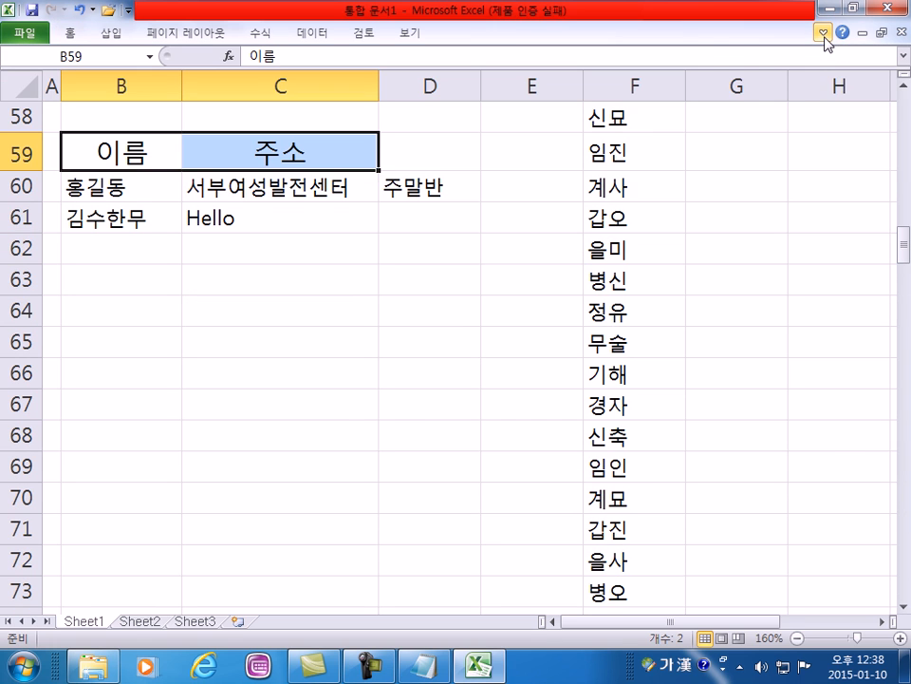
{"action": "left_click", "coordinate": [824, 38]}
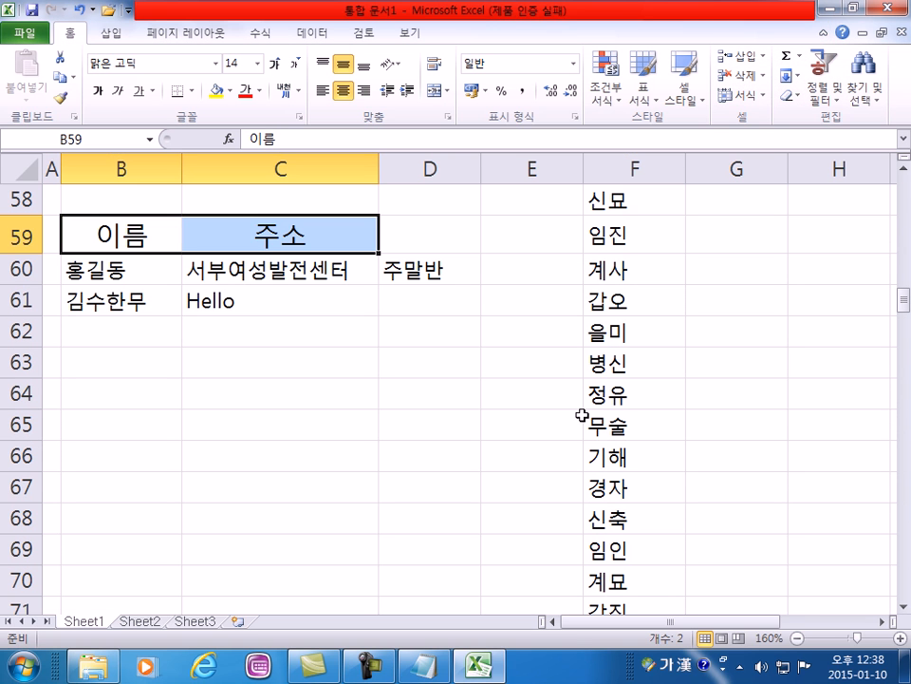
- Toggle the ribbon between collapsed and expanded several times in quick succession, ending with it expanded
{"action": "key", "text": "ctrl+F1"}
{"action": "key", "text": "ctrl+F1"}
{"action": "key", "text": "ctrl+F1"}
{"action": "key", "text": "ctrl+F1"}
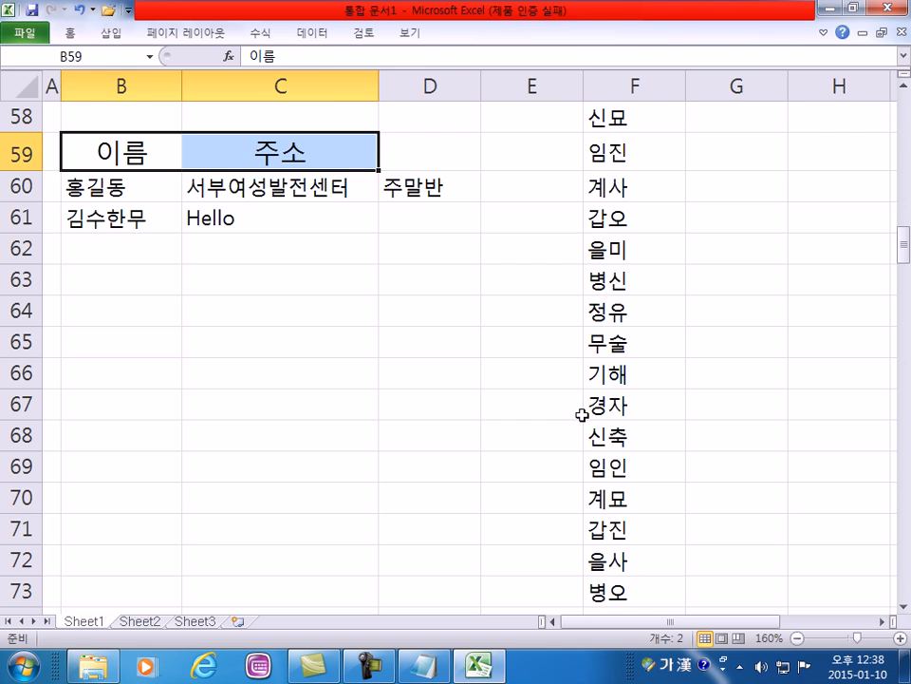
{"action": "key", "text": "ctrl+F1"}
{"action": "key", "text": "ctrl+F1"}
{"action": "key", "text": "ctrl+F1"}
{"action": "key", "text": "ctrl+F1"}
{"action": "key", "text": "ctrl+F1"}
{"action": "key", "text": "ctrl+F1"}
{"action": "key", "text": "ctrl+F1"}
{"action": "key", "text": "ctrl+F1"}
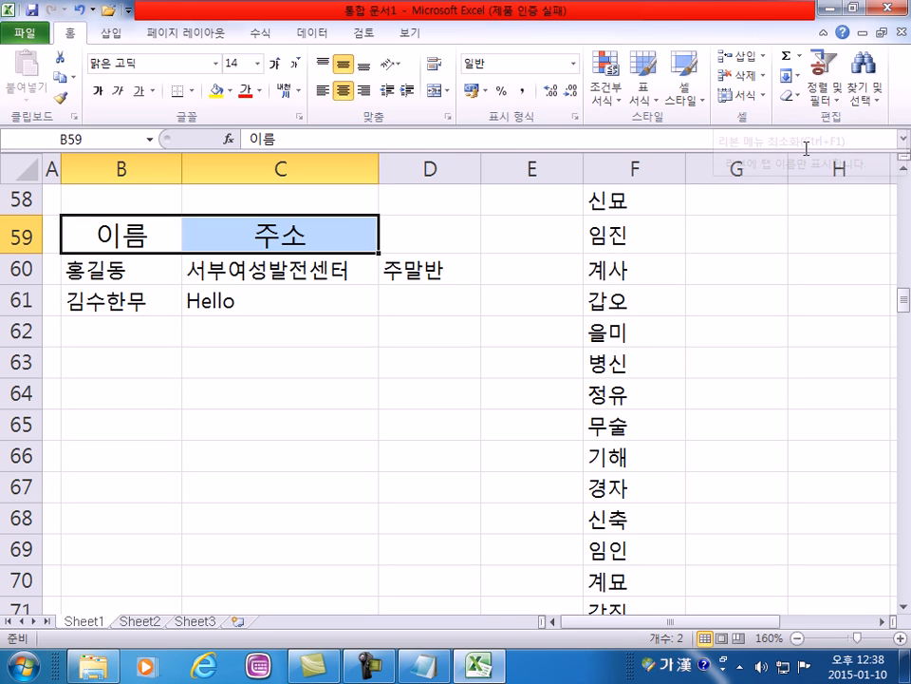
- Minimize and restore the ribbon repeatedly, finishing with the Home commands fully shown
{"action": "left_click", "coordinate": [824, 36]}
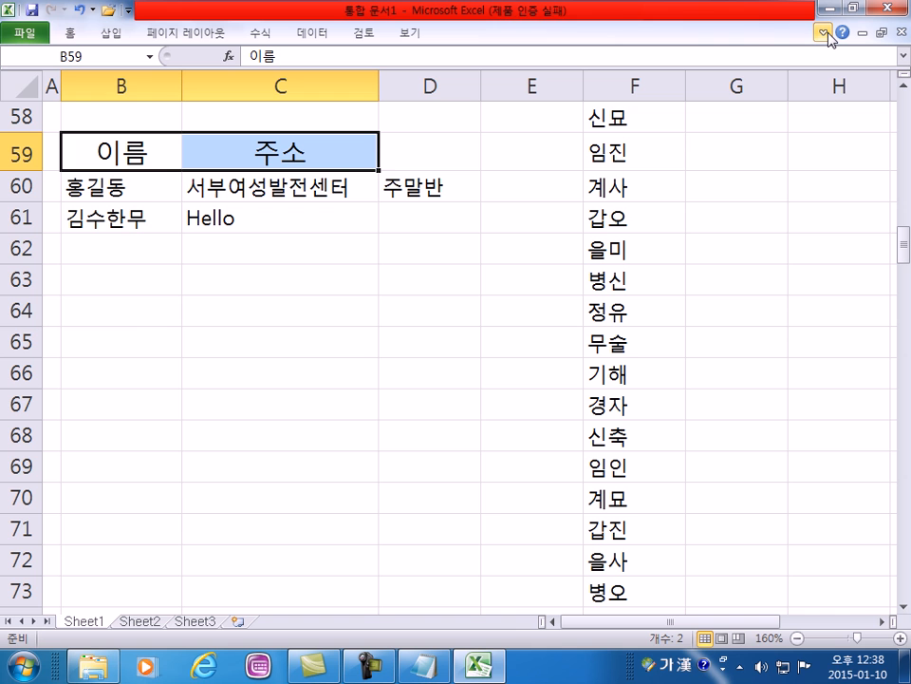
{"action": "left_click", "coordinate": [825, 33]}
{"action": "left_click", "coordinate": [825, 33]}
{"action": "left_click", "coordinate": [825, 33]}
{"action": "left_click", "coordinate": [825, 33]}
{"action": "left_click", "coordinate": [825, 33]}
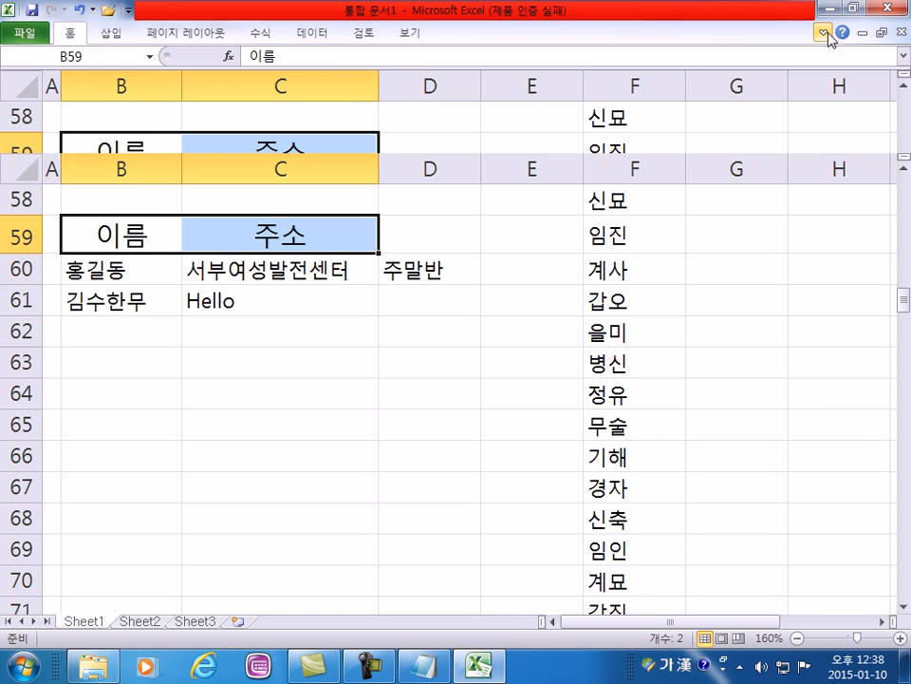
{"action": "left_click", "coordinate": [825, 33]}
{"action": "left_click", "coordinate": [825, 33]}
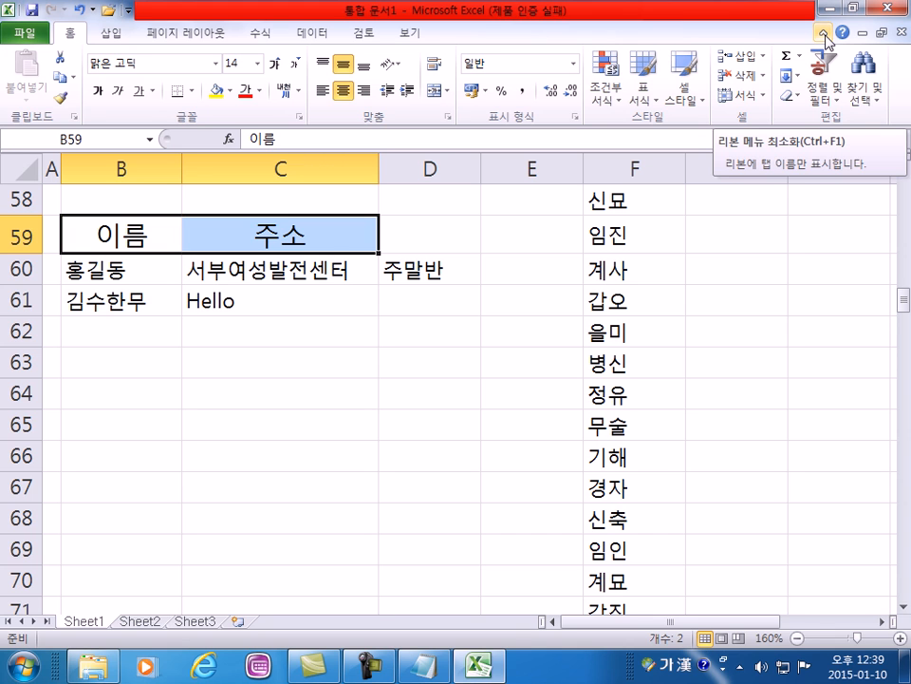
{"action": "left_click", "coordinate": [825, 34]}
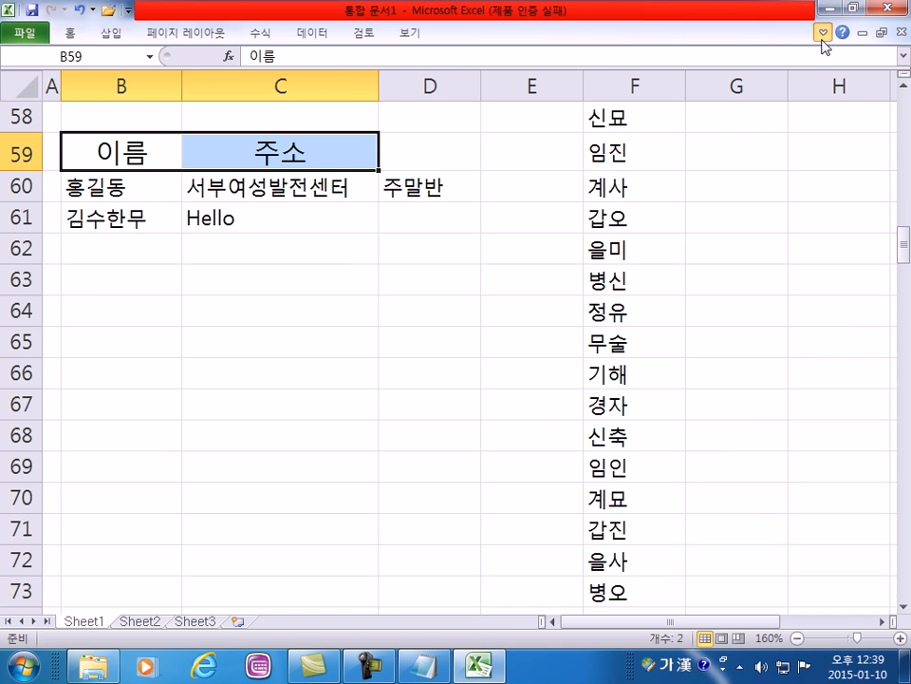
{"action": "left_click", "coordinate": [825, 35]}
{"action": "left_click", "coordinate": [823, 33]}
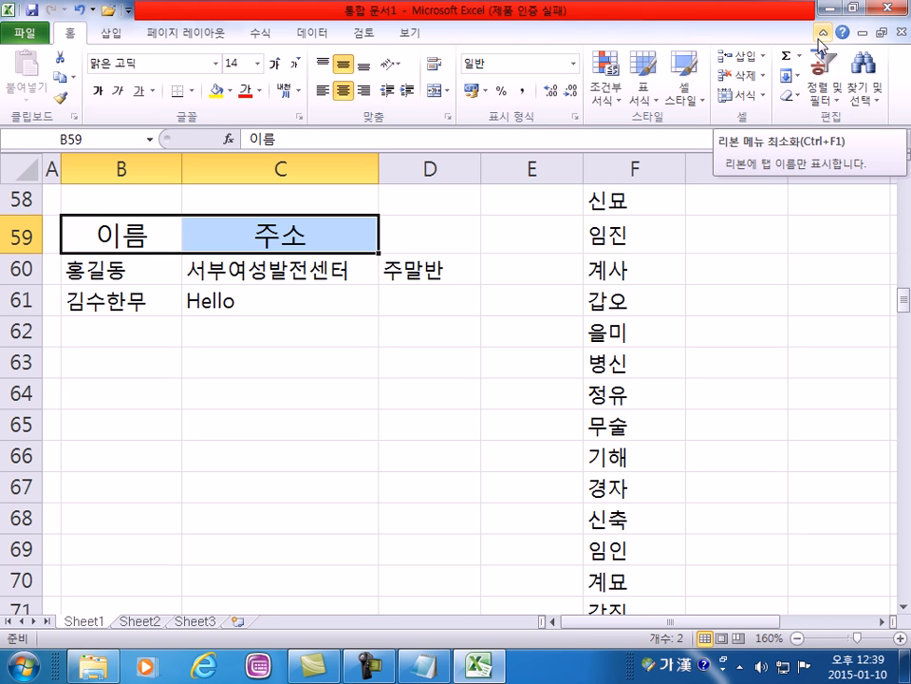
{"action": "left_click", "coordinate": [822, 36]}
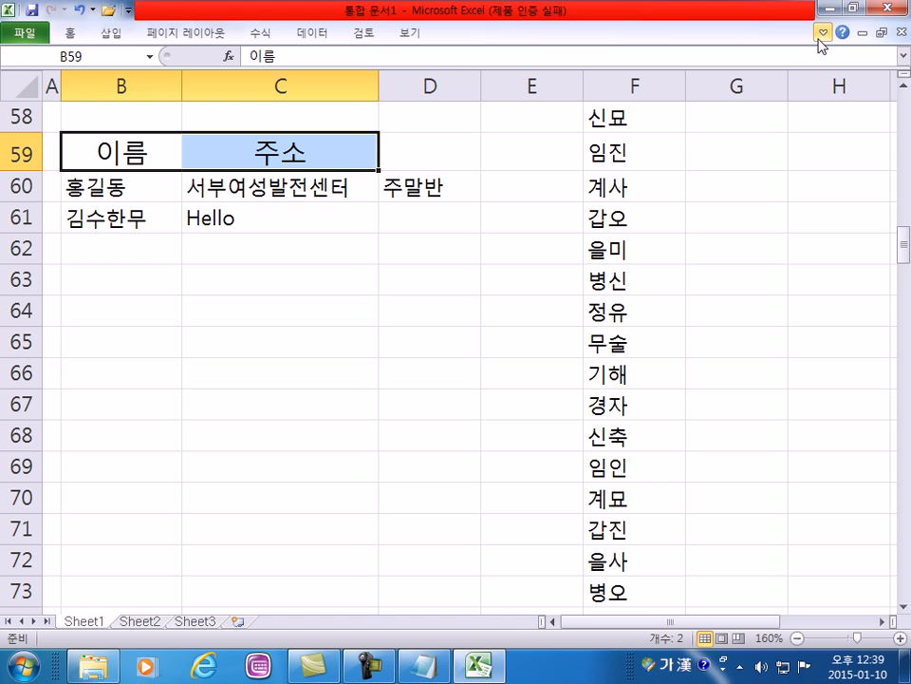
{"action": "left_click", "coordinate": [822, 34]}
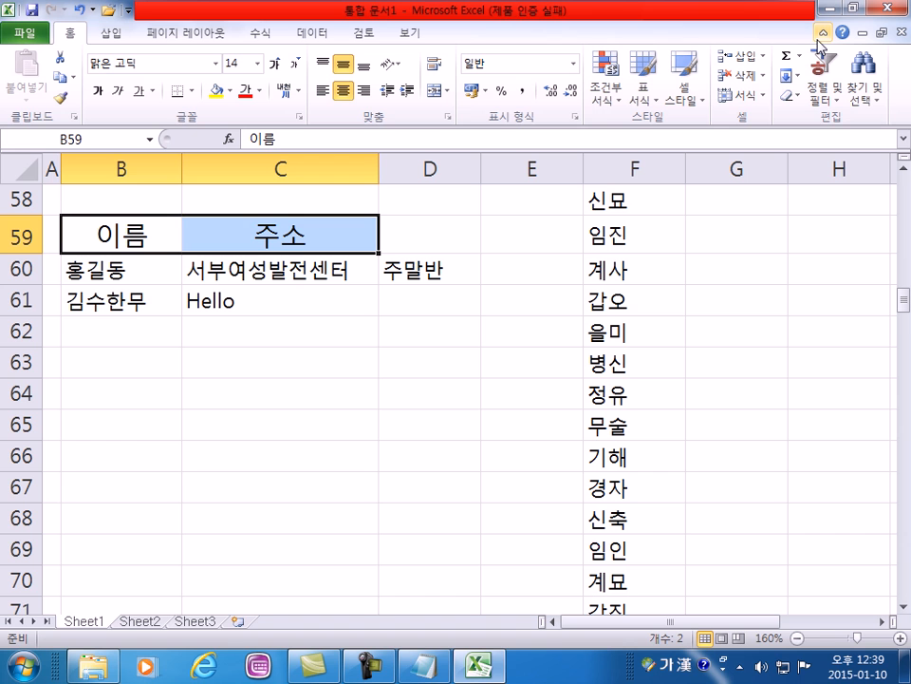
- Switch to Notepad and add the line "컴퓨터는 머리에 기억시키는 것이 아니라 몸이 기억" below the point-size notes
{"action": "left_click", "coordinate": [425, 662]}
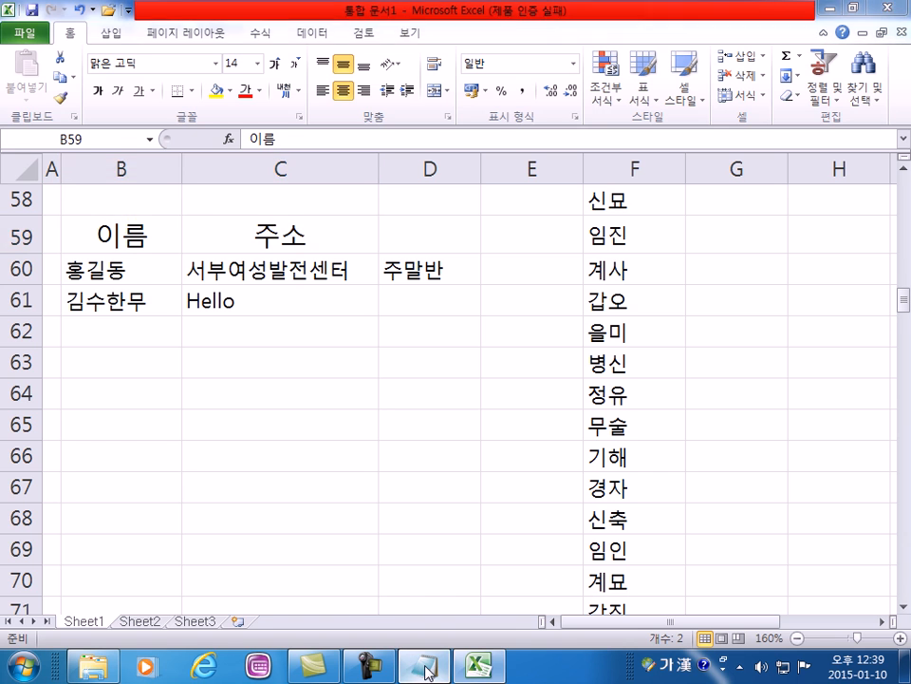
{"action": "key", "text": "Return"}
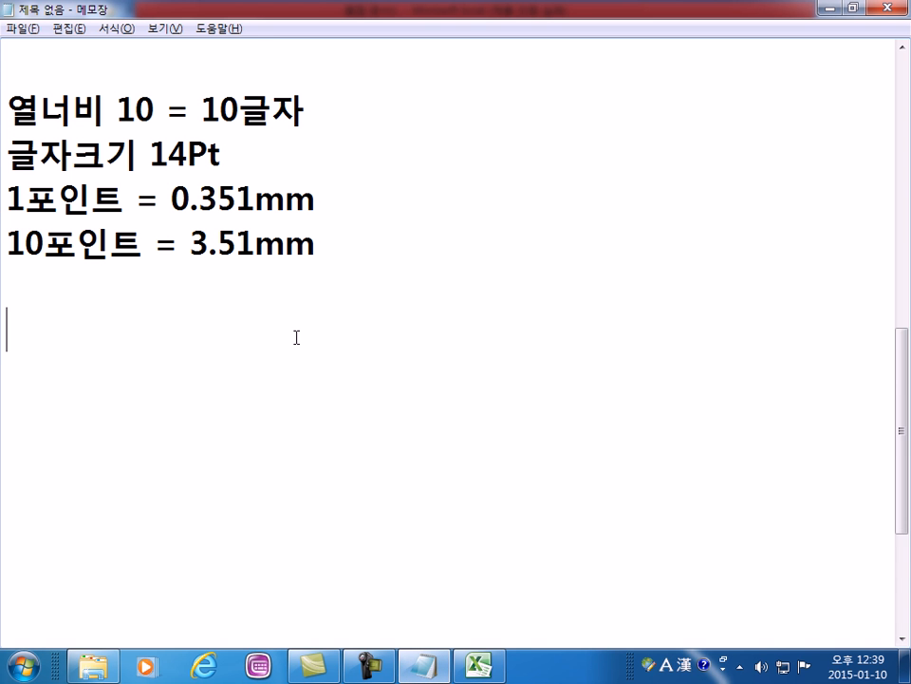
{"action": "scroll", "coordinate": [295, 337], "scroll_direction": "down", "scroll_amount": 1}
{"action": "type", "text": "zjavb"}
{"action": "key", "text": "shift+Home"}
{"action": "key", "text": "Hangul"}
{"action": "type", "text": "컴퓨터는 "}
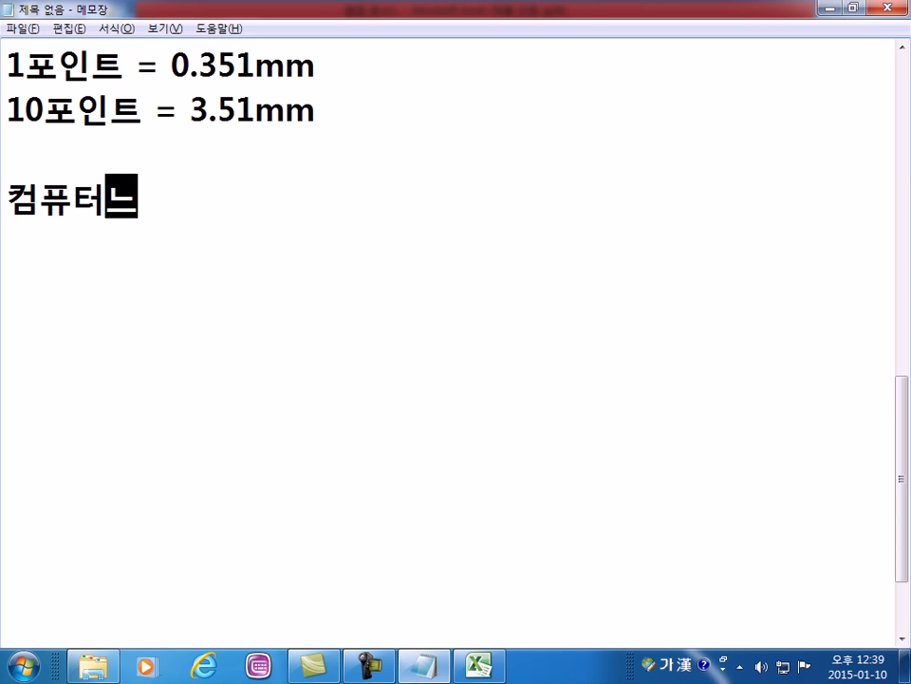
{"action": "type", "text": "머리에 기억"}
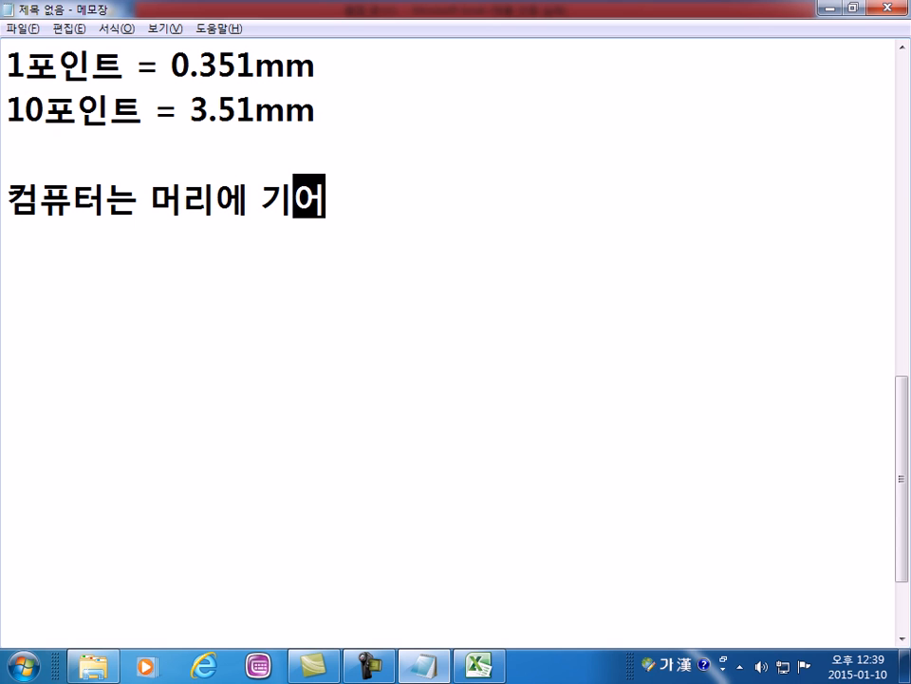
{"action": "type", "text": "시키는 것"}
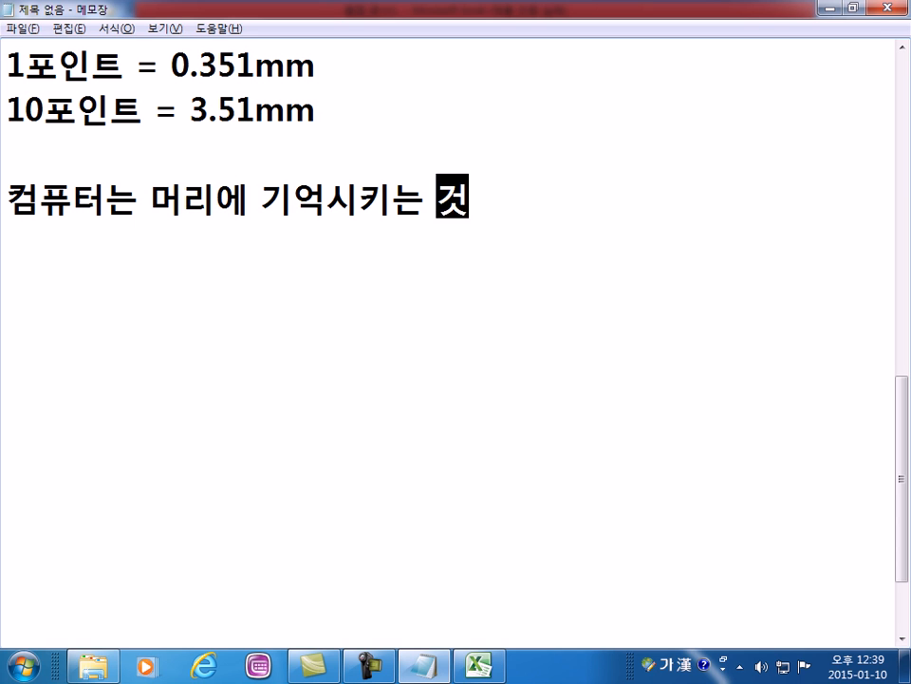
{"action": "type", "text": "이 아니라 몸이 기억"}
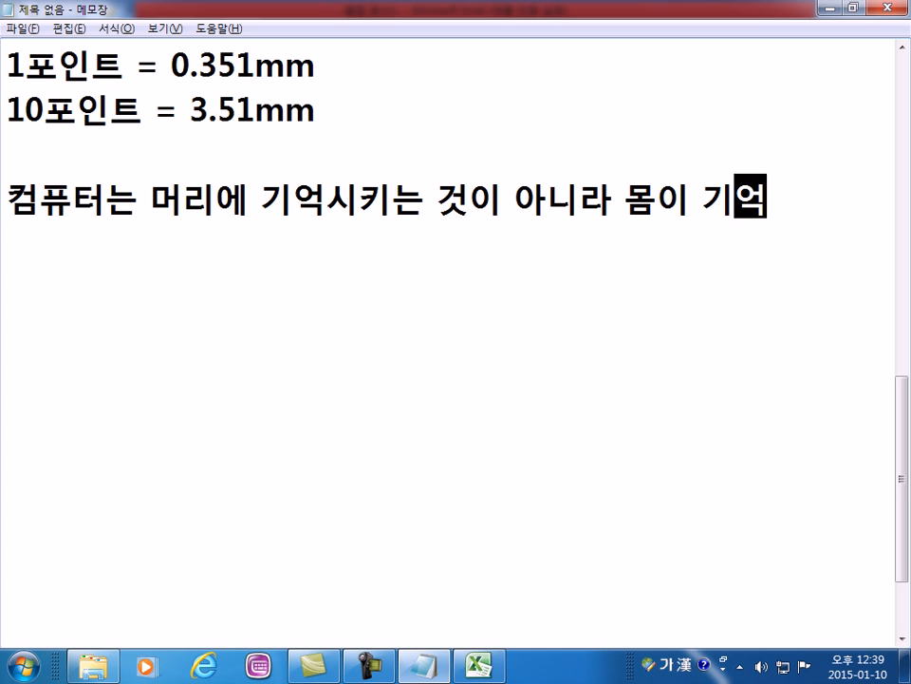
{"action": "key", "text": "Return"}
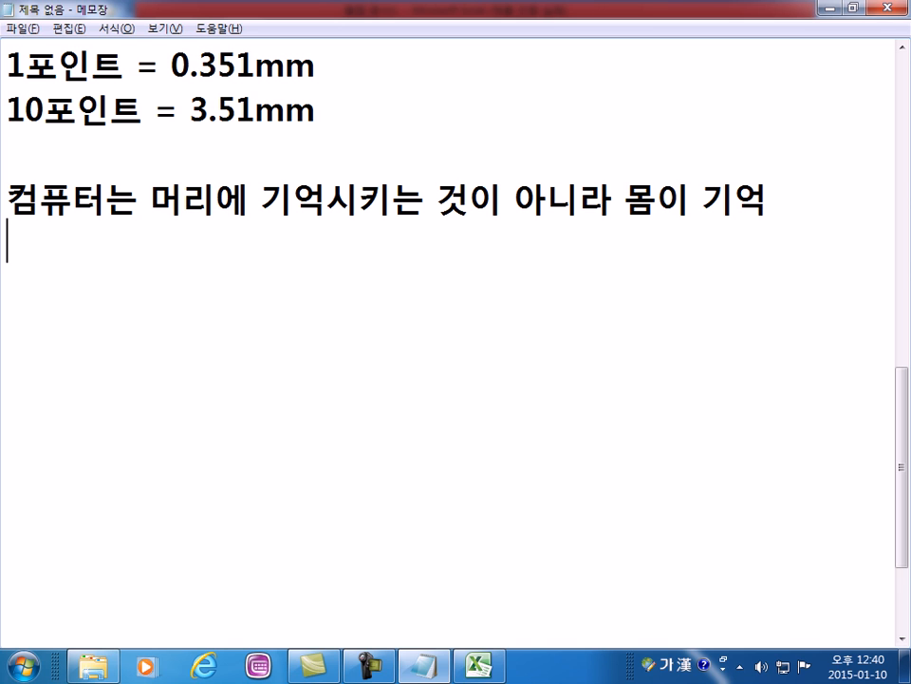
- Add a line with the sample person's name followed by "은 멋지다" and start a new line
{"action": "type", "text": "홍ㄱ길동"}
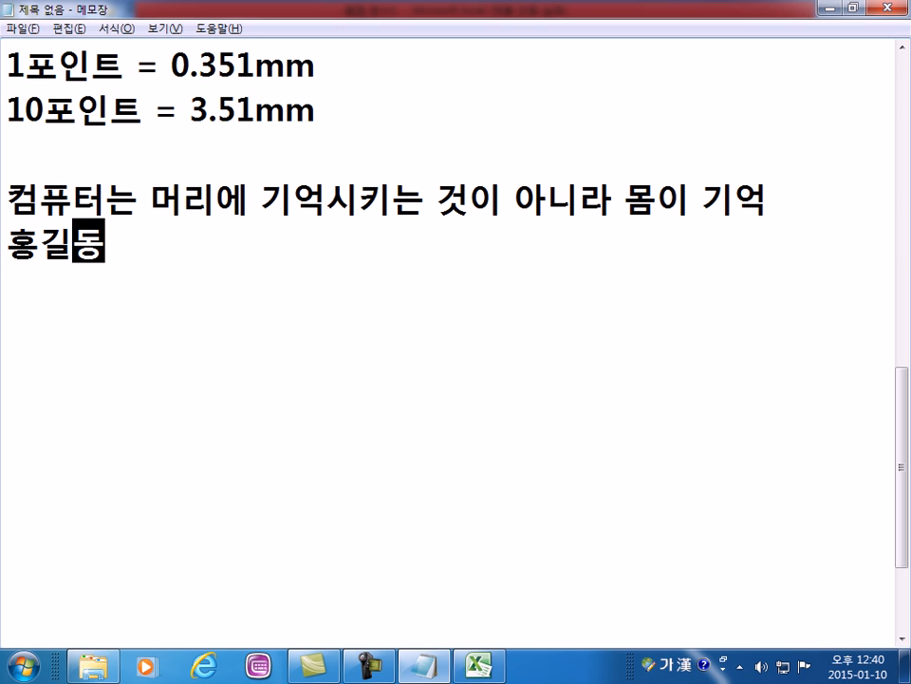
{"action": "type", "text": "은 멋지다"}
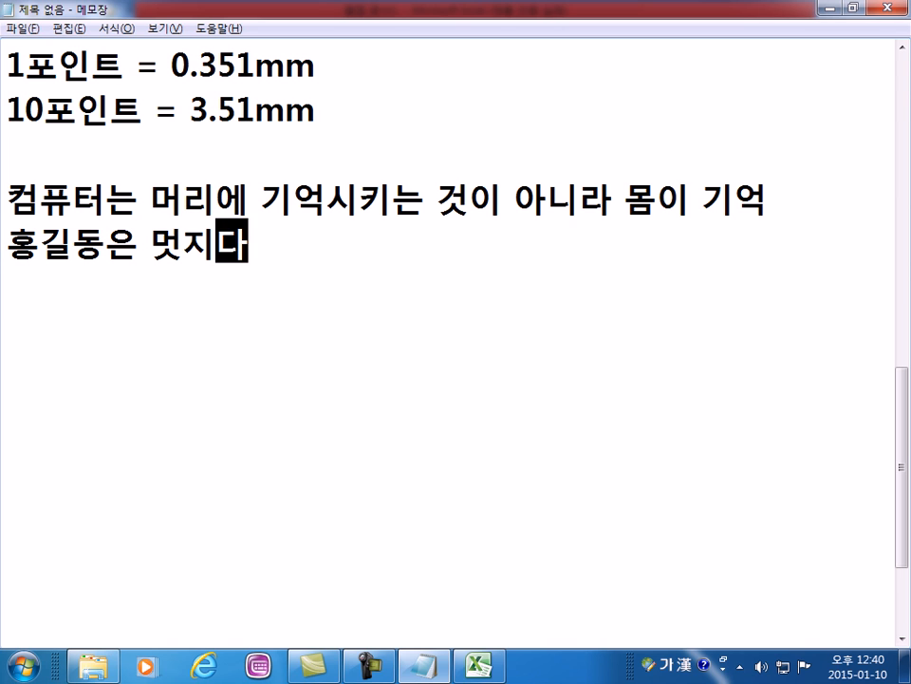
{"action": "key", "text": "Return"}
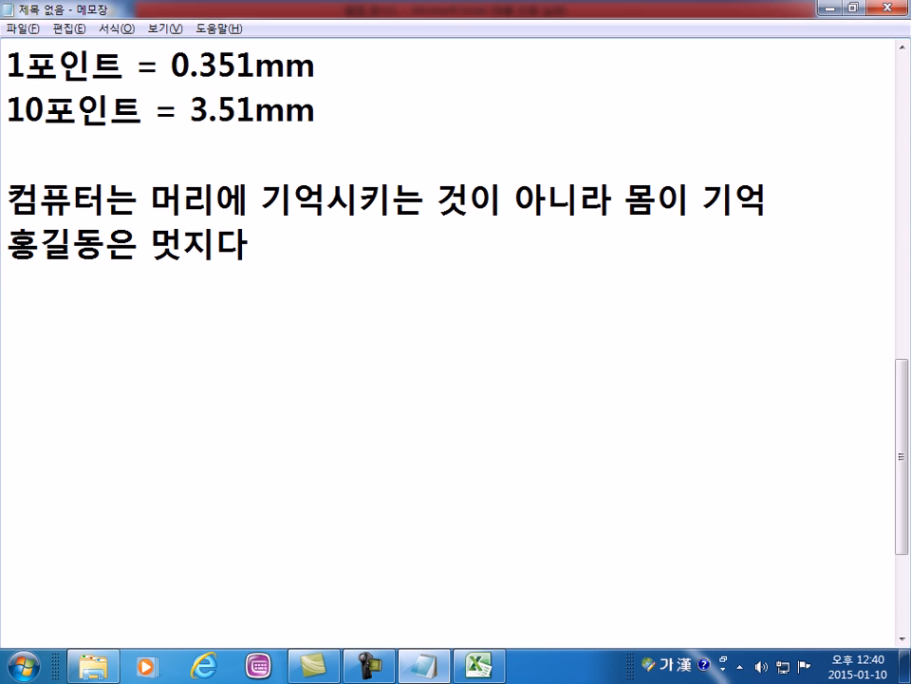
- Switch back to Excel, select cell C64, and zoom the worksheet in and out, ending at 250%
{"action": "key", "text": "alt+Tab"}
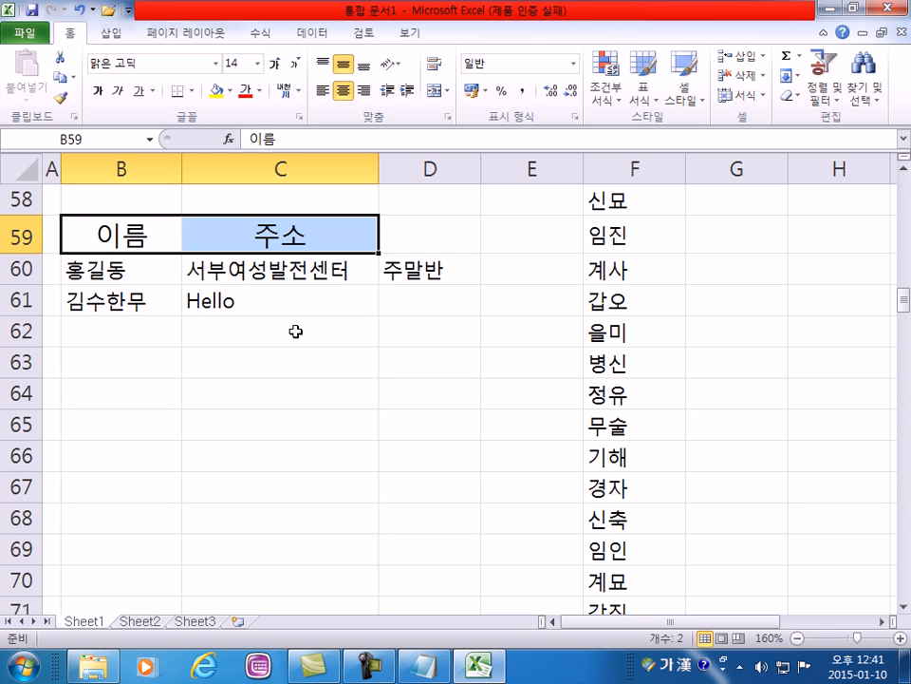
{"action": "left_click", "coordinate": [136, 333]}
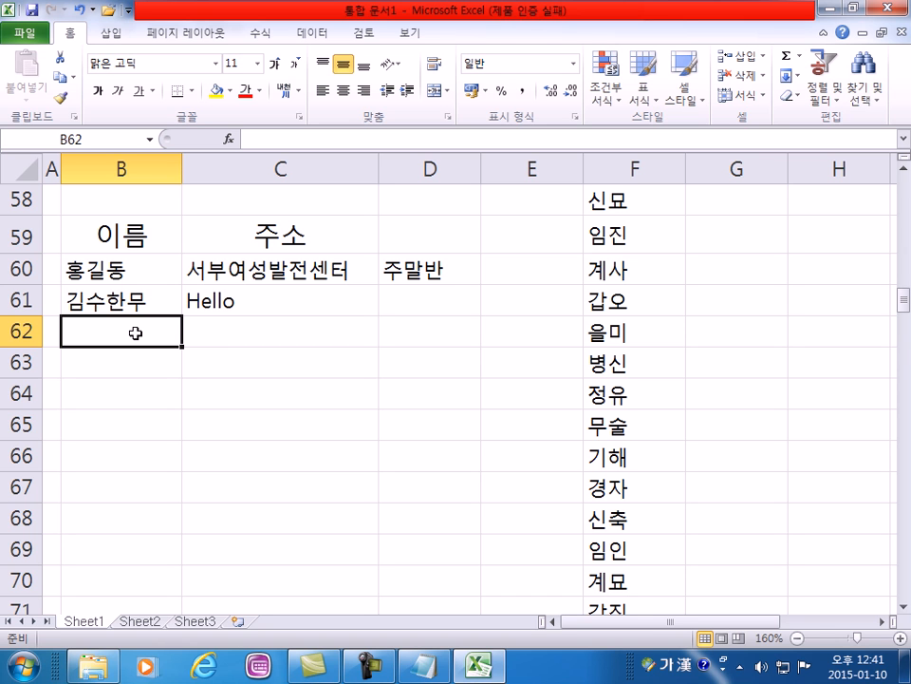
{"action": "left_click", "coordinate": [242, 399]}
{"action": "scroll", "coordinate": [326, 415], "scroll_direction": "up", "scroll_amount": 8}
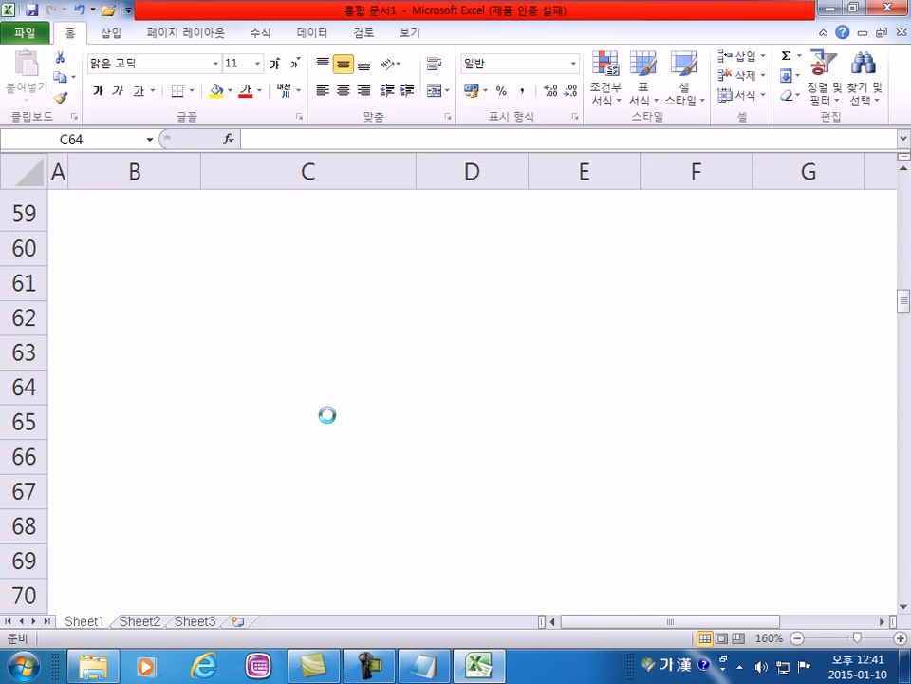
{"action": "scroll", "coordinate": [340, 367], "scroll_direction": "up", "scroll_amount": 4}
{"action": "scroll", "coordinate": [338, 361], "scroll_direction": "down", "scroll_amount": 20}
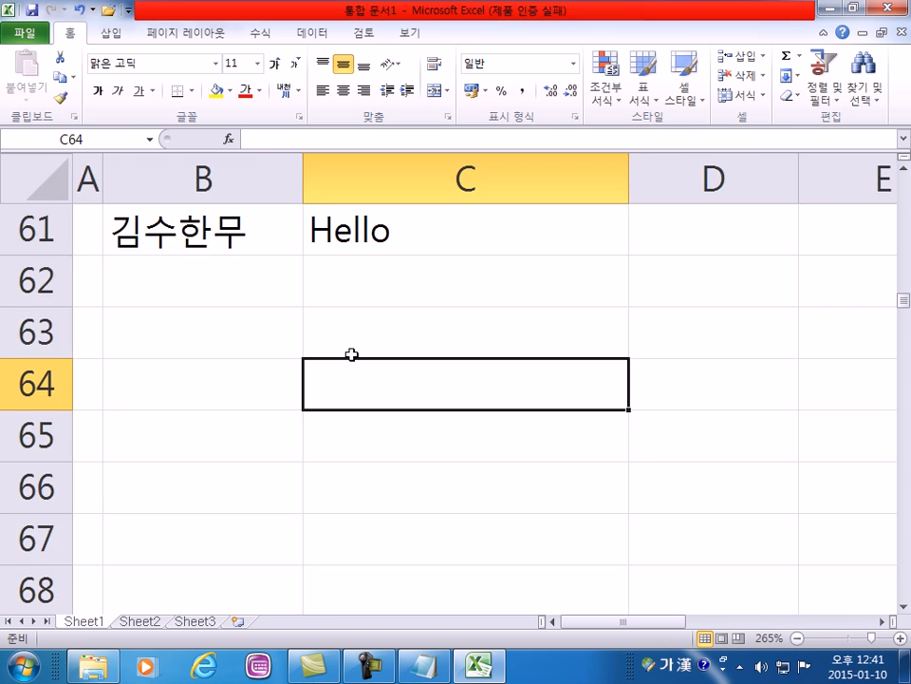
{"action": "scroll", "coordinate": [373, 342], "scroll_direction": "up", "scroll_amount": 5}
{"action": "scroll", "coordinate": [373, 342], "scroll_direction": "down", "scroll_amount": 1}
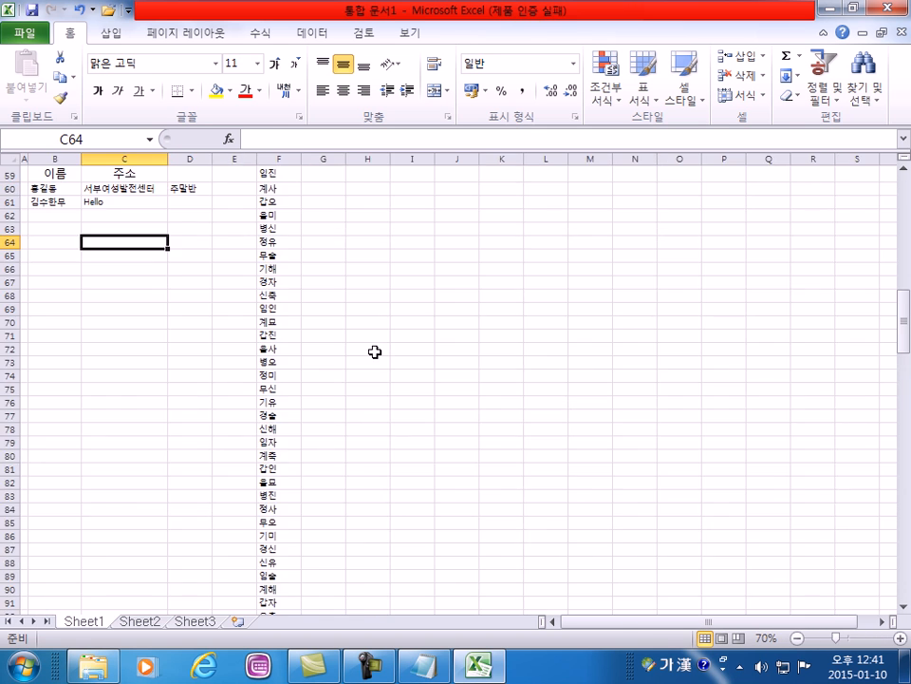
{"action": "scroll", "coordinate": [374, 352], "scroll_direction": "up", "scroll_amount": 12}
{"action": "scroll", "coordinate": [382, 346], "scroll_direction": "down", "scroll_amount": 3}
{"action": "scroll", "coordinate": [385, 344], "scroll_direction": "up", "scroll_amount": 3}
{"action": "scroll", "coordinate": [383, 347], "scroll_direction": "down", "scroll_amount": 5}
{"action": "scroll", "coordinate": [380, 342], "scroll_direction": "up", "scroll_amount": 5}
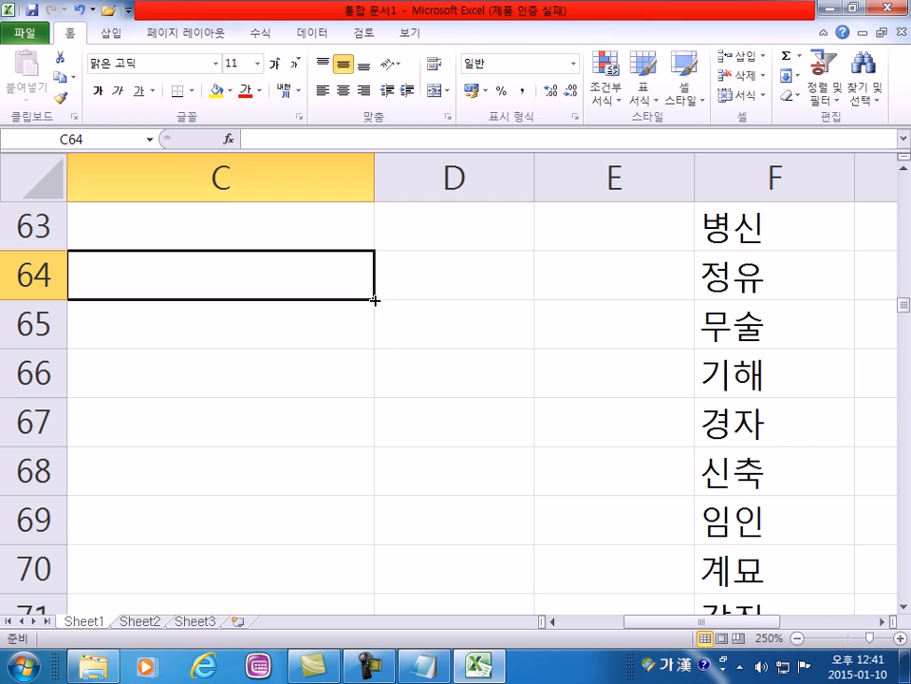
- Set the worksheet magnification to 100% through the Zoom dialog, then reopen the dialog and accept 100% again
{"action": "left_click", "coordinate": [406, 33]}
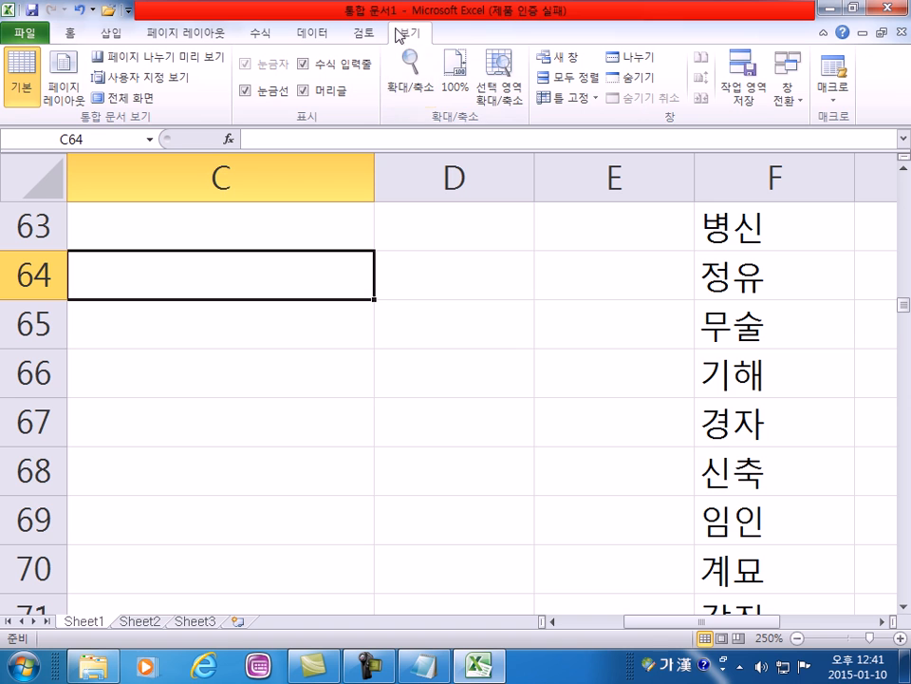
{"action": "left_click", "coordinate": [409, 80]}
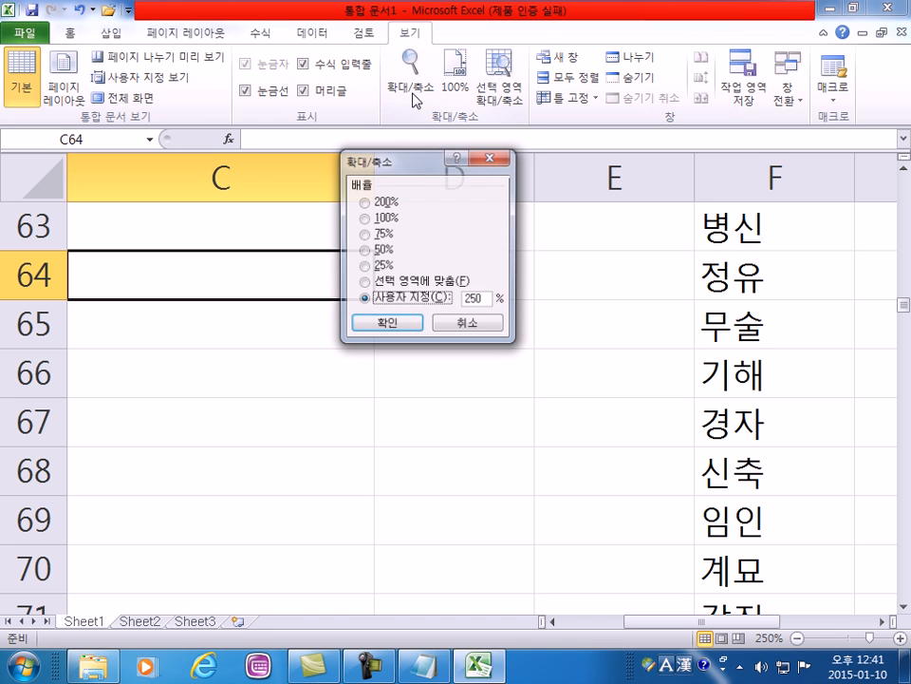
{"action": "left_click", "coordinate": [365, 219]}
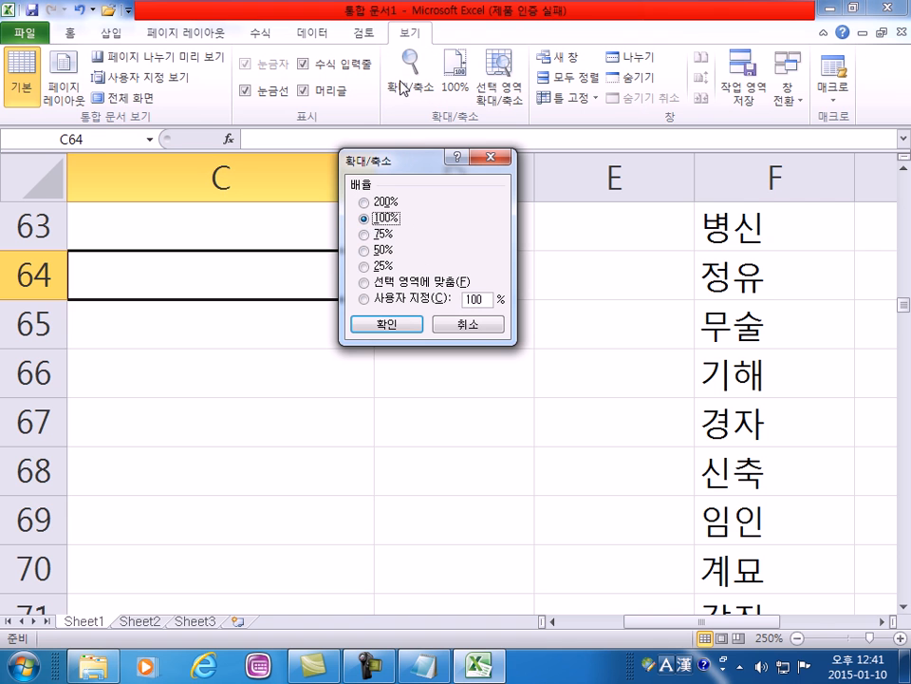
{"action": "left_click", "coordinate": [386, 323]}
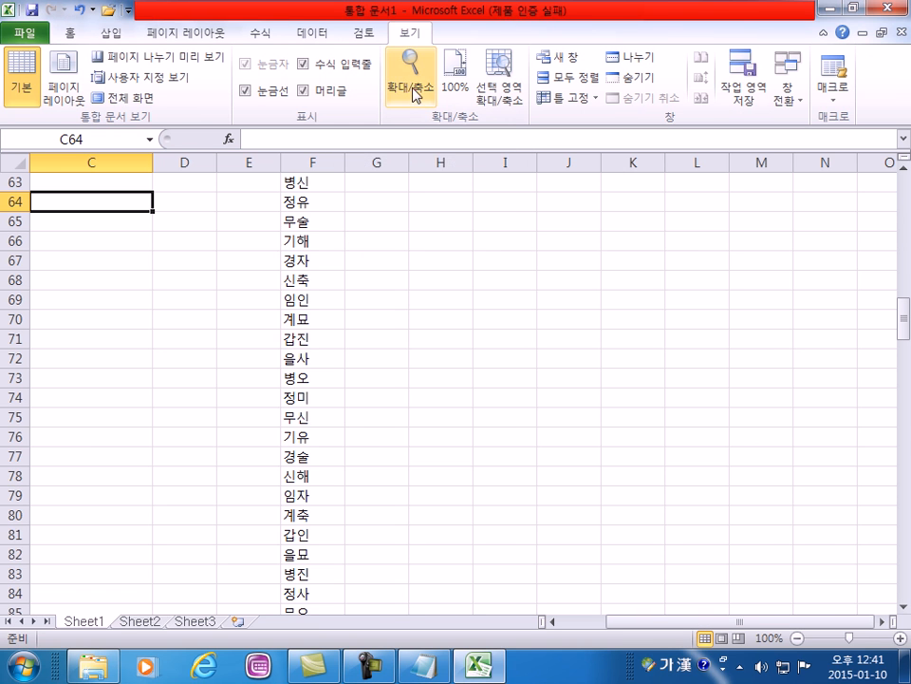
{"action": "left_click", "coordinate": [411, 92]}
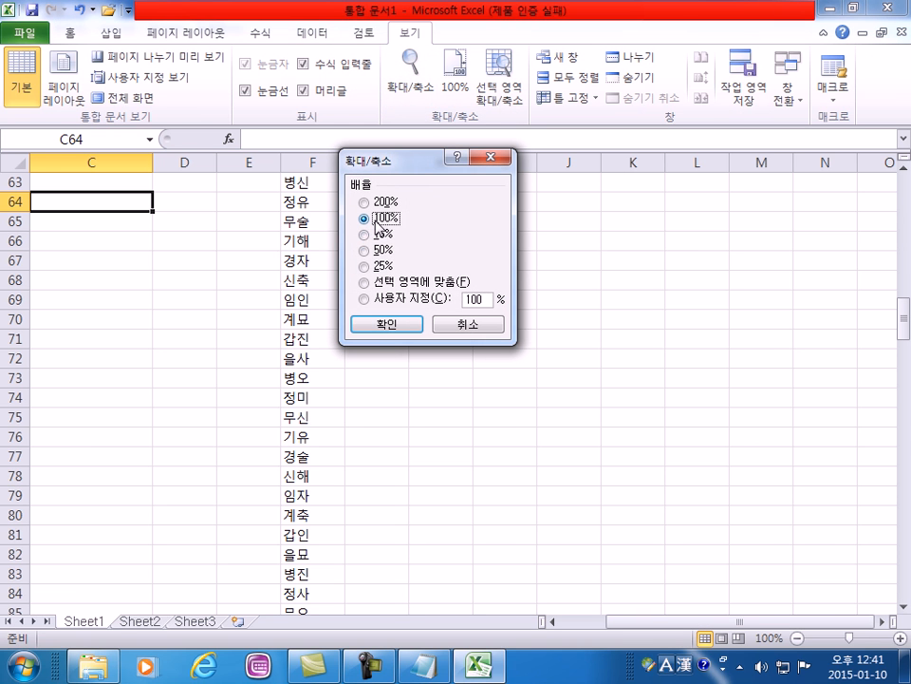
{"action": "left_click", "coordinate": [375, 326]}
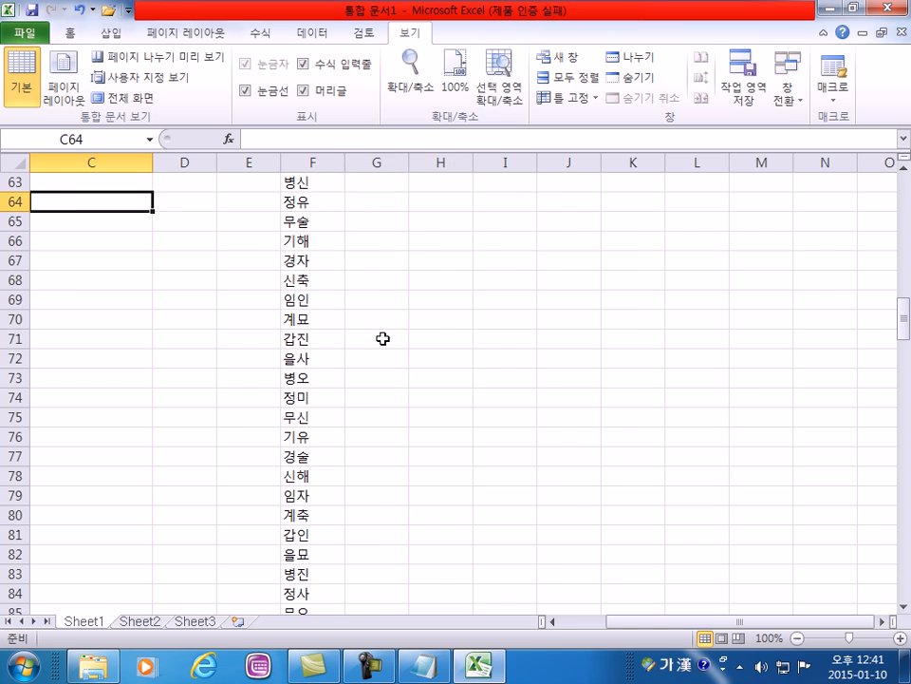
- Return to cell A1 and set the worksheet magnification to 200% in the Zoom dialog
{"action": "key", "text": "ctrl+Home"}
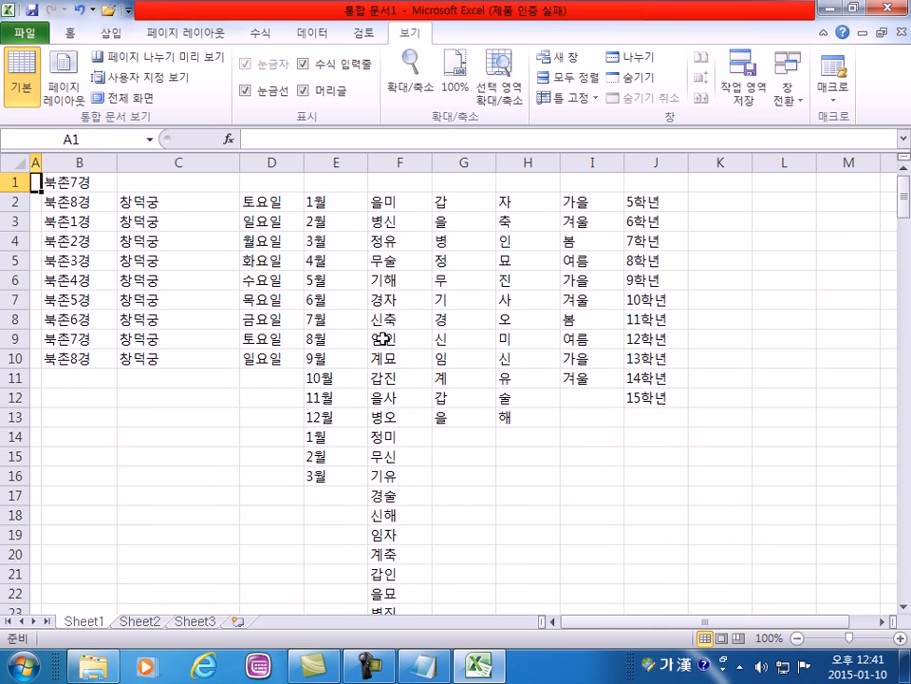
{"action": "left_click", "coordinate": [404, 76]}
{"action": "left_click", "coordinate": [388, 202]}
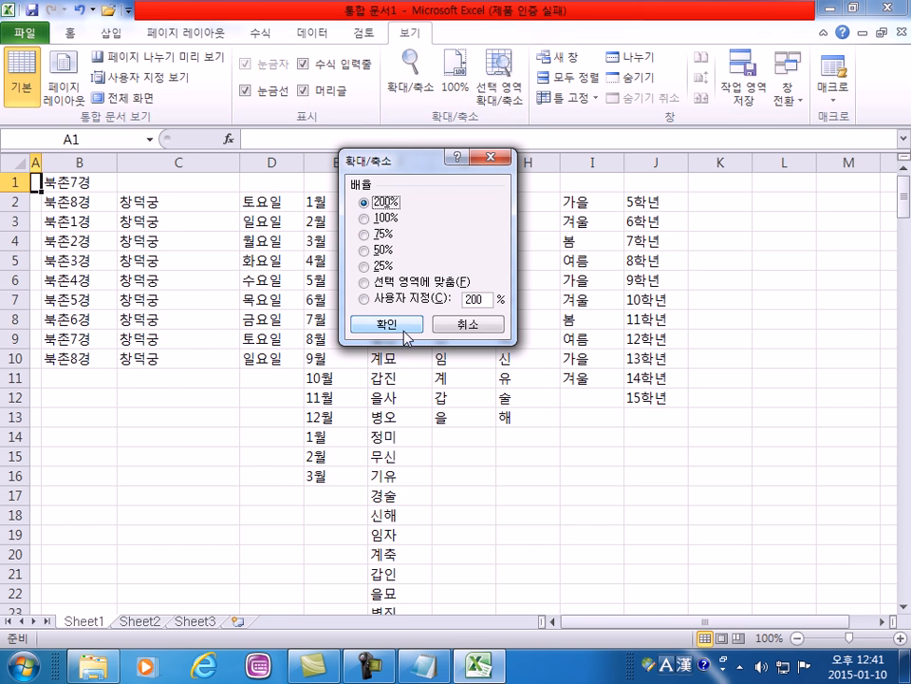
{"action": "left_click", "coordinate": [403, 328]}
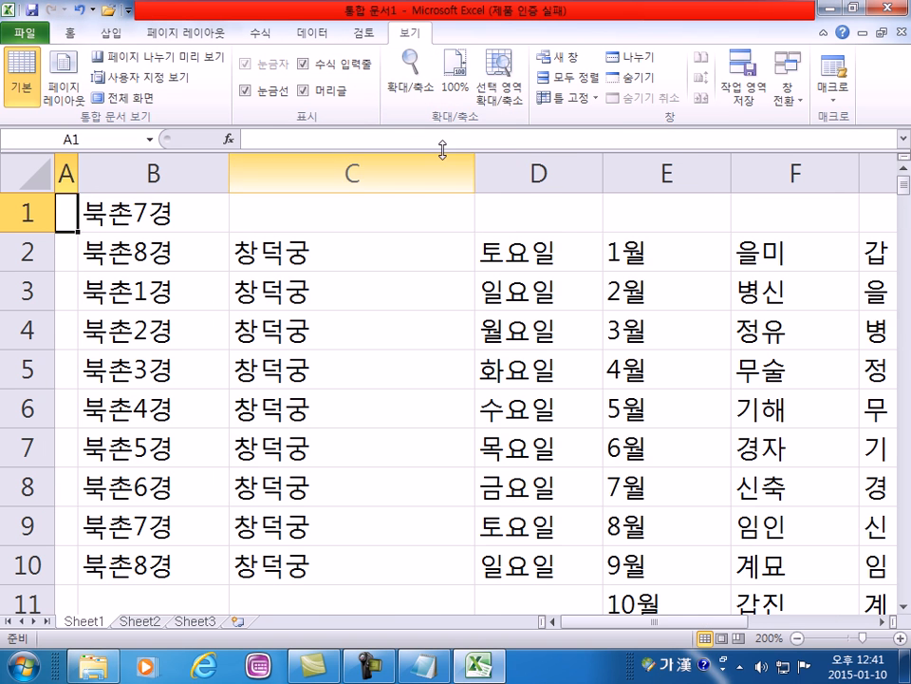
- Reset the zoom to 100%, then repeatedly zoom the worksheet in and out around cell A1, ending at 100%
{"action": "left_click", "coordinate": [456, 68]}
{"action": "scroll", "coordinate": [140, 259], "scroll_direction": "up", "scroll_amount": 4}
{"action": "scroll", "coordinate": [173, 329], "scroll_direction": "down", "scroll_amount": 2}
{"action": "scroll", "coordinate": [189, 371], "scroll_direction": "up", "scroll_amount": 6}
{"action": "scroll", "coordinate": [192, 369], "scroll_direction": "down", "scroll_amount": 3}
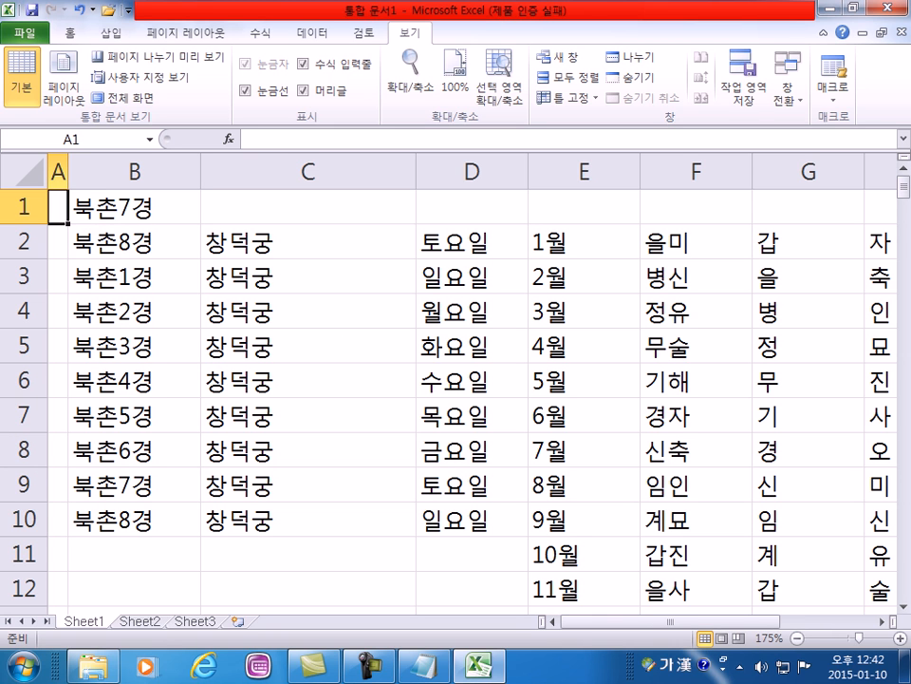
{"action": "scroll", "coordinate": [456, 389], "scroll_direction": "up", "scroll_amount": 8}
{"action": "scroll", "coordinate": [456, 379], "scroll_direction": "down", "scroll_amount": 18}
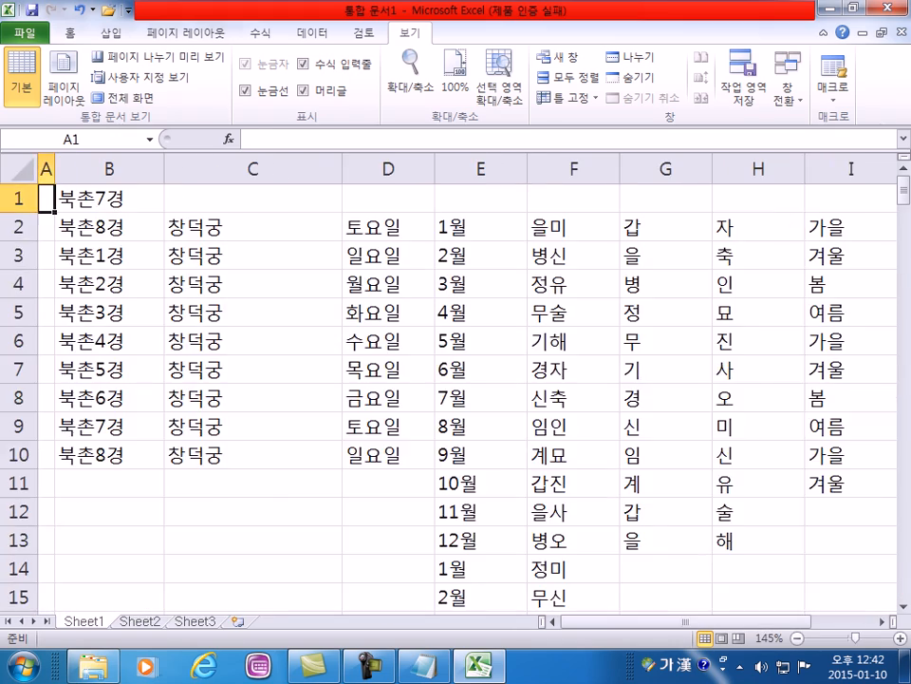
{"action": "scroll", "coordinate": [455, 379], "scroll_direction": "up", "scroll_amount": 9}
{"action": "scroll", "coordinate": [456, 380], "scroll_direction": "down", "scroll_amount": 9}
{"action": "scroll", "coordinate": [456, 380], "scroll_direction": "up", "scroll_amount": 4}
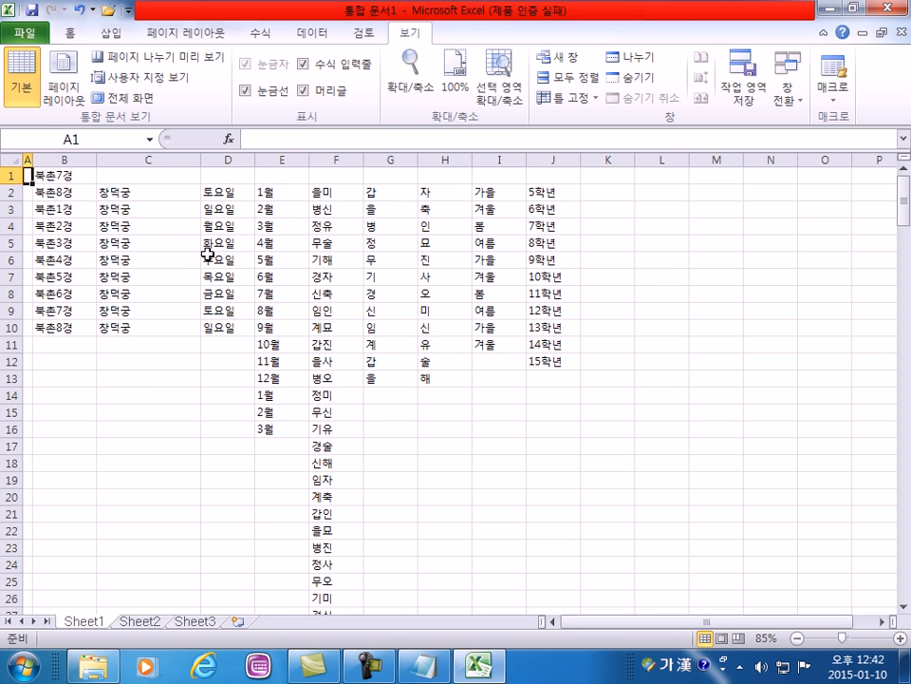
{"action": "scroll", "coordinate": [208, 253], "scroll_direction": "up", "scroll_amount": 1}
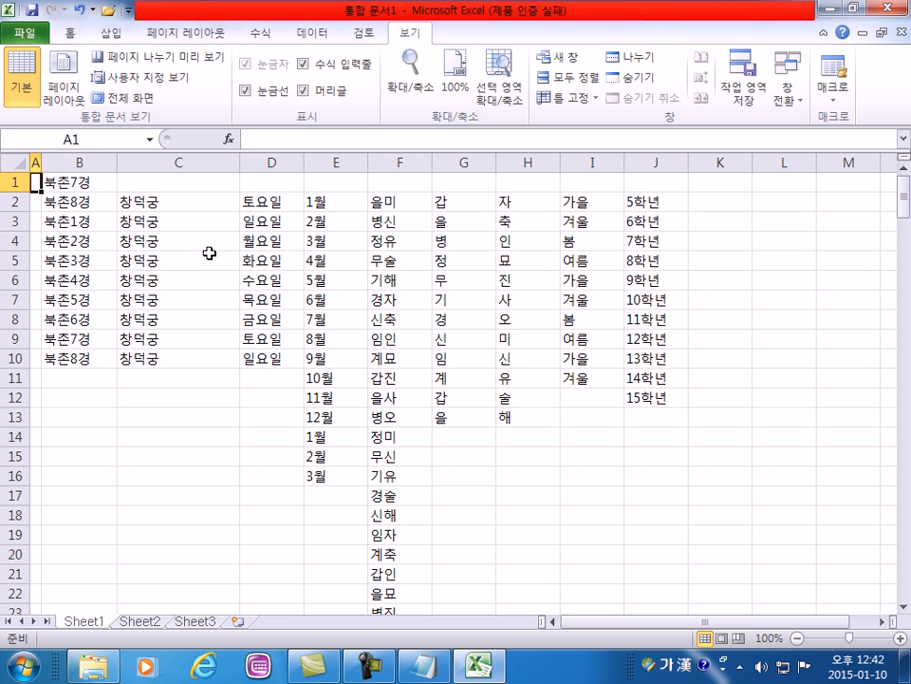
- Switch to the File Explorer window and enlarge and shrink the file icons in the 1_접수현황과 등록인원 folder, ending small
{"action": "key", "text": "alt+Tab"}
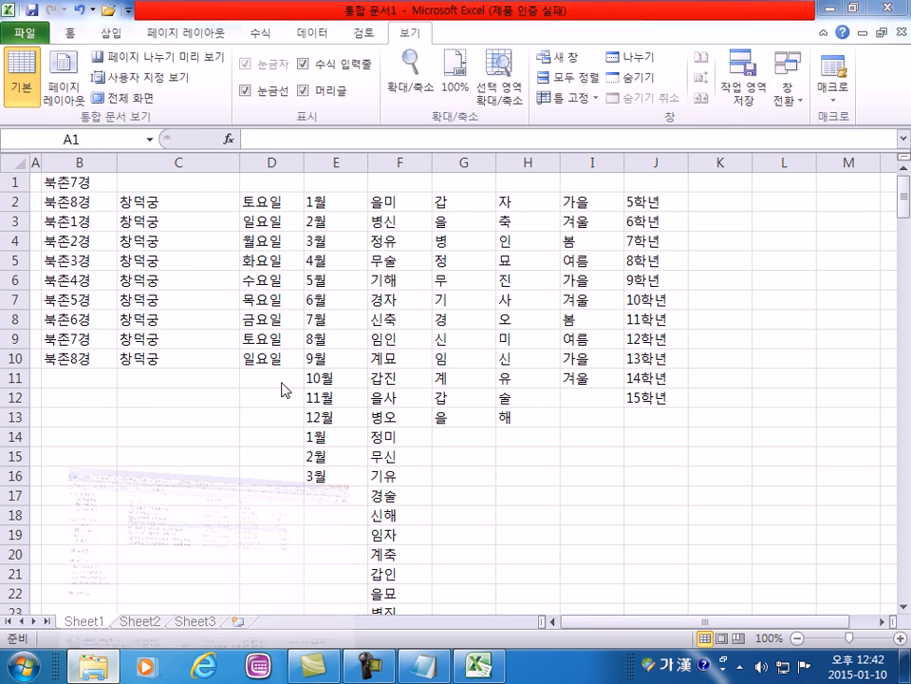
{"action": "left_click", "coordinate": [355, 374]}
{"action": "scroll", "coordinate": [355, 374], "scroll_direction": "up", "scroll_amount": 5, "text": "ctrl"}
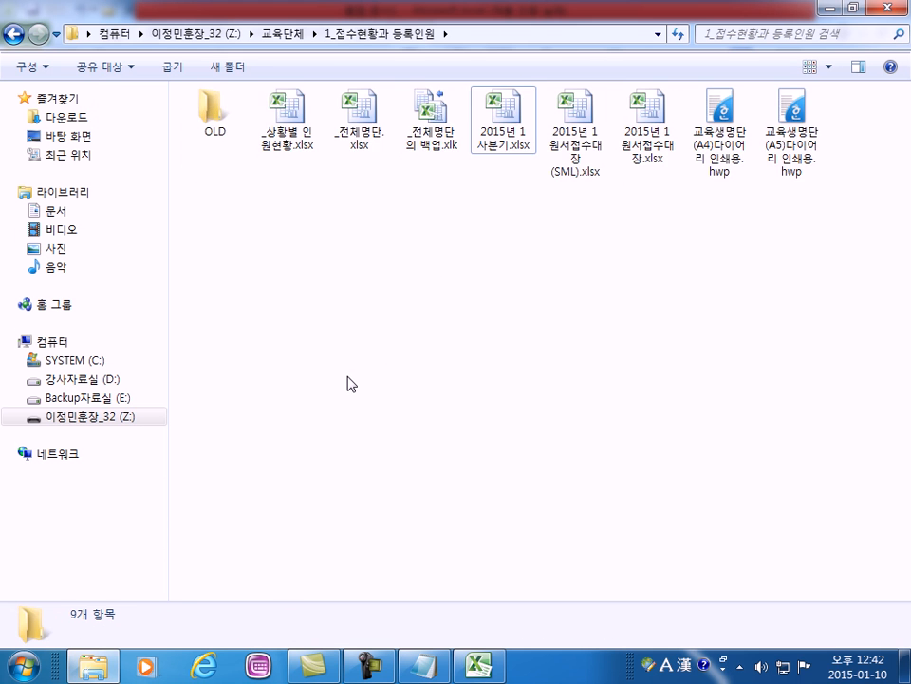
{"action": "scroll", "coordinate": [367, 385], "scroll_direction": "up", "scroll_amount": 3, "text": "ctrl"}
{"action": "scroll", "coordinate": [391, 375], "scroll_direction": "down", "scroll_amount": 2, "text": "ctrl"}
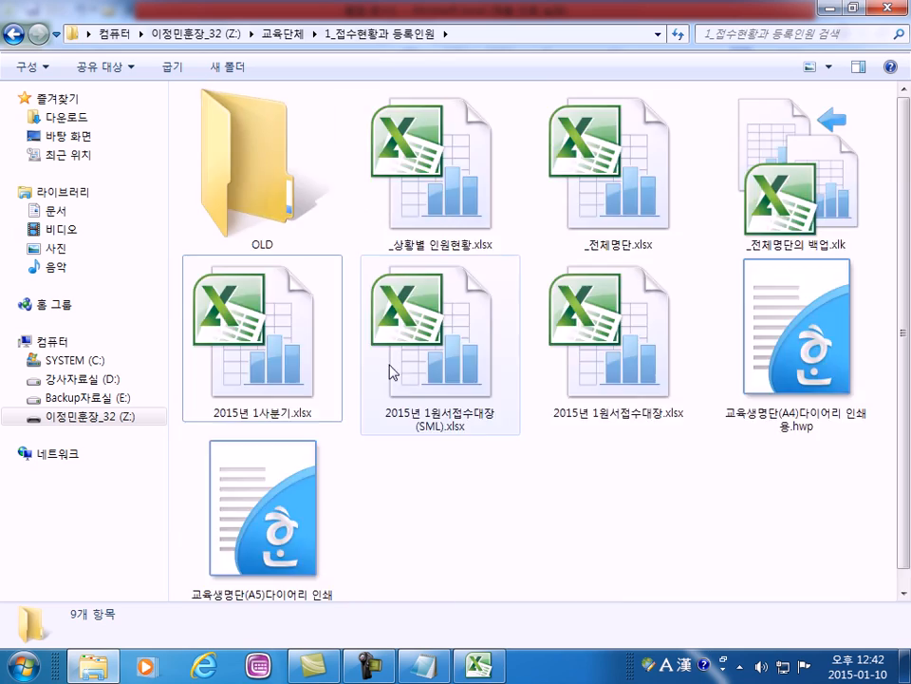
{"action": "scroll", "coordinate": [405, 348], "scroll_direction": "down", "scroll_amount": 2, "text": "ctrl"}
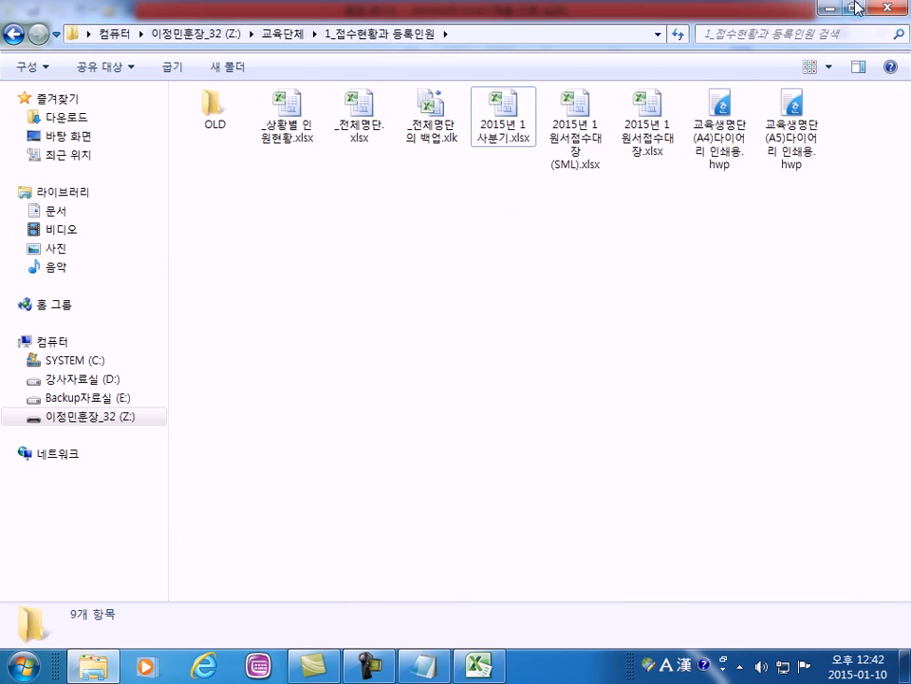
- Minimize the open windows to reach the desktop and repeatedly enlarge and shrink its icons, ending at a medium size
{"action": "left_click", "coordinate": [828, 10]}
{"action": "left_click", "coordinate": [827, 10]}
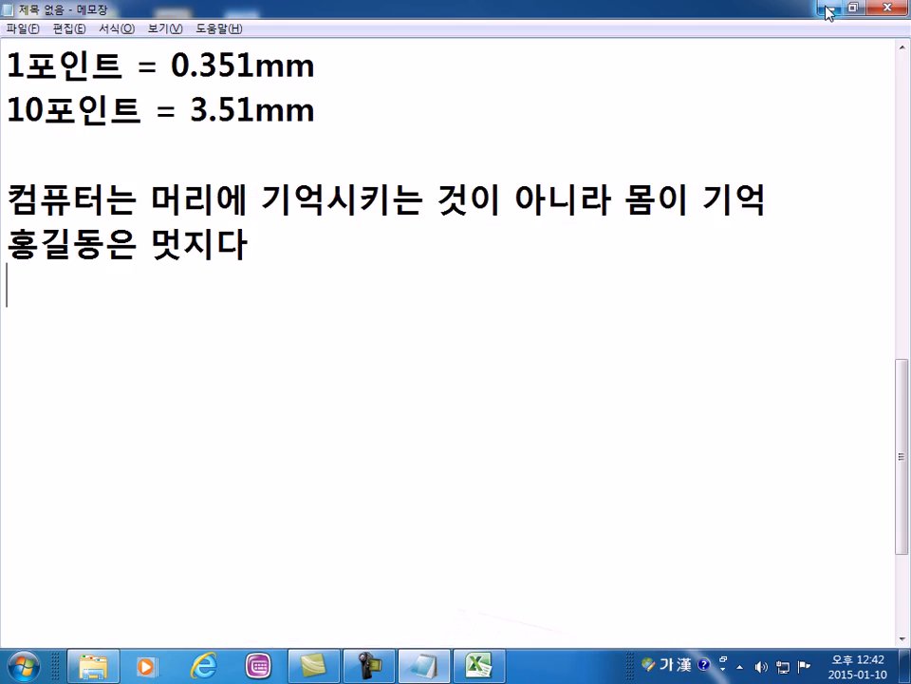
{"action": "left_click", "coordinate": [828, 10]}
{"action": "scroll", "coordinate": [372, 207], "scroll_direction": "up", "scroll_amount": 4, "text": "ctrl"}
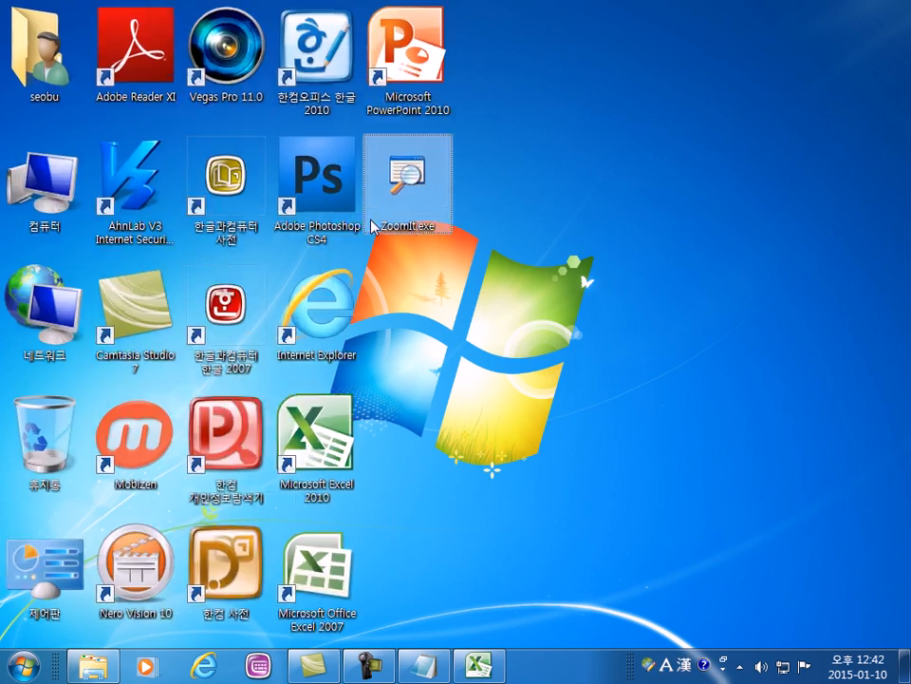
{"action": "scroll", "coordinate": [372, 226], "scroll_direction": "down", "scroll_amount": 2, "text": "ctrl"}
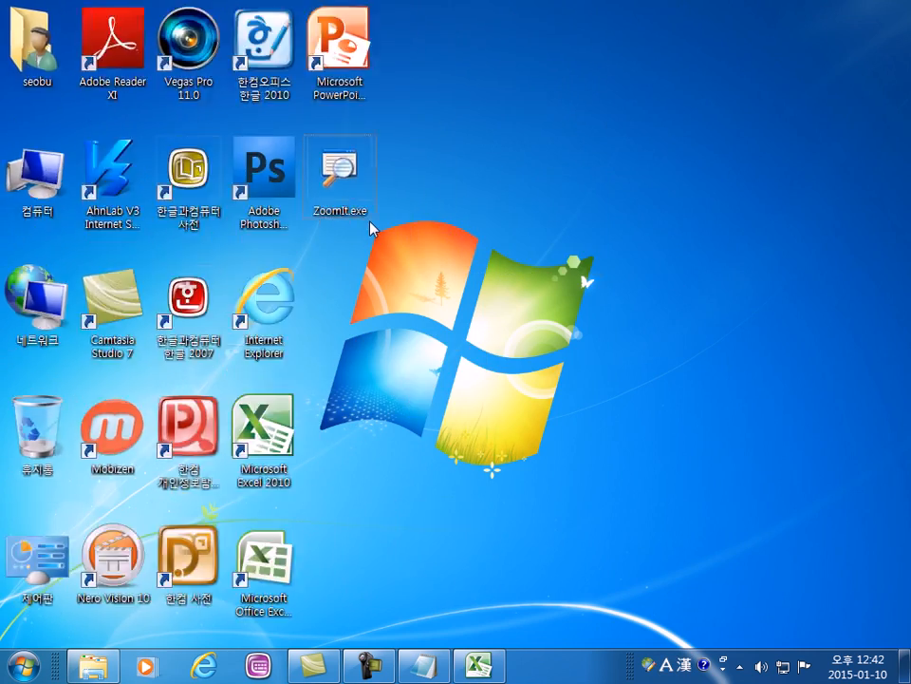
{"action": "scroll", "coordinate": [371, 226], "scroll_direction": "down", "scroll_amount": 1, "text": "ctrl"}
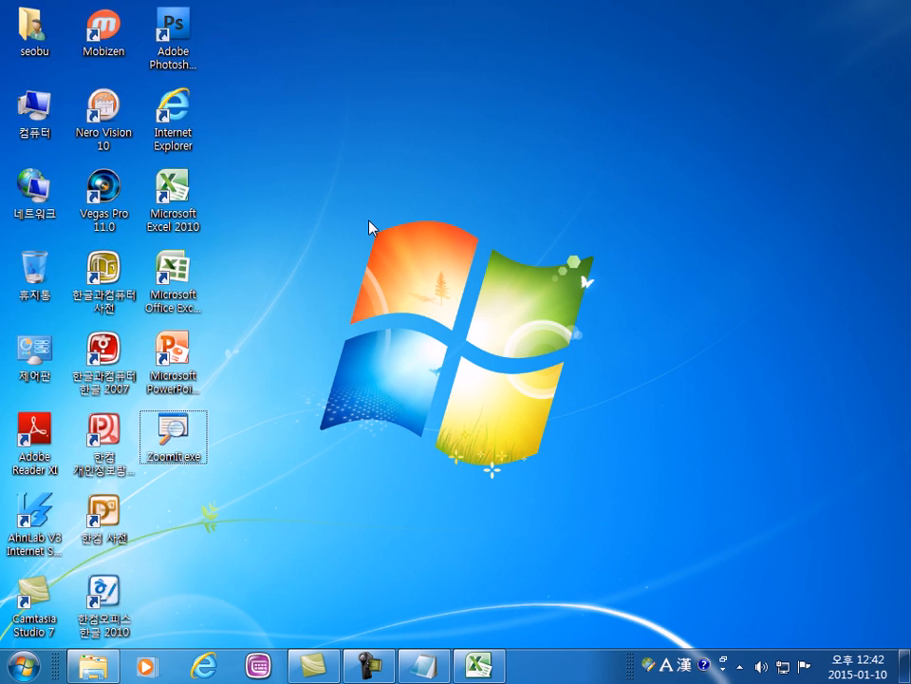
{"action": "scroll", "coordinate": [371, 226], "scroll_direction": "up", "scroll_amount": 1, "text": "ctrl"}
{"action": "scroll", "coordinate": [370, 226], "scroll_direction": "down", "scroll_amount": 1, "text": "ctrl"}
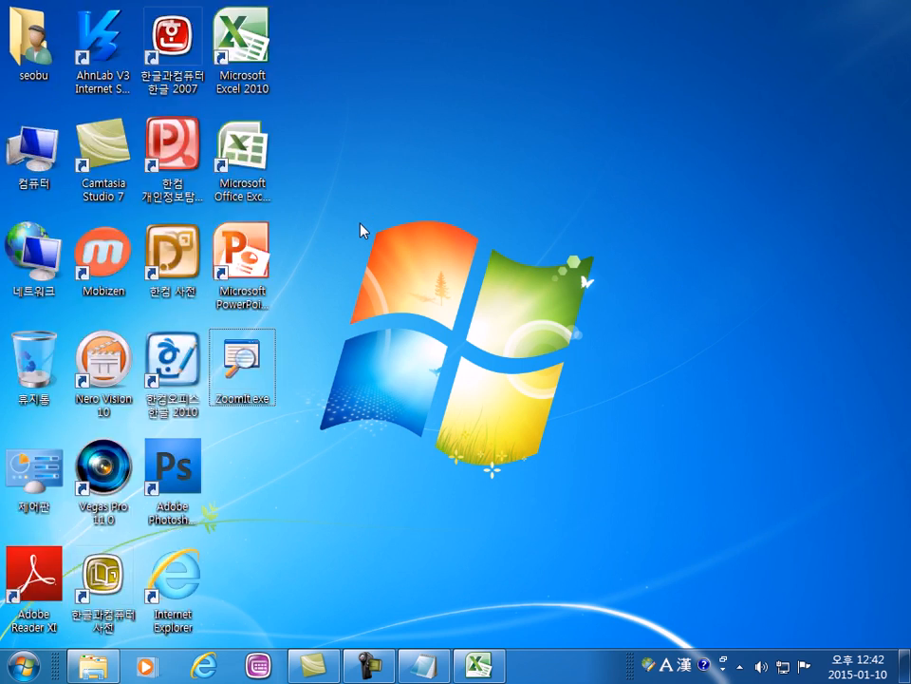
{"action": "scroll", "coordinate": [361, 228], "scroll_direction": "up", "scroll_amount": 2, "text": "ctrl"}
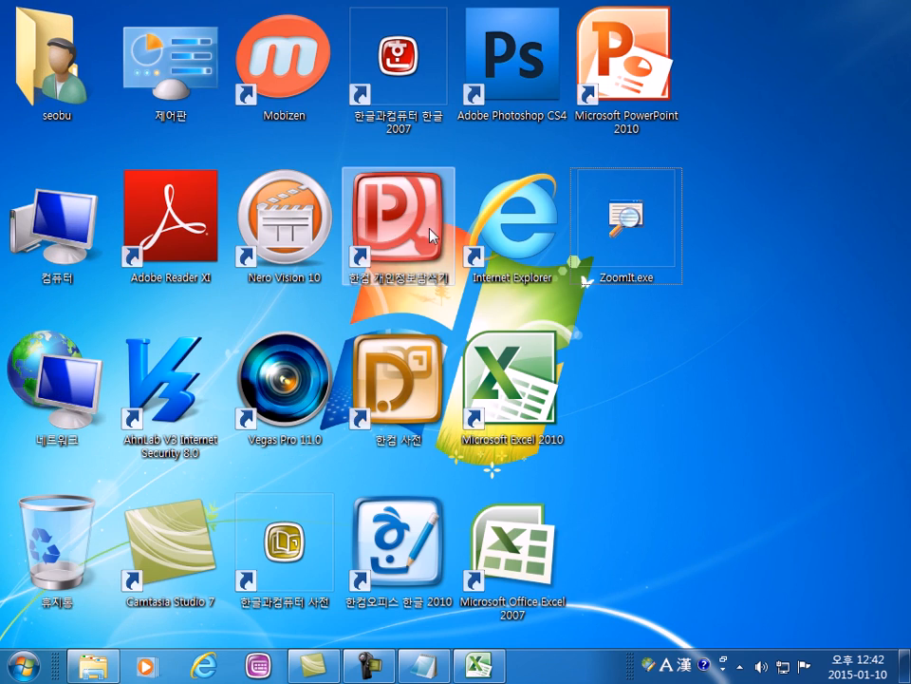
{"action": "scroll", "coordinate": [455, 284], "scroll_direction": "down", "scroll_amount": 4, "text": "ctrl"}
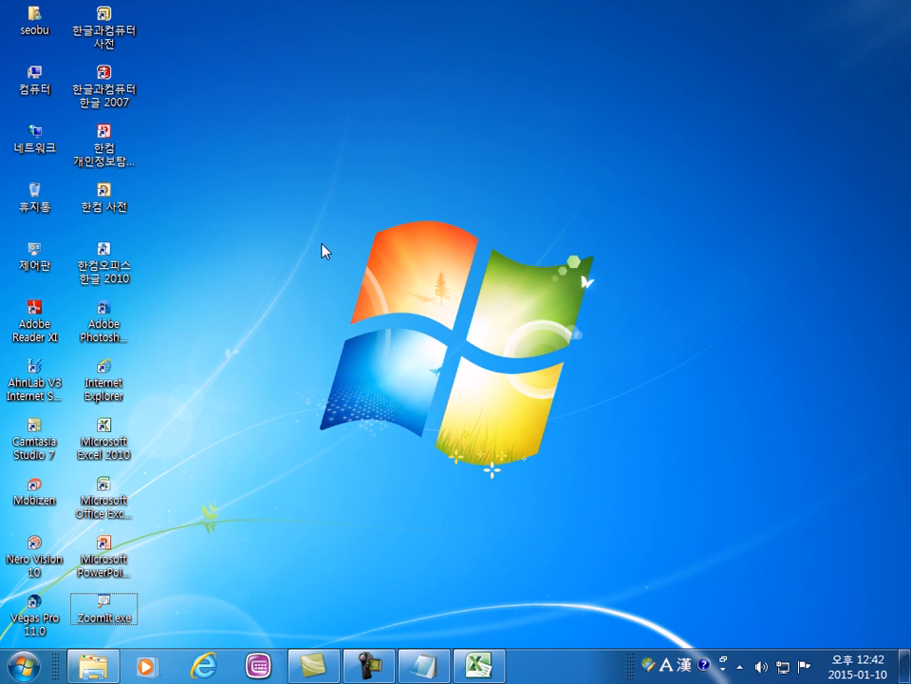
{"action": "scroll", "coordinate": [322, 250], "scroll_direction": "up", "scroll_amount": 3, "text": "ctrl"}
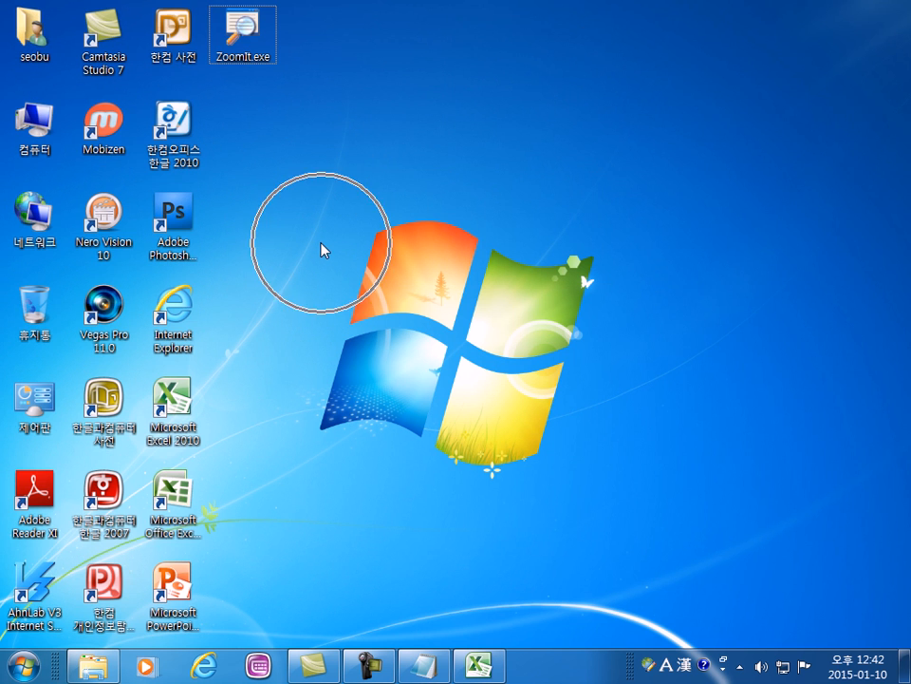
{"action": "scroll", "coordinate": [322, 244], "scroll_direction": "up", "scroll_amount": 2, "text": "ctrl"}
{"action": "scroll", "coordinate": [322, 244], "scroll_direction": "down", "scroll_amount": 1, "text": "ctrl"}
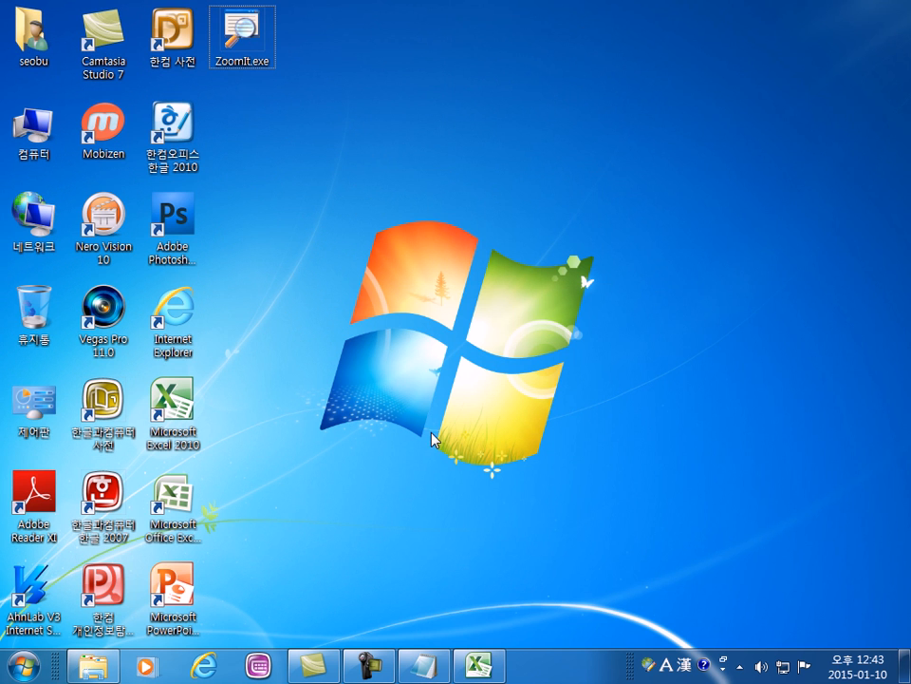
- Switch back to Excel, select cell C3, and zoom the worksheet in by 10% steps to 160%
{"action": "left_click", "coordinate": [482, 663]}
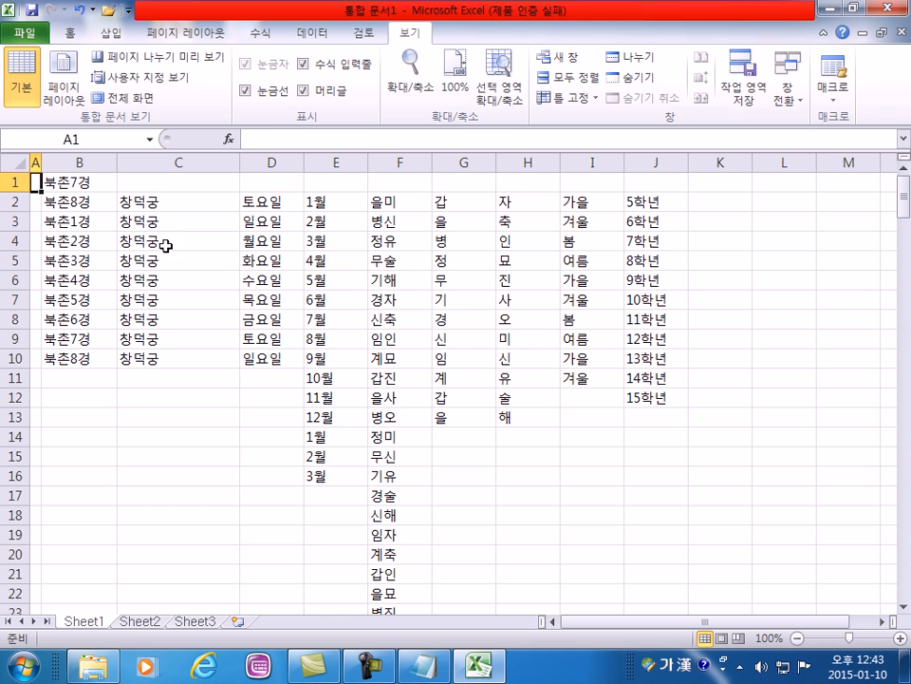
{"action": "left_click", "coordinate": [147, 222]}
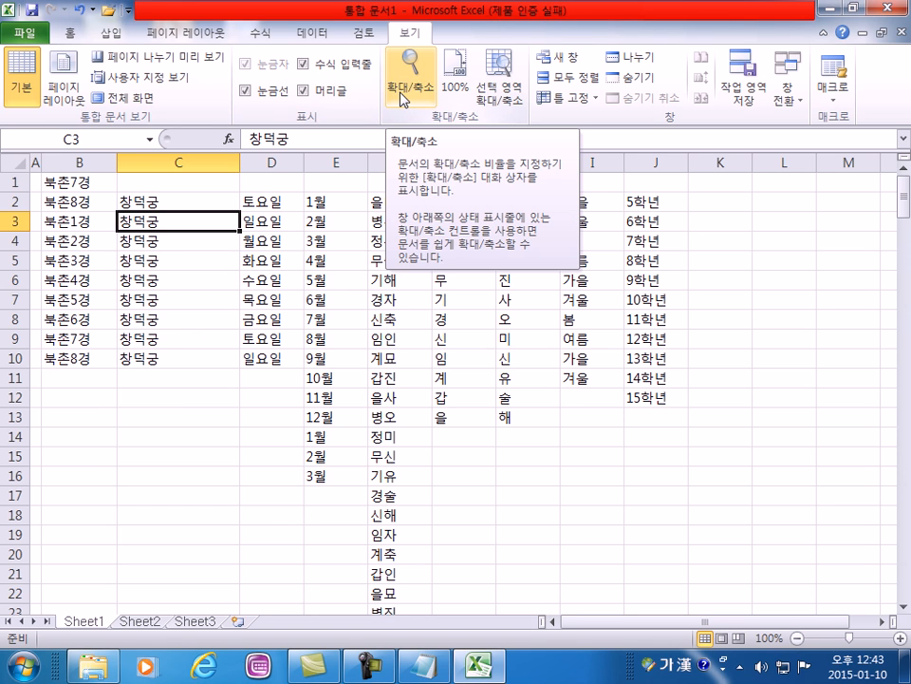
{"action": "left_click", "coordinate": [901, 638]}
{"action": "left_click", "coordinate": [900, 638]}
{"action": "left_click", "coordinate": [900, 638]}
{"action": "left_click", "coordinate": [900, 638]}
{"action": "left_click", "coordinate": [900, 638]}
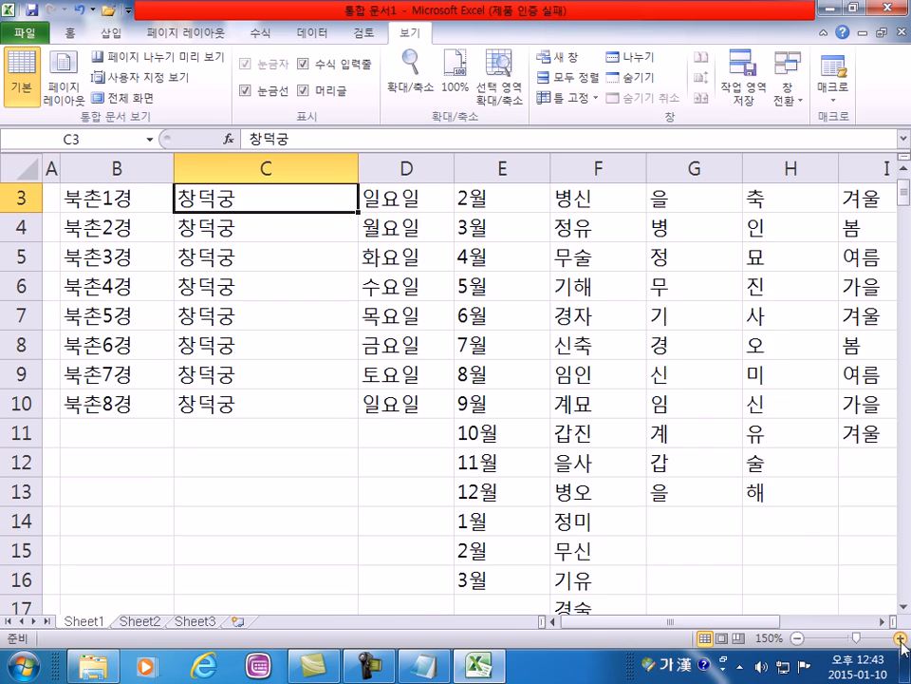
{"action": "left_click", "coordinate": [900, 638]}
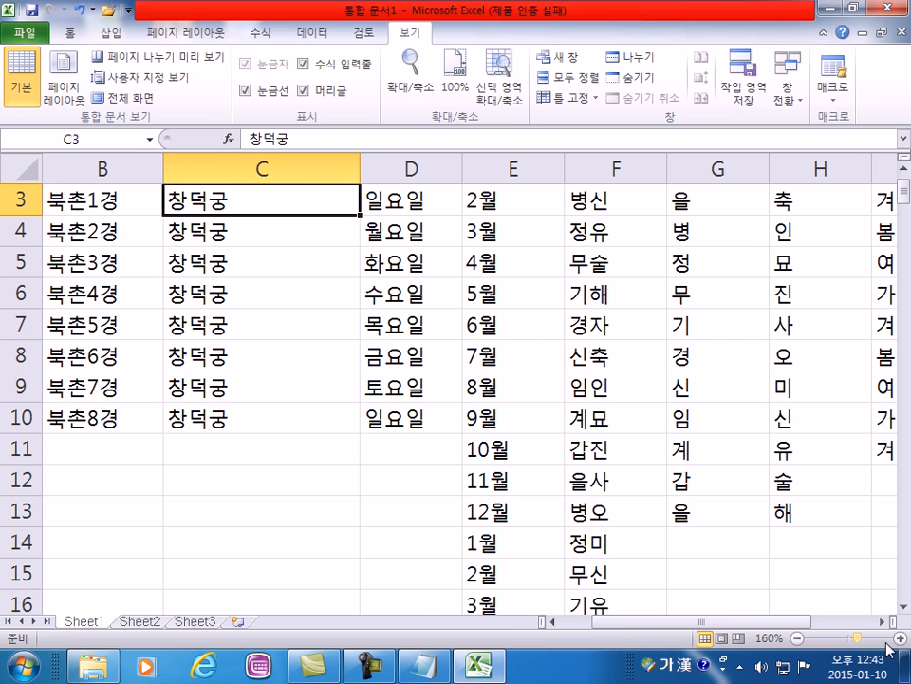
- Zoom the worksheet back out by 10% steps to 100%
{"action": "left_click", "coordinate": [799, 638]}
{"action": "left_click", "coordinate": [798, 638]}
{"action": "left_click", "coordinate": [798, 638]}
{"action": "left_click", "coordinate": [798, 638]}
{"action": "left_click", "coordinate": [799, 638]}
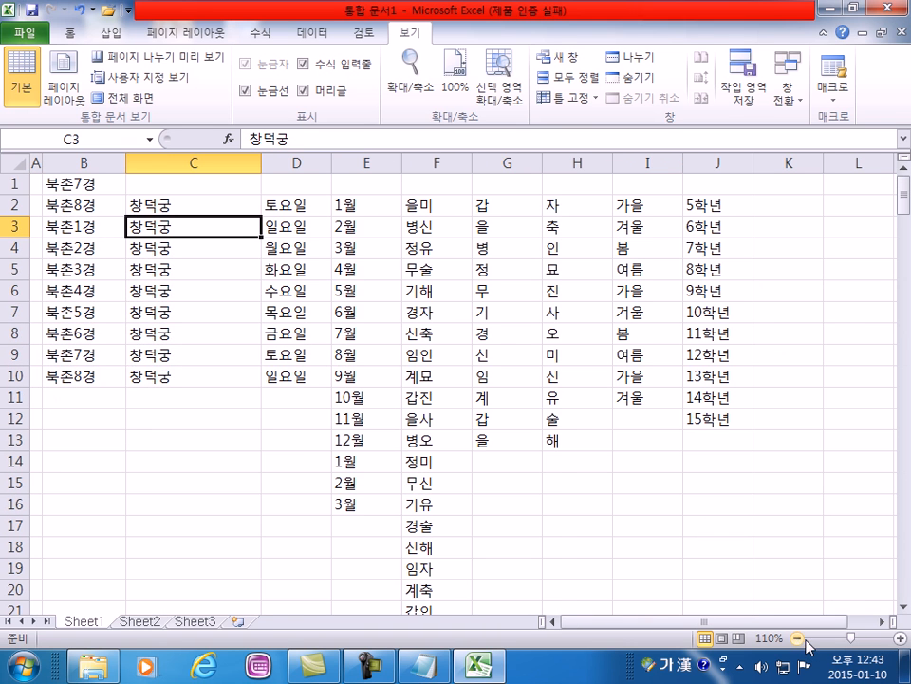
{"action": "left_click", "coordinate": [799, 638]}
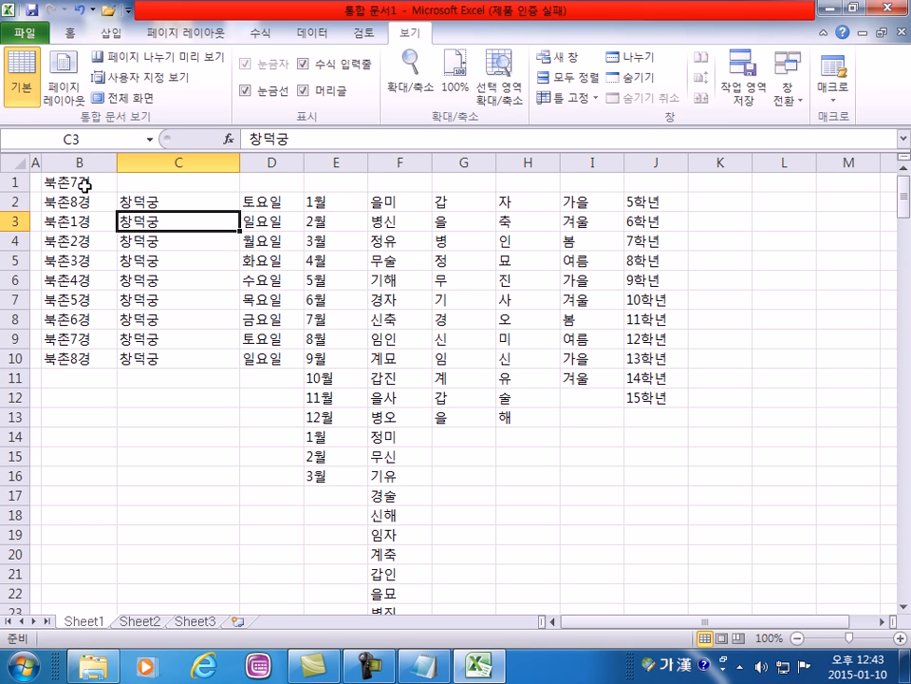
- Switch back and forth between Sheet1 and Sheet2, finishing on the empty Sheet2
{"action": "left_click", "coordinate": [130, 622]}
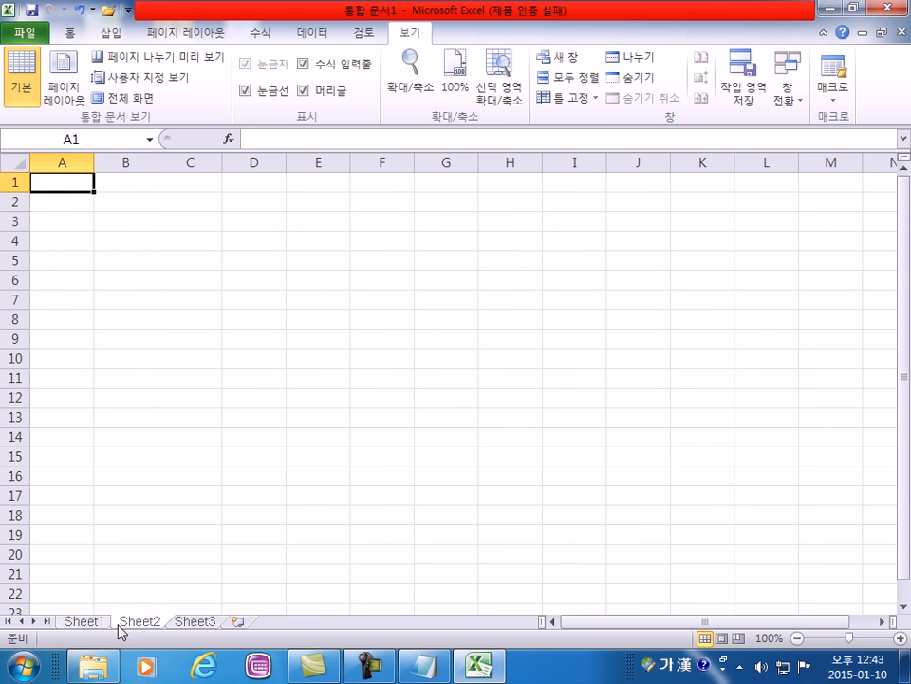
{"action": "left_click", "coordinate": [80, 622]}
{"action": "left_click", "coordinate": [145, 621]}
{"action": "left_click", "coordinate": [82, 622]}
{"action": "left_click", "coordinate": [134, 625]}
{"action": "left_click", "coordinate": [86, 622]}
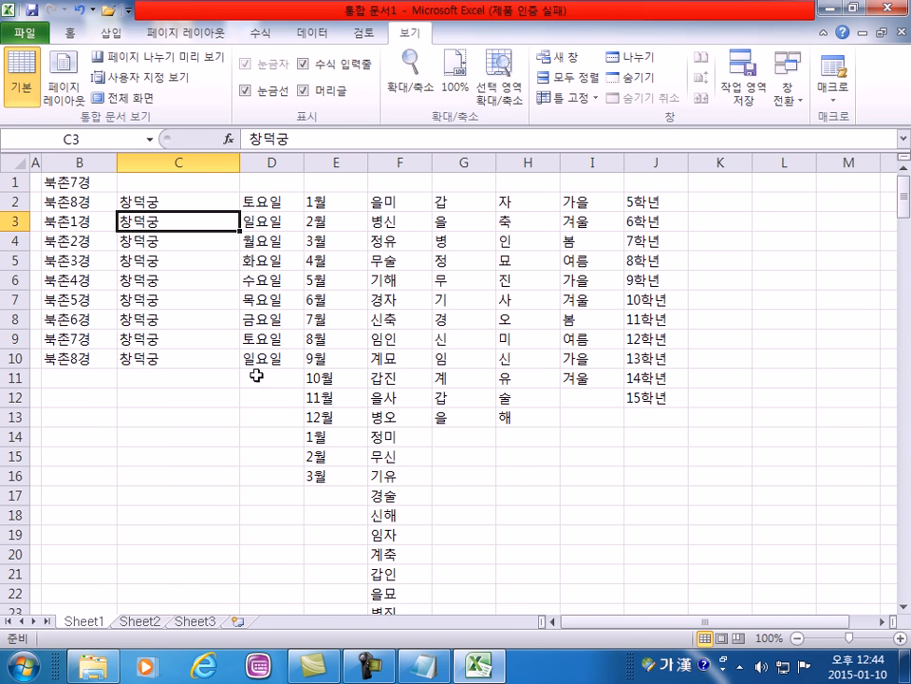
{"action": "left_click", "coordinate": [140, 622]}
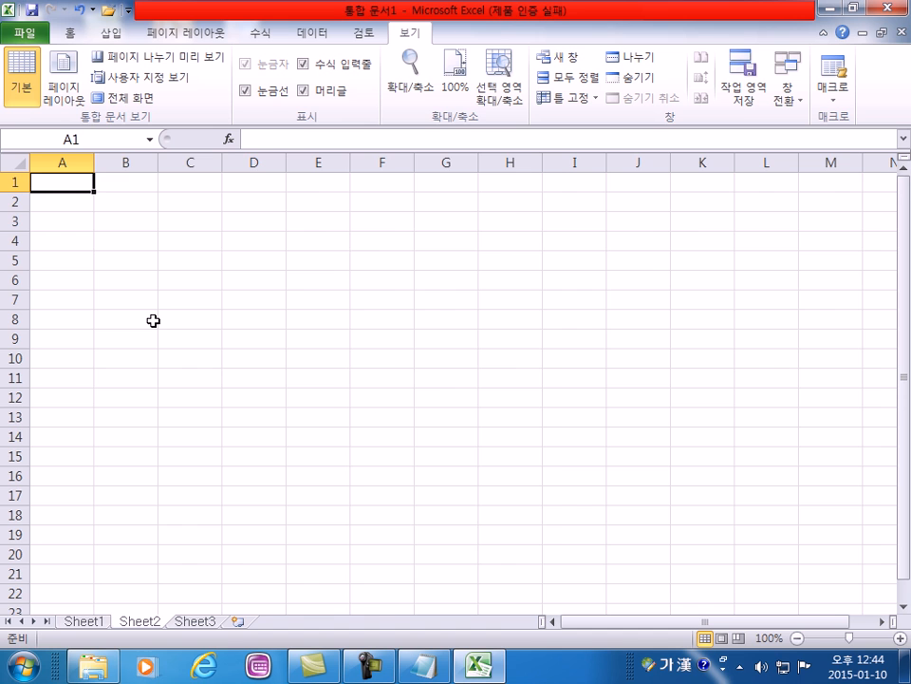
- Visit Sheet1 and Sheet2 in turn, select two blank cell blocks on Sheet2, and return to Sheet1
{"action": "left_click", "coordinate": [100, 623]}
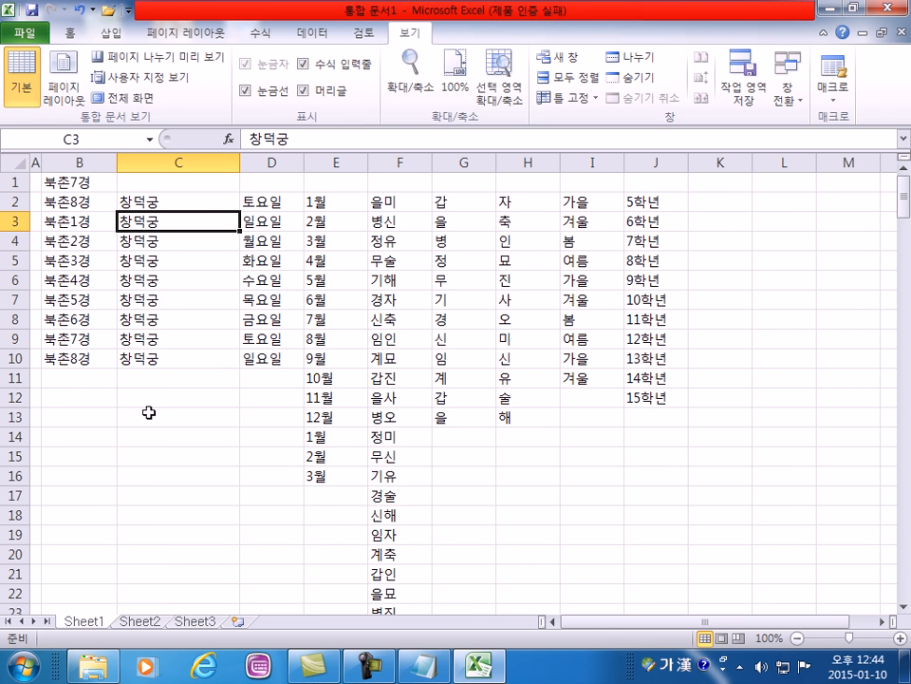
{"action": "left_click", "coordinate": [140, 623]}
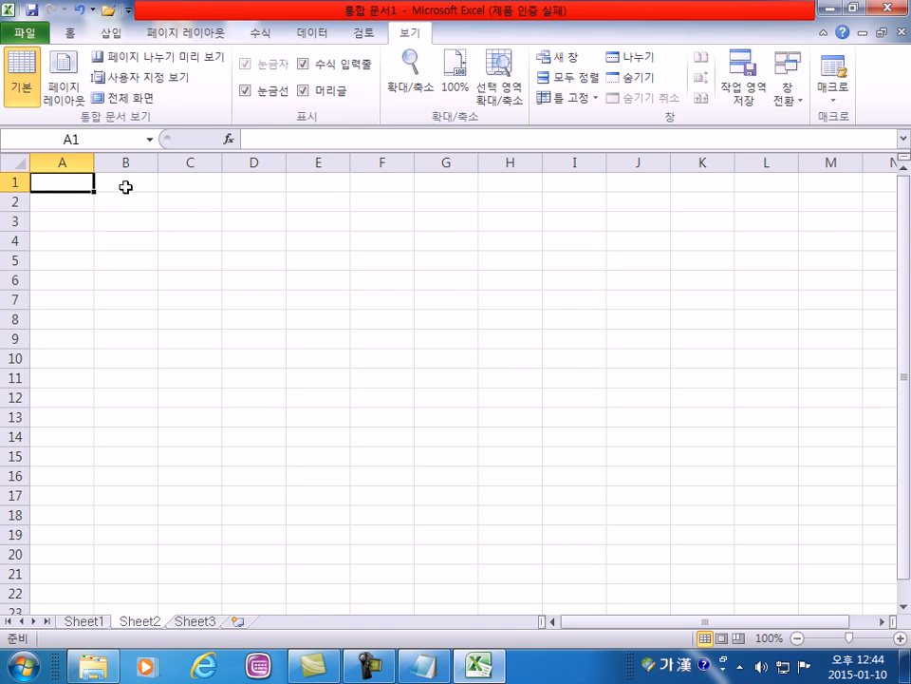
{"action": "left_click_drag", "start_coordinate": [126, 183], "coordinate": [445, 353]}
{"action": "left_click_drag", "start_coordinate": [121, 415], "coordinate": [426, 576]}
{"action": "left_click", "coordinate": [83, 621]}
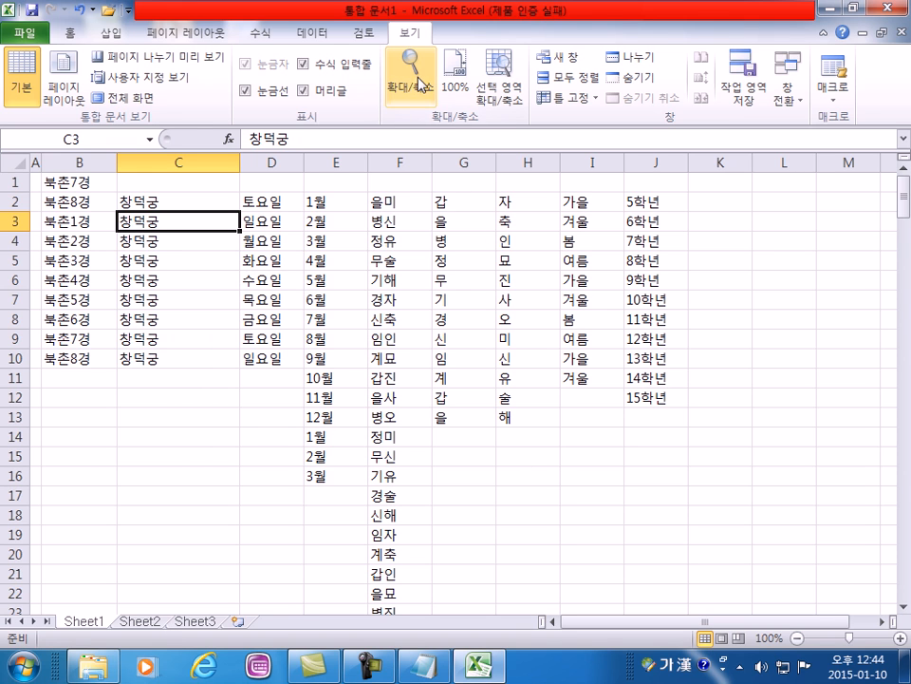
- View the workbook's file information page, minimize and restore the window, and return to the Home commands
{"action": "left_click", "coordinate": [23, 31]}
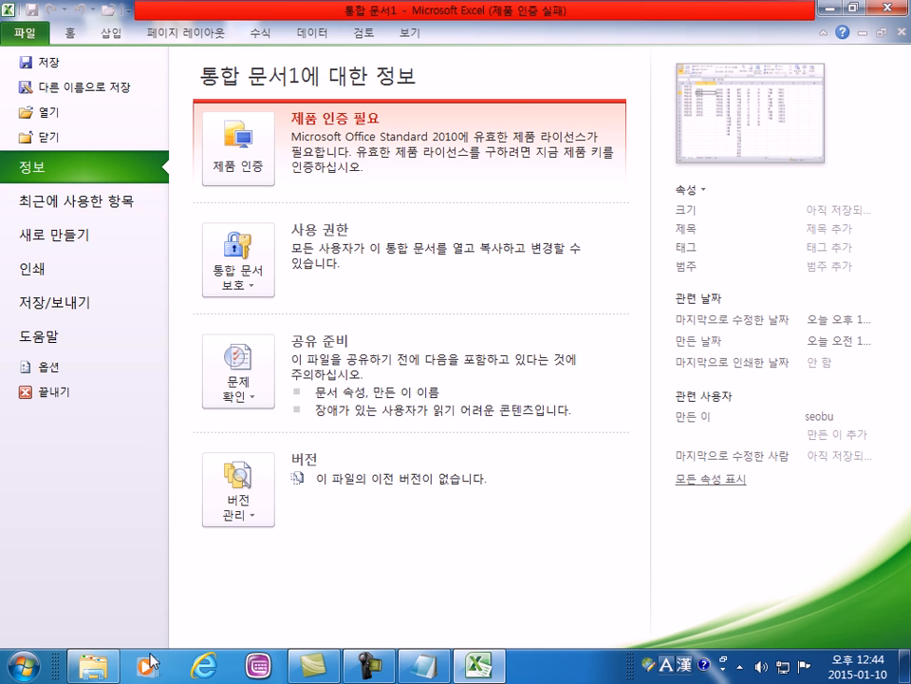
{"action": "left_click", "coordinate": [482, 666]}
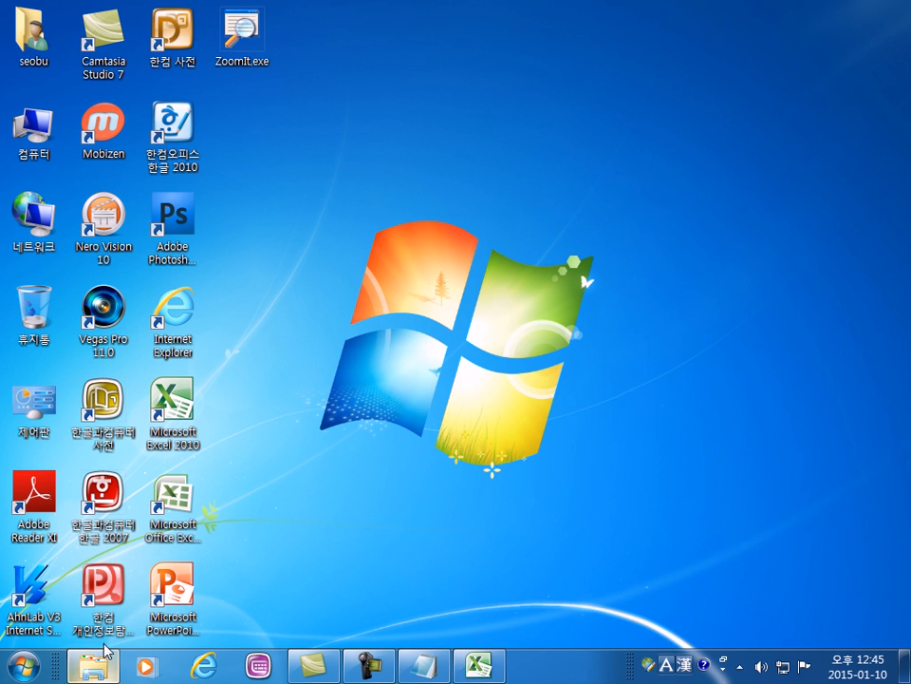
{"action": "left_click", "coordinate": [482, 667]}
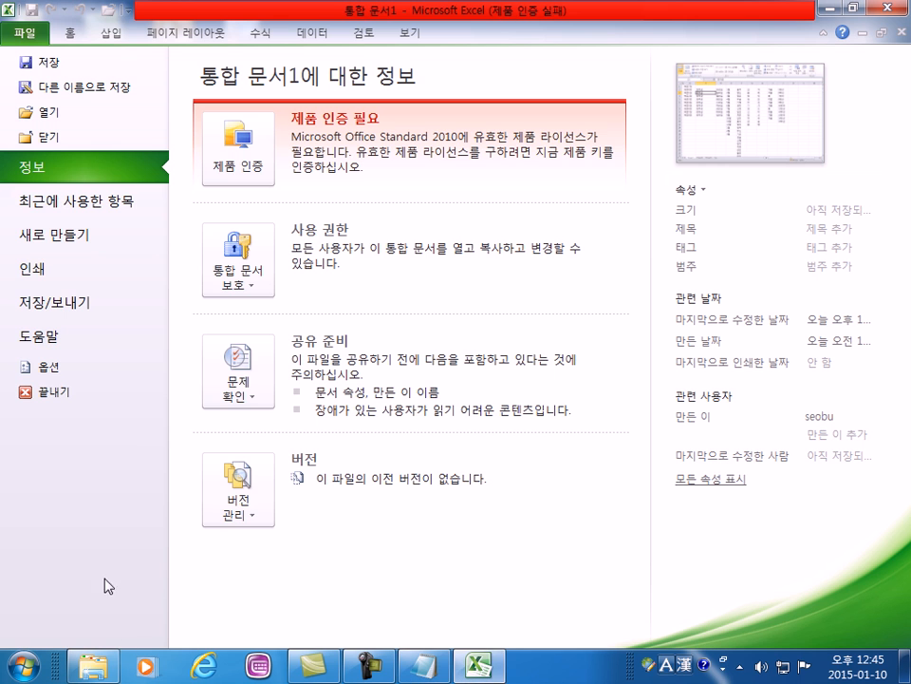
{"action": "left_click", "coordinate": [72, 35]}
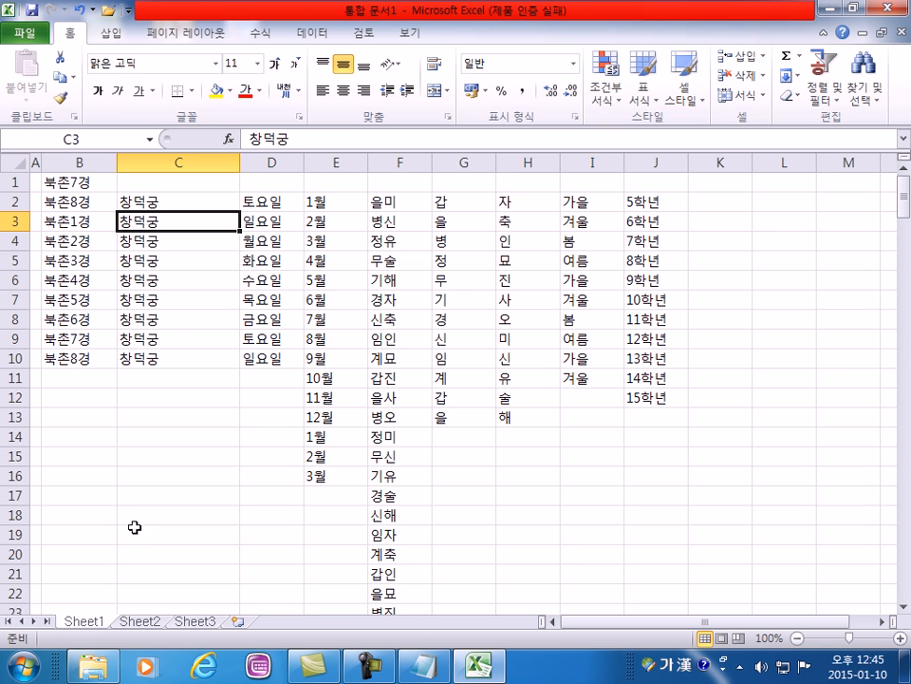
- Zoom Sheet2 to 175% and enter the title 성적표 in cell B1
{"action": "left_click", "coordinate": [137, 622]}
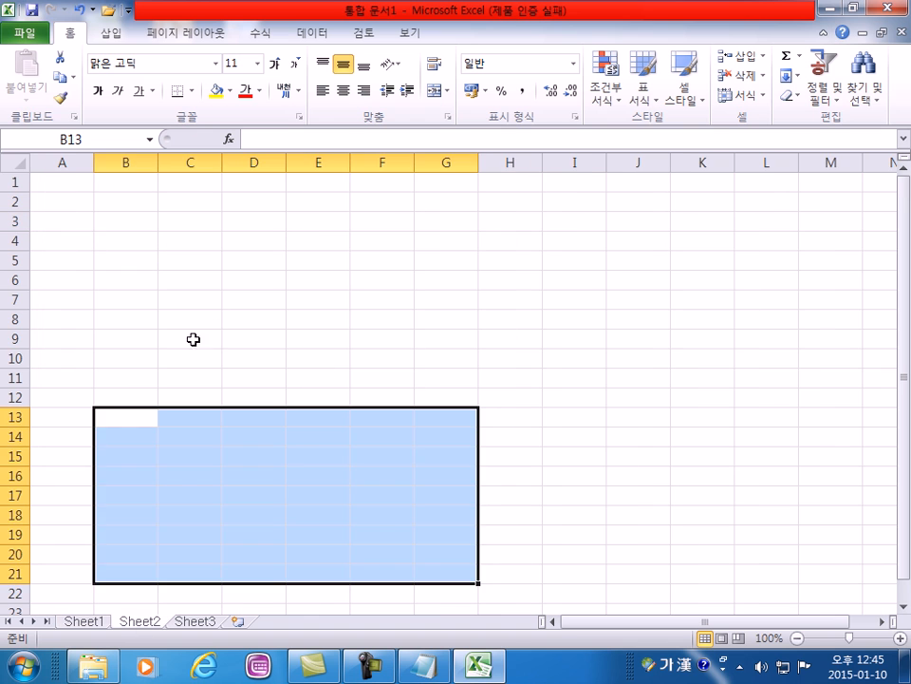
{"action": "left_click", "coordinate": [71, 185]}
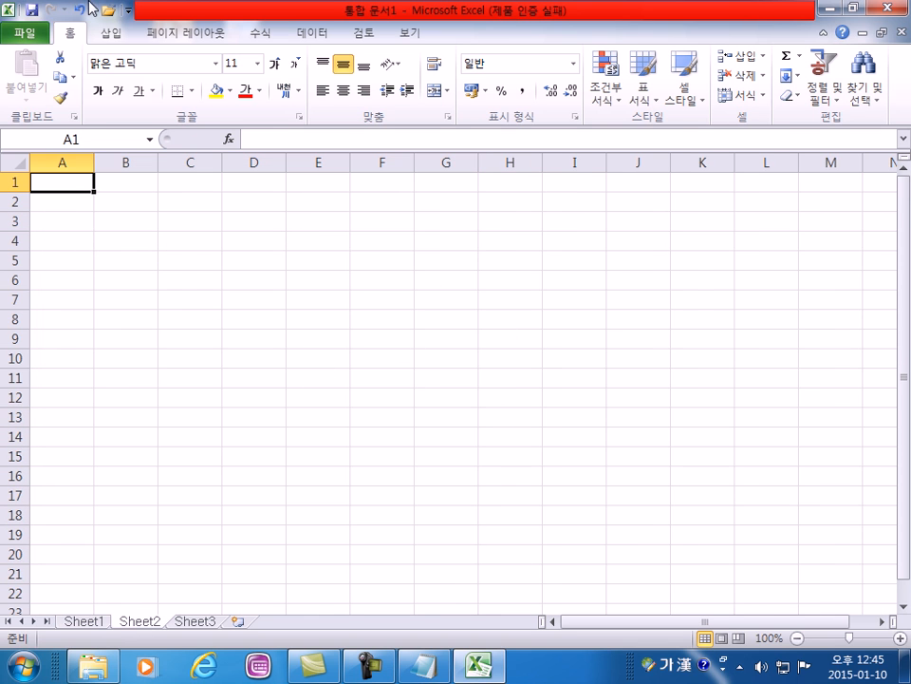
{"action": "scroll", "coordinate": [112, 105], "scroll_direction": "up", "scroll_amount": 5}
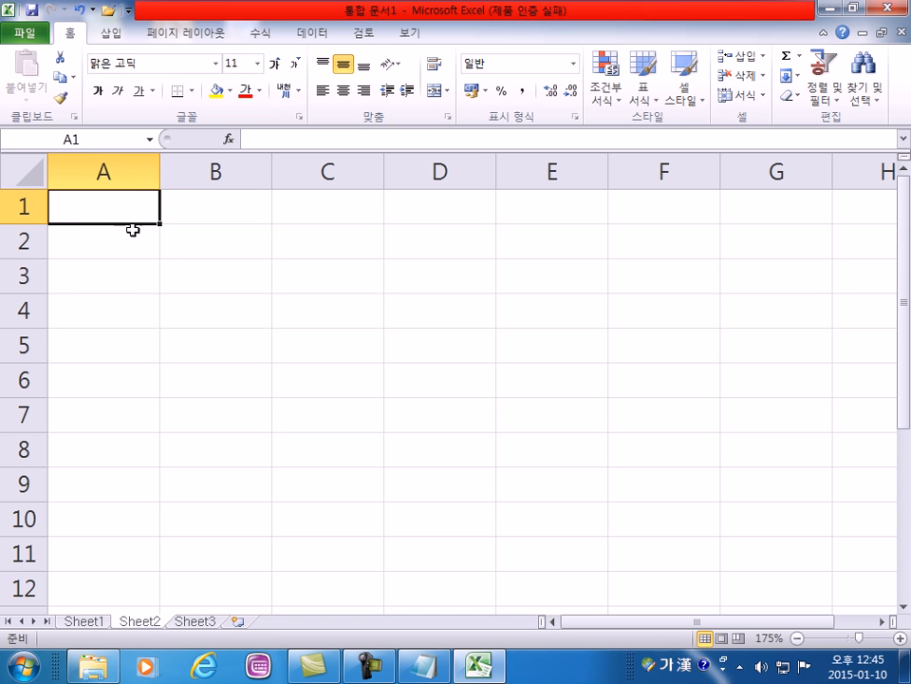
{"action": "left_click", "coordinate": [222, 212]}
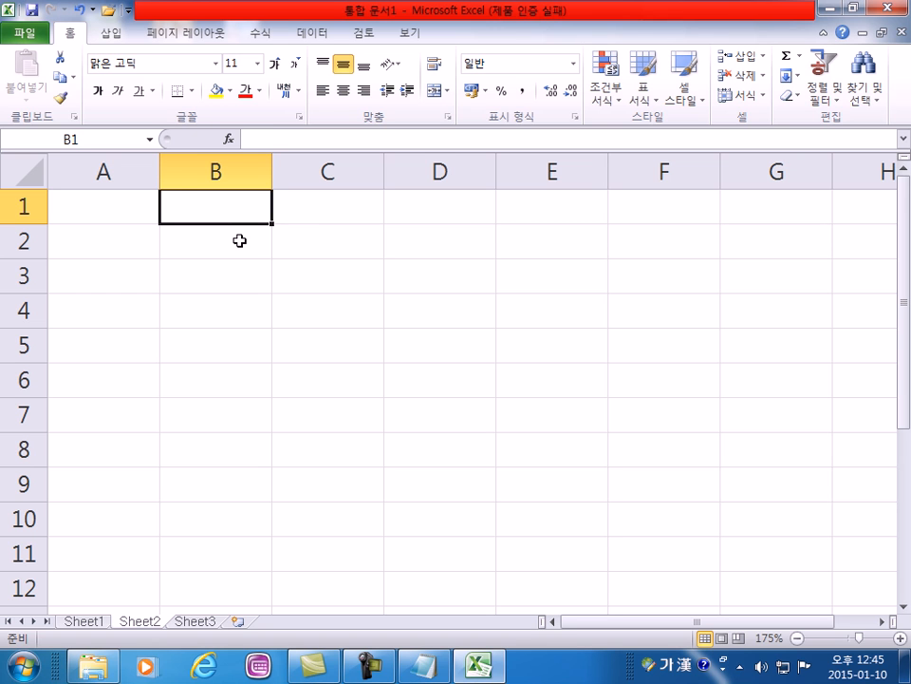
{"action": "type", "text": "성적표"}
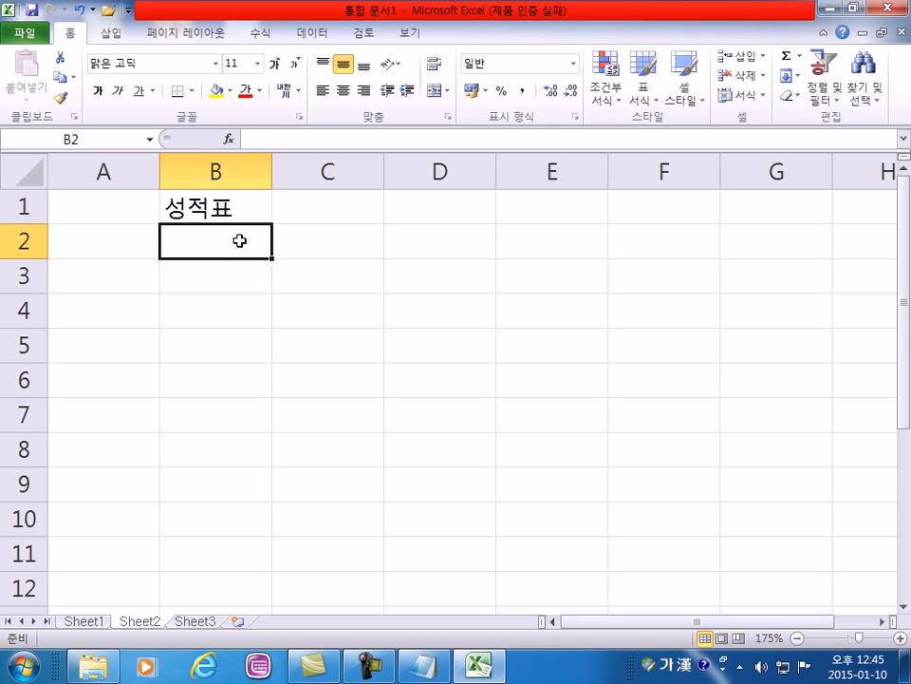
{"action": "key", "text": "Return"}
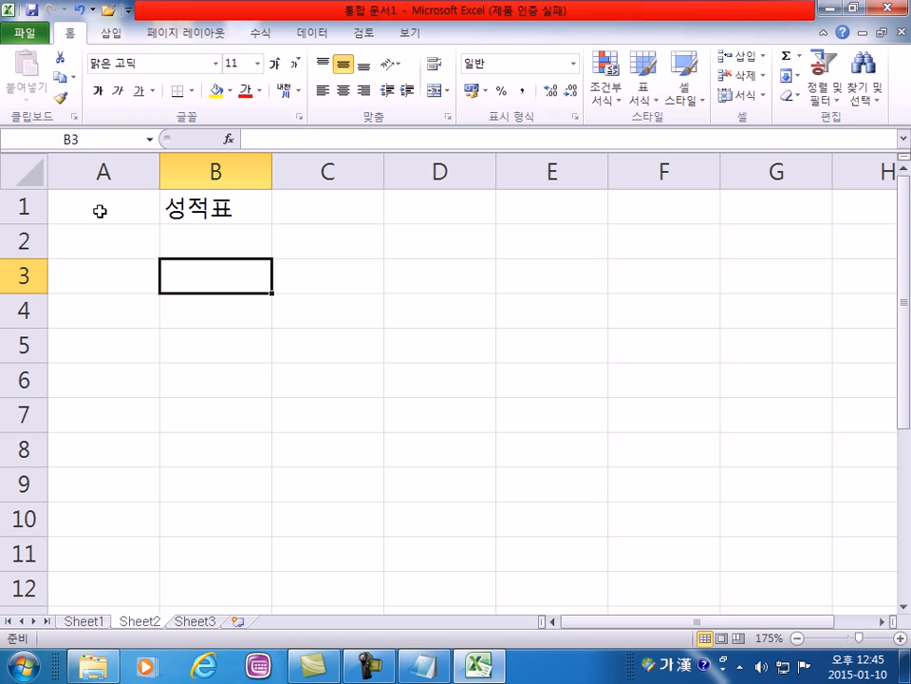
- Narrow column A to just about the width of its letter, leaving a thin margin before the title column
{"action": "left_click", "coordinate": [193, 208]}
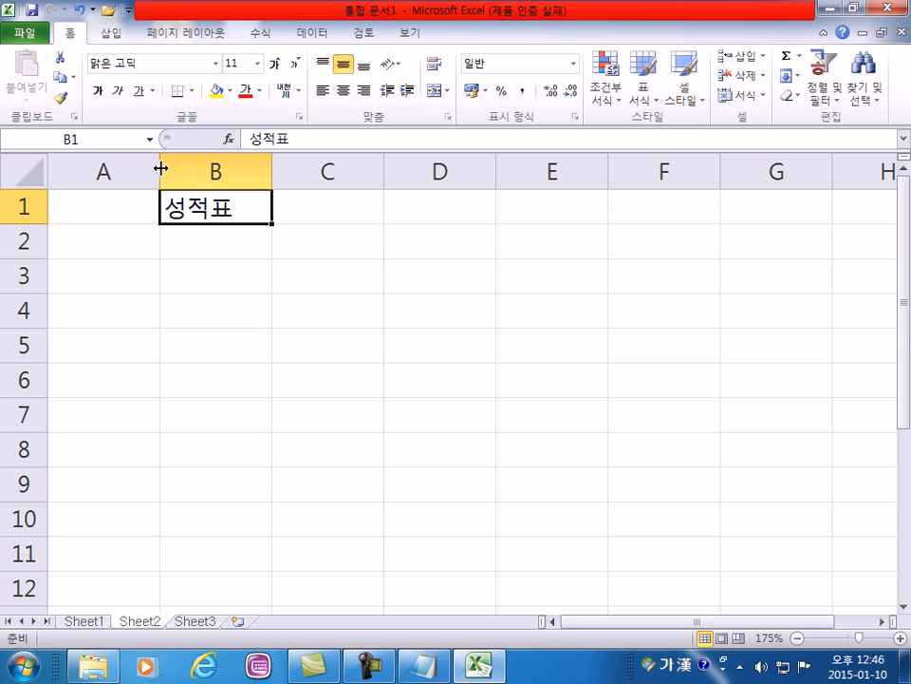
{"action": "left_click_drag", "start_coordinate": [161, 169], "coordinate": [71, 172]}
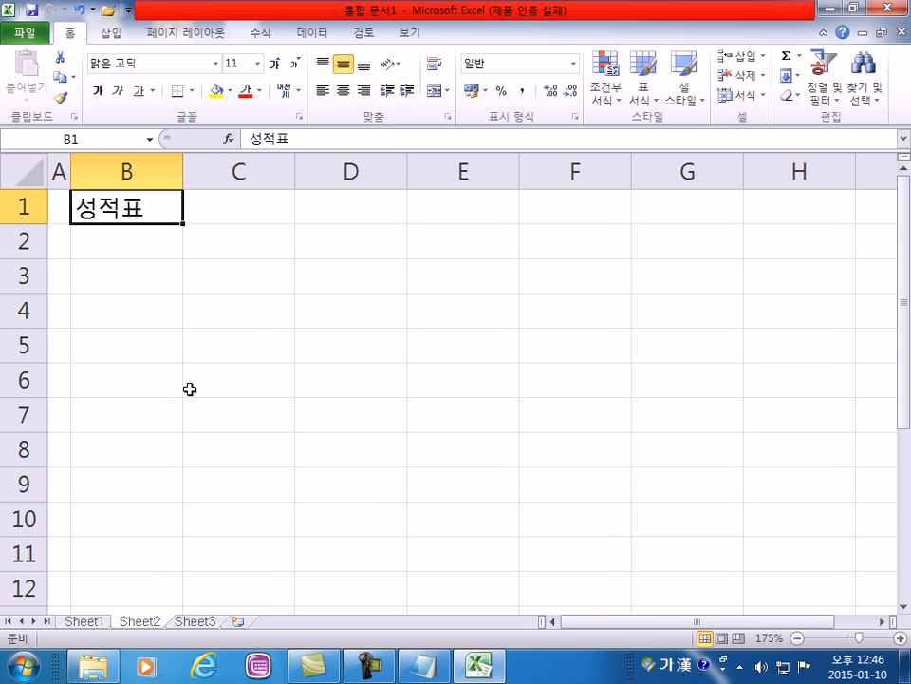
{"action": "left_click_drag", "start_coordinate": [69, 174], "coordinate": [65, 174]}
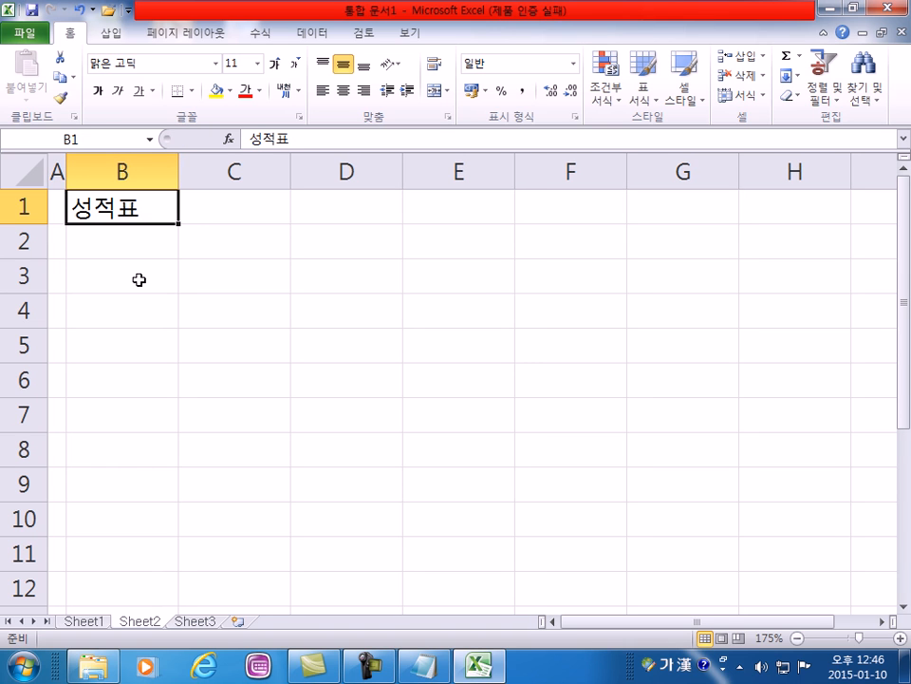
{"action": "left_click", "coordinate": [56, 205]}
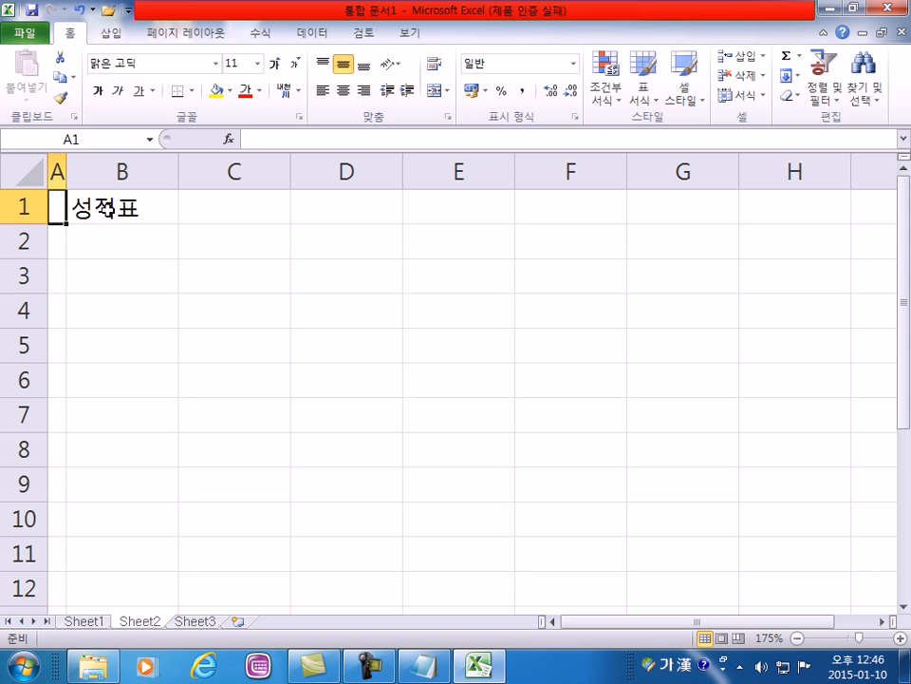
{"action": "left_click", "coordinate": [112, 241]}
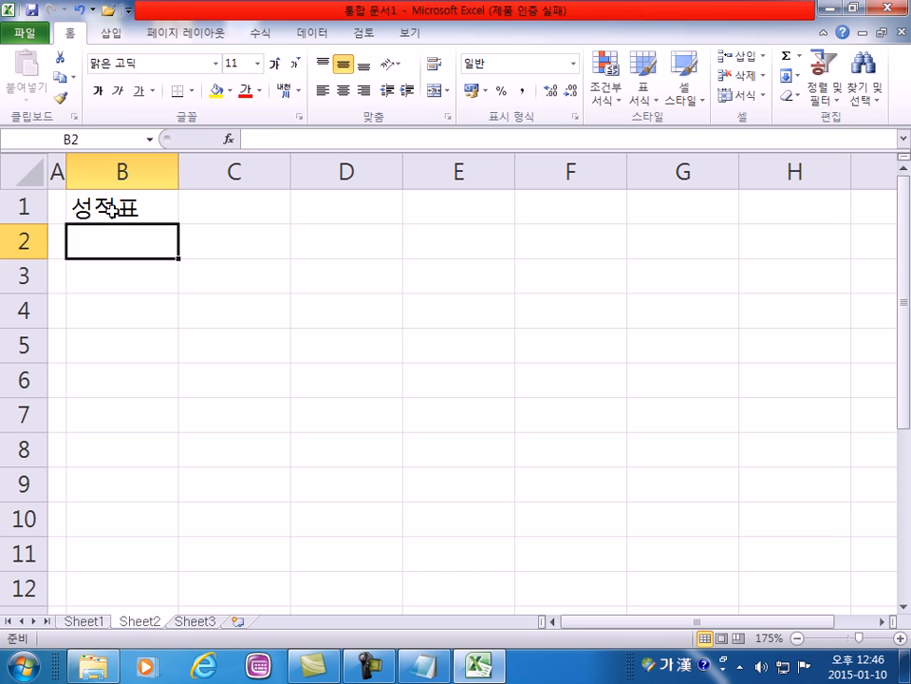
{"action": "left_click", "coordinate": [89, 204]}
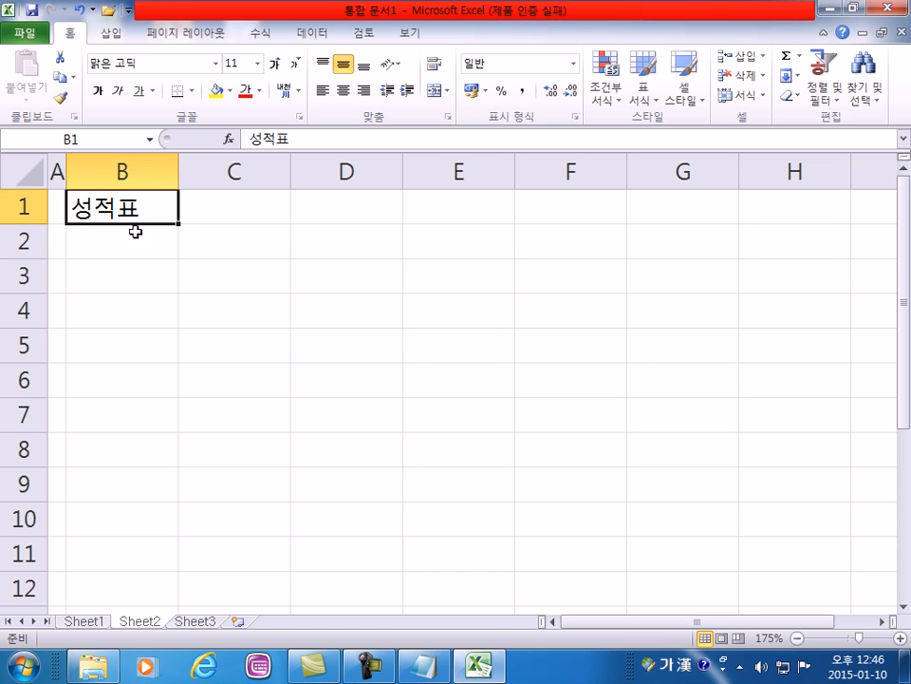
{"action": "left_click", "coordinate": [112, 275]}
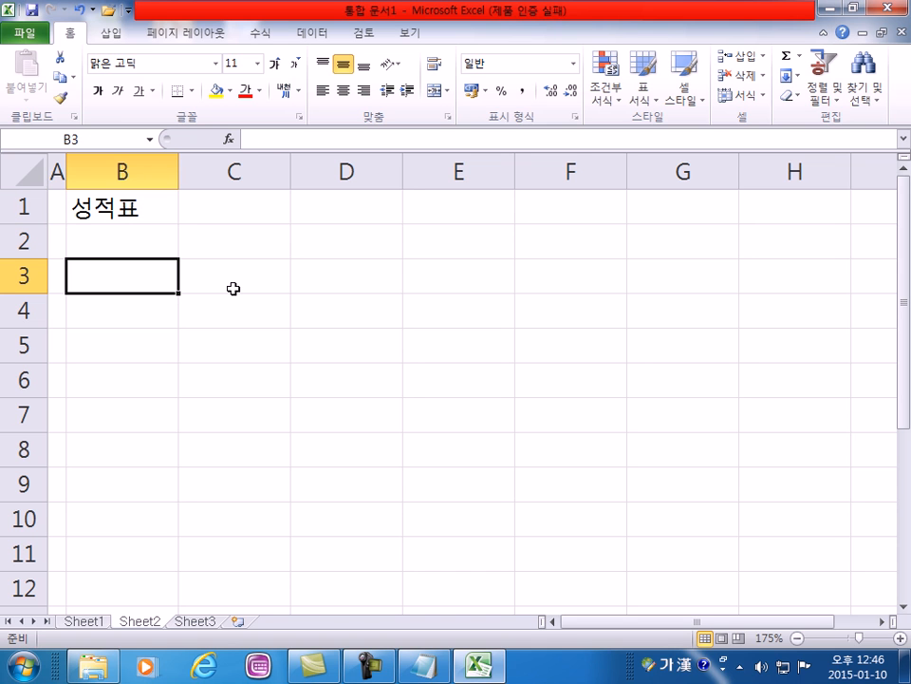
{"action": "type", "text": "학년"}
{"action": "key", "text": "Tab"}
{"action": "type", "text": "반"}
{"action": "key", "text": "Tab"}
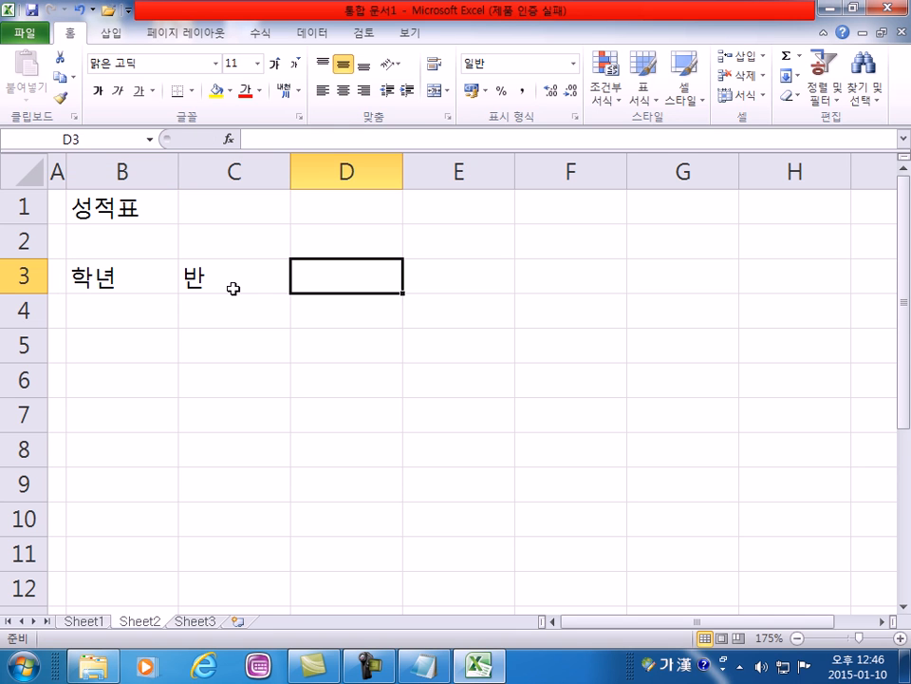
{"action": "key", "text": "Left"}
{"action": "key", "text": "Left"}
- Enter the column headings 학번, 이름, 국어, 영어, 수학 and 합계 in cells B3 through G3
{"action": "type", "text": "학번"}
{"action": "key", "text": "Tab"}
{"action": "type", "text": "ㅇ이름"}
{"action": "key", "text": "Tab"}
{"action": "type", "text": "국어"}
{"action": "key", "text": "Tab"}
{"action": "type", "text": "여영어"}
{"action": "key", "text": "Tab"}
{"action": "type", "text": "수학"}
{"action": "key", "text": "Tab"}
{"action": "type", "text": "하합계"}
{"action": "key", "text": "Return"}
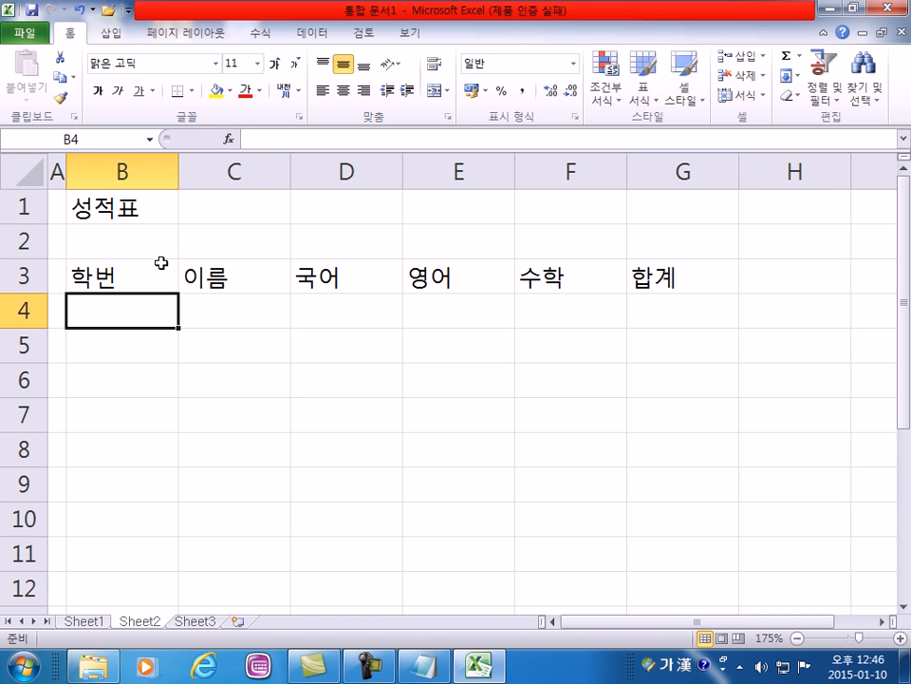
- Retype 학번 in B3, move cell by cell across the headings to G3, and select the range B3:G3
{"action": "left_click", "coordinate": [130, 278]}
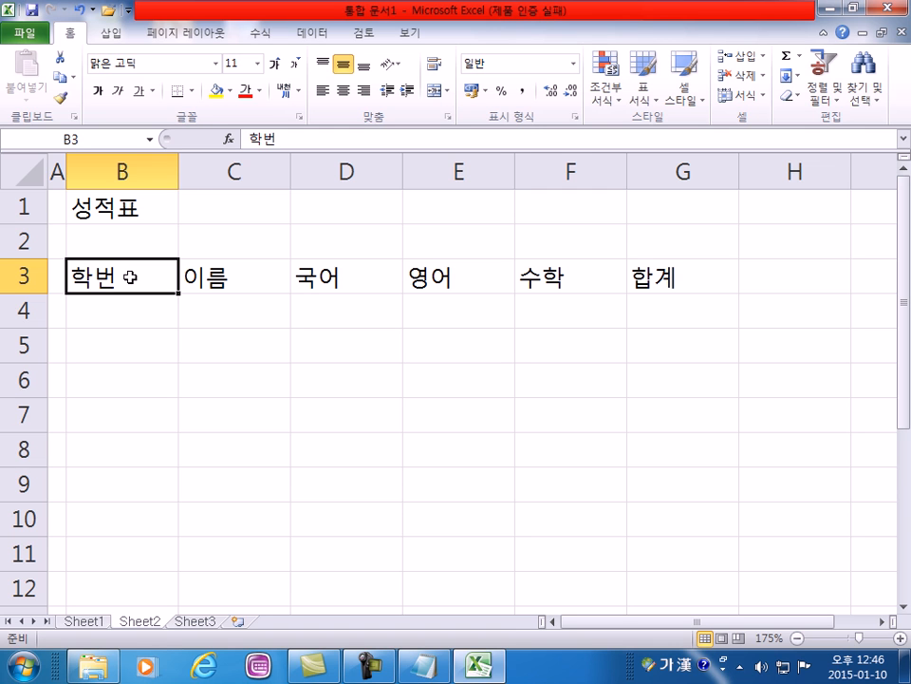
{"action": "type", "text": "학번"}
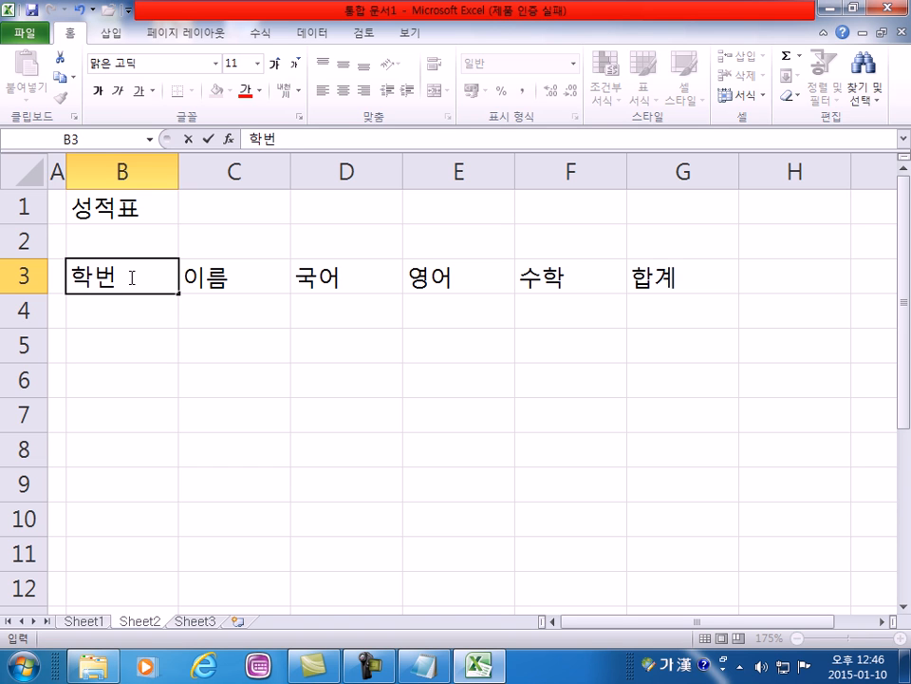
{"action": "key", "text": "Tab"}
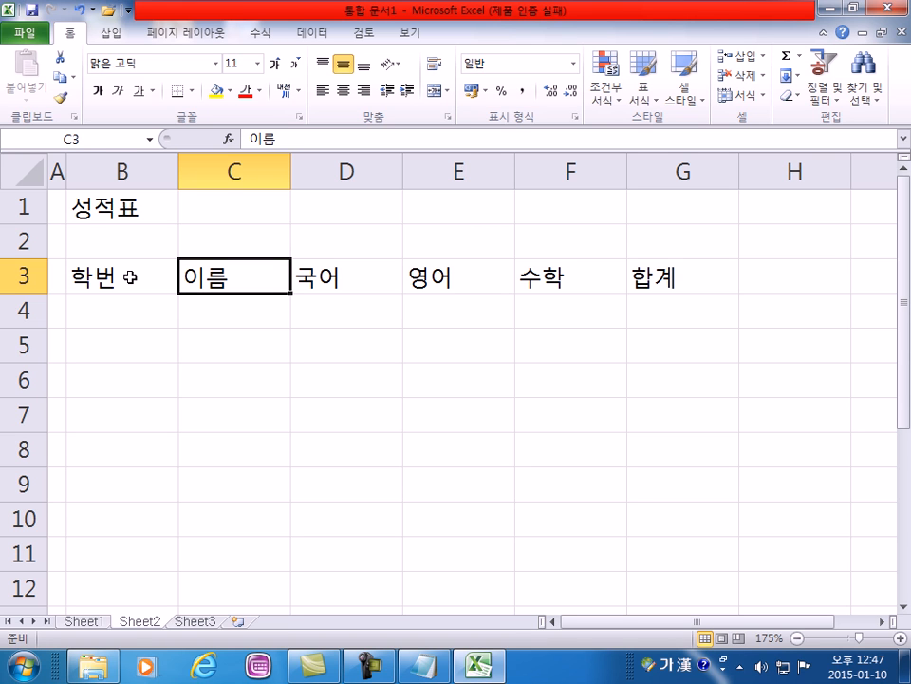
{"action": "key", "text": "Left"}
{"action": "key", "text": "Right"}
{"action": "key", "text": "Right"}
{"action": "key", "text": "Right"}
{"action": "key", "text": "Right"}
{"action": "key", "text": "Right"}
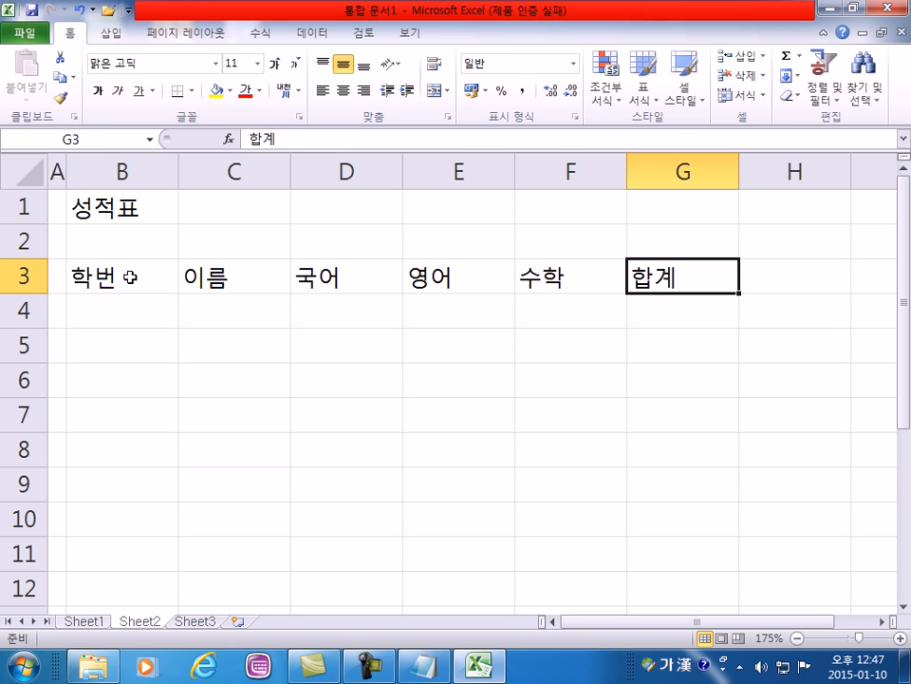
{"action": "key", "text": "Return"}
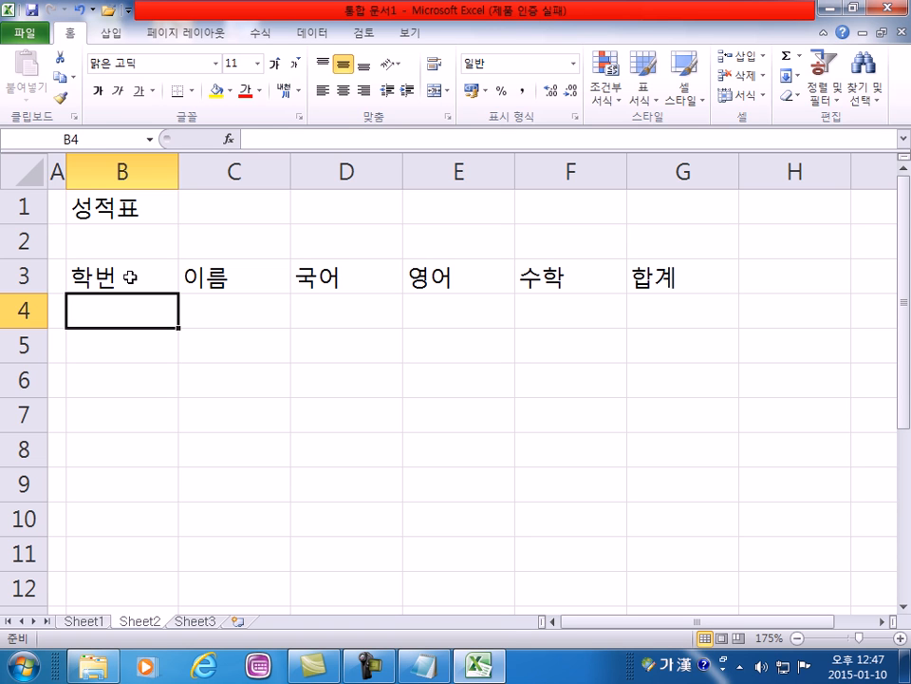
{"action": "left_click_drag", "start_coordinate": [77, 281], "coordinate": [634, 272]}
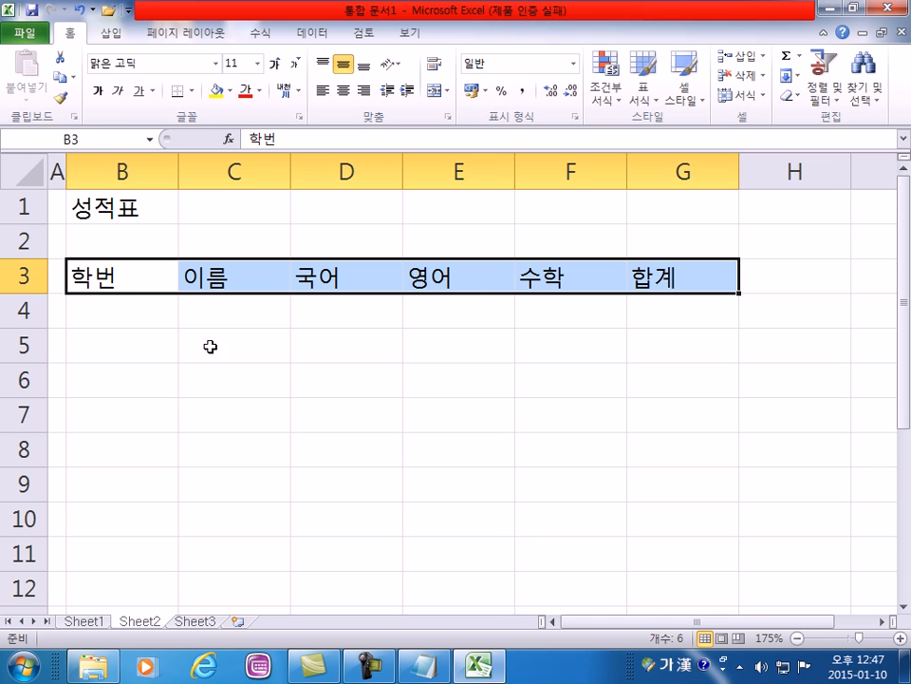
- Enter the four students' ID codes in cells B4 through B7 under the 학번 heading
{"action": "left_click", "coordinate": [106, 309]}
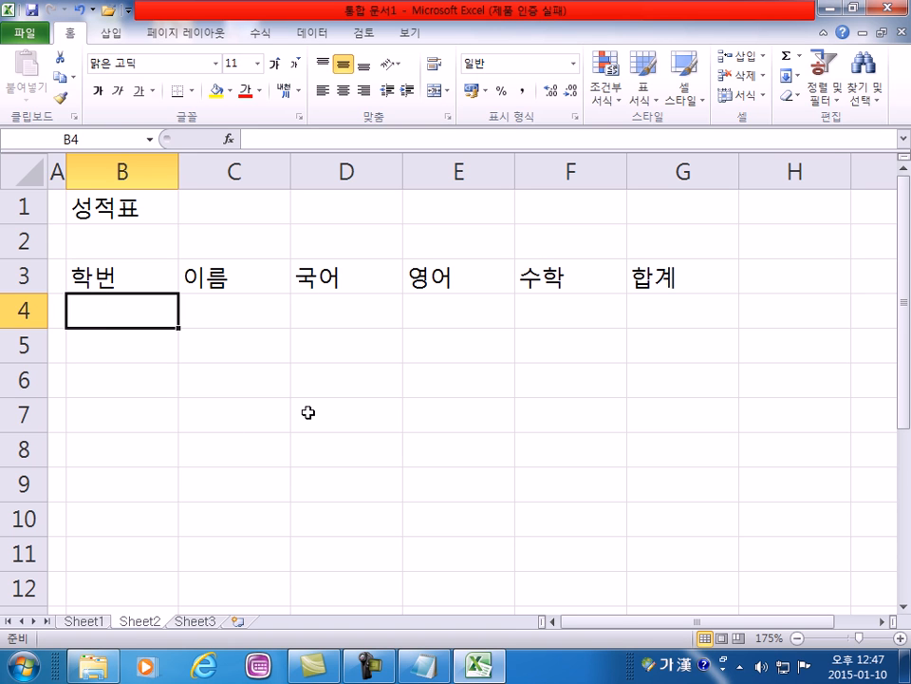
{"action": "key", "text": "Hangul"}
{"action": "type", "text": "a"}
{"action": "key", "text": "BackSpace"}
{"action": "type", "text": "A-001"}
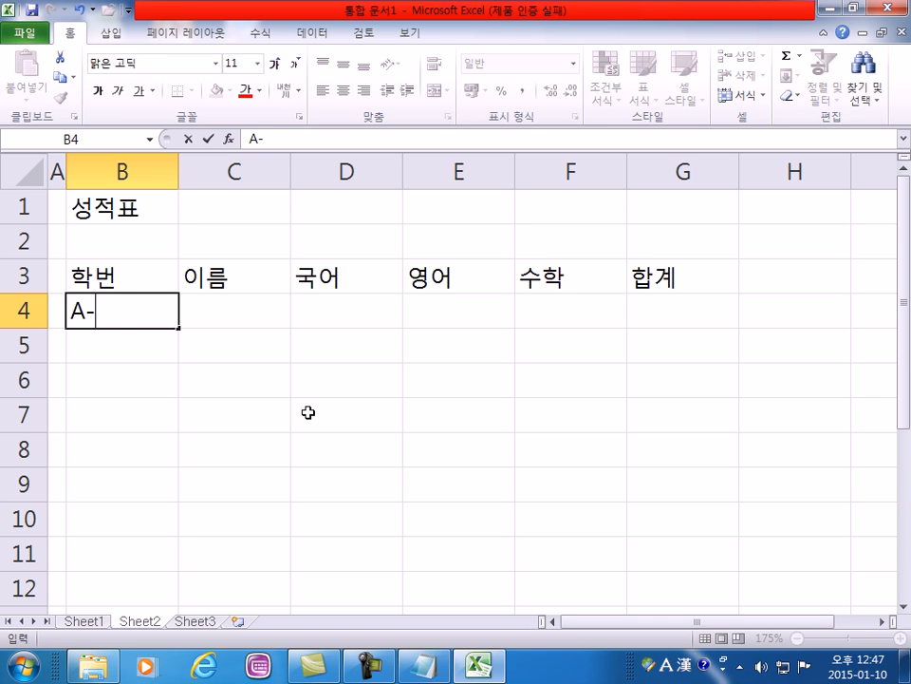
{"action": "key", "text": "Return"}
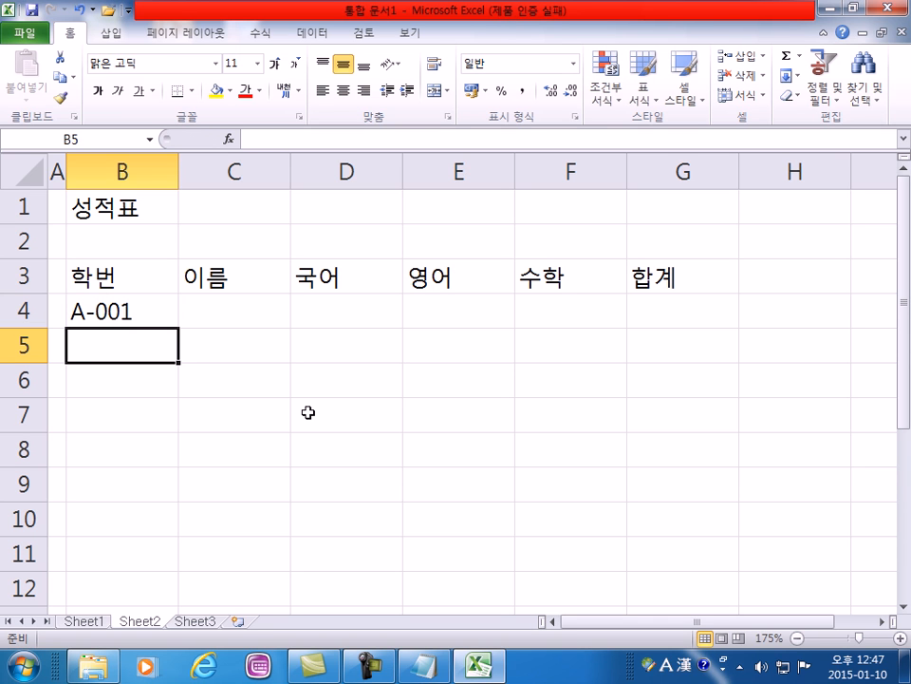
{"action": "type", "text": "A-002"}
{"action": "key", "text": "Return"}
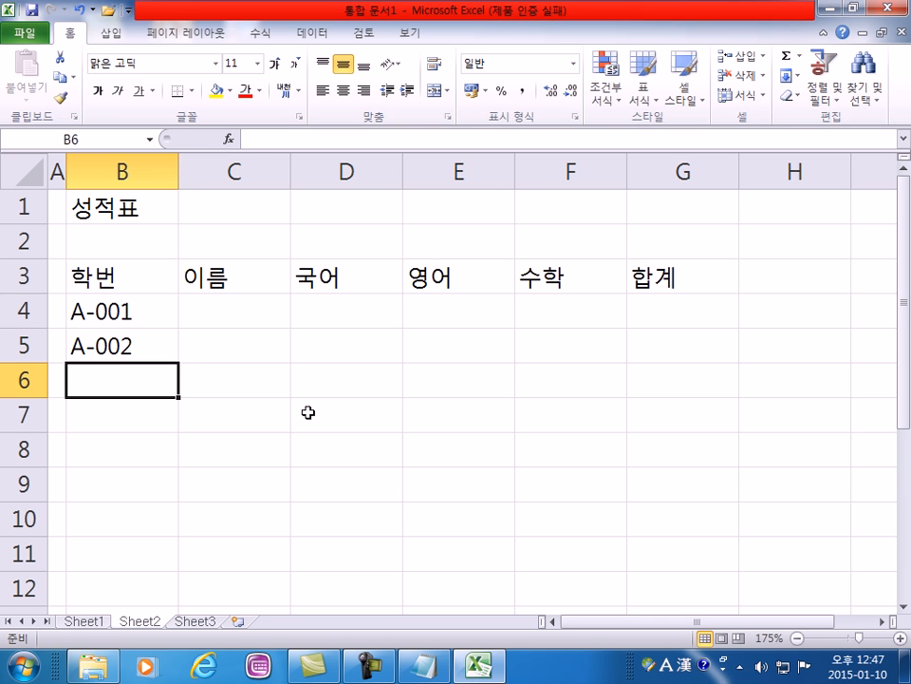
{"action": "type", "text": "B-003"}
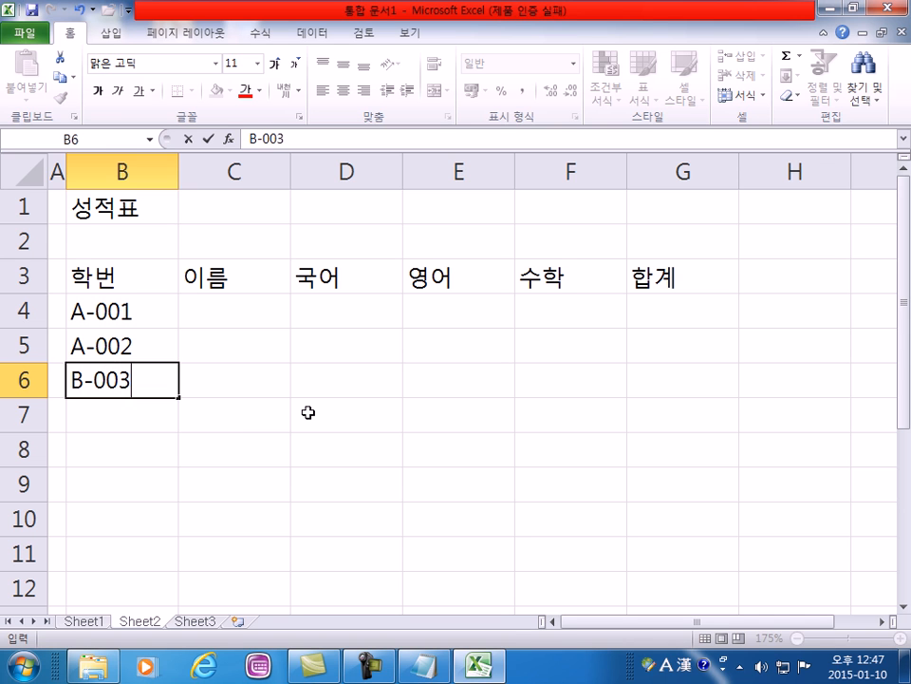
{"action": "key", "text": "Return"}
{"action": "type", "text": "C"}
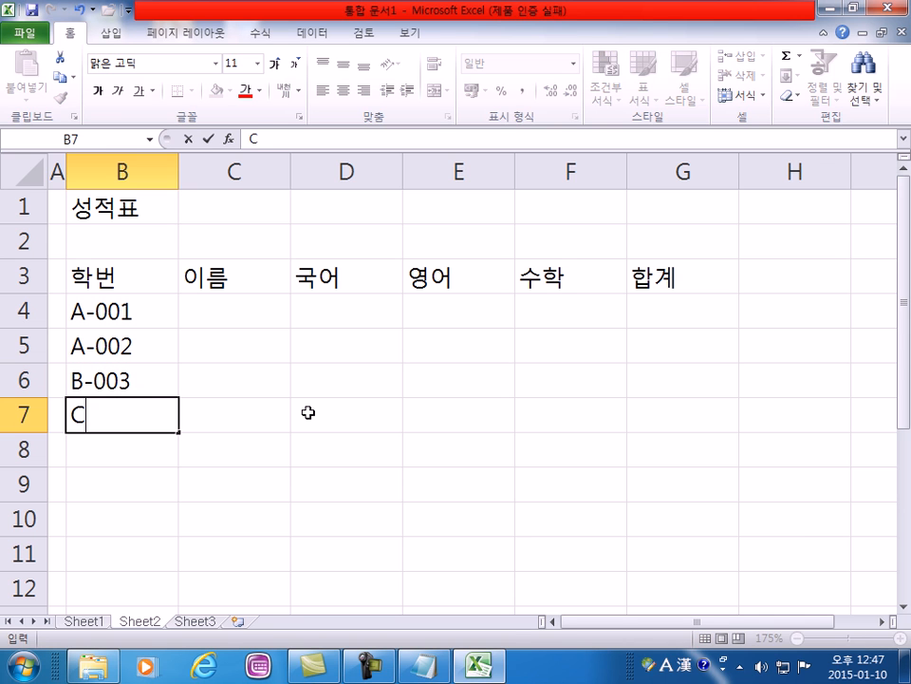
{"action": "type", "text": "-005"}
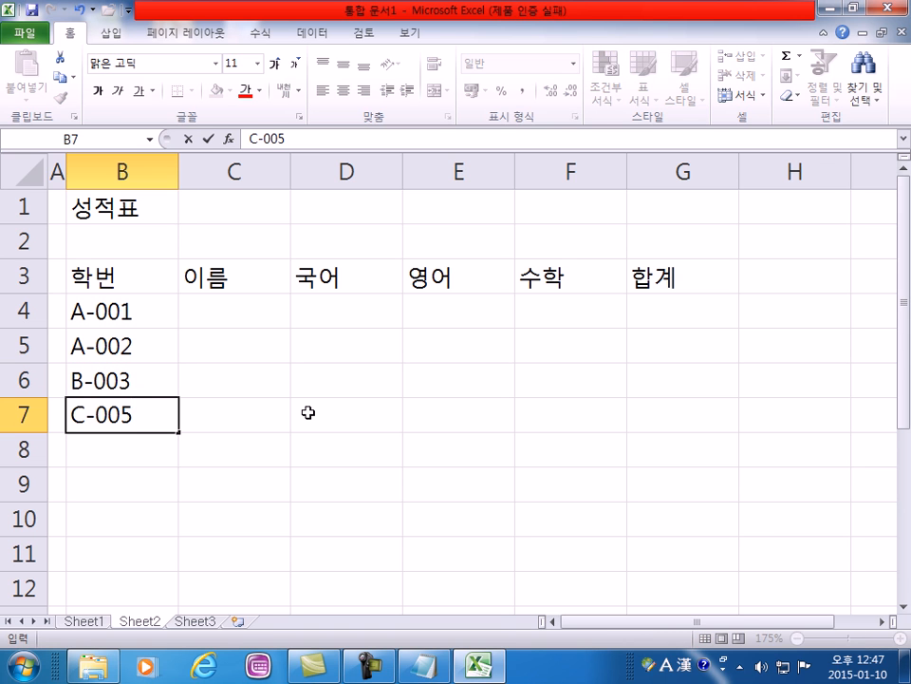
{"action": "left_click", "coordinate": [183, 310]}
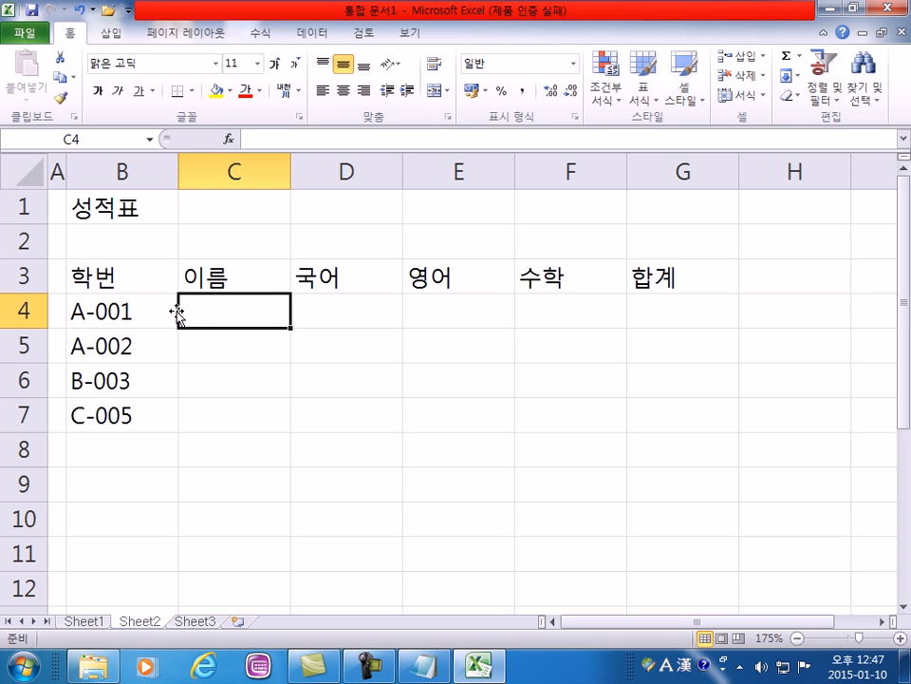
- Enter the four students' names in cells C4 through C7 under the 이름 heading
{"action": "left_click", "coordinate": [104, 315]}
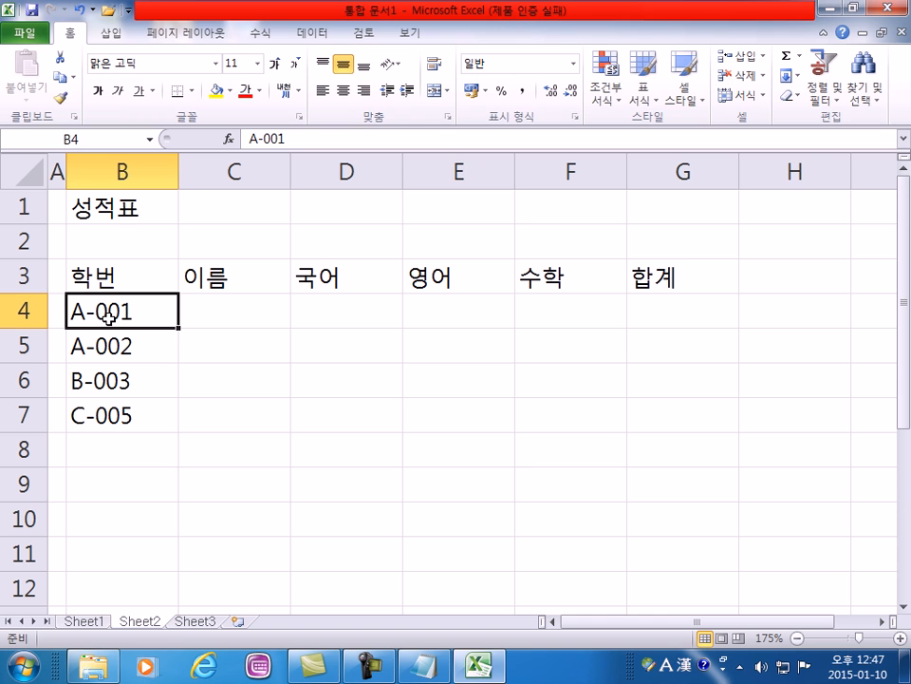
{"action": "left_click", "coordinate": [200, 312]}
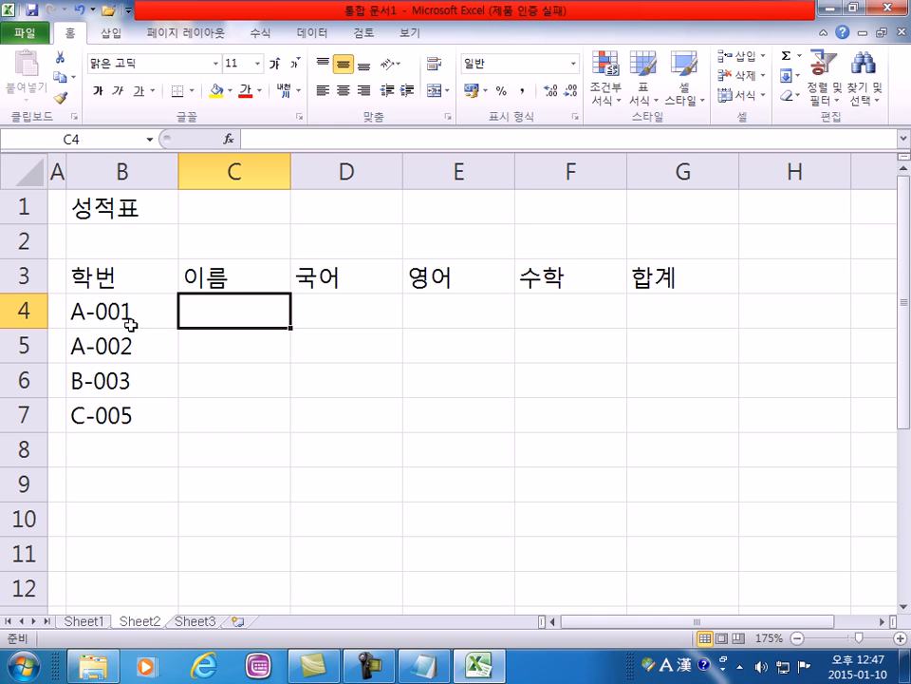
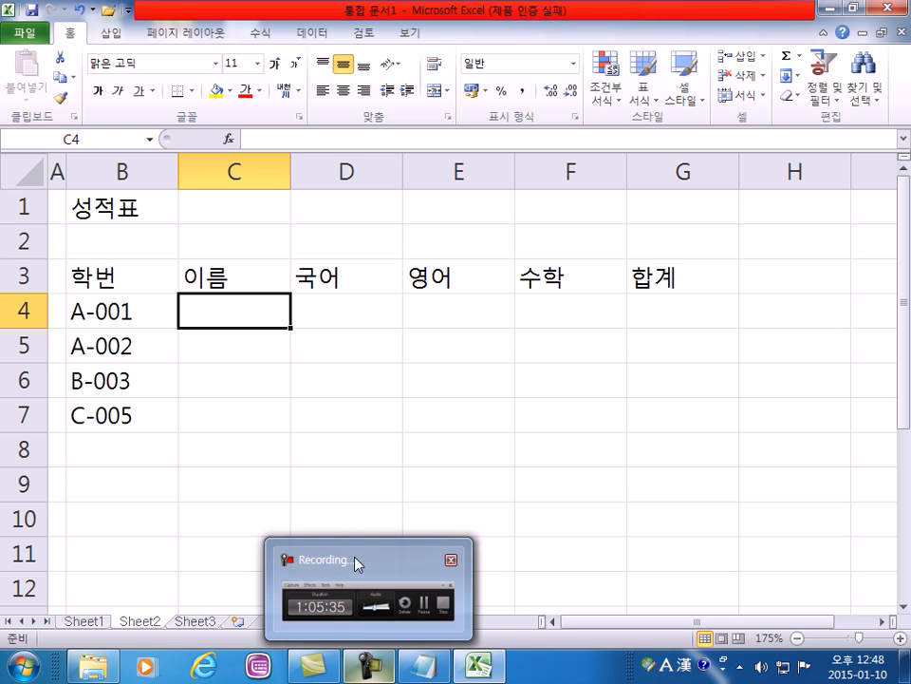
{"action": "type", "text": "ghdrlfehd"}
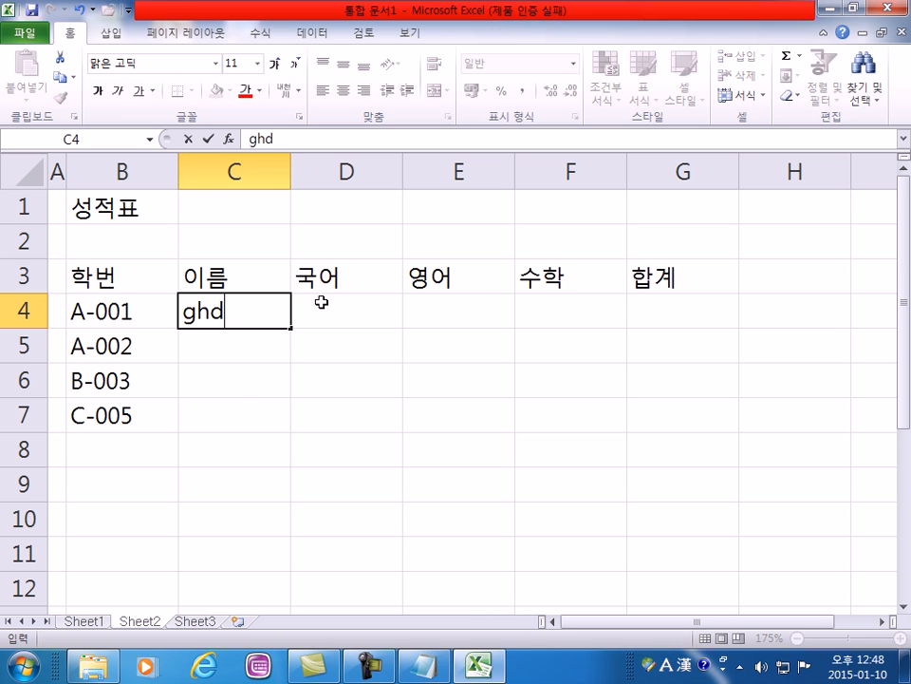
{"action": "key", "text": "Hangul"}
{"action": "key", "text": "Return"}
{"action": "type", "text": "dlfwlao"}
{"action": "key", "text": "Return"}
{"action": "type", "text": "dltnstls"}
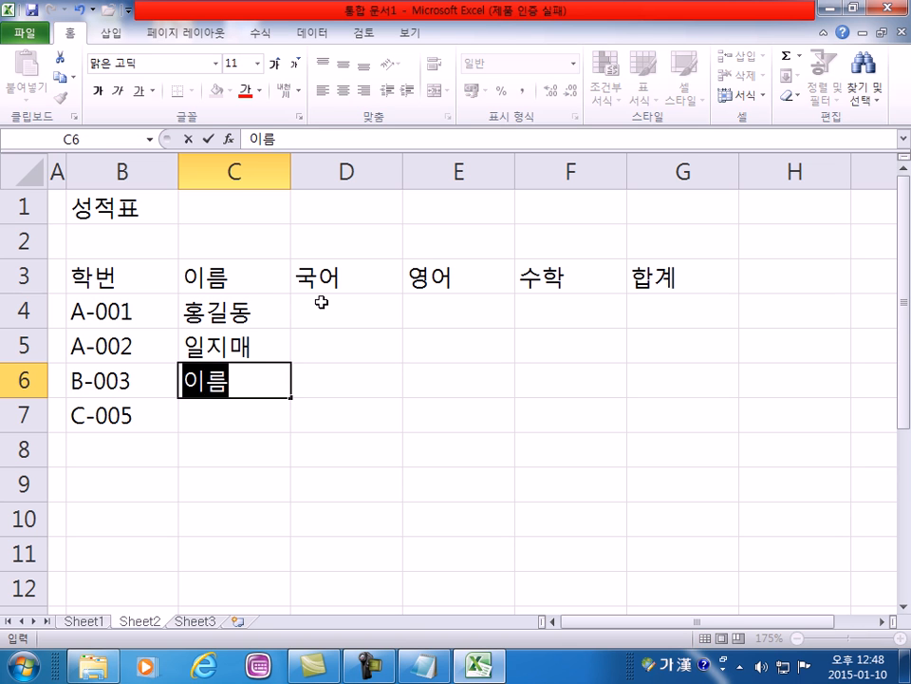
{"action": "key", "text": "Return"}
{"action": "type", "text": "dlaRjrwjd"}
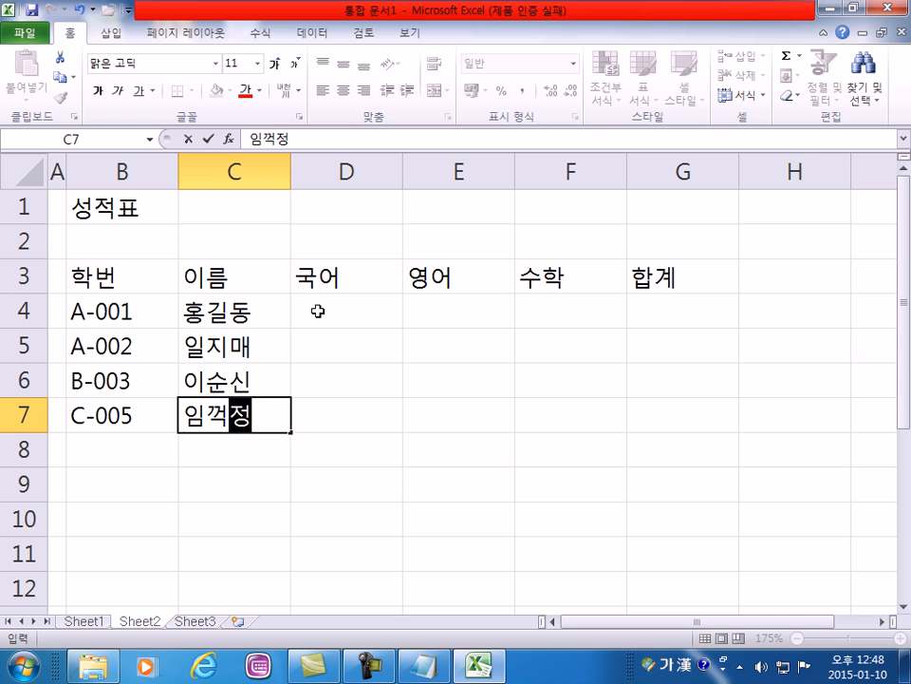
- Select the score range D4:F7 and enter 95, 85, 76, 47 under 국어 and 88, 93, 45 under 영어
{"action": "left_click_drag", "start_coordinate": [319, 306], "coordinate": [506, 422]}
{"action": "type", "text": "95"}
{"action": "key", "text": "Return"}
{"action": "type", "text": "85"}
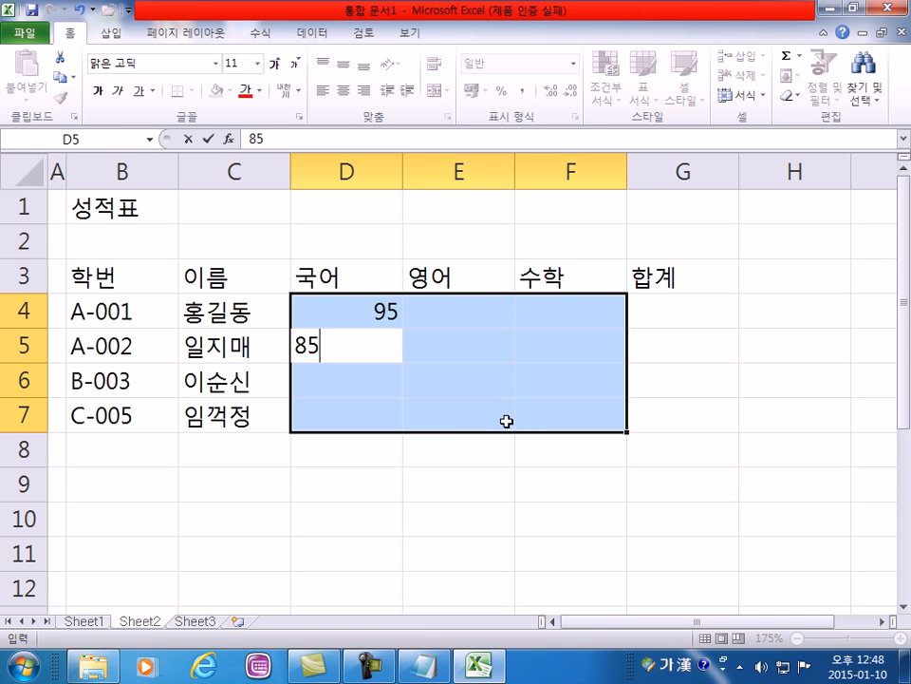
{"action": "key", "text": "Return"}
{"action": "type", "text": "76"}
{"action": "key", "text": "Return"}
{"action": "type", "text": "47"}
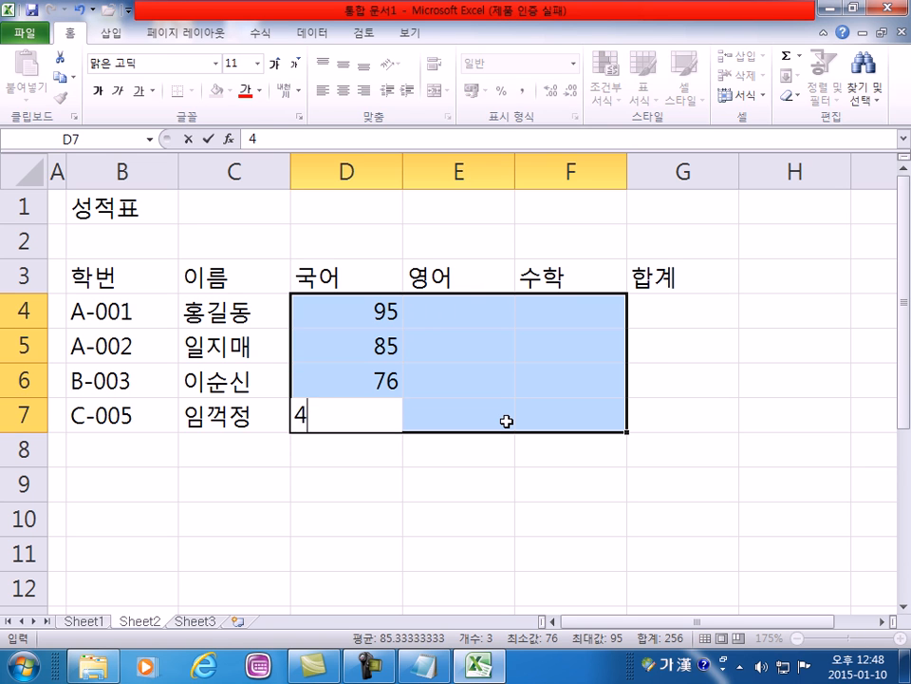
{"action": "key", "text": "Return"}
{"action": "type", "text": "88"}
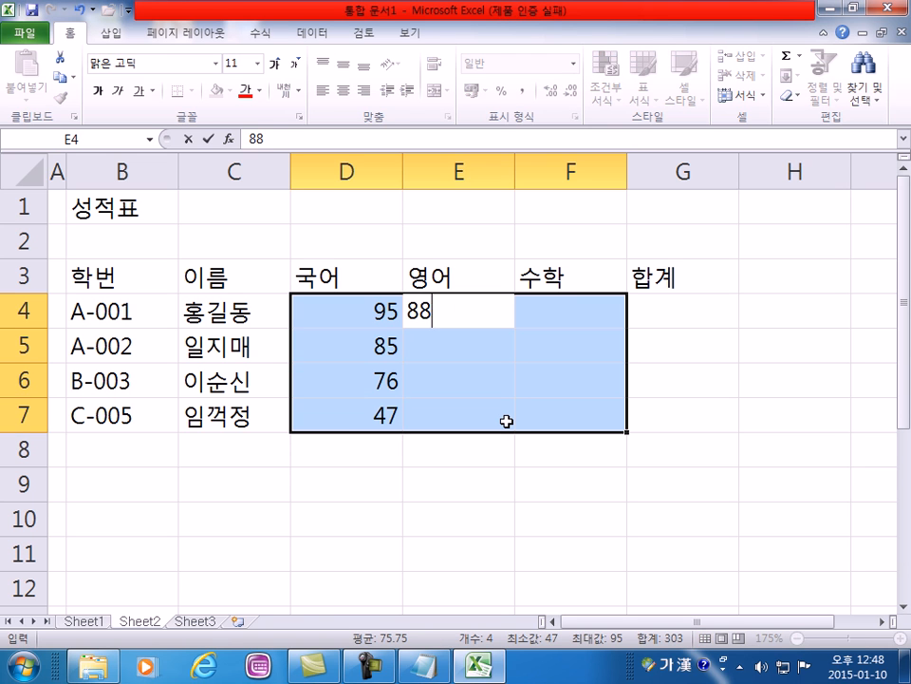
{"action": "key", "text": "Return"}
{"action": "type", "text": "93"}
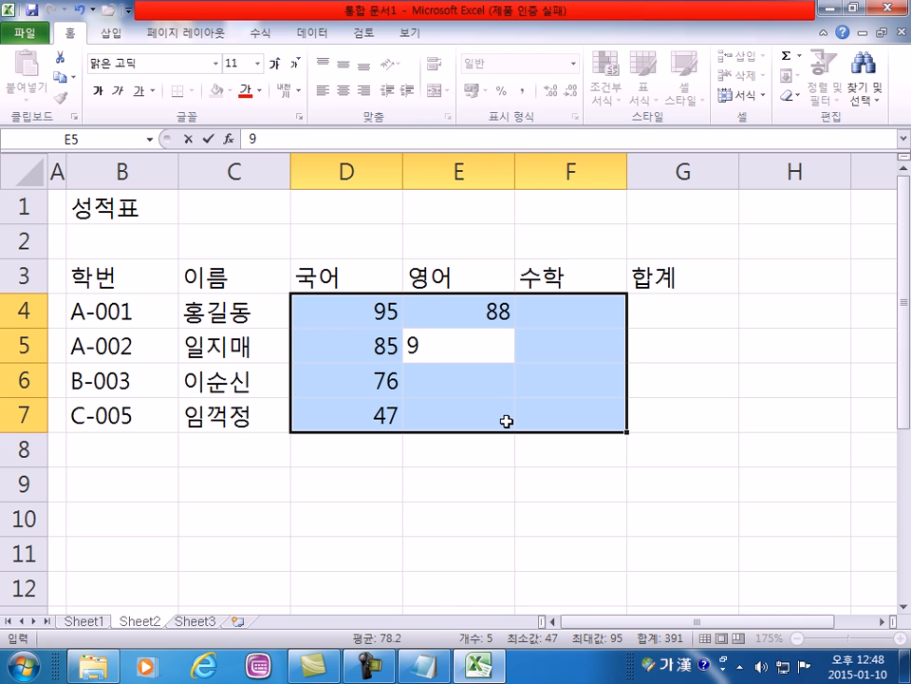
{"action": "key", "text": "Return"}
{"action": "type", "text": "45"}
{"action": "key", "text": "Up"}
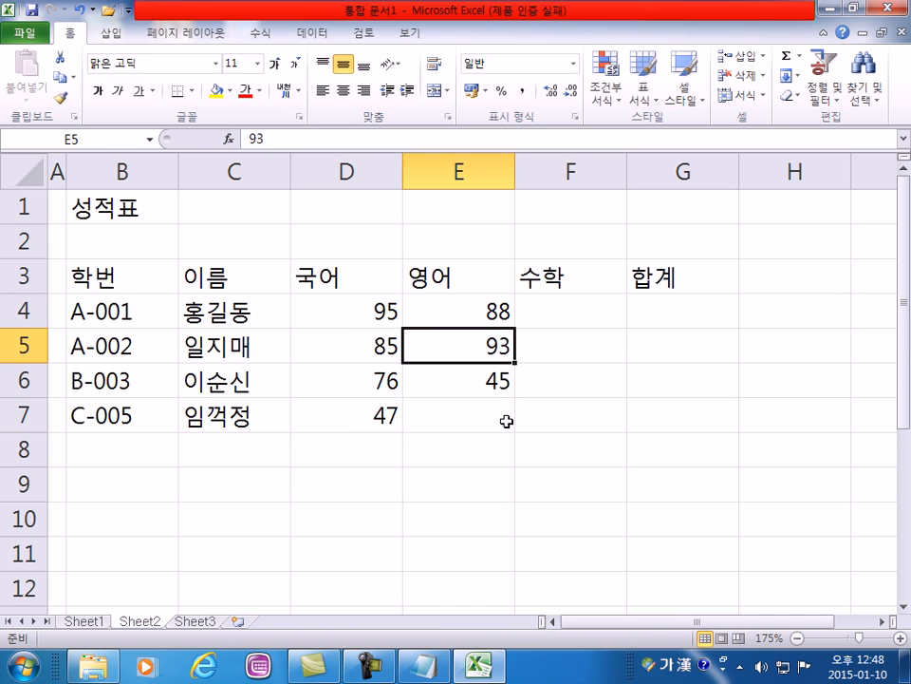
- Select the score range D4:F7 and enter the 국어 scores 10, 20, 30 and 40 in D4 through D7
{"action": "left_click_drag", "start_coordinate": [299, 312], "coordinate": [560, 415]}
{"action": "type", "text": "10"}
{"action": "key", "text": "Return"}
{"action": "type", "text": "20"}
{"action": "key", "text": "Return"}
{"action": "type", "text": "30"}
{"action": "key", "text": "Return"}
{"action": "type", "text": "40"}
{"action": "key", "text": "Return"}
- Enter the 영어 scores 50, 60, 70 and 80 in cells E4 through E7
{"action": "type", "text": "50"}
{"action": "key", "text": "Return"}
{"action": "type", "text": "60"}
{"action": "key", "text": "Return"}
{"action": "type", "text": "7"}
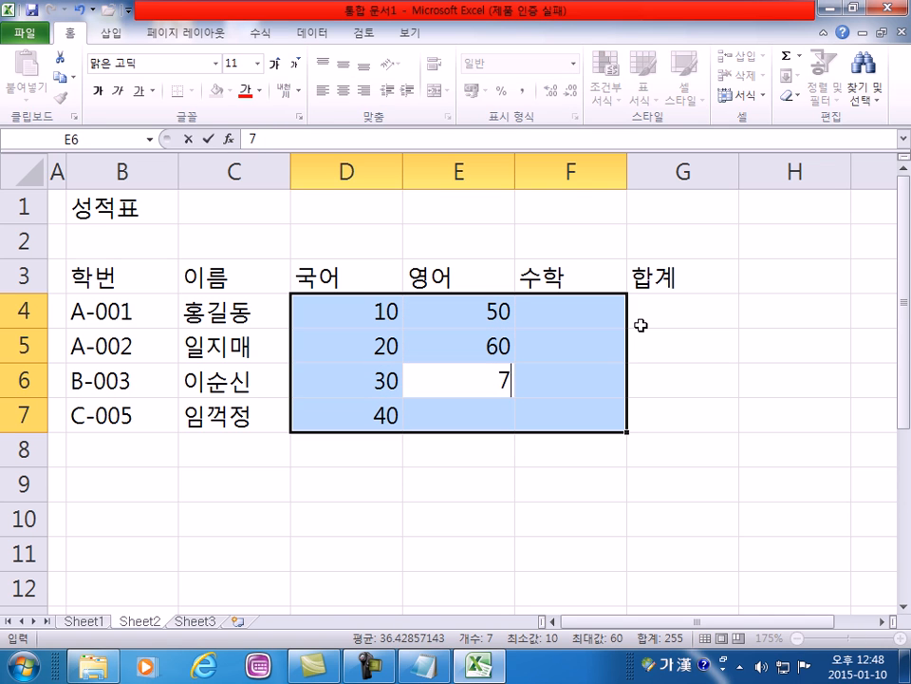
{"action": "type", "text": "0 80"}
{"action": "key", "text": "Return"}
- Enter the 수학 scores 90, 95, 85 and 75 in cells F4 through F7
{"action": "type", "text": "90"}
{"action": "key", "text": "Return"}
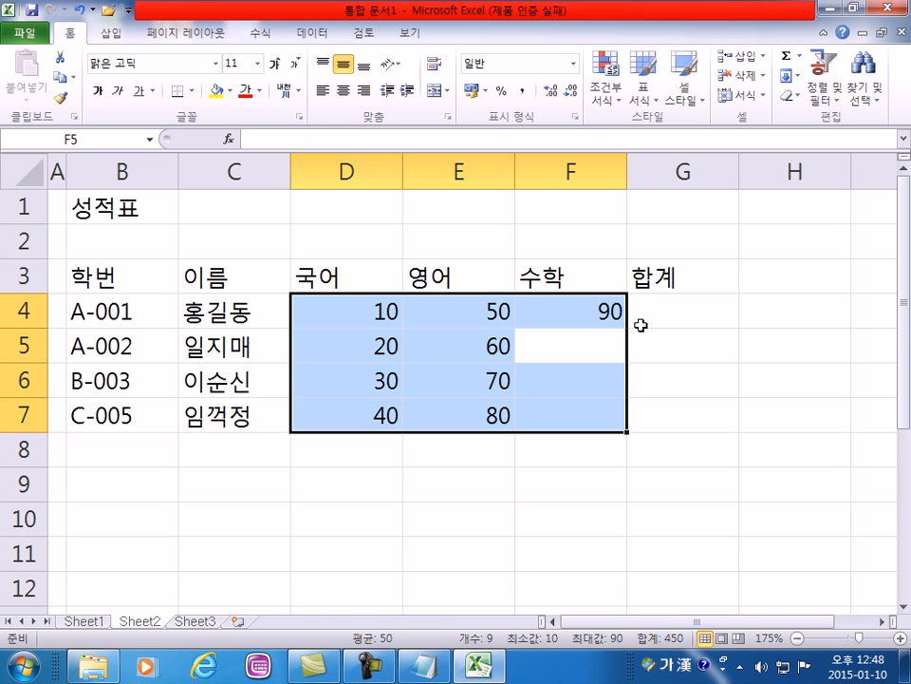
{"action": "type", "text": "95"}
{"action": "key", "text": "Return"}
{"action": "type", "text": "85"}
{"action": "key", "text": "Return"}
{"action": "type", "text": "75"}
{"action": "key", "text": "Return"}
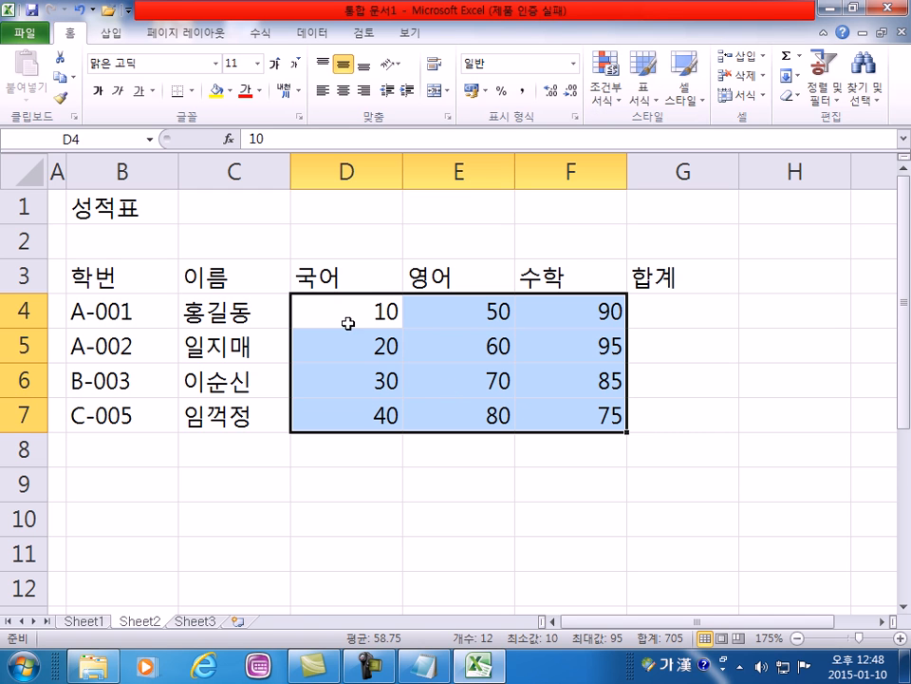
{"action": "left_click", "coordinate": [641, 310]}
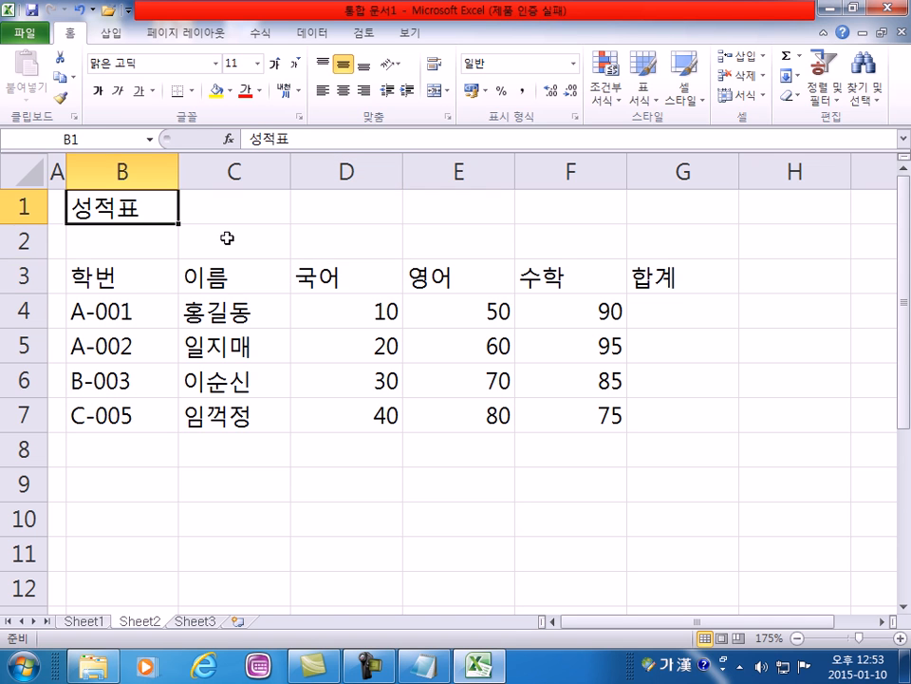
- Switch to the Notepad notes and add the heading 엑셀에서의 자료의 종류 below the existing text
{"action": "left_click", "coordinate": [427, 663]}
{"action": "scroll", "coordinate": [275, 386], "scroll_direction": "down", "scroll_amount": 2}
{"action": "left_click", "coordinate": [61, 87]}
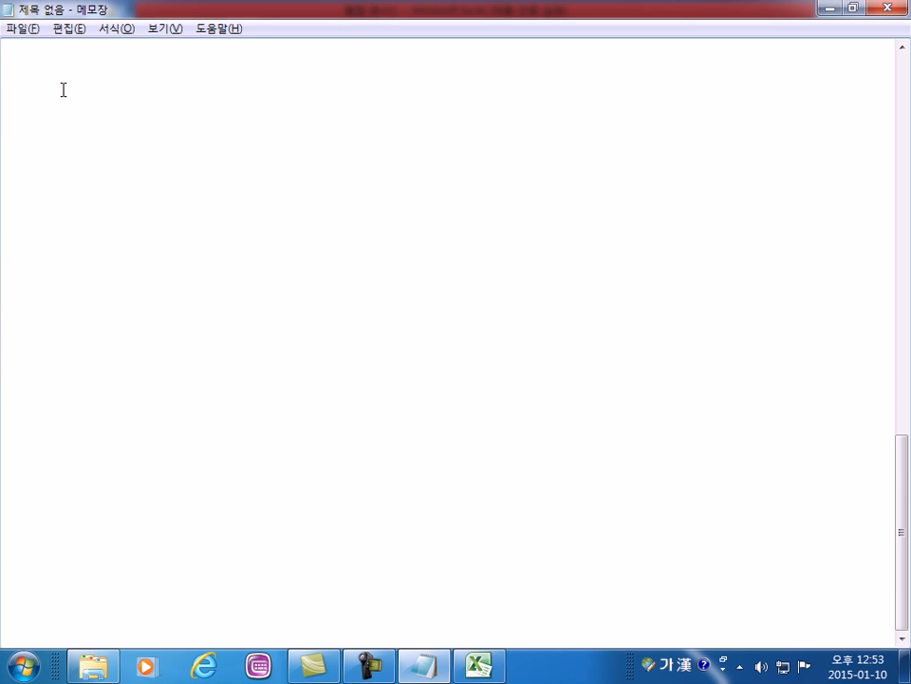
{"action": "type", "text": "엑세"}
{"action": "type", "text": "ㄹ에서의 자료"}
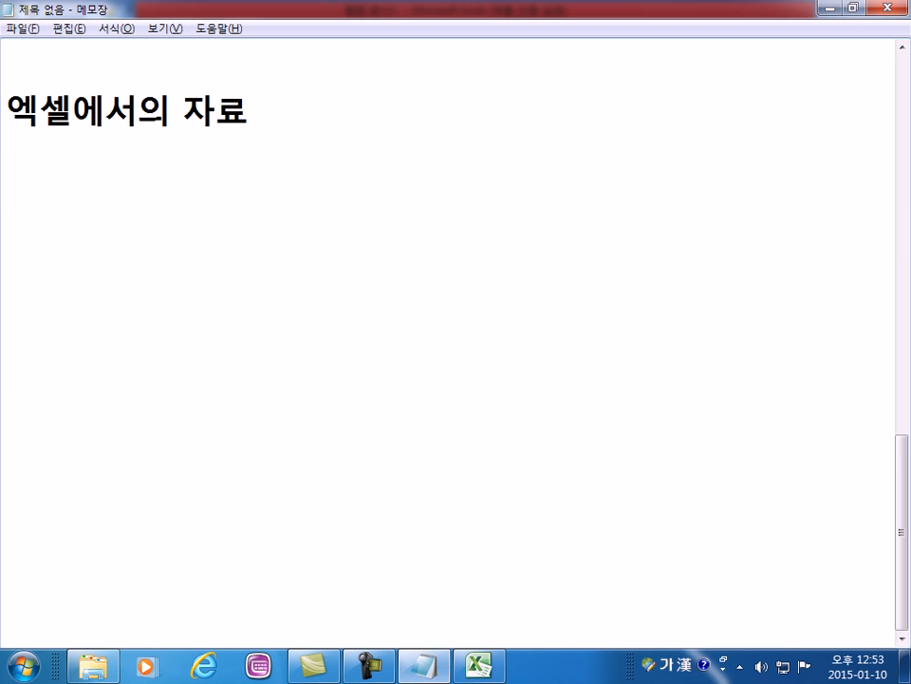
{"action": "type", "text": "의 조ㅇ류"}
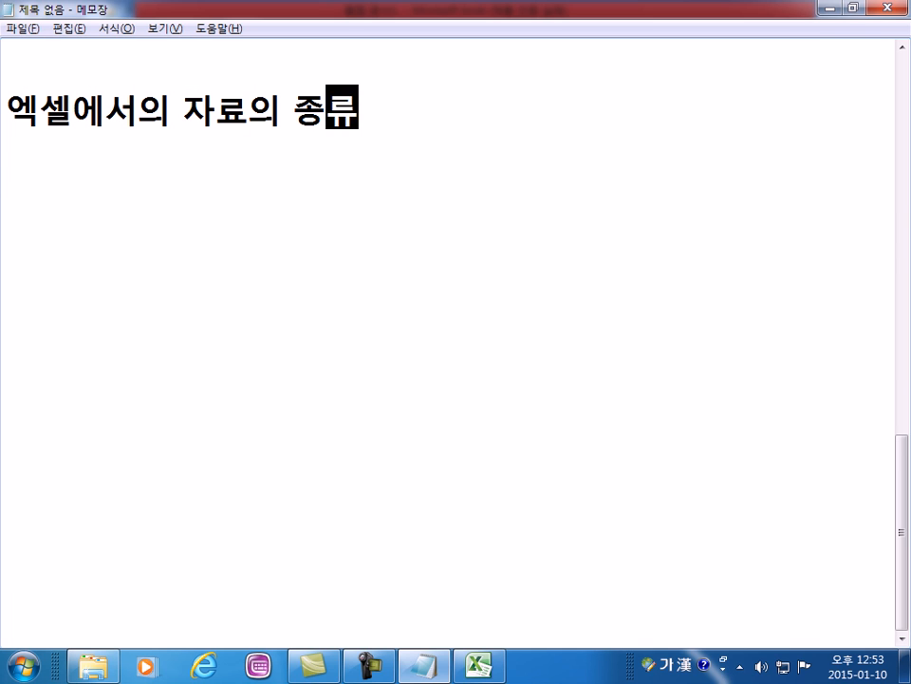
{"action": "key", "text": "Return"}
- Write the first list item as 1. 텍스트(글자 = 한글, 영어, 혼합) under the heading in the notes
{"action": "type", "text": "1. "}
{"action": "type", "text": "텍스트("}
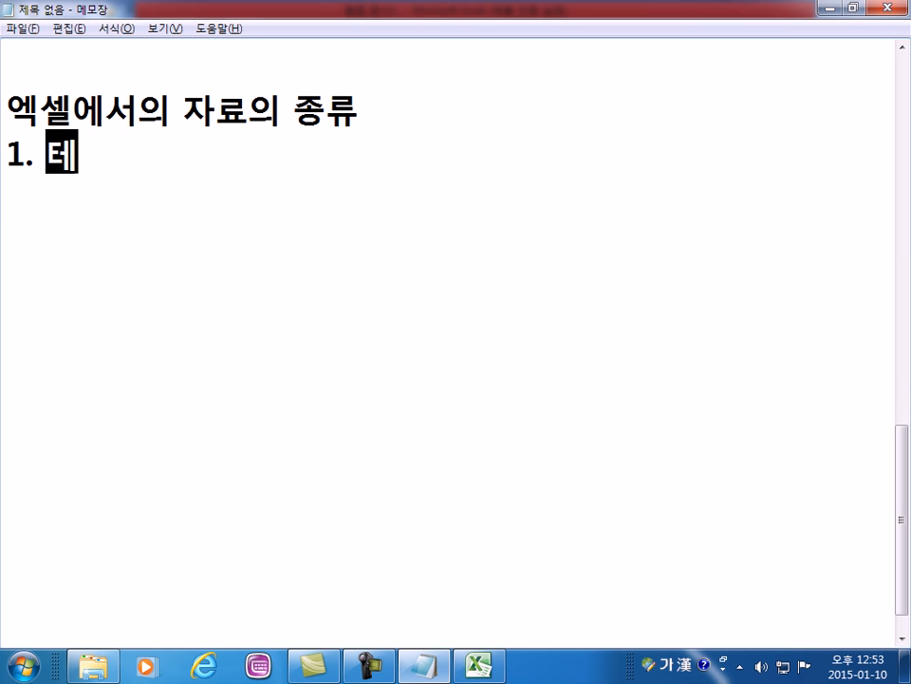
{"action": "type", "text": "글"}
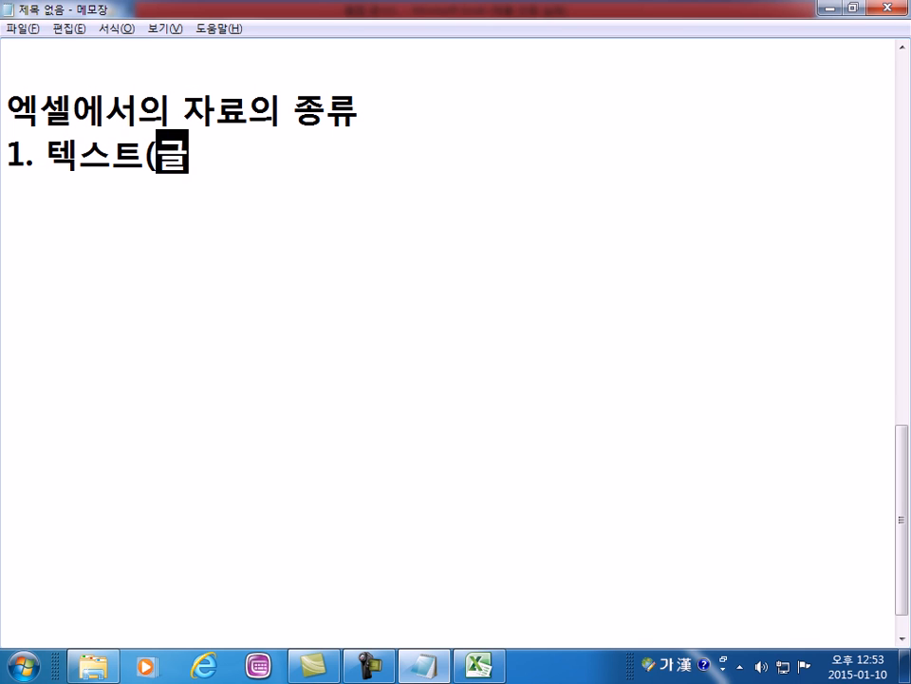
{"action": "type", "text": "자 -"}
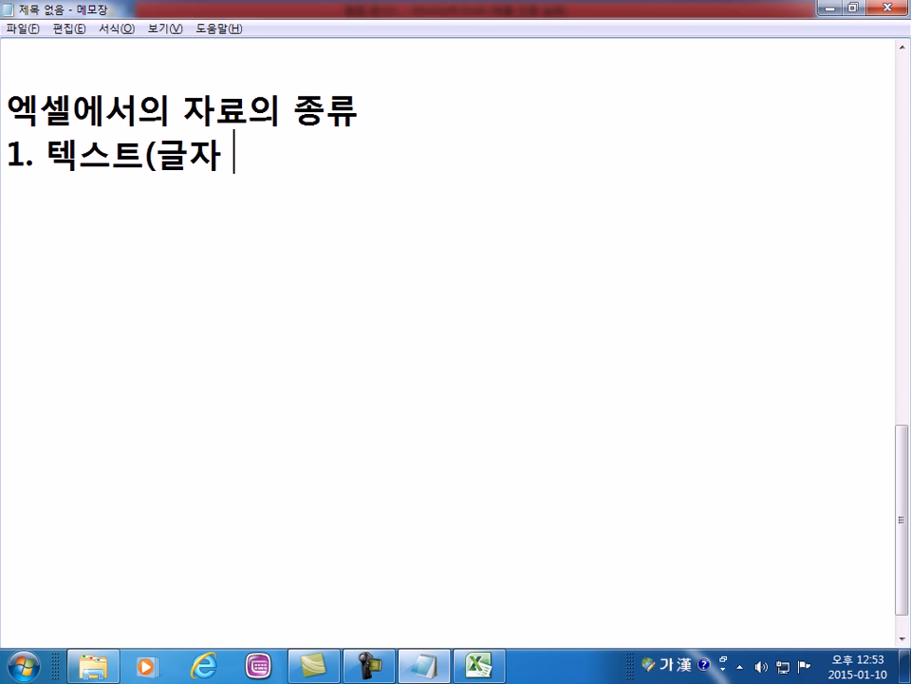
{"action": "key", "text": "BackSpace"}
{"action": "key", "text": "BackSpace"}
{"action": "type", "text": "=-"}
{"action": "key", "text": "BackSpace"}
{"action": "type", "text": "한글, 영"}
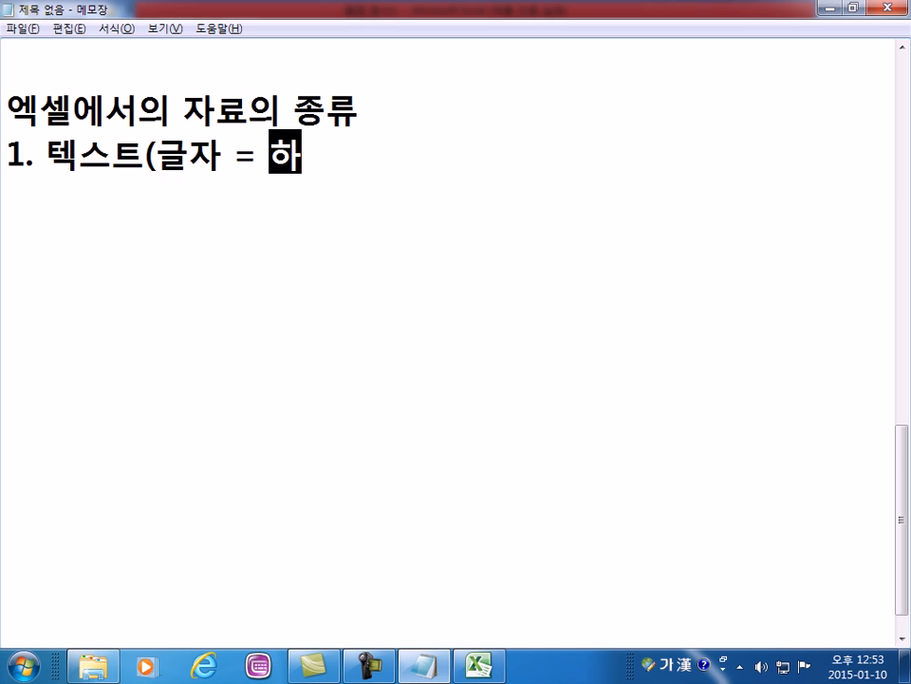
{"action": "type", "text": "어, "}
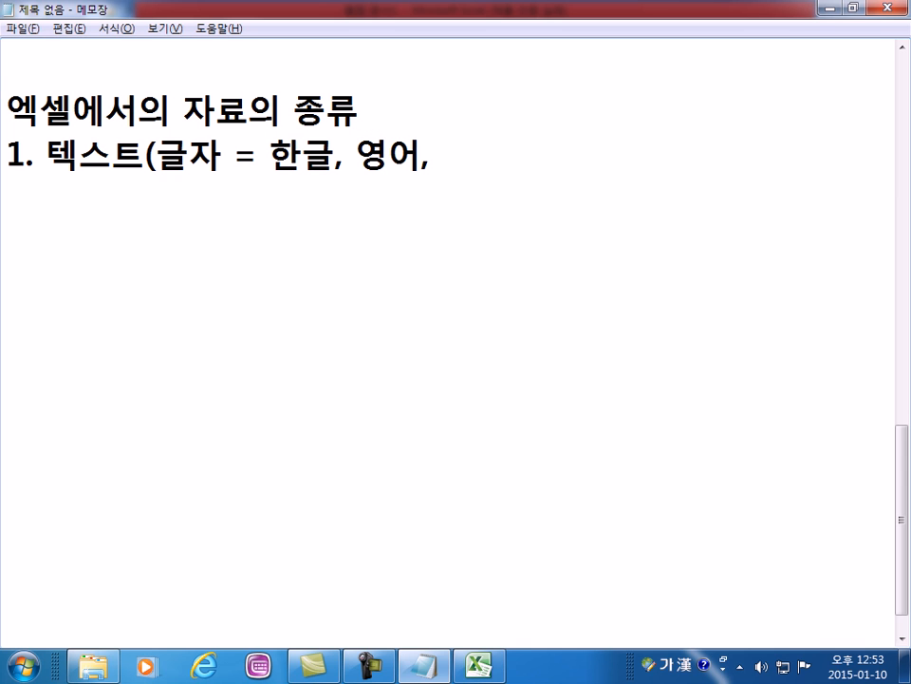
{"action": "type", "text": "혼합"}
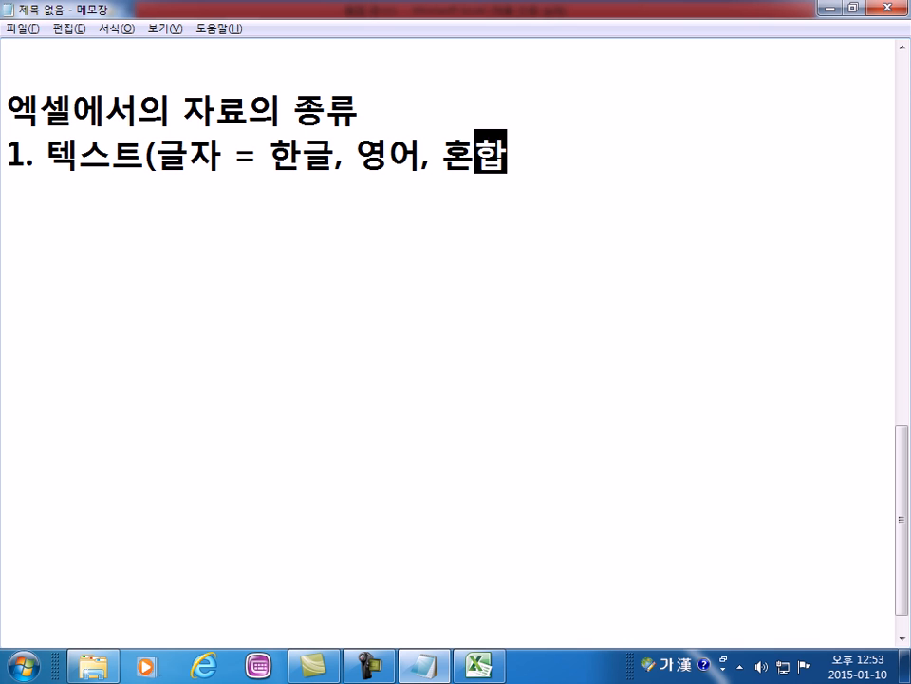
{"action": "type", "text": ")"}
{"action": "key", "text": "Return"}
- Switch back to the Excel grade table and select the text cells B3, B4, C4, G3, F3, E3 and D3 one by one
{"action": "key", "text": "alt+Tab"}
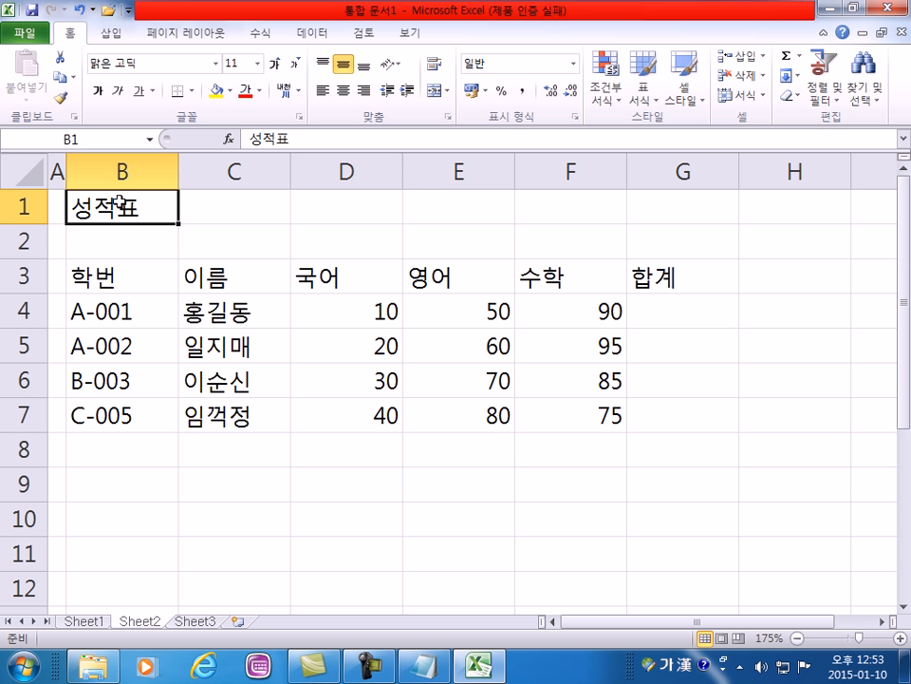
{"action": "left_click", "coordinate": [78, 280]}
{"action": "left_click", "coordinate": [95, 313]}
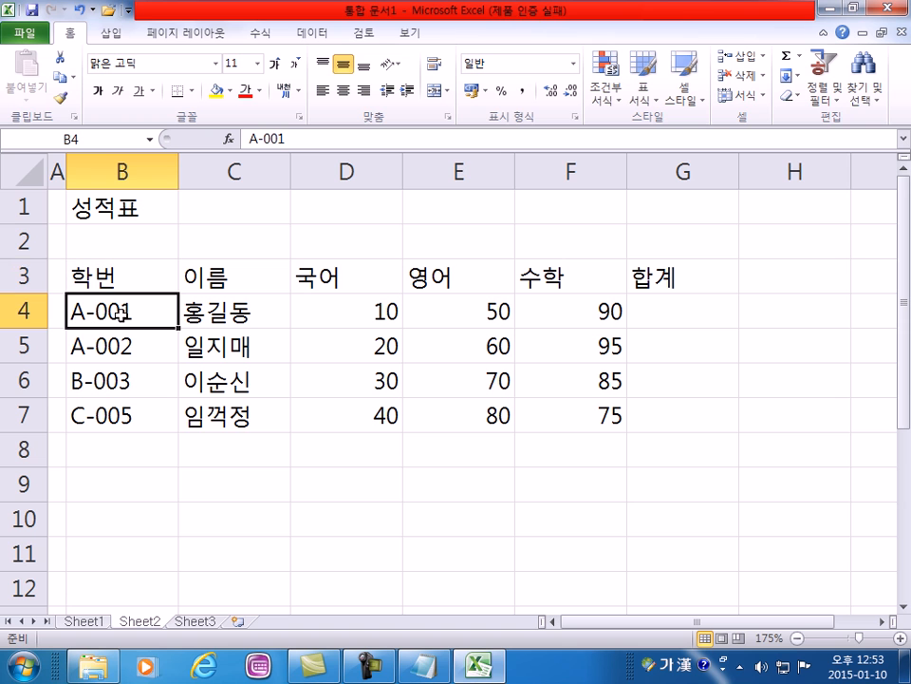
{"action": "left_click", "coordinate": [193, 315]}
{"action": "left_click", "coordinate": [655, 285]}
{"action": "left_click", "coordinate": [614, 278]}
{"action": "left_click", "coordinate": [470, 281]}
{"action": "left_click", "coordinate": [327, 276]}
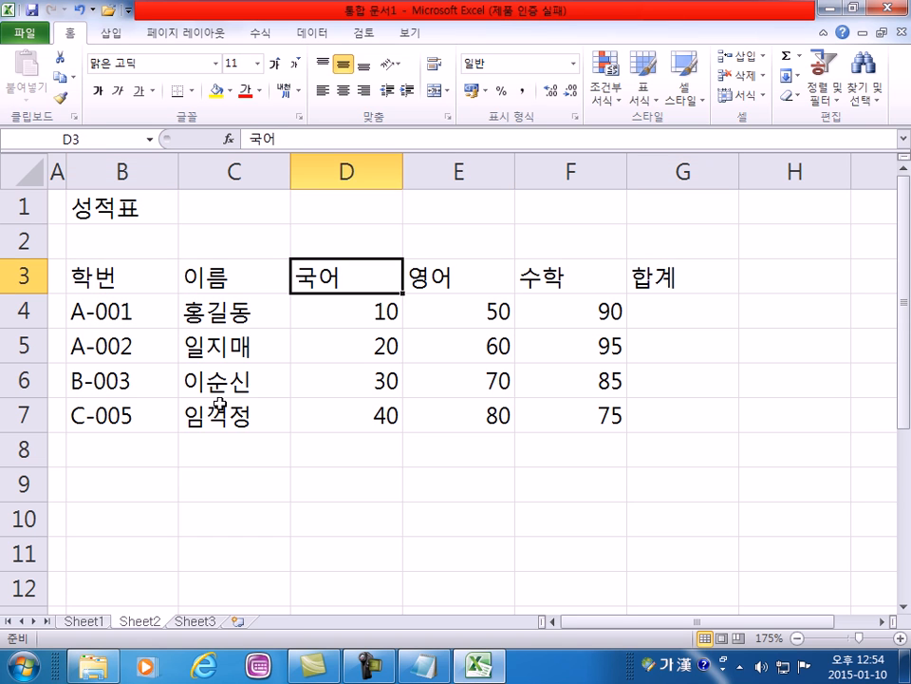
- Switch from the grade table to the Notepad notes and begin the second list item as 2. 숫자(0-9, + - , . E
{"action": "left_click", "coordinate": [119, 312]}
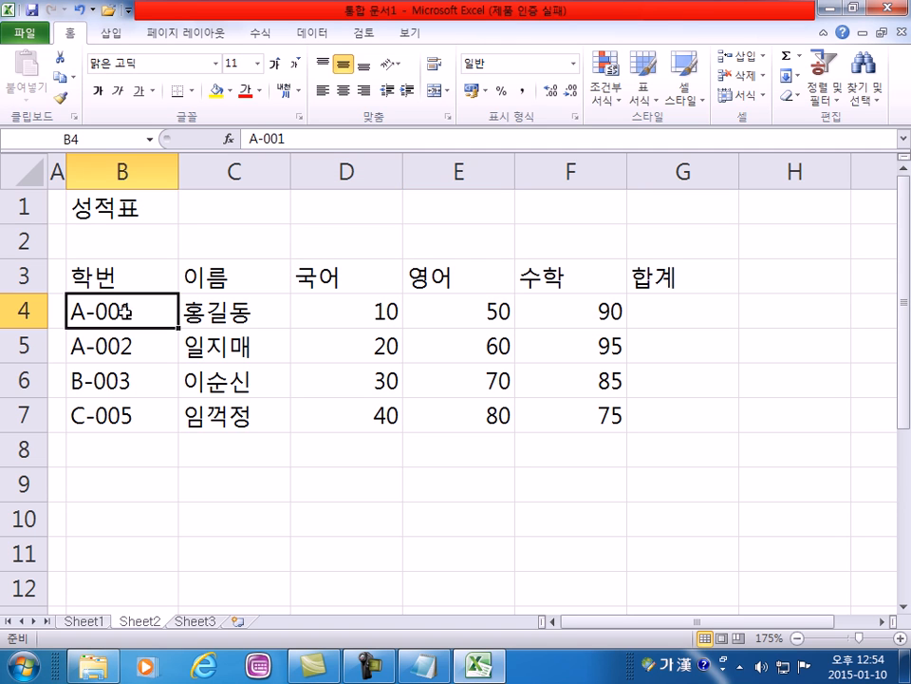
{"action": "key", "text": "Up"}
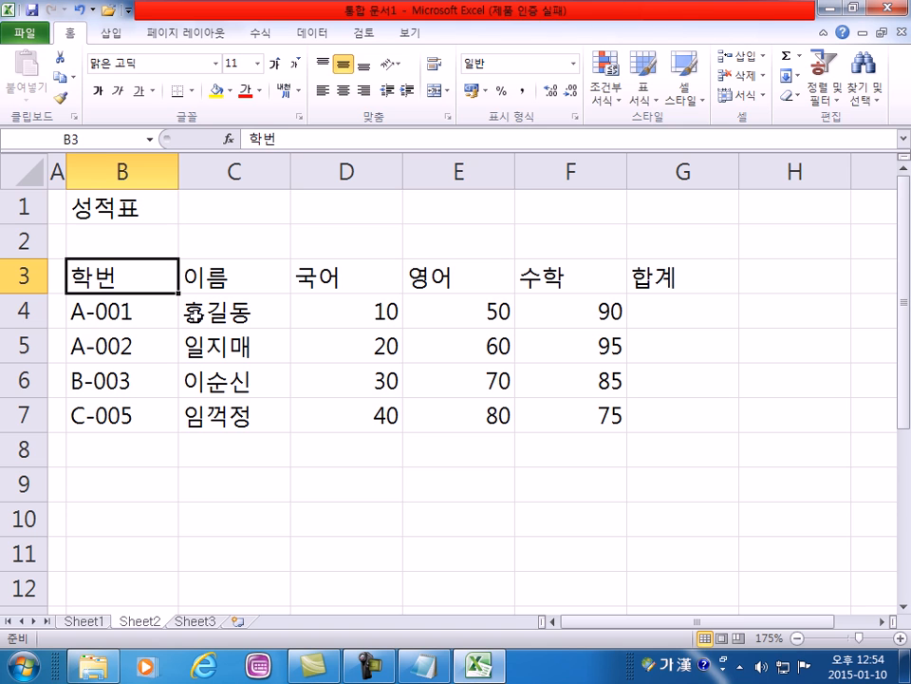
{"action": "key", "text": "alt+Tab"}
{"action": "left_click", "coordinate": [71, 195]}
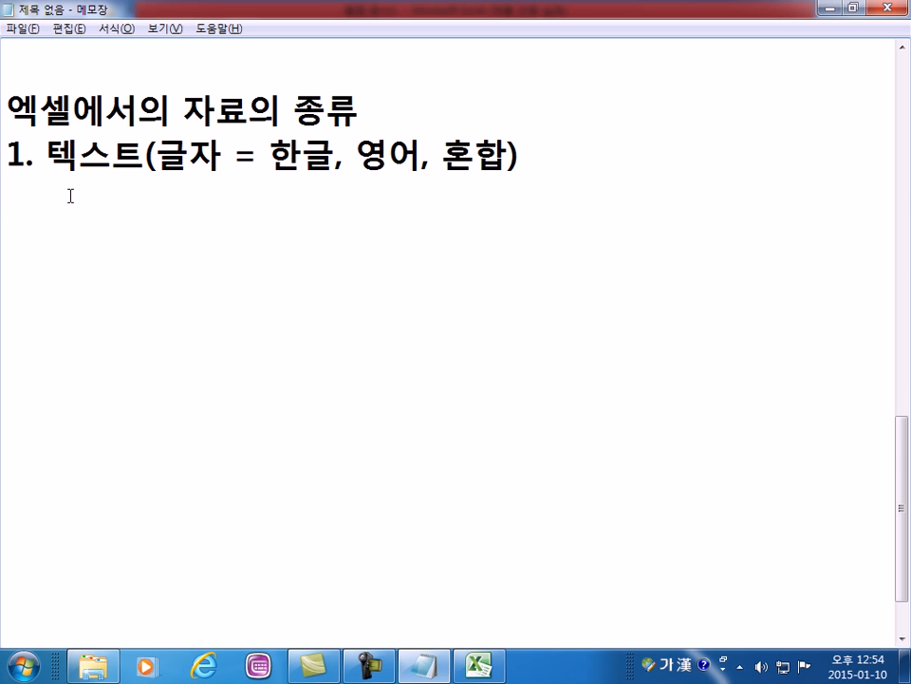
{"action": "type", "text": "2. 숫자("}
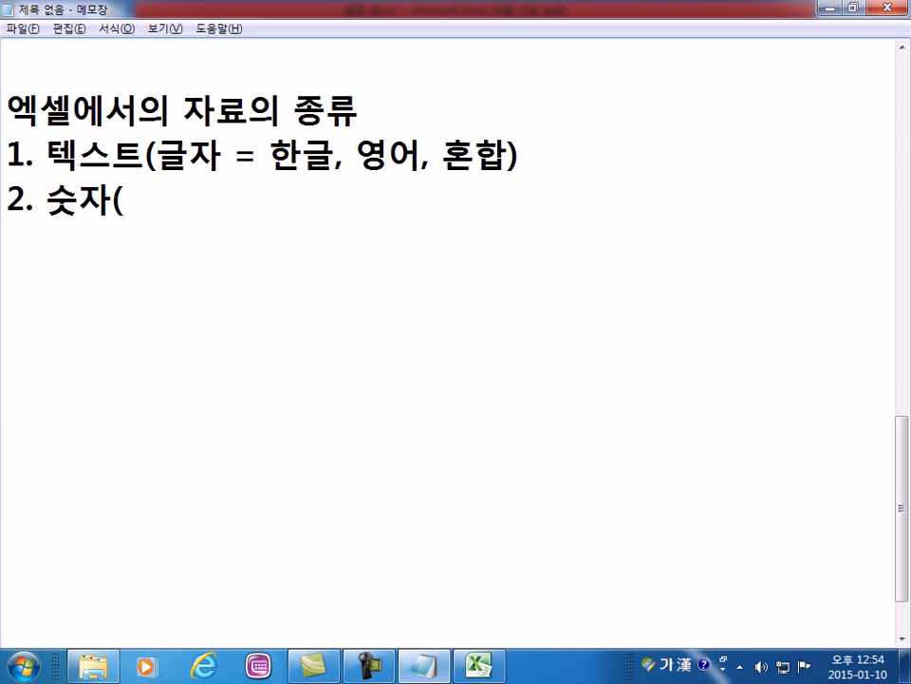
{"action": "type", "text": "0-9"}
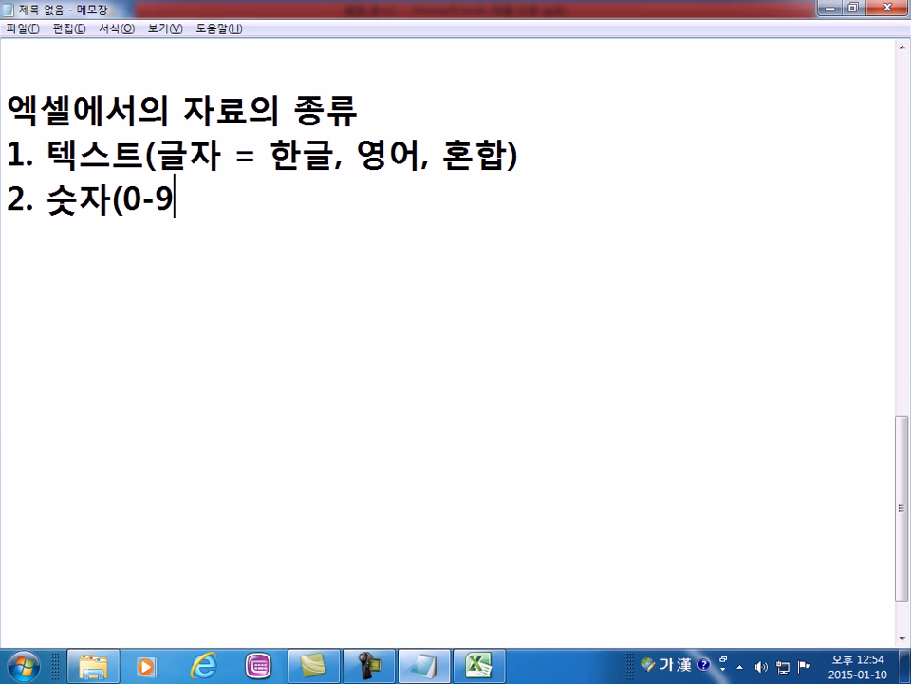
{"action": "type", "text": ", + - ,"}
{"action": "type", "text": "."}
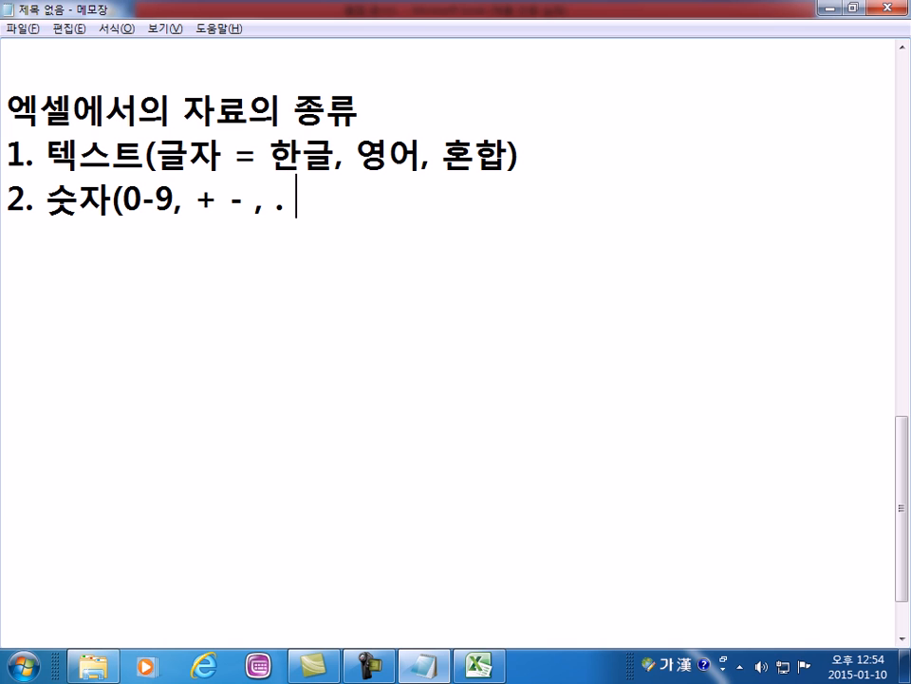
{"action": "type", "text": "e"}
{"action": "key", "text": "BackSpace"}
{"action": "key", "text": "Hangul"}
{"action": "type", "text": "E"}
- Remove the comma after 0-9 in the 숫자 item and close its parenthesis after E
{"action": "key", "text": "Left"}
{"action": "key", "text": "Left"}
{"action": "key", "text": "Left"}
{"action": "key", "text": "Left"}
{"action": "key", "text": "Left"}
{"action": "key", "text": "Left"}
{"action": "key", "text": "Left"}
{"action": "key", "text": "Left"}
{"action": "key", "text": "Left"}
{"action": "key", "text": "Left"}
{"action": "key", "text": "Left"}
{"action": "key", "text": "Delete"}
{"action": "key", "text": "End"}
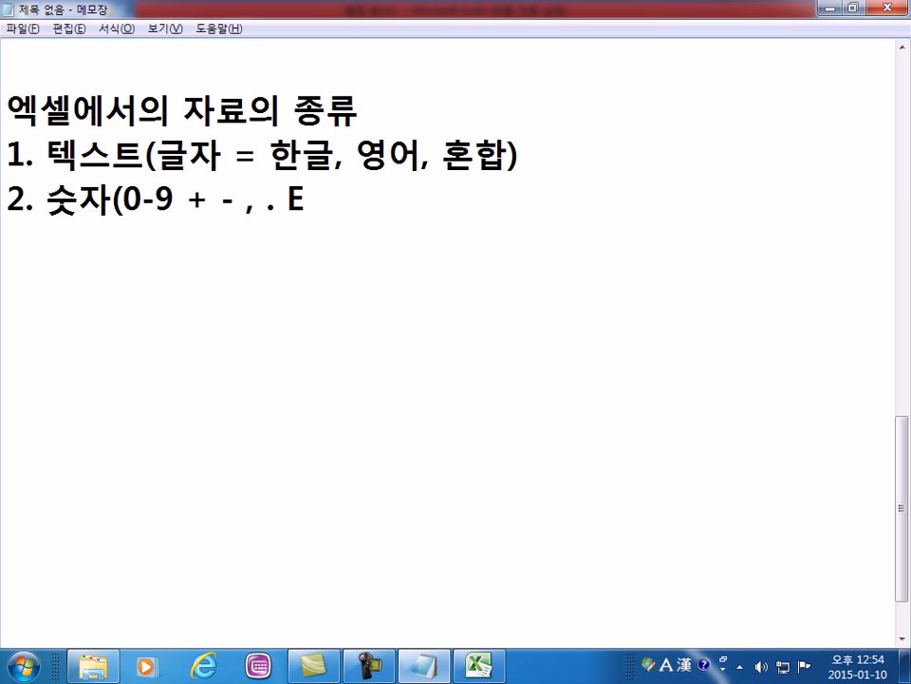
{"action": "type", "text": ")"}
- Add an indented example line below the 숫자 item equating 1 followed by 23 zeros with 1E23
{"action": "key", "text": "Return"}
{"action": "type", "text": "10000"}
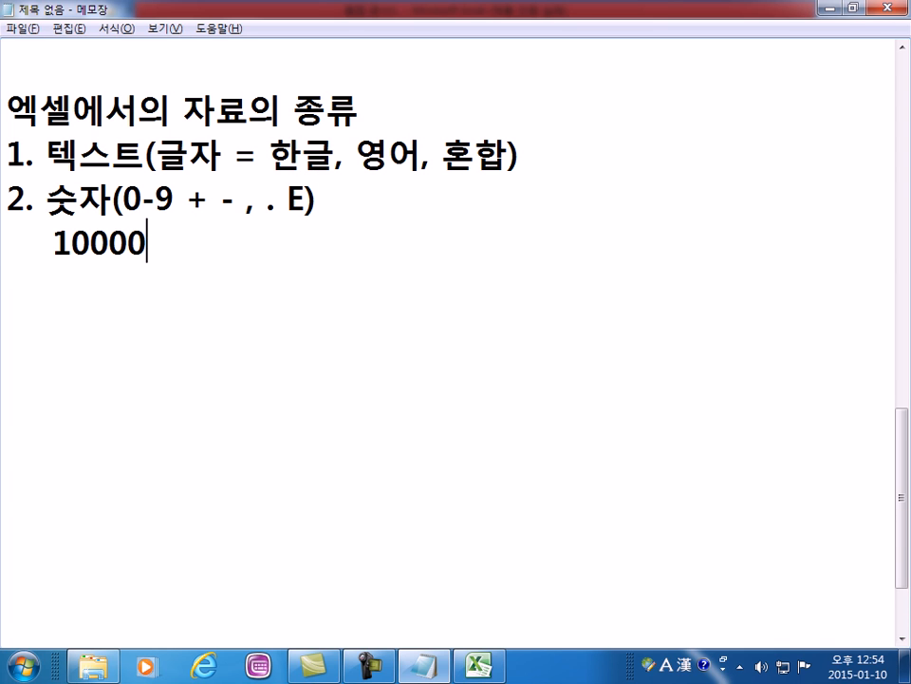
{"action": "type", "text": "0000000000000000000"}
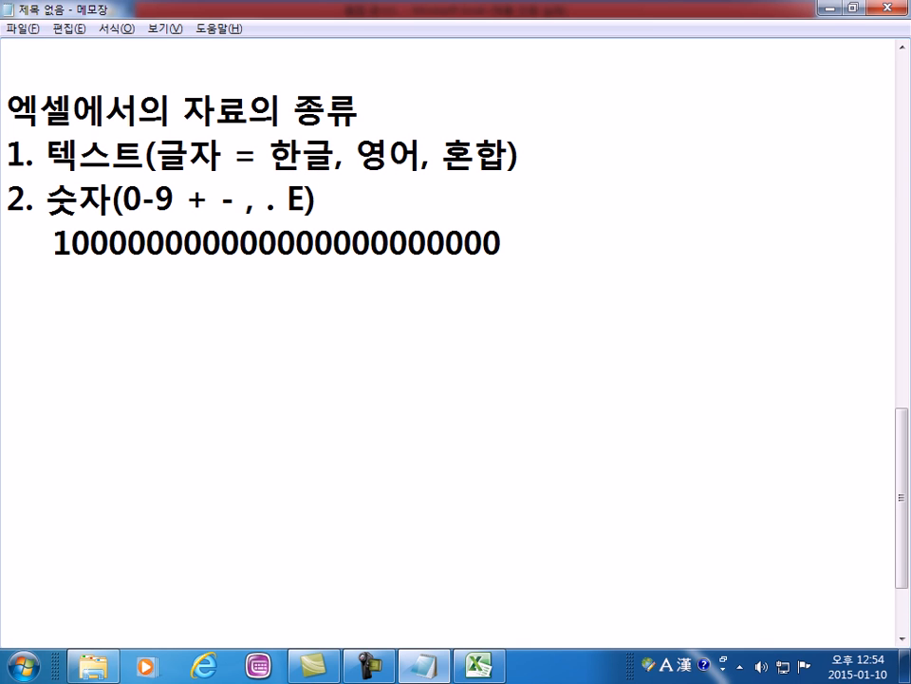
{"action": "type", "text": " = 1E"}
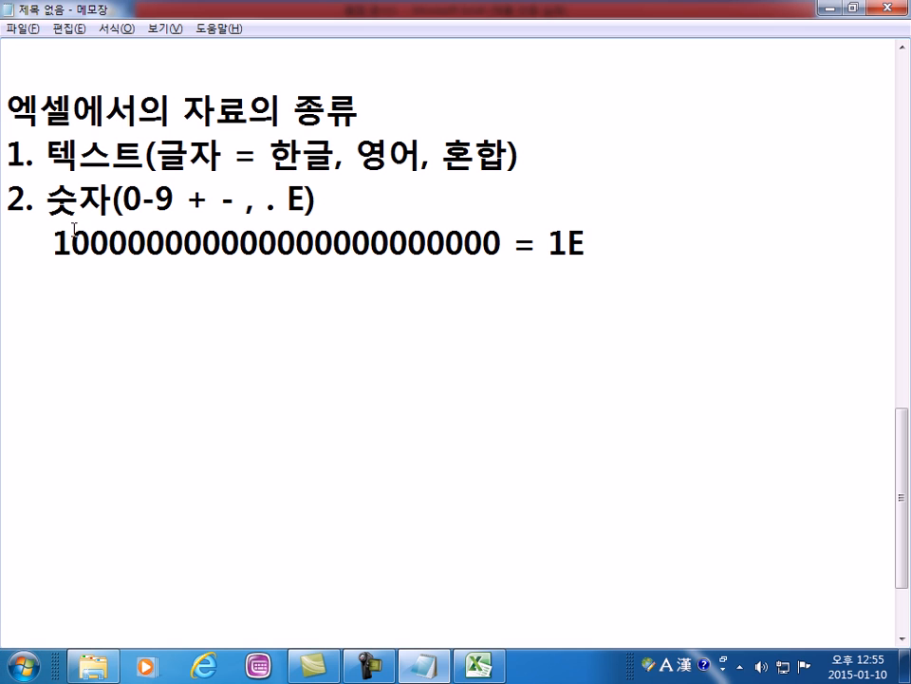
{"action": "left_click_drag", "start_coordinate": [72, 243], "coordinate": [444, 245]}
{"action": "left_click", "coordinate": [259, 245]}
{"action": "left_click", "coordinate": [354, 245]}
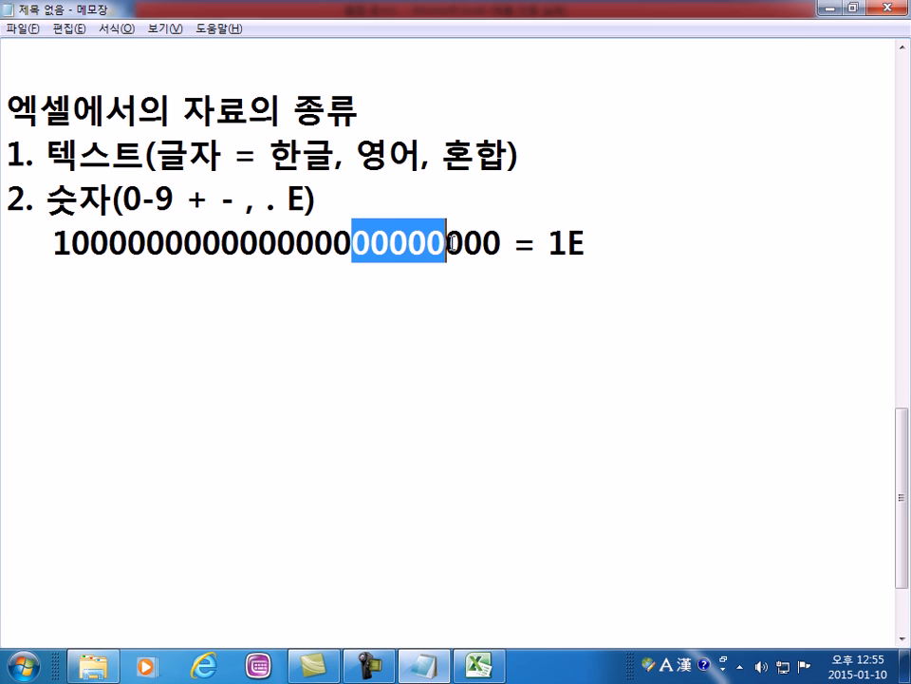
{"action": "left_click", "coordinate": [618, 245]}
{"action": "type", "text": "23"}
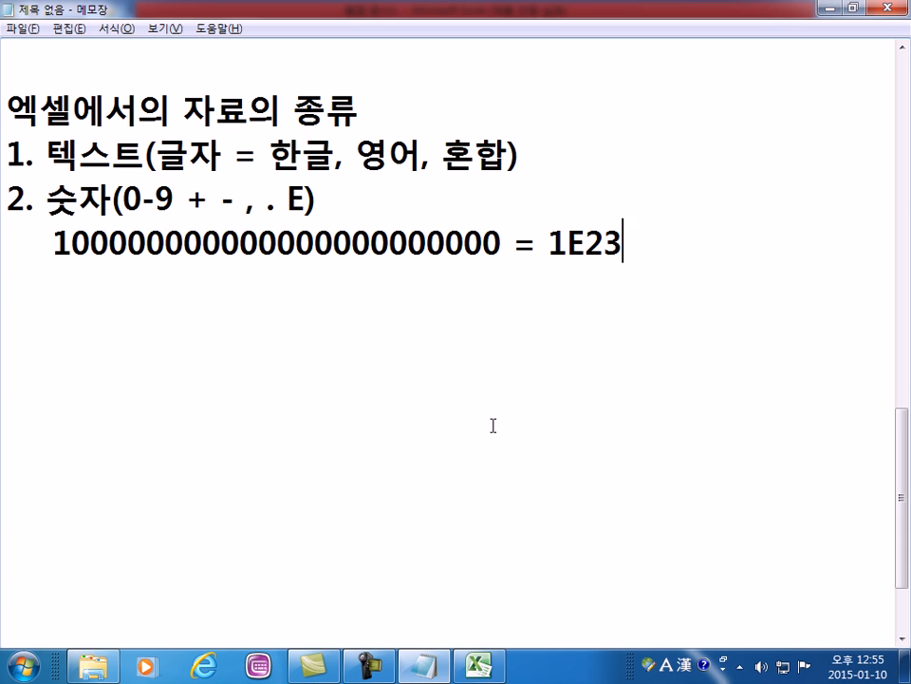
- Highlight the long number and its 1E23 notation in turn, and start a new line below the example
{"action": "left_click_drag", "start_coordinate": [498, 241], "coordinate": [58, 244]}
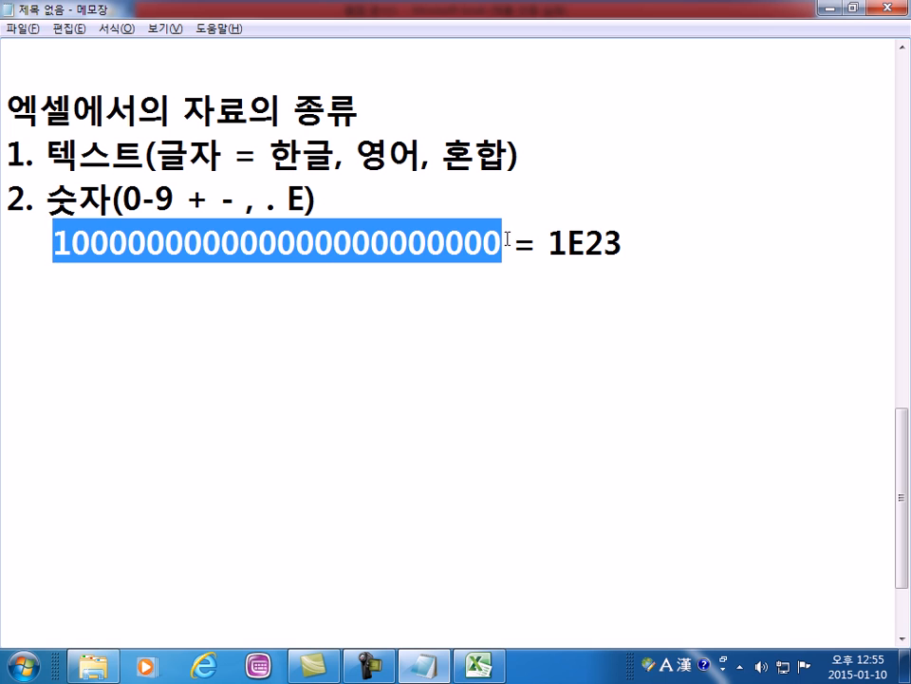
{"action": "left_click_drag", "start_coordinate": [548, 243], "coordinate": [630, 240]}
{"action": "left_click", "coordinate": [643, 259]}
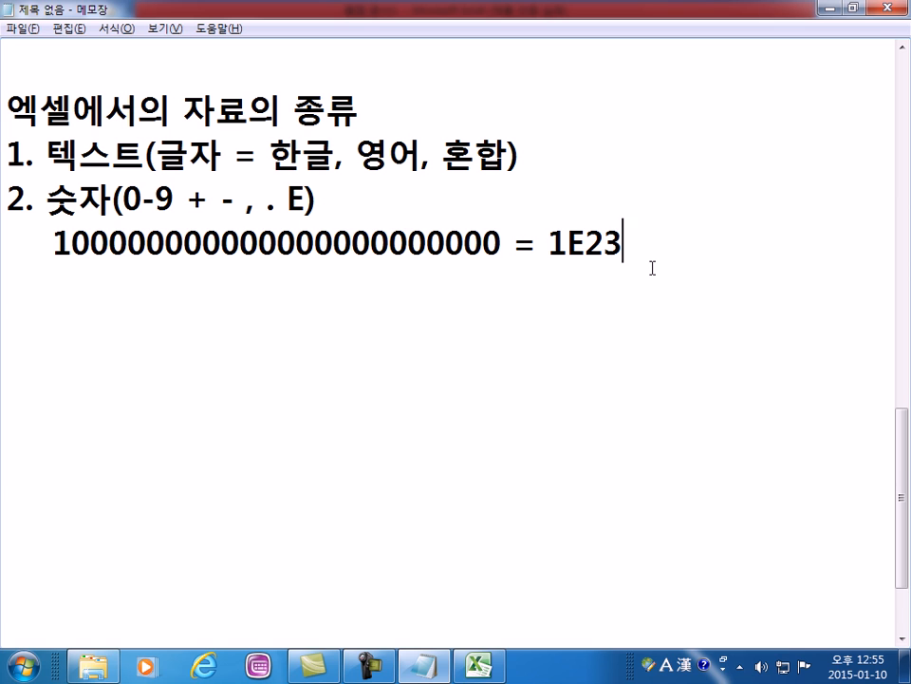
{"action": "key", "text": "Return"}
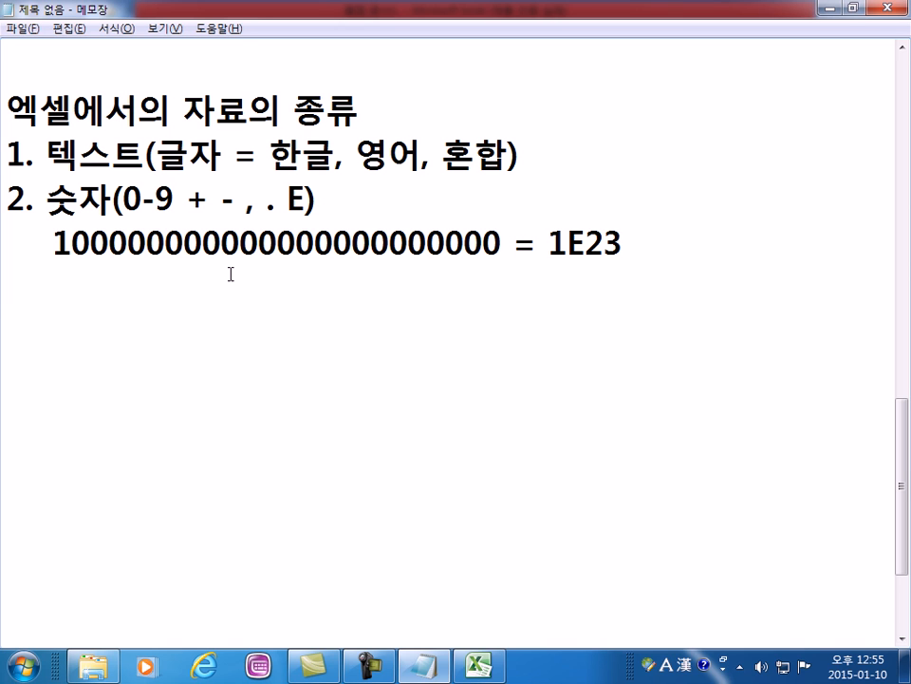
{"action": "type", "text": "5.3"}
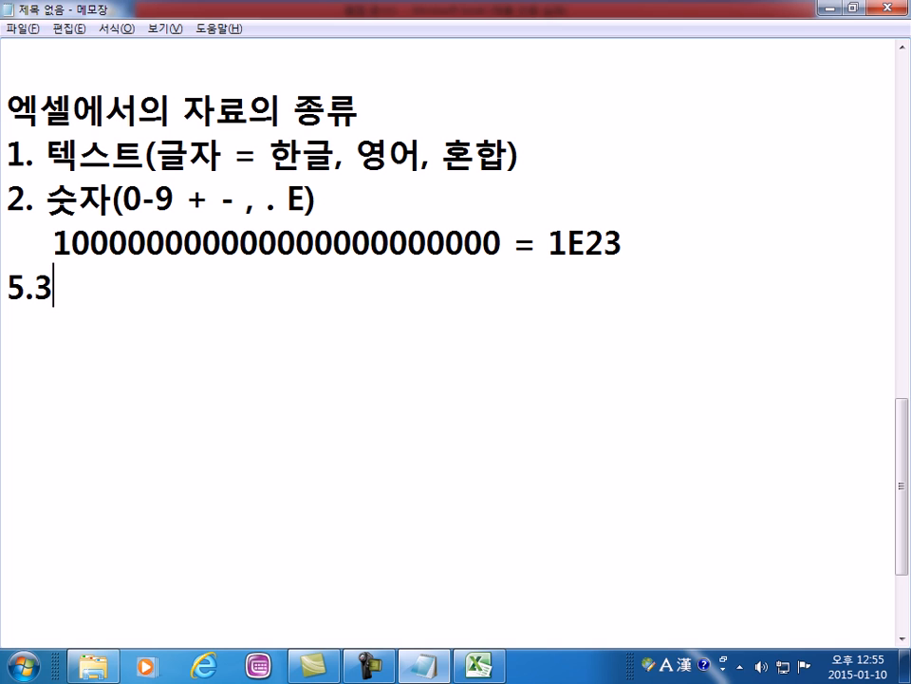
{"action": "type", "text": ".7"}
{"action": "key", "text": "BackSpace"}
{"action": "key", "text": "BackSpace"}
{"action": "key", "text": "BackSpace"}
{"action": "key", "text": "BackSpace"}
{"action": "key", "text": "BackSpace"}
- Write the third and fourth list items as 3. 날짜 and 4. 시간
{"action": "type", "text": "3. skf"}
{"action": "key", "text": "BackSpace"}
{"action": "key", "text": "BackSpace"}
{"action": "key", "text": "BackSpace"}
{"action": "key", "text": "Hangul"}
{"action": "type", "text": "날짜"}
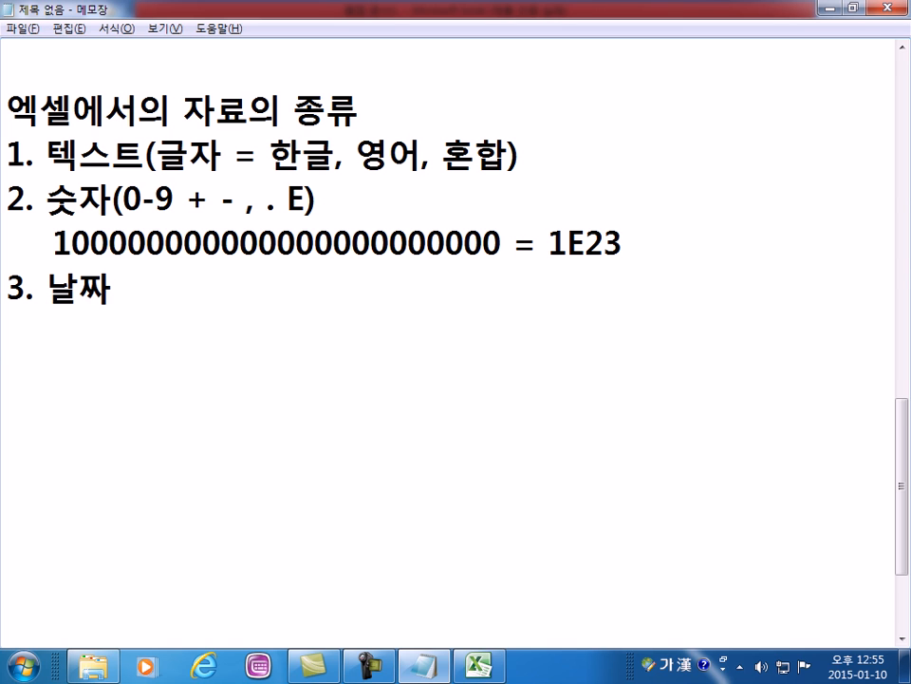
{"action": "key", "text": "Return"}
{"action": "type", "text": "4. ㅅ"}
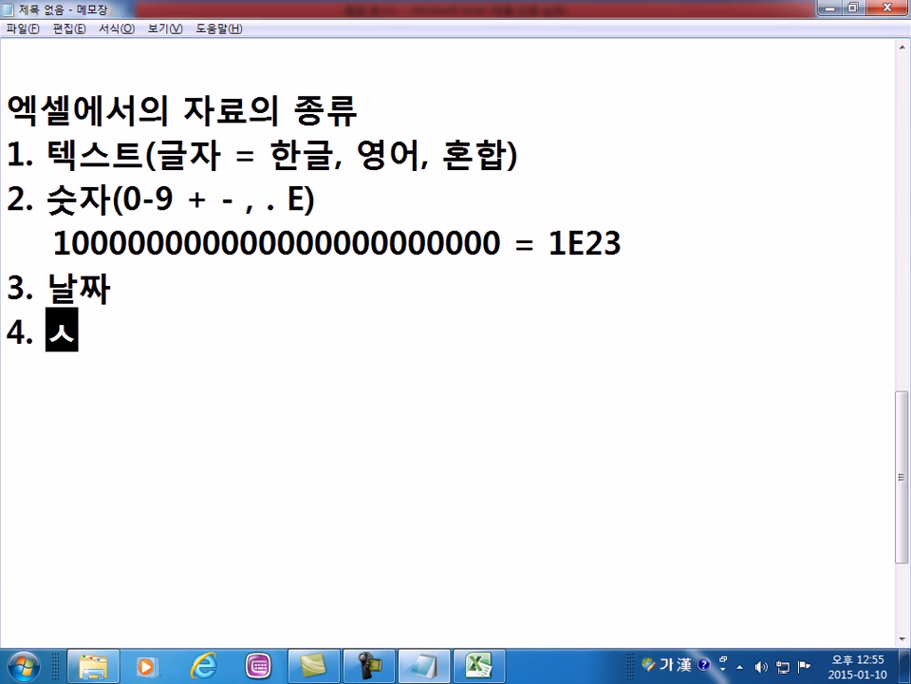
{"action": "type", "text": "ㅣ간"}
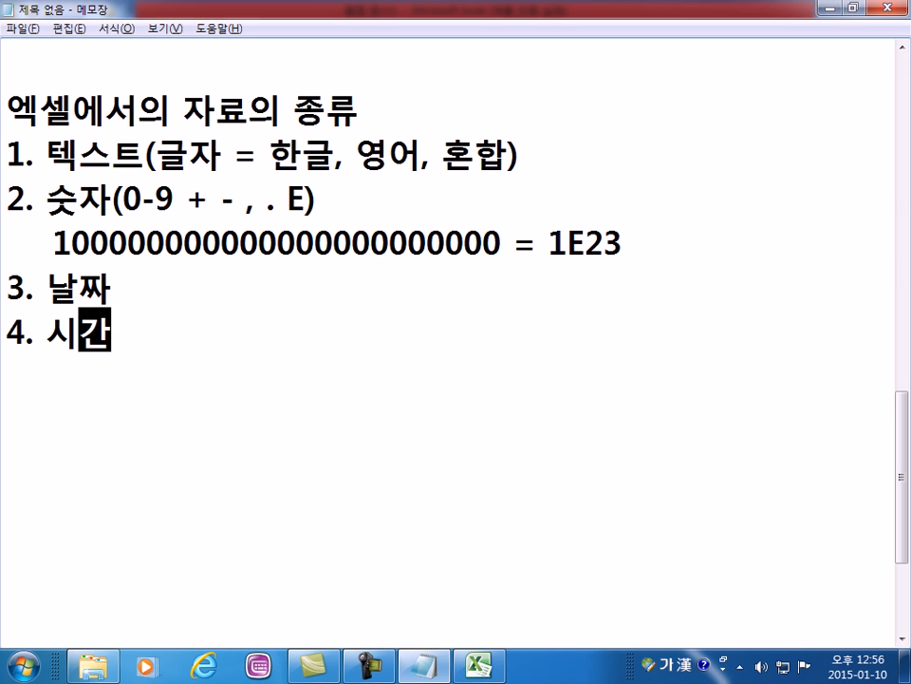
{"action": "key", "text": "Up"}
{"action": "key", "text": "Up"}
{"action": "key", "text": "End"}
{"action": "key", "text": "Return"}
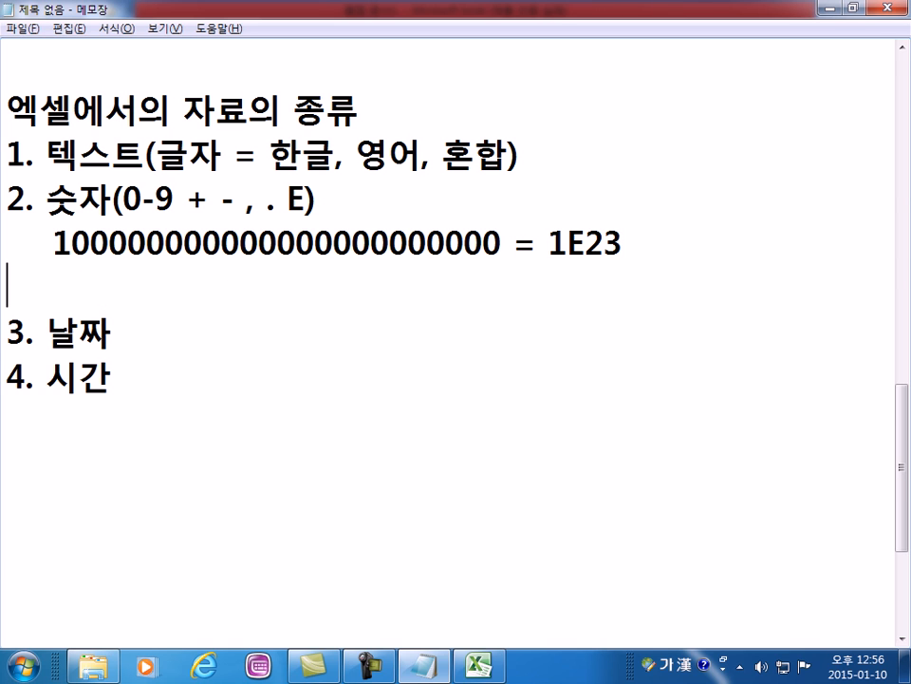
{"action": "type", "text": "123"}
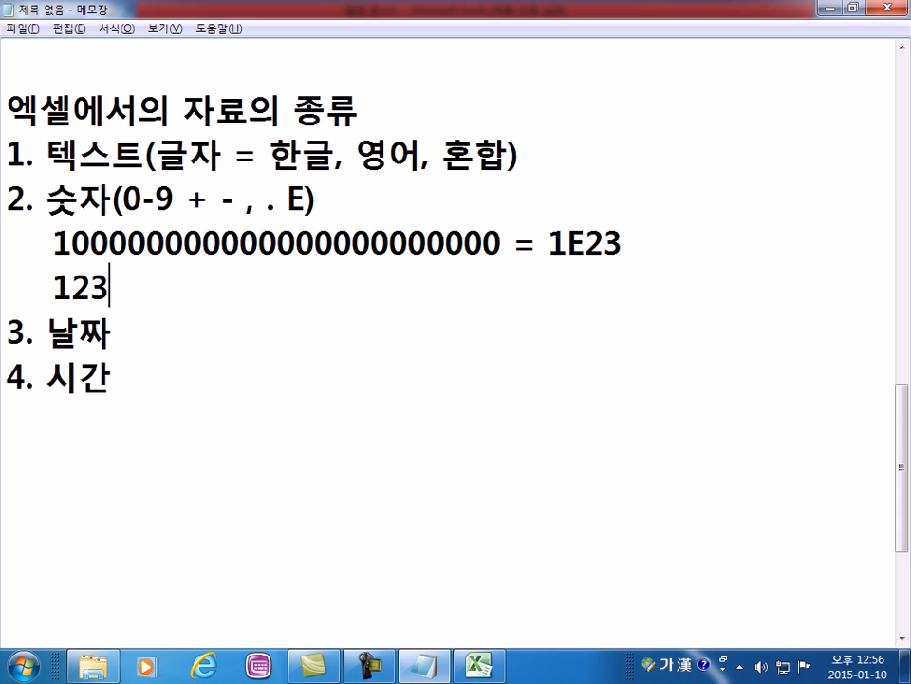
{"action": "type", "text": "4567890123"}
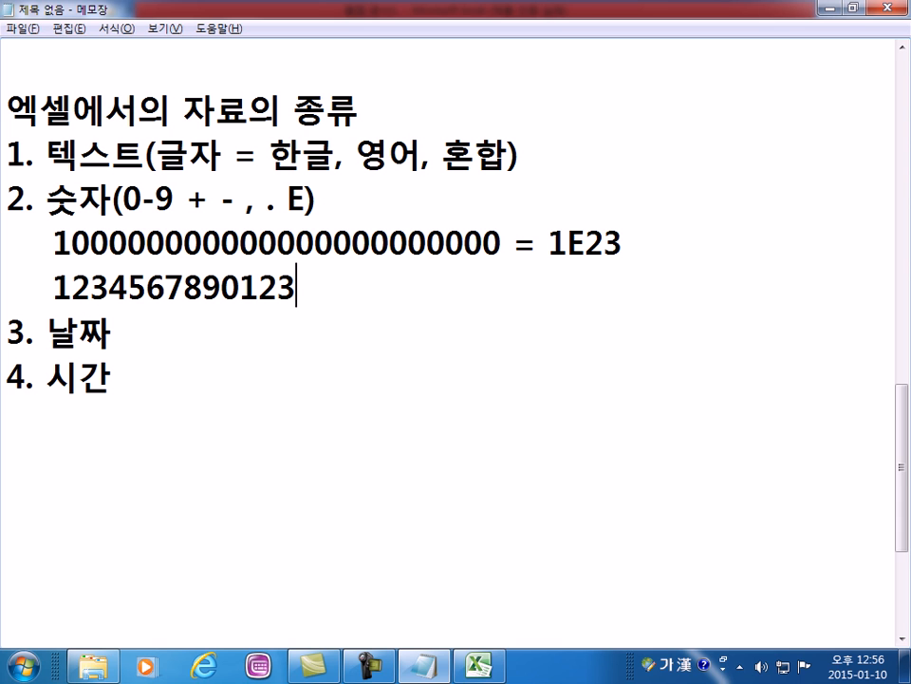
{"action": "type", "text": "4567890"}
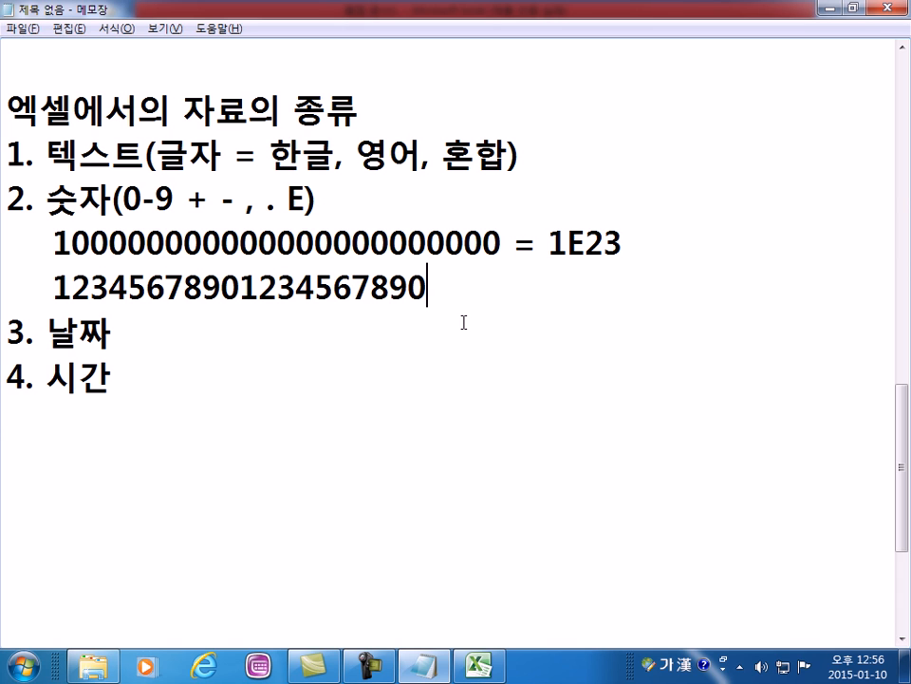
{"action": "key", "text": "Return"}
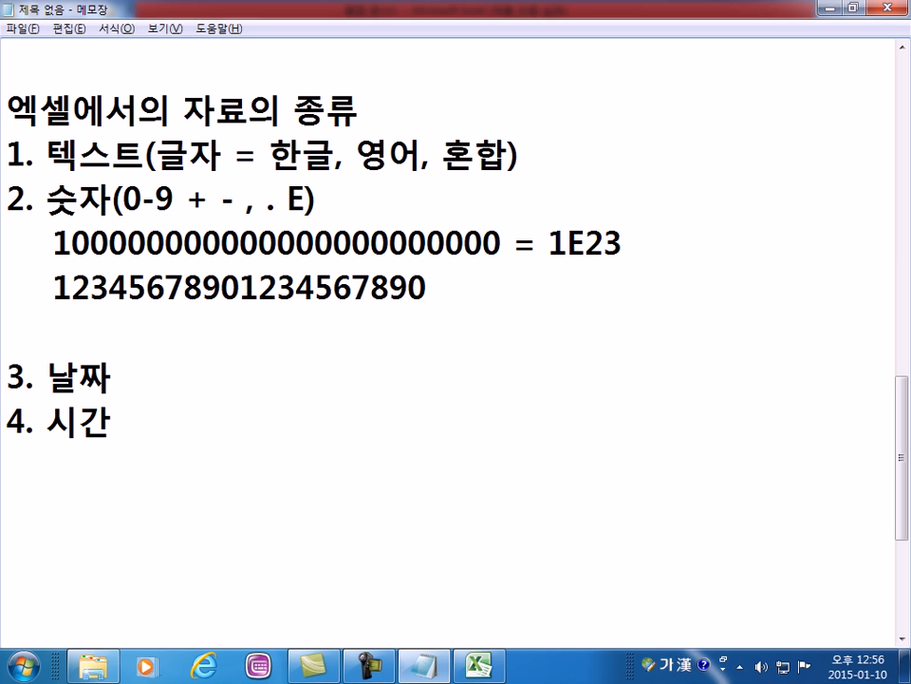
{"action": "type", "text": "1234567"}
{"action": "type", "text": "1234560"}
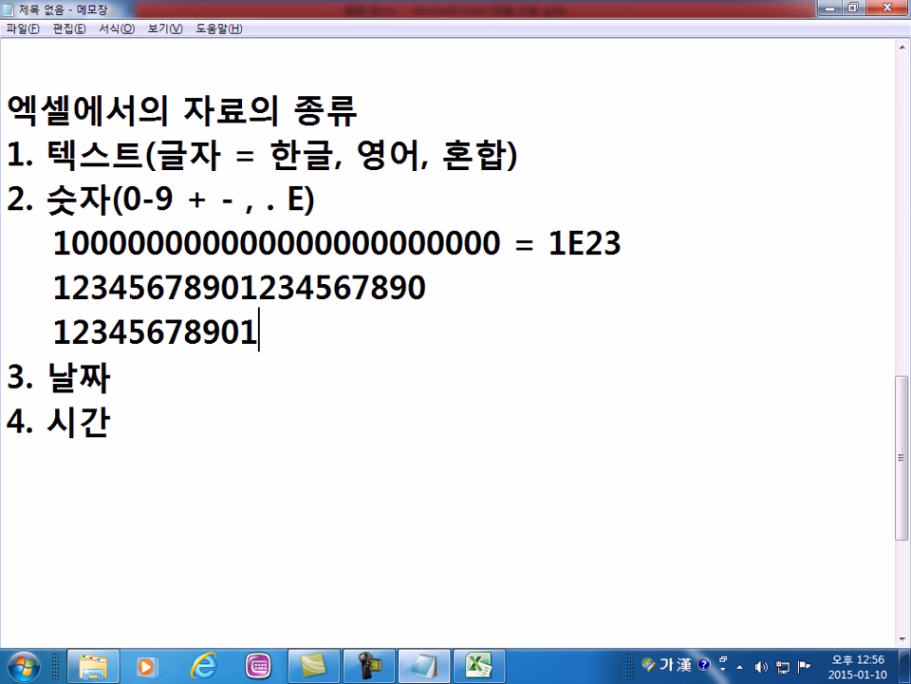
{"action": "type", "text": "0000"}
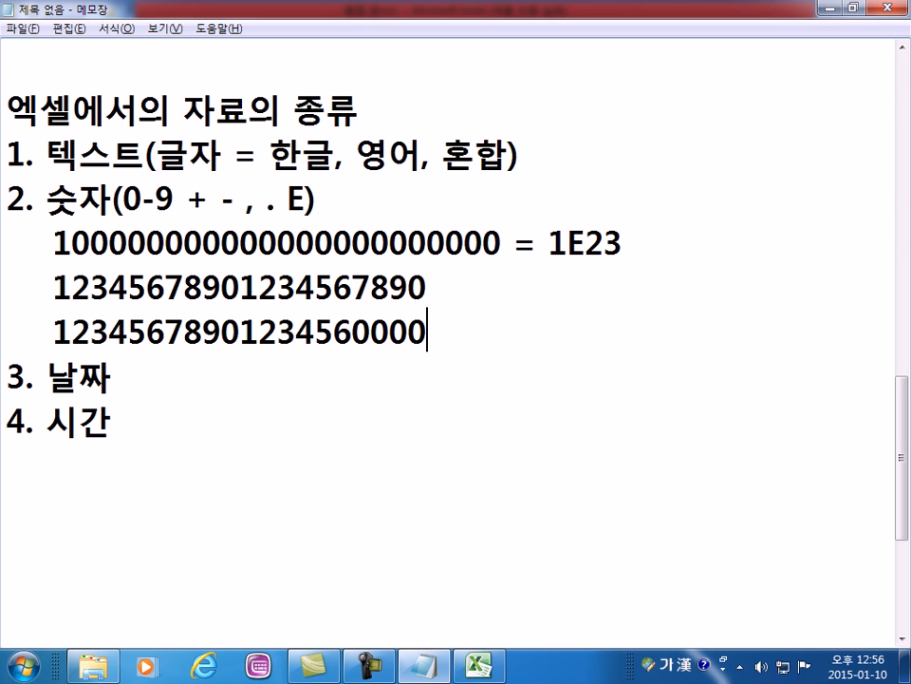
{"action": "key", "text": "Left"}
{"action": "key", "text": "Left"}
{"action": "key", "text": "Left"}
{"action": "key", "text": "Left"}
{"action": "key", "text": "Left"}
{"action": "key", "text": "Left"}
{"action": "key", "text": "Delete"}
{"action": "key", "text": "End"}
- Compare the two 20-digit example numbers by highlighting the full upper number, the lower one's trailing zeros and leading digits, and each sixteenth digit
{"action": "left_click_drag", "start_coordinate": [426, 287], "coordinate": [57, 296]}
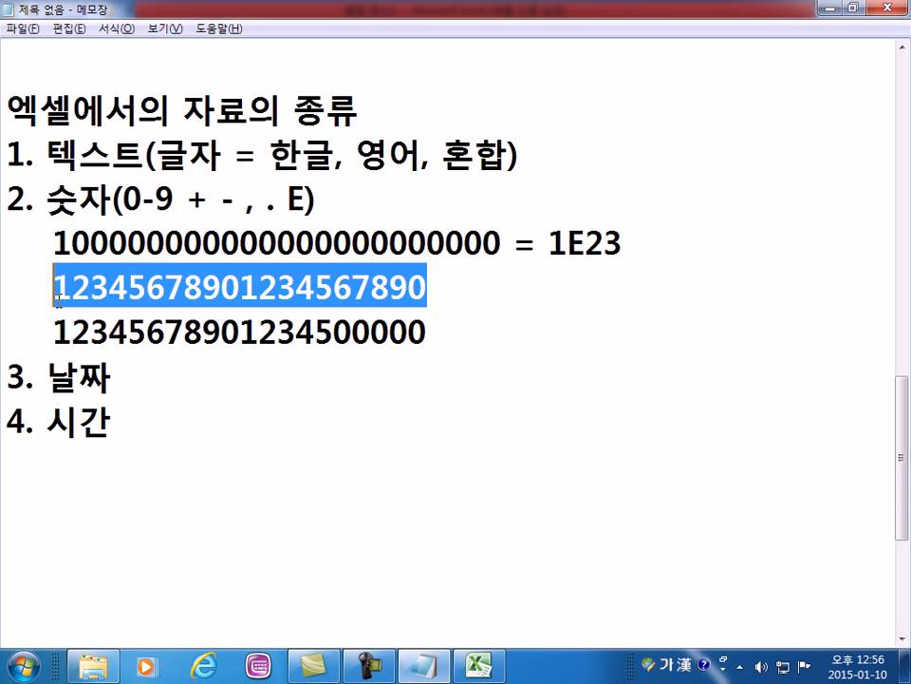
{"action": "left_click_drag", "start_coordinate": [334, 331], "coordinate": [534, 342]}
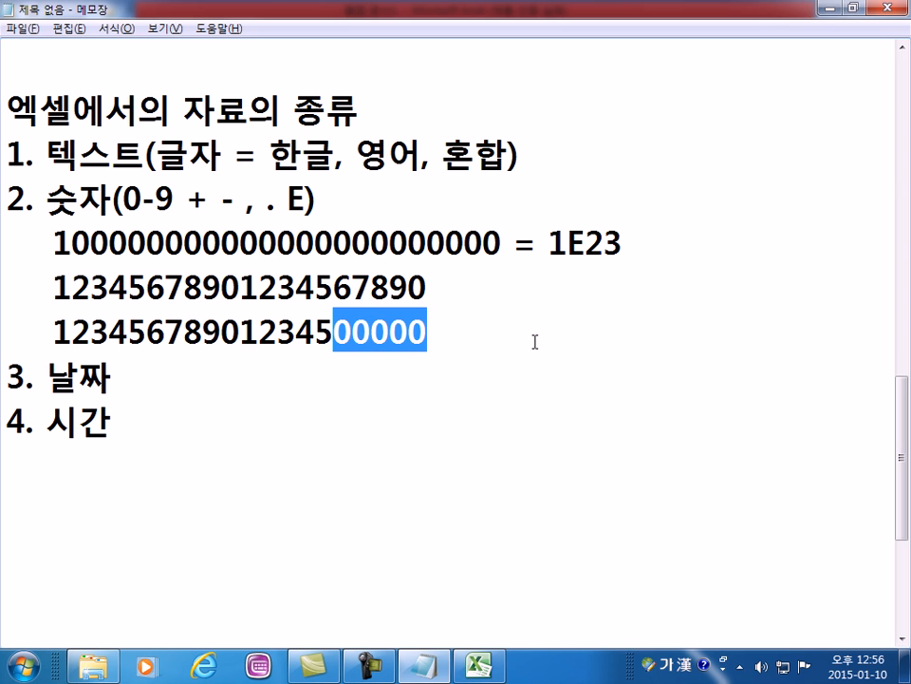
{"action": "left_click_drag", "start_coordinate": [535, 342], "coordinate": [55, 332]}
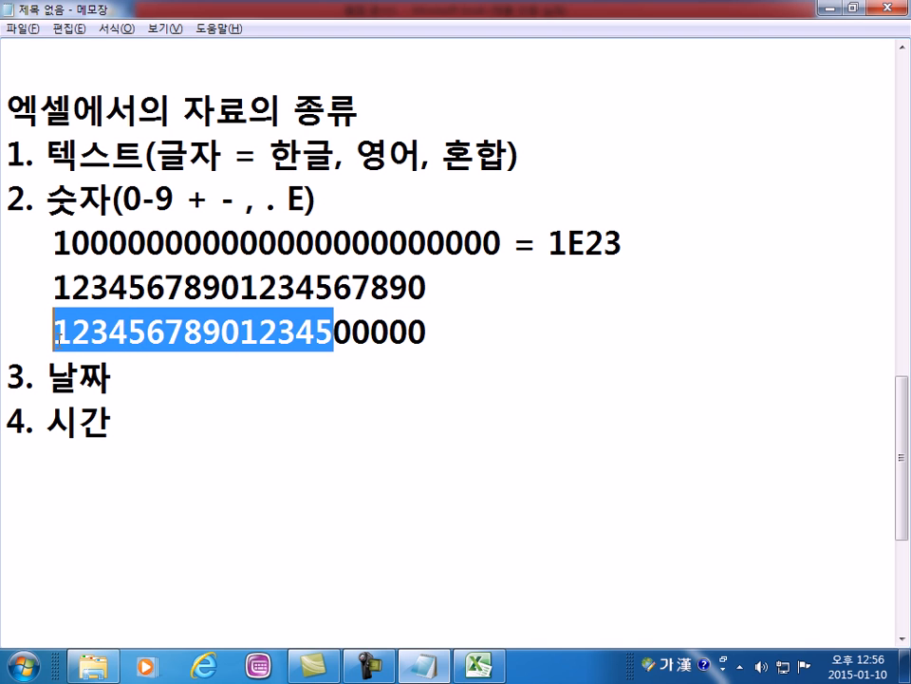
{"action": "left_click_drag", "start_coordinate": [333, 286], "coordinate": [345, 287]}
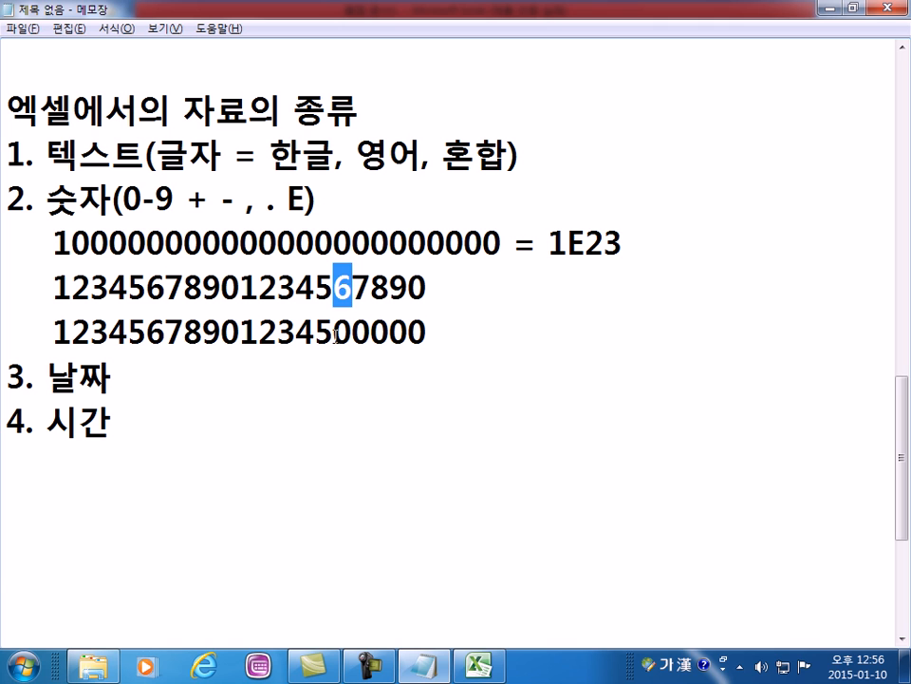
{"action": "left_click_drag", "start_coordinate": [334, 332], "coordinate": [345, 334]}
{"action": "left_click", "coordinate": [342, 332]}
{"action": "scroll", "coordinate": [338, 338], "scroll_direction": "down", "scroll_amount": 1}
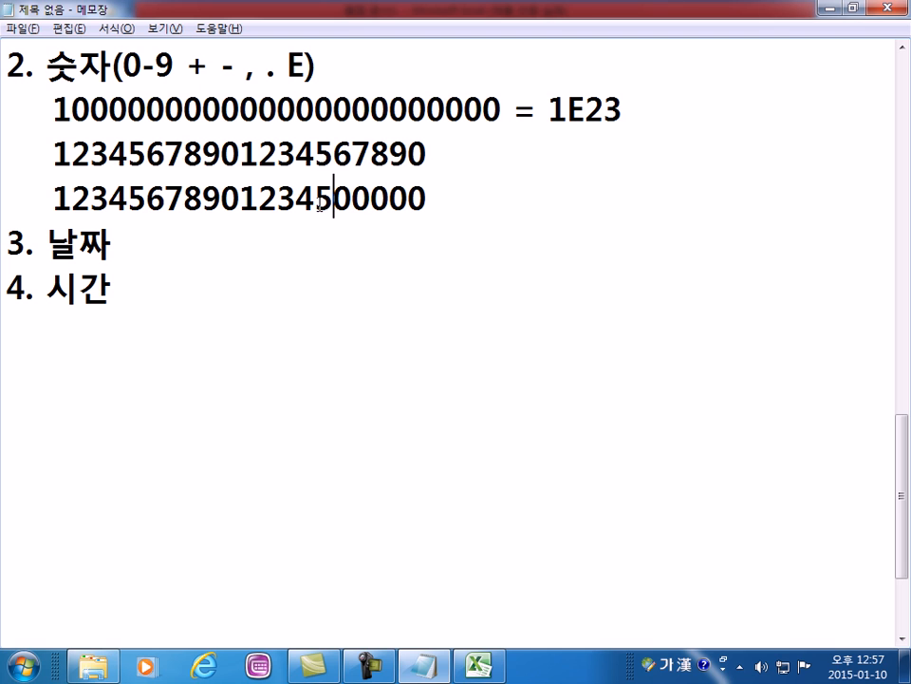
{"action": "left_click_drag", "start_coordinate": [333, 202], "coordinate": [146, 199]}
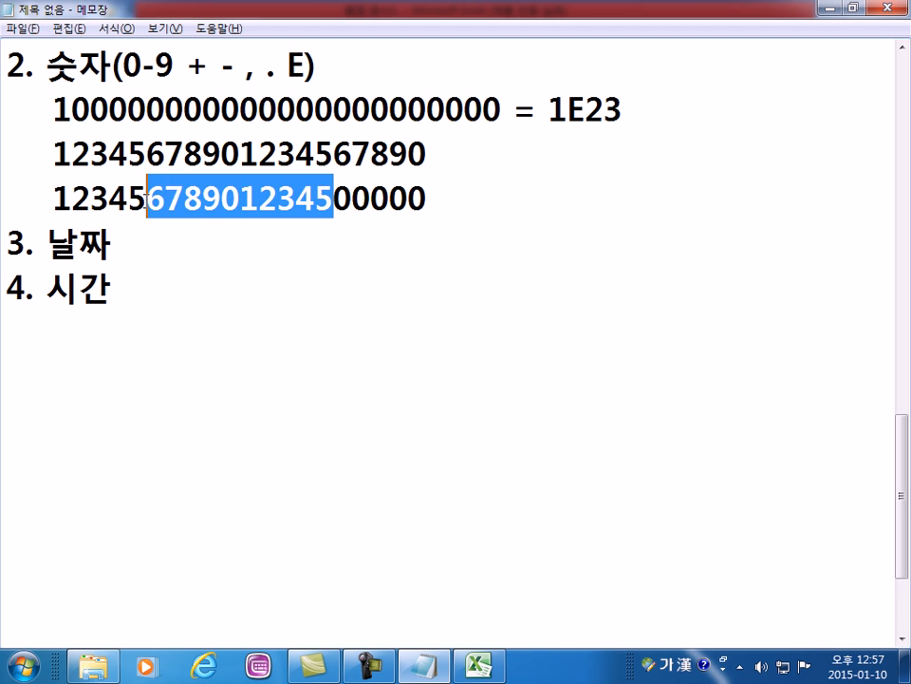
{"action": "left_click_drag", "start_coordinate": [54, 196], "coordinate": [334, 199]}
{"action": "left_click", "coordinate": [334, 199]}
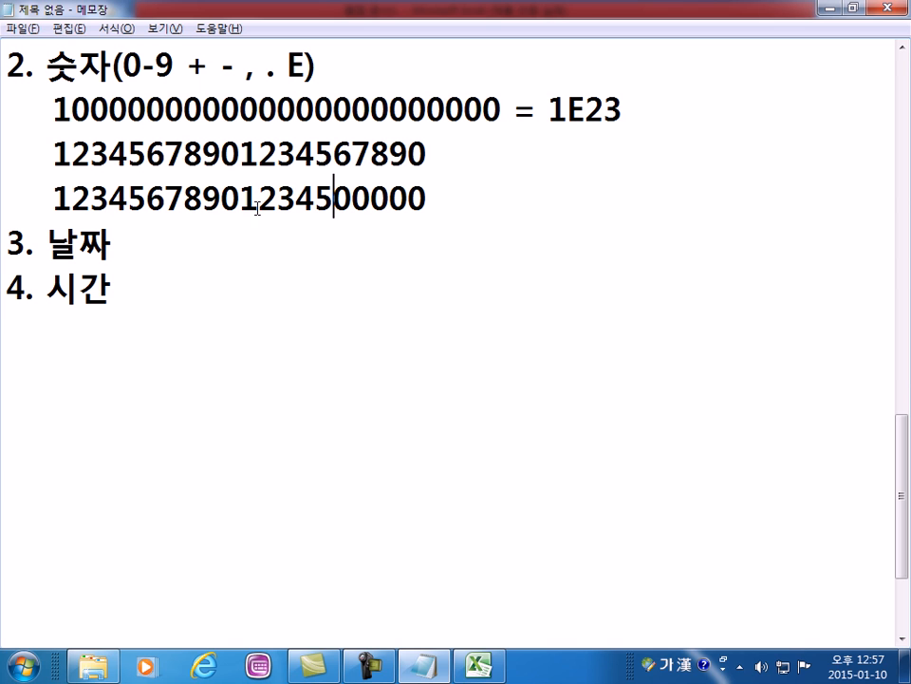
{"action": "left_click_drag", "start_coordinate": [54, 191], "coordinate": [115, 197]}
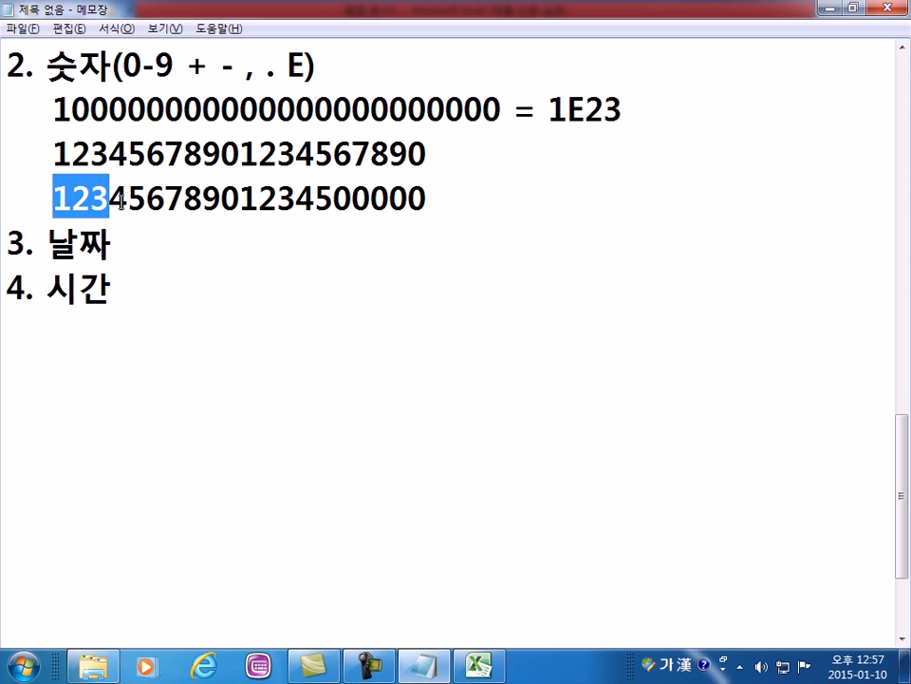
{"action": "left_click", "coordinate": [51, 196]}
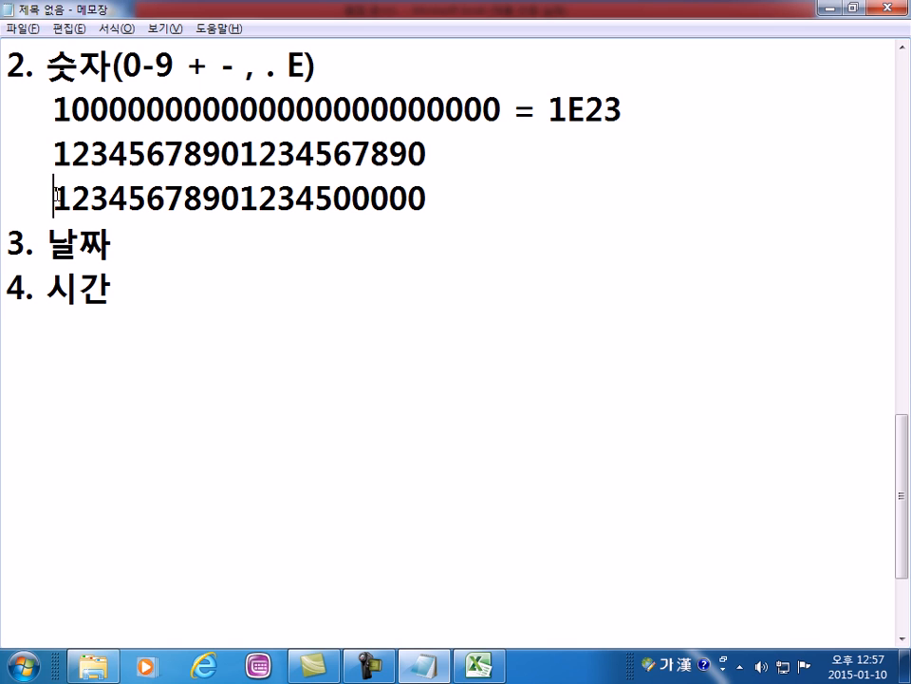
{"action": "left_click", "coordinate": [450, 202]}
{"action": "left_click", "coordinate": [501, 109]}
{"action": "left_click_drag", "start_coordinate": [333, 196], "coordinate": [447, 201]}
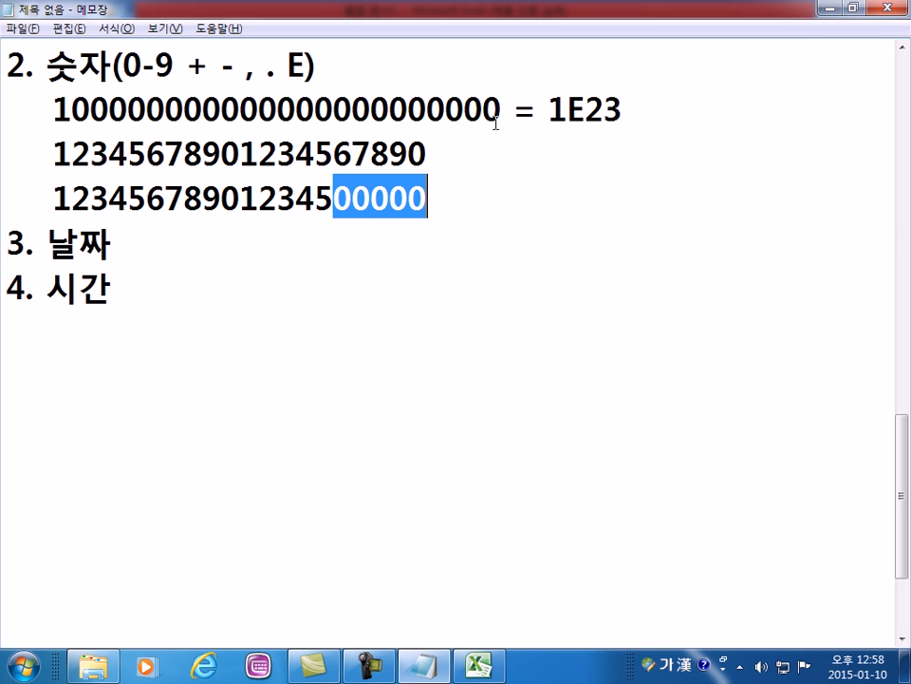
{"action": "left_click_drag", "start_coordinate": [500, 110], "coordinate": [68, 110]}
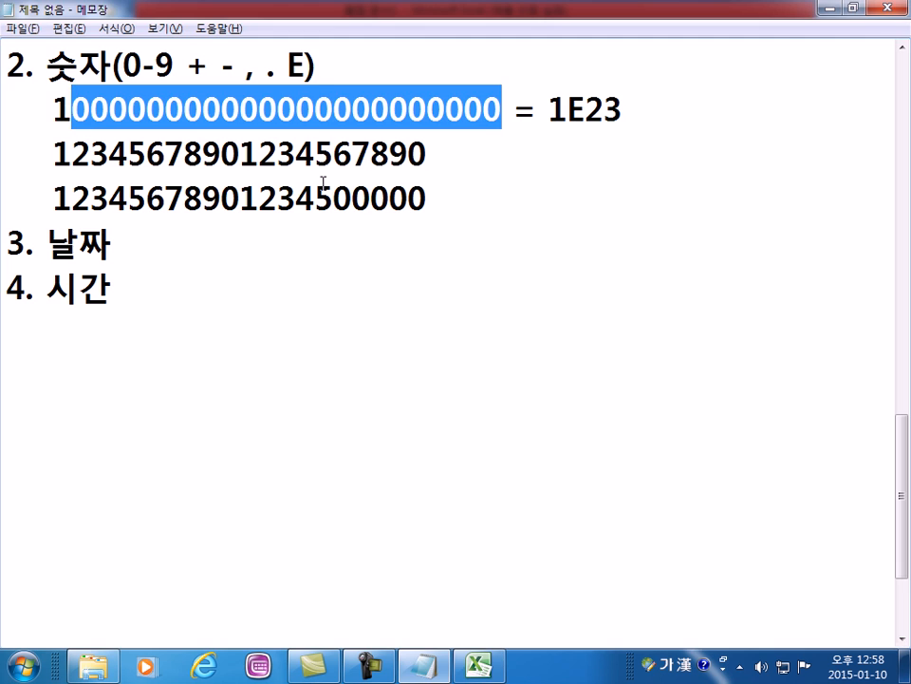
- Switch to Excel and enter a 1 followed by 49 zeros in cell C9 of Sheet2
{"action": "key", "text": "alt+Tab"}
{"action": "scroll", "coordinate": [326, 358], "scroll_direction": "down", "scroll_amount": 3}
{"action": "scroll", "coordinate": [299, 308], "scroll_direction": "up", "scroll_amount": 1}
{"action": "left_click", "coordinate": [276, 271]}
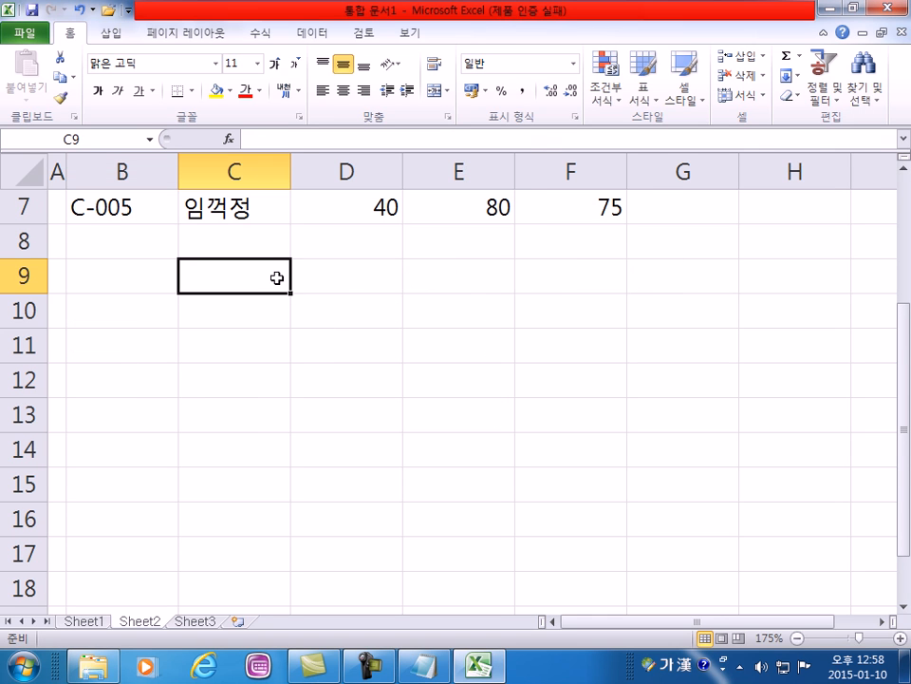
{"action": "type", "text": "10000000000000000000000000000000000000000000000000"}
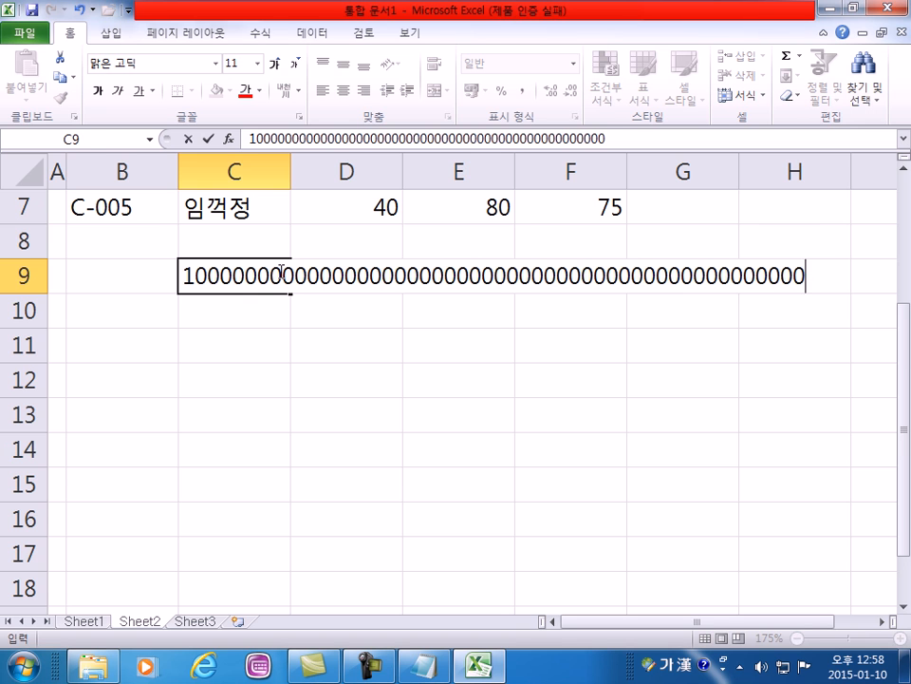
{"action": "key", "text": "Return"}
{"action": "left_click", "coordinate": [279, 268]}
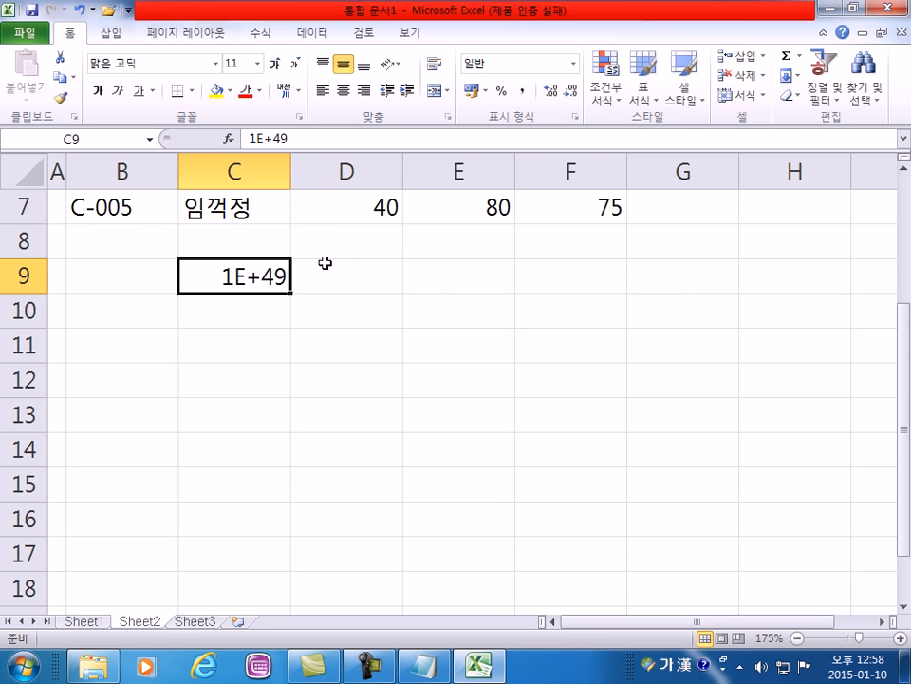
- Apply the 숫자 number format with 0 decimal places to cell C9, and undo the formatting
{"action": "key", "text": "ctrl+1"}
{"action": "left_click", "coordinate": [208, 139]}
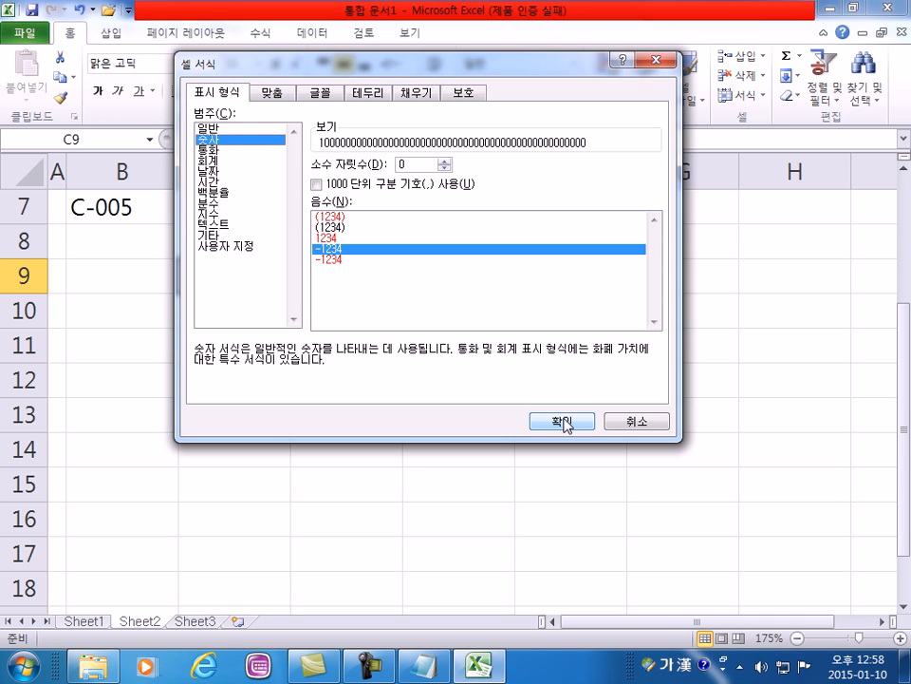
{"action": "left_click", "coordinate": [562, 420]}
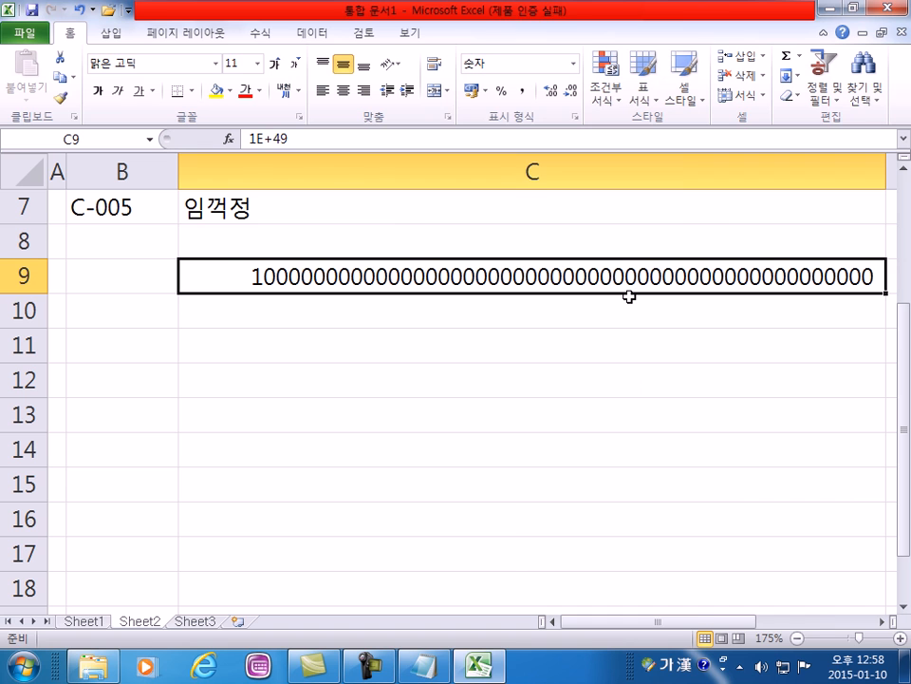
{"action": "key", "text": "ctrl+z"}
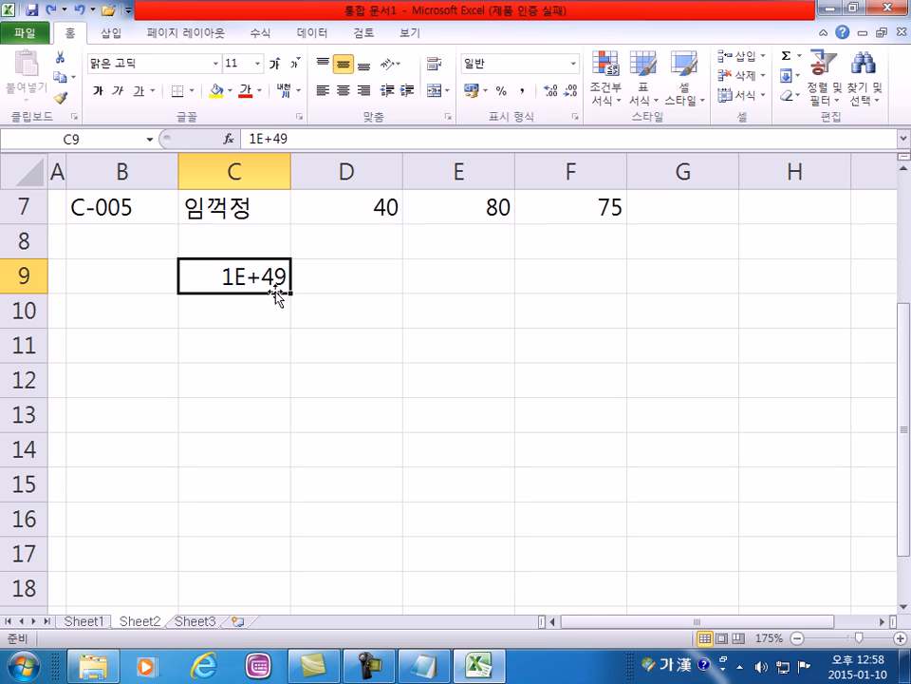
{"action": "type", "text": "12345678901234567890"}
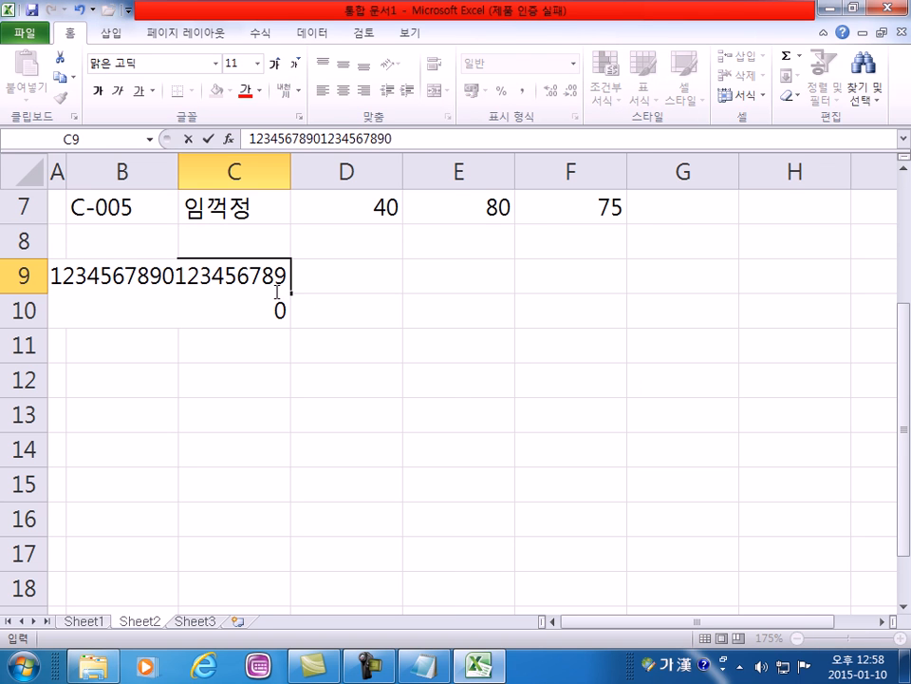
{"action": "key", "text": "Return"}
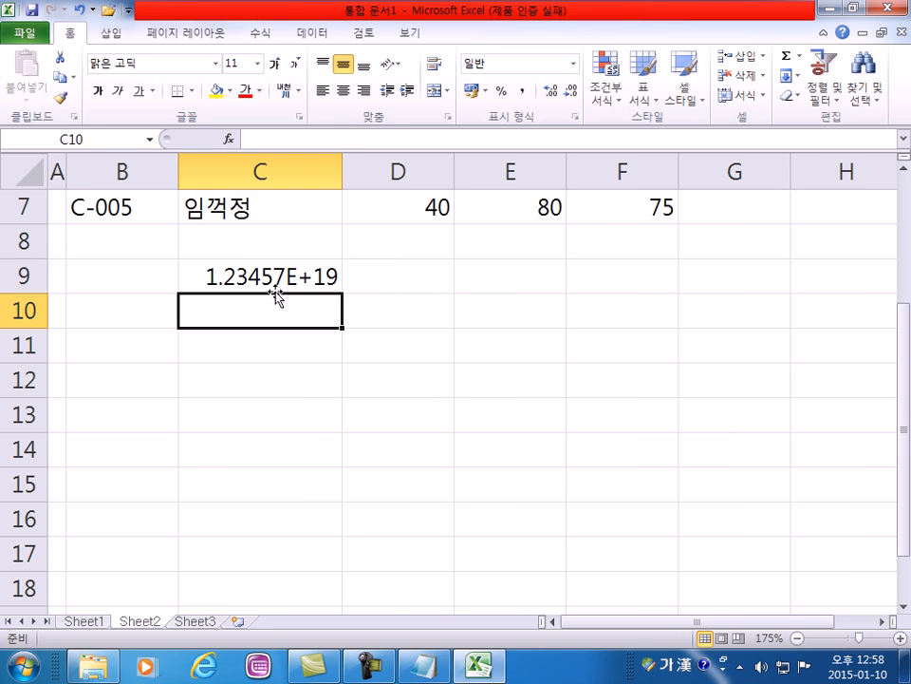
{"action": "key", "text": "Up"}
{"action": "key", "text": "F2"}
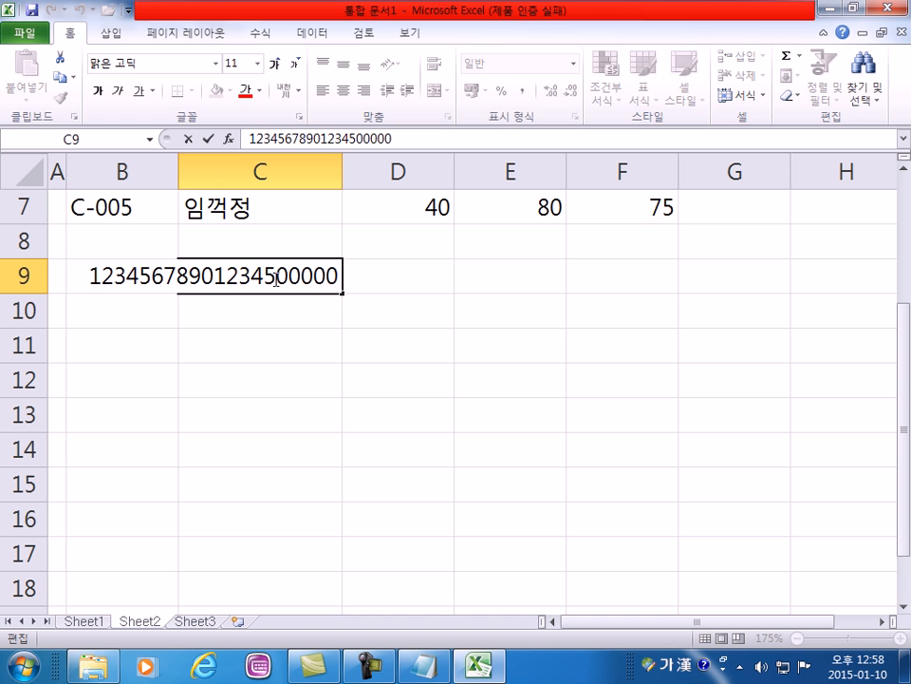
{"action": "key", "text": "Escape"}
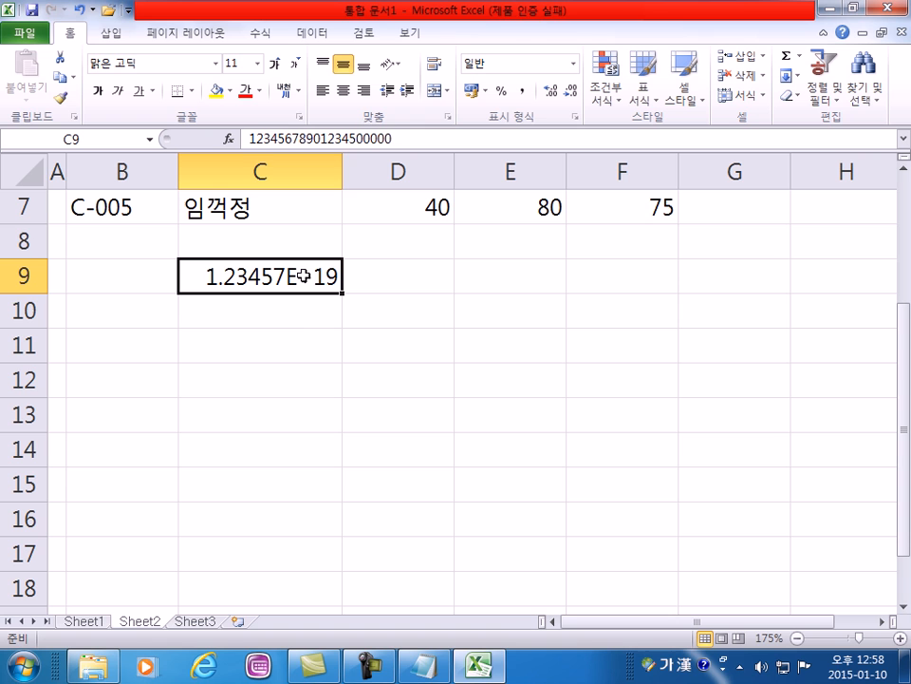
- Clear cell C9 and undo the test number entries made in it
{"action": "key", "text": "Delete"}
{"action": "key", "text": "ctrl+z"}
{"action": "key", "text": "ctrl+z"}
{"action": "key", "text": "ctrl+z"}
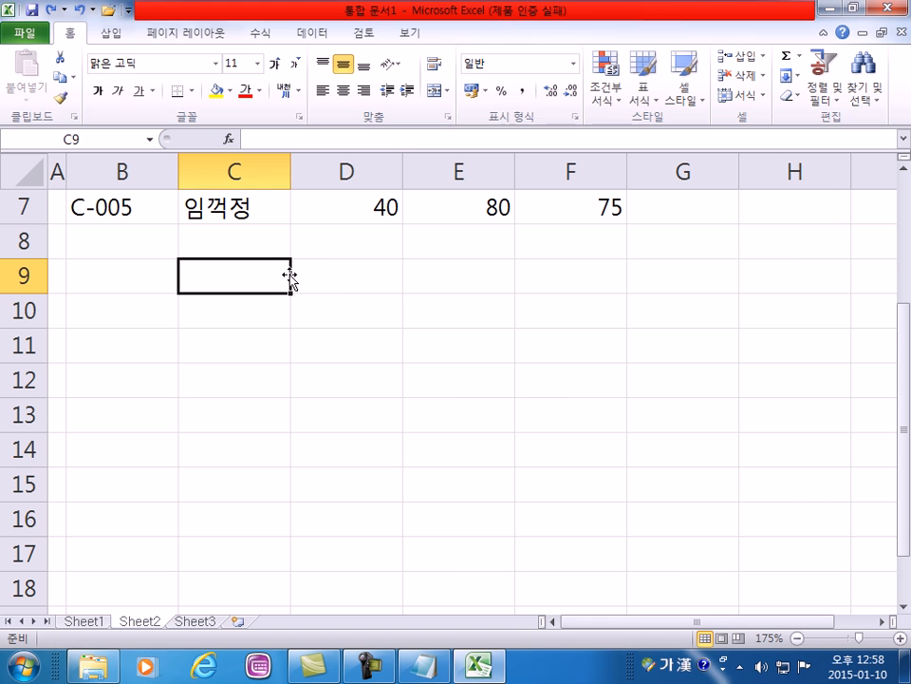
- Switch to Notepad and add the line "5. 오류" below "4. 시간"
{"action": "key", "text": "alt+Tab"}
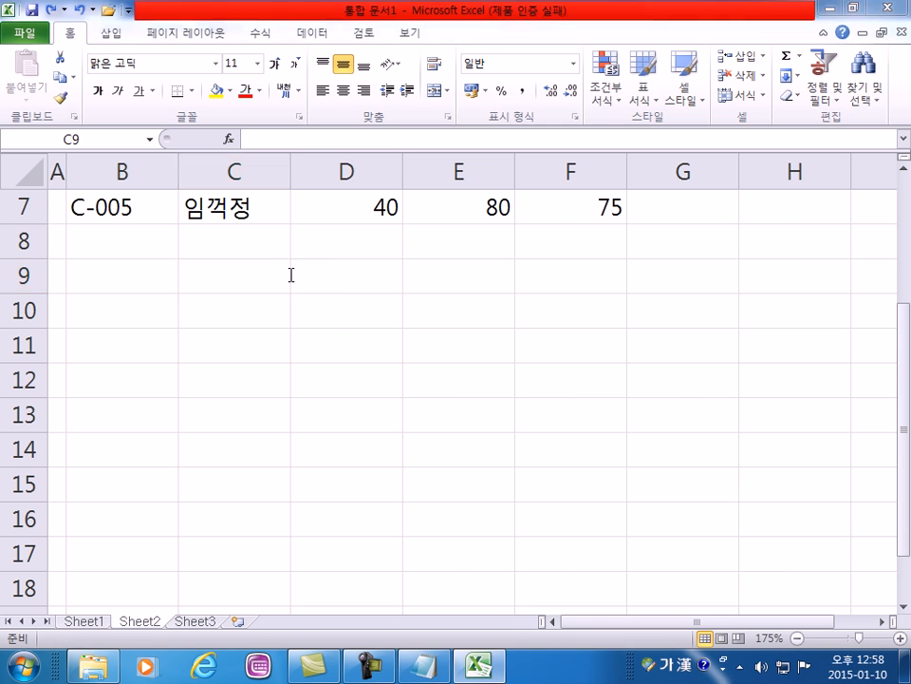
{"action": "left_click", "coordinate": [138, 297]}
{"action": "key", "text": "Return"}
{"action": "type", "text": "5. 유"}
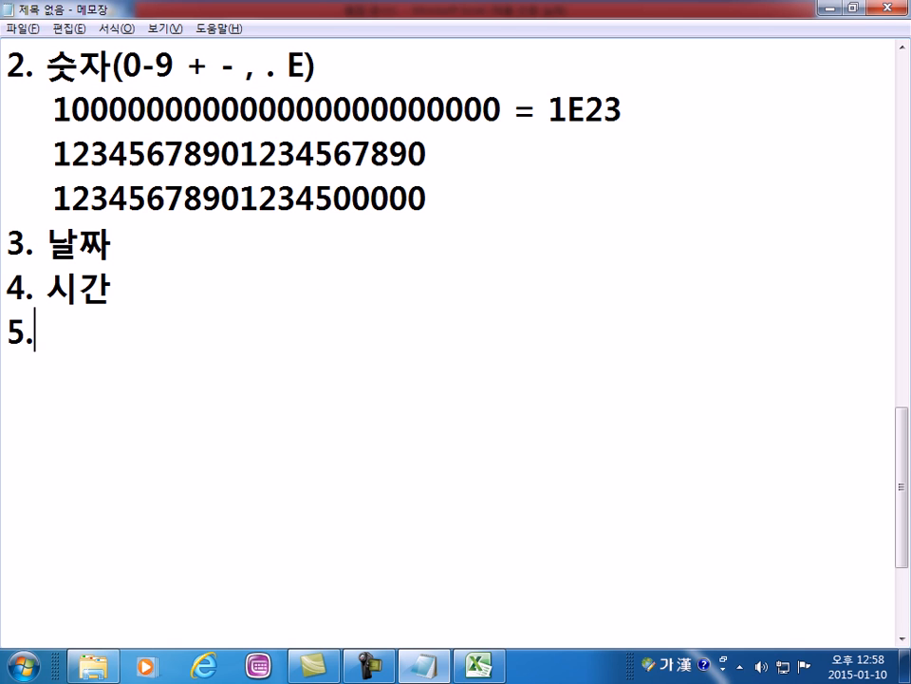
{"action": "key", "text": "BackSpace"}
{"action": "type", "text": "오류"}
{"action": "key", "text": "Return"}
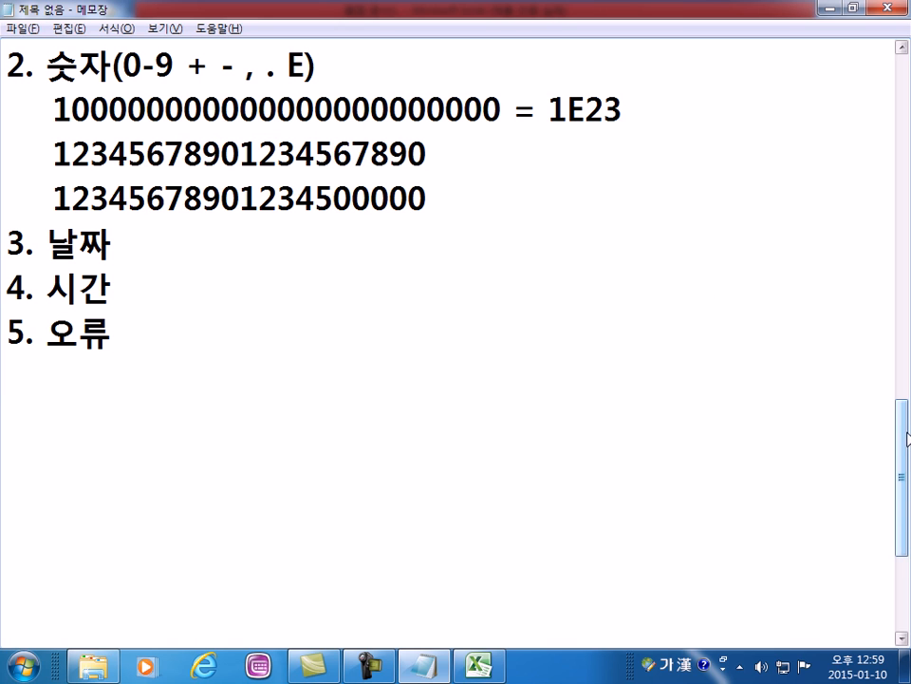
- Review the data type list by highlighting the text item, the number through time items, and the error item
{"action": "scroll", "coordinate": [807, 450], "scroll_direction": "up", "scroll_amount": 2}
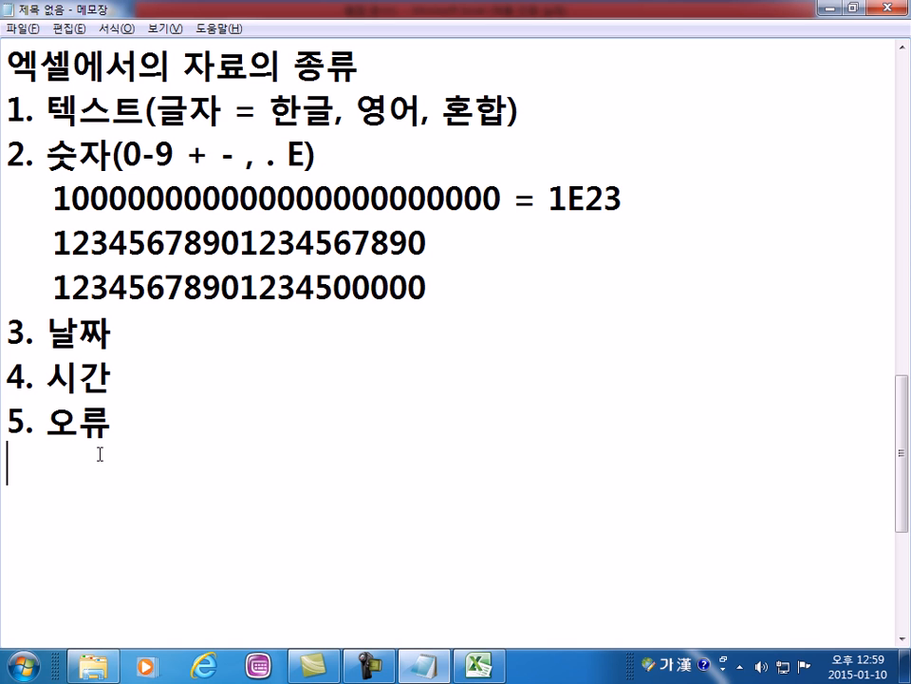
{"action": "left_click_drag", "start_coordinate": [11, 112], "coordinate": [579, 97]}
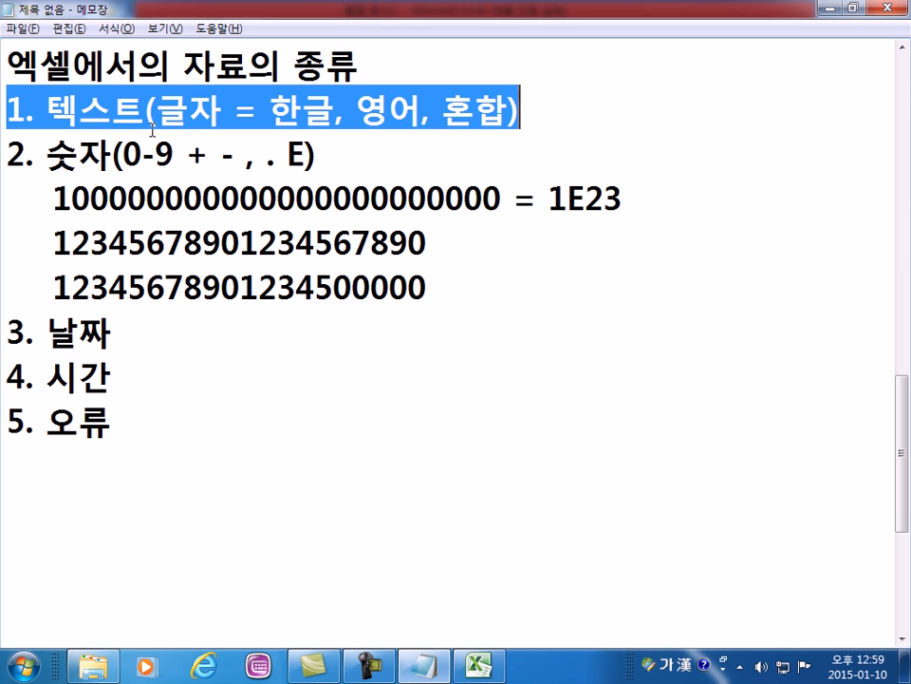
{"action": "left_click_drag", "start_coordinate": [8, 152], "coordinate": [138, 366]}
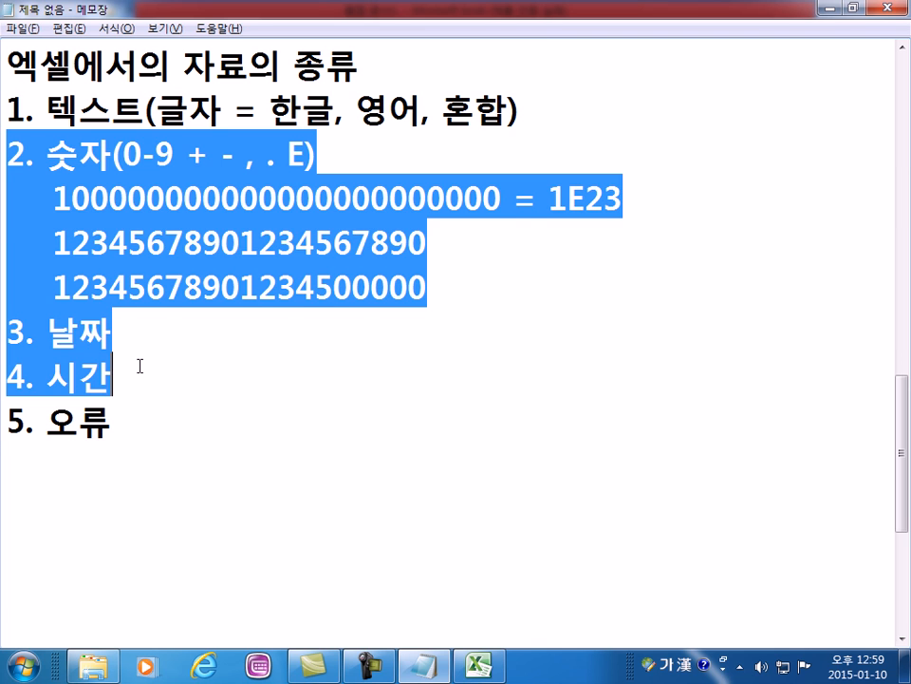
{"action": "left_click_drag", "start_coordinate": [102, 447], "coordinate": [2, 423]}
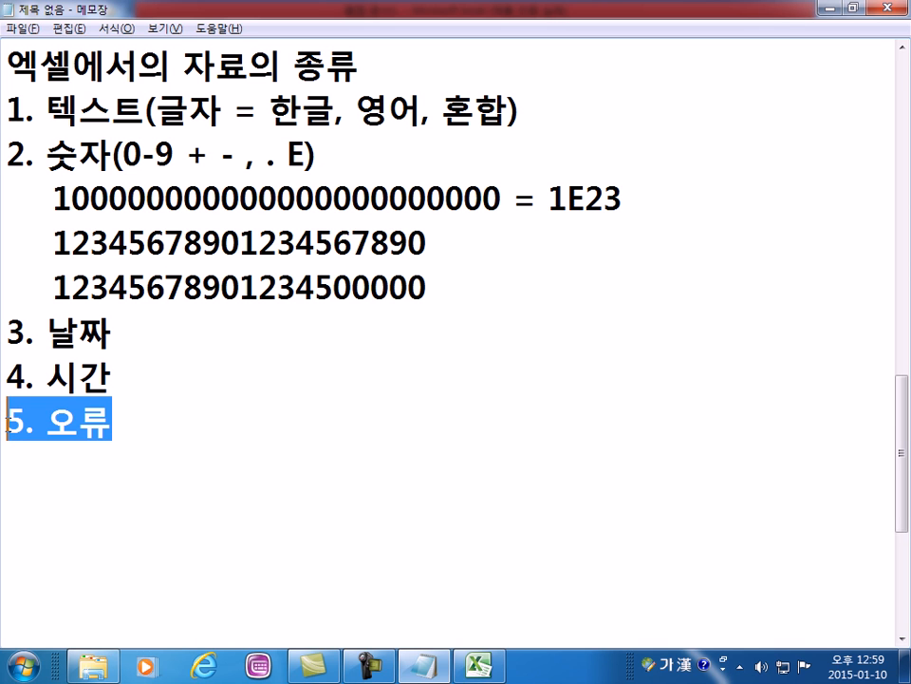
- Switch to Excel and examine the 성적표 title, the 국어 and 영어 headers, and the first 국어 score
{"action": "key", "text": "alt+Tab"}
{"action": "scroll", "coordinate": [309, 308], "scroll_direction": "up", "scroll_amount": 2}
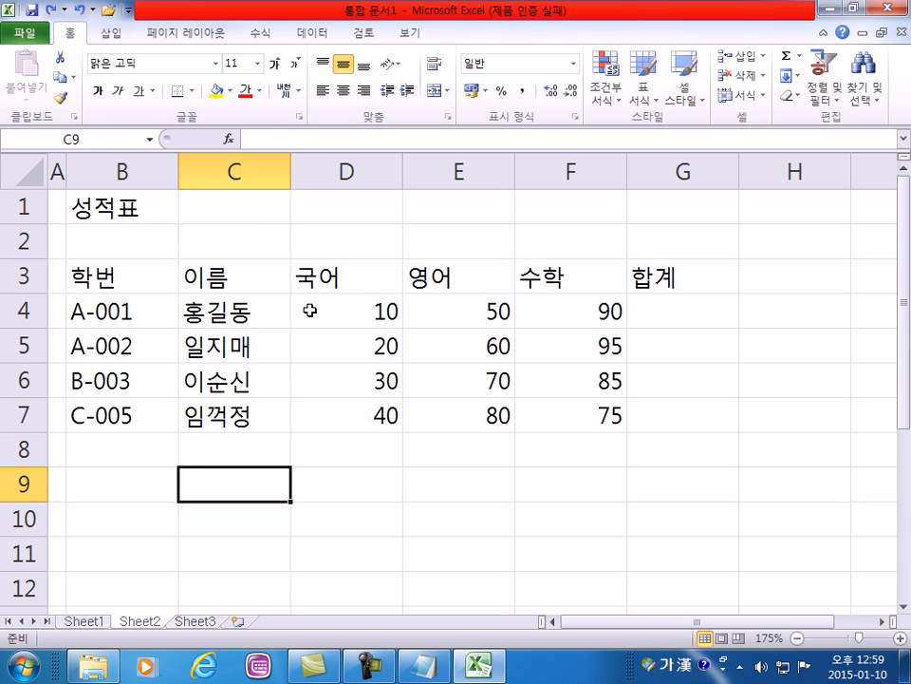
{"action": "left_click", "coordinate": [136, 217]}
{"action": "left_click", "coordinate": [367, 277]}
{"action": "left_click", "coordinate": [444, 277]}
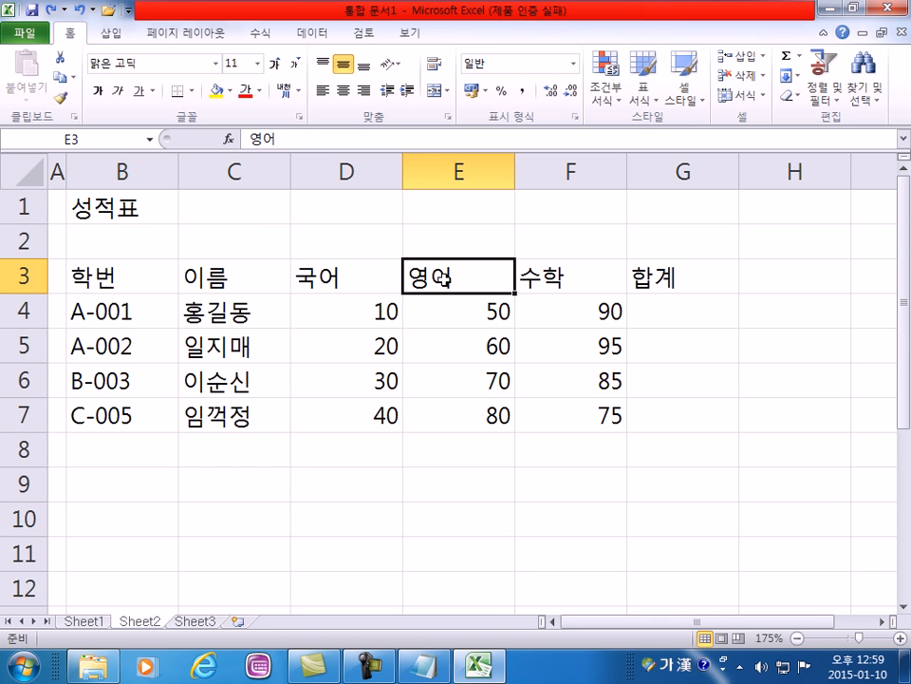
{"action": "left_click", "coordinate": [385, 281]}
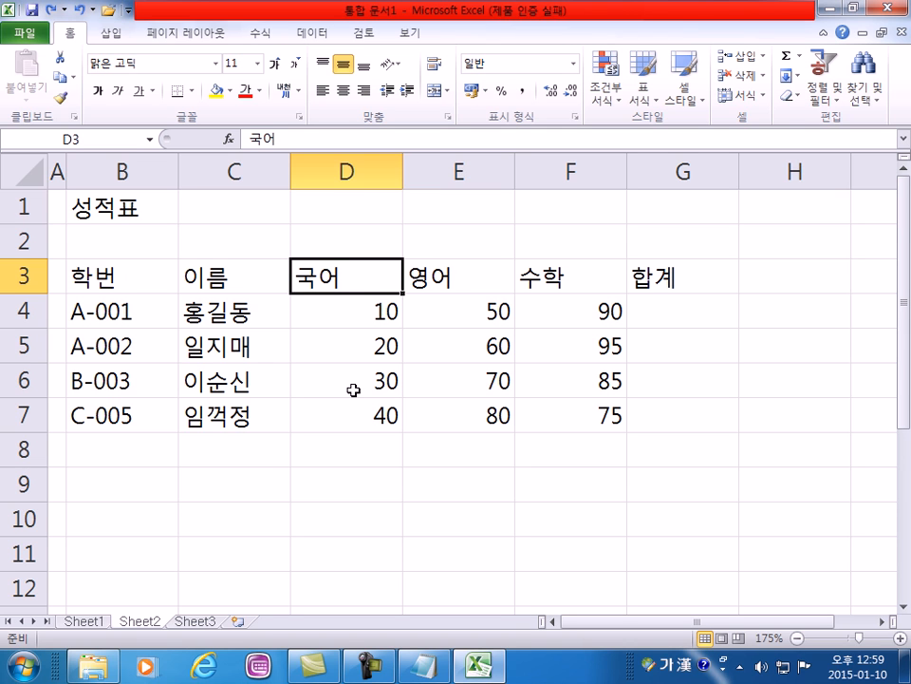
{"action": "left_click", "coordinate": [360, 309]}
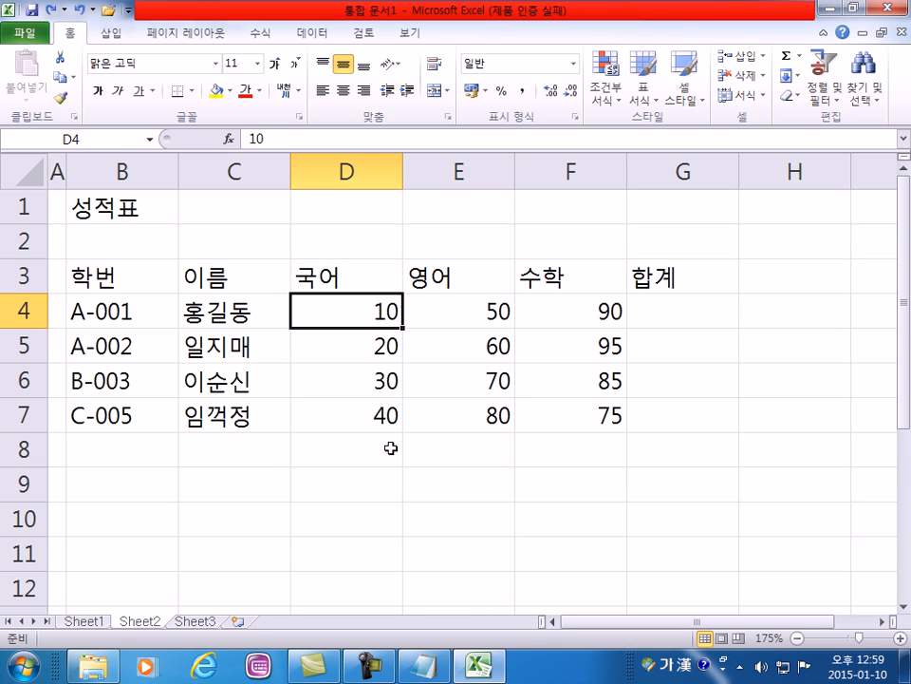
- Enter the date 1-10 in cell F1 and reselect the cell to check its stored value
{"action": "scroll", "coordinate": [375, 451], "scroll_direction": "down", "scroll_amount": 1}
{"action": "scroll", "coordinate": [371, 450], "scroll_direction": "up", "scroll_amount": 1}
{"action": "left_click", "coordinate": [329, 213]}
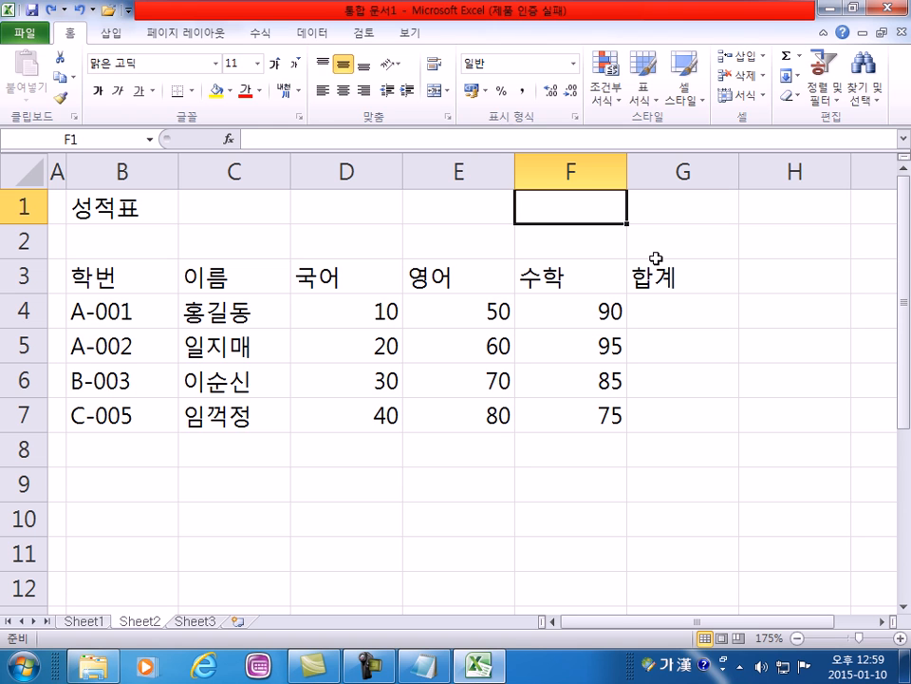
{"action": "type", "text": "1-10"}
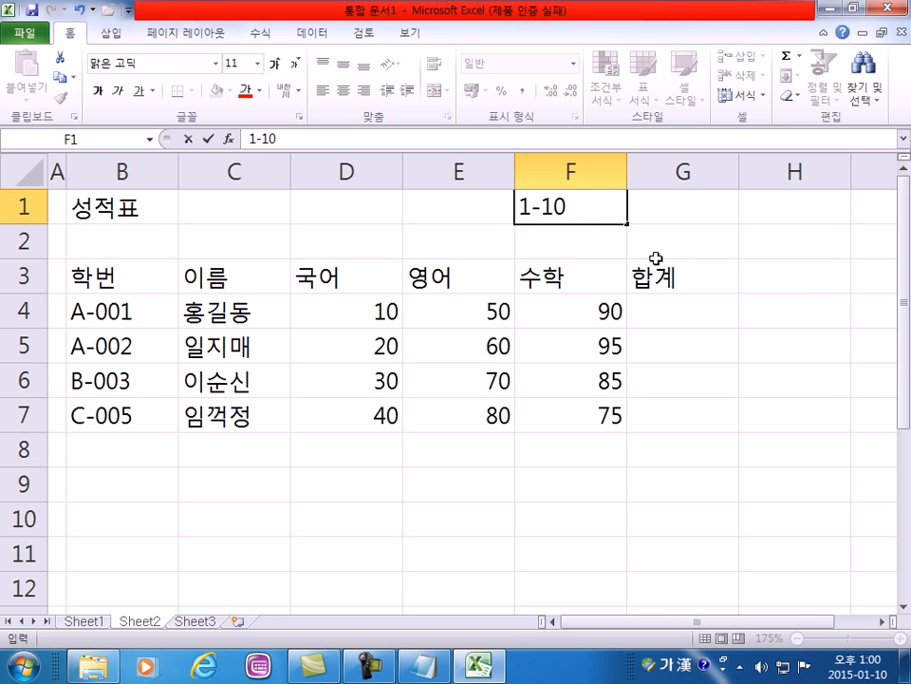
{"action": "key", "text": "Return"}
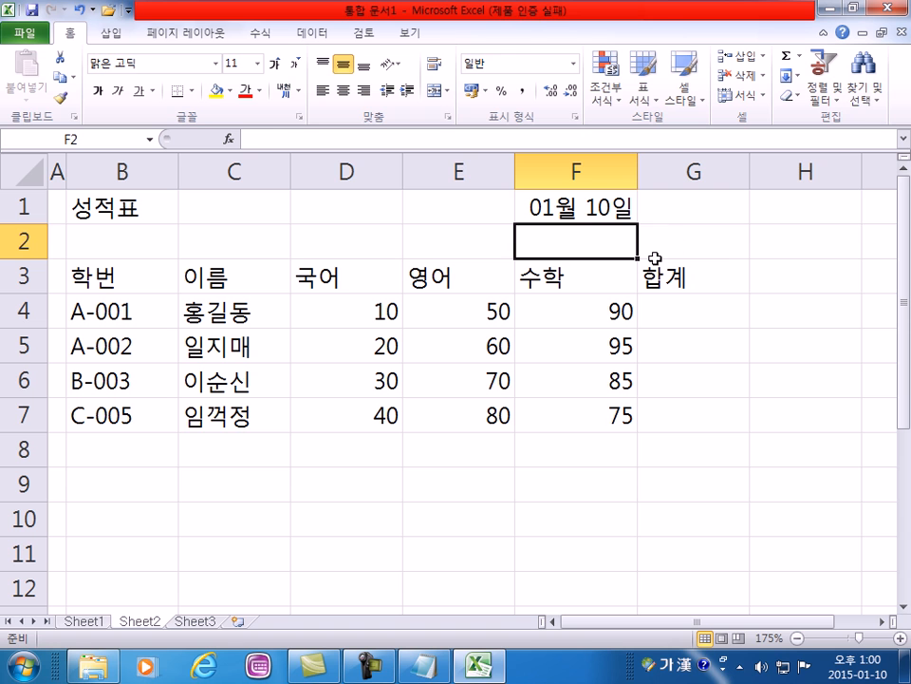
{"action": "left_click", "coordinate": [588, 208]}
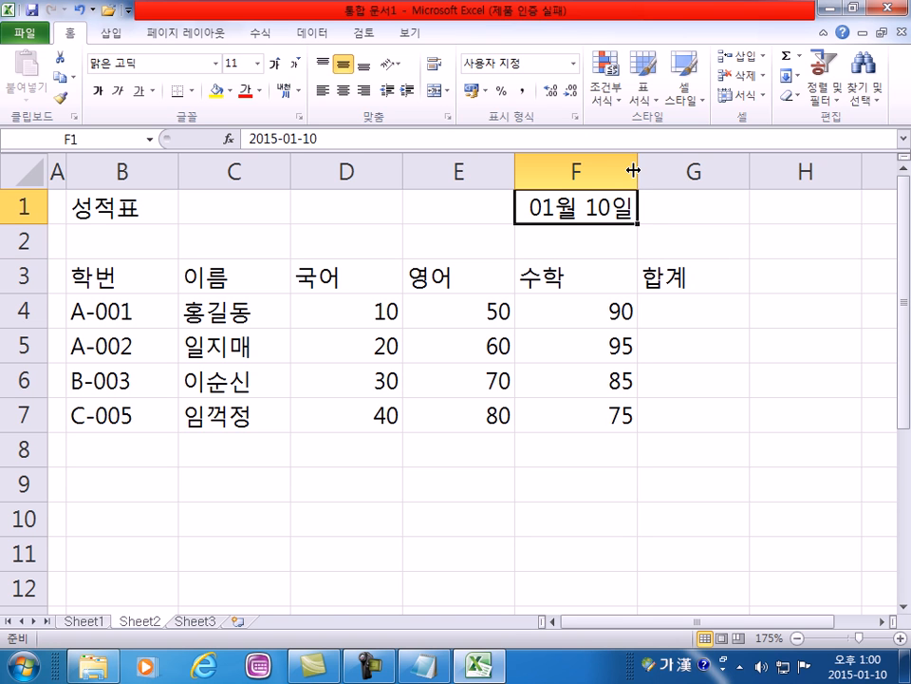
- Widen column F to compare the alignment of the date, the scores and the 수학 header, undoing each width change
{"action": "left_click_drag", "start_coordinate": [639, 169], "coordinate": [819, 170]}
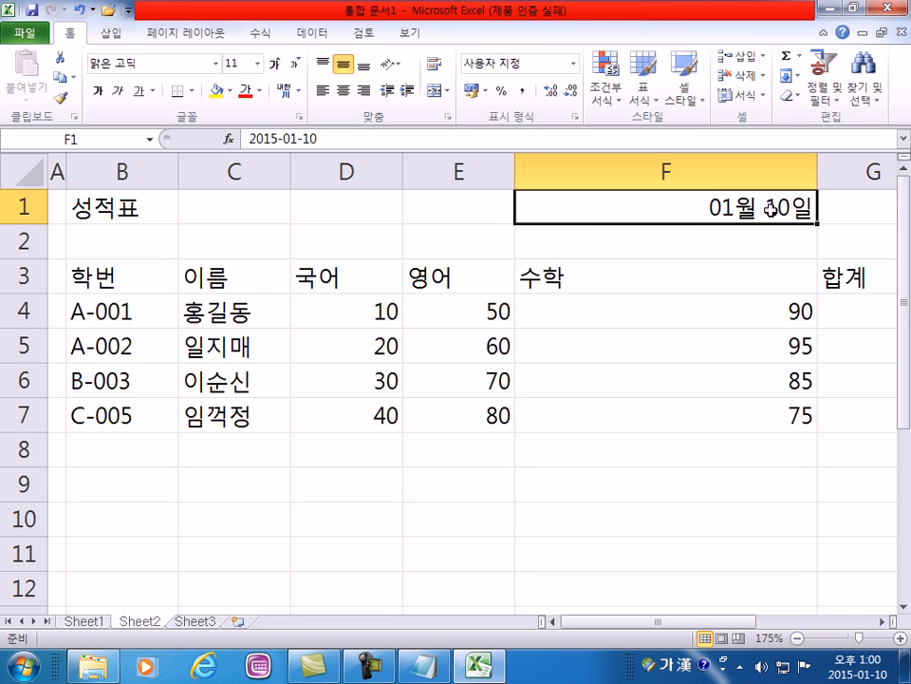
{"action": "key", "text": "ctrl+z"}
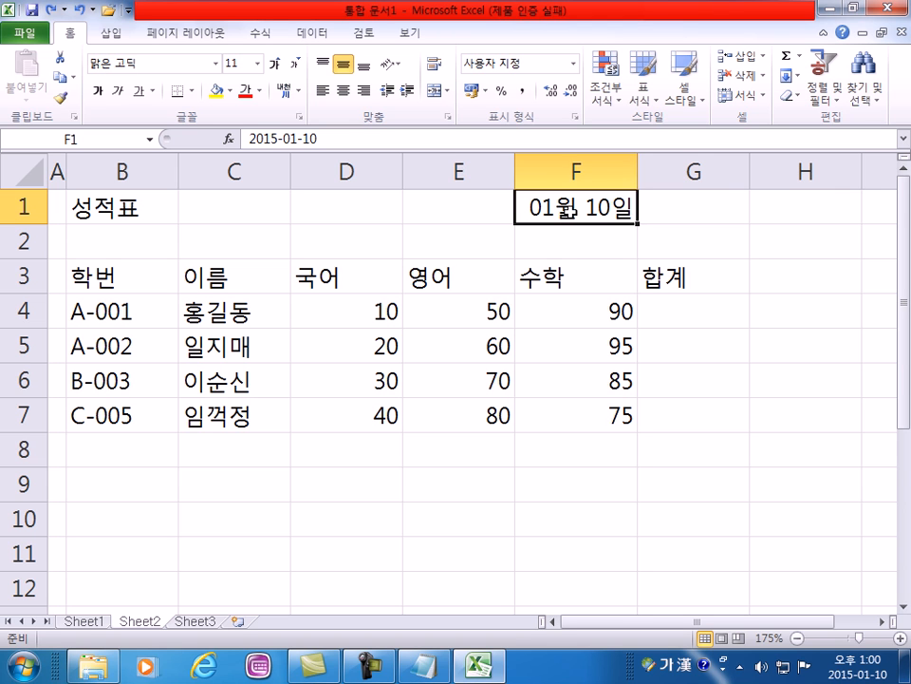
{"action": "left_click_drag", "start_coordinate": [638, 179], "coordinate": [786, 177]}
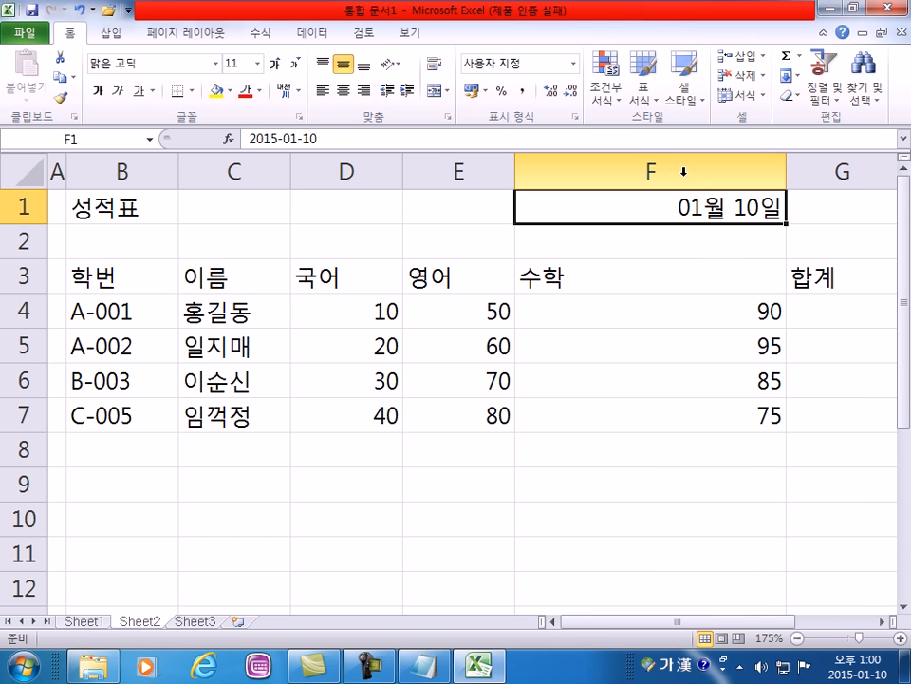
{"action": "left_click_drag", "start_coordinate": [646, 311], "coordinate": [642, 415]}
{"action": "left_click", "coordinate": [590, 272]}
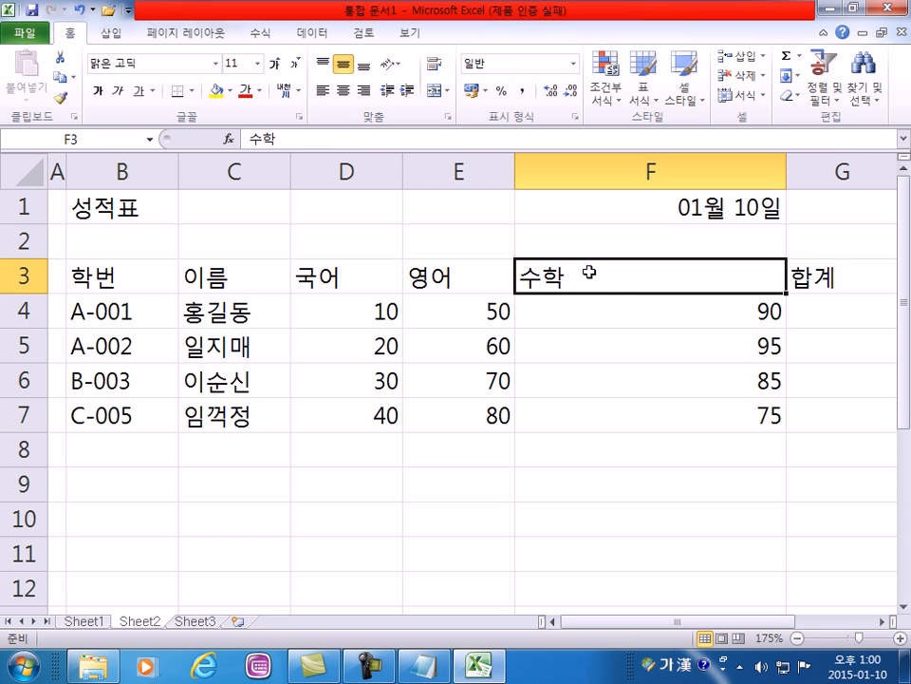
{"action": "left_click", "coordinate": [615, 210]}
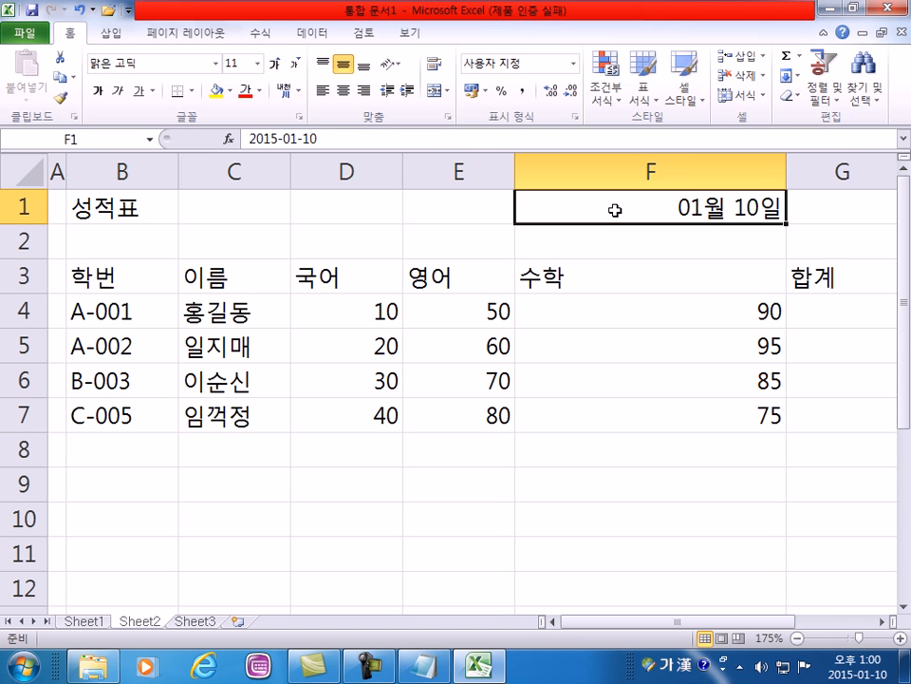
{"action": "key", "text": "ctrl+z"}
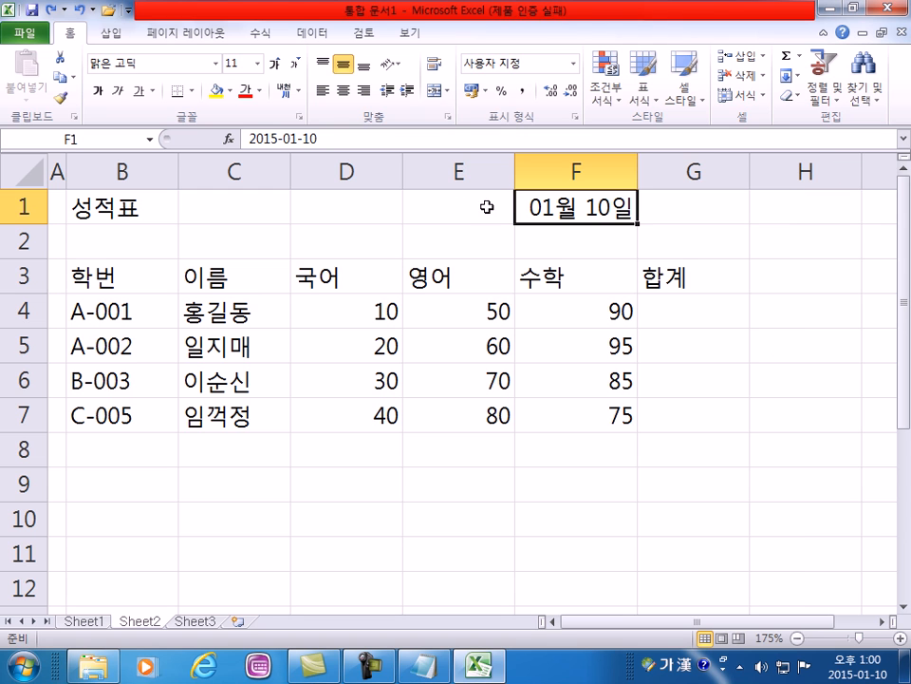
{"action": "left_click", "coordinate": [362, 206]}
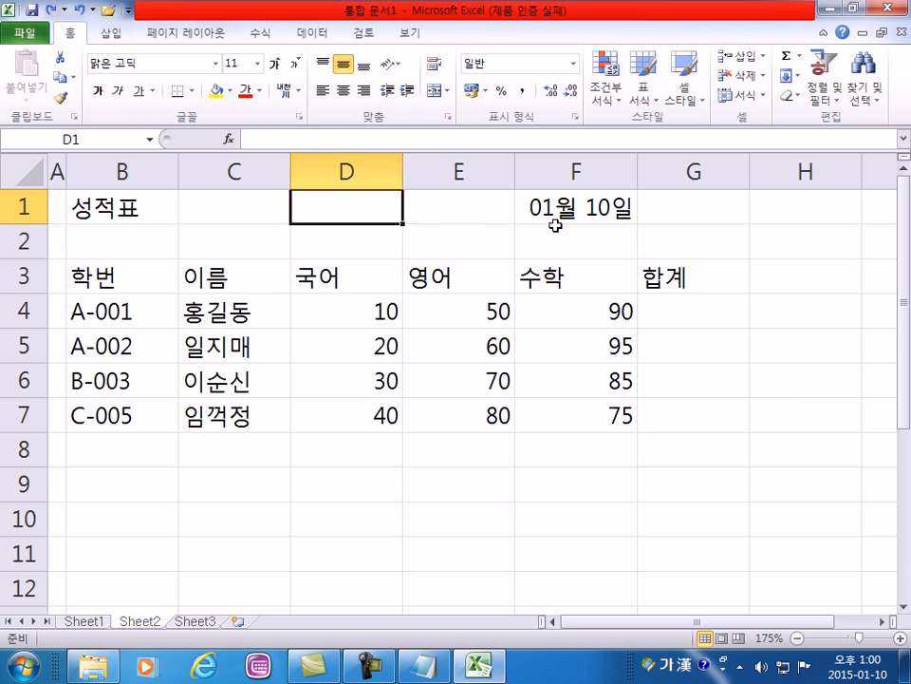
- Enter the time 13:00 in cell D1 and reselect the cell to check its stored value
{"action": "type", "text": "13:"}
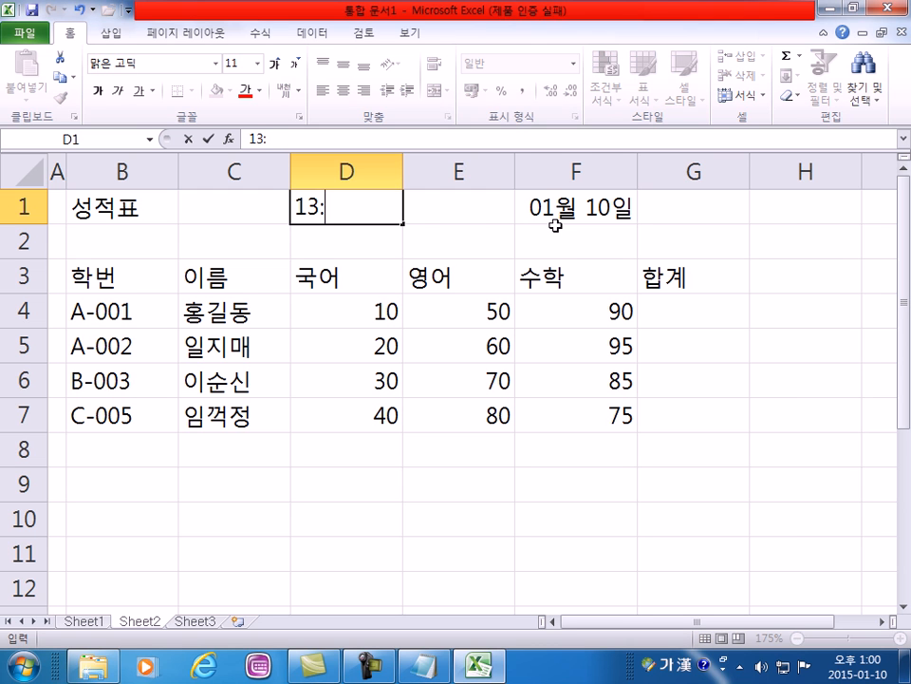
{"action": "type", "text": "00"}
{"action": "key", "text": "Return"}
{"action": "key", "text": "Up"}
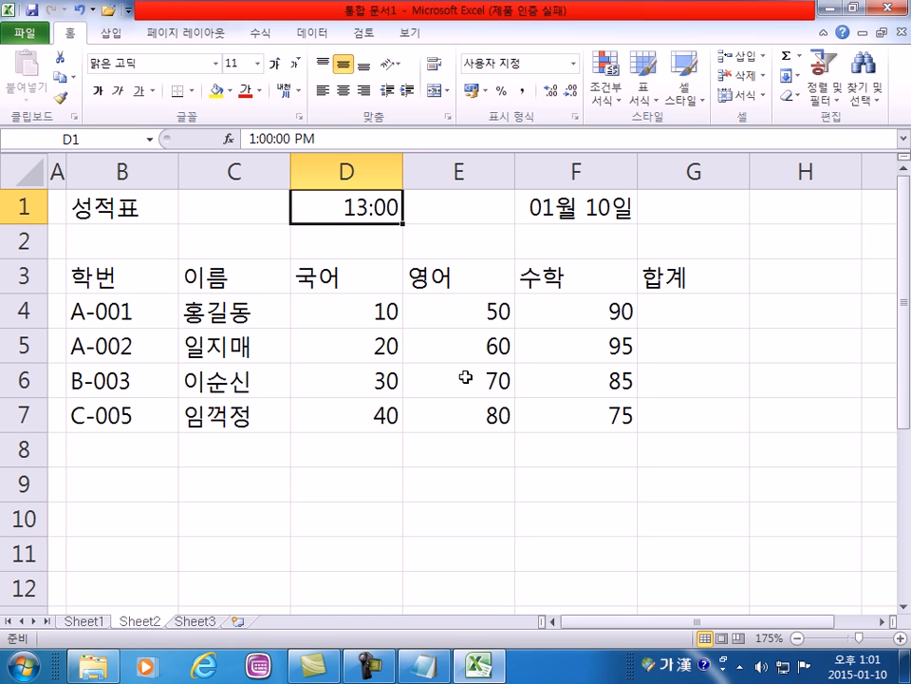
- Enter the date 15-1-10 in cell D9, below the grade table
{"action": "scroll", "coordinate": [427, 384], "scroll_direction": "down", "scroll_amount": 2}
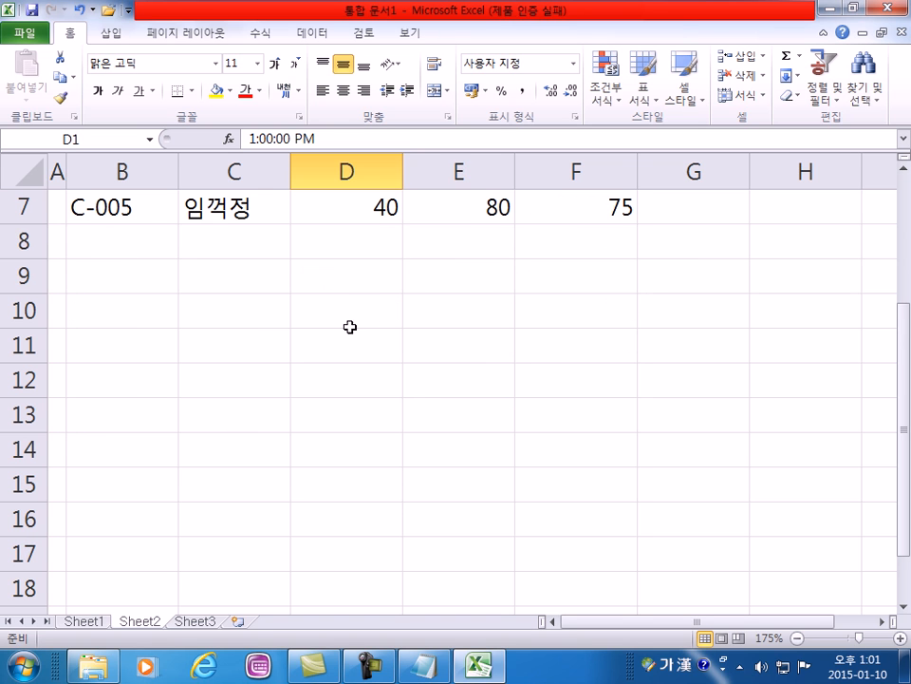
{"action": "left_click", "coordinate": [344, 284]}
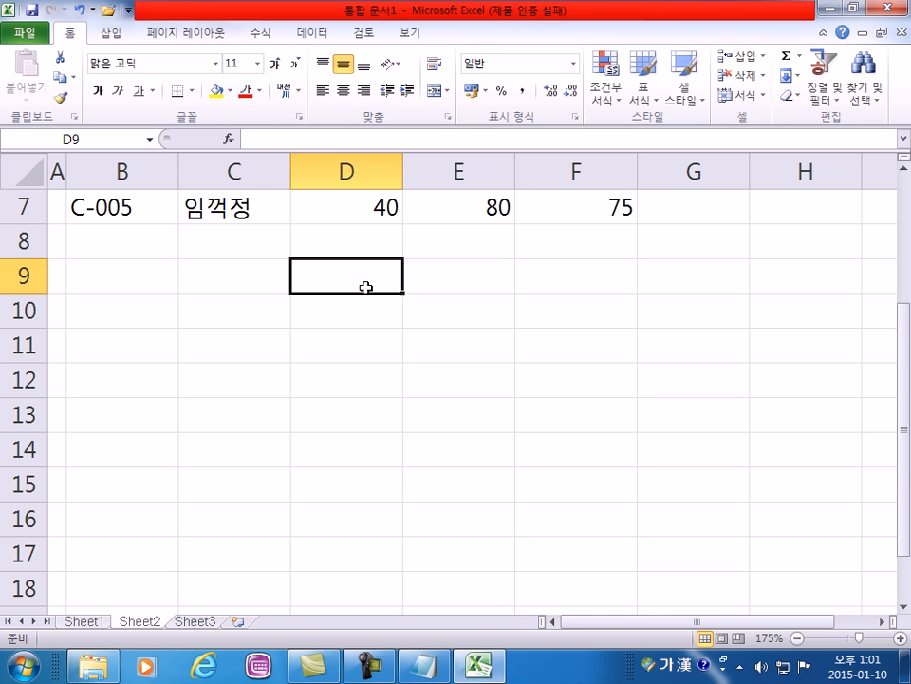
{"action": "type", "text": "15-"}
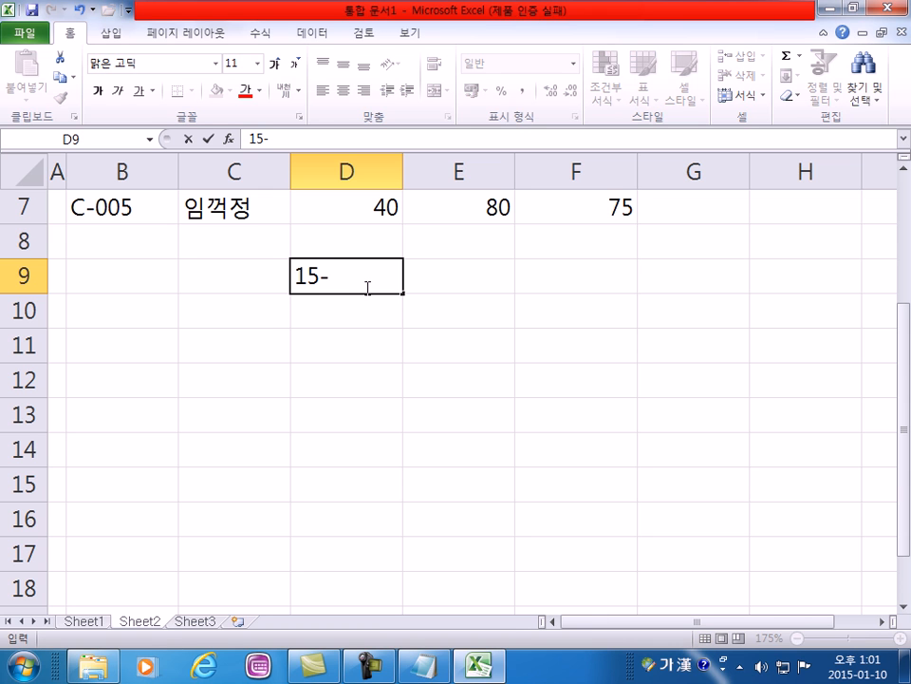
{"action": "type", "text": "1-10"}
{"action": "key", "text": "Return"}
{"action": "key", "text": "Up"}
{"action": "key", "text": "Down"}
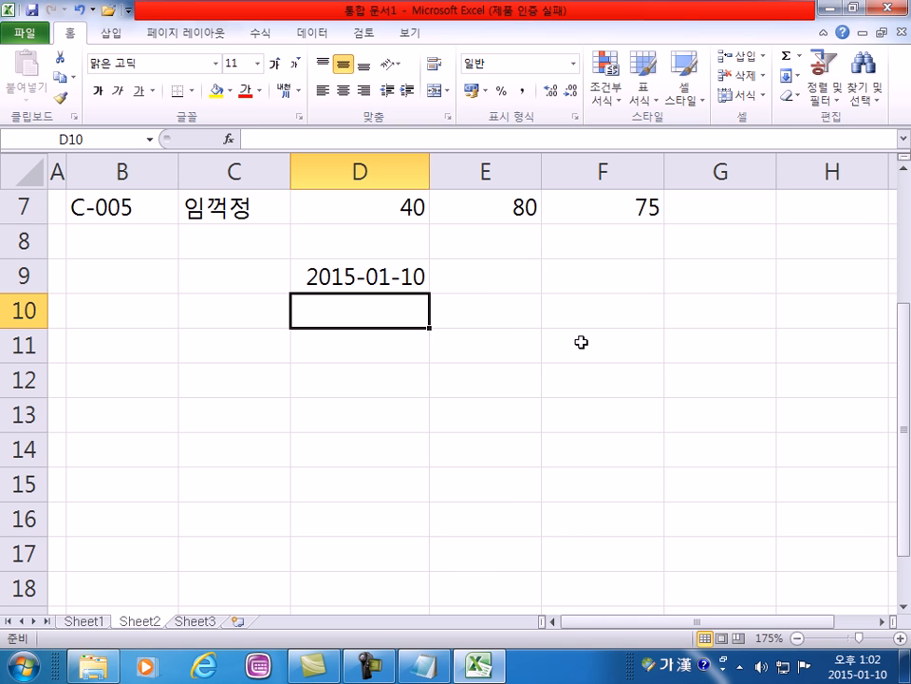
- Enter the date 00-3-9 in cell D10, directly under the first date
{"action": "type", "text": "2"}
{"action": "key", "text": "BackSpace"}
{"action": "type", "text": "00-3-9"}
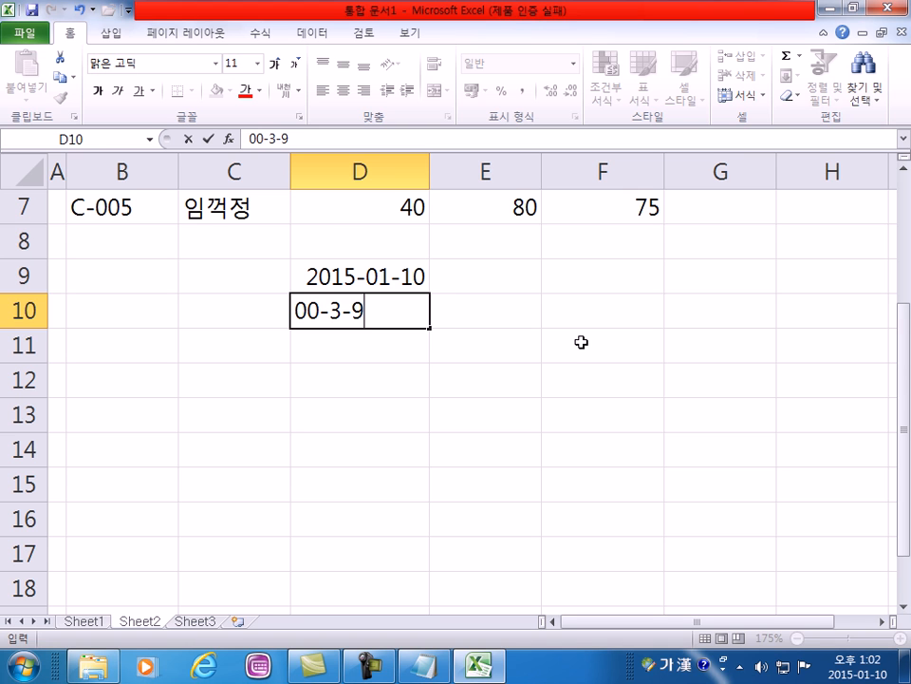
{"action": "key", "text": "Return"}
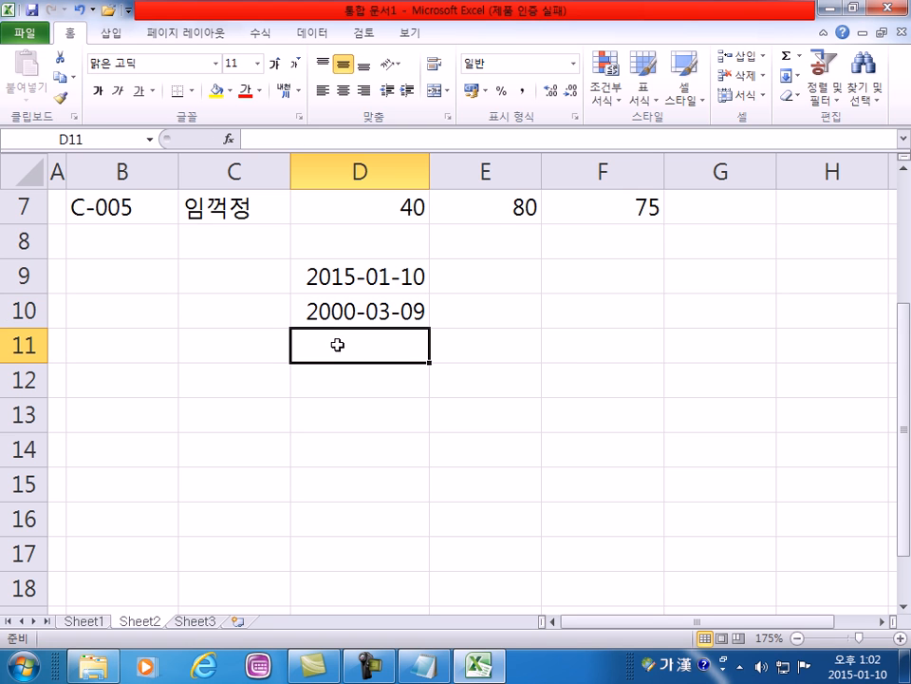
- Review the two dates in D9 and D10 and the empty cell D11 beneath them
{"action": "left_click", "coordinate": [326, 278]}
{"action": "left_click", "coordinate": [331, 313]}
{"action": "left_click", "coordinate": [332, 340]}
{"action": "left_click", "coordinate": [331, 278]}
{"action": "left_click", "coordinate": [332, 311]}
{"action": "left_click", "coordinate": [334, 344]}
- Try the formula =15-1-10 with literal date parts in cell D11 and inspect the formula in the cell
{"action": "type", "text": "="}
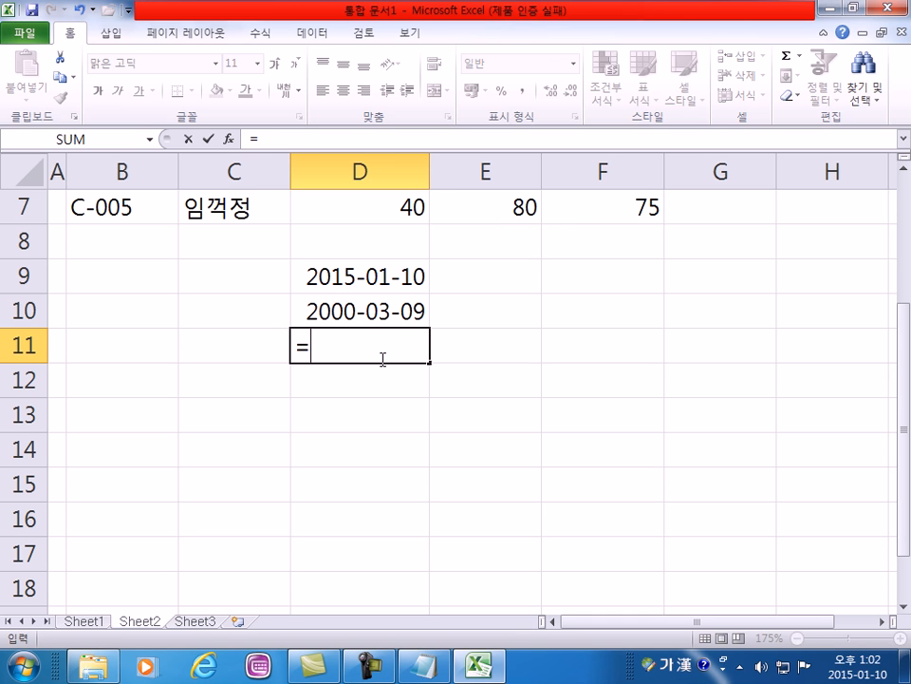
{"action": "type", "text": "15-1-10"}
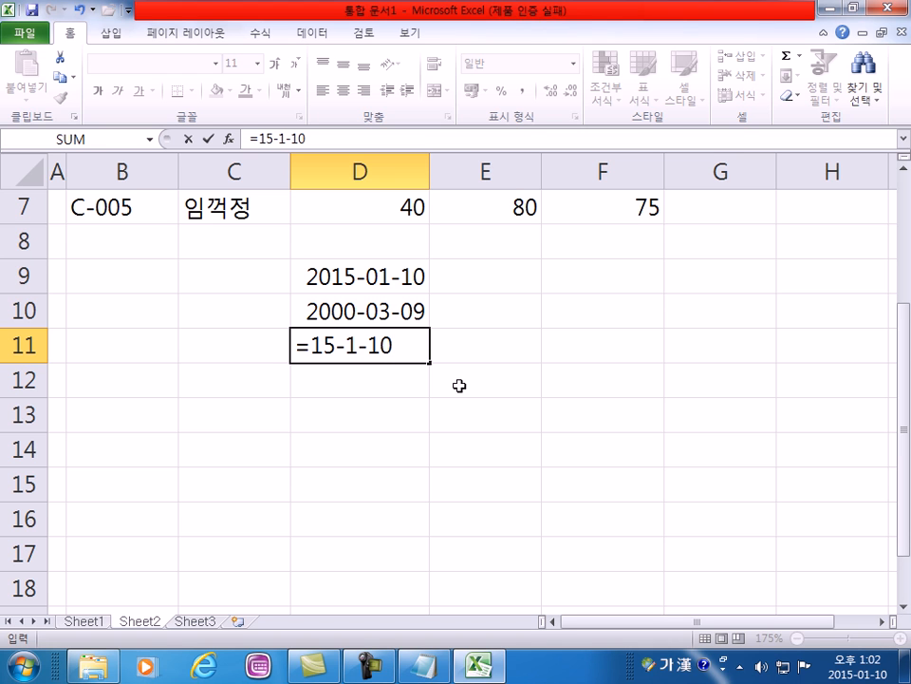
{"action": "key", "text": "Return"}
{"action": "left_click", "coordinate": [382, 358]}
{"action": "key", "text": "F2"}
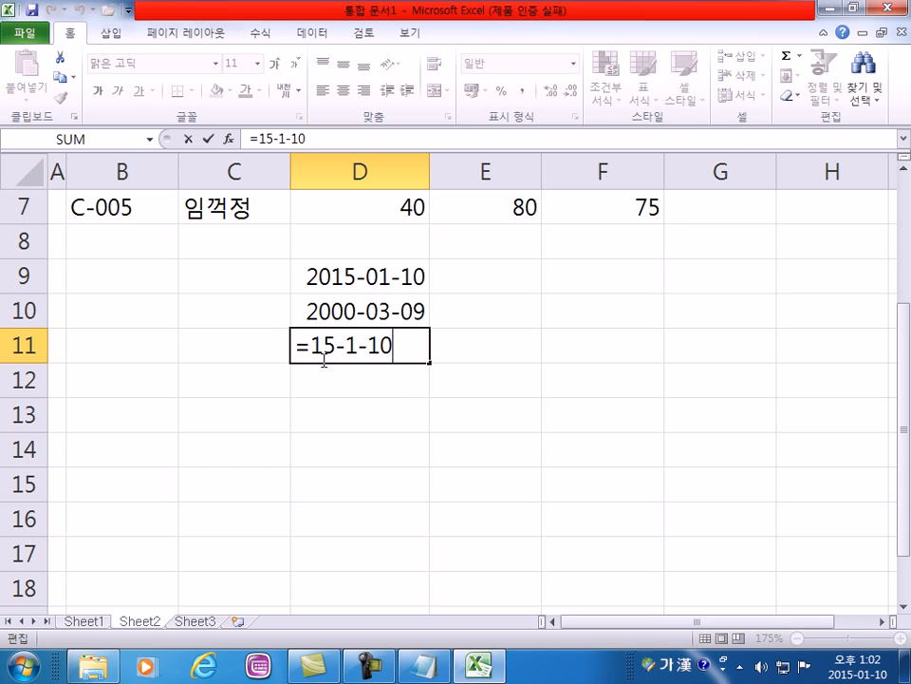
{"action": "key", "text": "Escape"}
- Enter the formula =D9-D10 in cell D11 to subtract the two dates, and reselect the cell
{"action": "type", "text": "="}
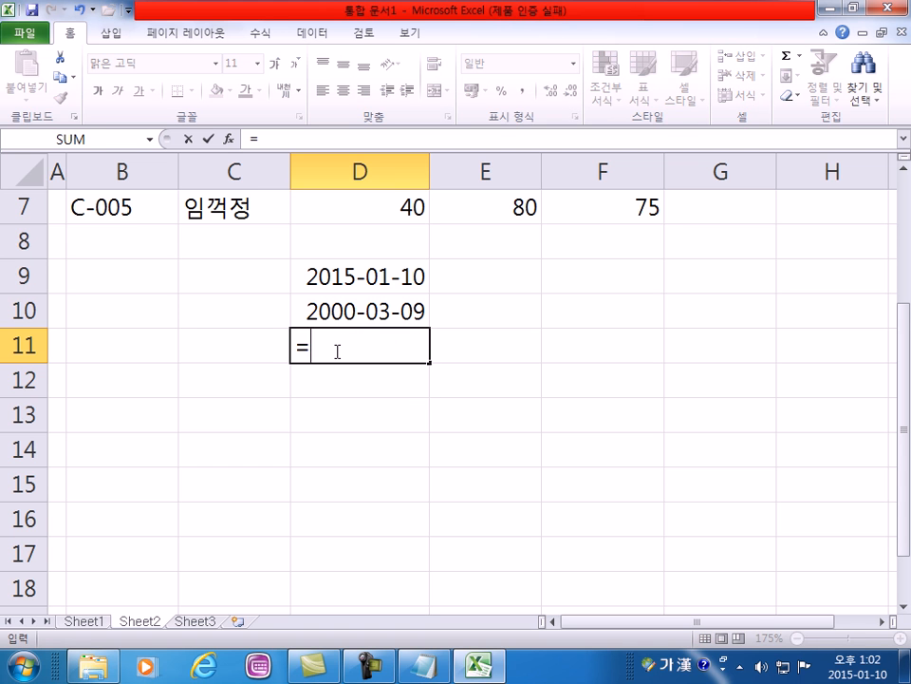
{"action": "left_click", "coordinate": [323, 278]}
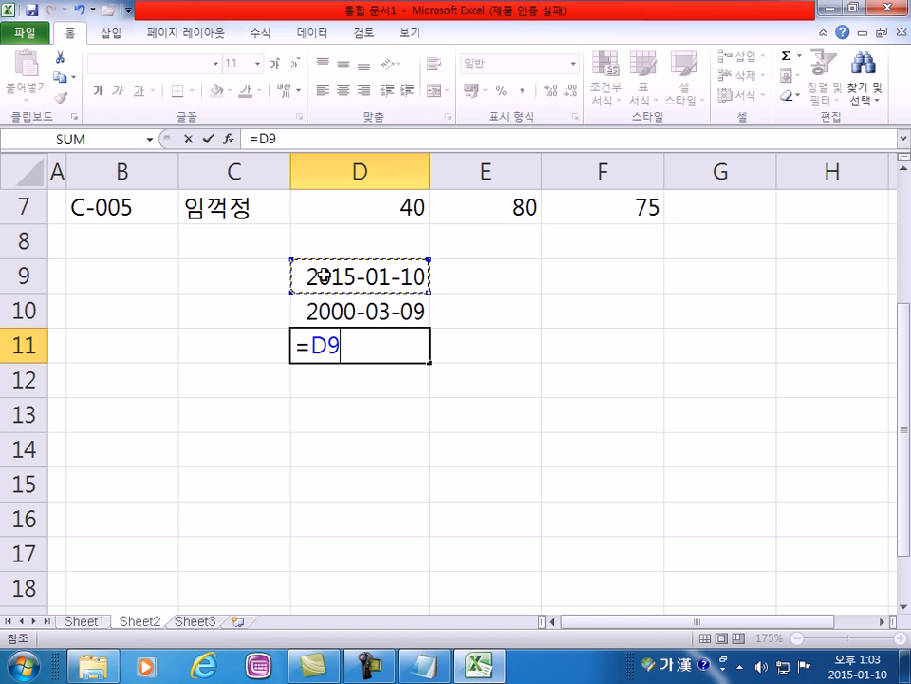
{"action": "type", "text": "-"}
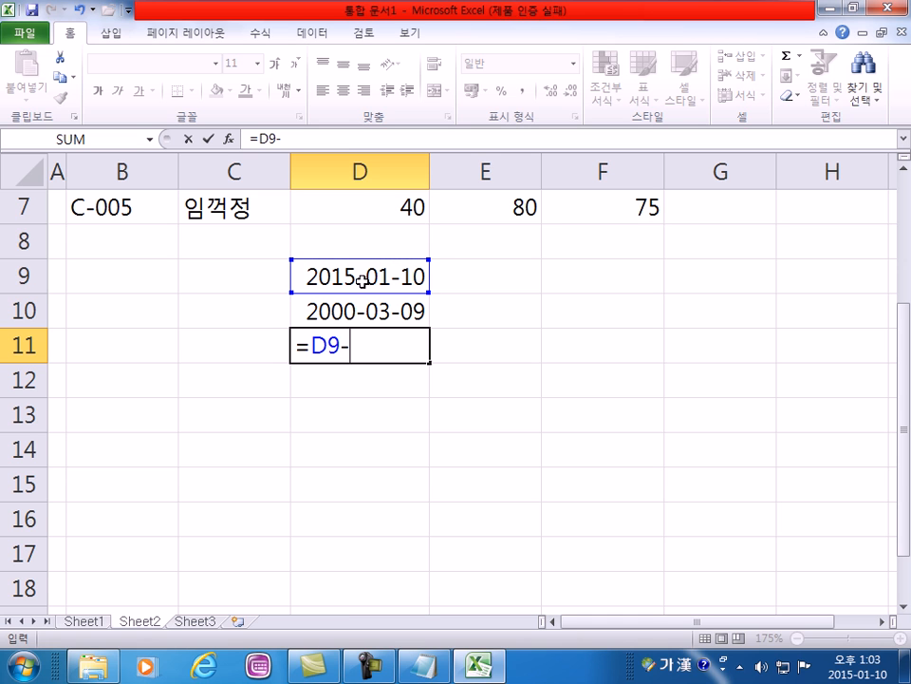
{"action": "left_click", "coordinate": [359, 310]}
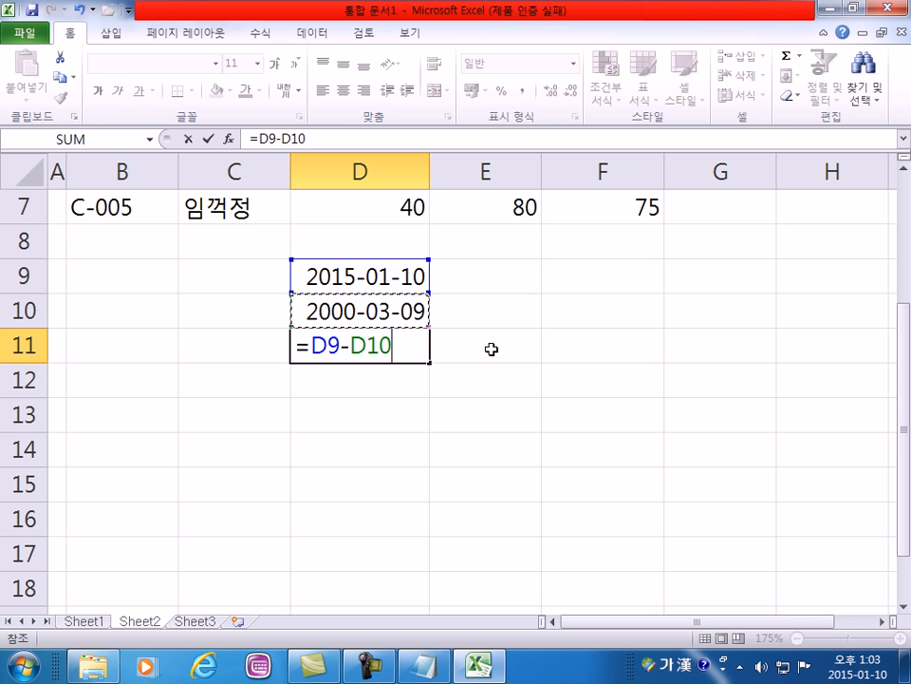
{"action": "key", "text": "Return"}
{"action": "left_click", "coordinate": [393, 346]}
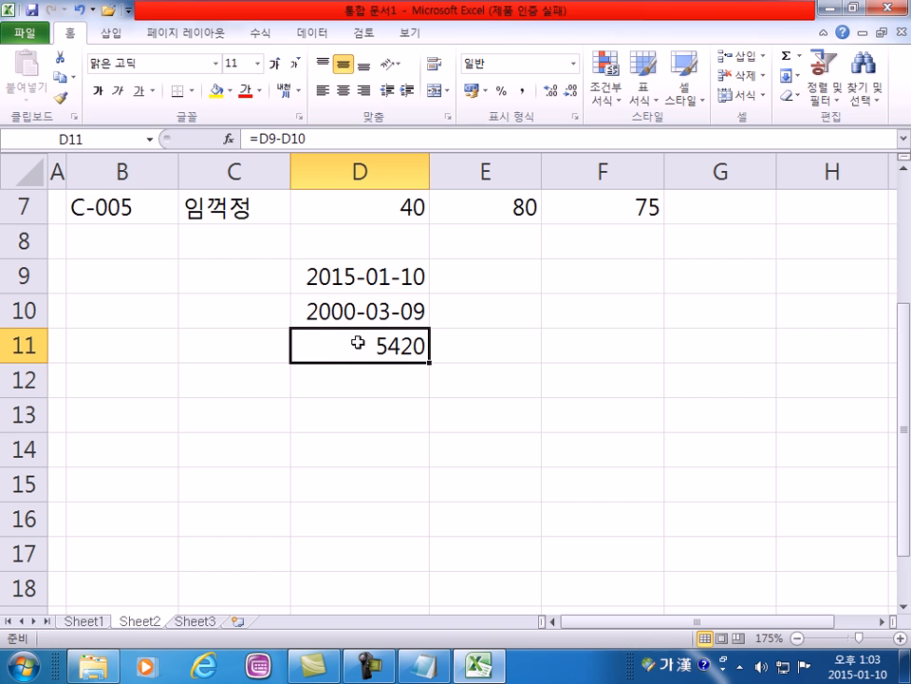
- Re-enter the date subtraction =D9-D10 in cell D11 and apply the comma style to the result
{"action": "type", "text": "="}
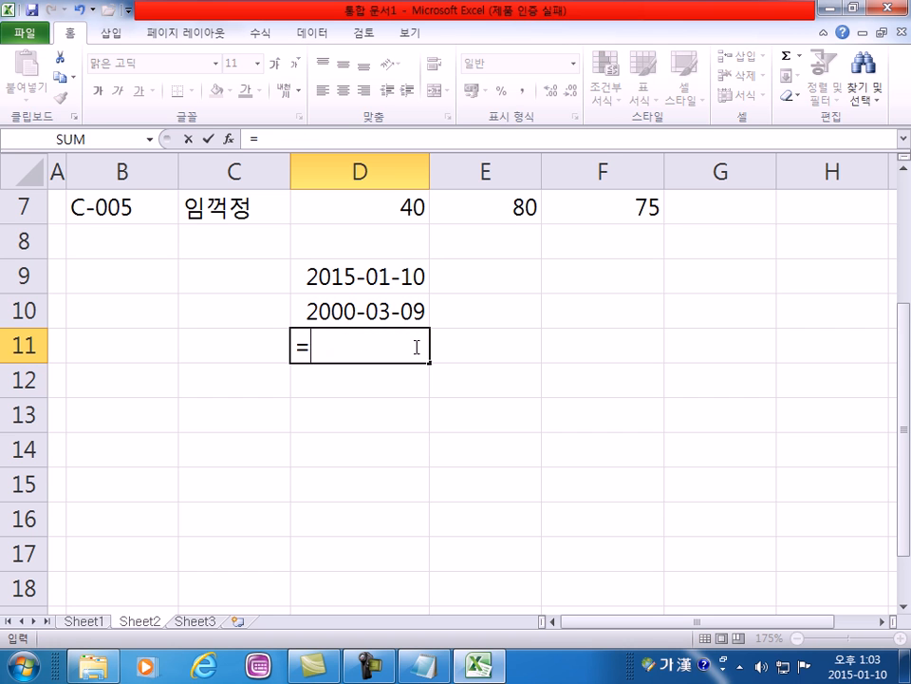
{"action": "key", "text": "Escape"}
{"action": "type", "text": "="}
{"action": "left_click", "coordinate": [333, 275]}
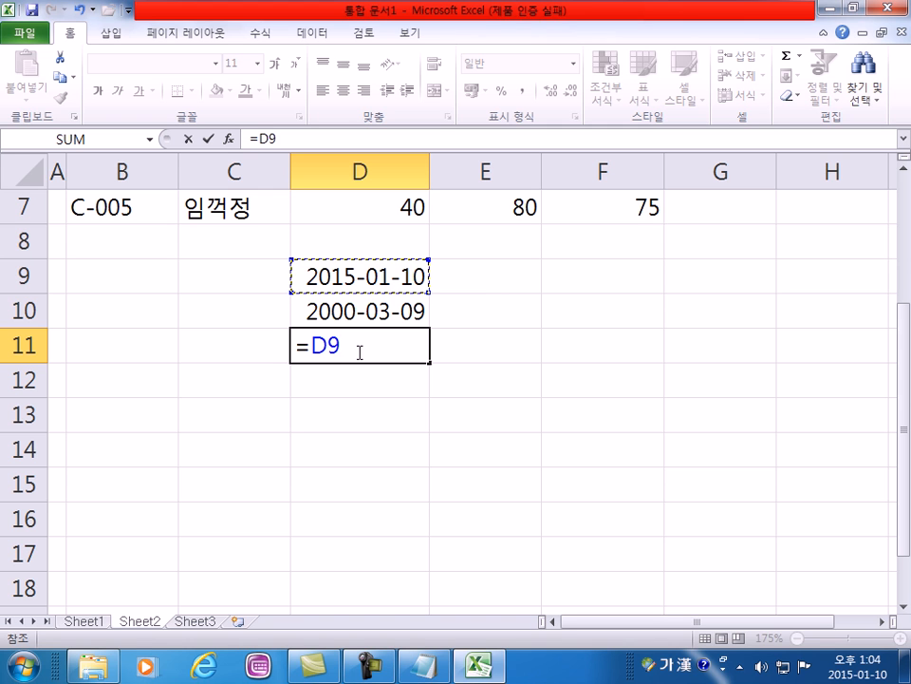
{"action": "type", "text": "-"}
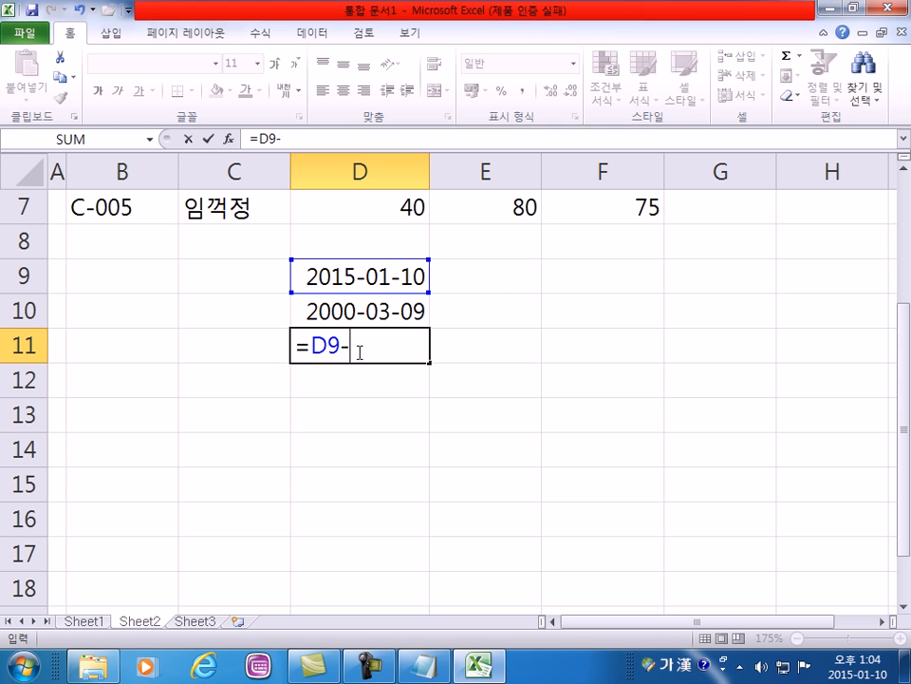
{"action": "left_click", "coordinate": [320, 306]}
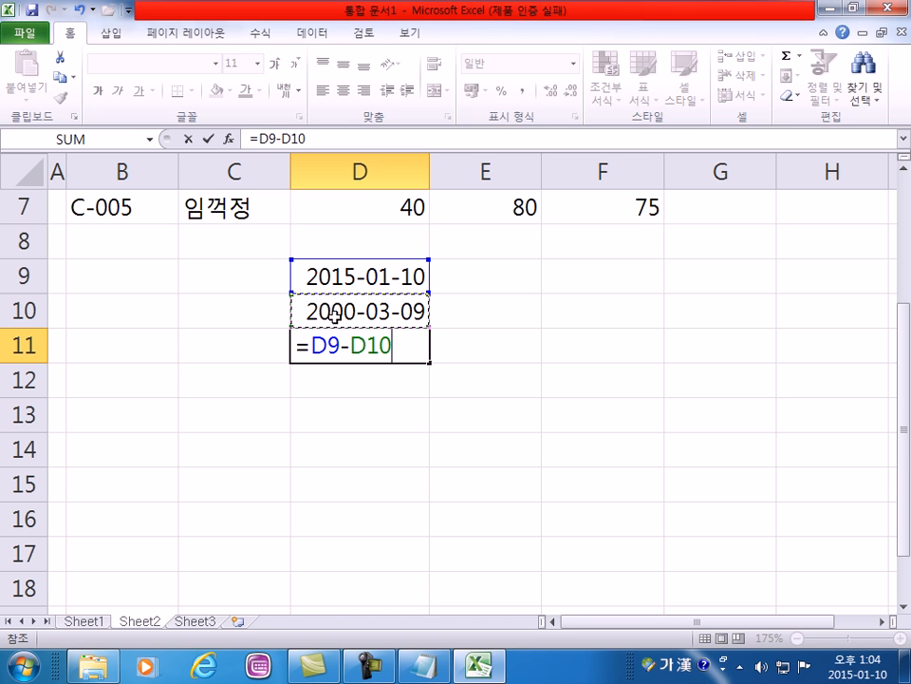
{"action": "key", "text": "Return"}
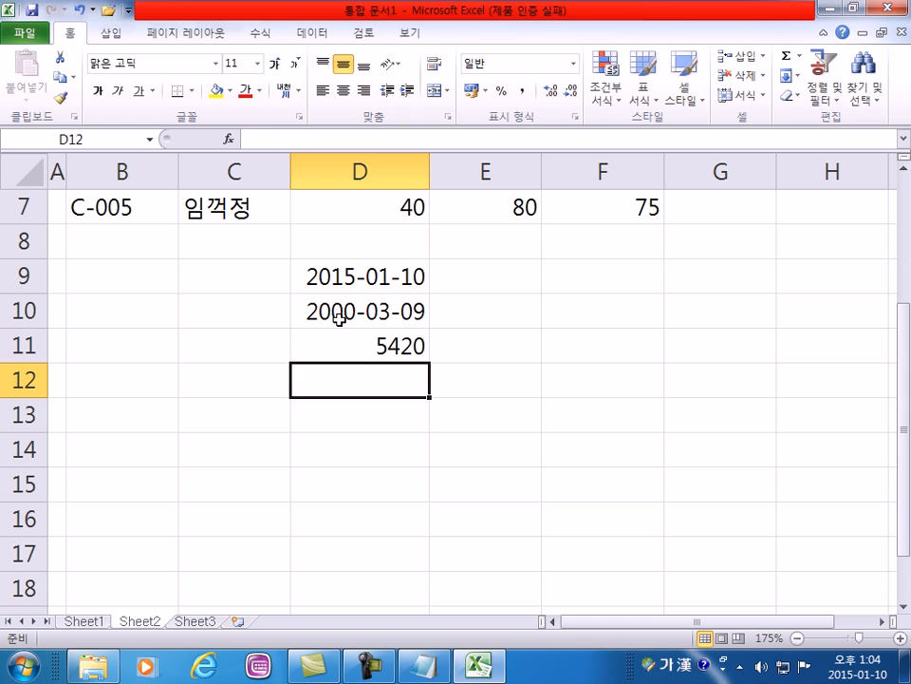
{"action": "left_click", "coordinate": [409, 357]}
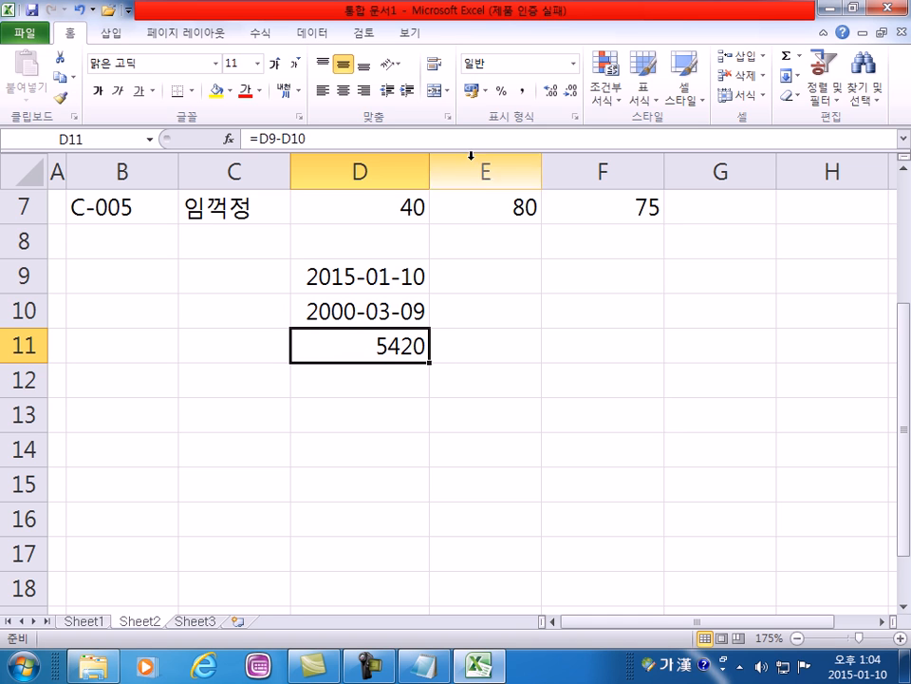
{"action": "left_click", "coordinate": [522, 90]}
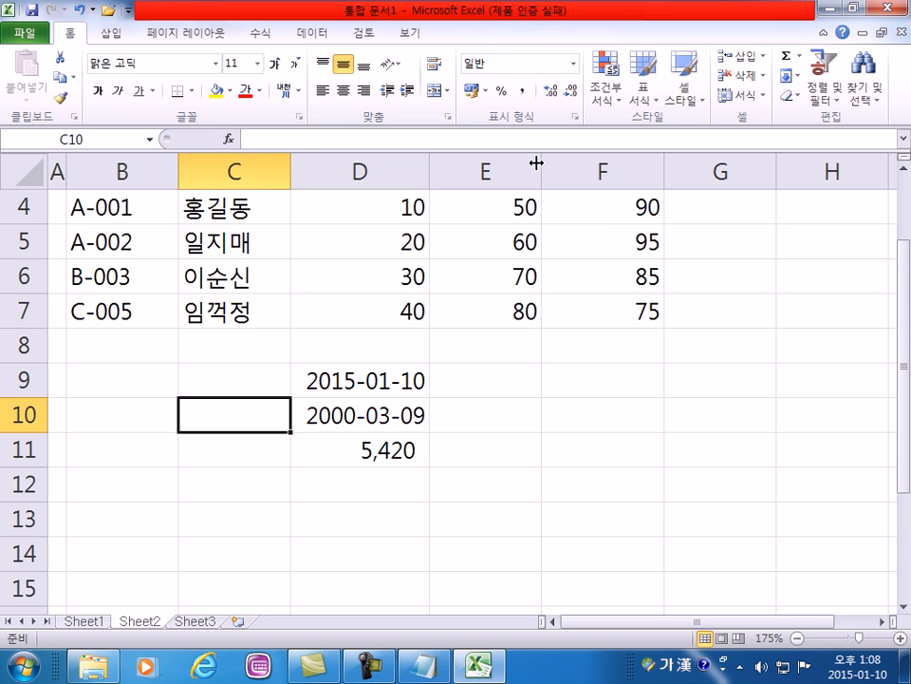